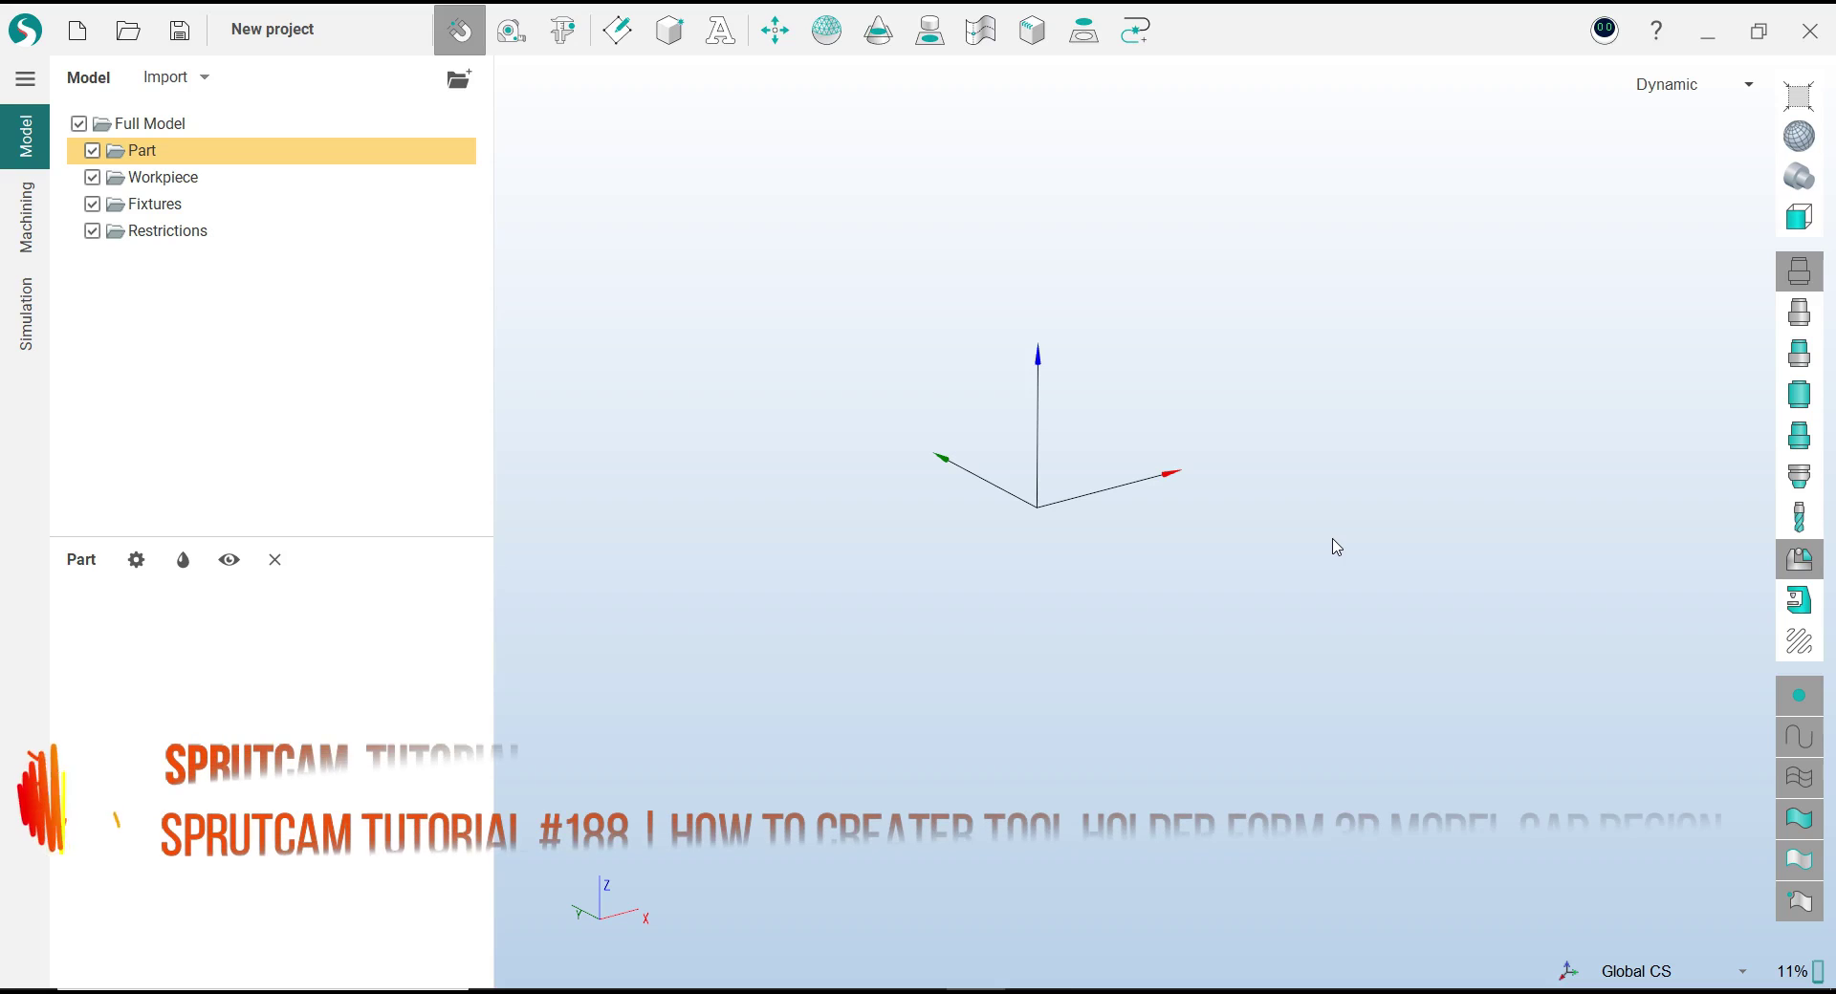
# Try importing Rego-Fix ISO 40 ER 32 160MM.SLDPRT from the Tool holder folder; dismiss the import error
pyautogui.click(159, 85)
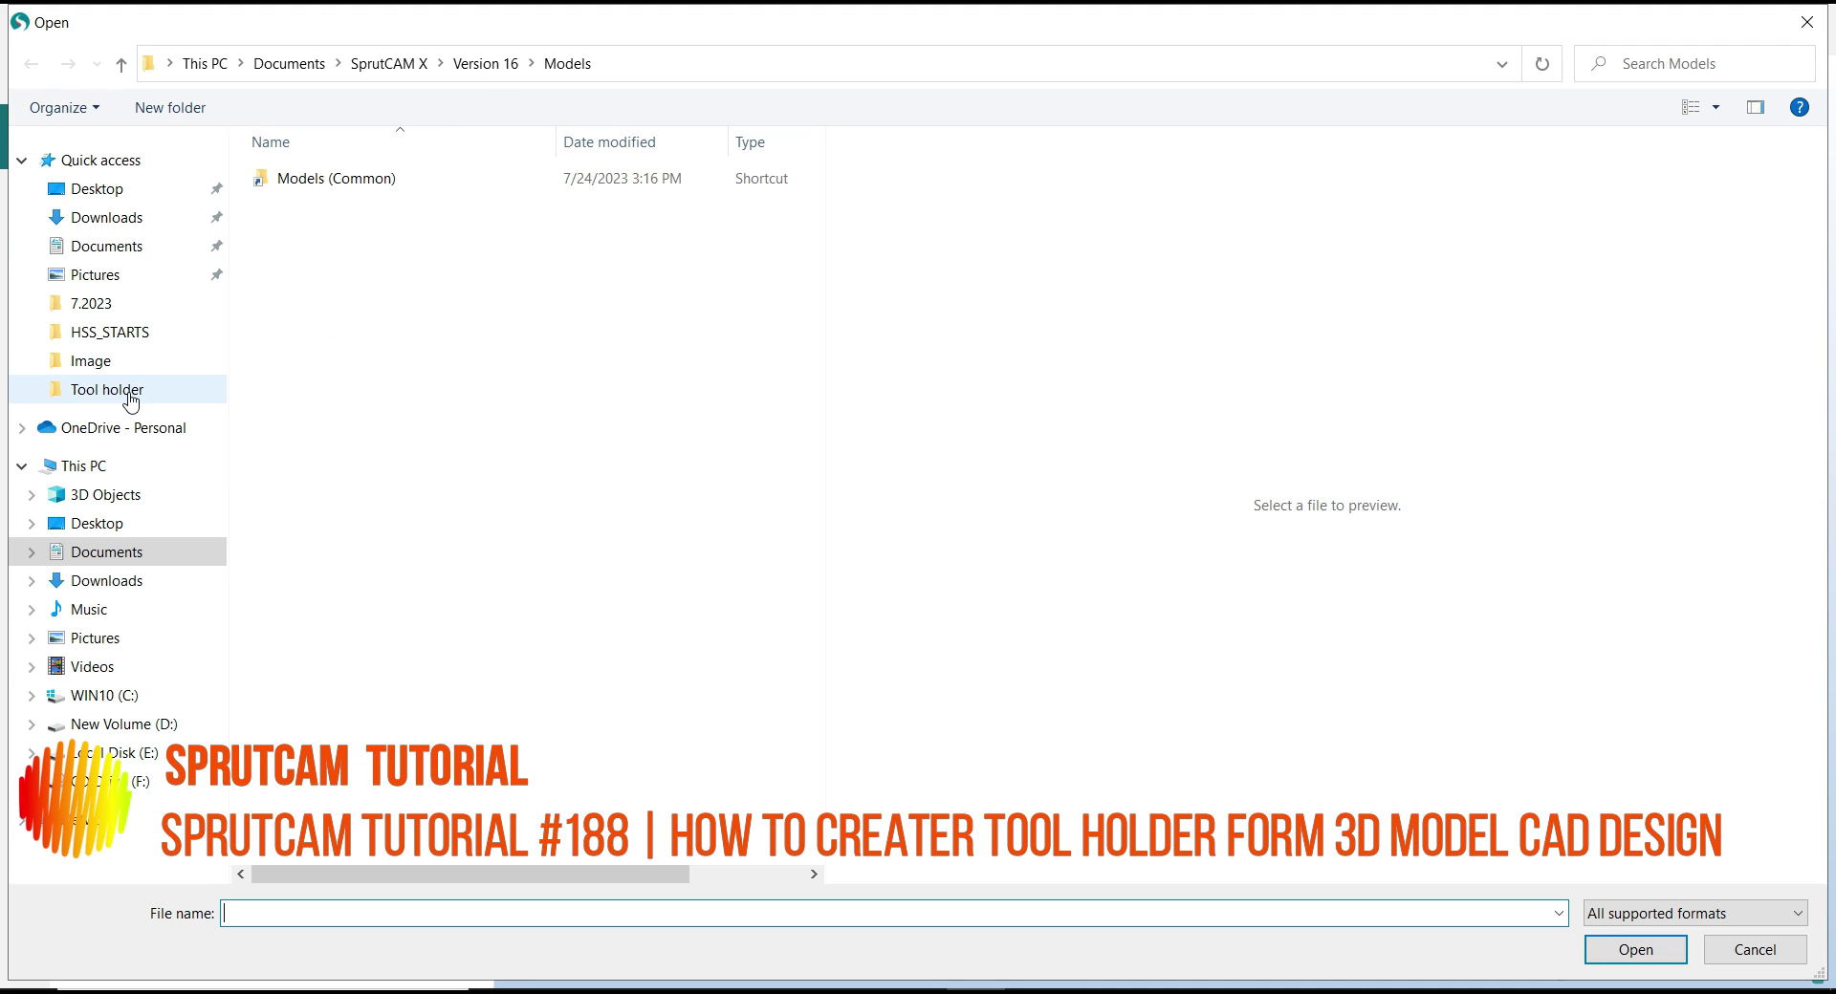
pyautogui.click(107, 389)
pyautogui.click(373, 231)
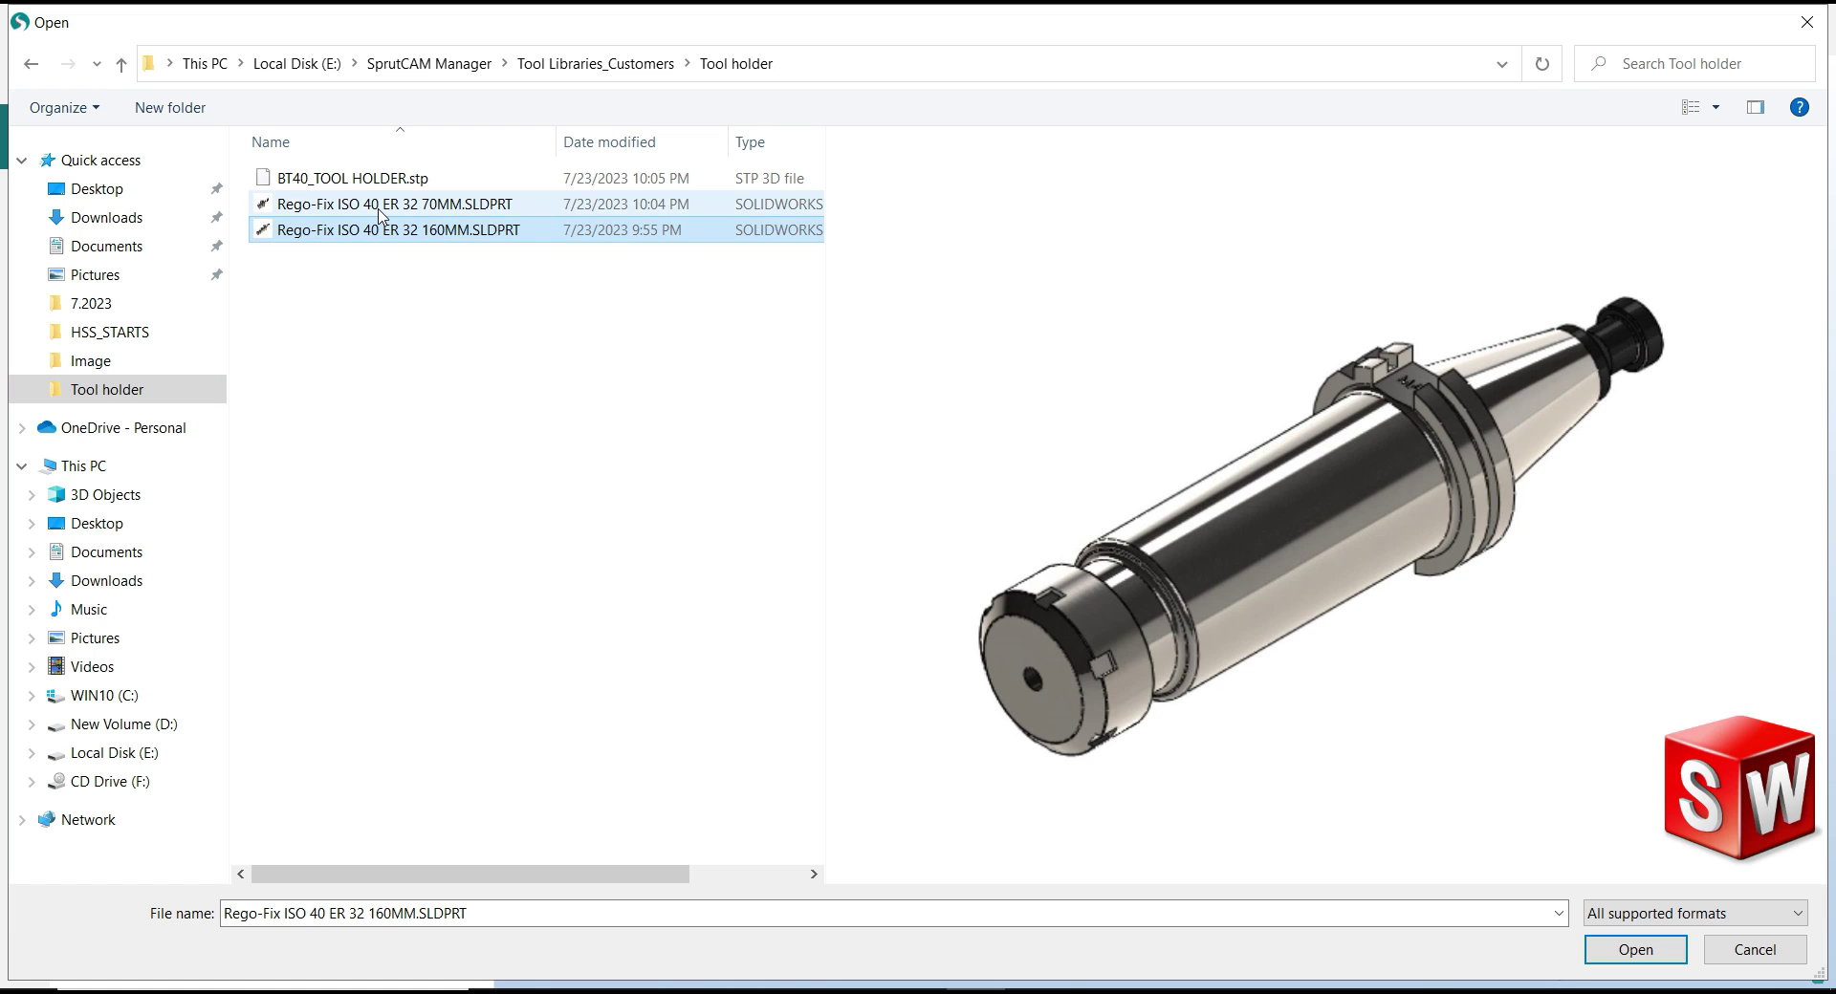
pyautogui.click(382, 205)
pyautogui.click(391, 232)
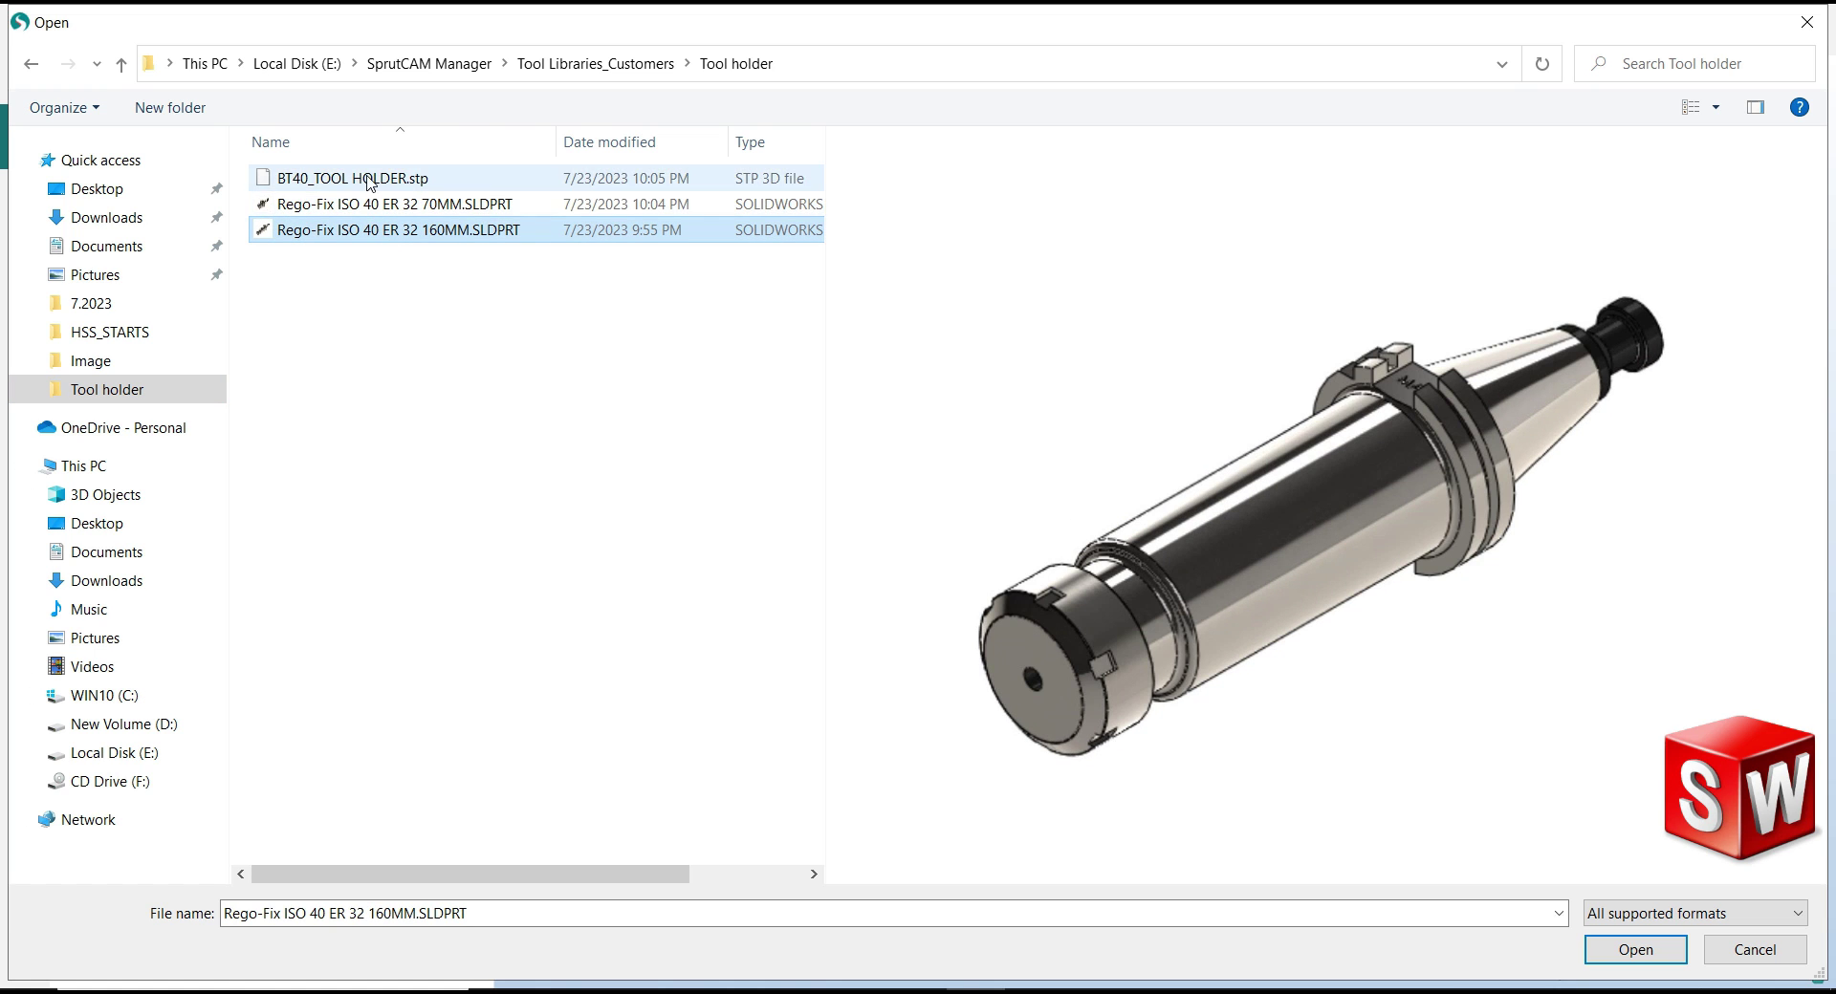
pyautogui.click(373, 180)
pyautogui.click(382, 203)
pyautogui.click(384, 230)
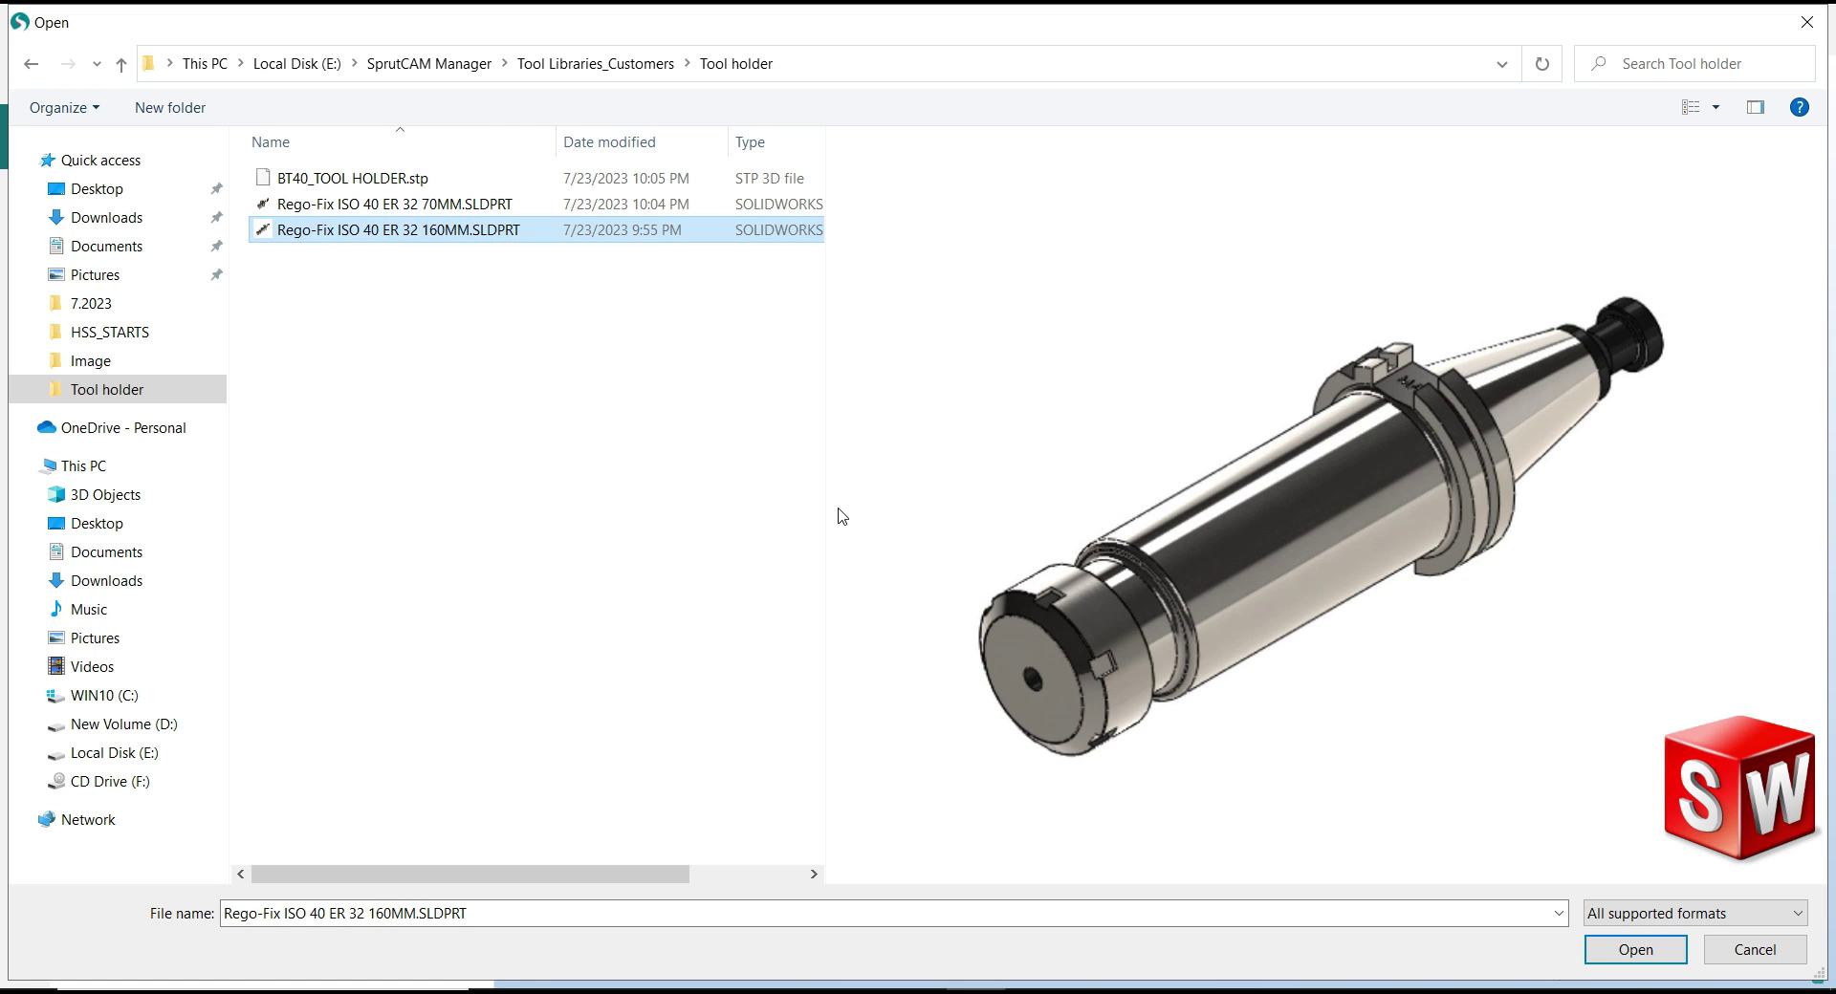
pyautogui.click(1646, 949)
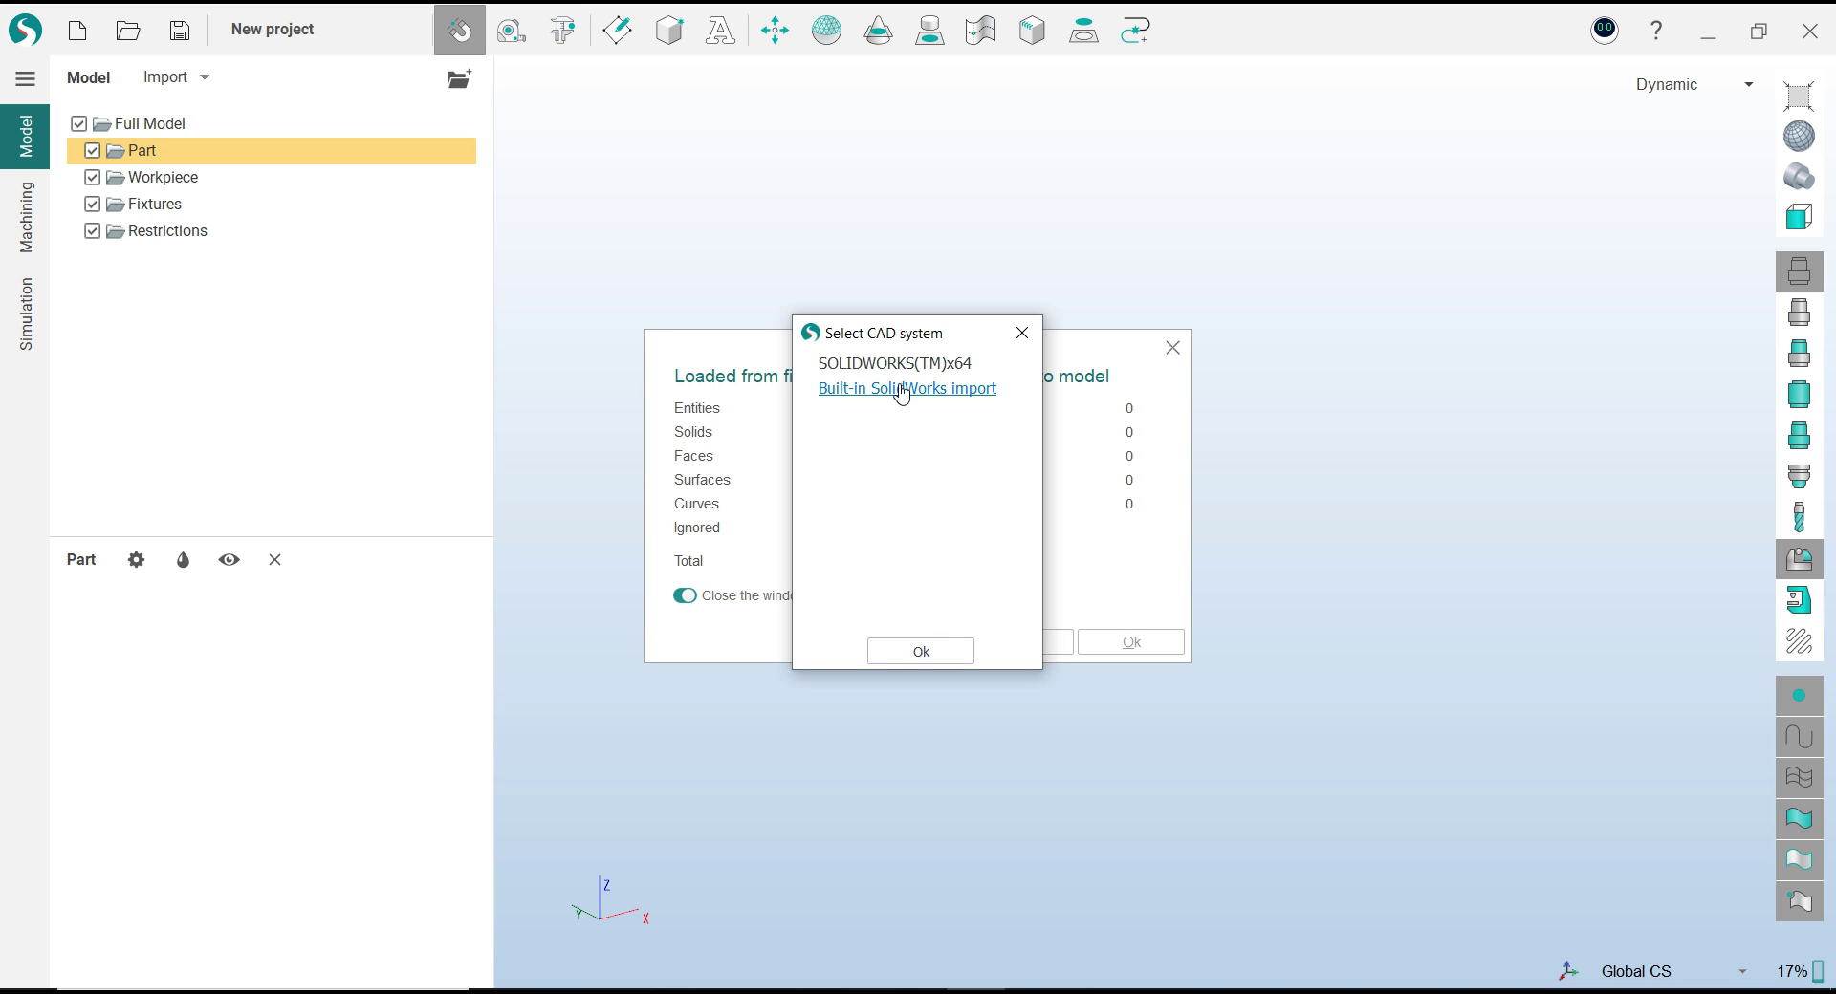
pyautogui.click(900, 370)
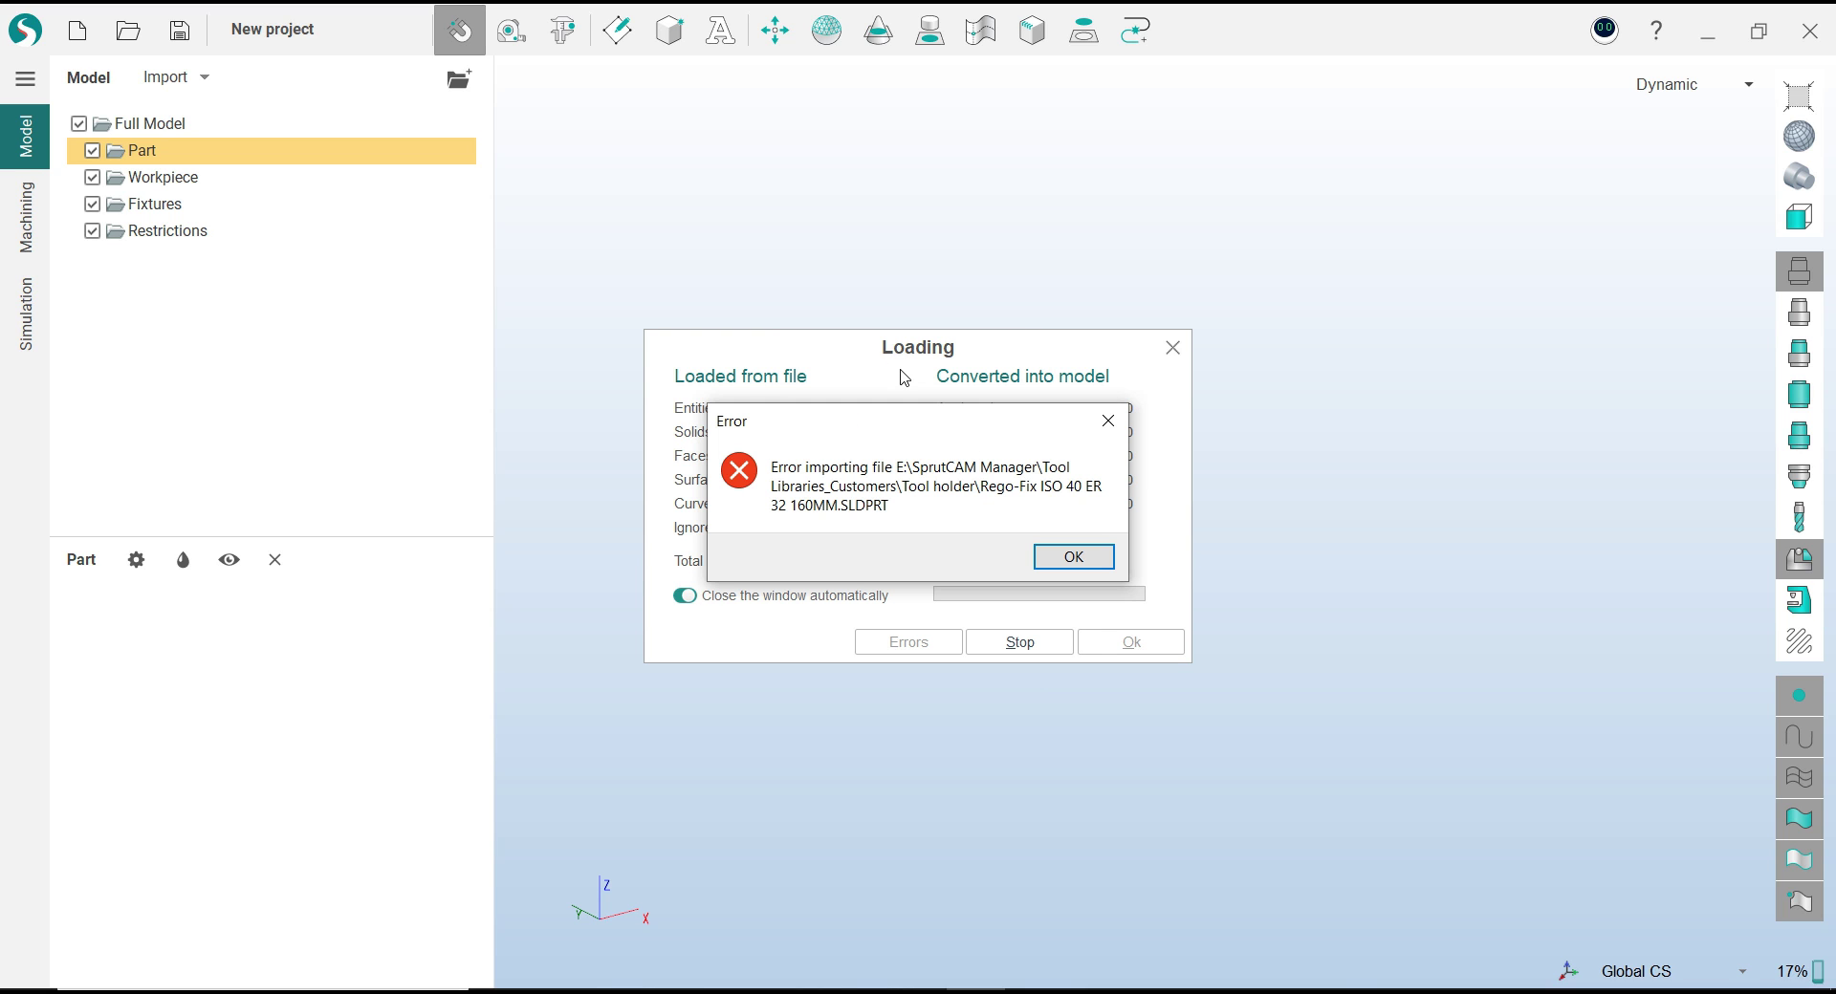
pyautogui.click(1071, 556)
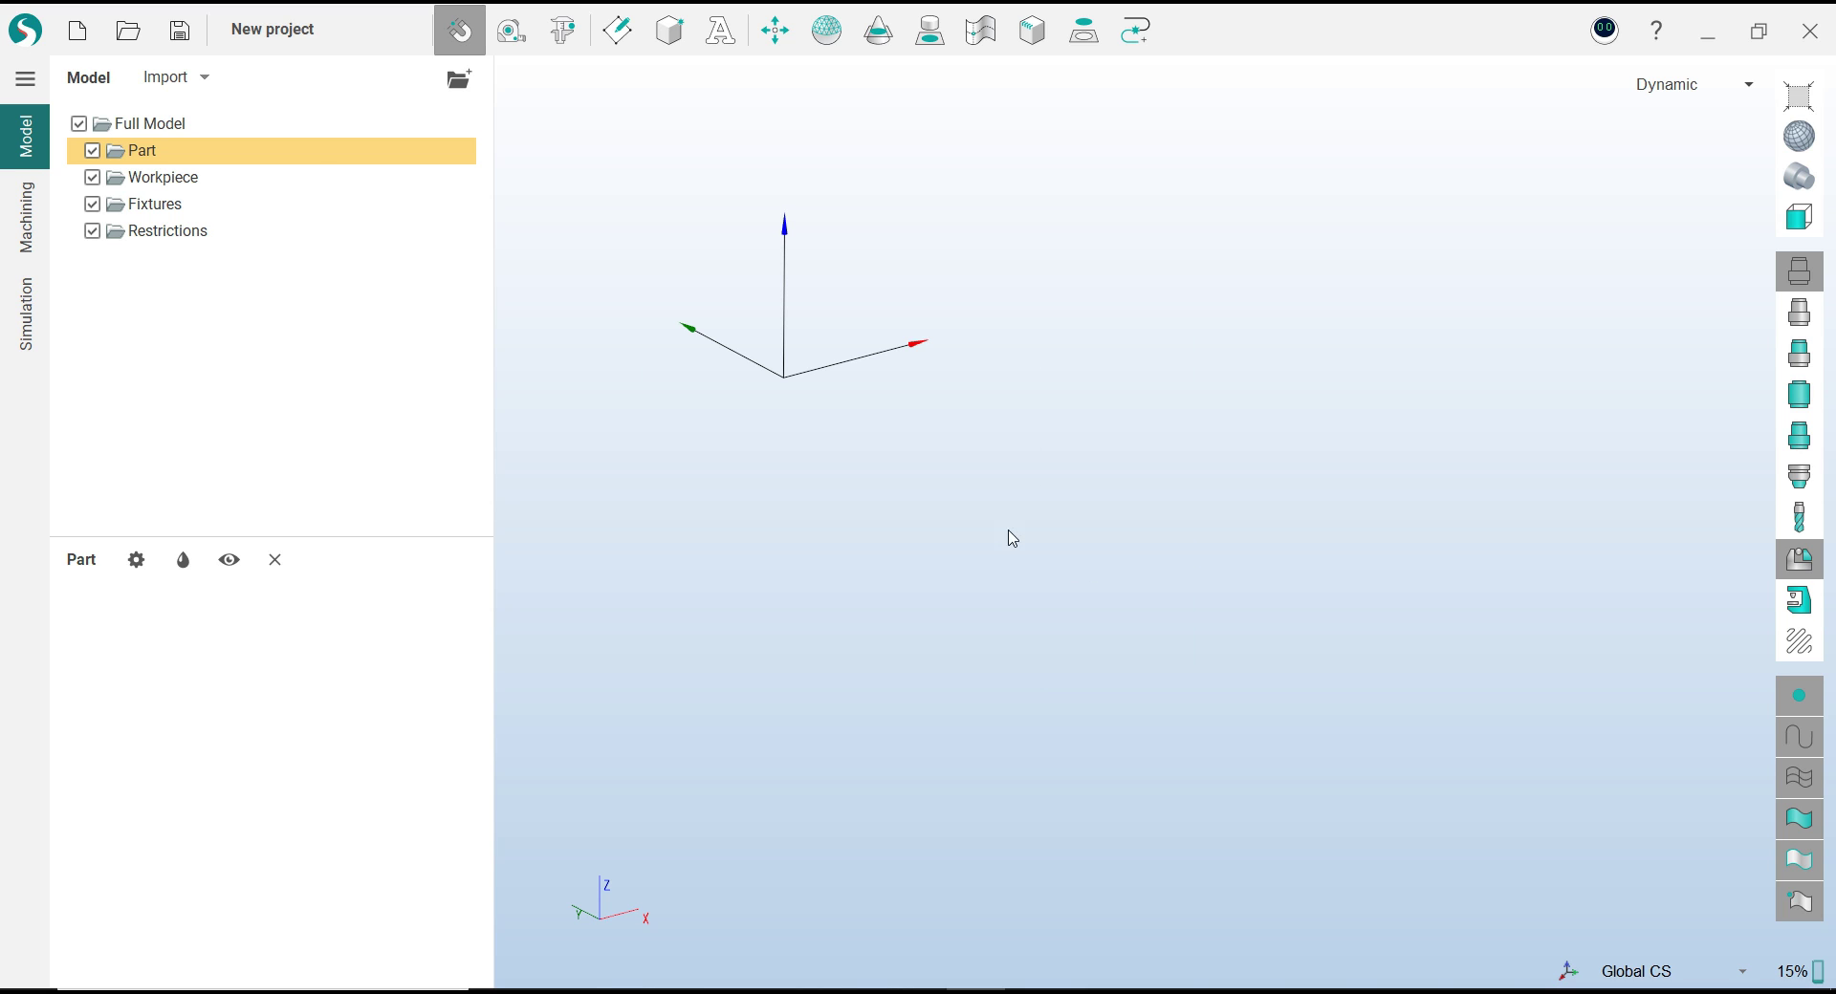
# Re-import the 160MM holder with Built-In SolidWorks import and orbit to inspect it
pyautogui.click(159, 89)
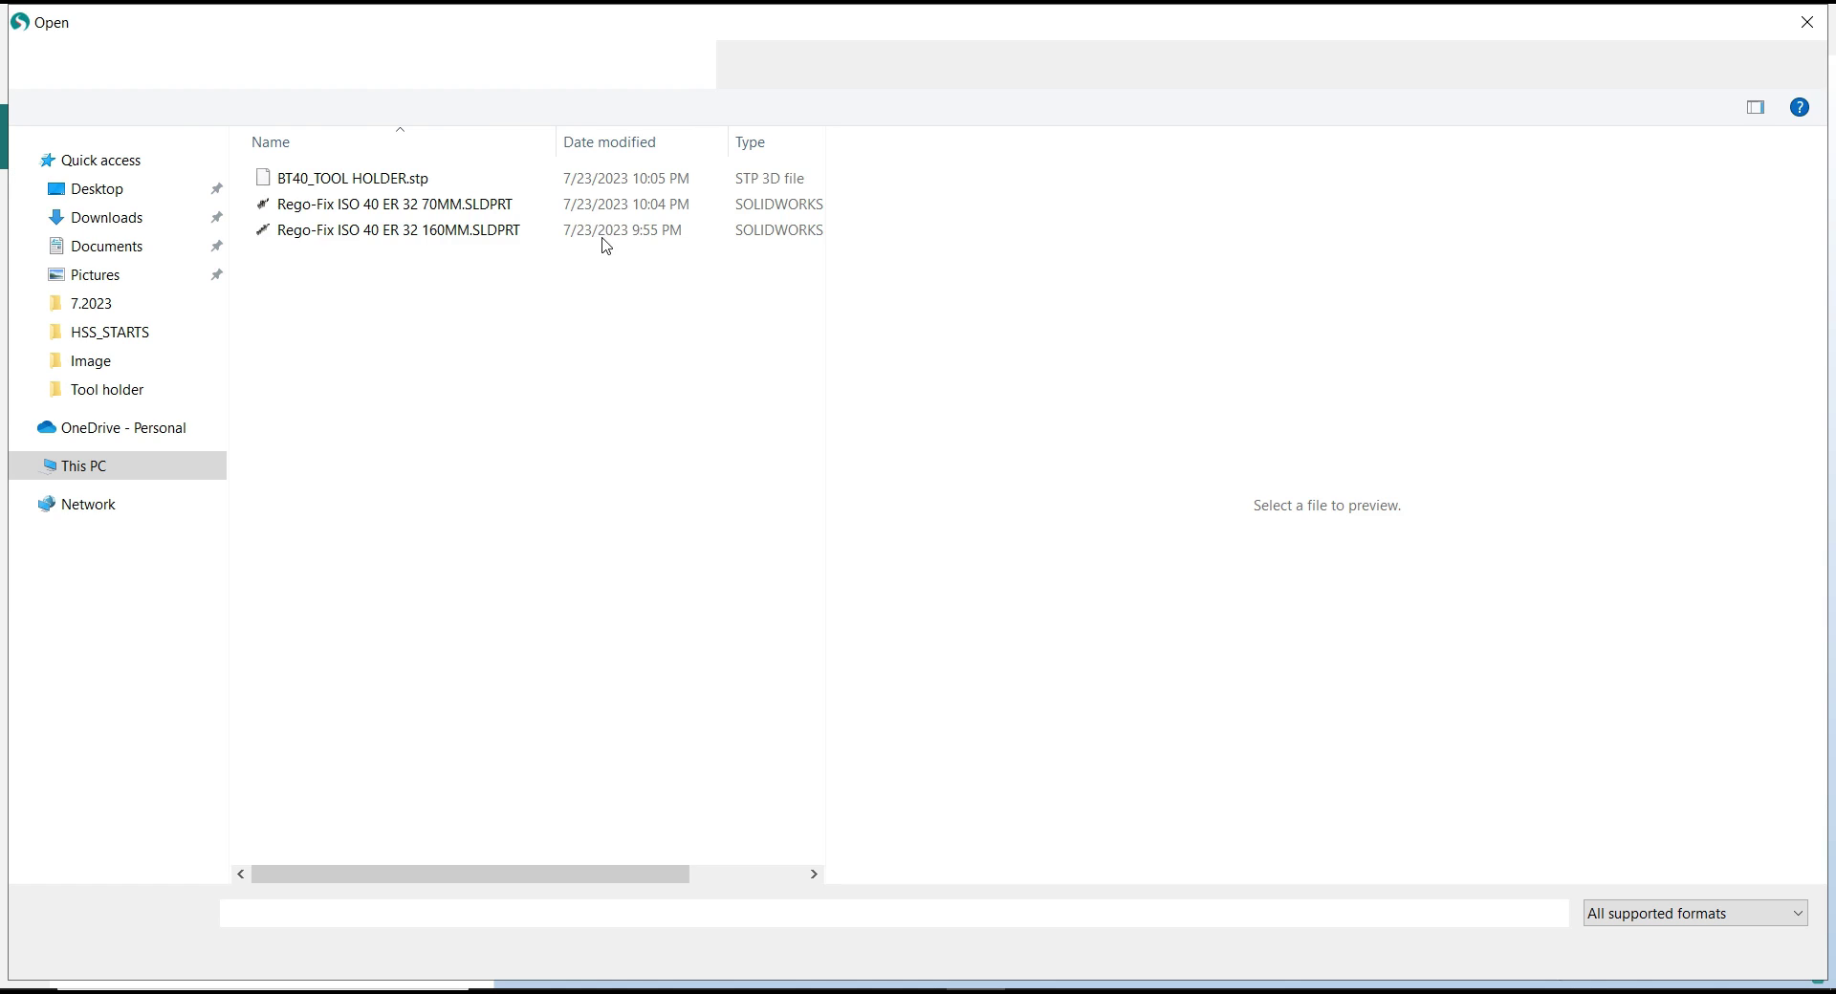
pyautogui.click(371, 232)
pyautogui.click(1631, 946)
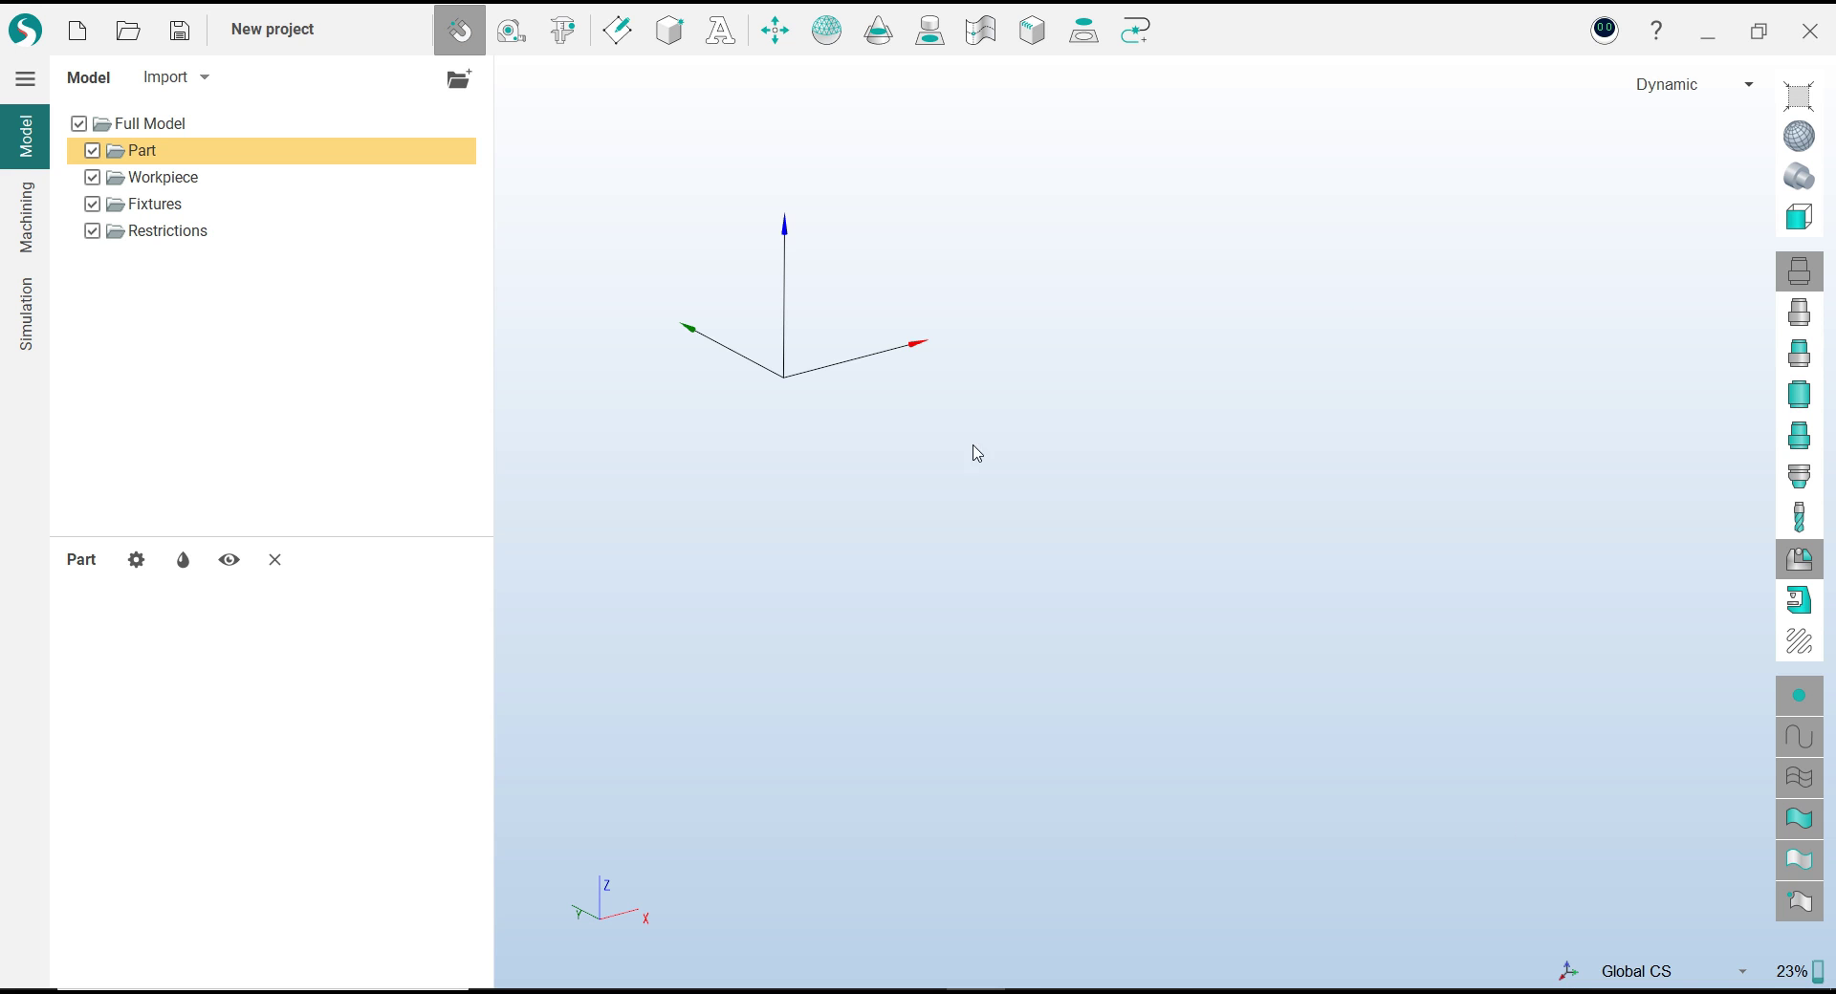
pyautogui.doubleClick(896, 394)
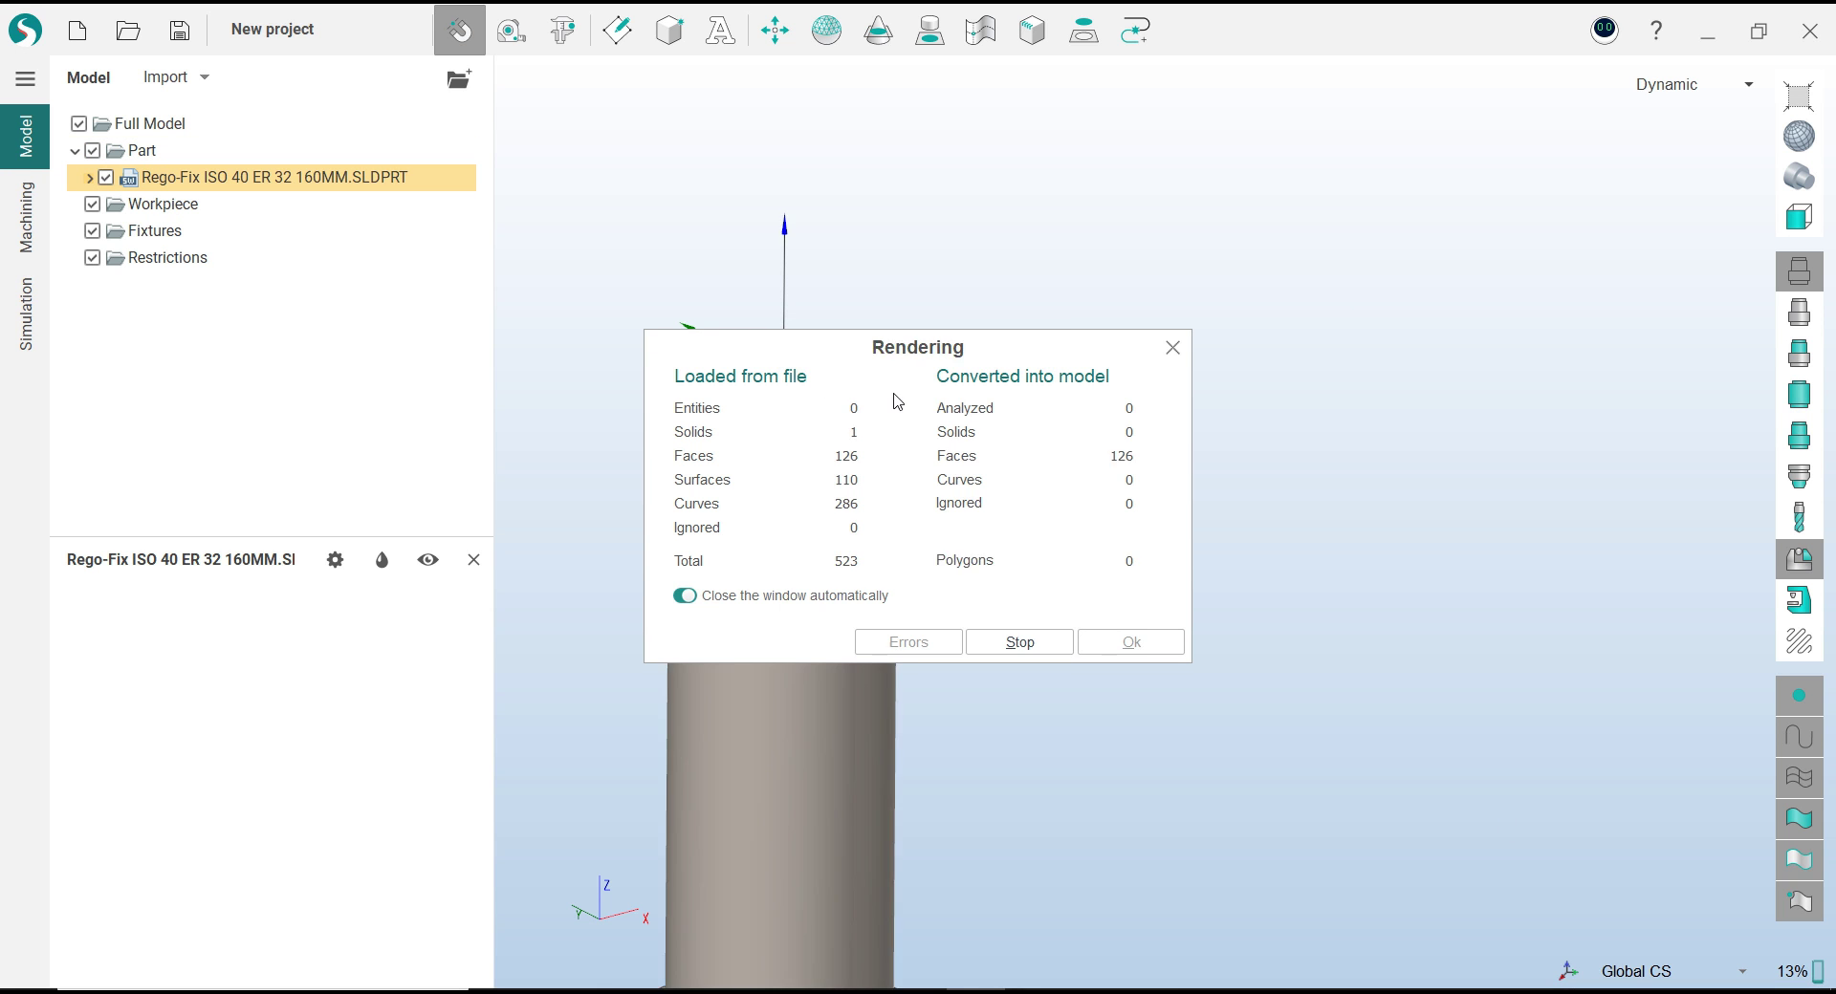
pyautogui.scroll(-5, 866, 430)
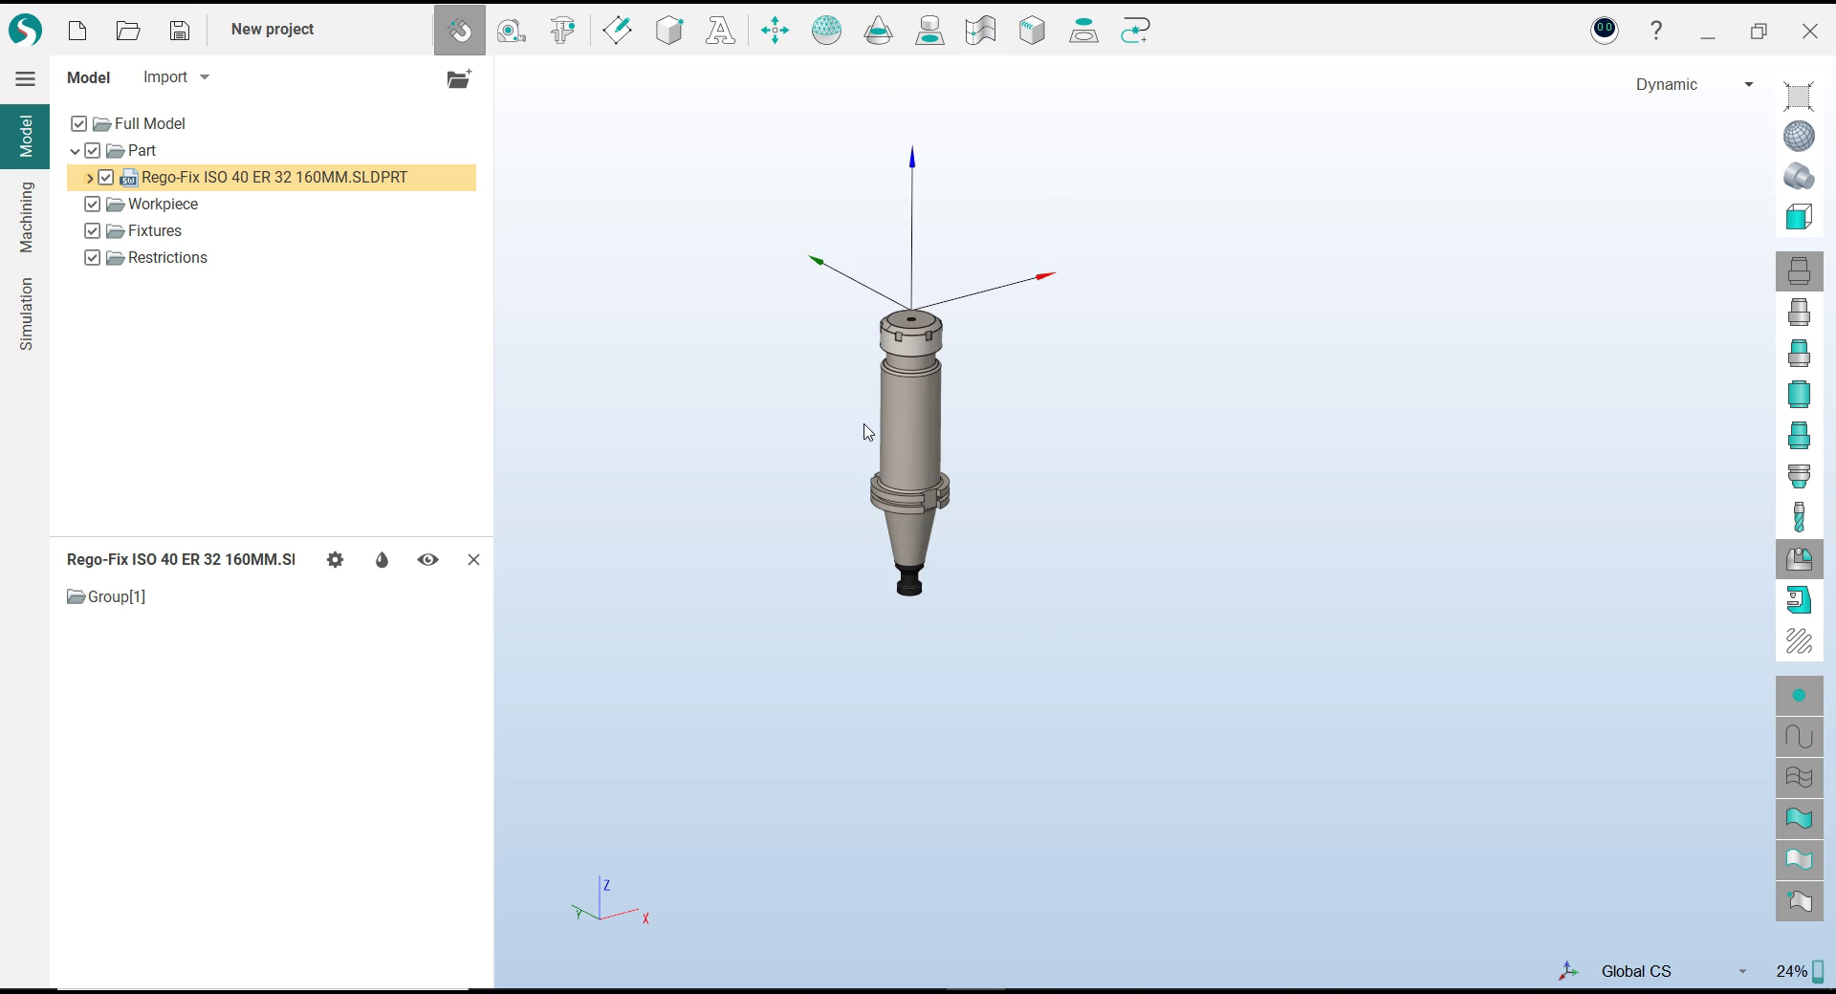
pyautogui.moveTo(1015, 340); pyautogui.dragTo(1049, 414, button='middle')
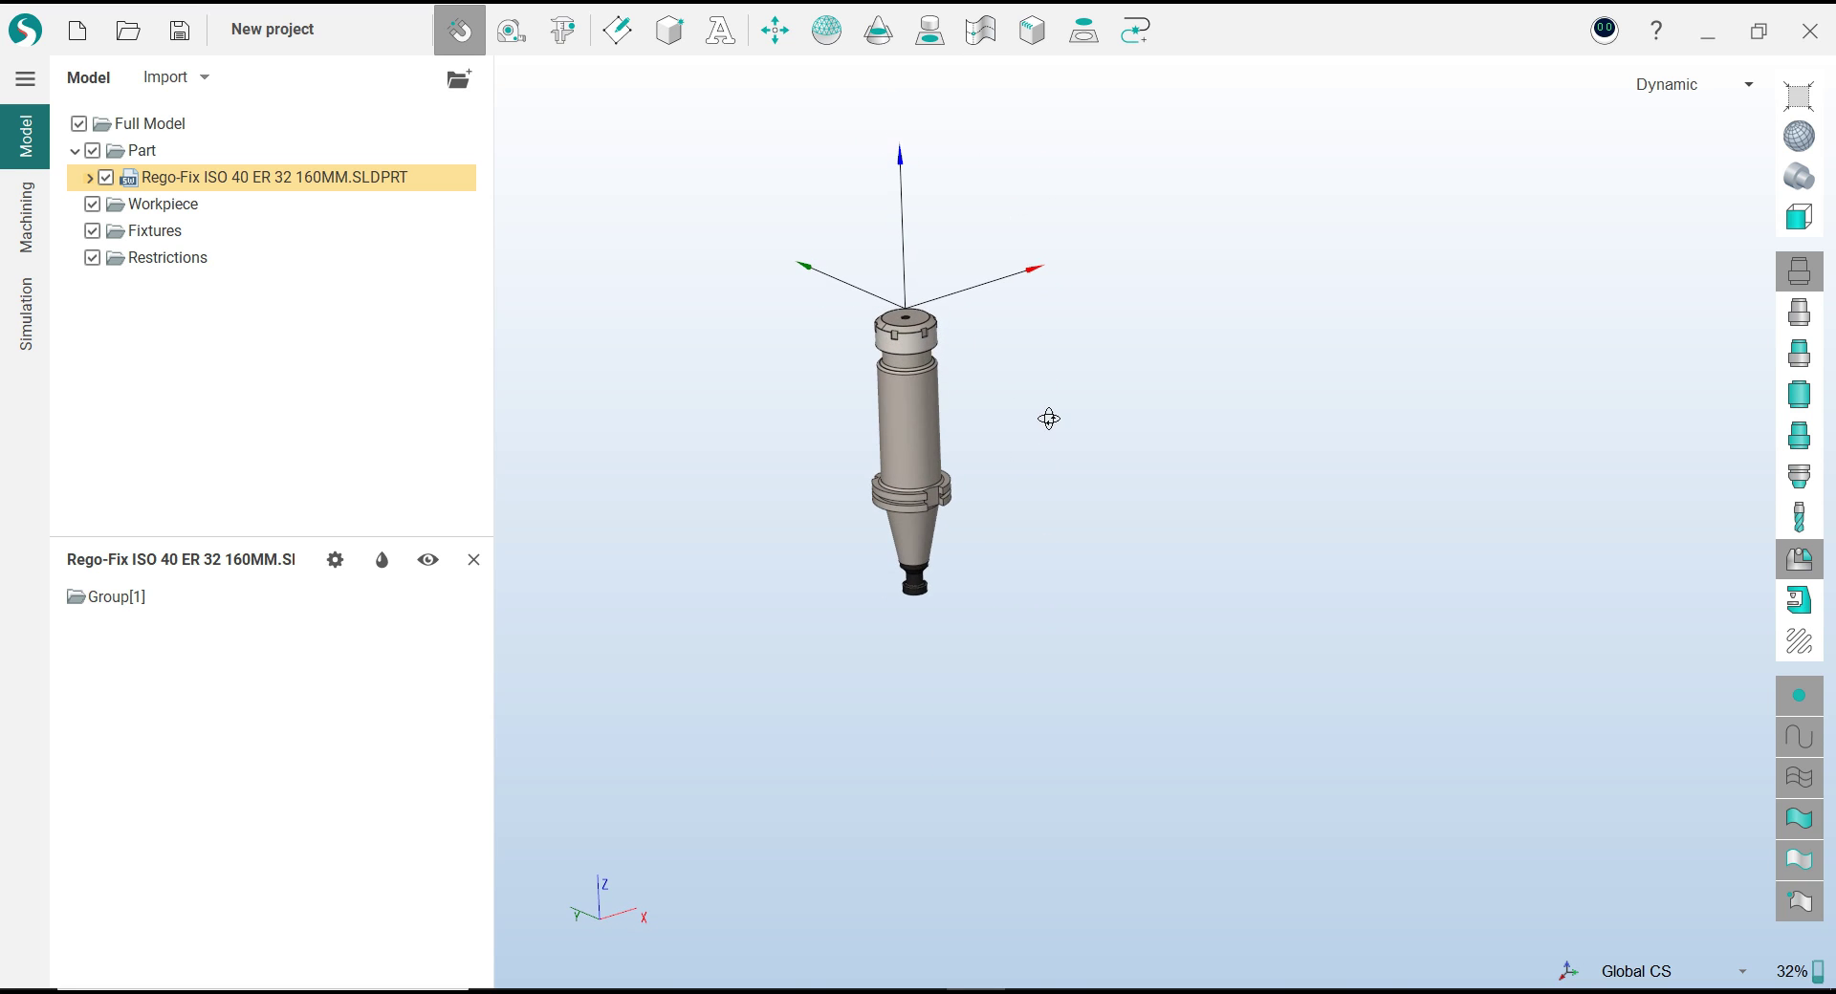
pyautogui.scroll(3, 913, 417)
pyautogui.scroll(4, 915, 308)
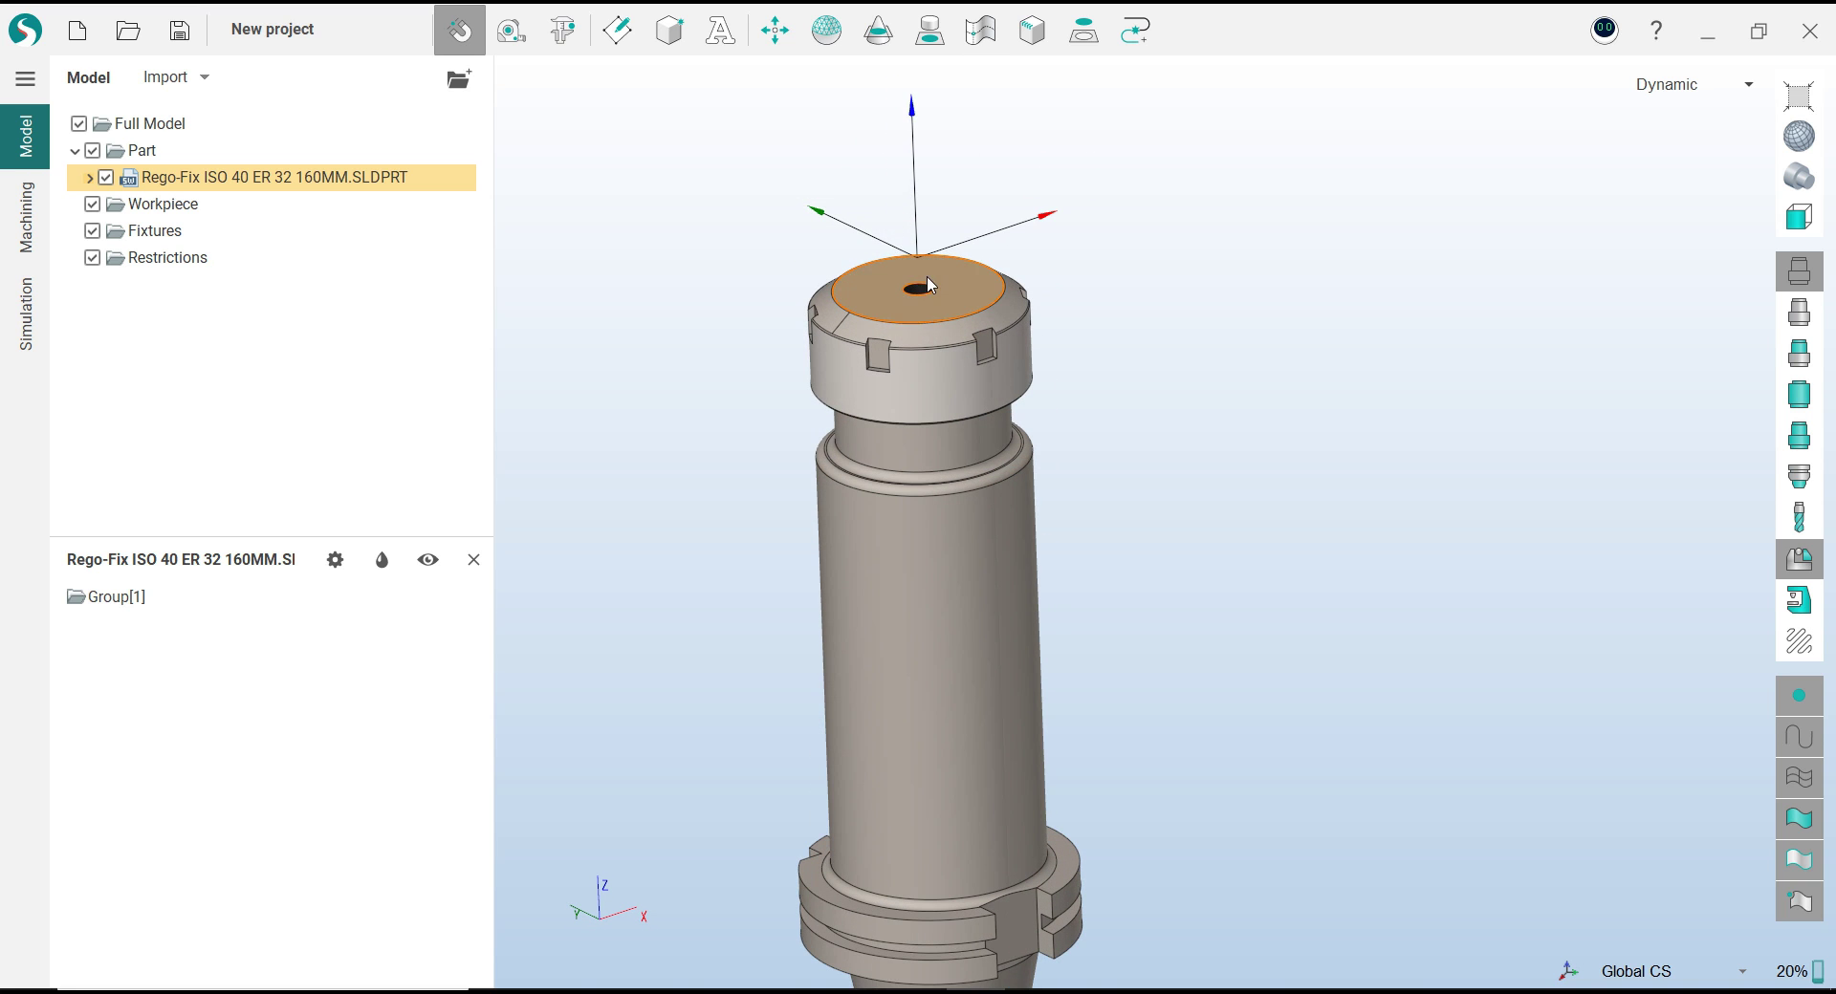
pyautogui.scroll(-2, 915, 308)
pyautogui.moveTo(915, 308)
pyautogui.mouseDown(button='middle')
pyautogui.moveTo(1081, 405)
pyautogui.moveTo(1062, 430)
pyautogui.moveTo(1090, 554)
pyautogui.moveTo(1054, 198)
pyautogui.moveTo(1042, 357)
pyautogui.moveTo(1307, 570)
pyautogui.moveTo(1131, 844)
pyautogui.moveTo(1188, 507)
pyautogui.moveTo(1025, 425)
pyautogui.moveTo(1041, 459)
pyautogui.moveTo(1090, 434)
pyautogui.moveTo(1074, 475)
pyautogui.moveTo(999, 458)
pyautogui.moveTo(1094, 479)
pyautogui.moveTo(1120, 507)
pyautogui.mouseUp(button='middle')
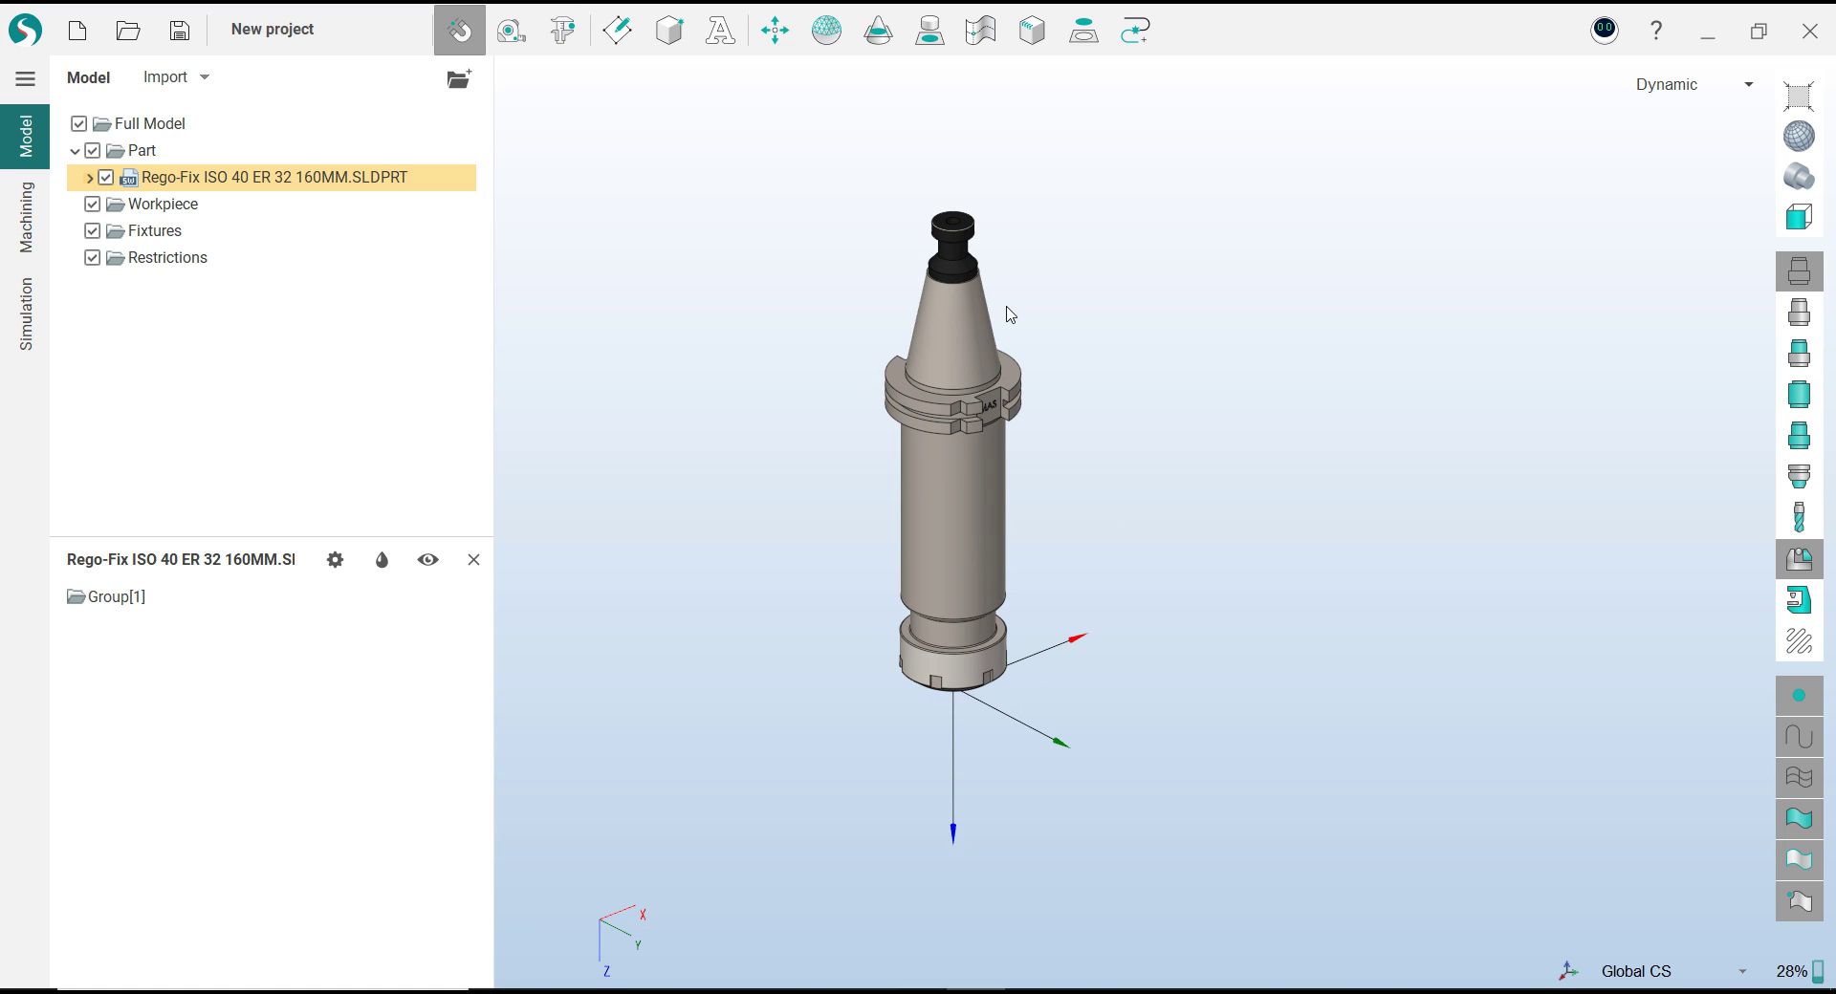
# Rotate the Rego-Fix holder part 180° about X so the taper points up
pyautogui.click(140, 151)
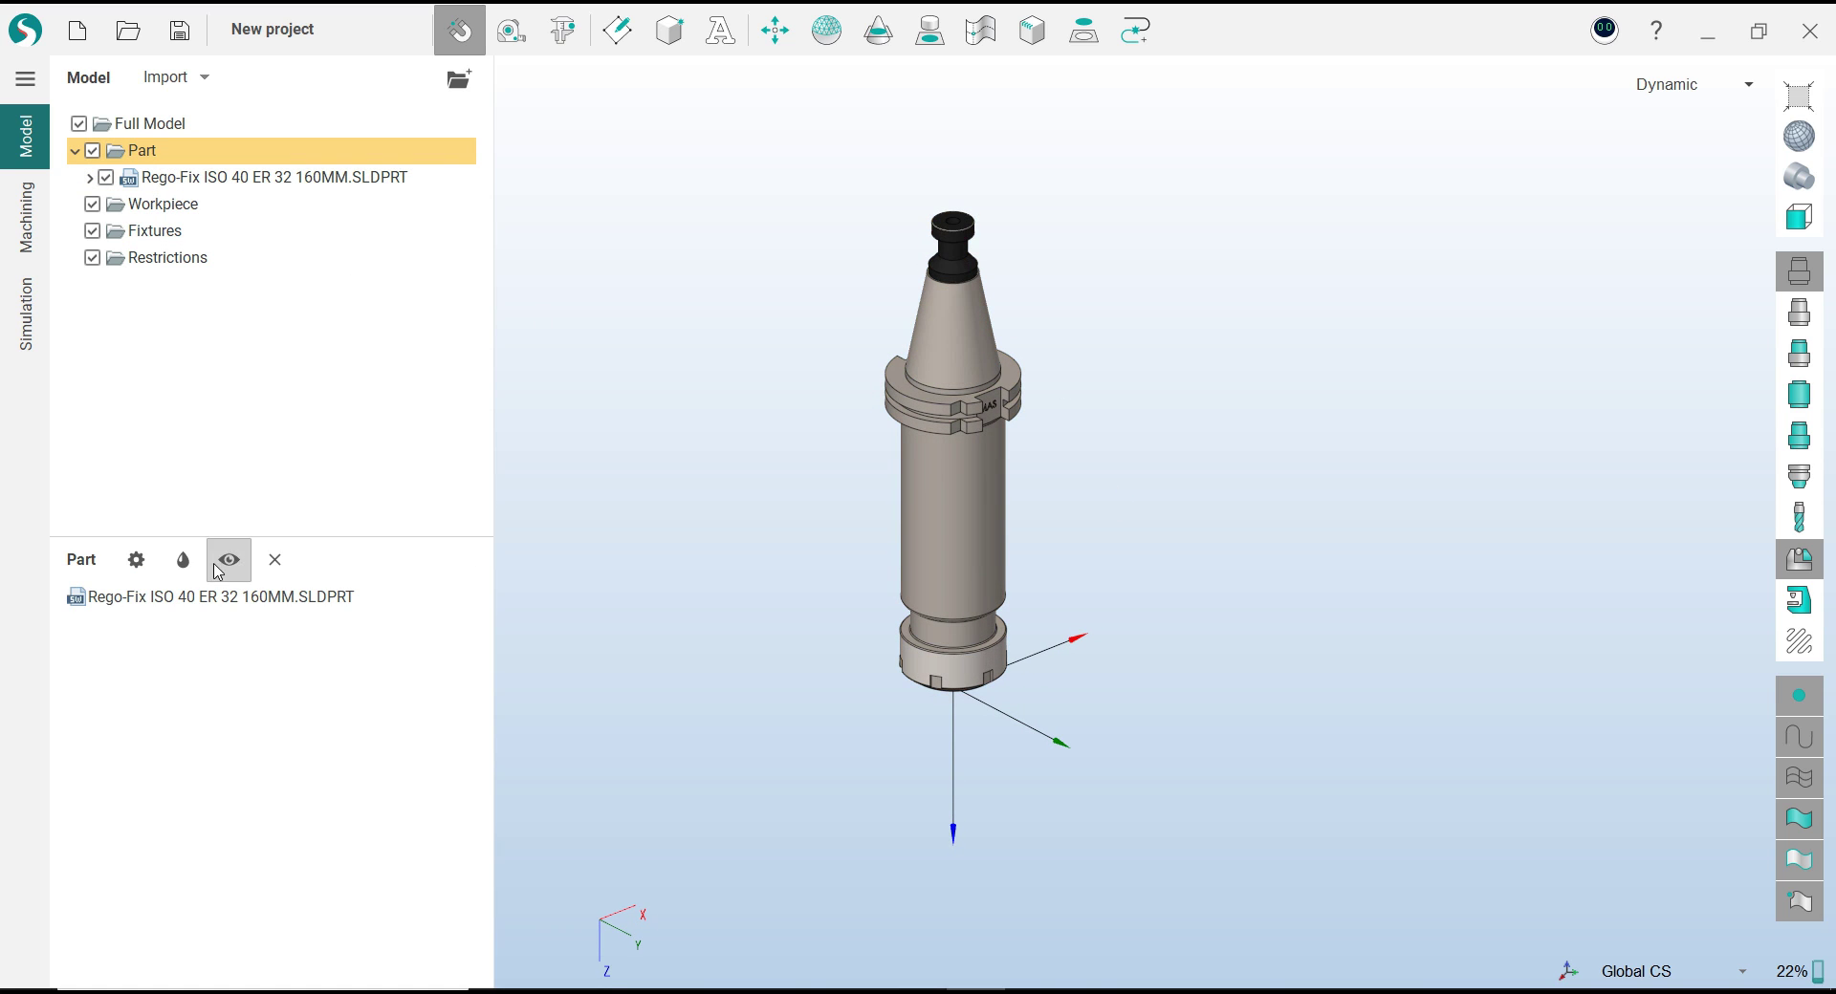
pyautogui.click(218, 601)
pyautogui.click(774, 30)
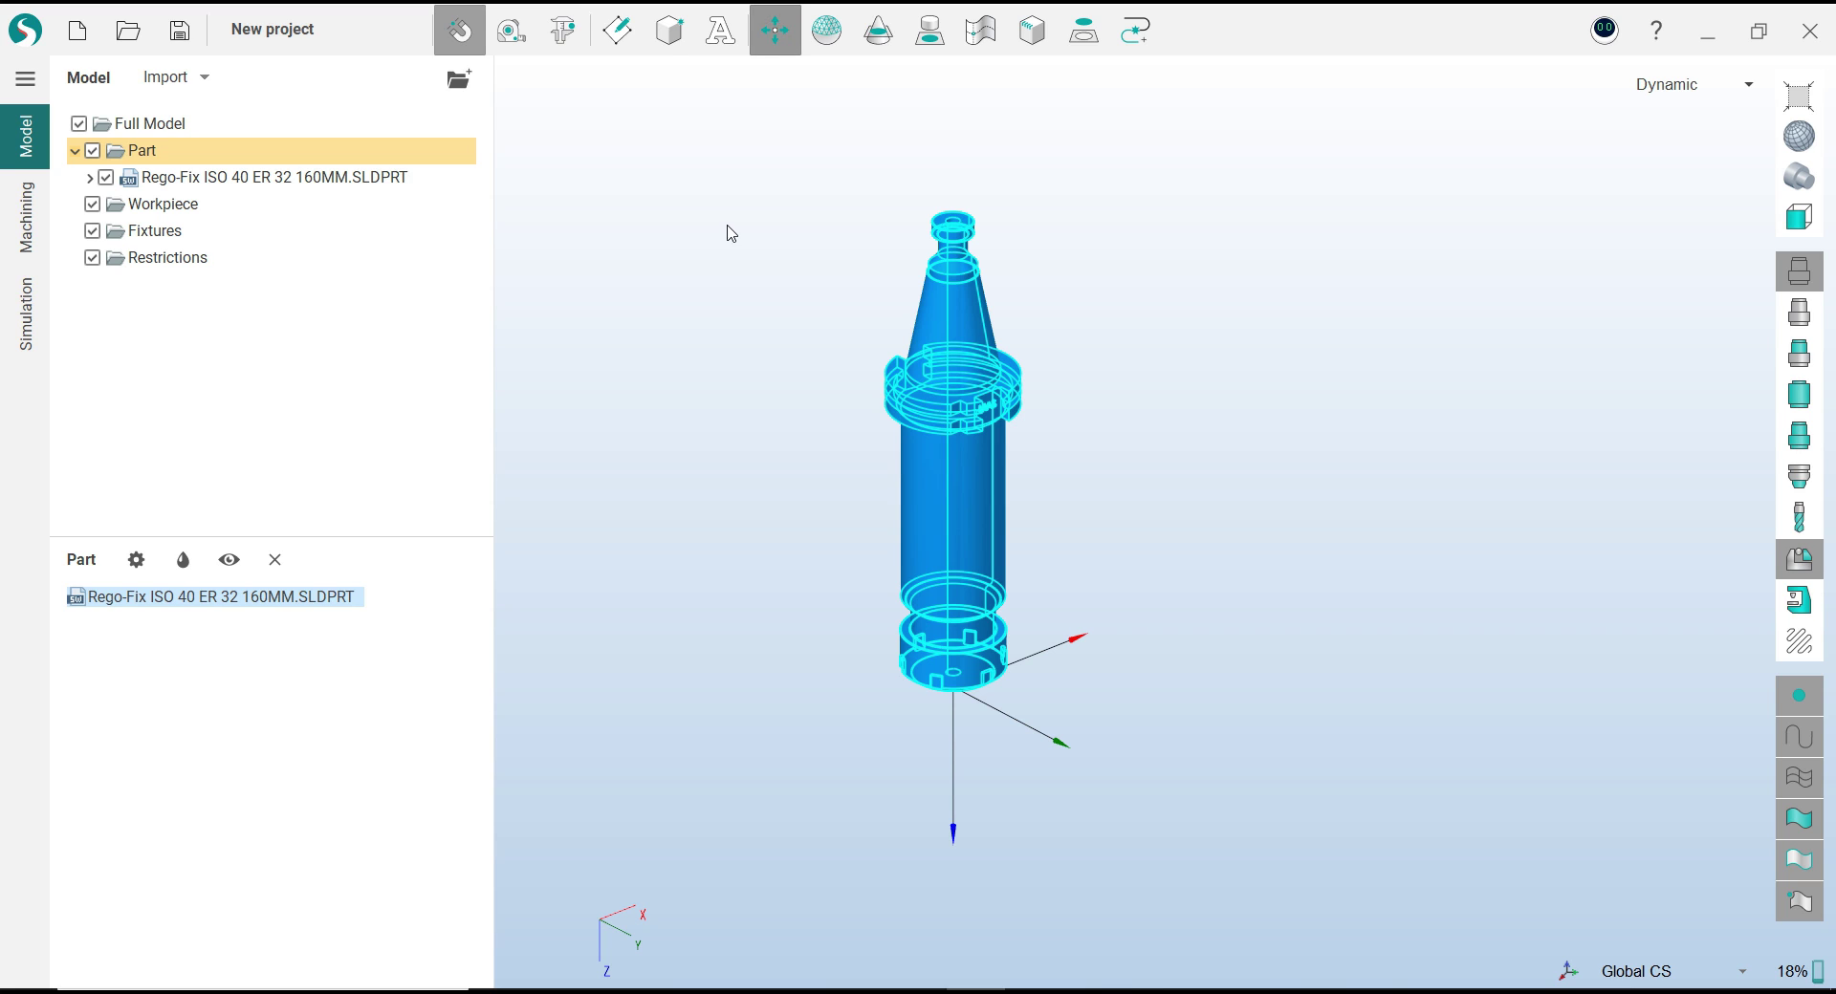
pyautogui.click(151, 112)
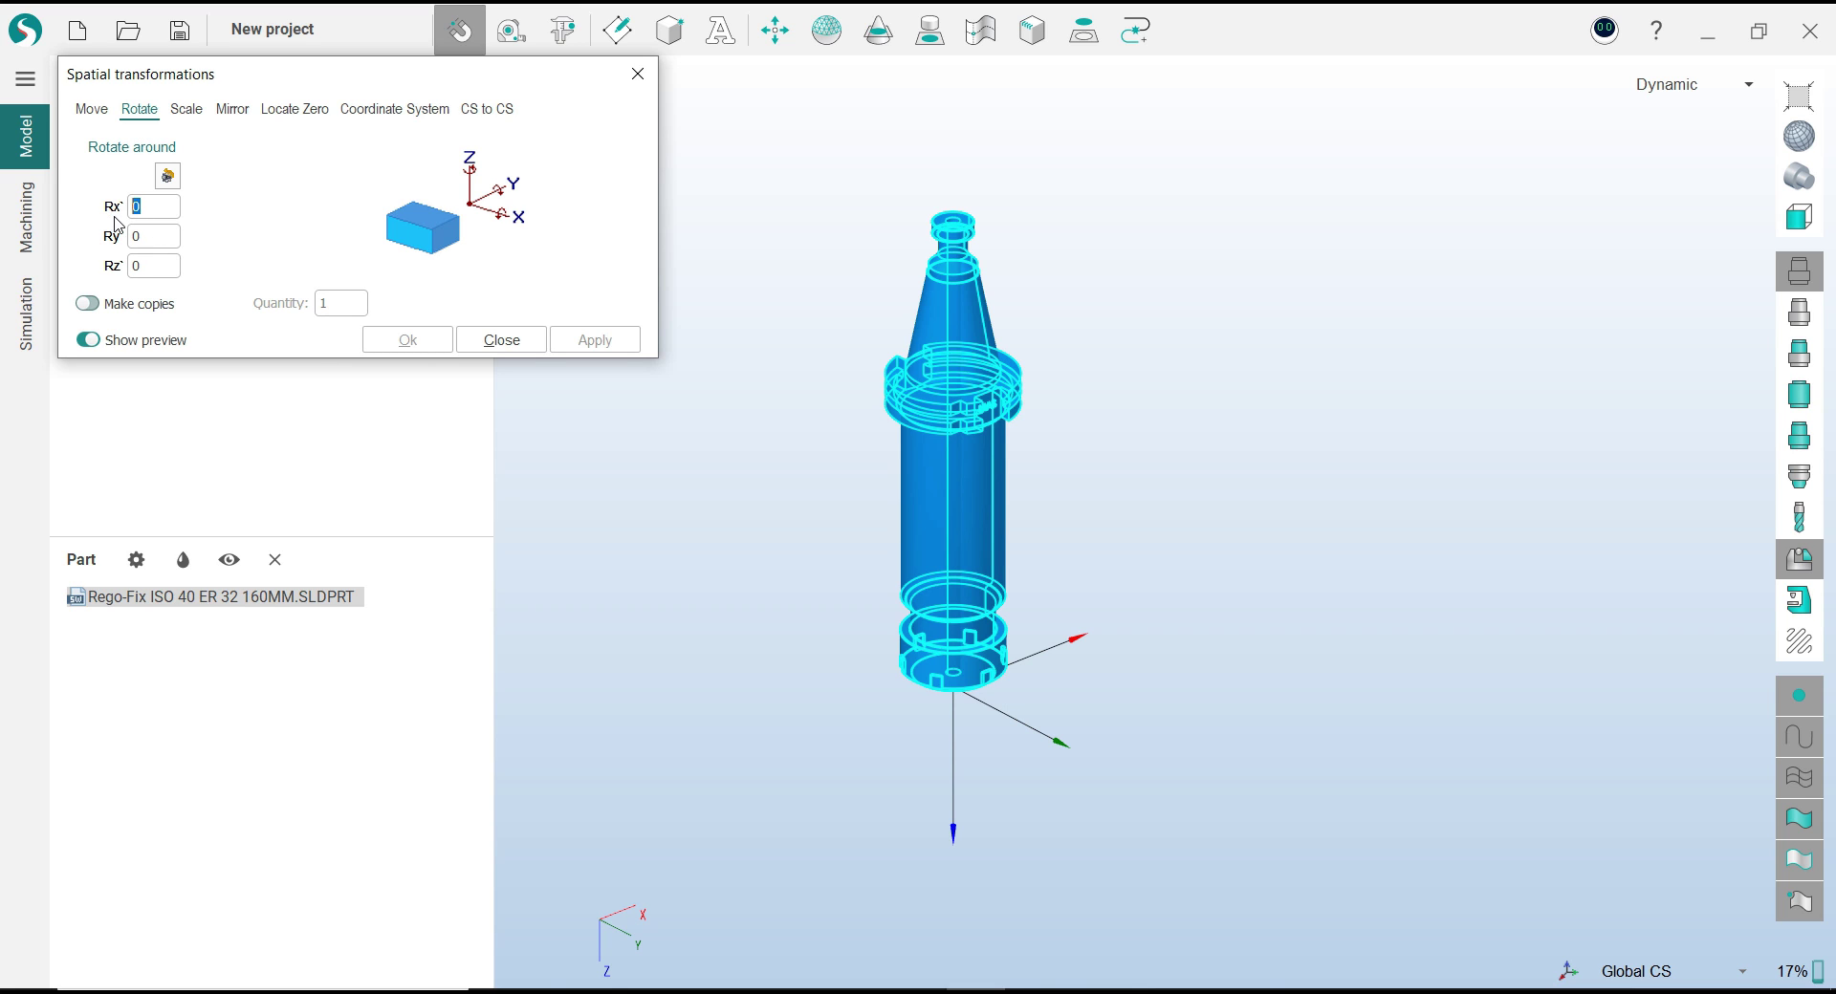
pyautogui.write('180')
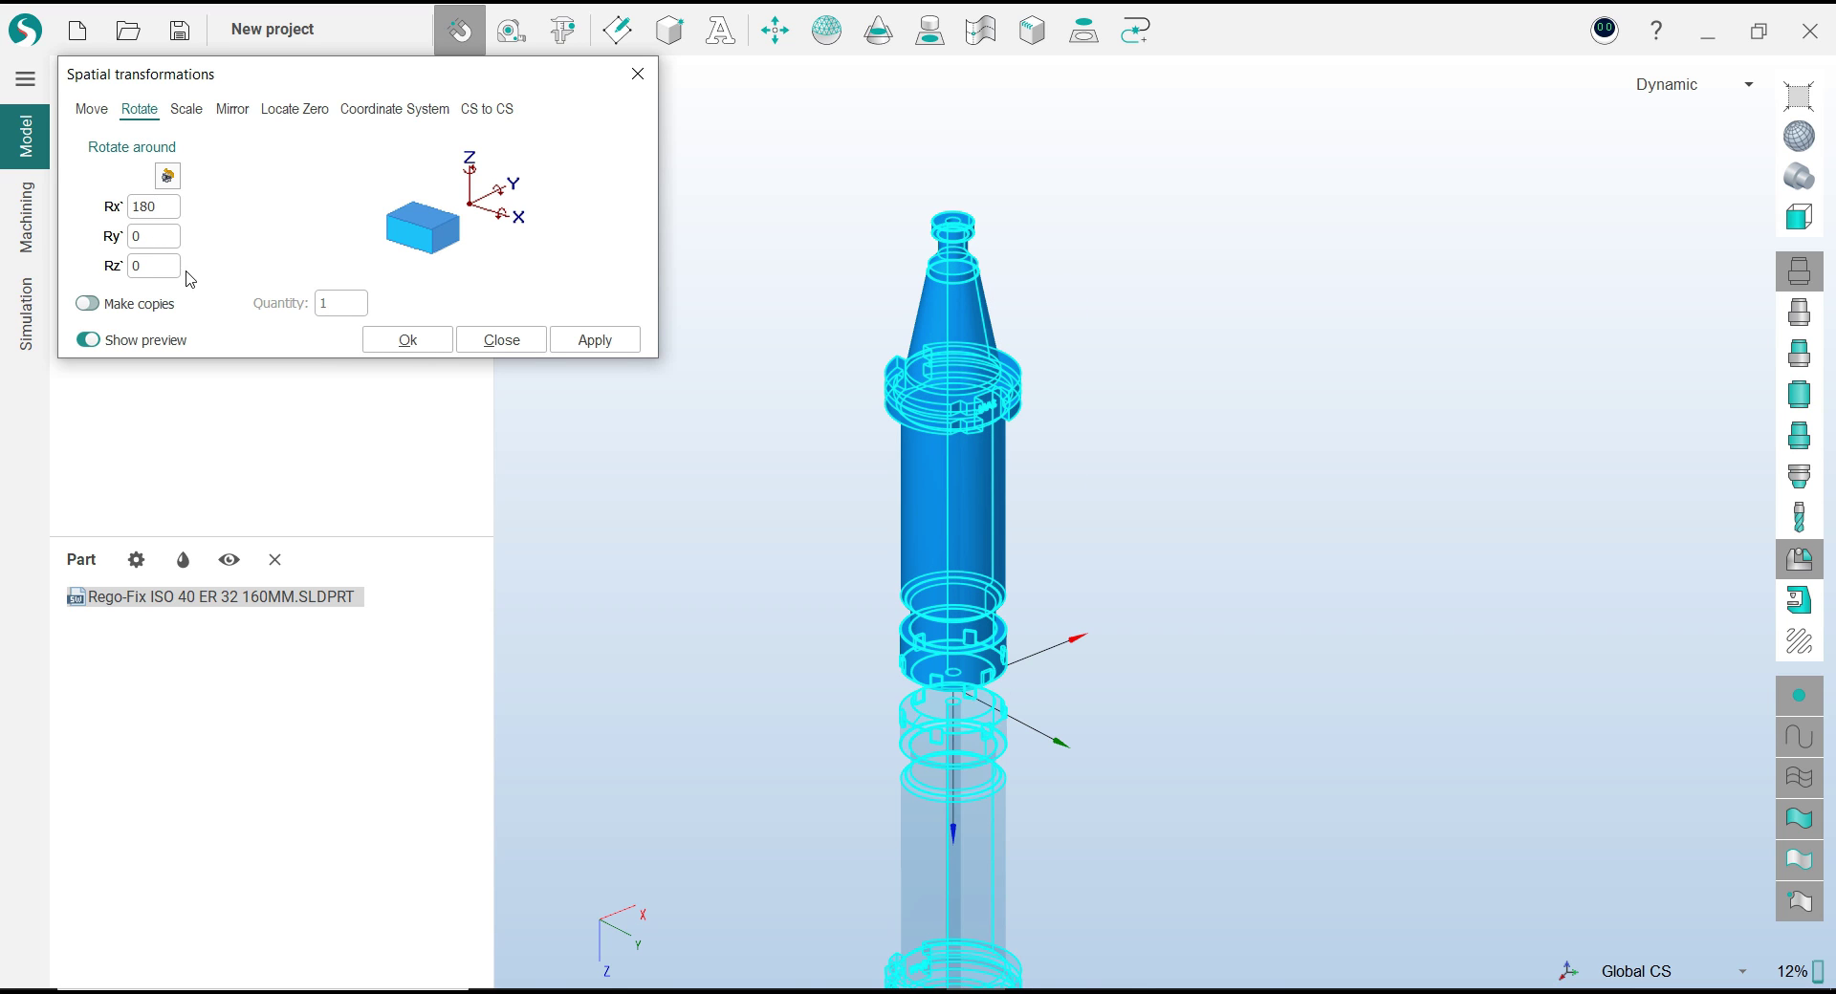
pyautogui.click(407, 339)
pyautogui.scroll(-3, 1051, 573)
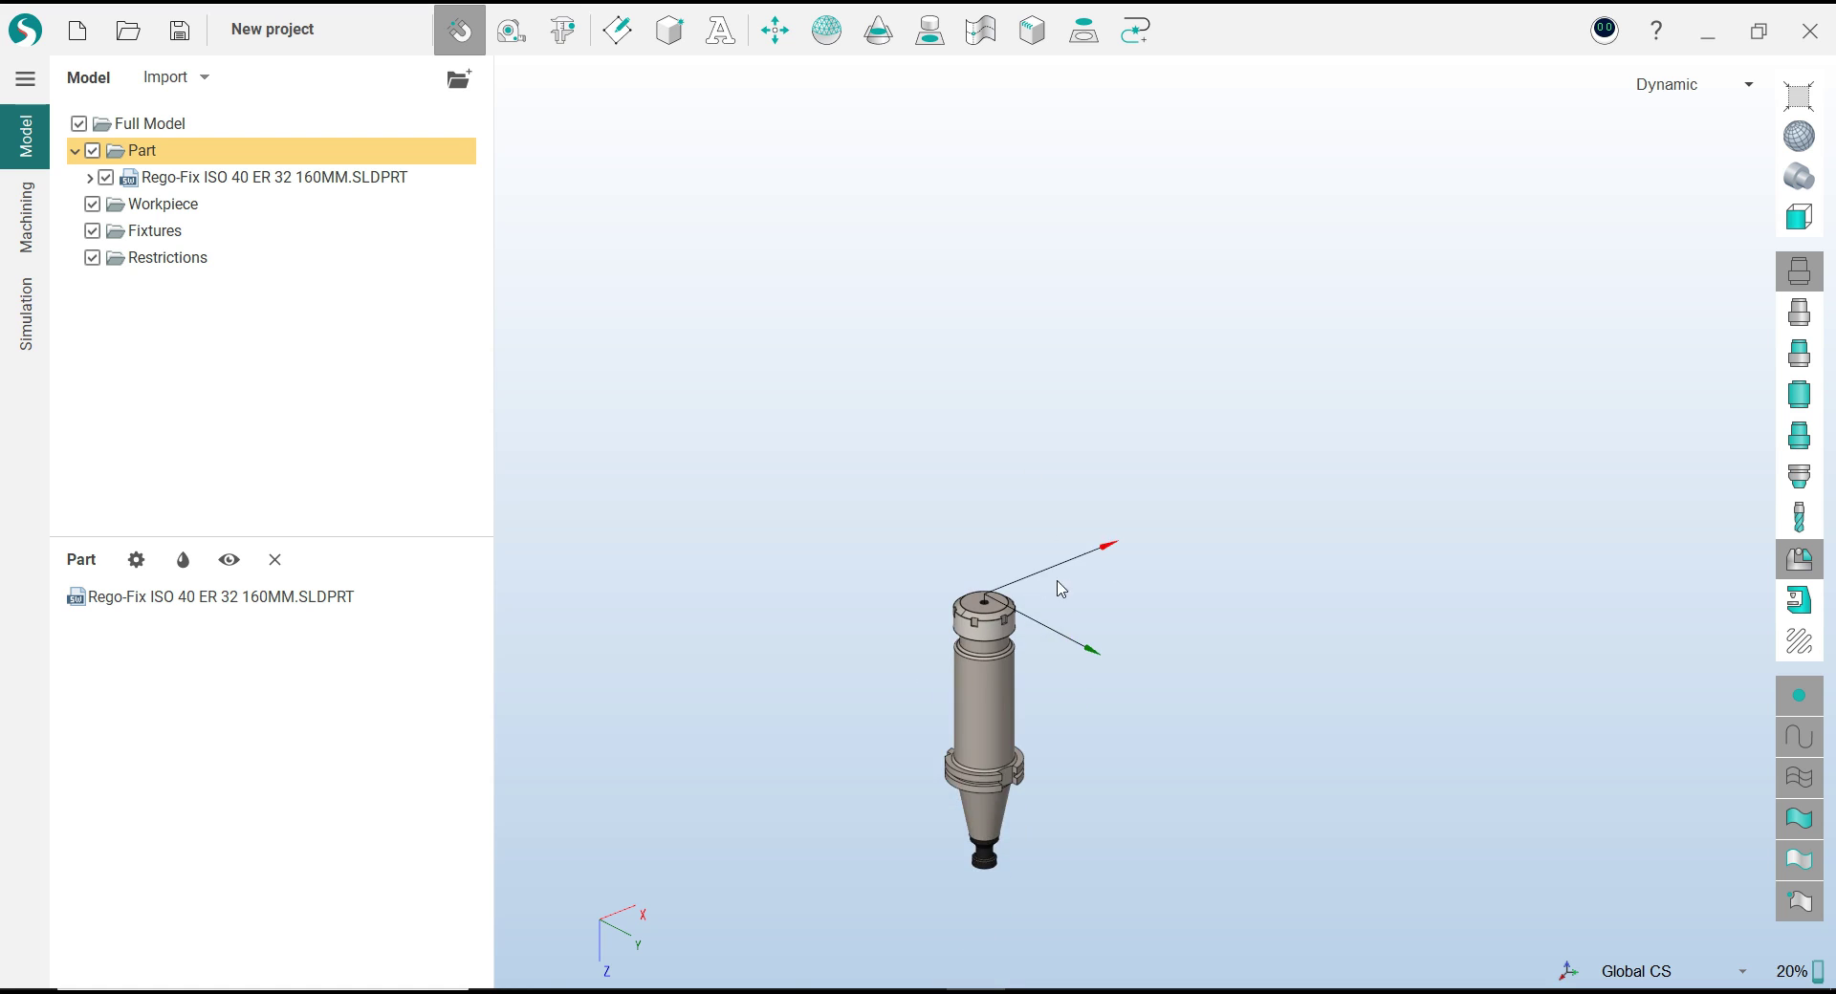
pyautogui.moveTo(1061, 589)
pyautogui.mouseDown(button='middle')
pyautogui.moveTo(1029, 520)
pyautogui.moveTo(1032, 643)
pyautogui.moveTo(959, 217)
pyautogui.moveTo(1006, 421)
pyautogui.moveTo(1086, 306)
pyautogui.moveTo(1225, 398)
pyautogui.moveTo(1210, 418)
pyautogui.mouseUp(button='middle')
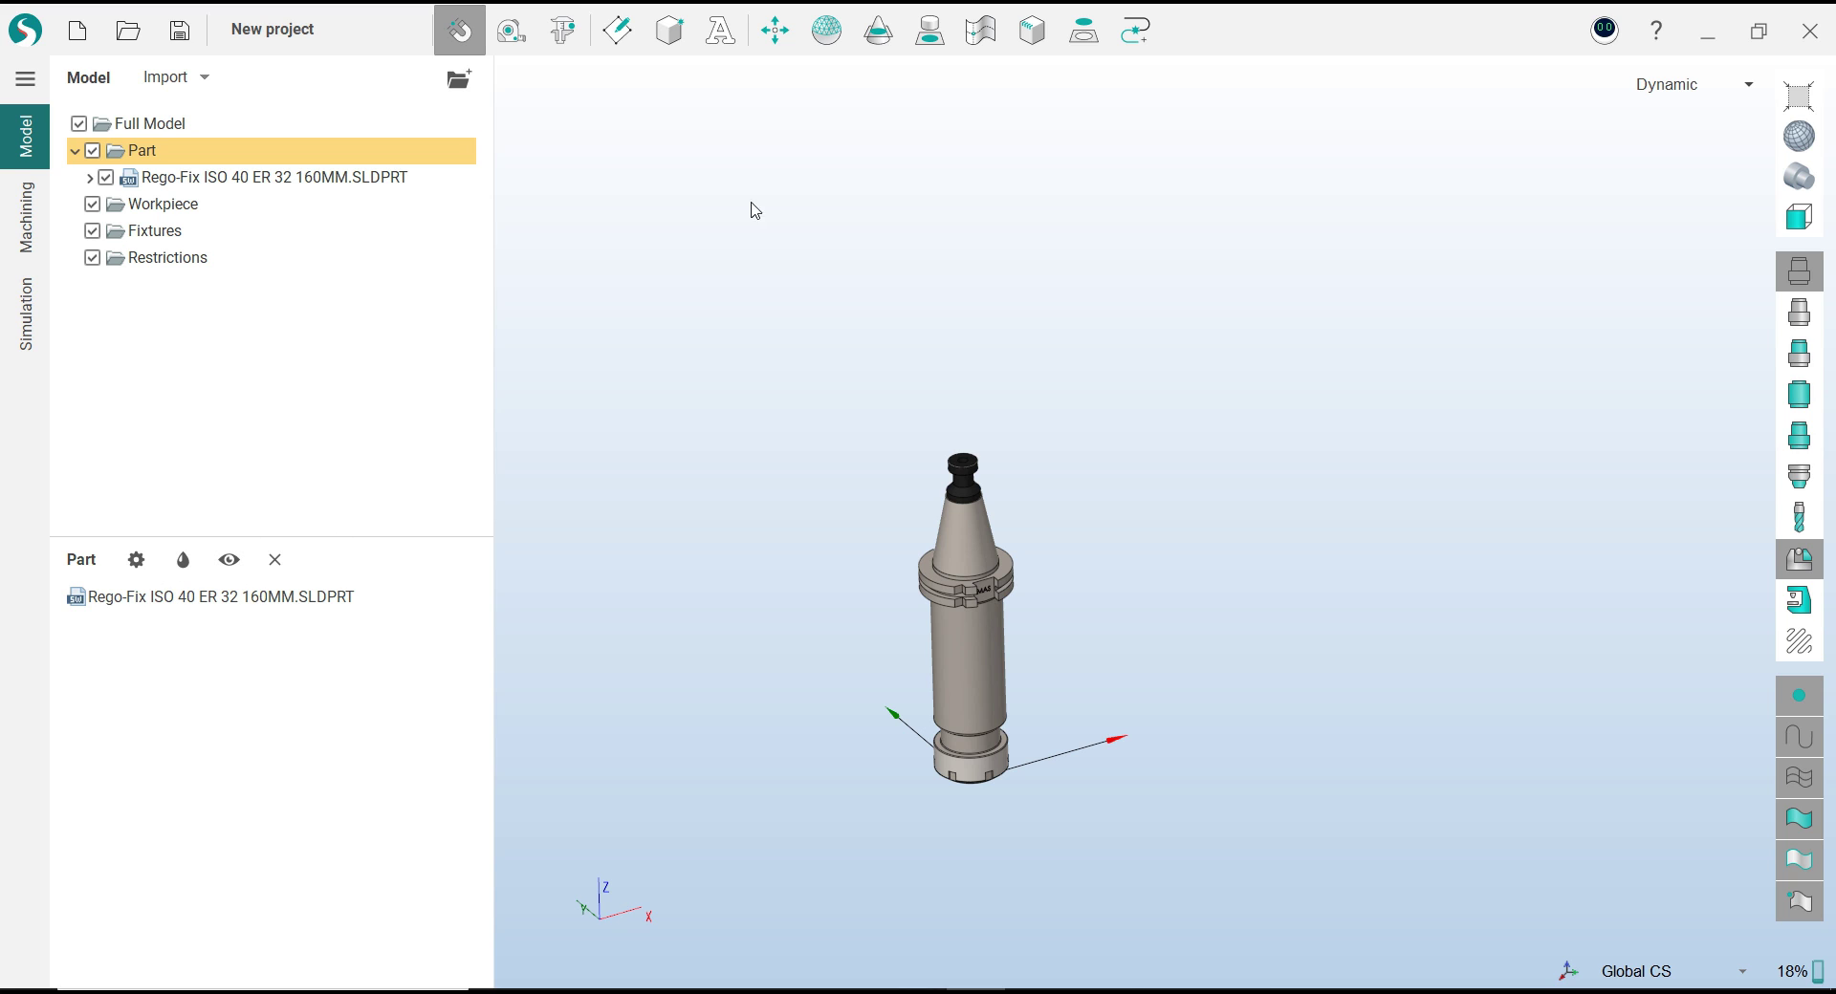
# Locate the holder's zero at X/Y Middle and Z Max, its top centre
pyautogui.click(287, 596)
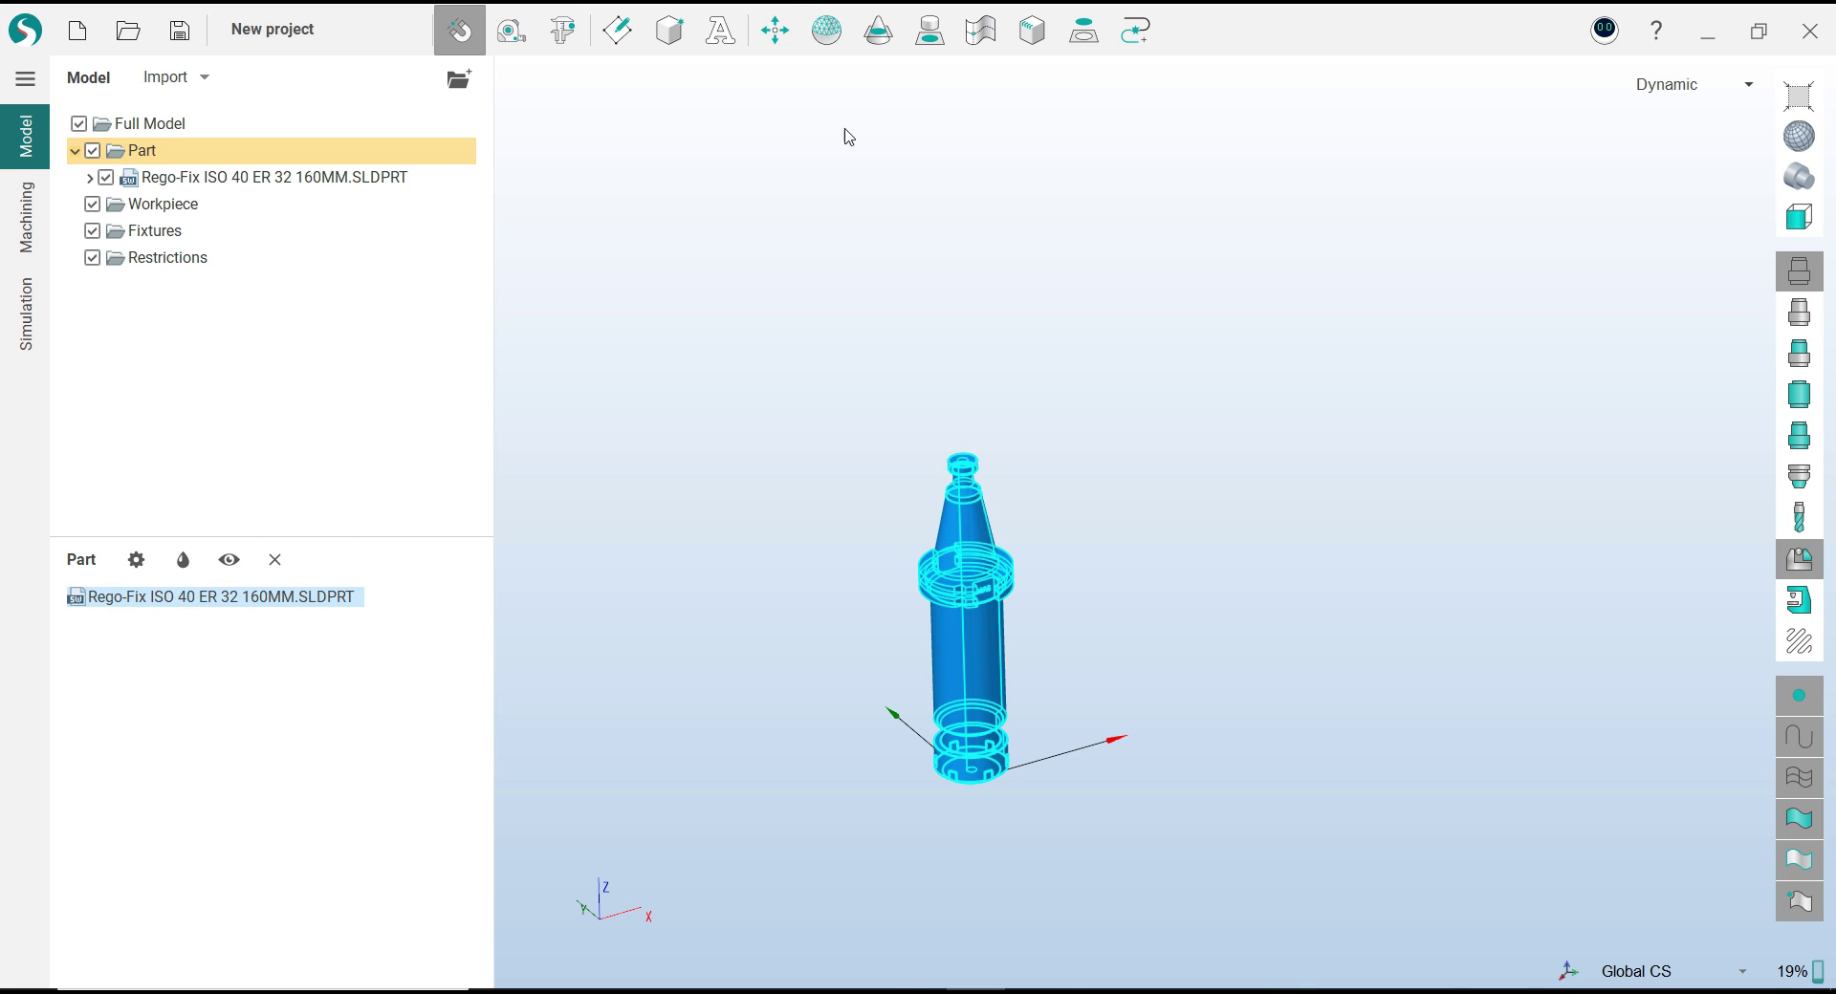
pyautogui.click(774, 29)
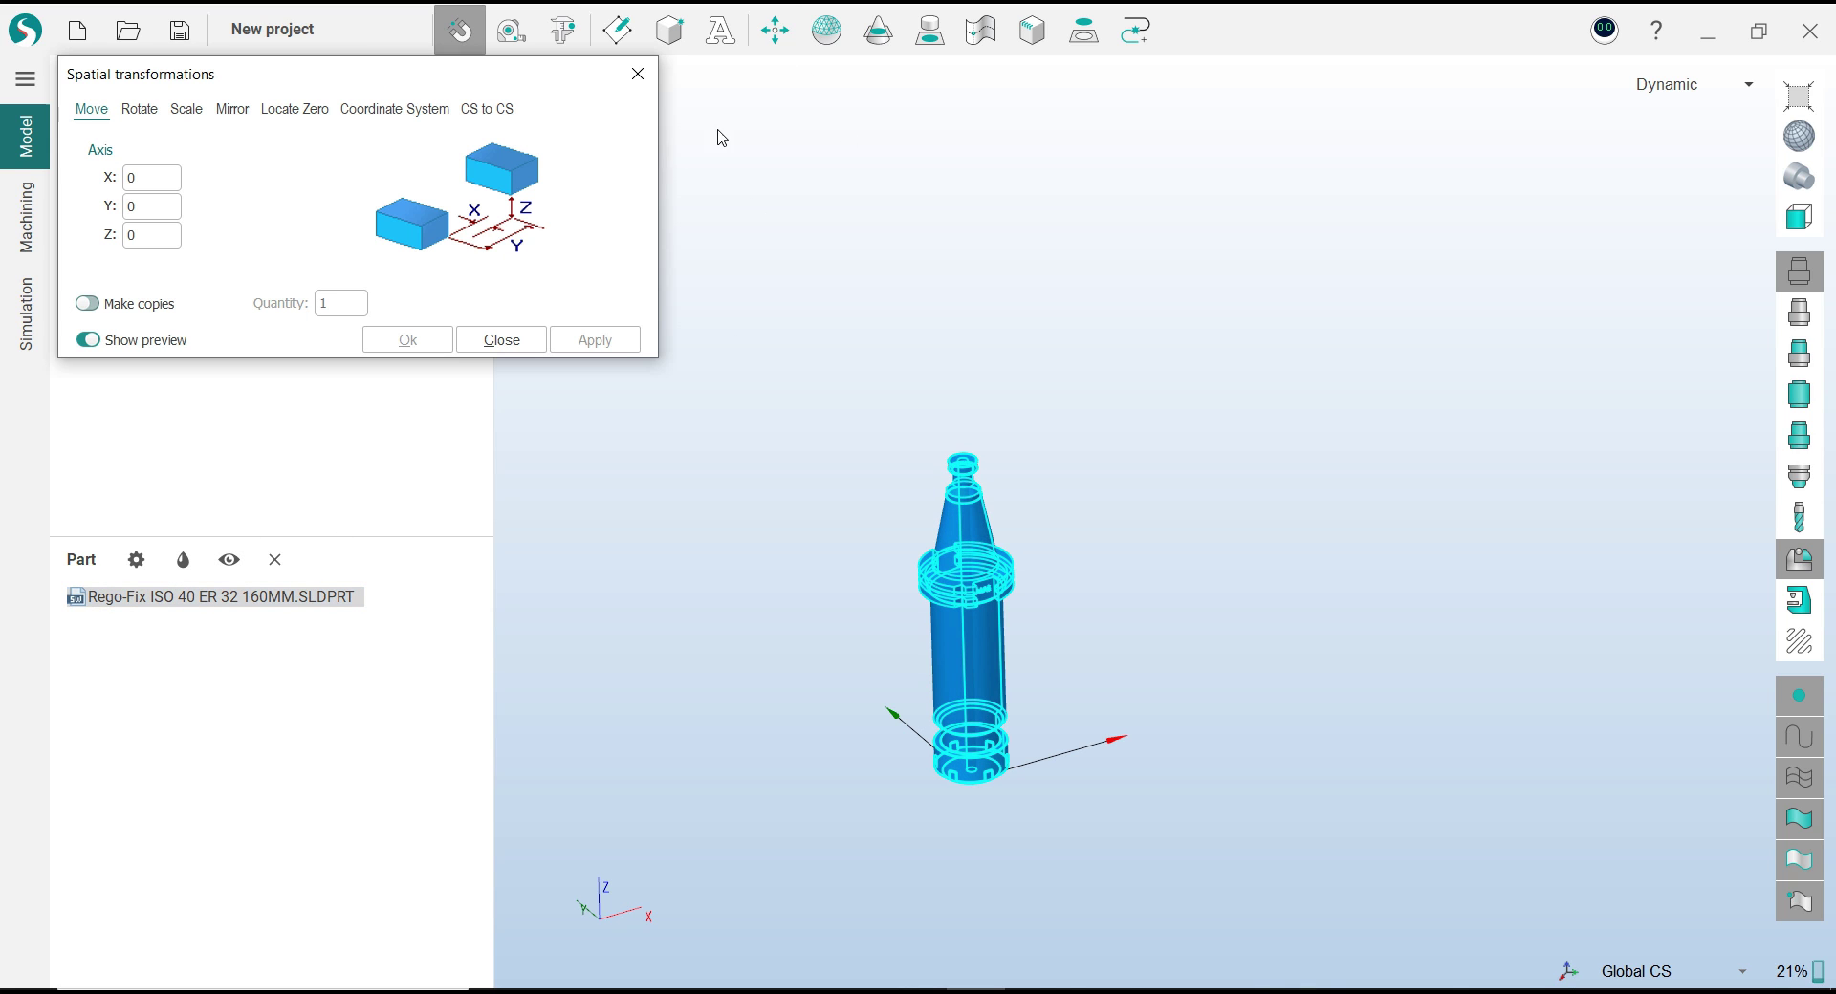
pyautogui.click(283, 111)
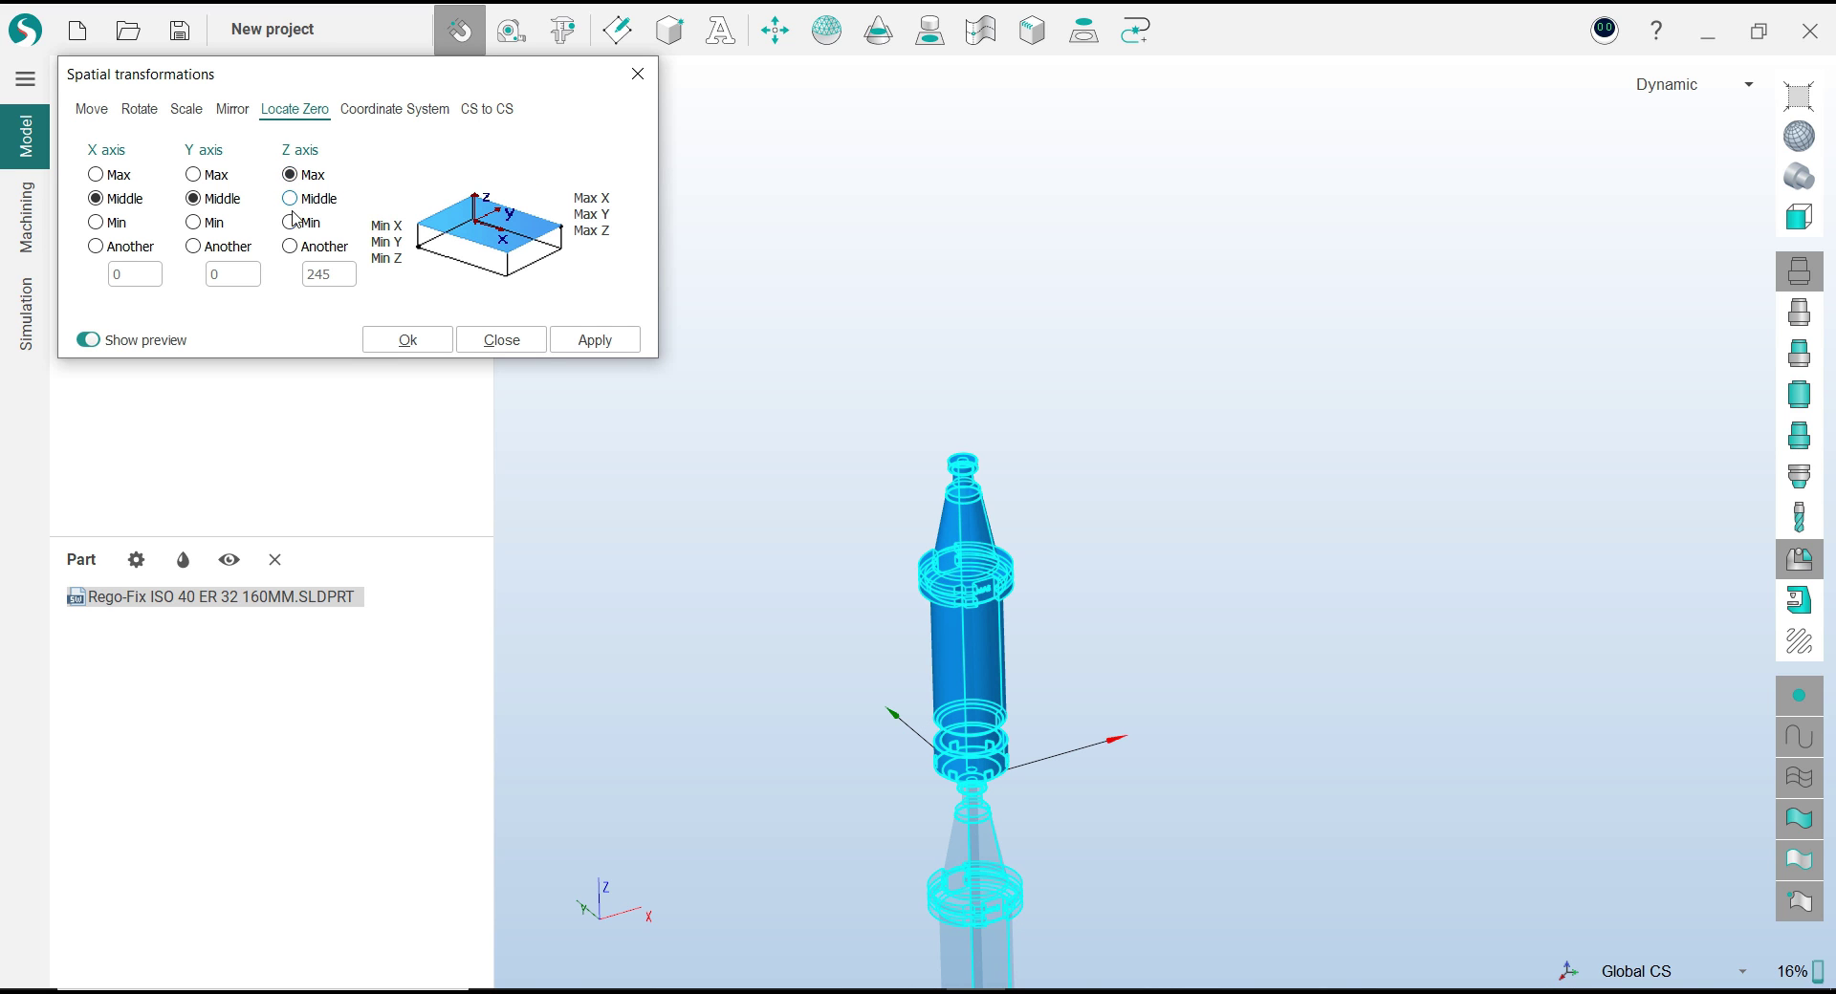
pyautogui.click(400, 341)
pyautogui.moveTo(1017, 619); pyautogui.dragTo(1074, 376, button='middle')
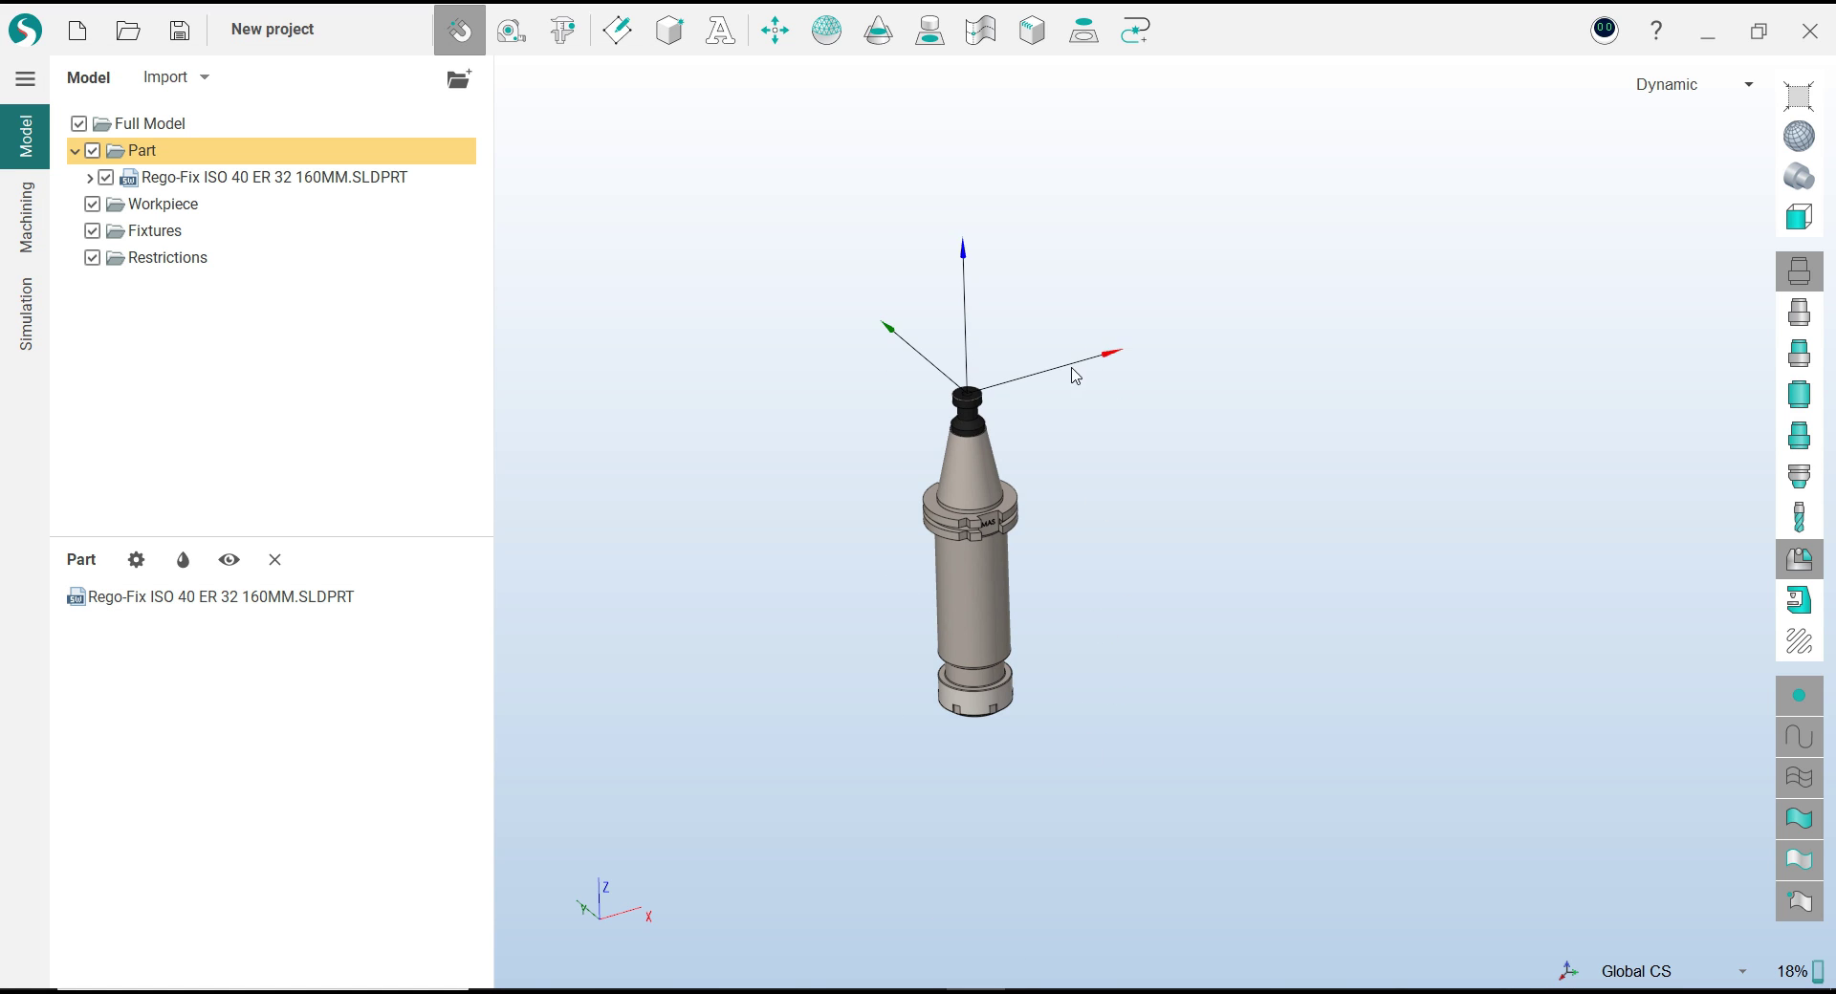
pyautogui.scroll(2, 1004, 472)
pyautogui.scroll(2, 1007, 490)
pyautogui.scroll(1, 1007, 491)
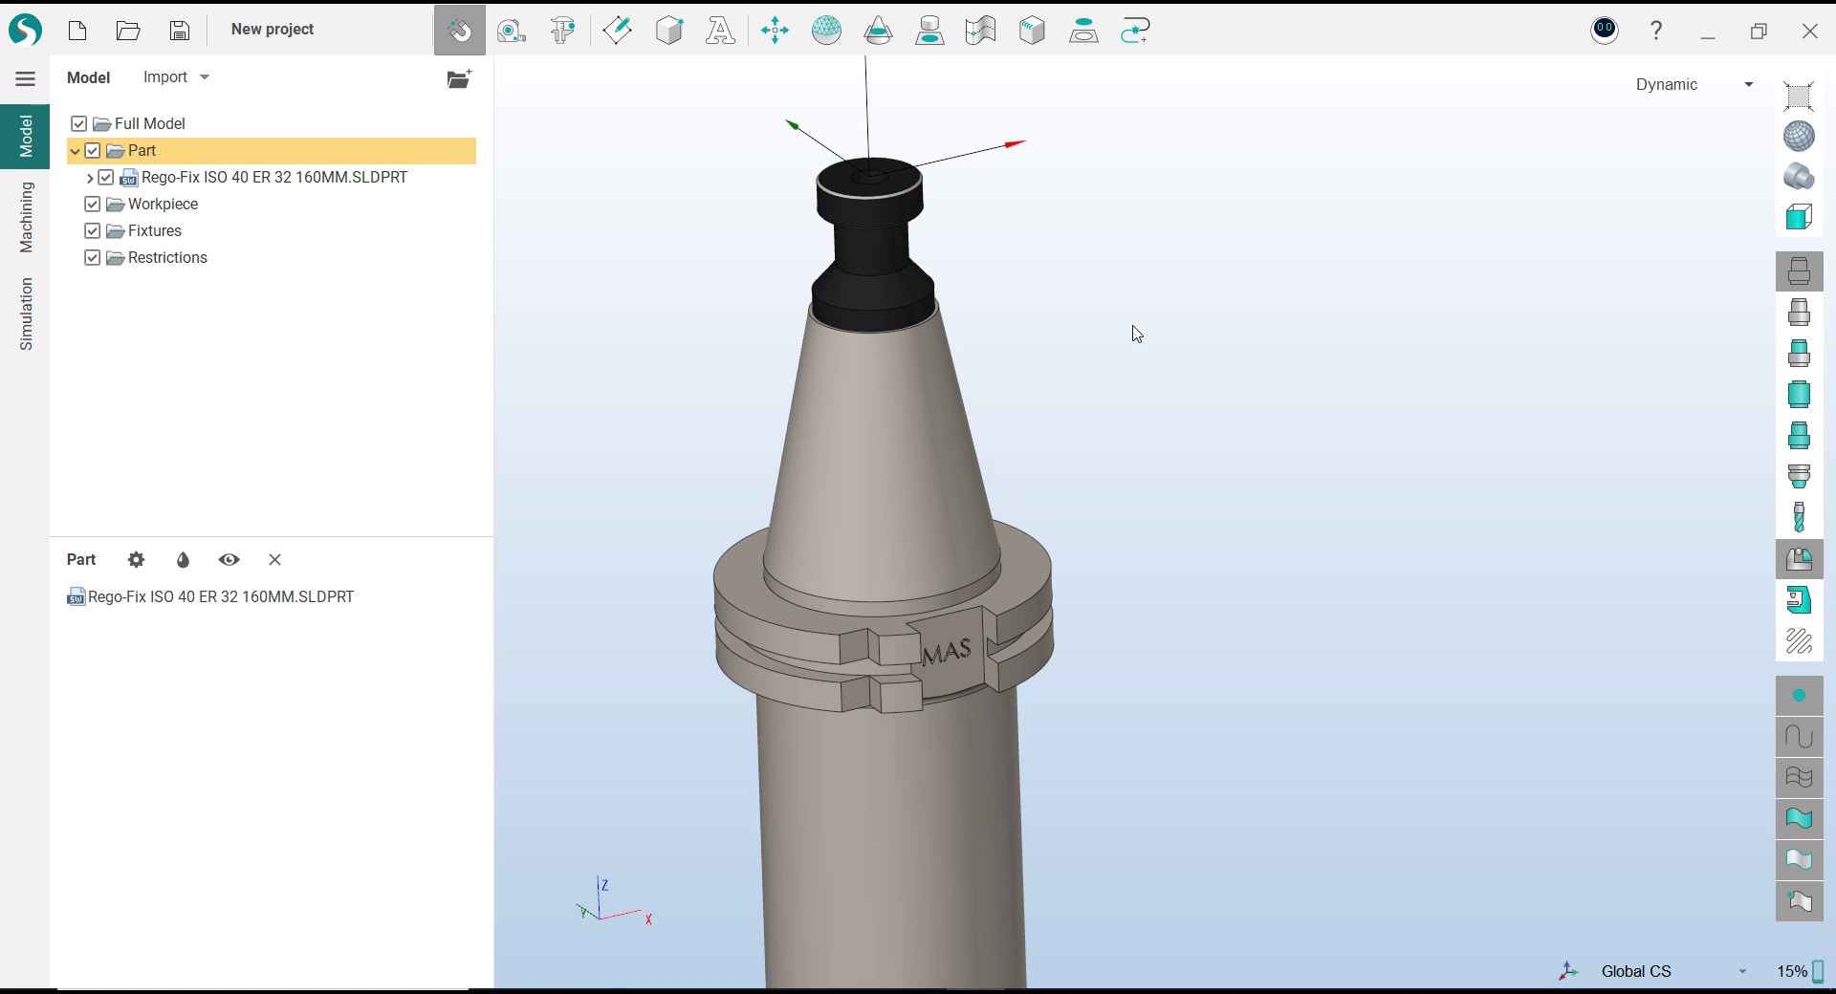
pyautogui.scroll(1, 1096, 302)
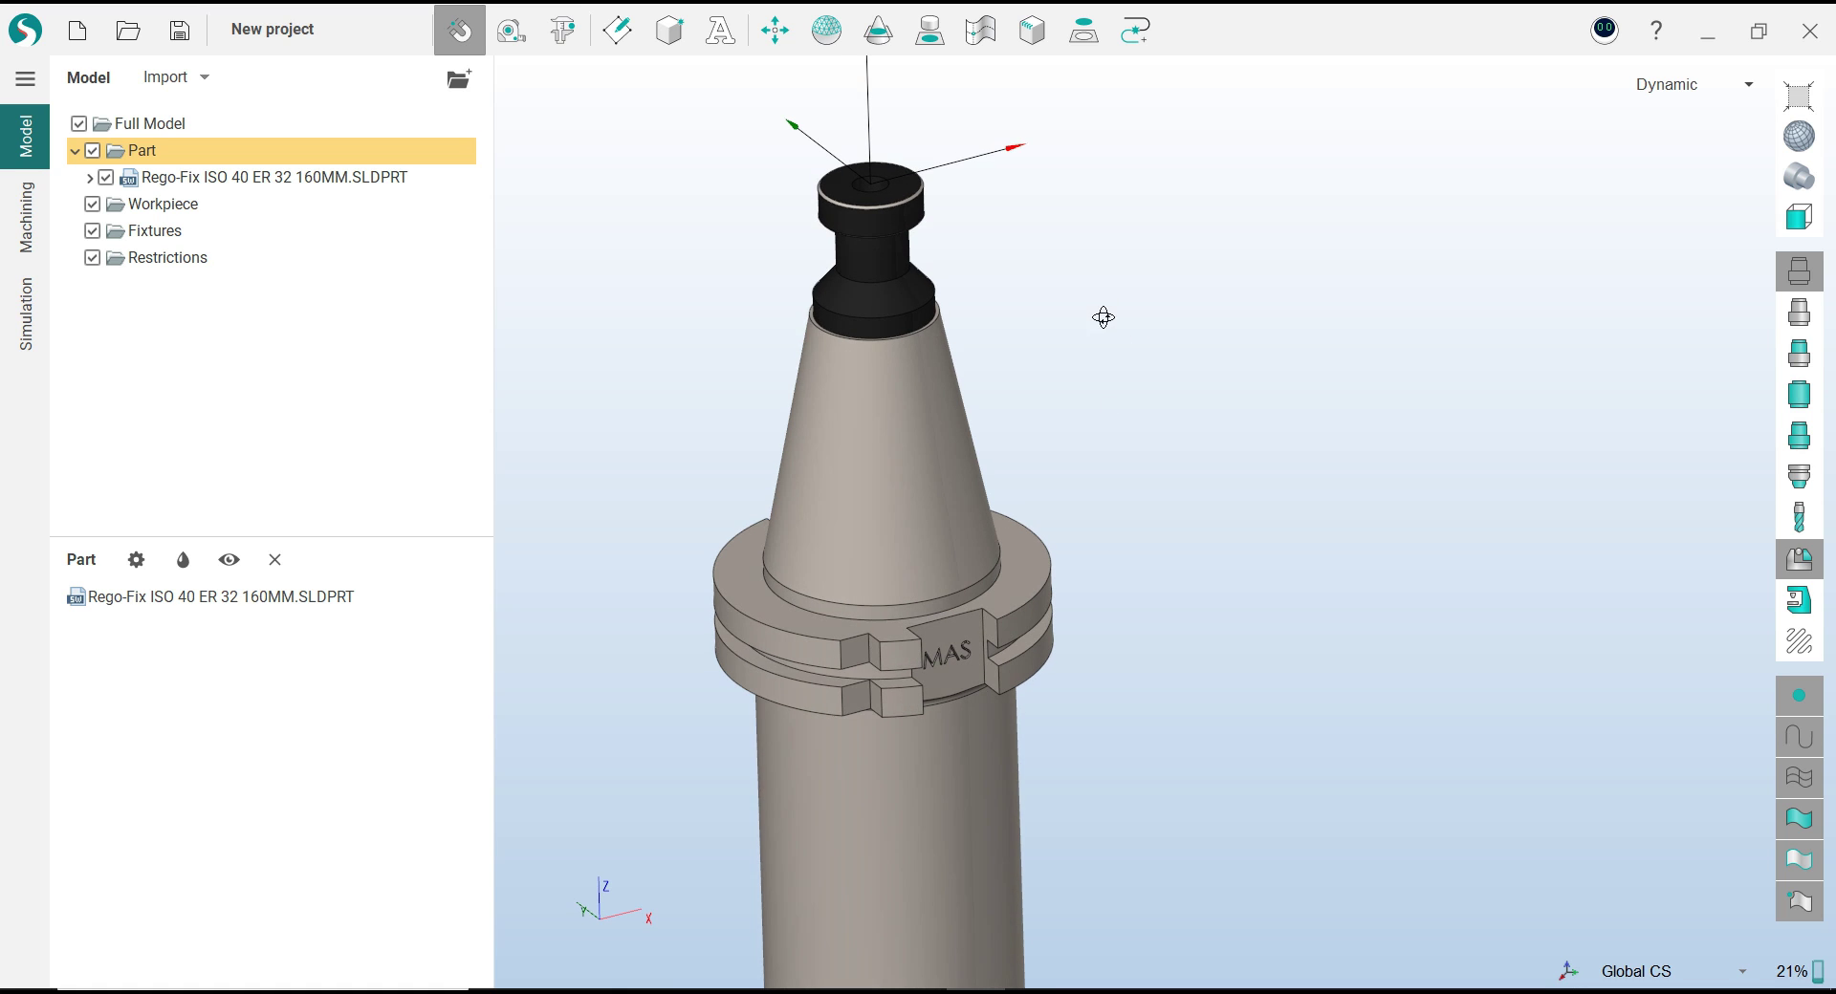
pyautogui.click(510, 30)
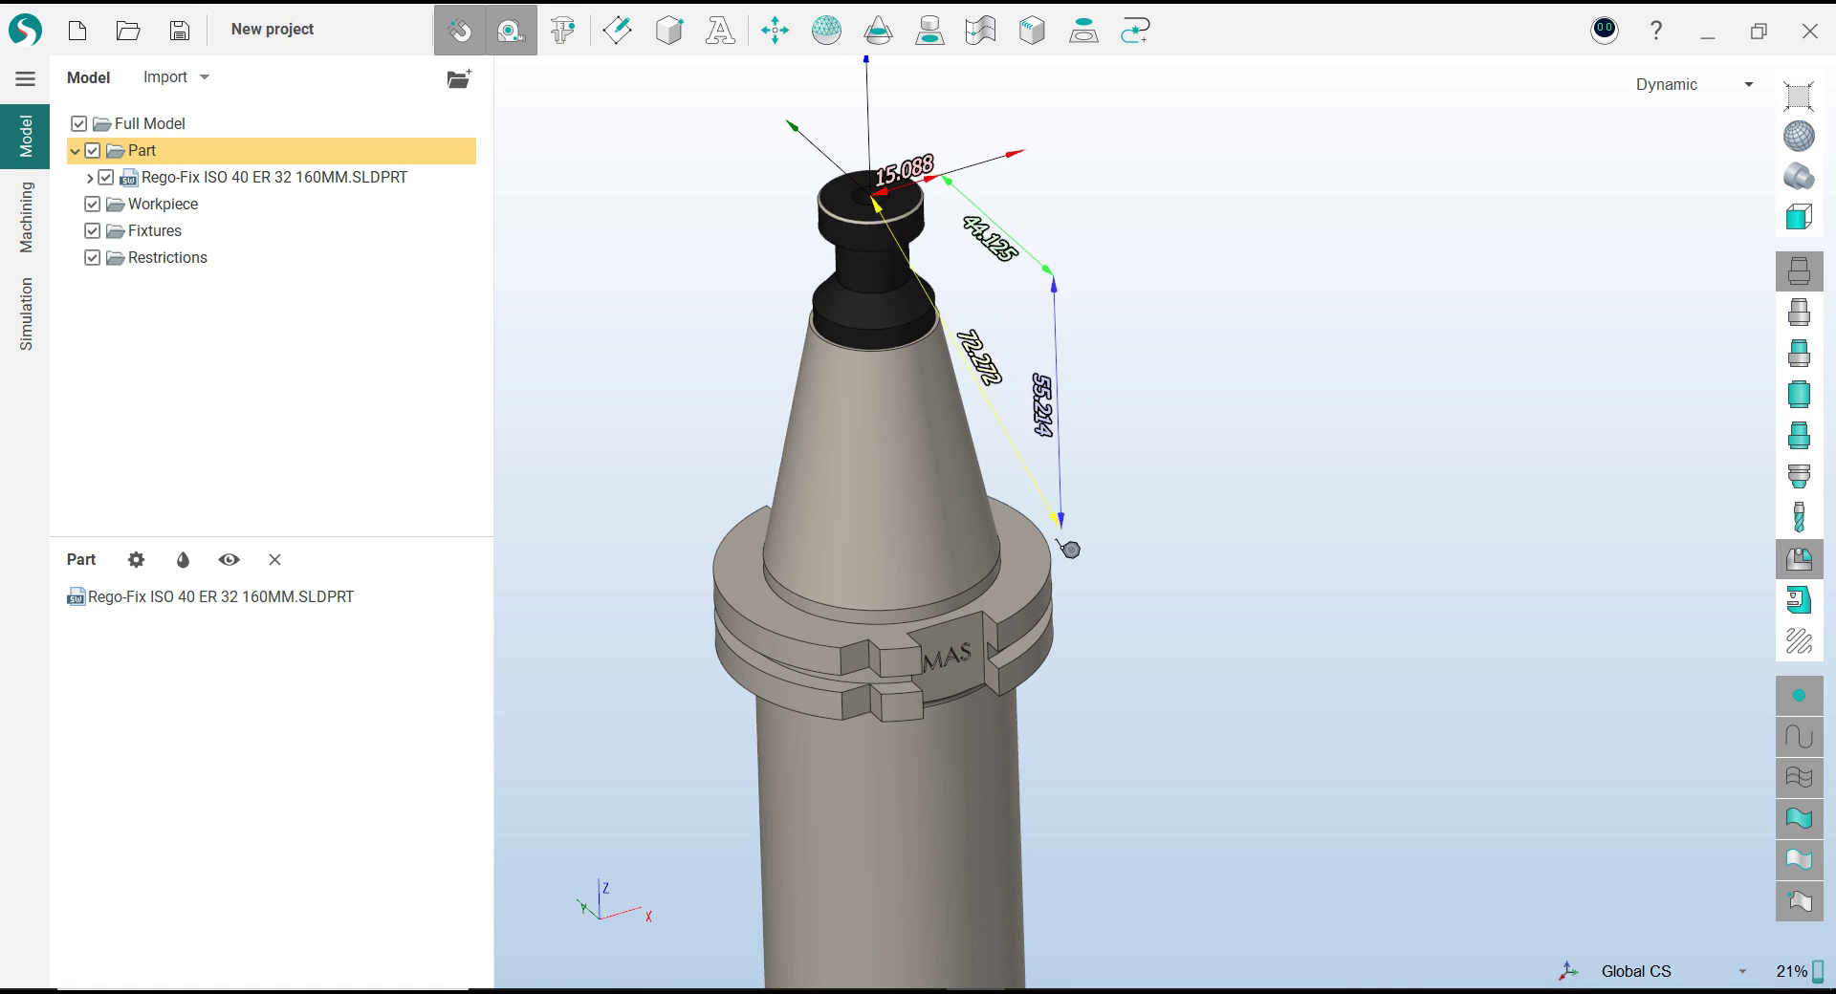
pyautogui.scroll(1, 1013, 497)
pyautogui.click(1019, 644)
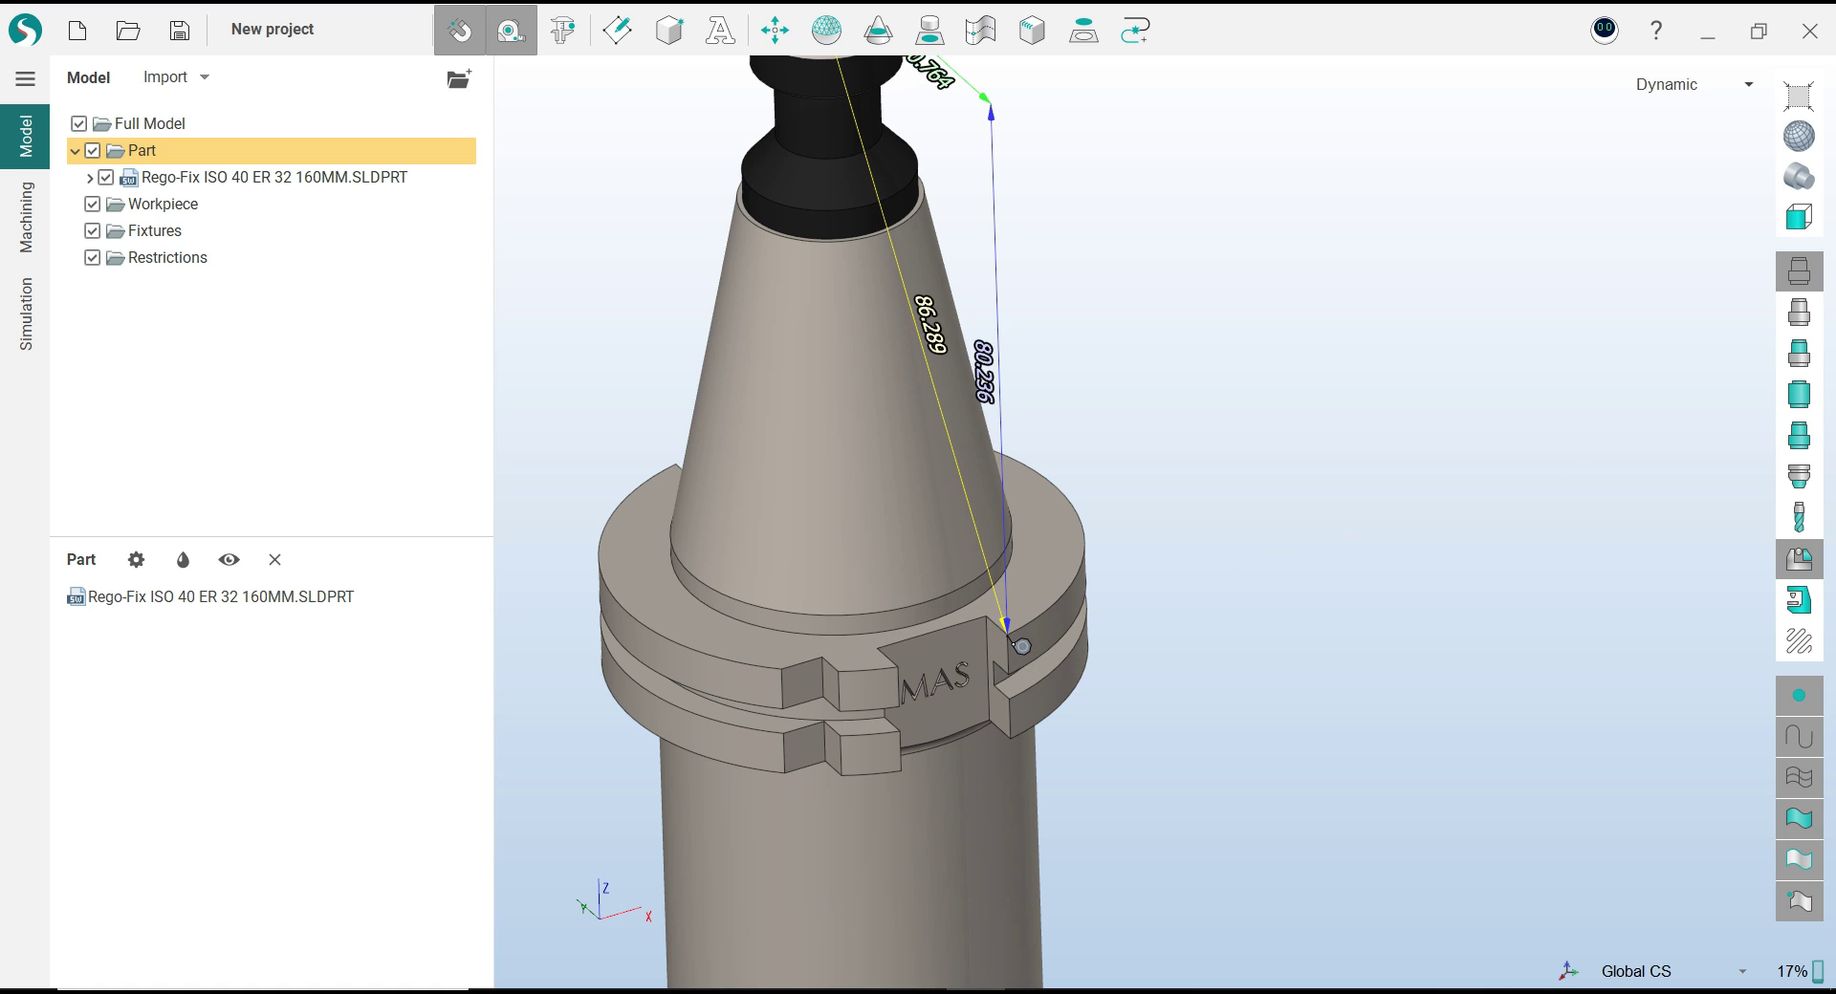
pyautogui.moveTo(1173, 456)
pyautogui.mouseDown(button='middle')
pyautogui.moveTo(1283, 320)
pyautogui.moveTo(1172, 496)
pyautogui.mouseUp(button='middle')
pyautogui.scroll(-1, 1168, 494)
pyautogui.scroll(-2, 1168, 493)
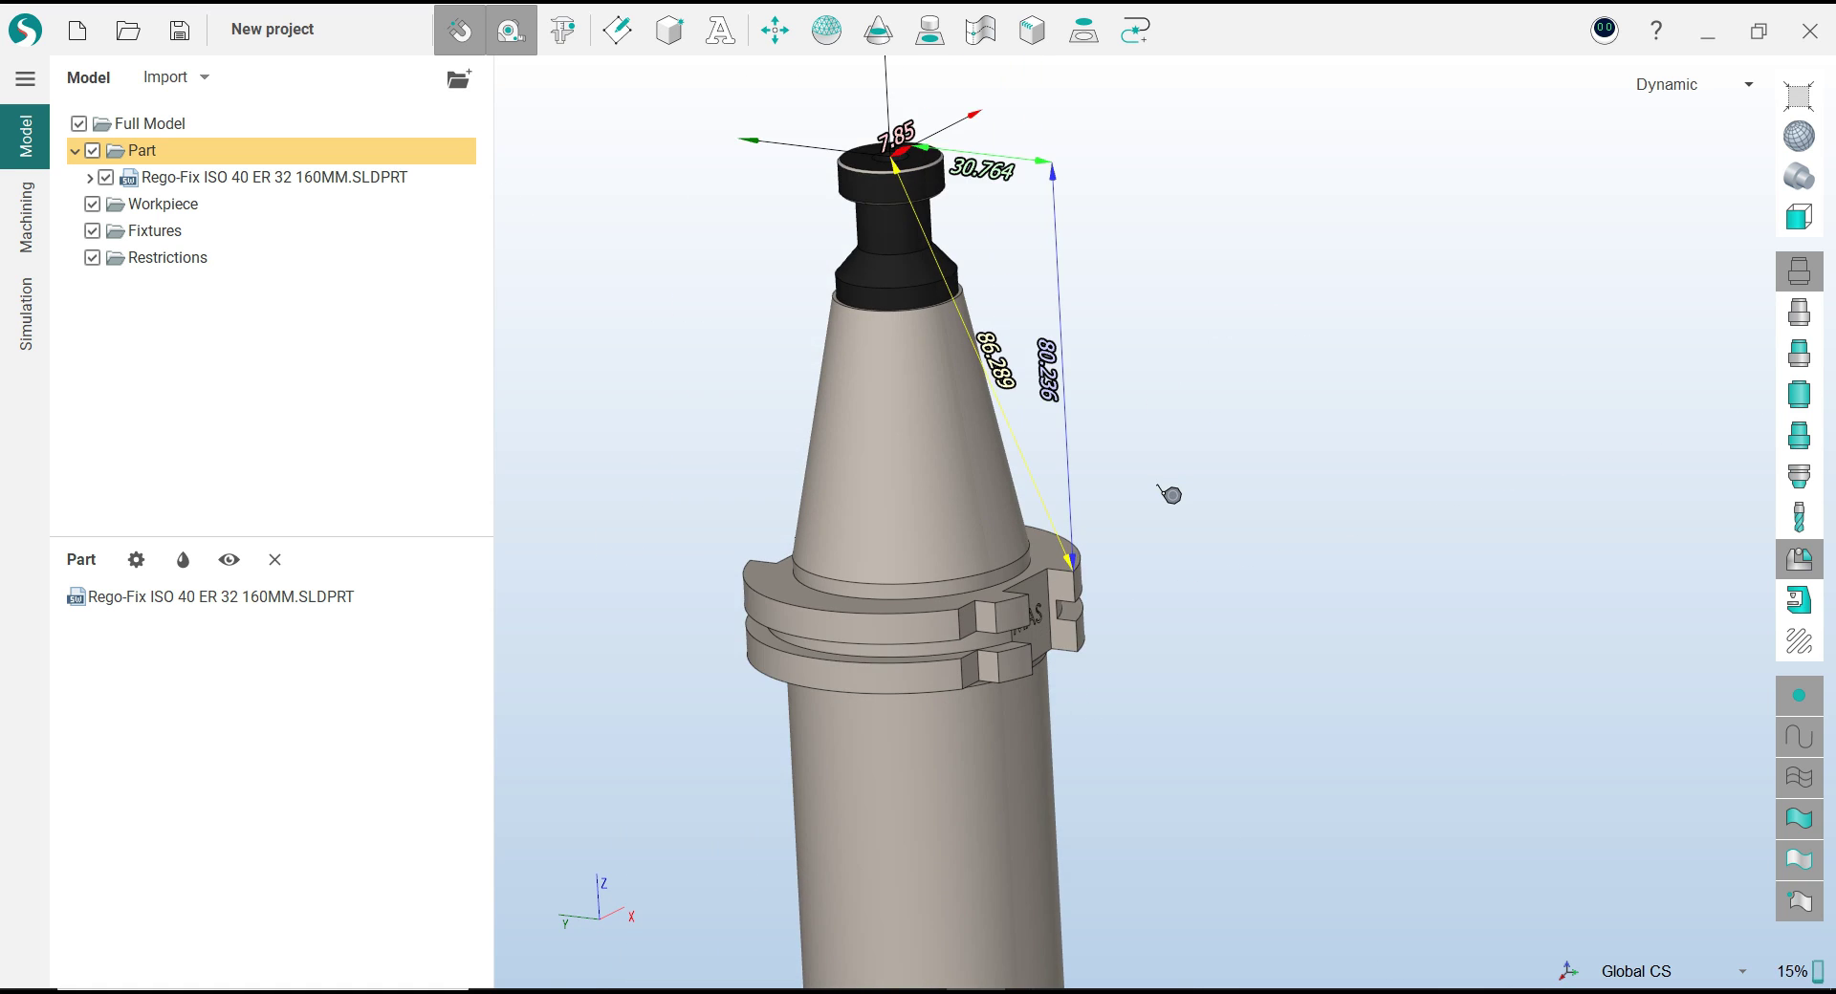
pyautogui.moveTo(1168, 494)
pyautogui.mouseDown(button='middle')
pyautogui.moveTo(1167, 434)
pyautogui.moveTo(1209, 421)
pyautogui.moveTo(1073, 442)
pyautogui.moveTo(1061, 535)
pyautogui.mouseUp(button='middle')
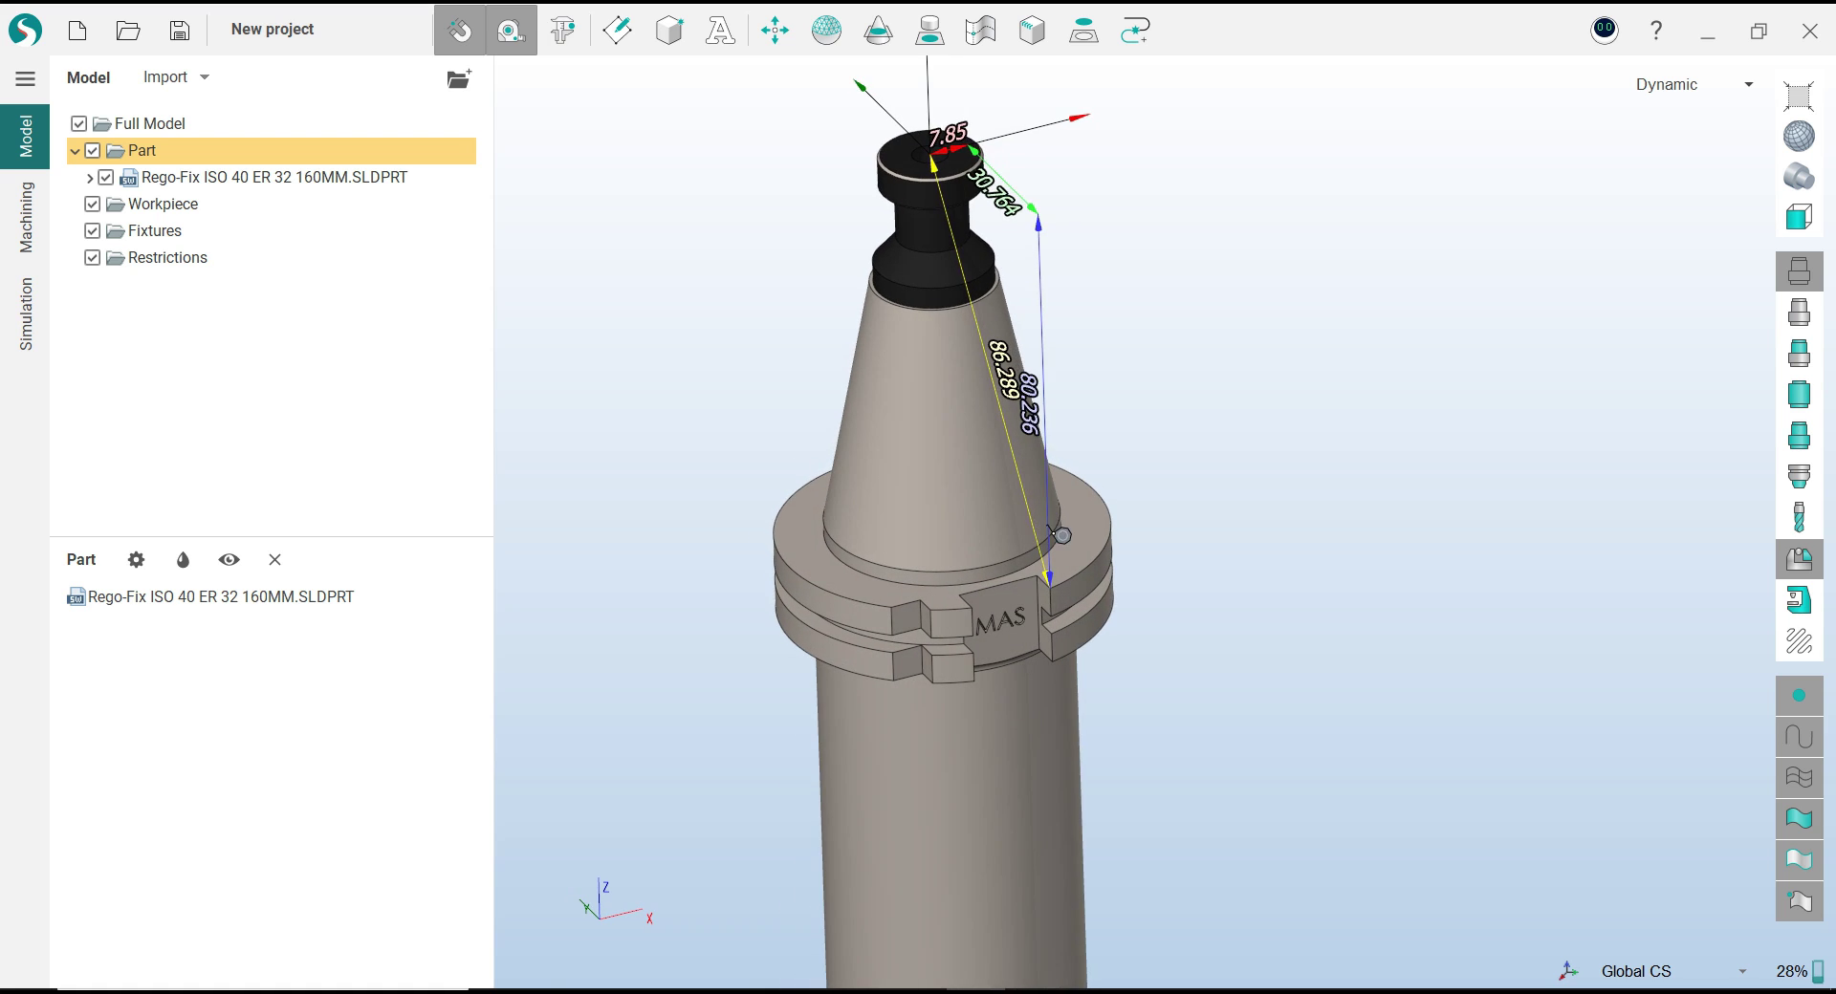
pyautogui.press('Escape')
pyautogui.scroll(-2, 1086, 426)
pyautogui.scroll(-1, 1144, 476)
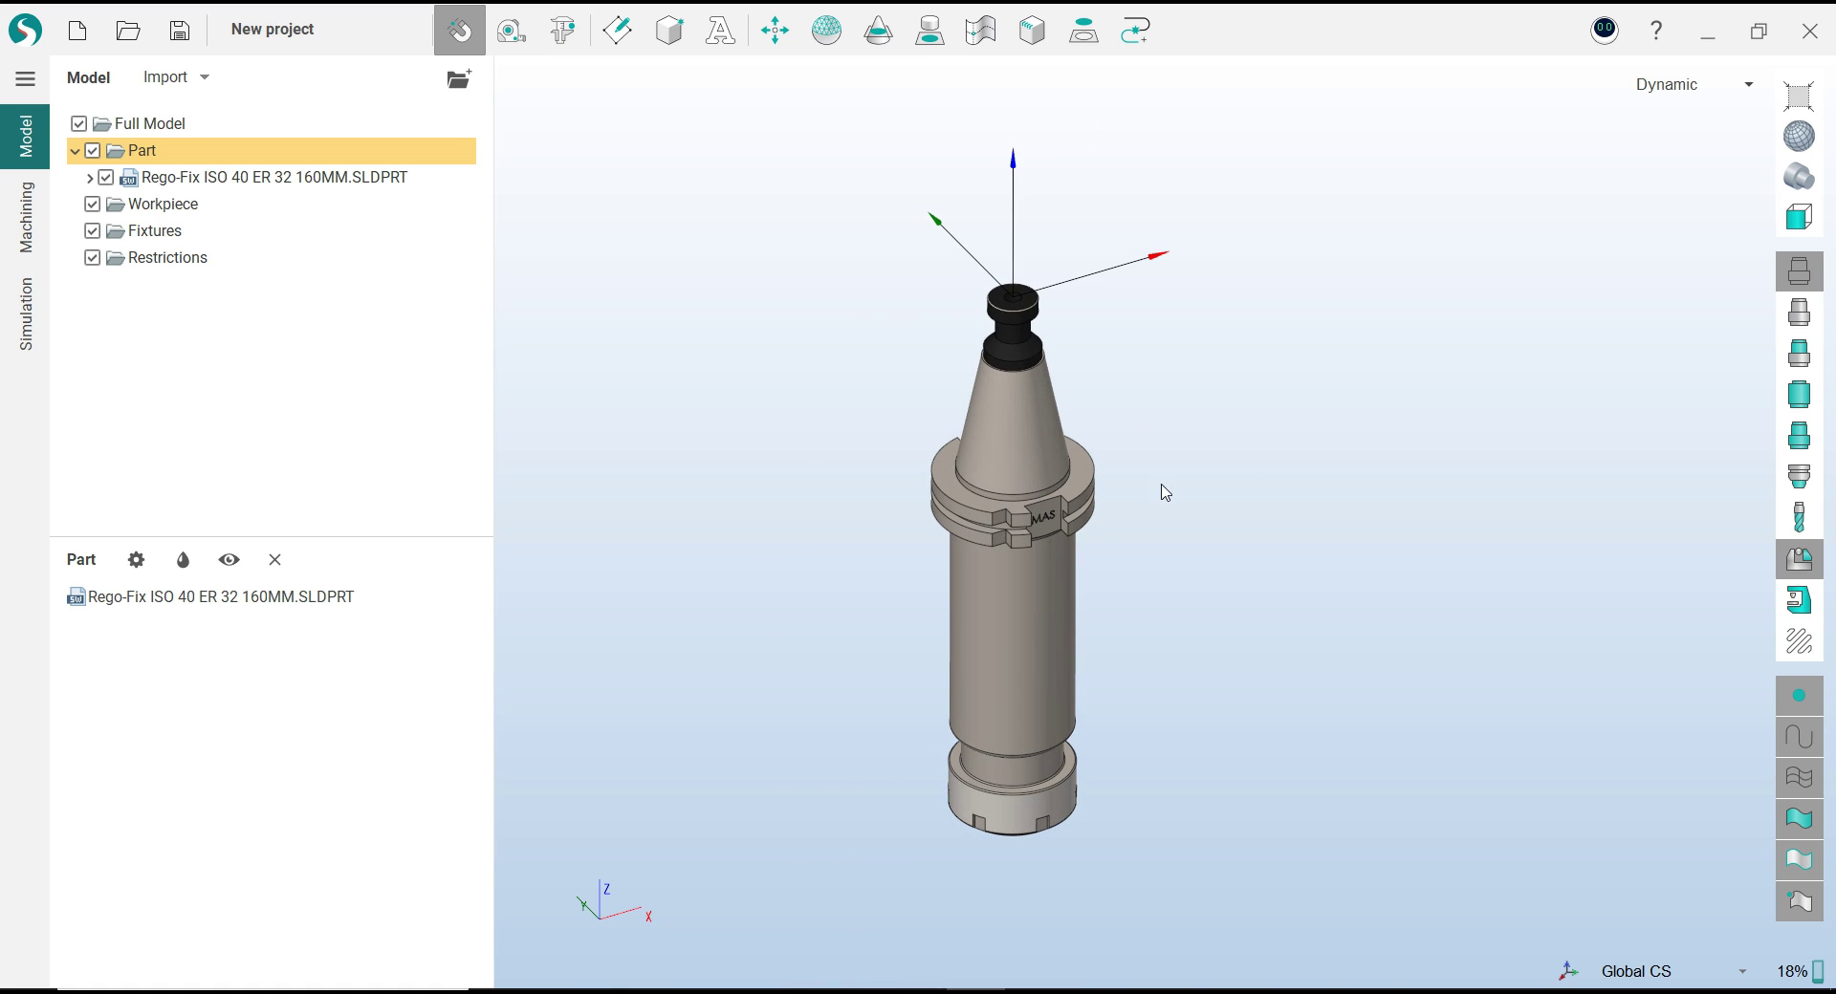
# Move the Rego-Fix holder 80.236 mm up along Z
pyautogui.click(201, 598)
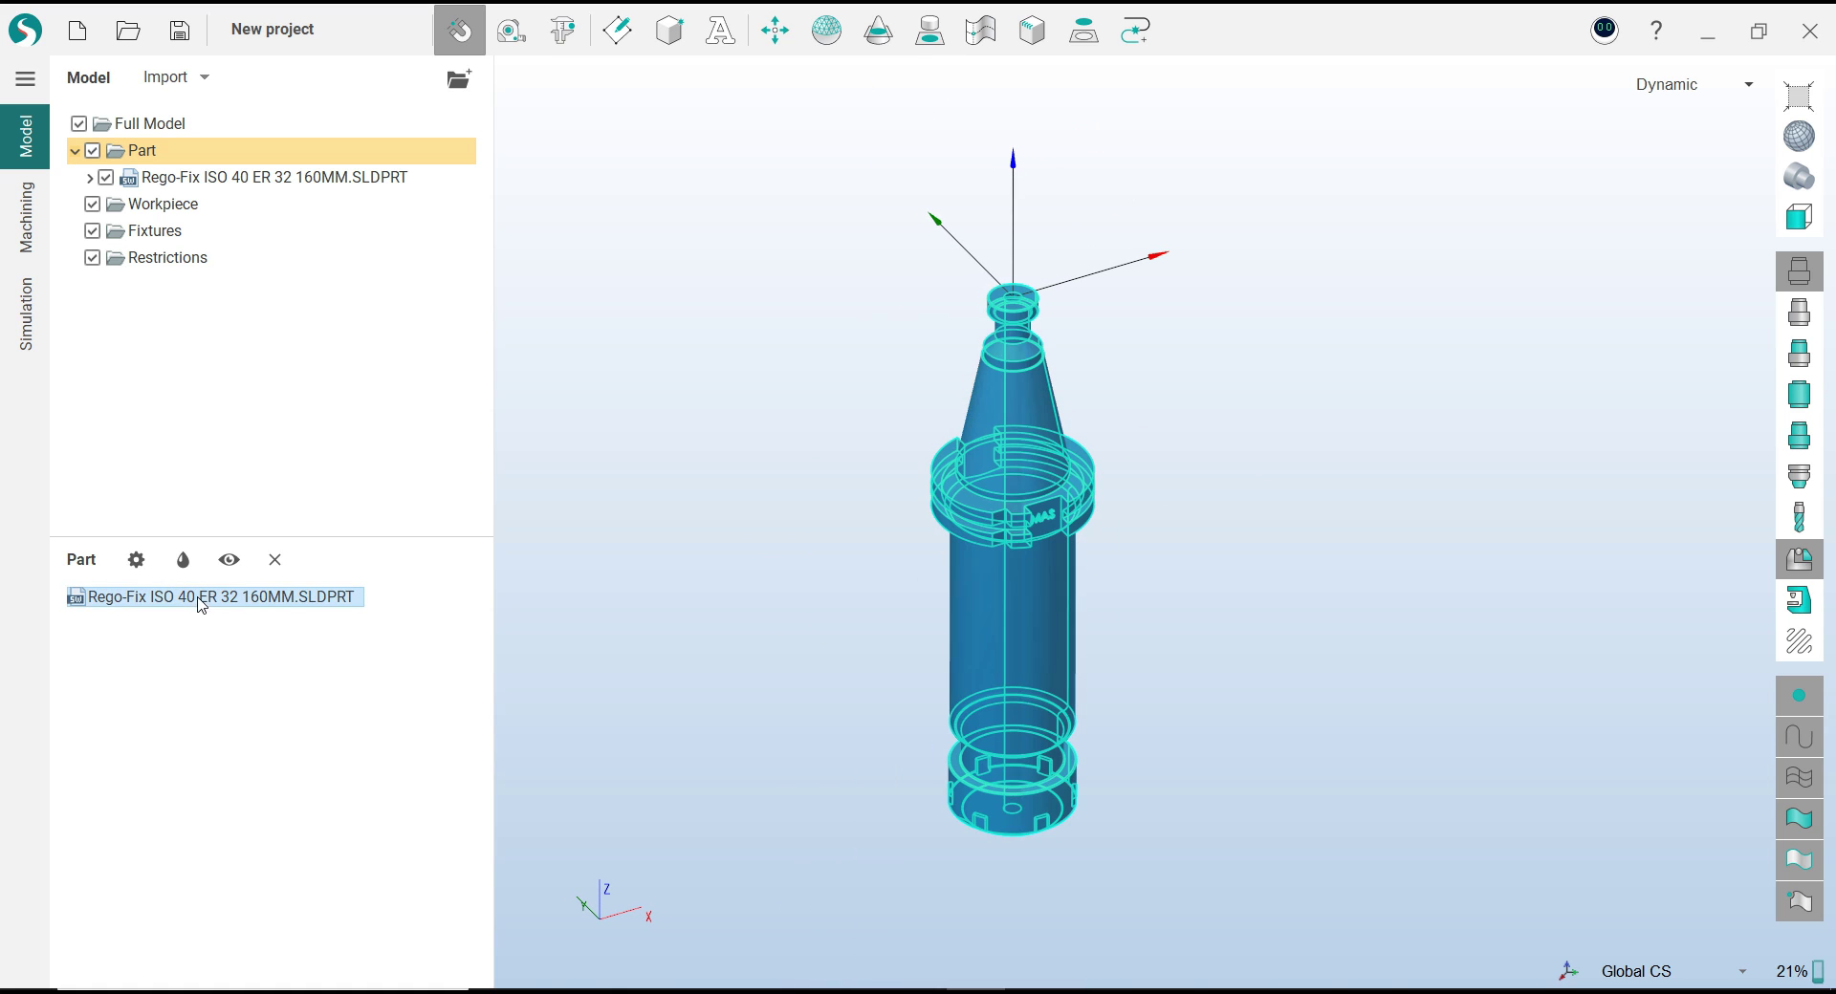
pyautogui.click(783, 49)
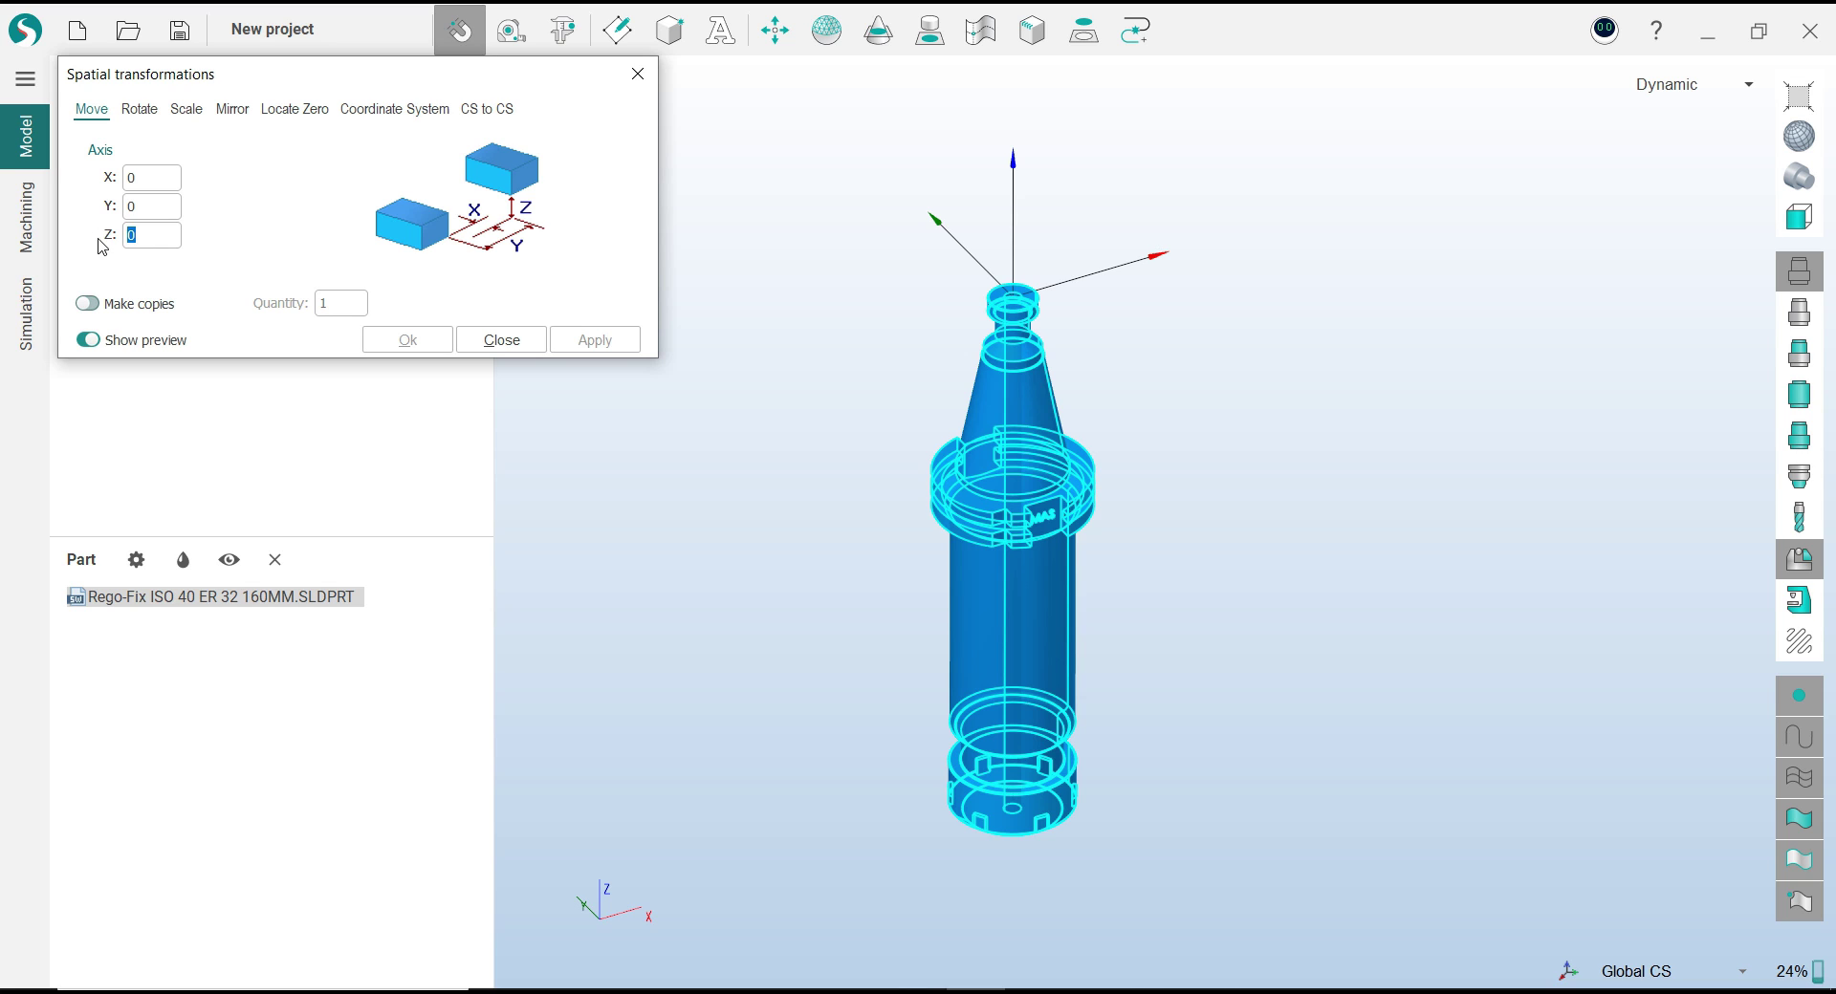
pyautogui.write('80.236')
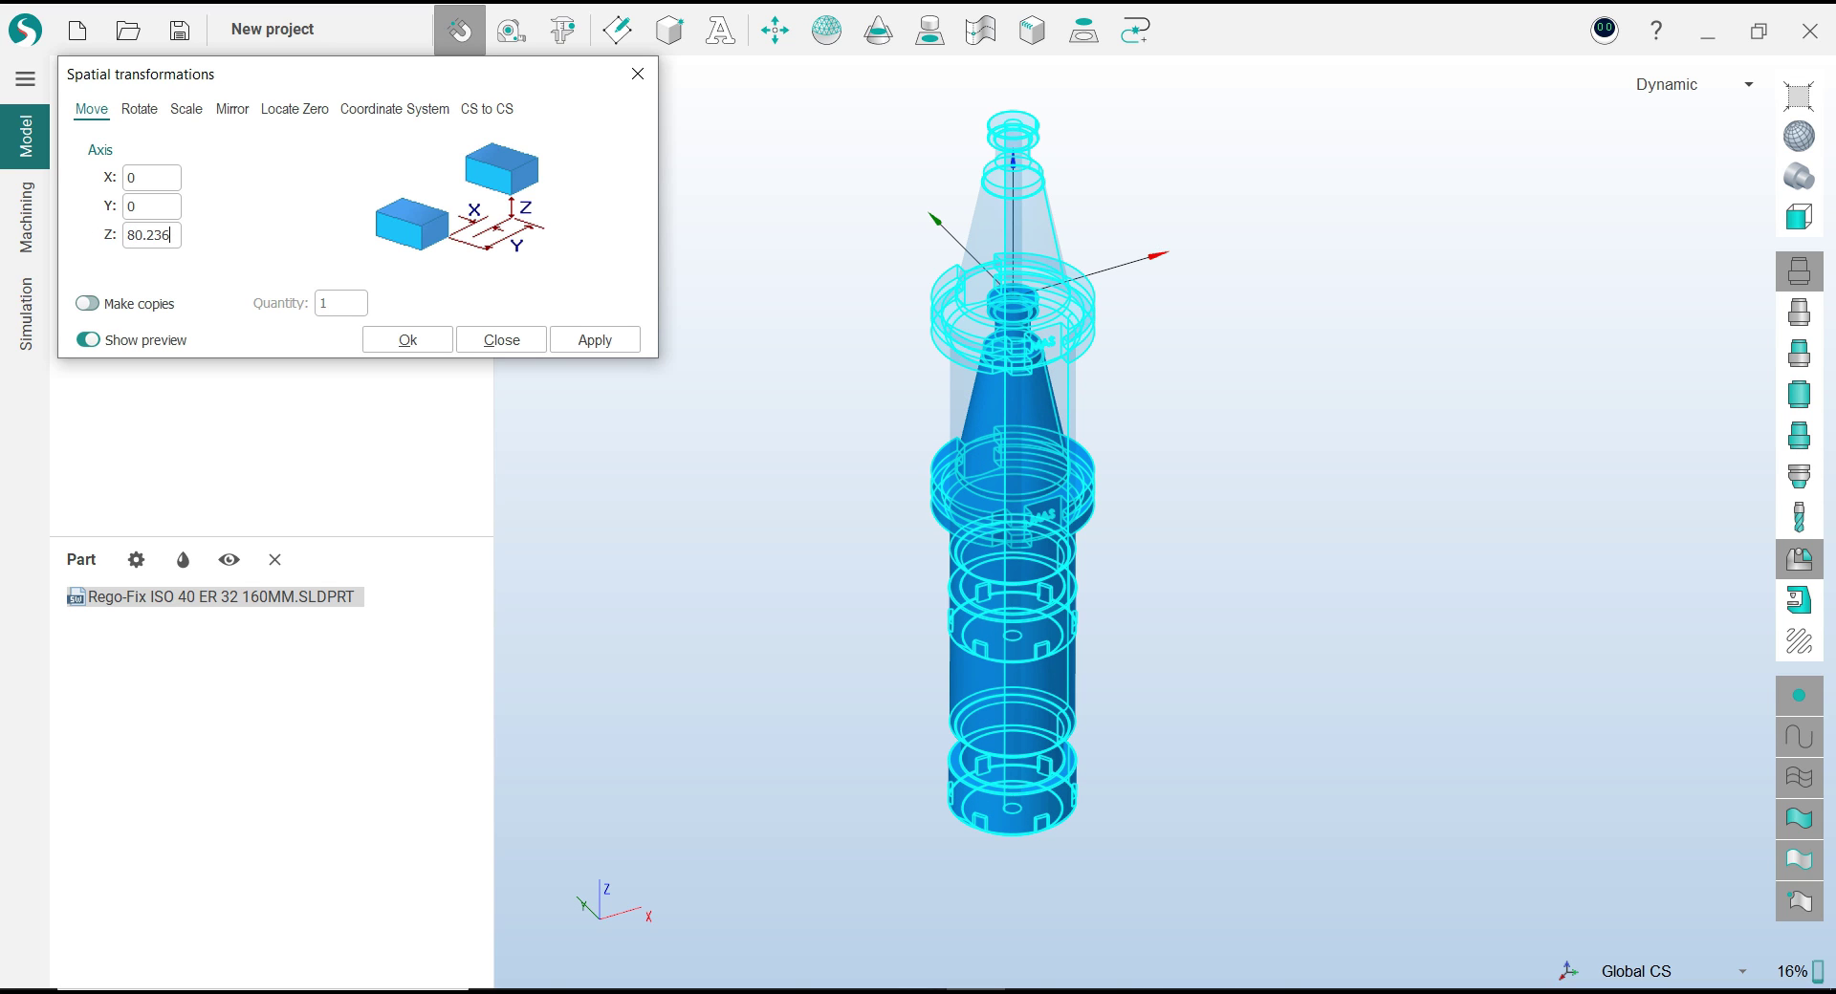
pyautogui.click(407, 339)
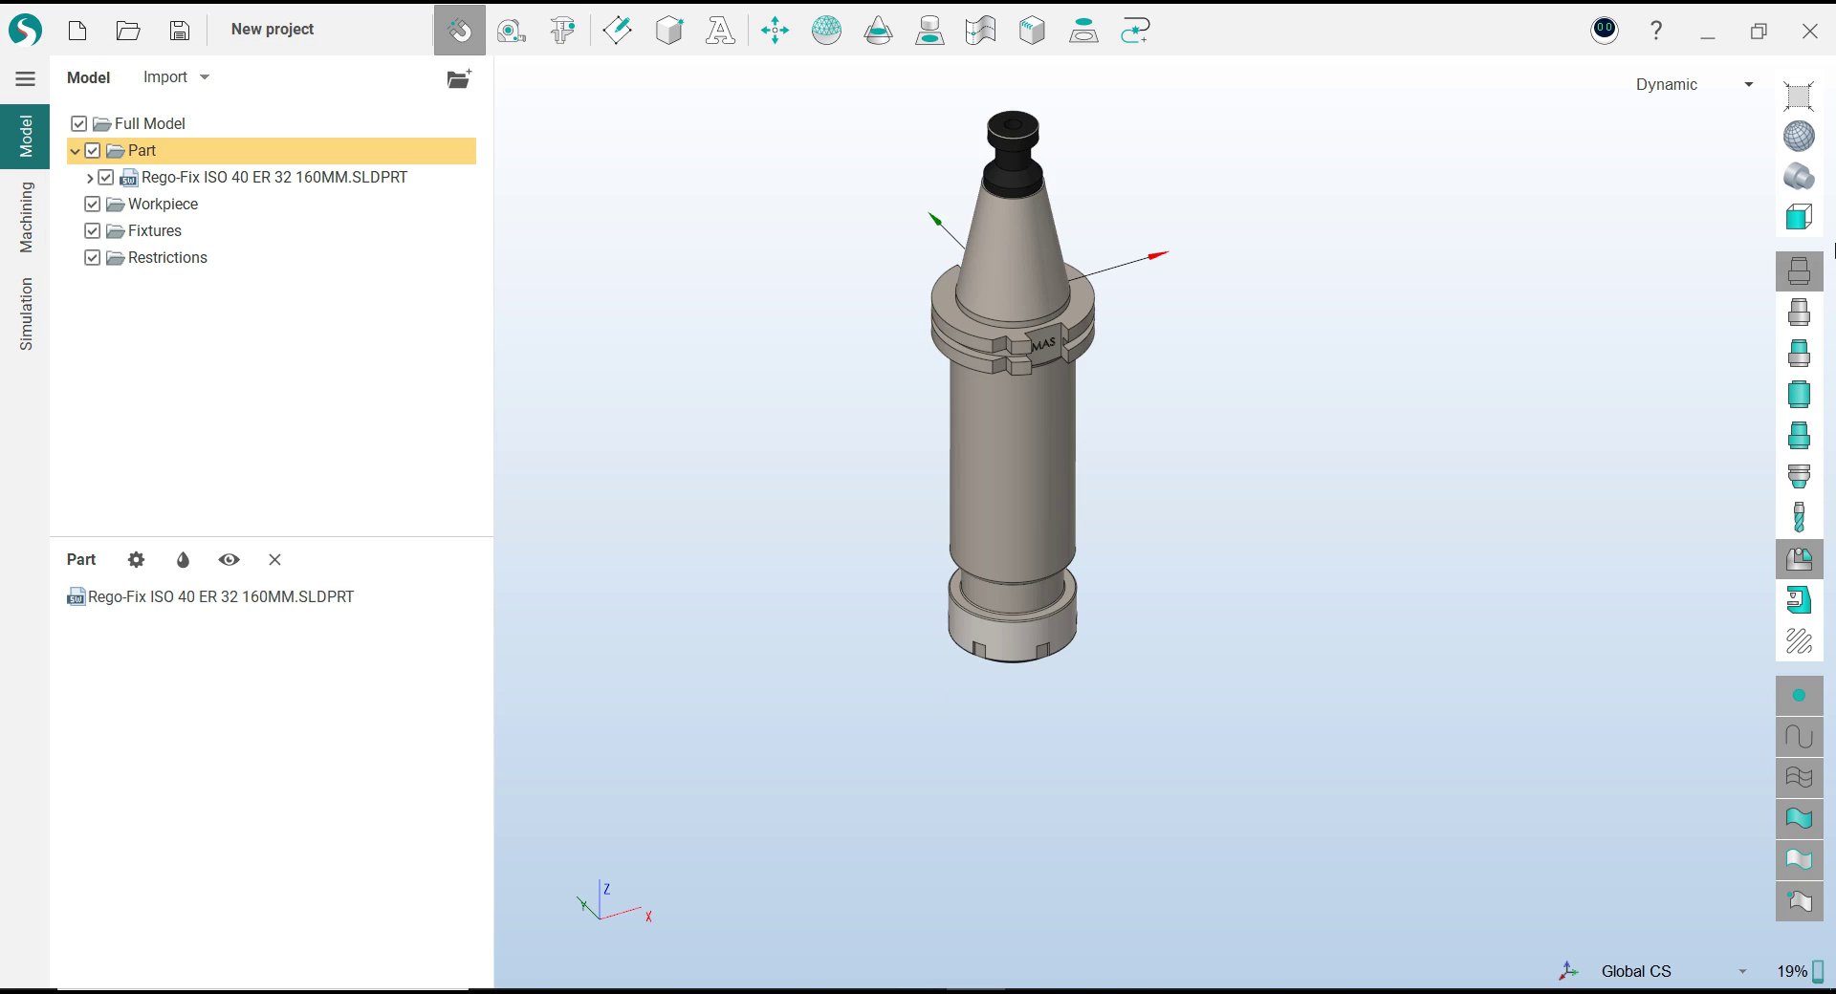
# Check the raised holder in Front view, then orbit back to an angled view
pyautogui.click(1806, 226)
pyautogui.click(1692, 254)
pyautogui.scroll(2, 1217, 496)
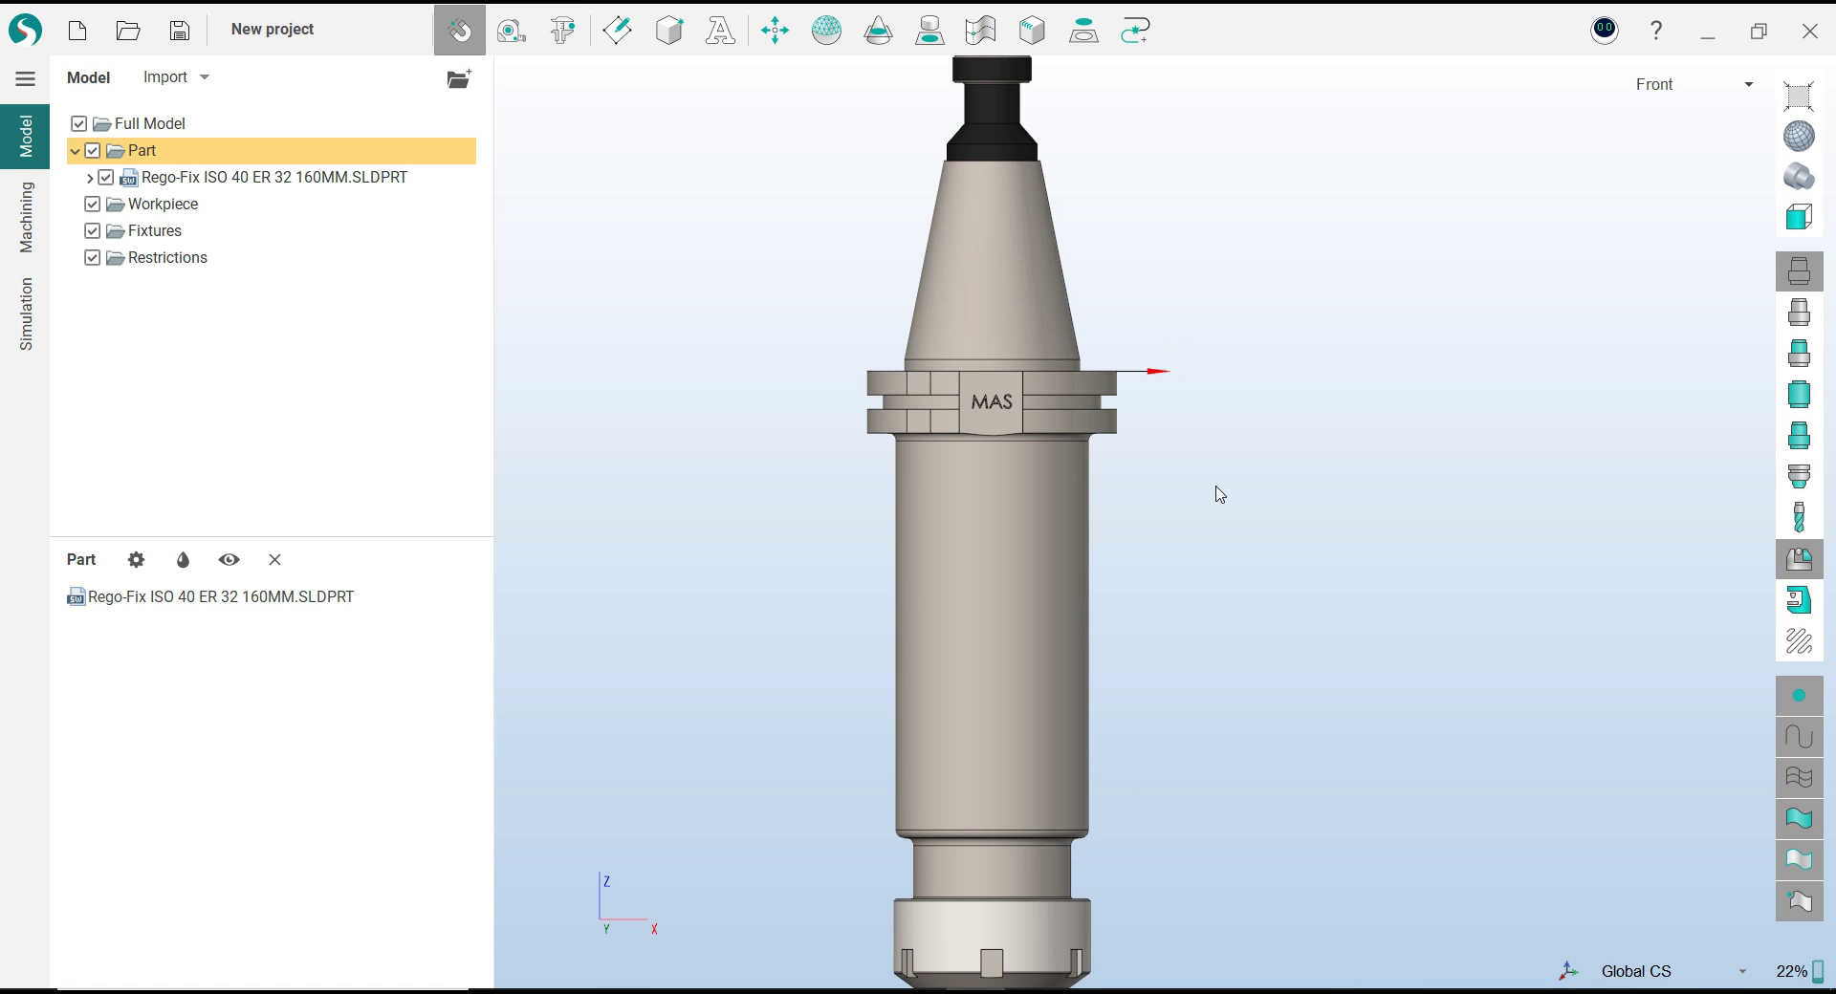
pyautogui.scroll(1, 1124, 454)
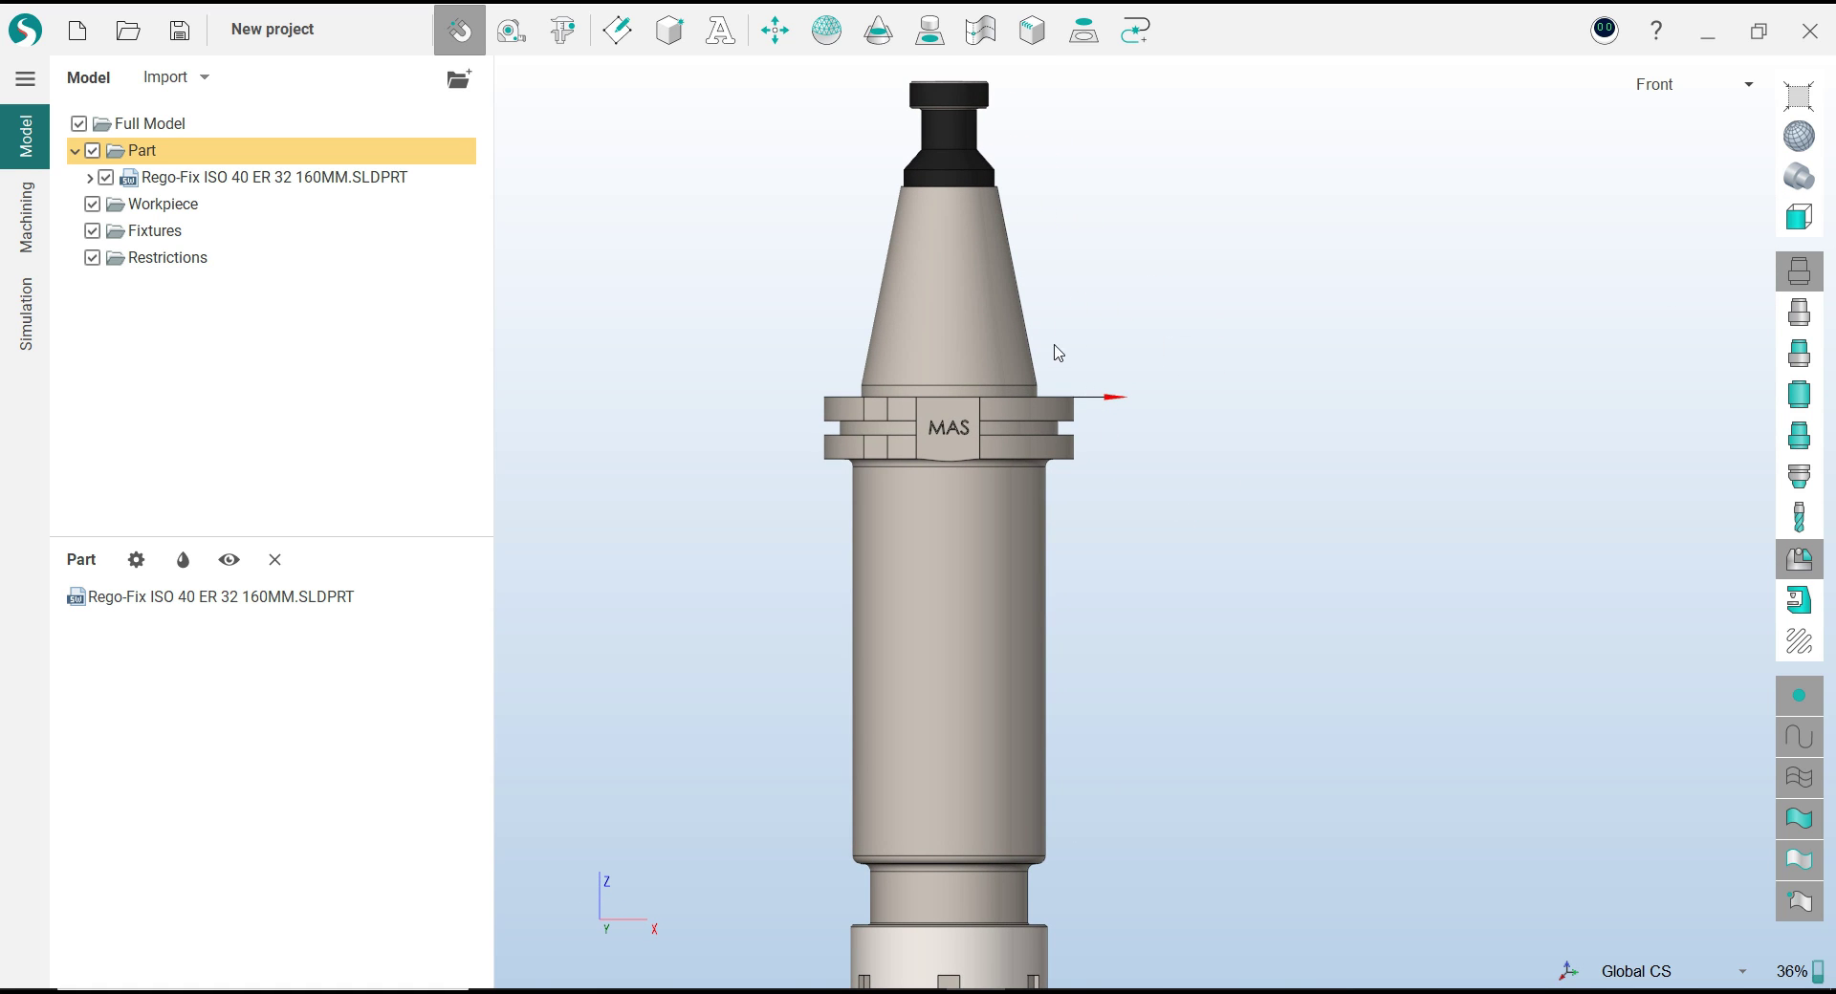
pyautogui.scroll(-2, 1057, 358)
pyautogui.moveTo(1058, 364)
pyautogui.mouseDown(button='middle')
pyautogui.moveTo(1151, 365)
pyautogui.moveTo(1218, 391)
pyautogui.moveTo(1242, 474)
pyautogui.mouseUp(button='middle')
pyautogui.click(272, 610)
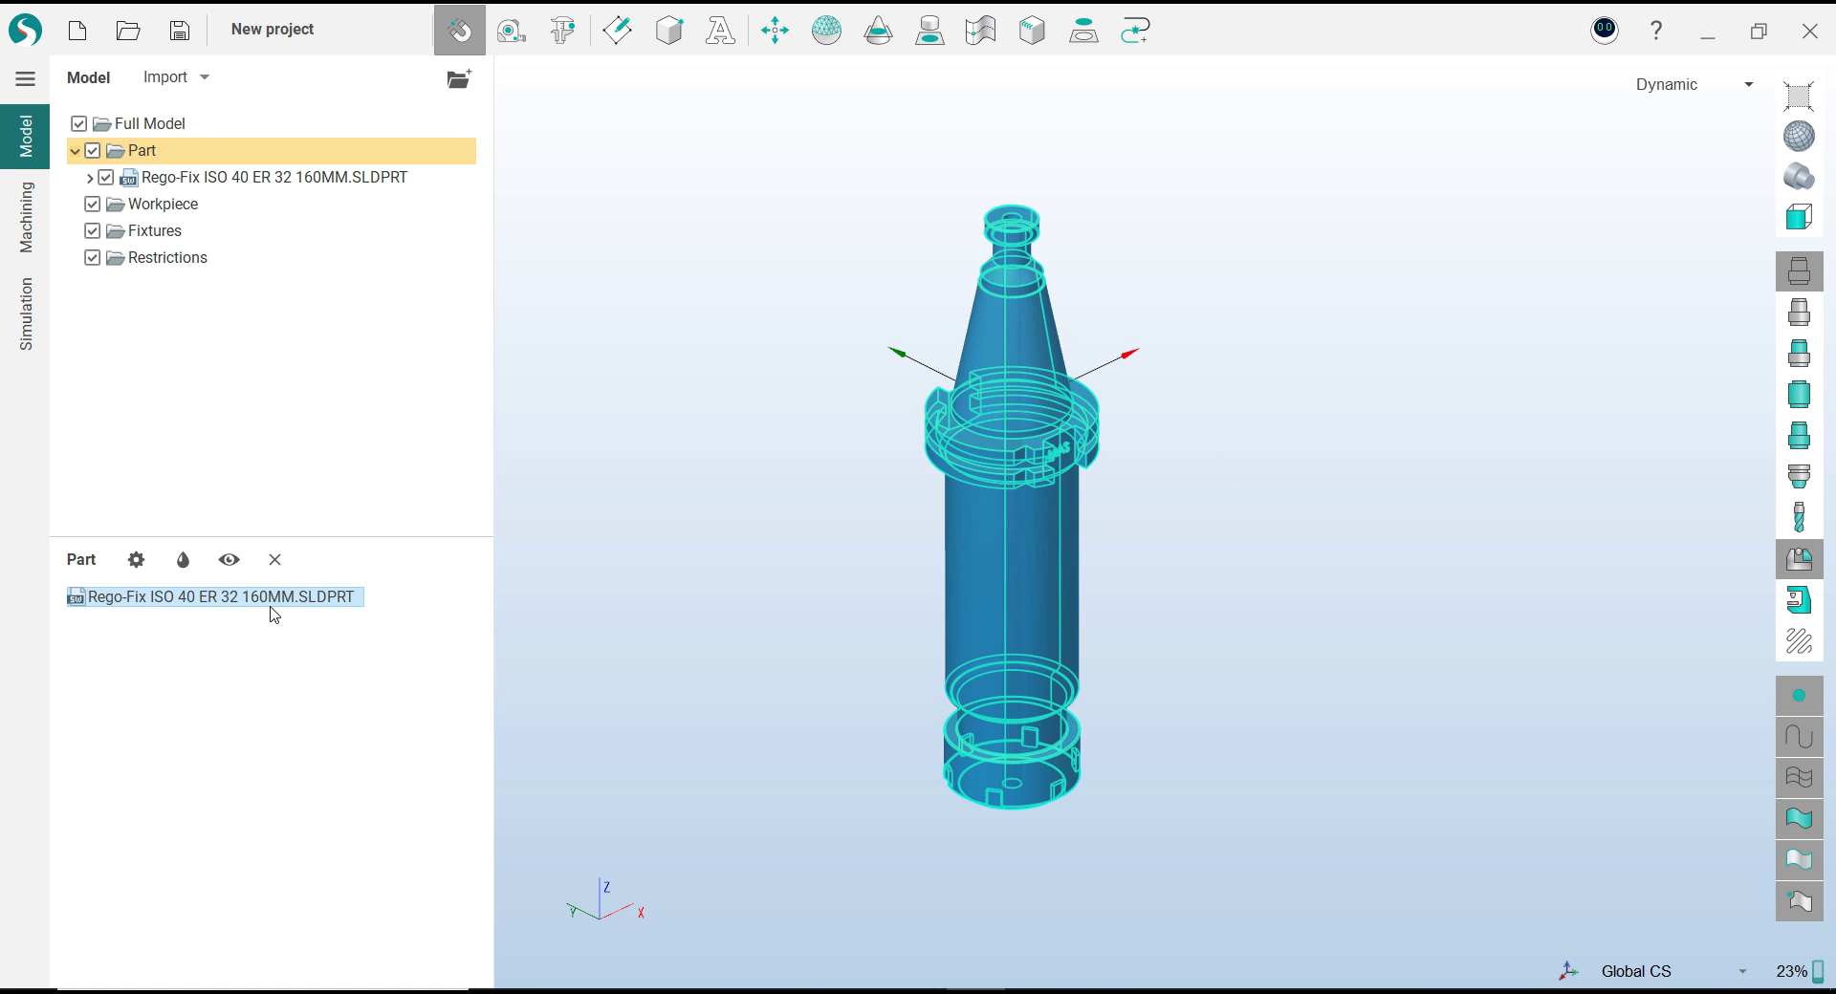
# Save the Rego-Fix part from the Part list as a tool holder
pyautogui.rightClick(272, 608)
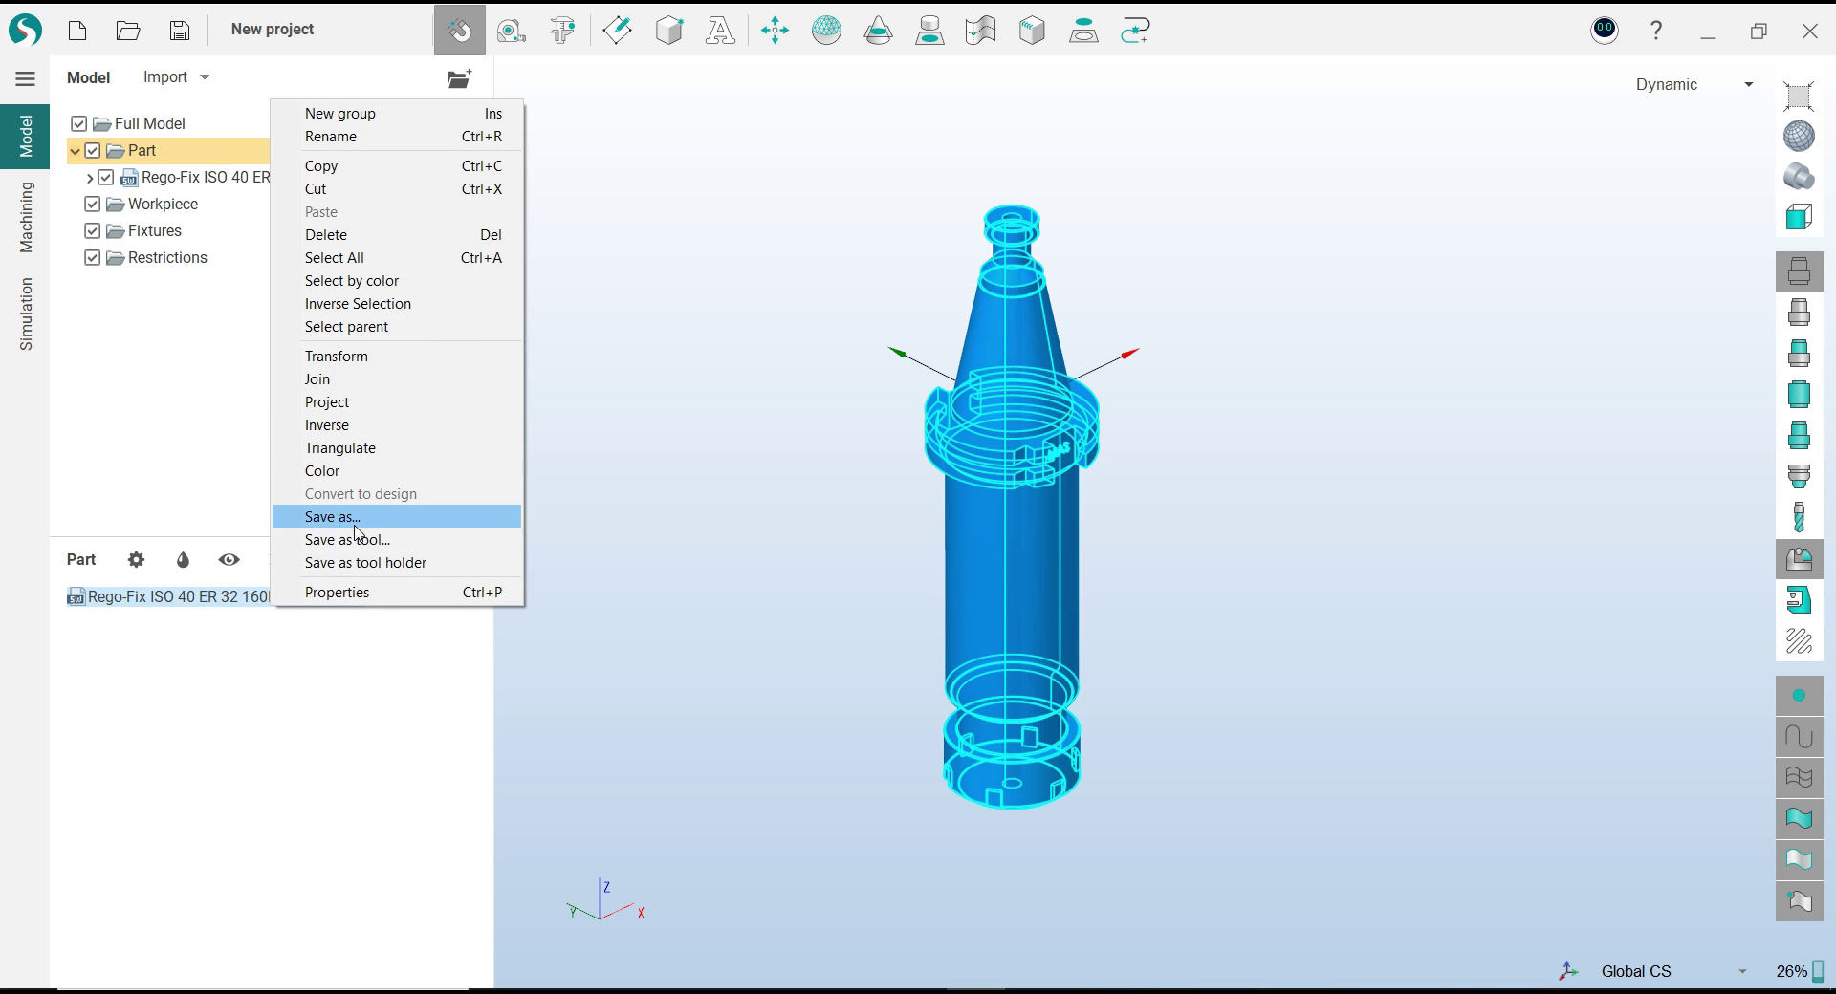
pyautogui.click(367, 573)
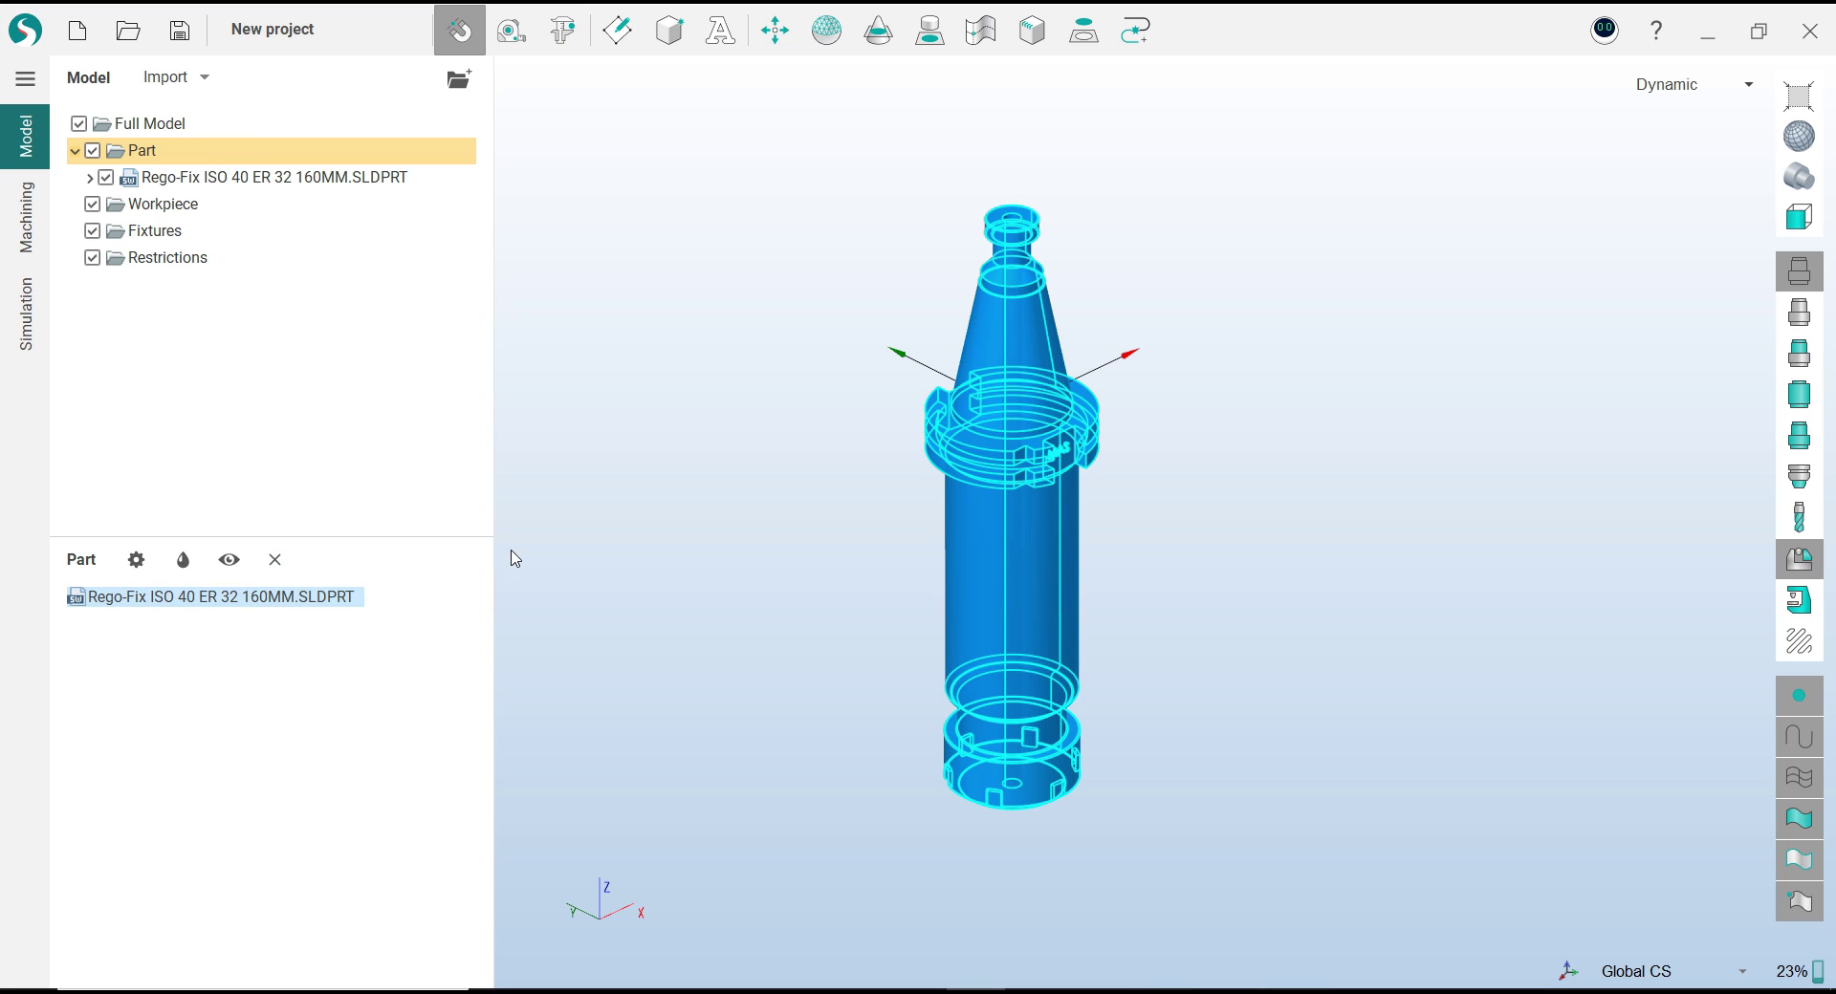
pyautogui.moveTo(815, 500)
pyautogui.mouseDown()
pyautogui.moveTo(827, 463)
pyautogui.moveTo(825, 499)
pyautogui.mouseUp()
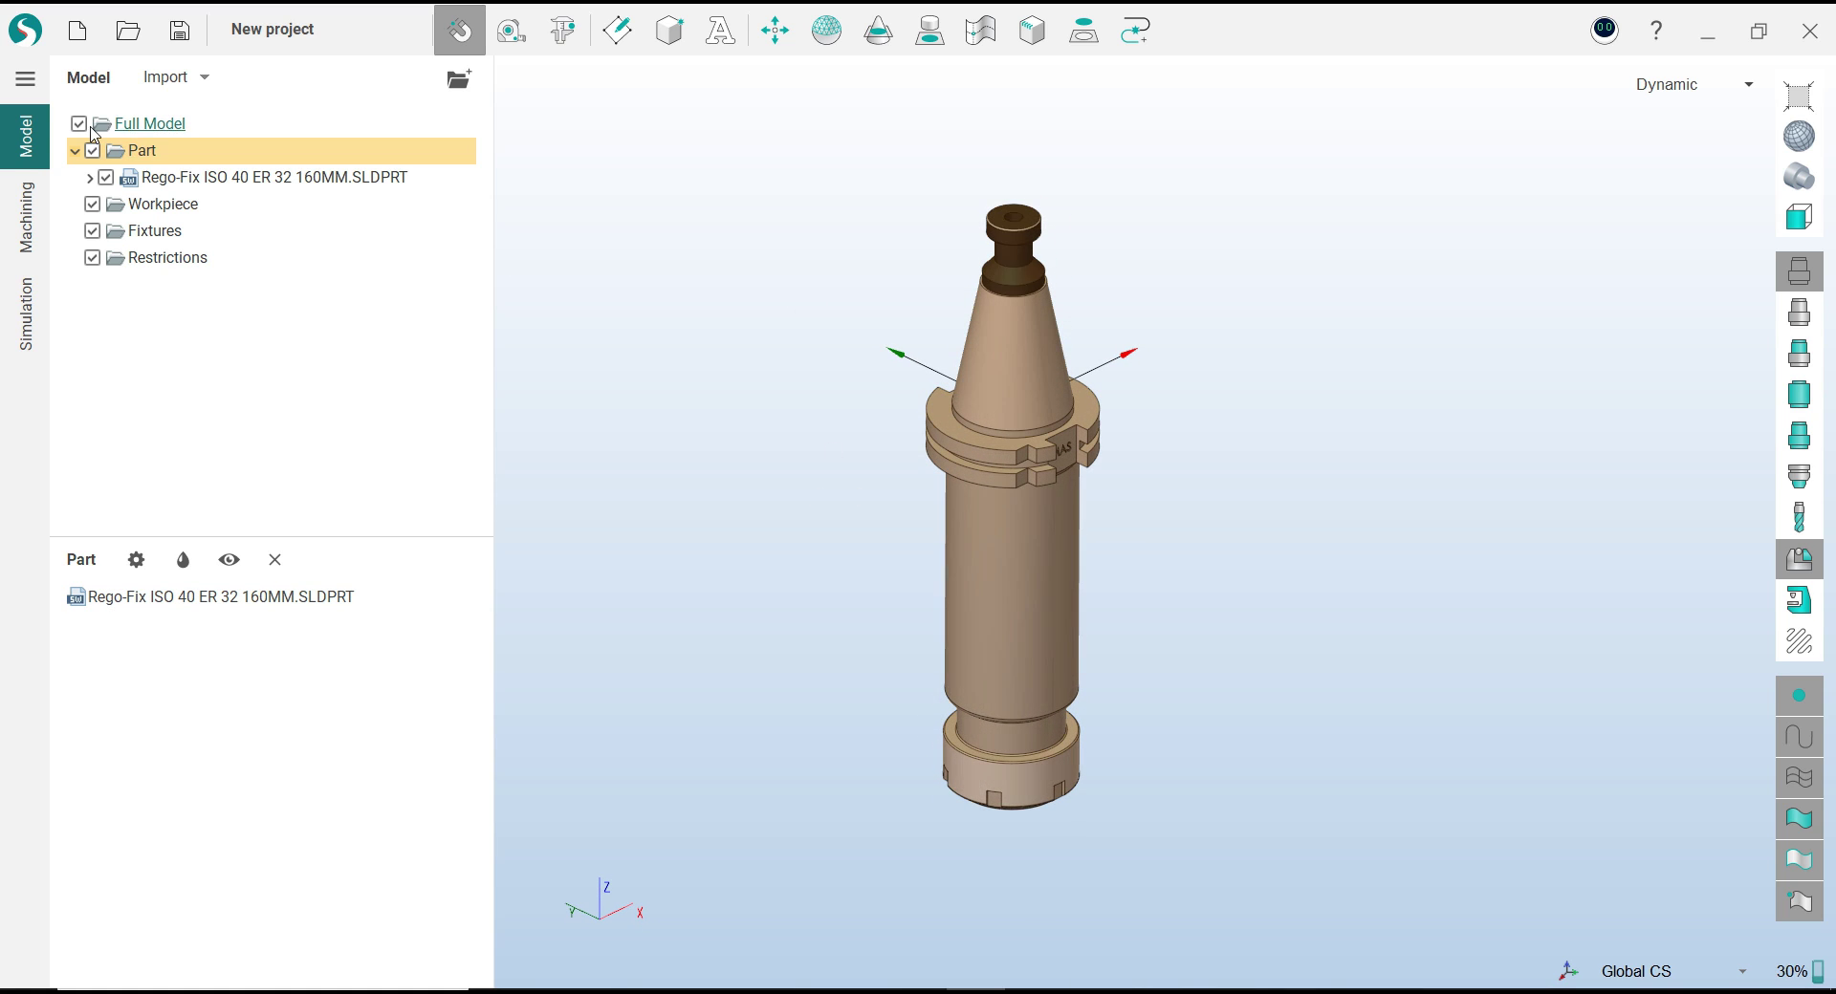
# In the Machining workspace, open the tool library showing the 3D Tools_SoftOne collection
pyautogui.click(29, 232)
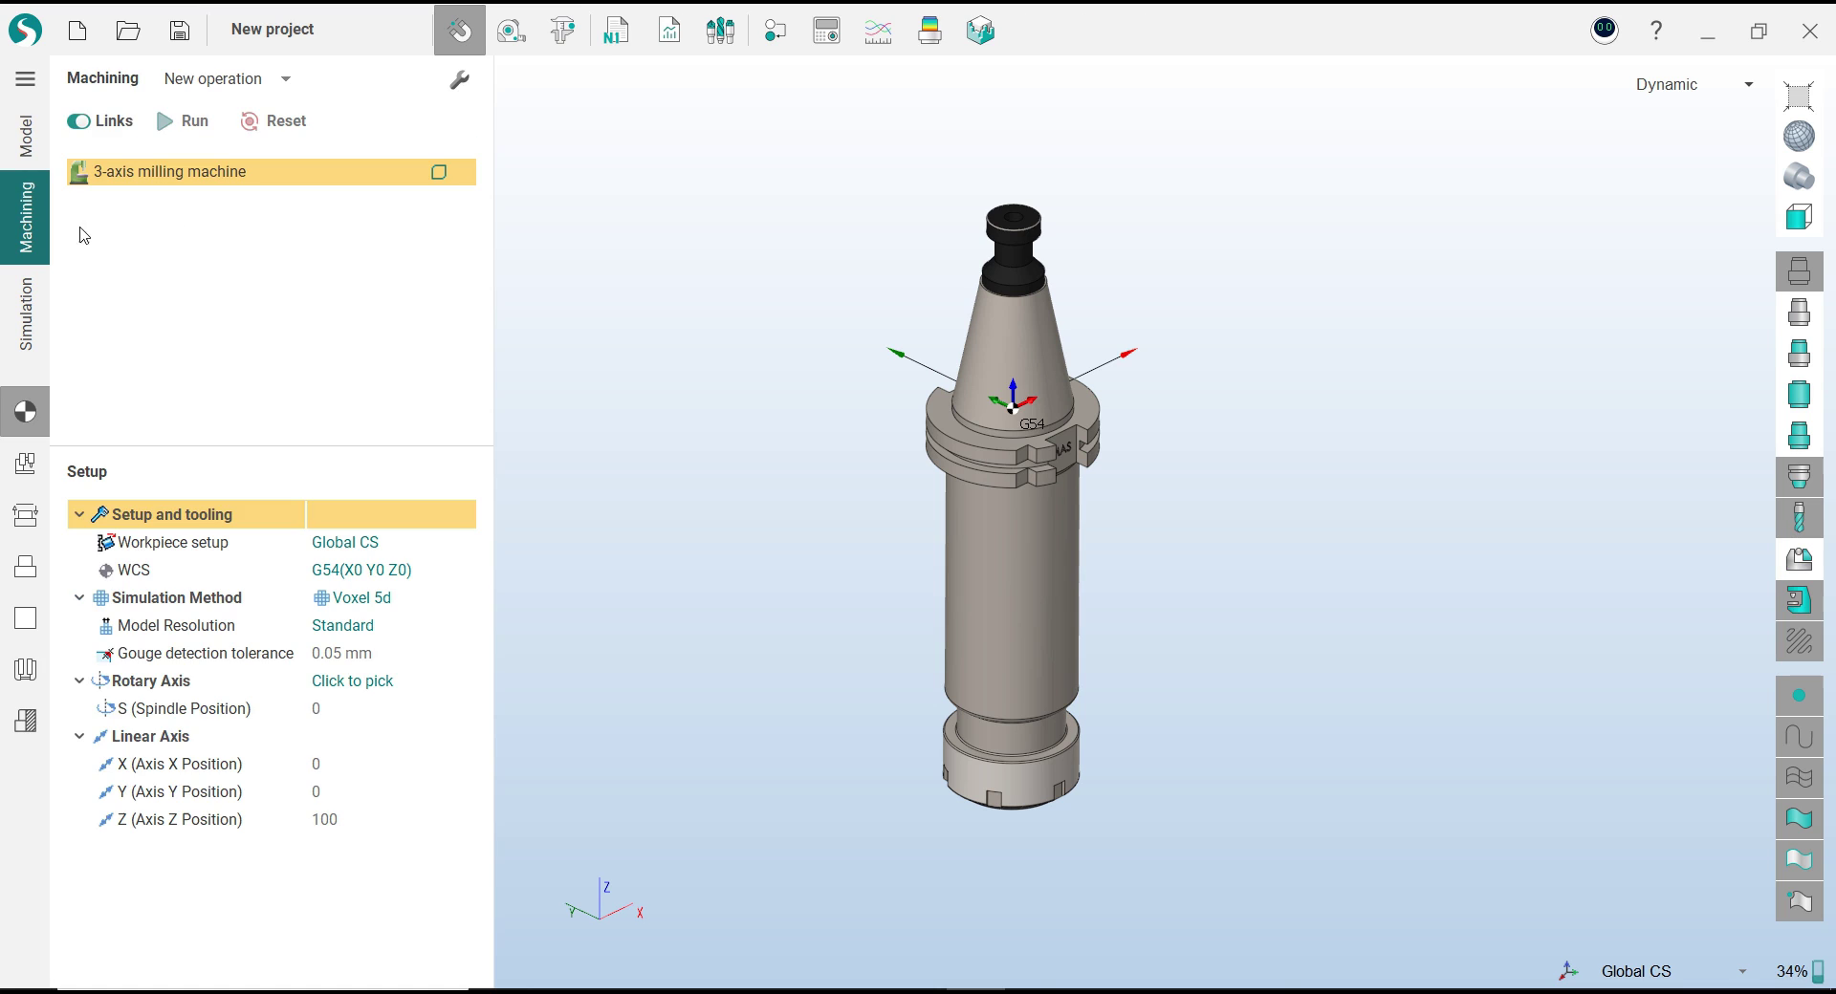
pyautogui.moveTo(790, 394)
pyautogui.mouseDown()
pyautogui.moveTo(815, 360)
pyautogui.moveTo(790, 395)
pyautogui.mouseUp()
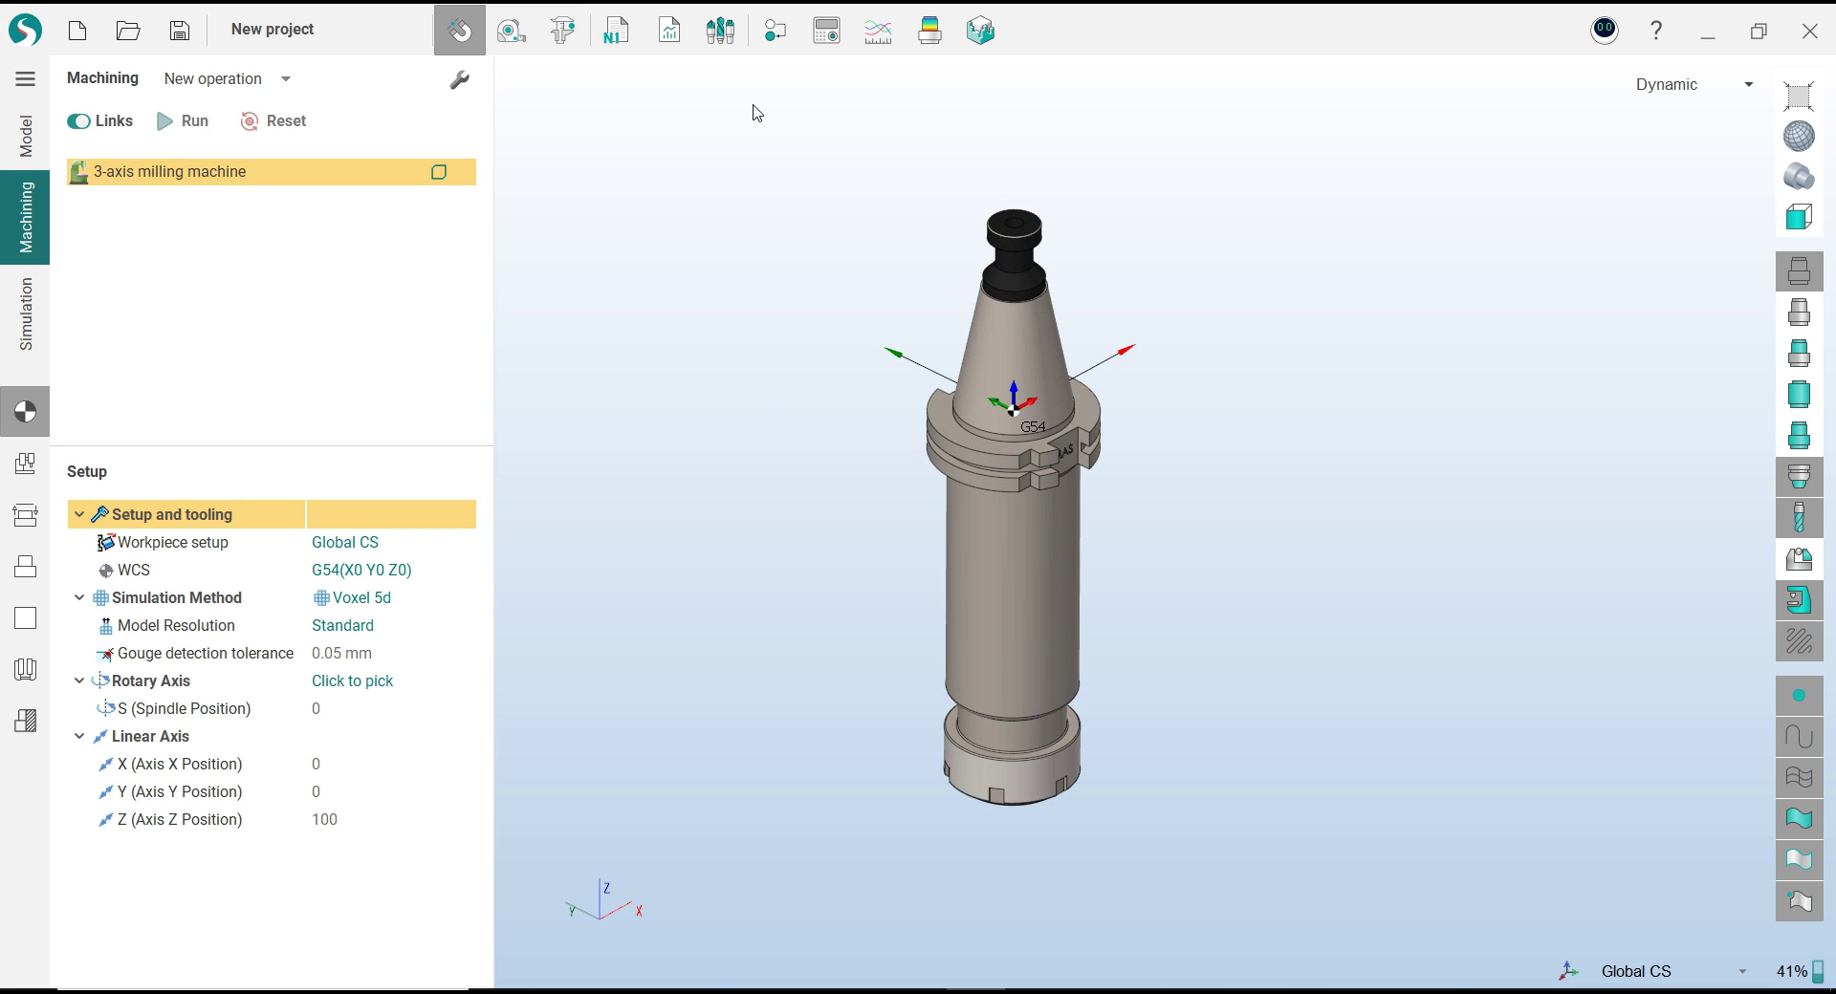
pyautogui.click(721, 30)
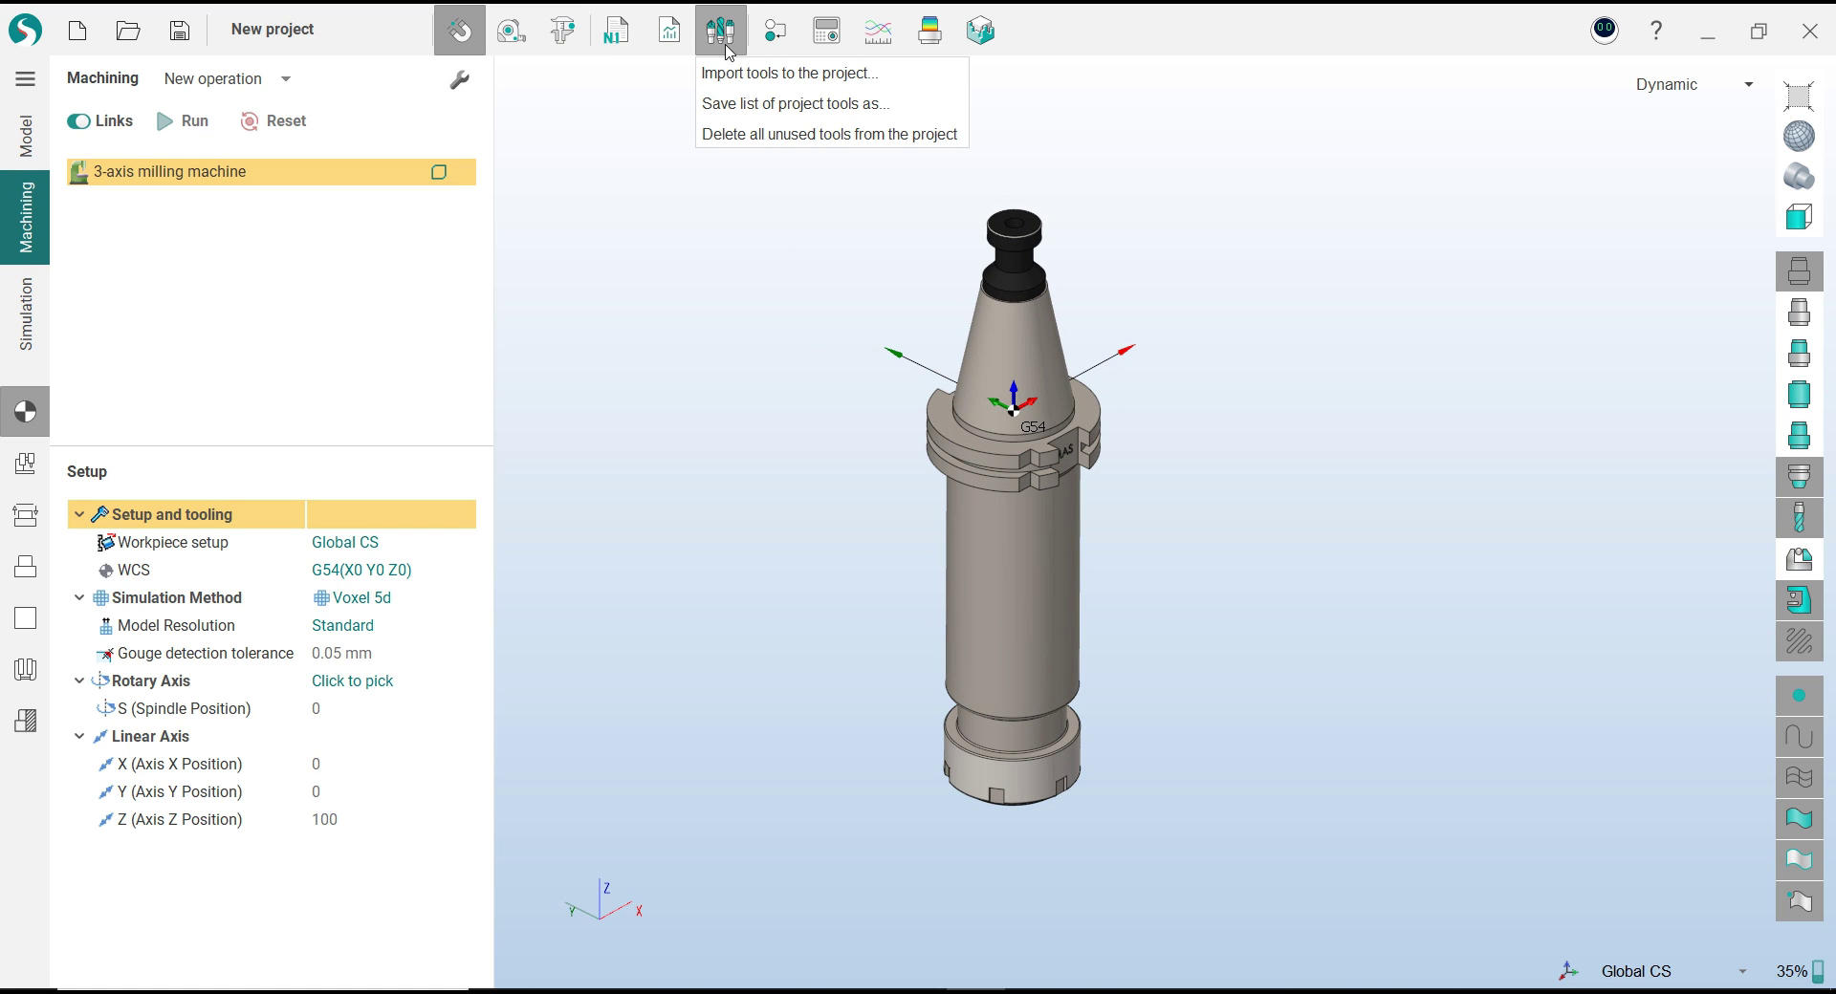
pyautogui.click(729, 160)
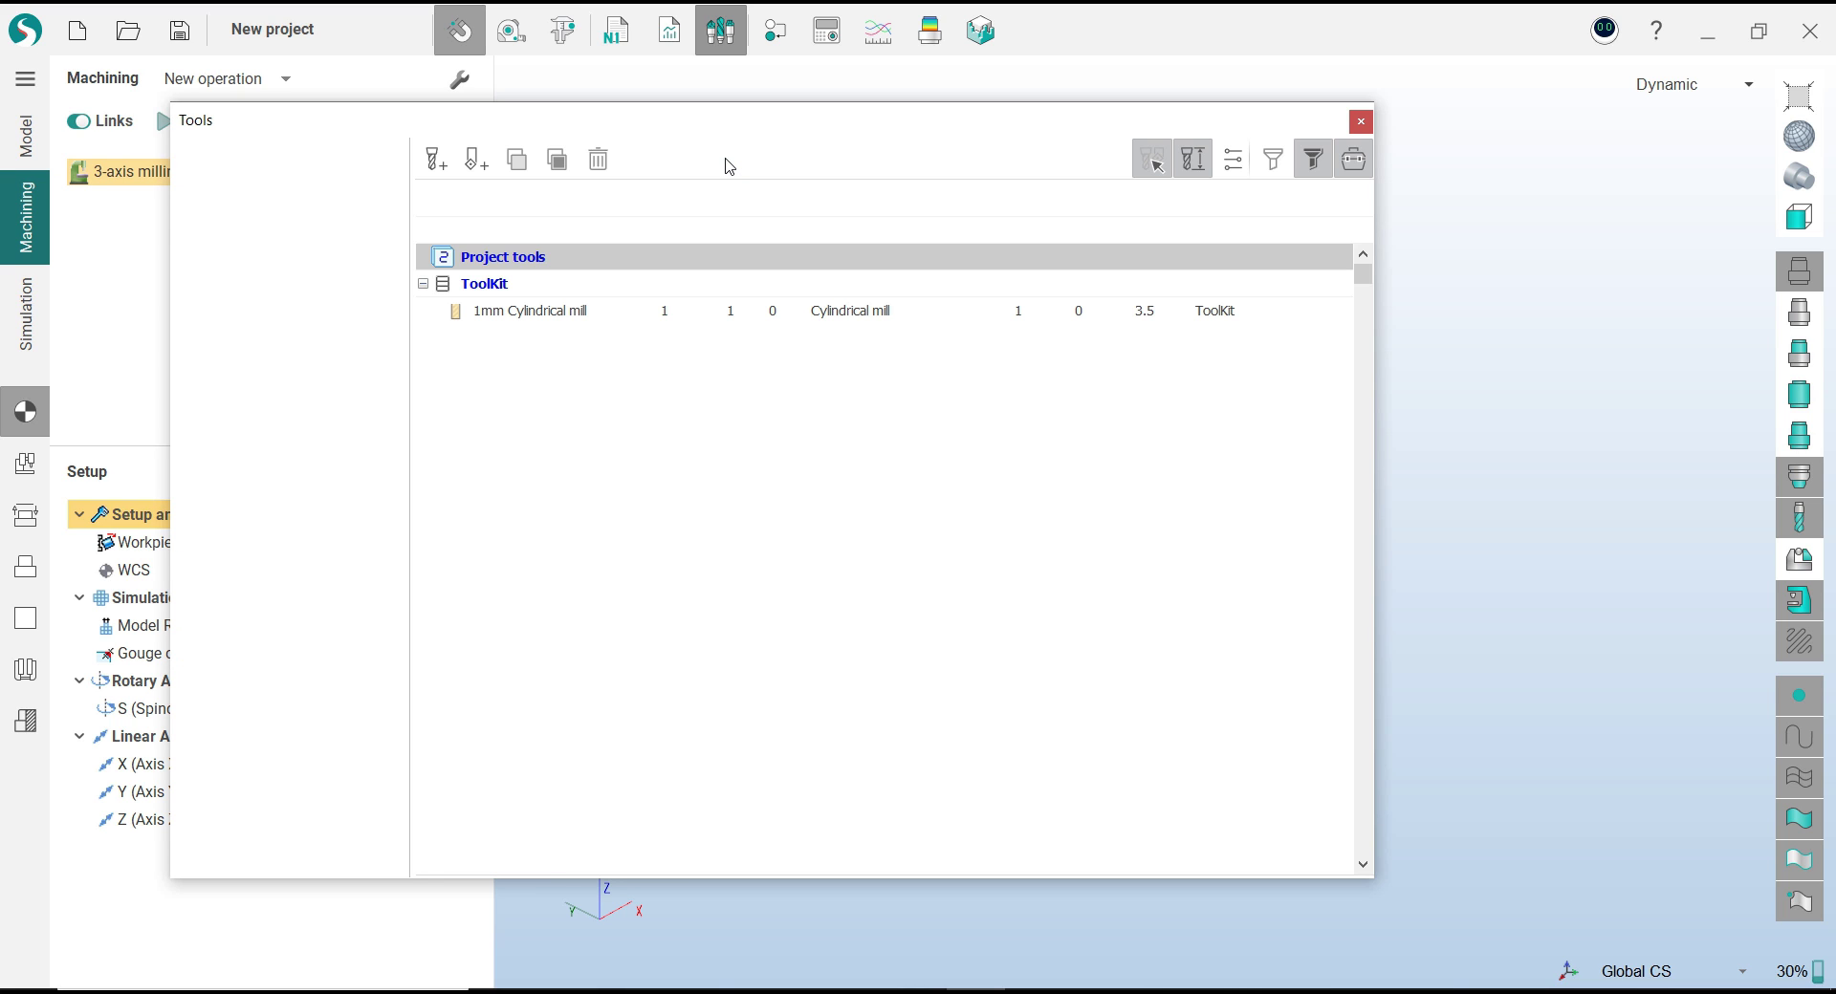
pyautogui.click(292, 256)
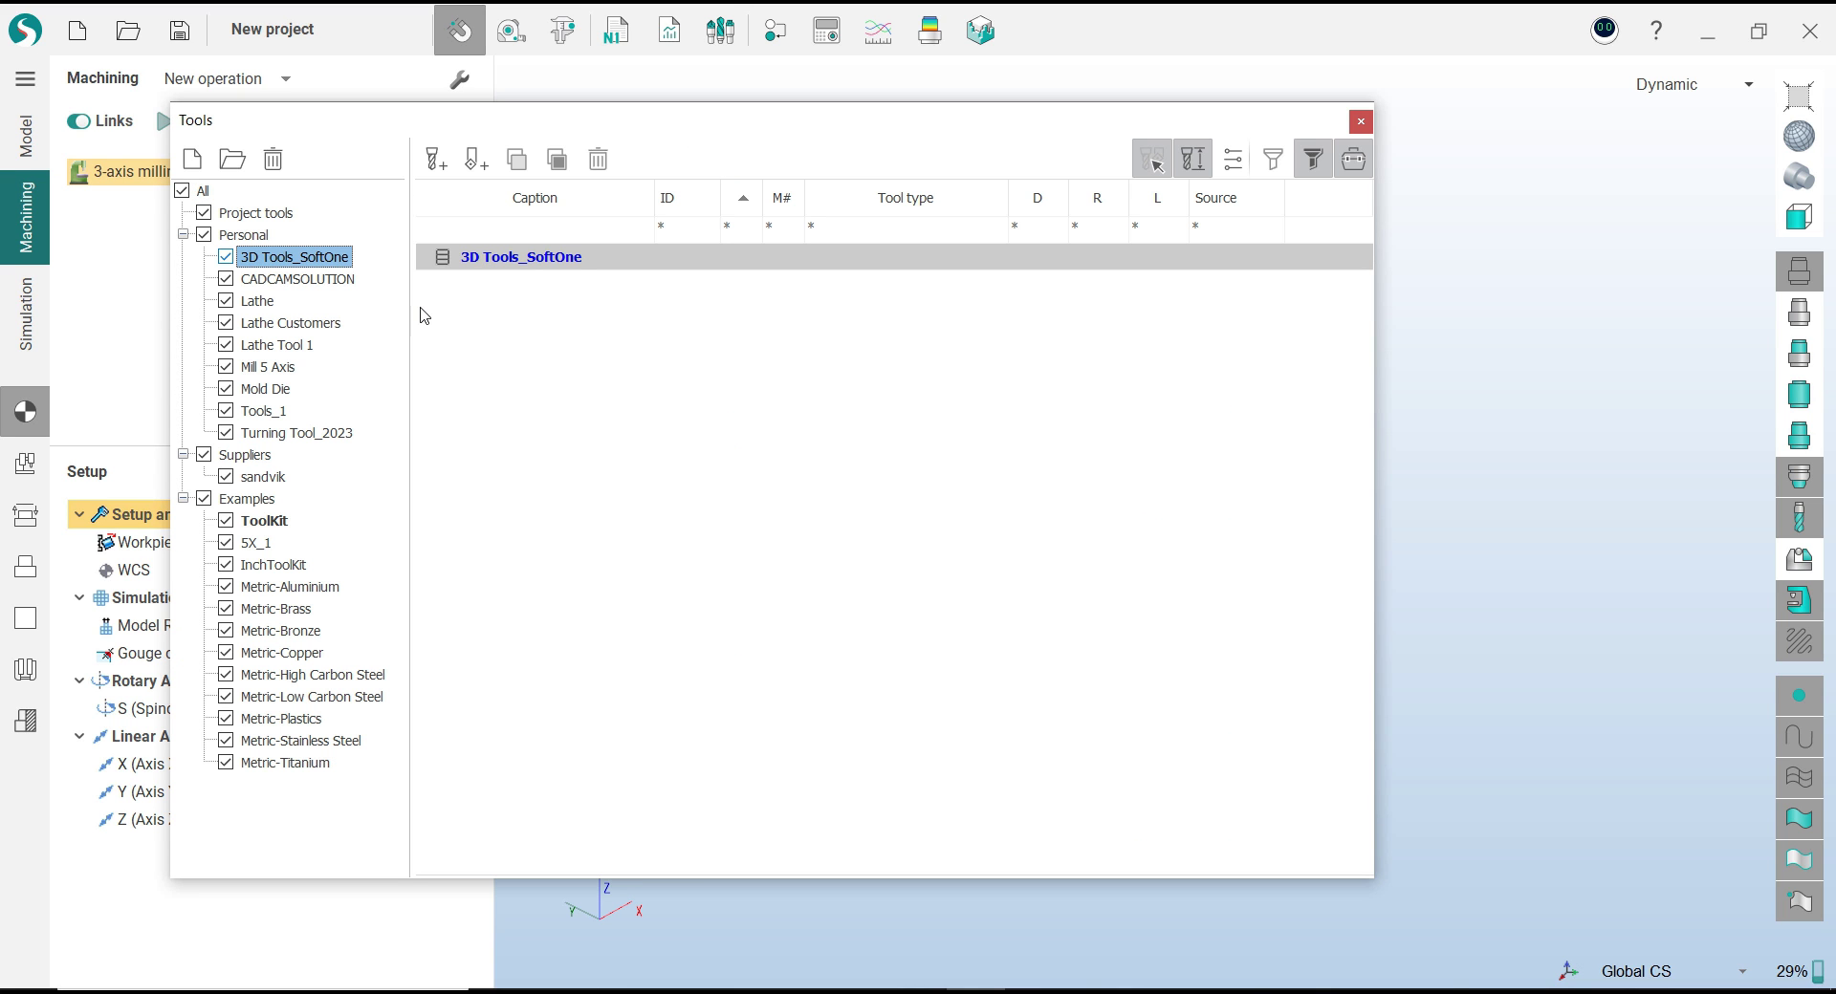
# Add a new tool to 3D Tools_SoftOne and make it a Torus mill
pyautogui.rightClick(595, 350)
pyautogui.click(509, 342)
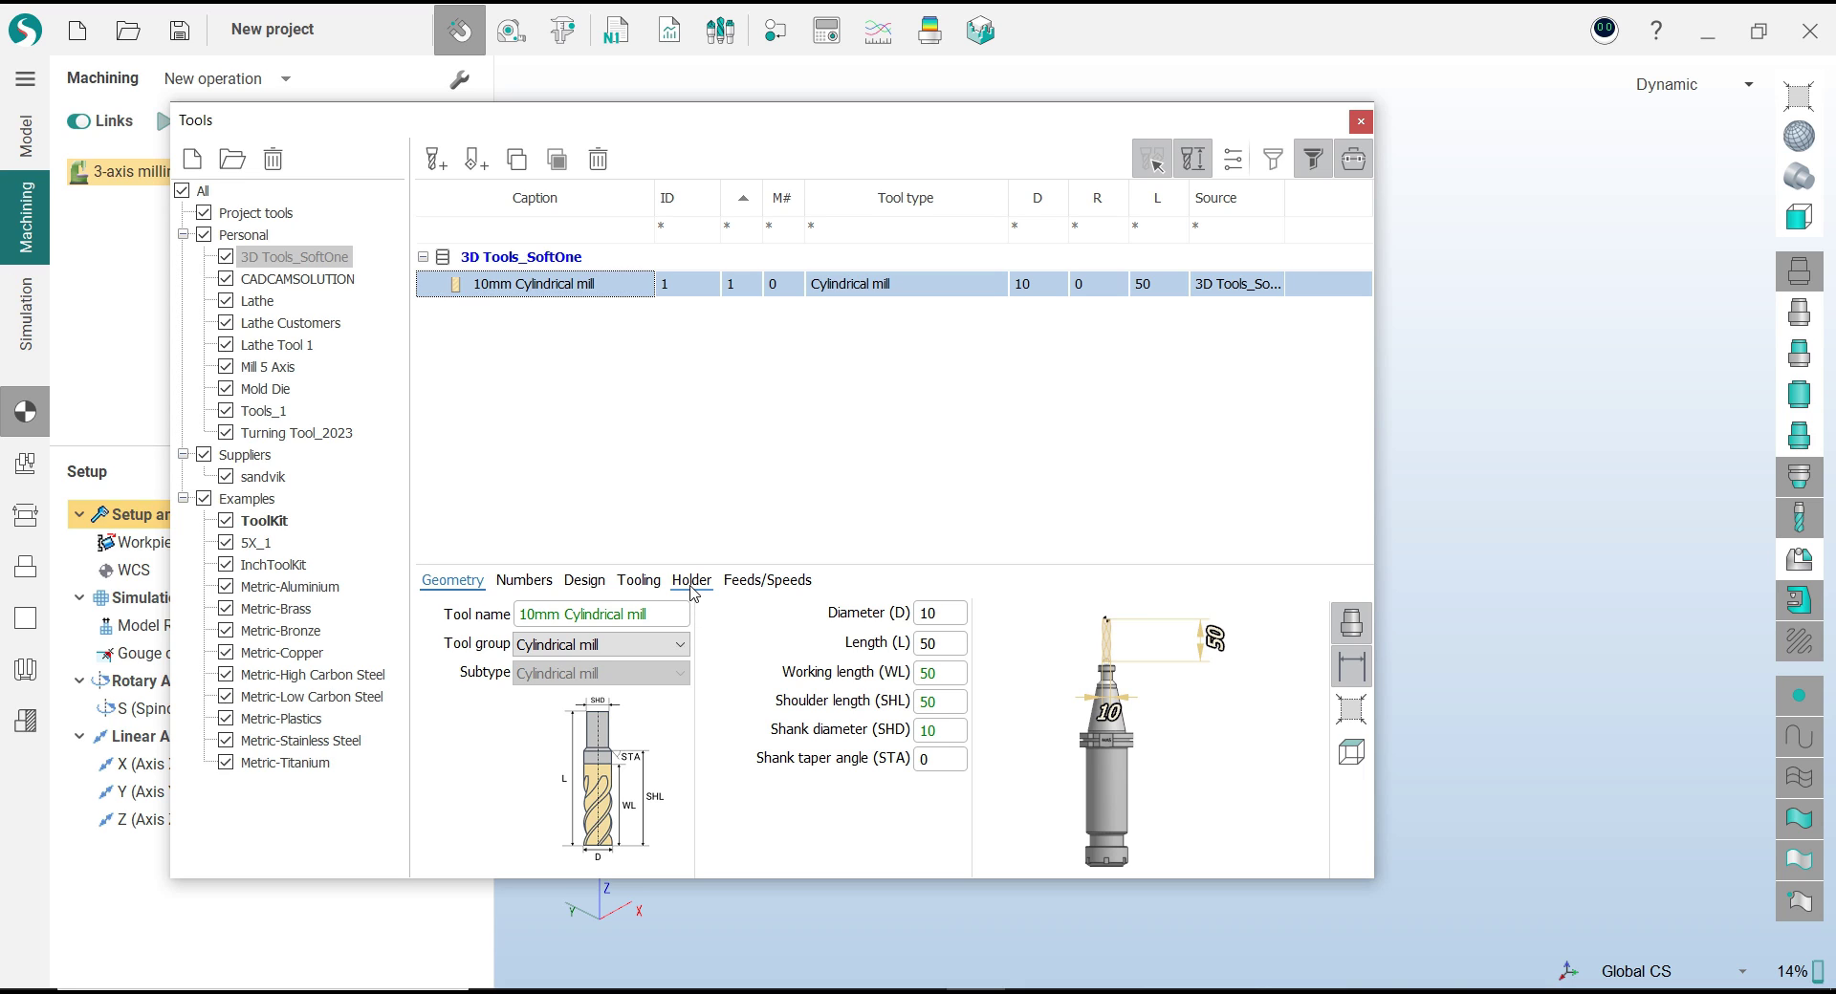
pyautogui.click(924, 613)
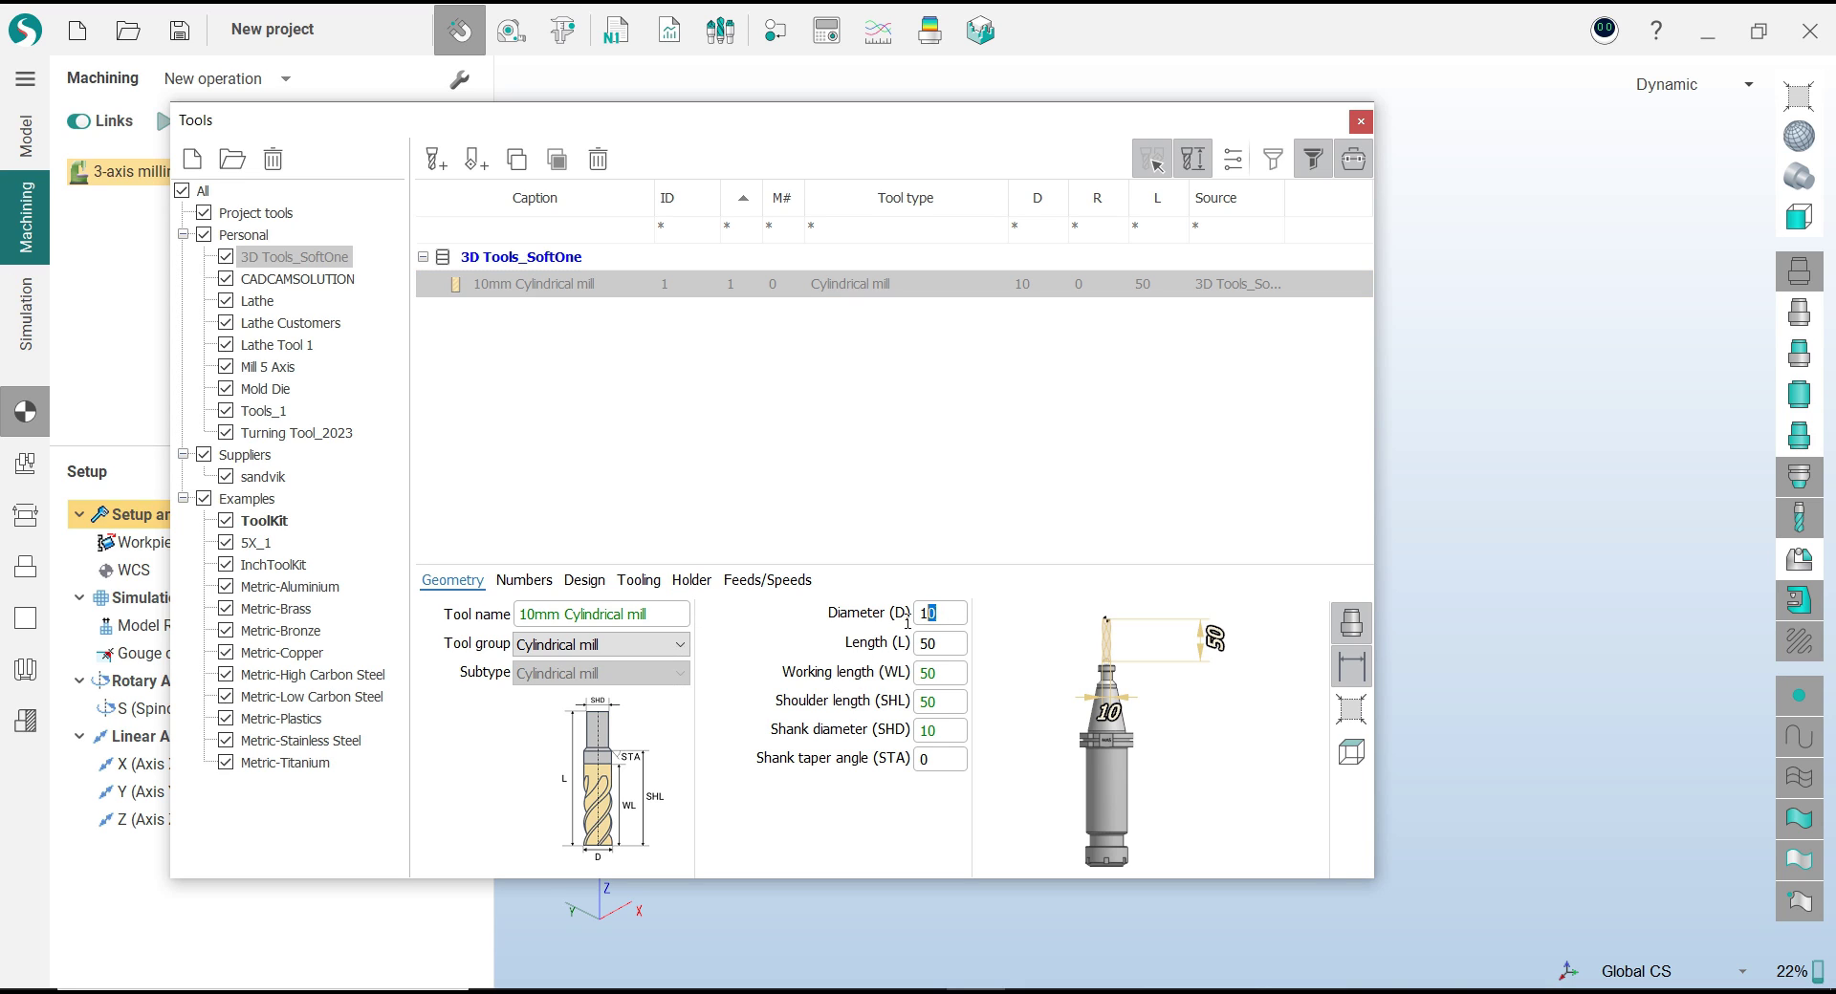
pyautogui.click(620, 645)
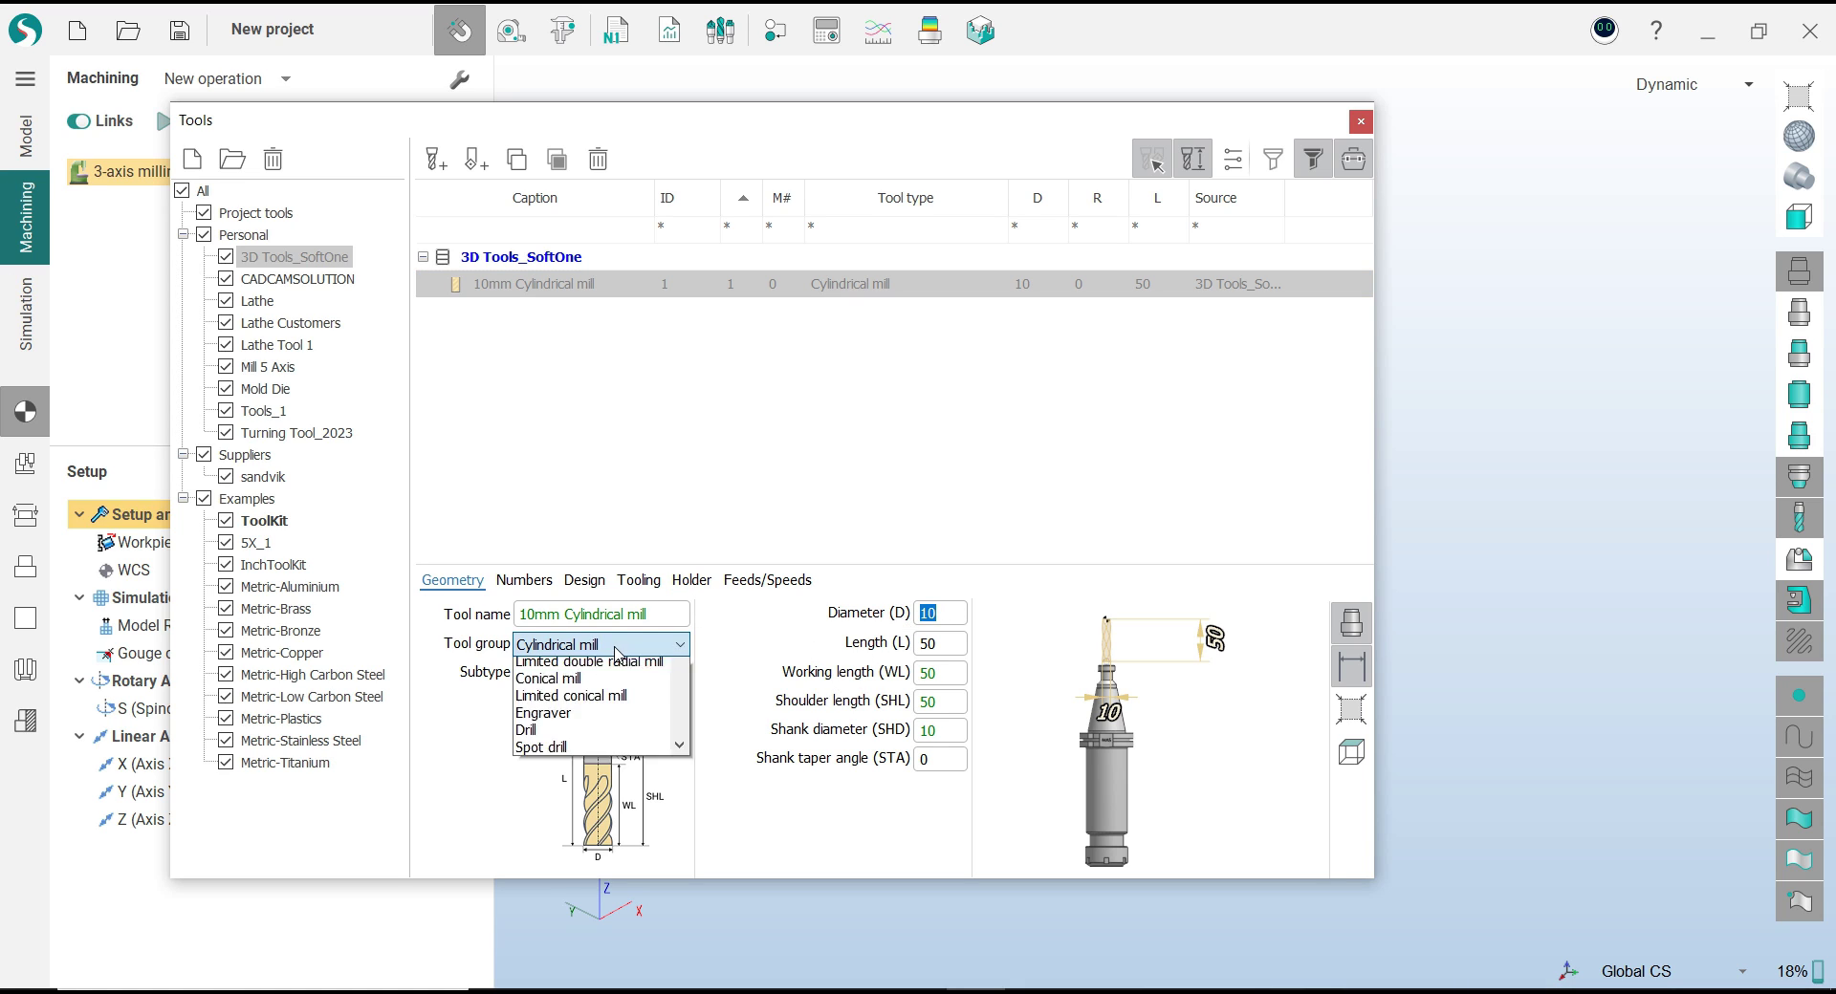
pyautogui.click(614, 706)
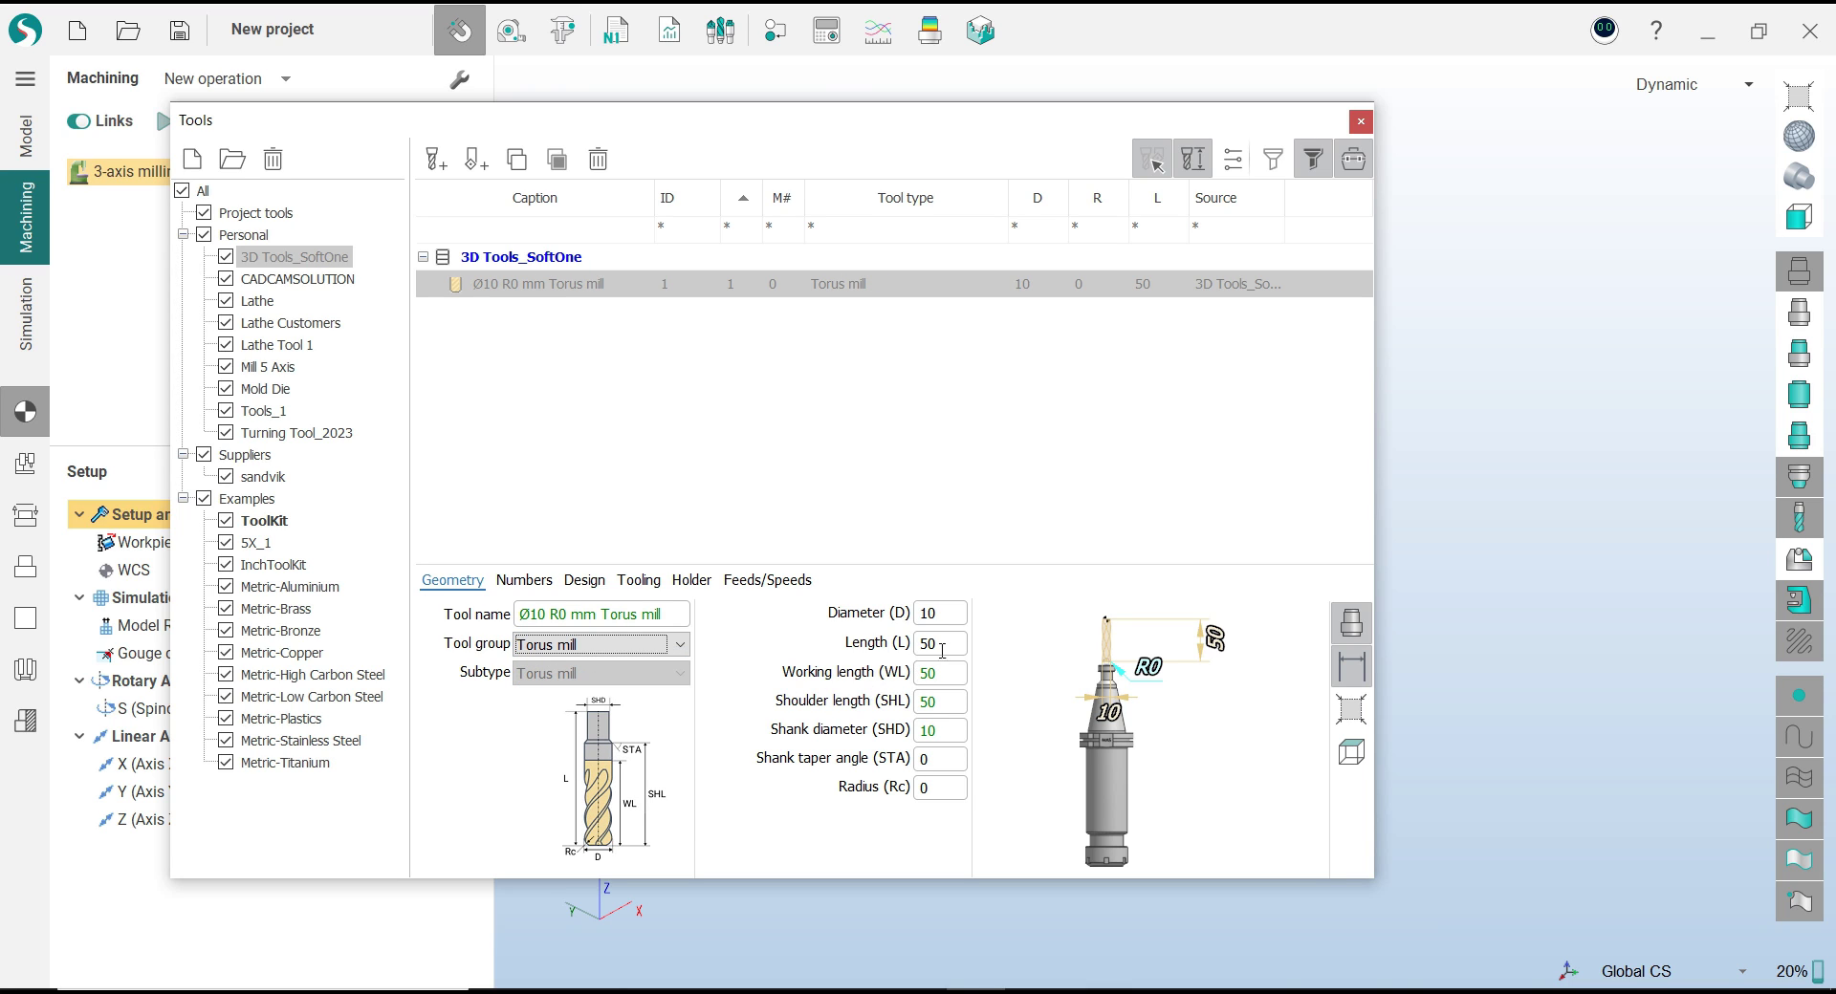
# Set the torus mill to diameter 12, length 45, shoulder 25, shank 11.5, taper 45°, radius 1
pyautogui.click(920, 612)
pyautogui.write('12')
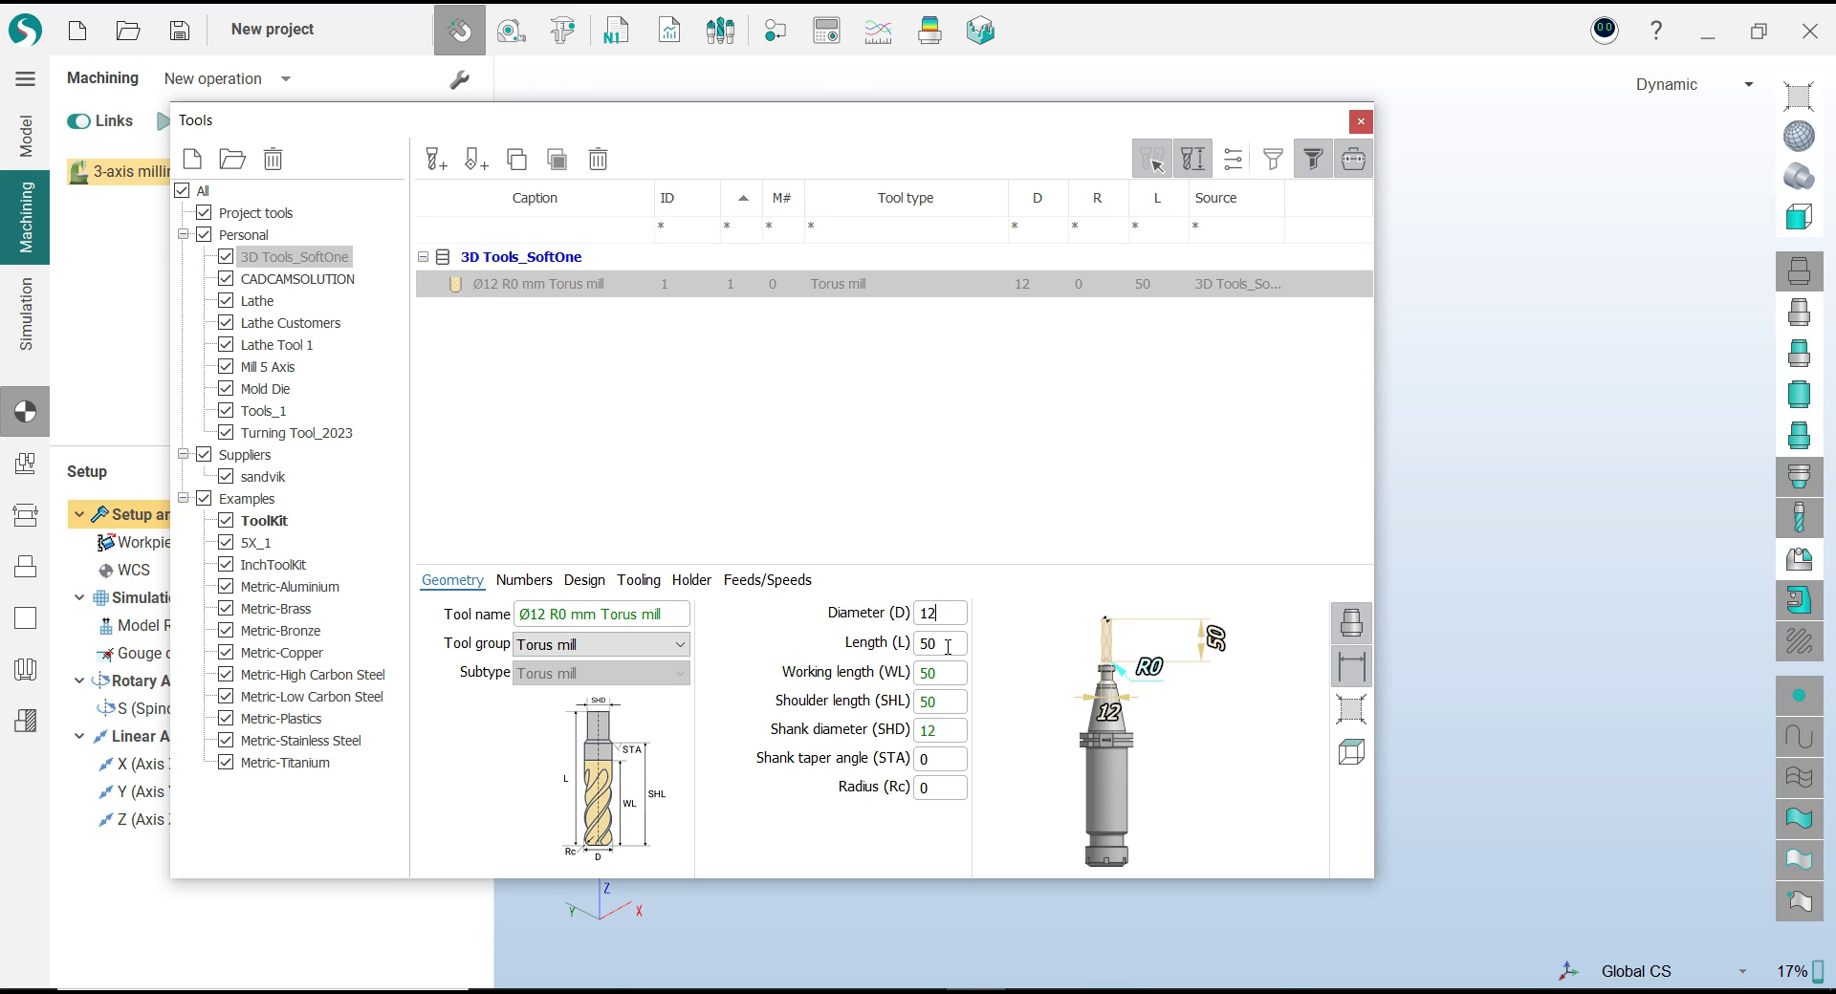
pyautogui.write('45')
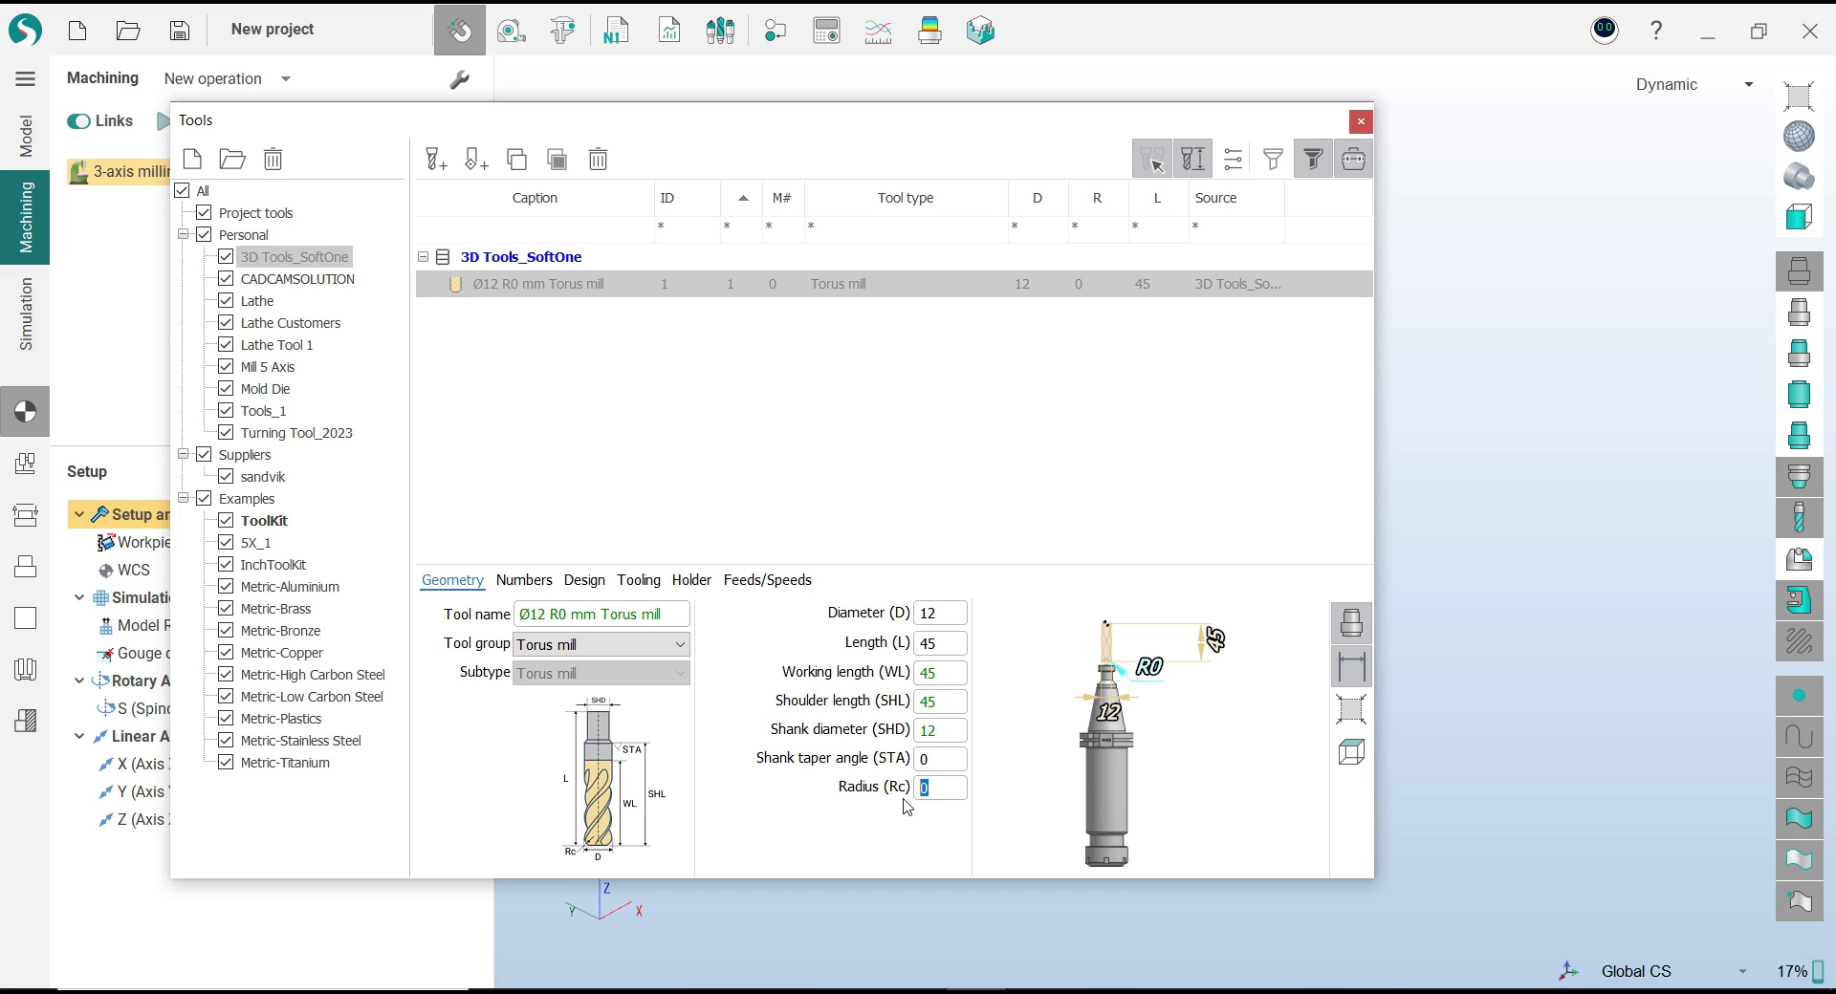
pyautogui.write('1')
pyautogui.write('5')
pyautogui.doubleClick(942, 732)
pyautogui.write('1')
pyautogui.write('25')
pyautogui.press('Tab')
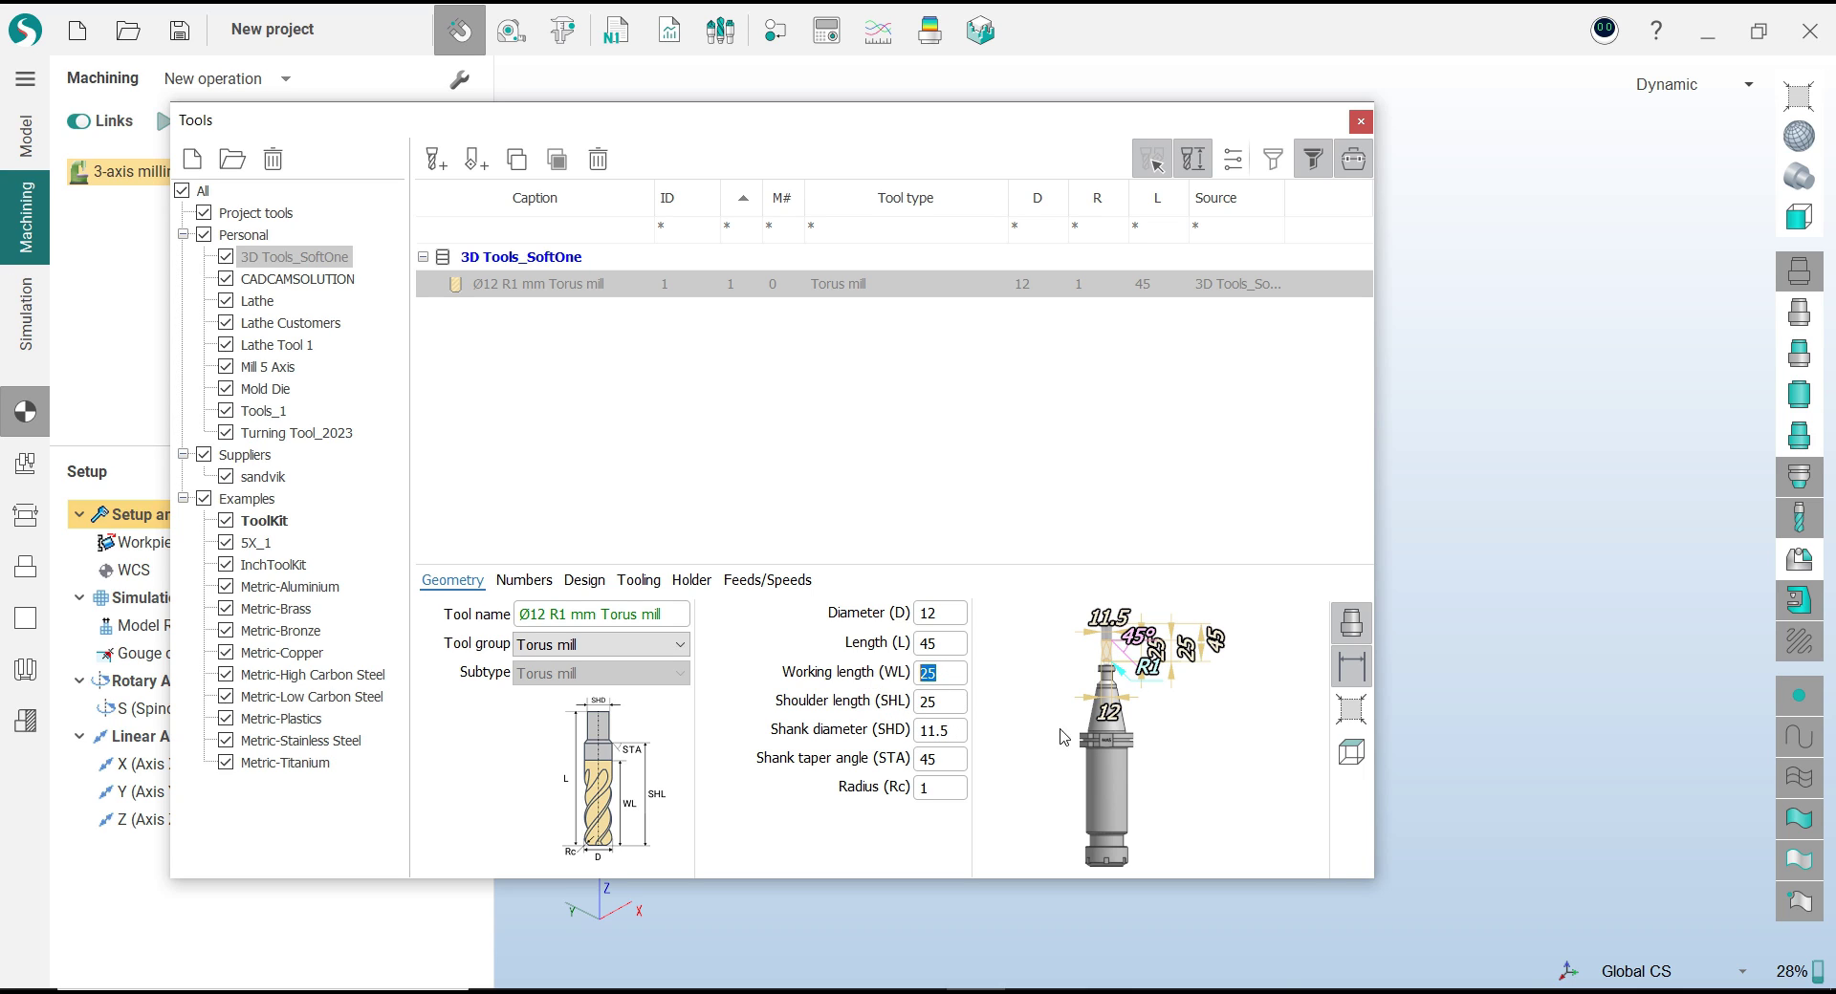
pyautogui.scroll(1, 1061, 737)
pyautogui.scroll(1, 1080, 727)
pyautogui.scroll(1, 1104, 717)
pyautogui.scroll(1, 1132, 703)
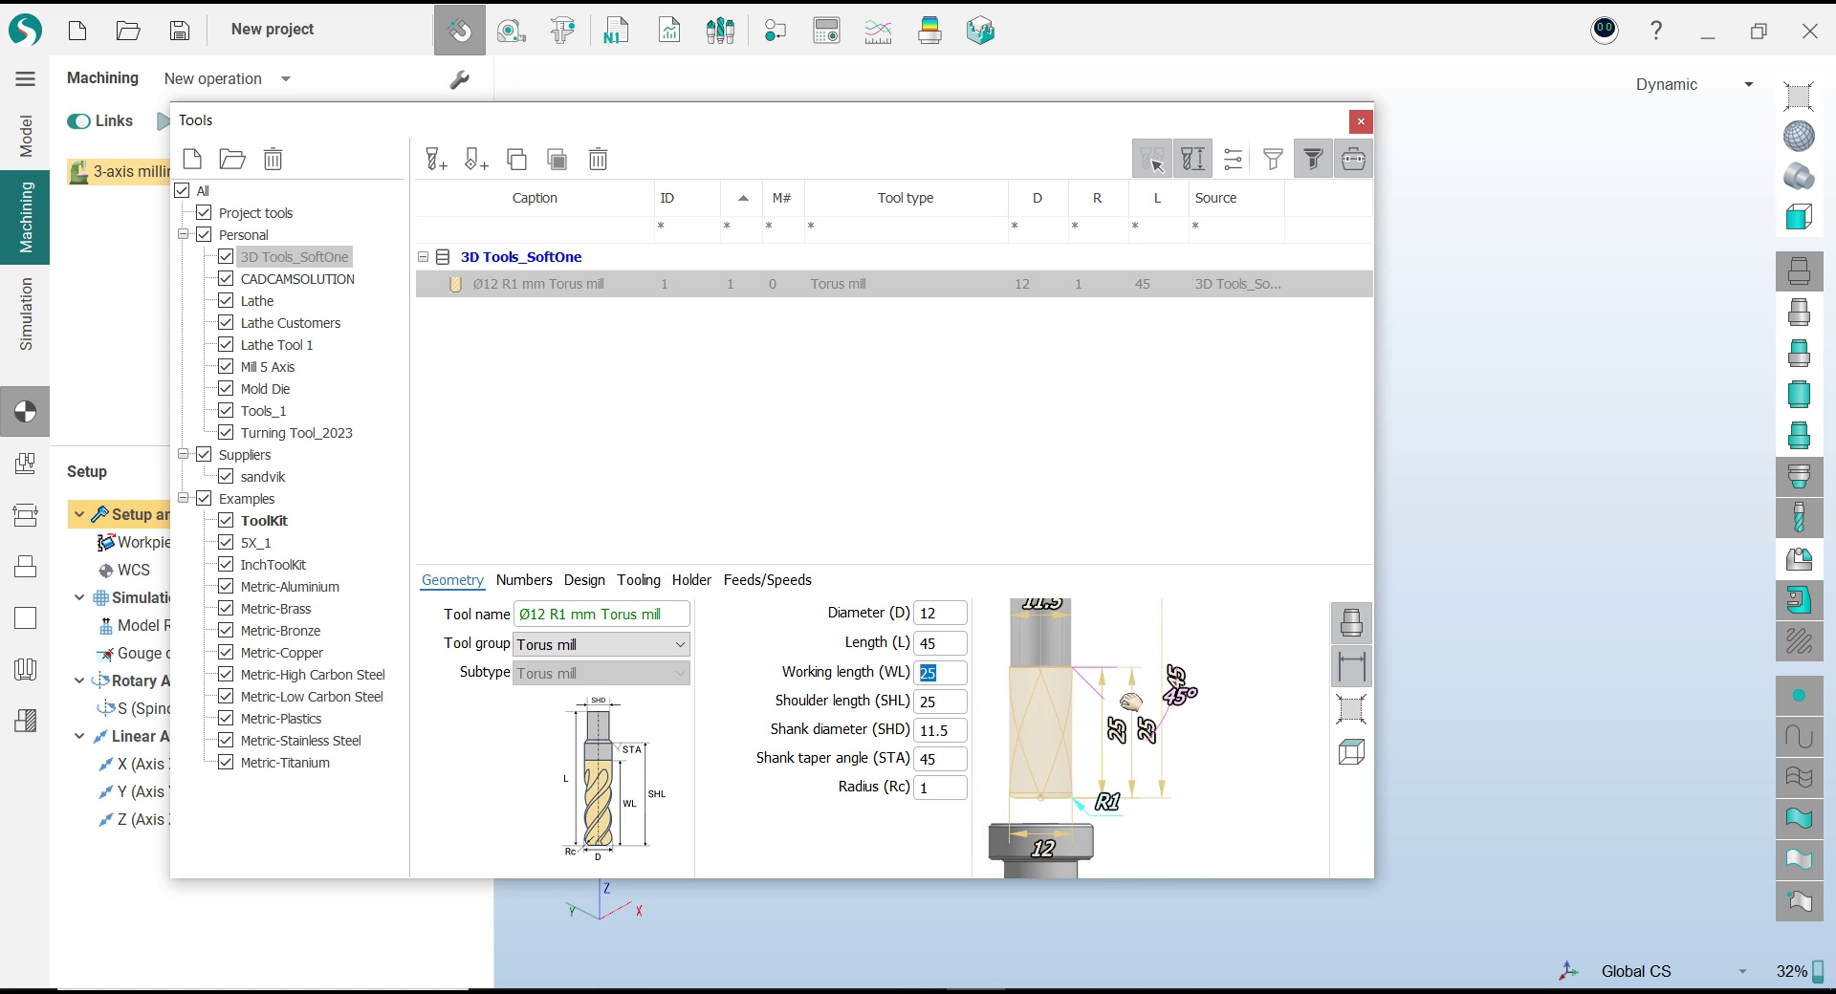
pyautogui.scroll(-1, 1124, 712)
pyautogui.scroll(-1, 1112, 726)
pyautogui.scroll(-1, 1099, 744)
pyautogui.scroll(-1, 1090, 757)
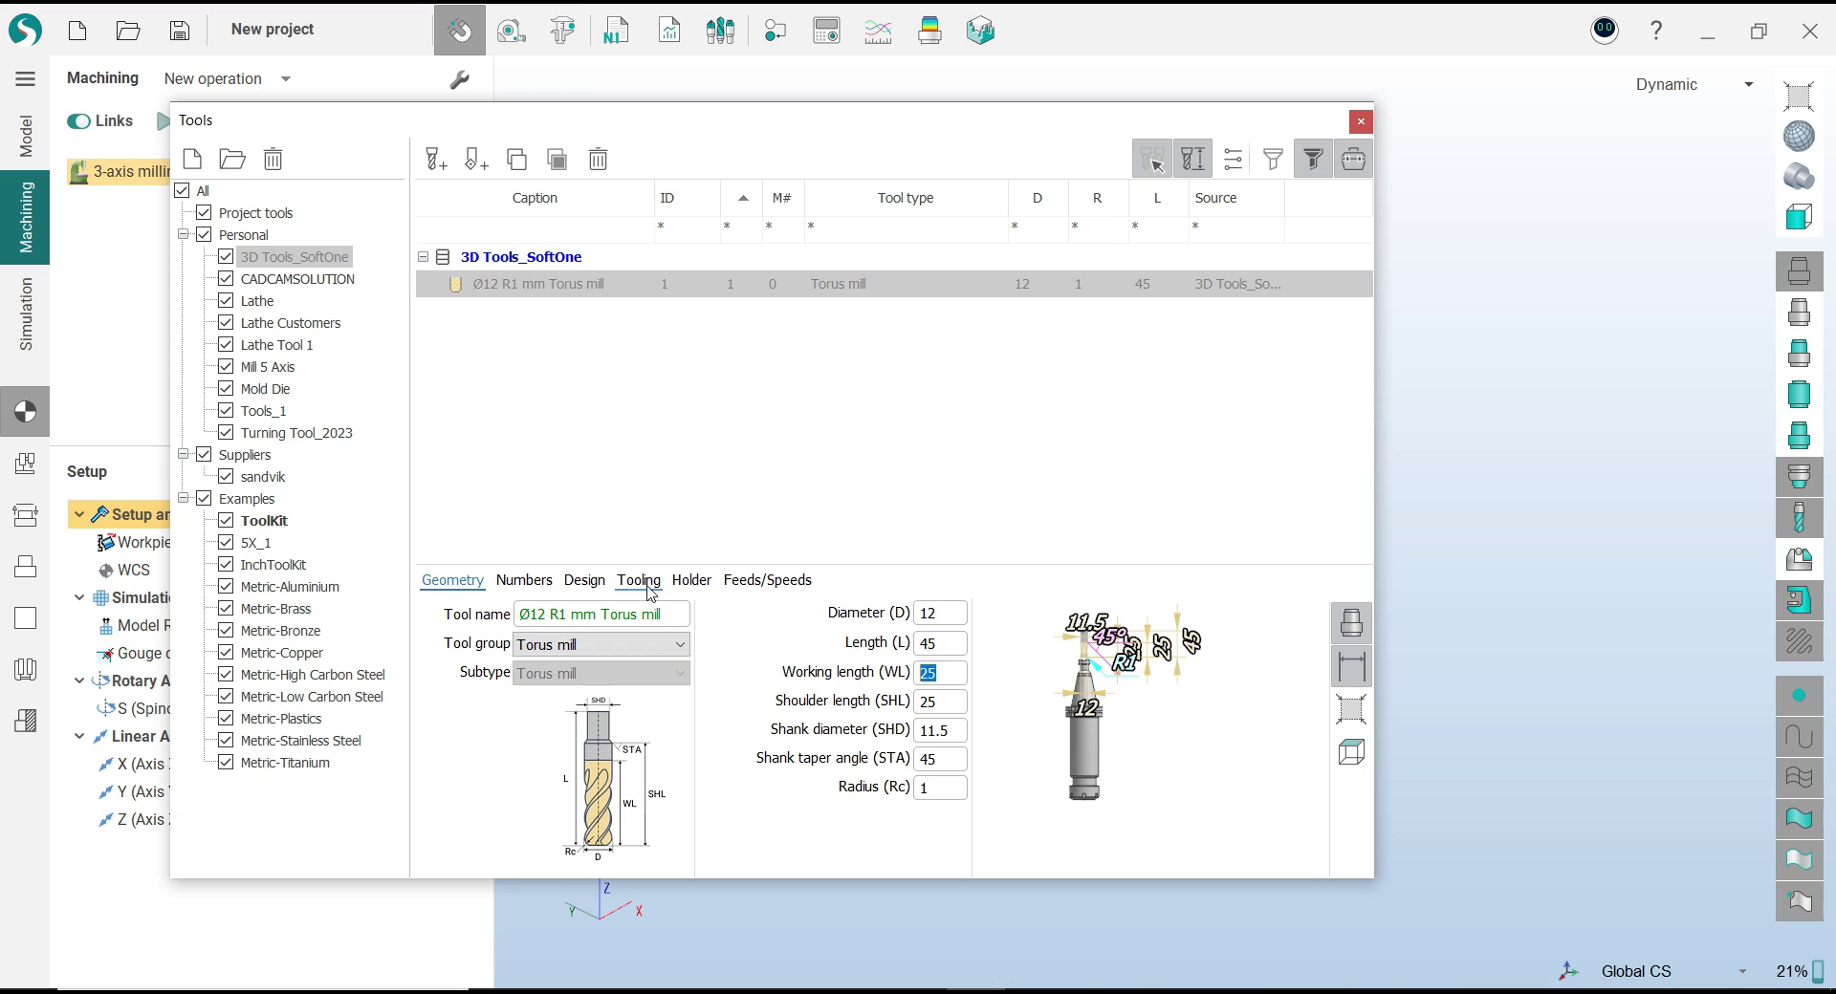
# Review the torus mill's numbering, tooling and holder settings, leaving the holder list unchosen
pyautogui.click(526, 581)
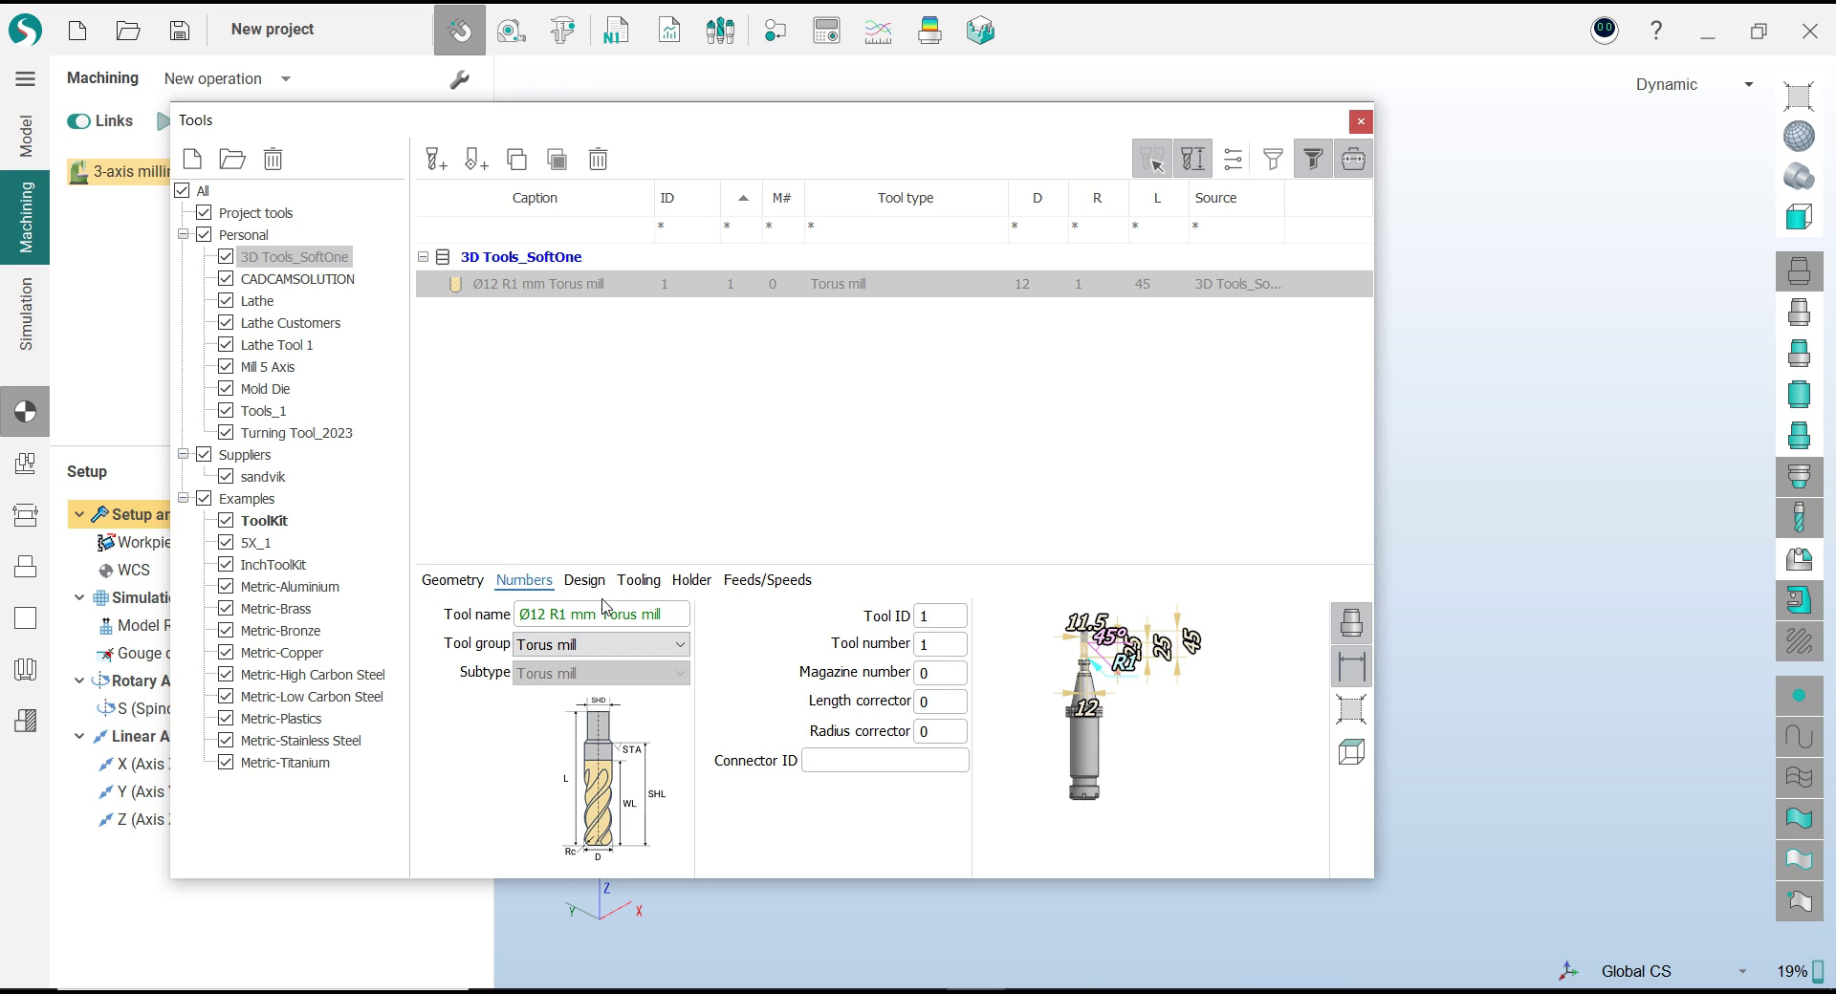
pyautogui.click(639, 581)
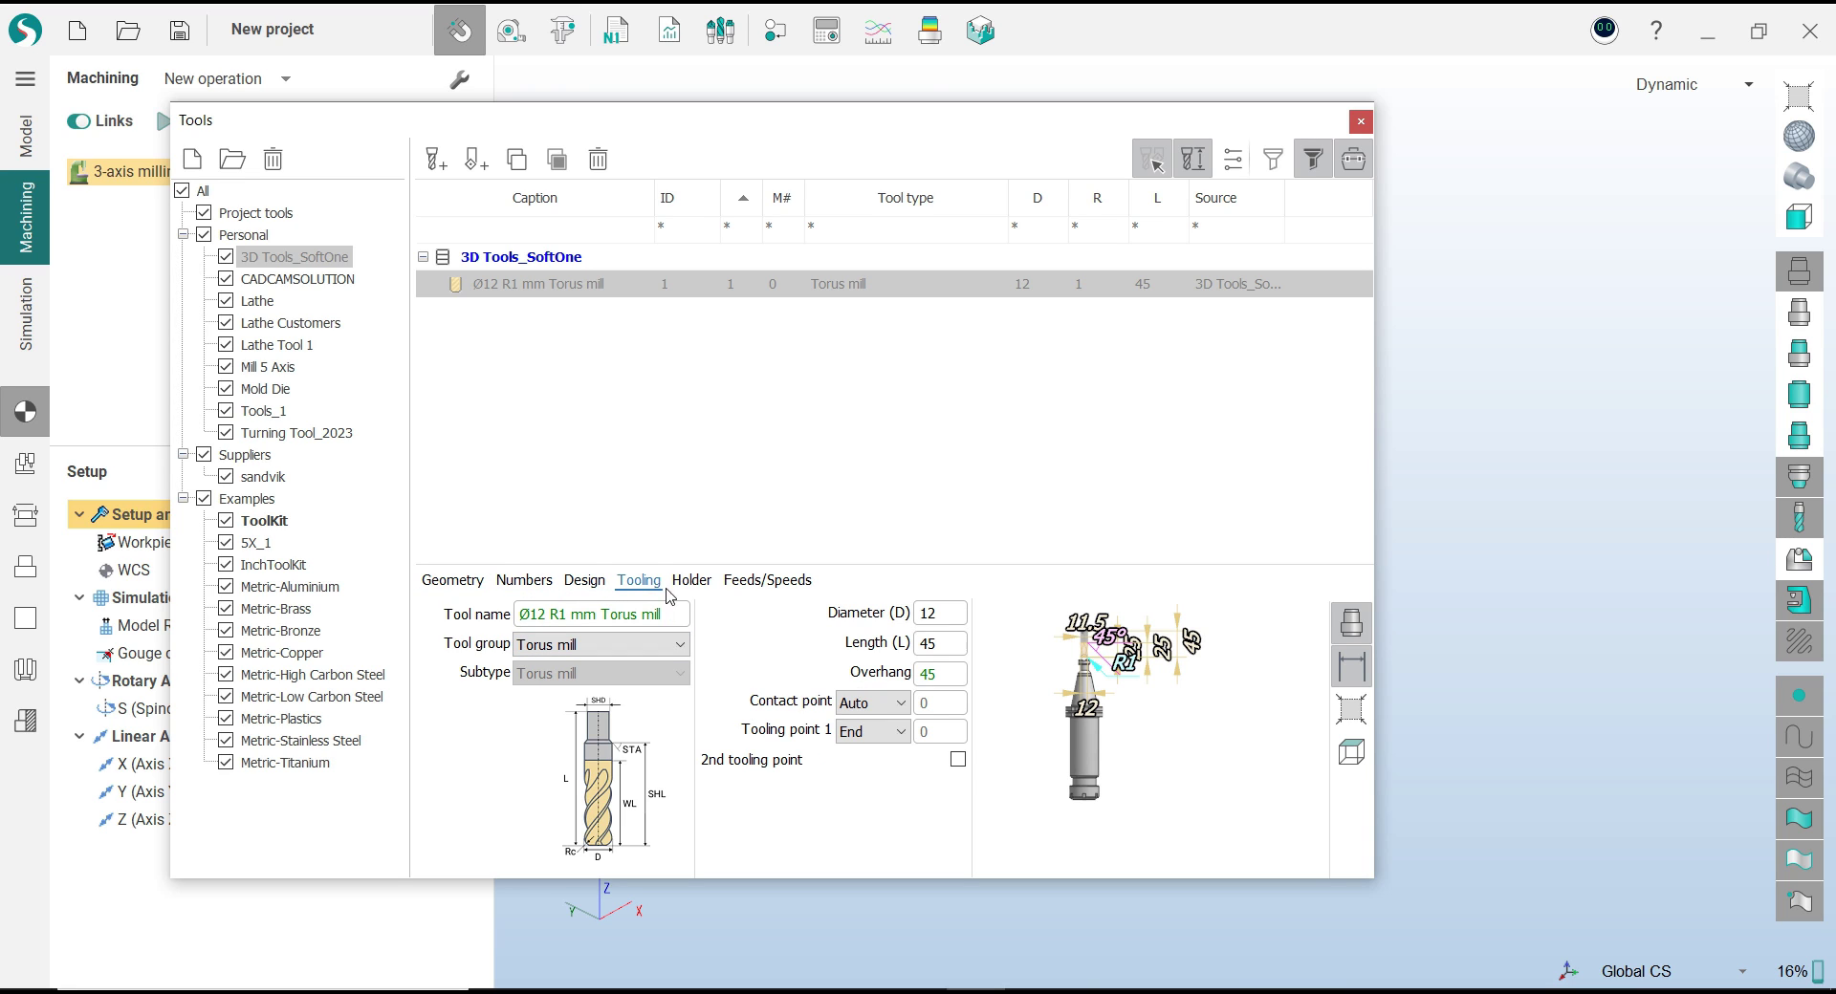
pyautogui.click(690, 593)
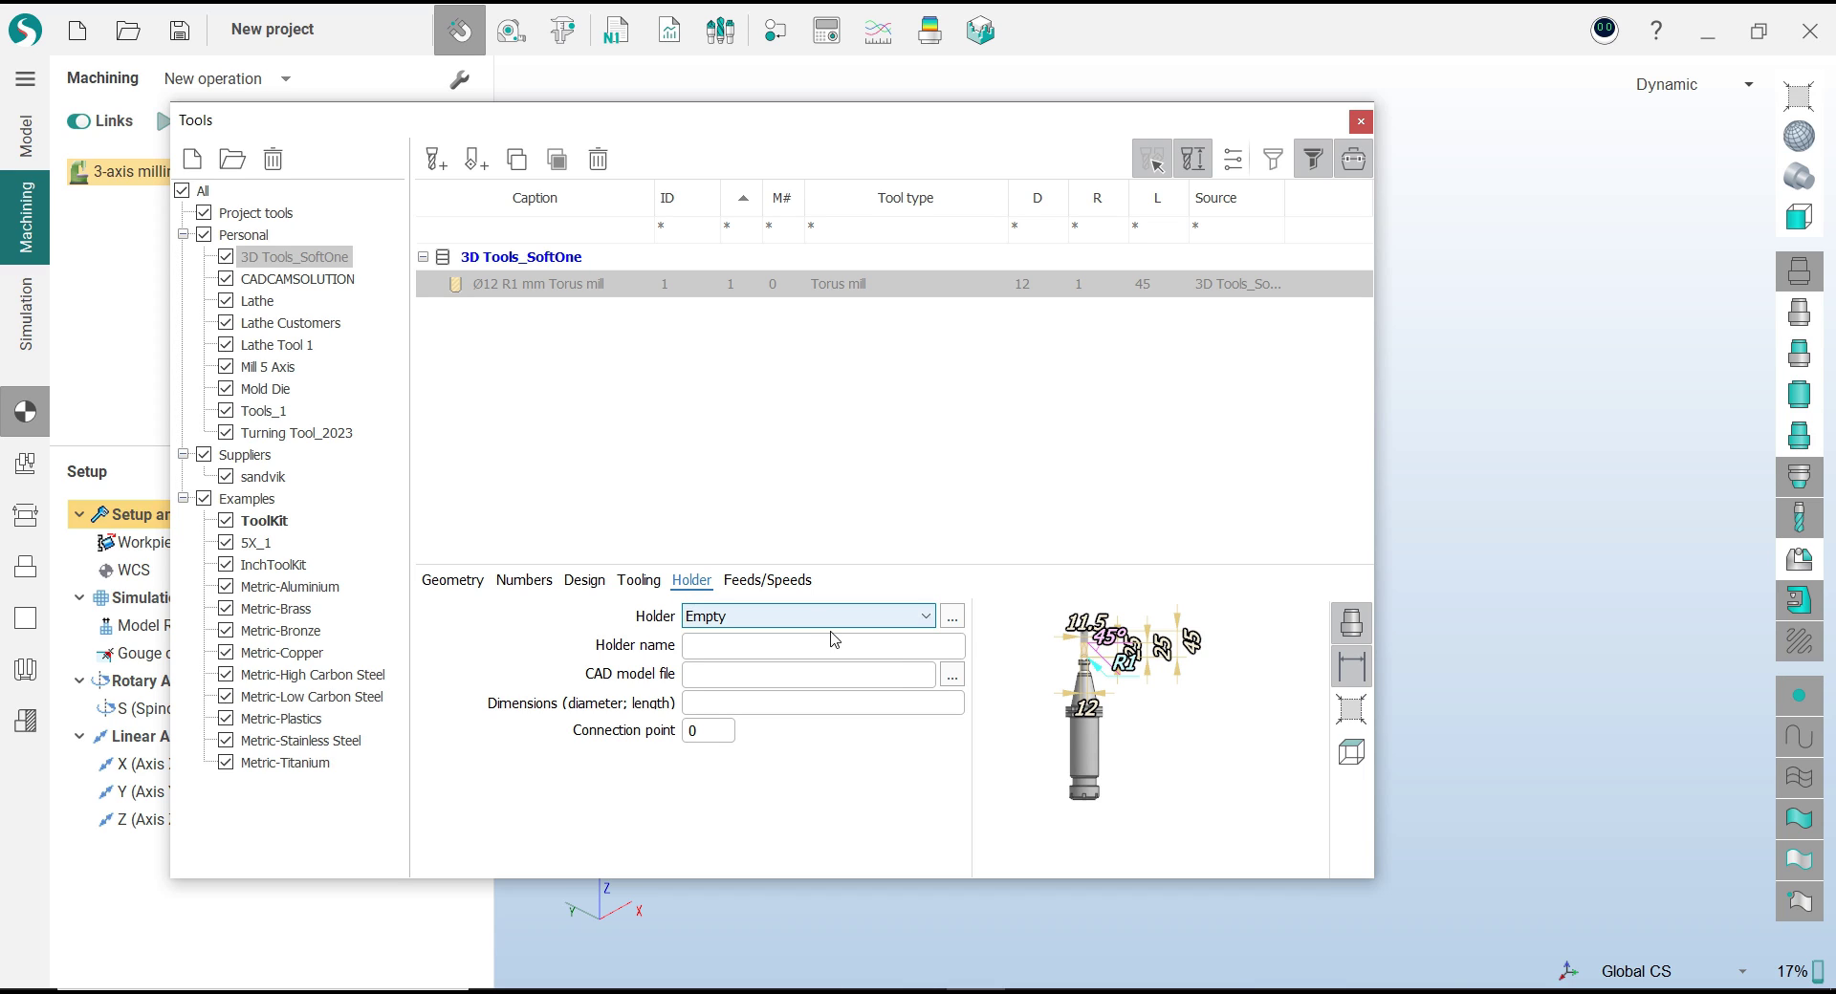
pyautogui.click(953, 677)
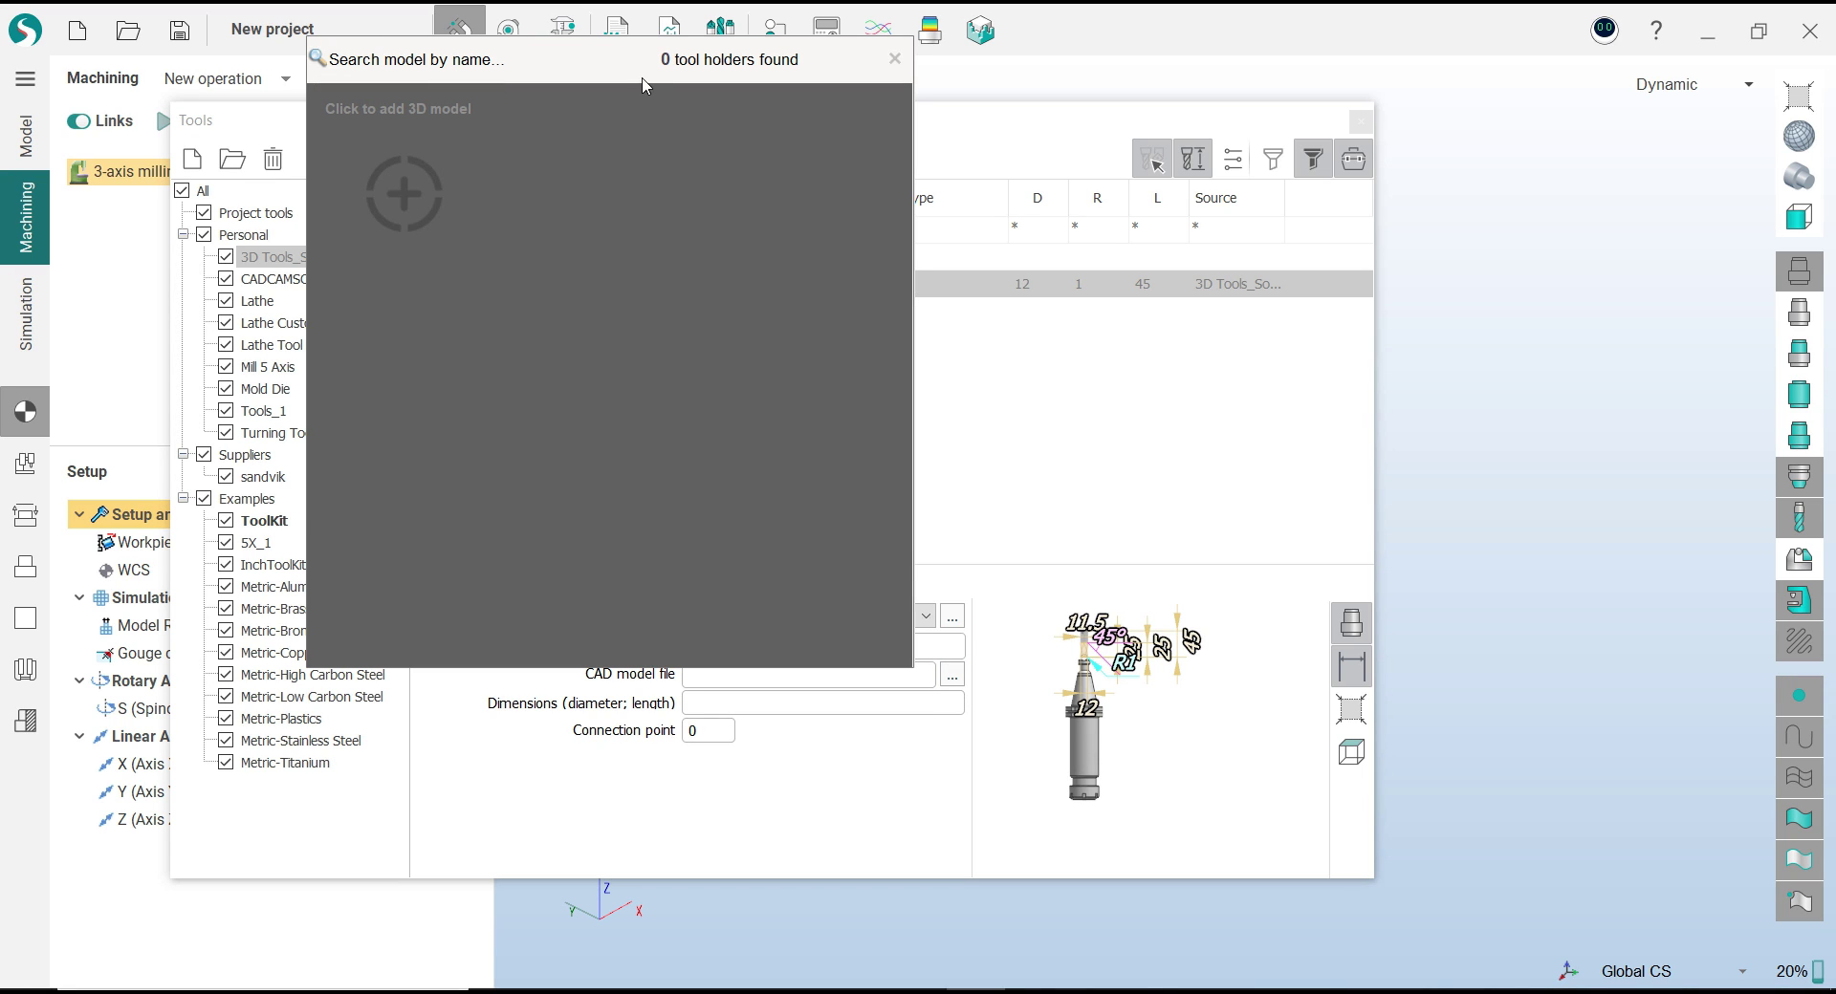
pyautogui.moveTo(640, 80)
pyautogui.mouseDown()
pyautogui.moveTo(682, 94)
pyautogui.moveTo(751, 208)
pyautogui.mouseUp()
pyautogui.click(1003, 131)
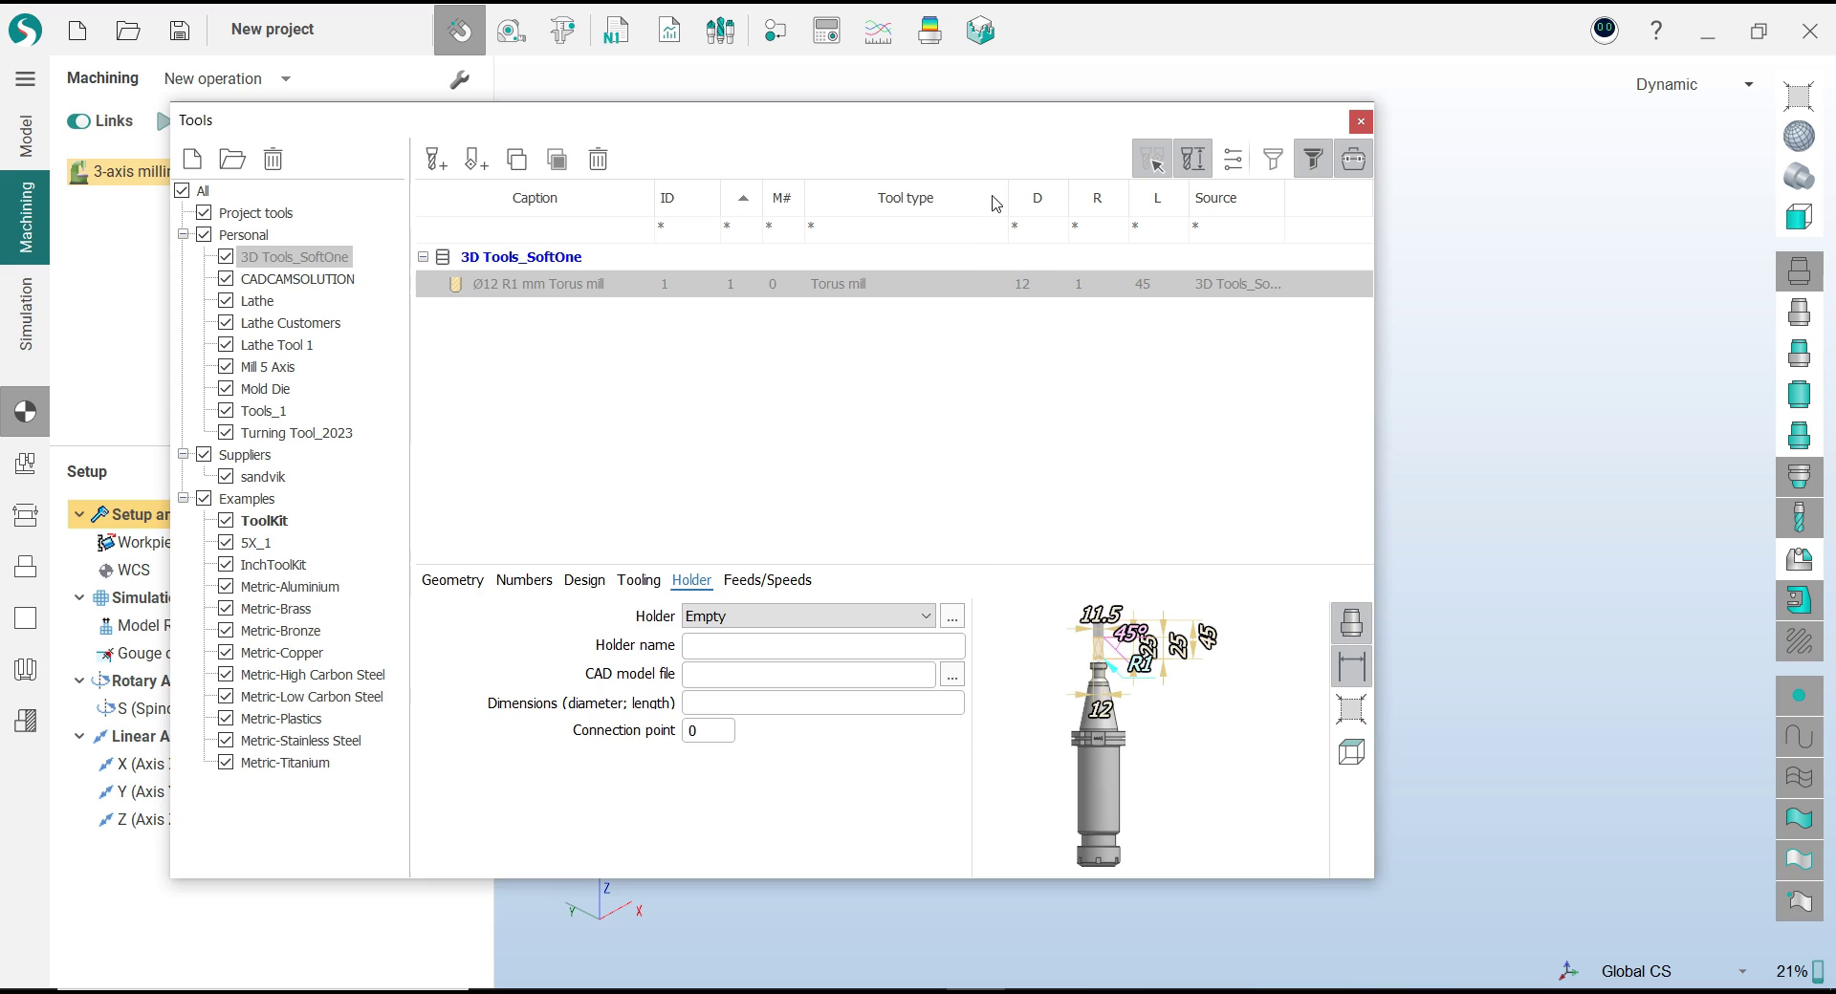
pyautogui.click(918, 621)
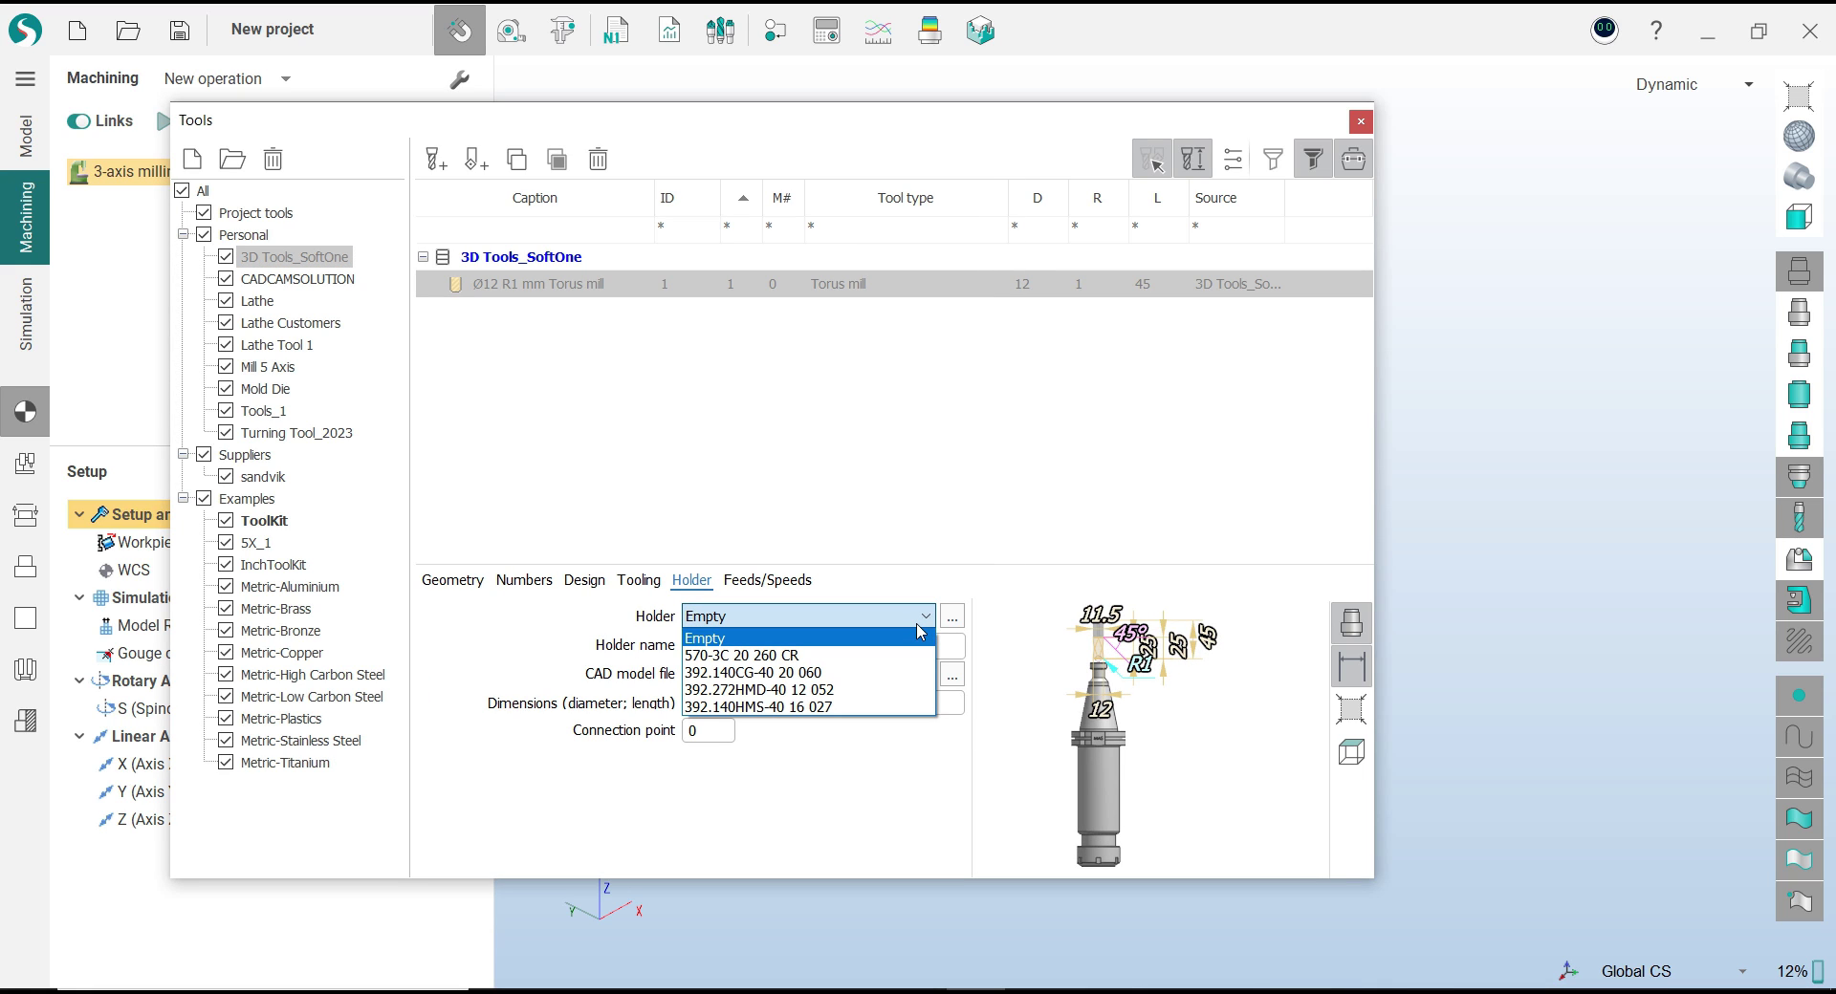
pyautogui.click(1010, 618)
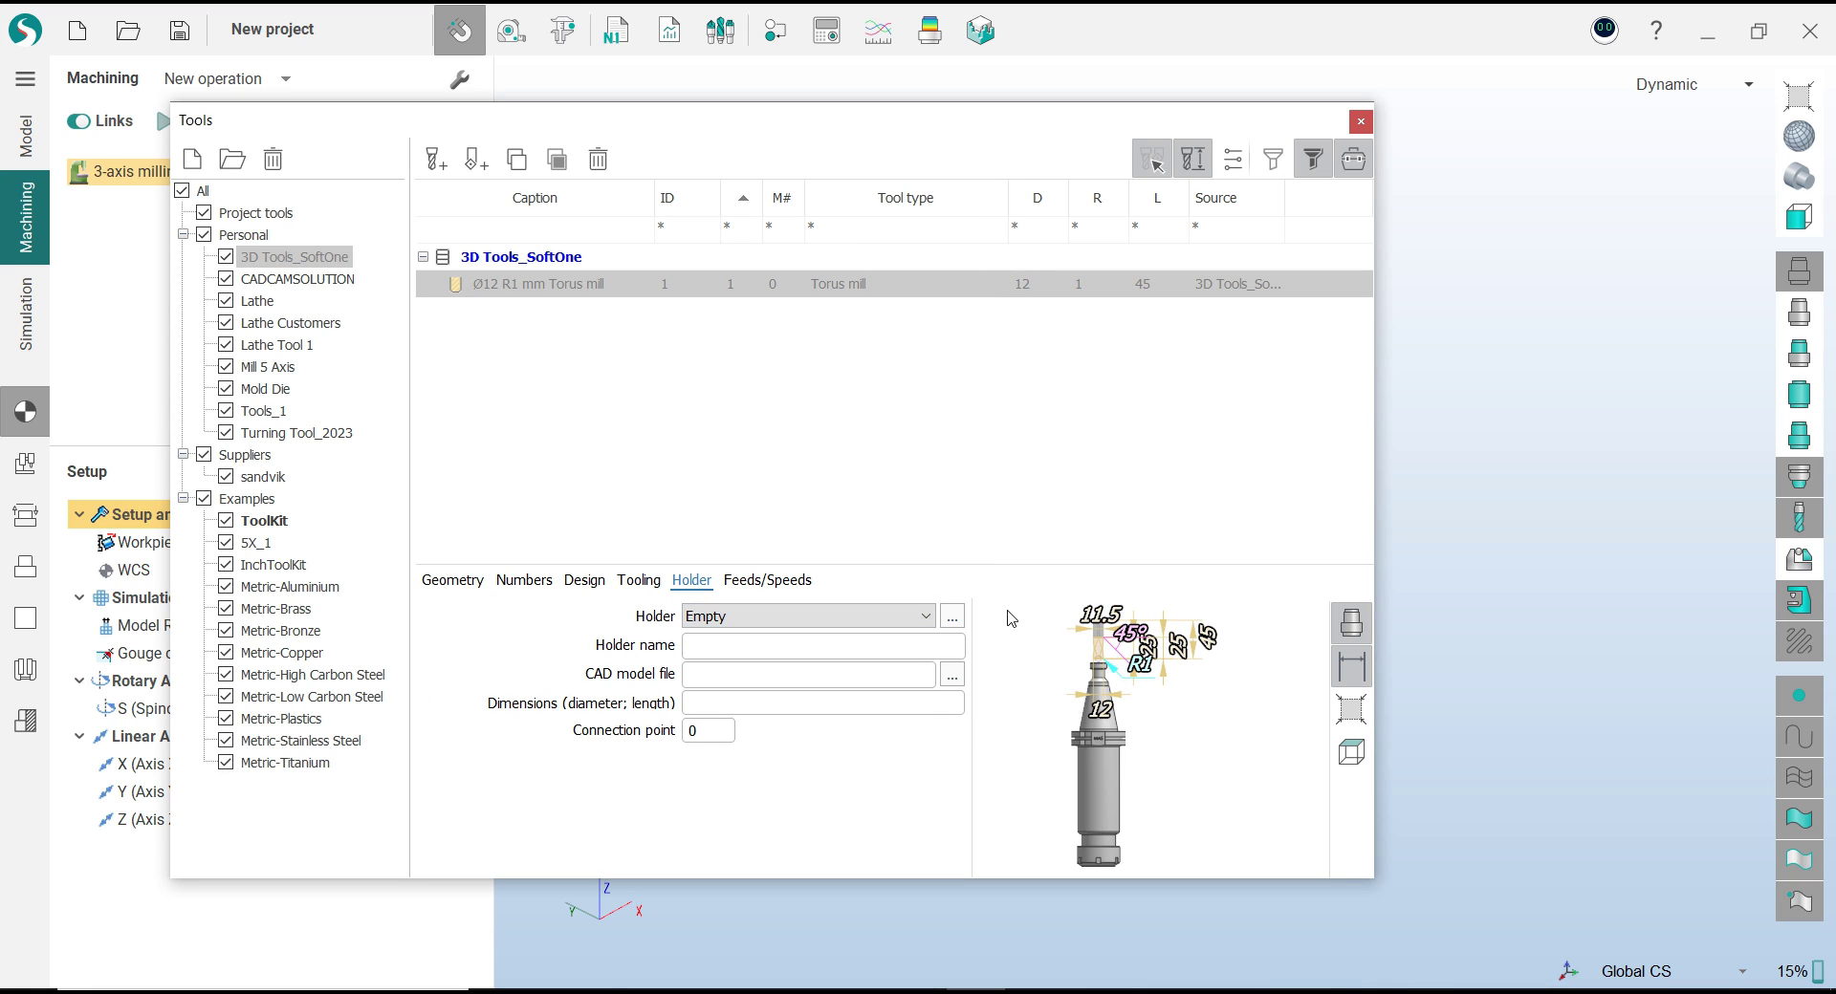
# Try adding a holder 3D model file, then cancel so the holder stays Empty
pyautogui.click(956, 680)
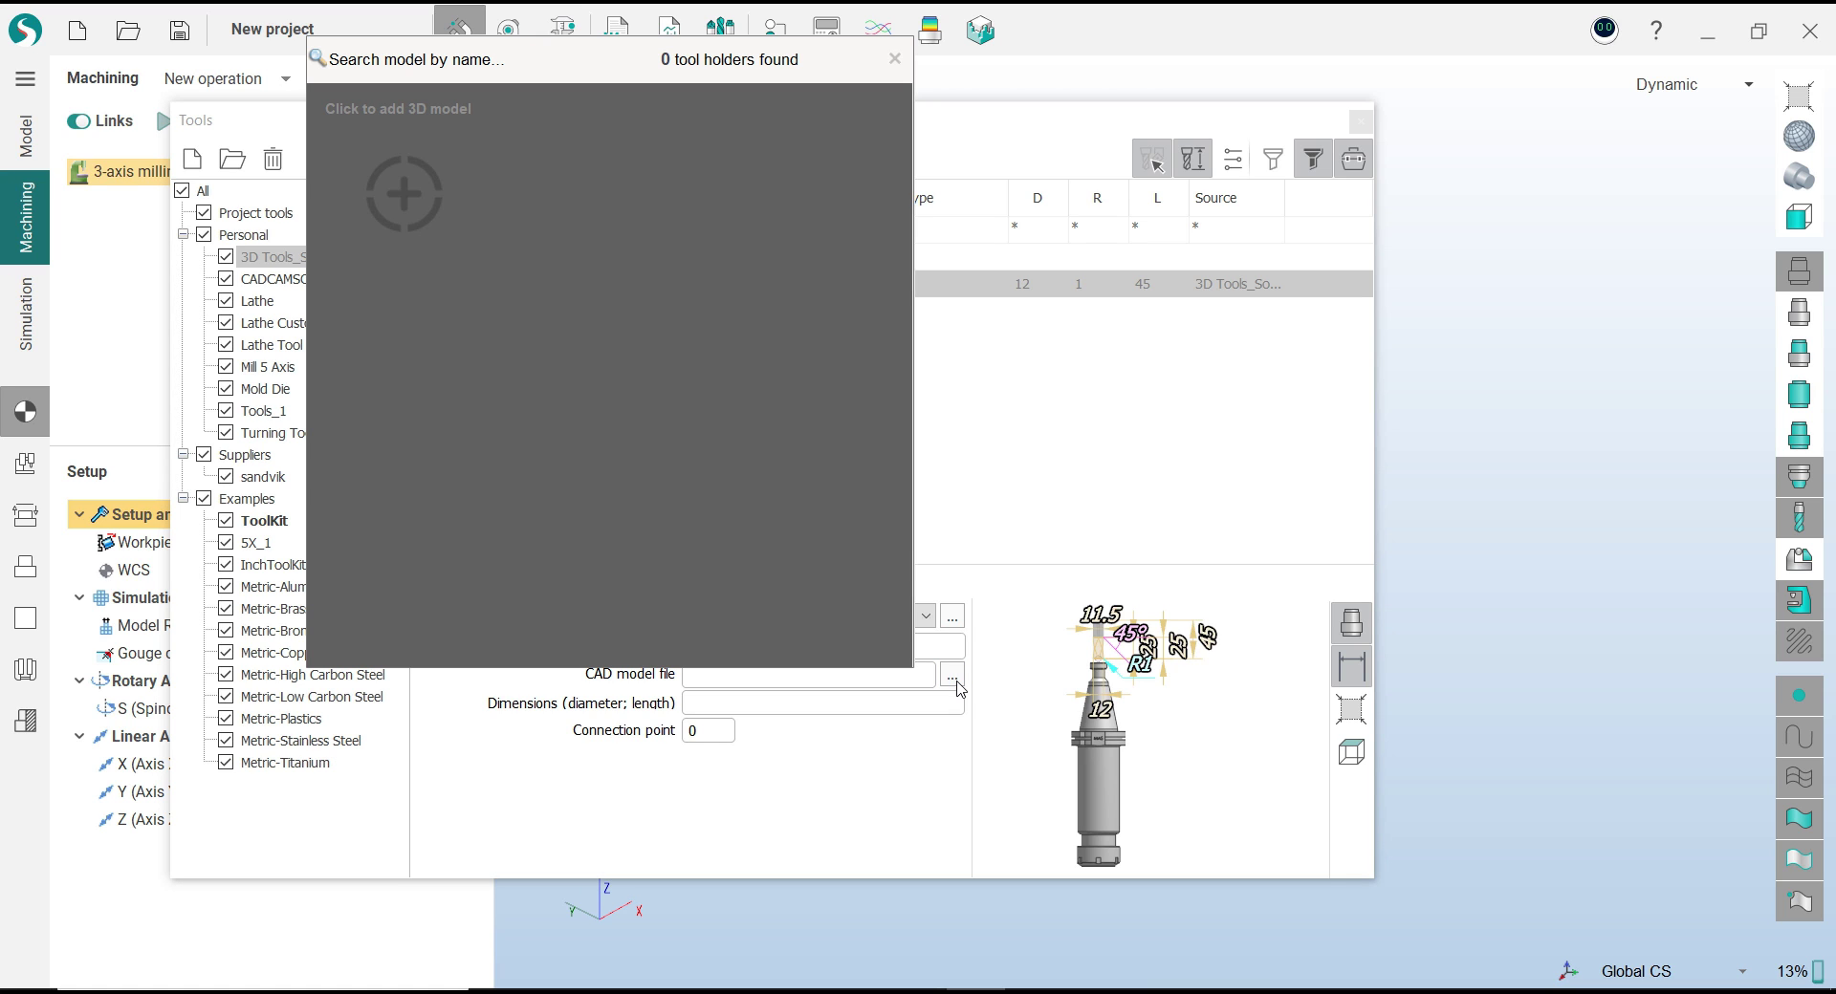
pyautogui.click(411, 204)
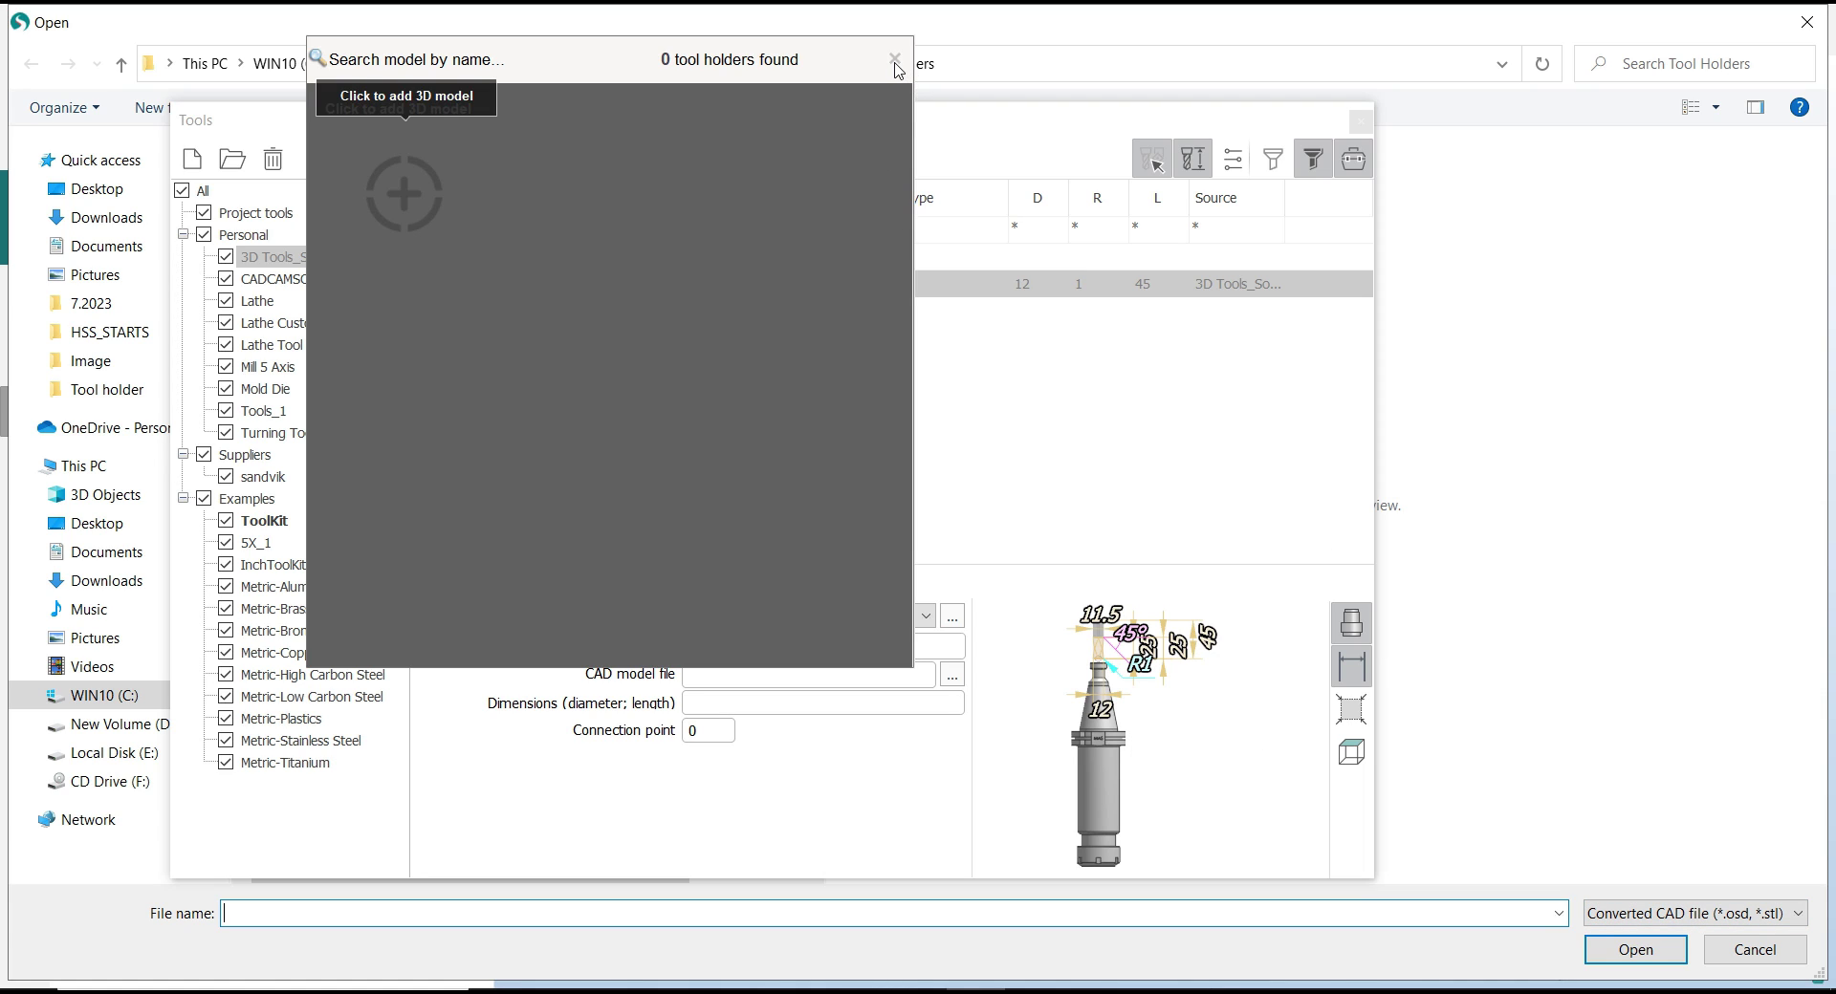
pyautogui.click(1754, 949)
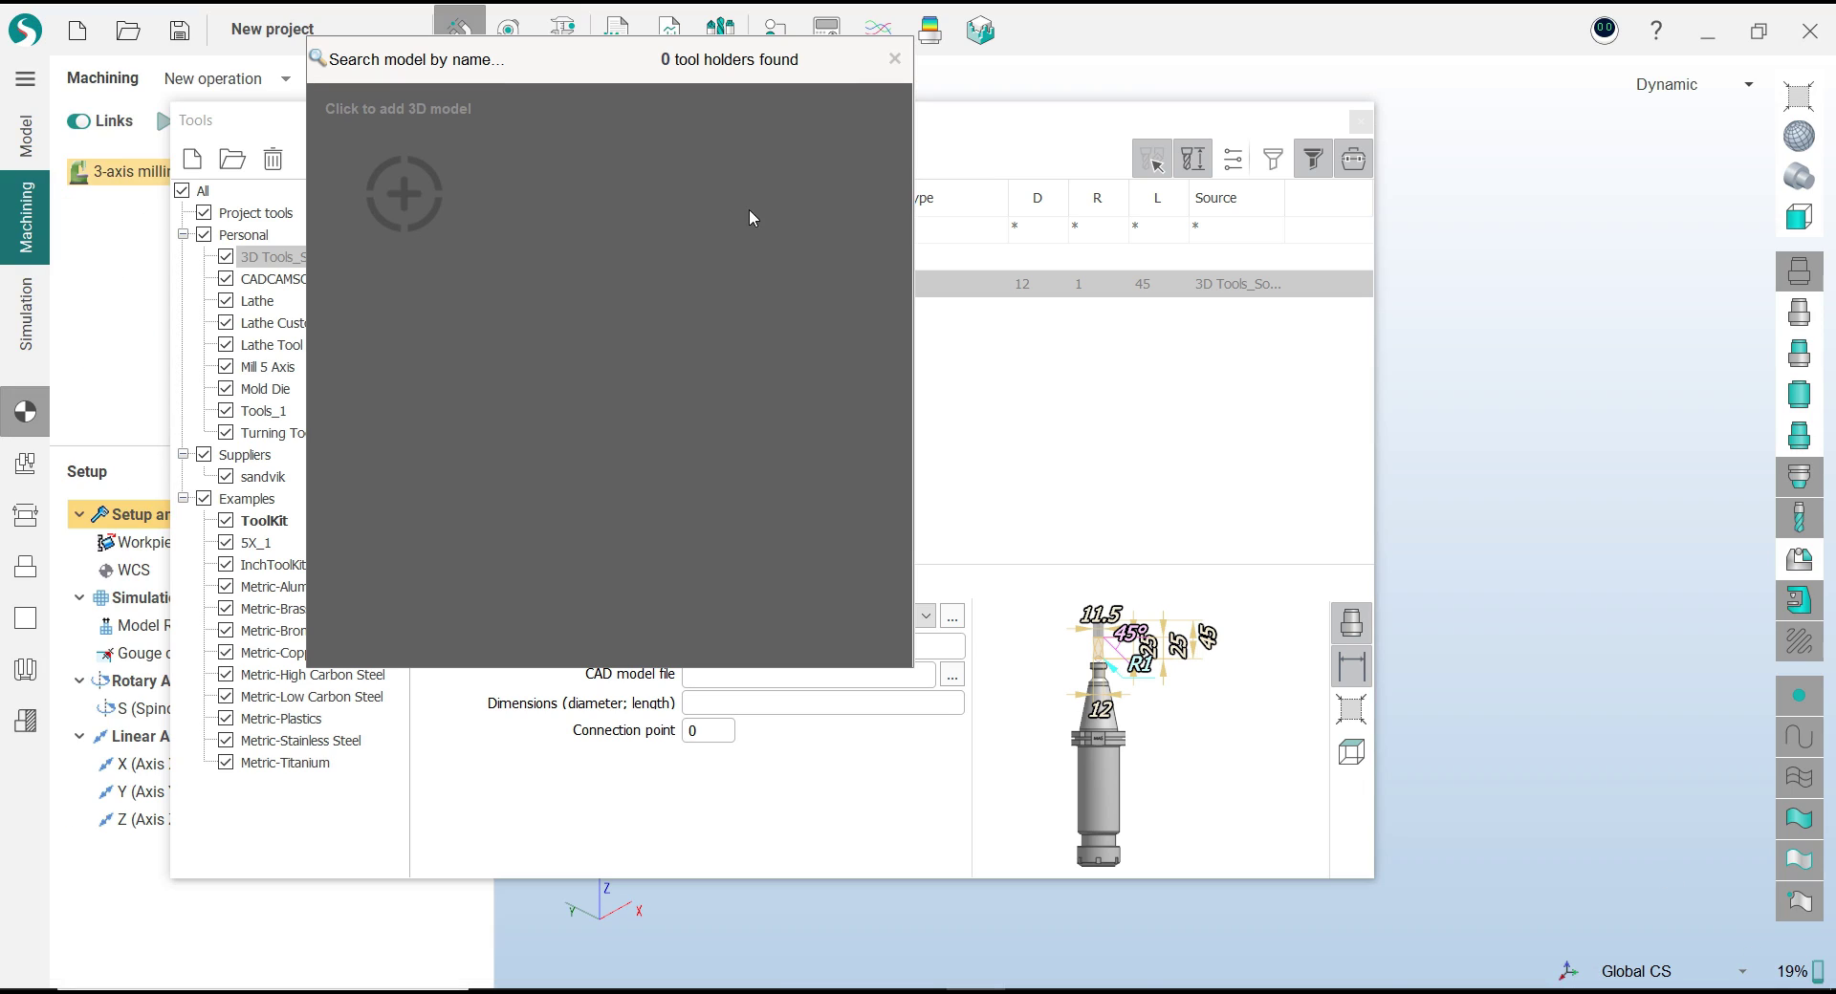
pyautogui.click(894, 60)
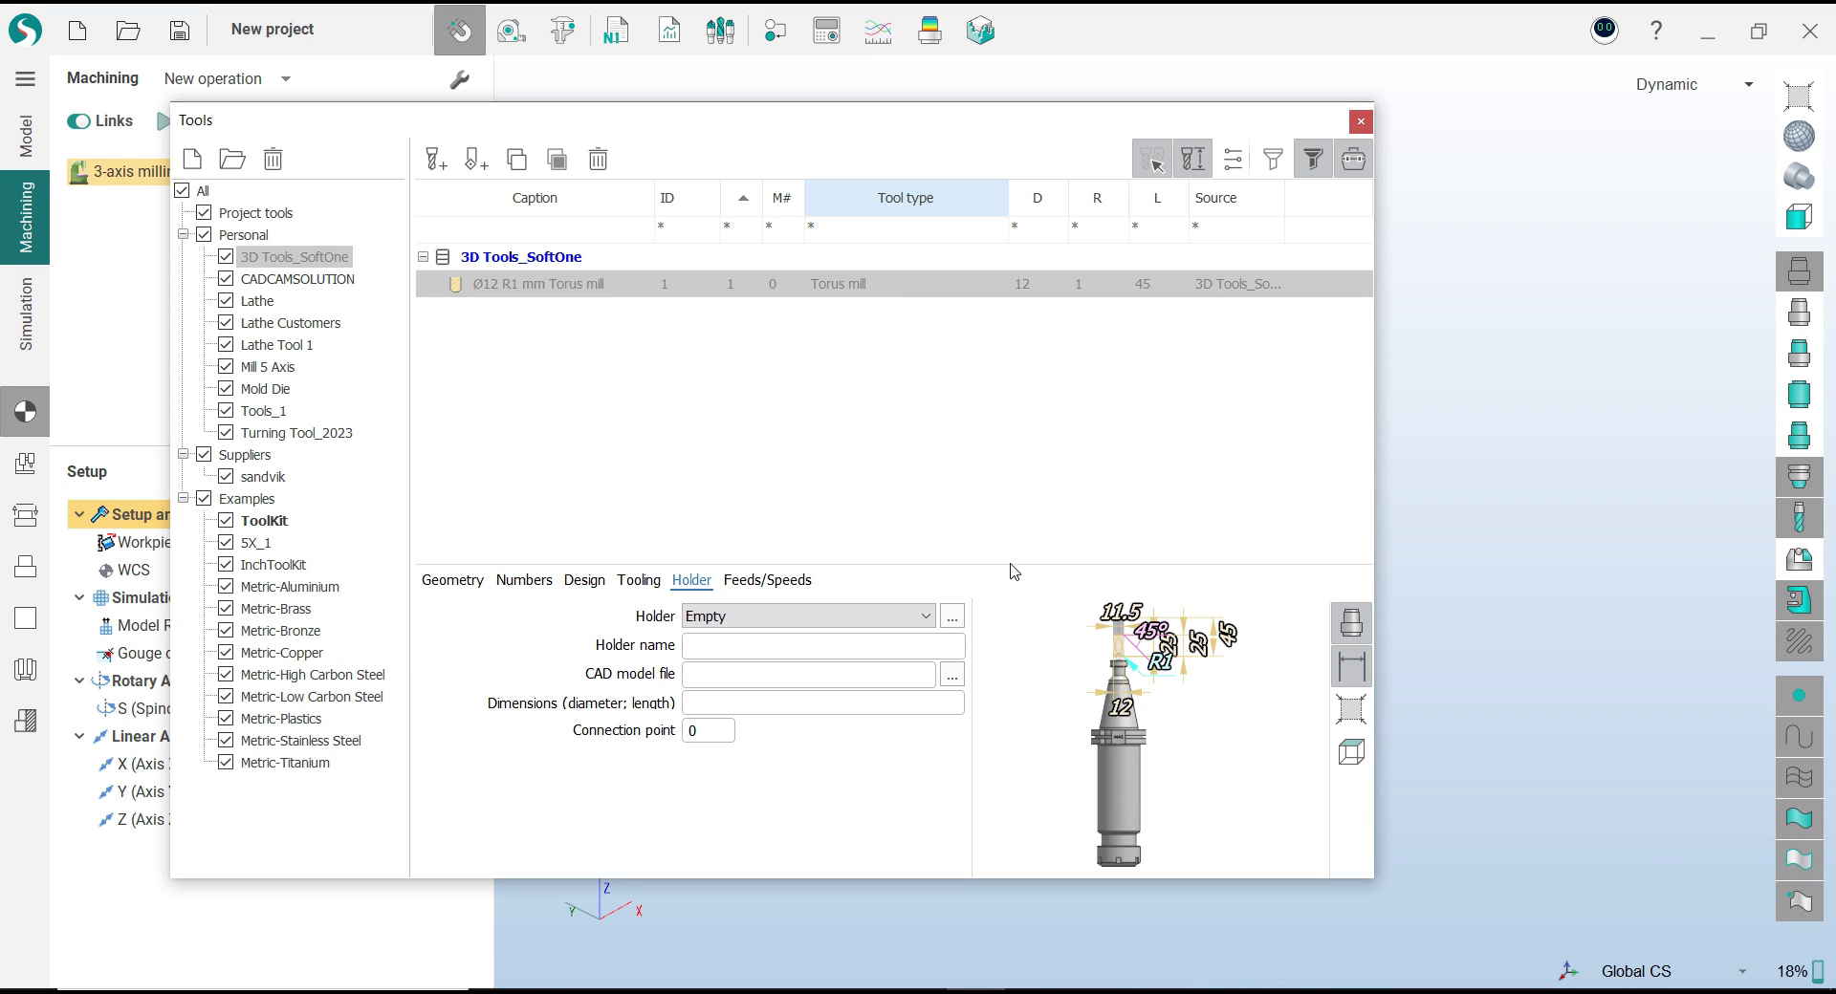
pyautogui.click(951, 619)
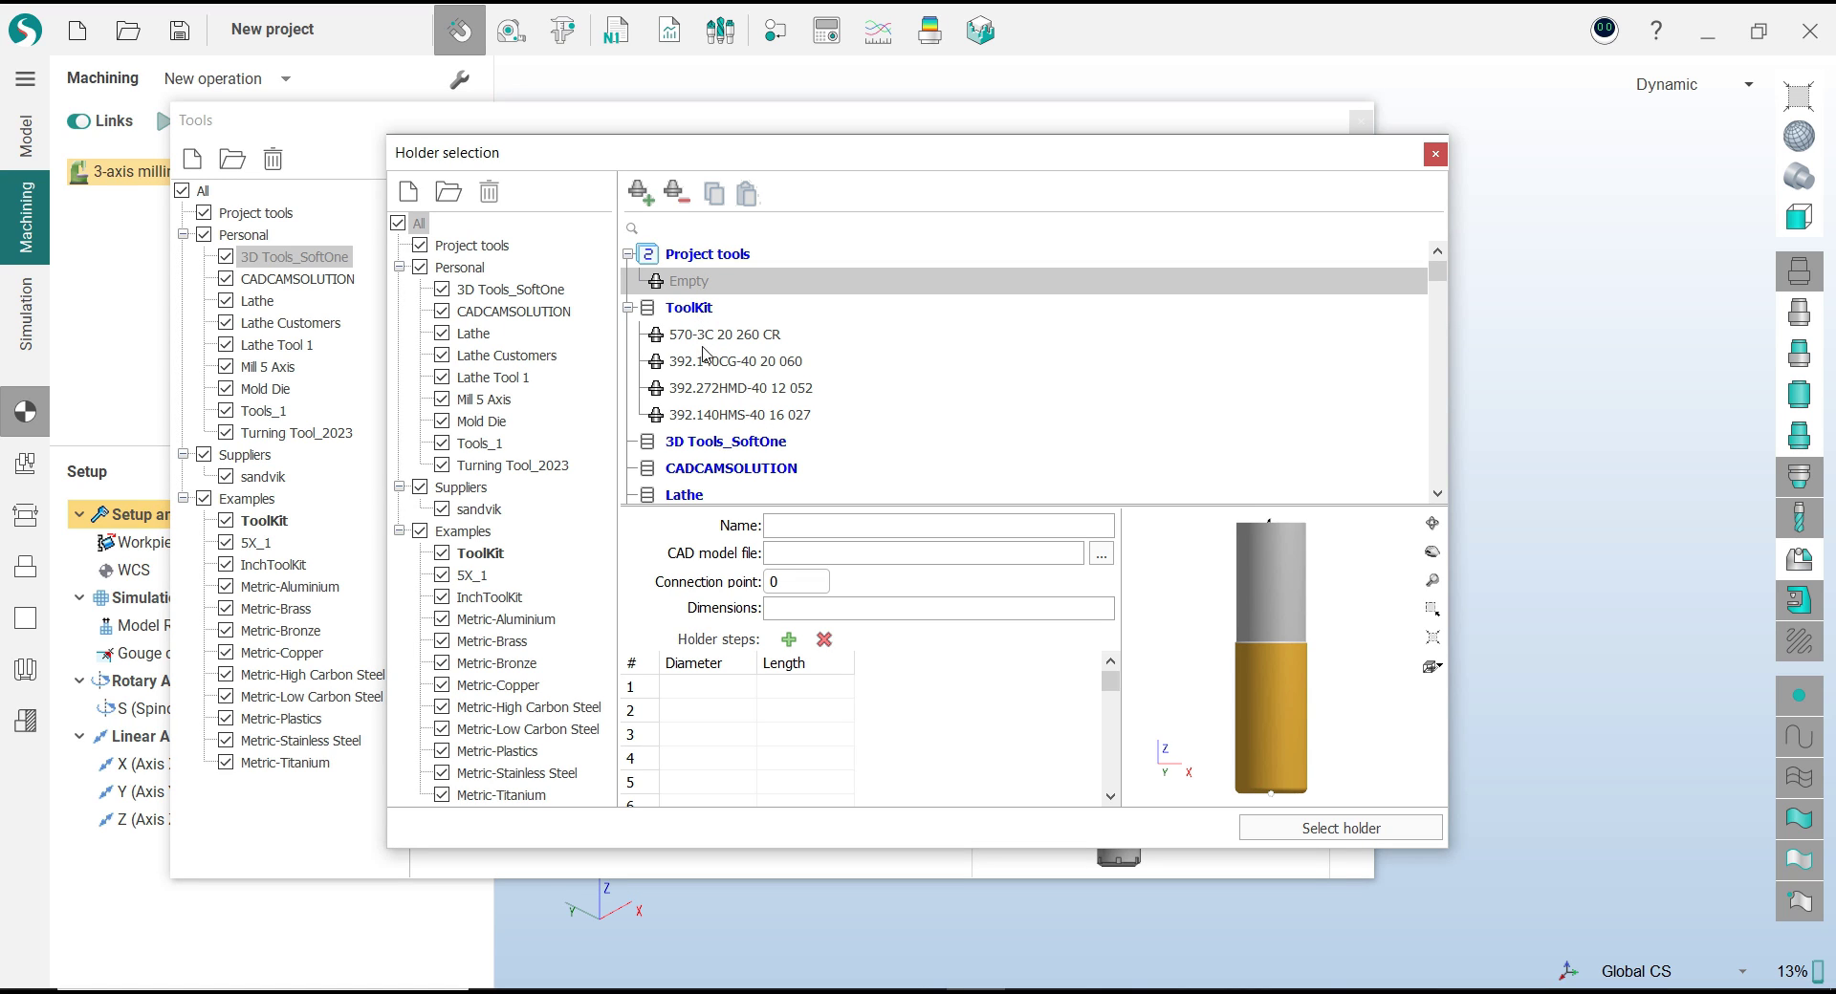
pyautogui.scroll(-1, 763, 471)
pyautogui.scroll(-2, 764, 470)
pyautogui.scroll(-1, 763, 470)
pyautogui.scroll(-1, 764, 470)
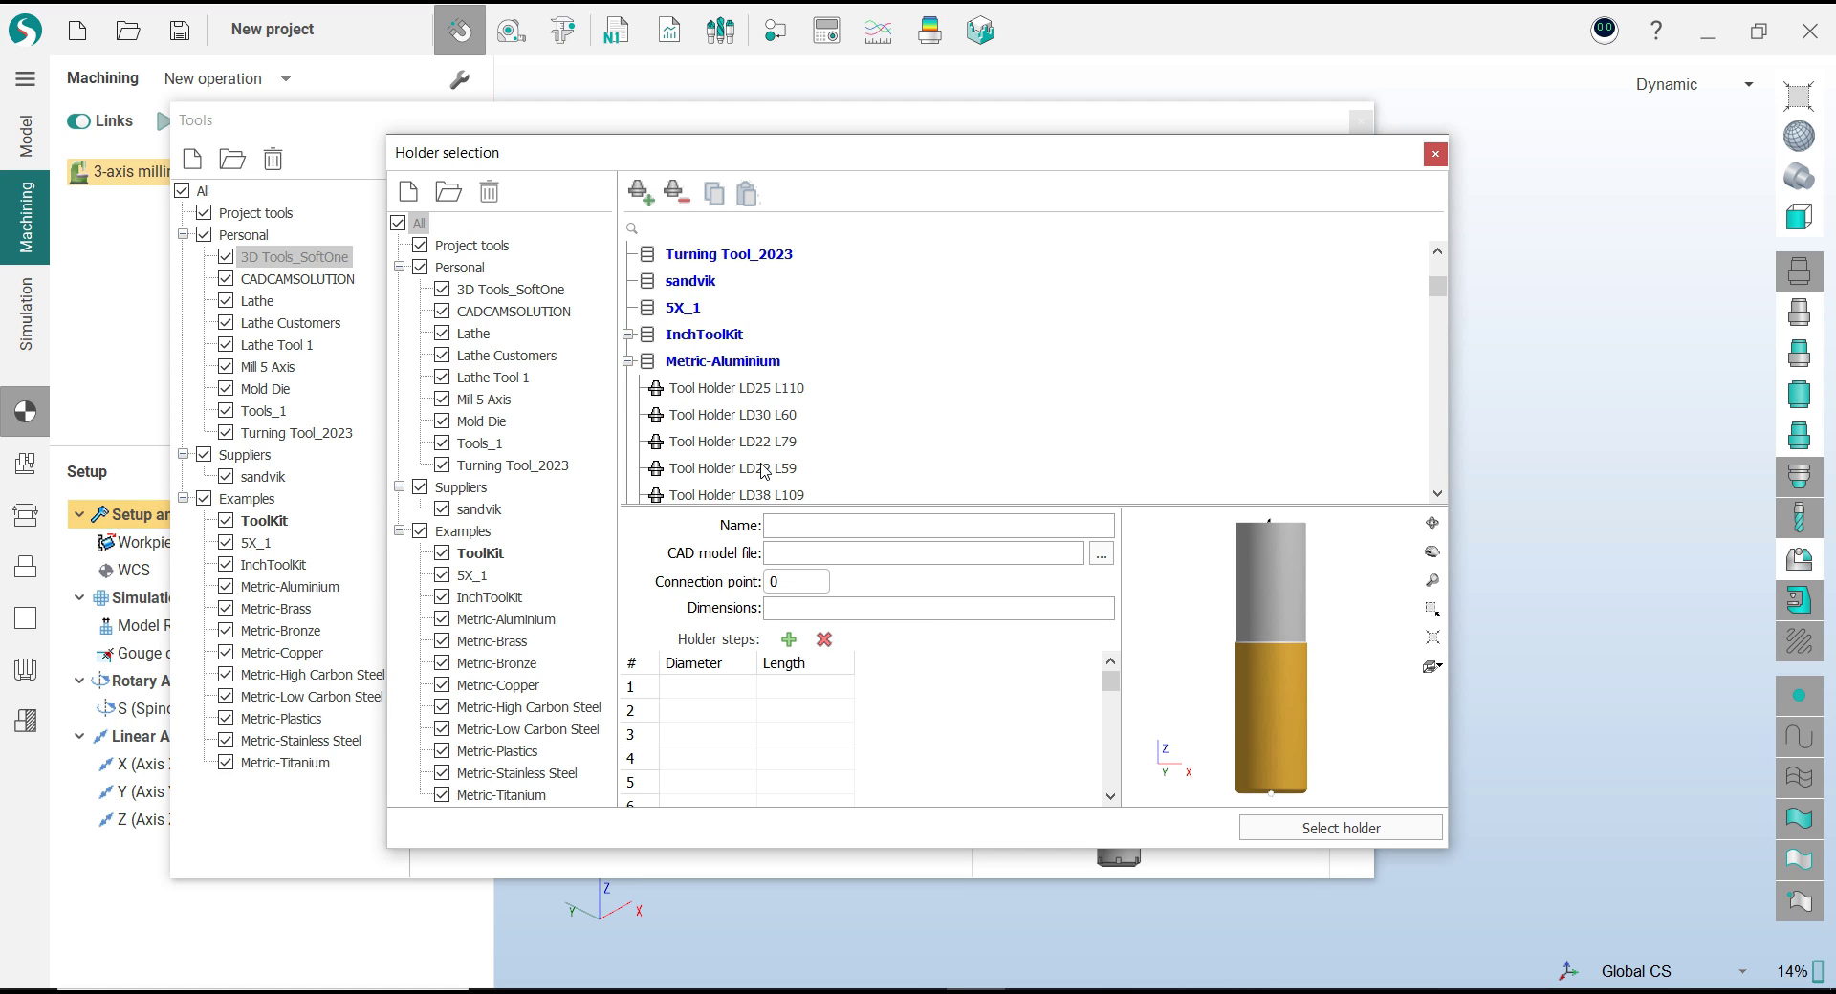
pyautogui.scroll(3, 764, 471)
pyautogui.scroll(-1, 764, 471)
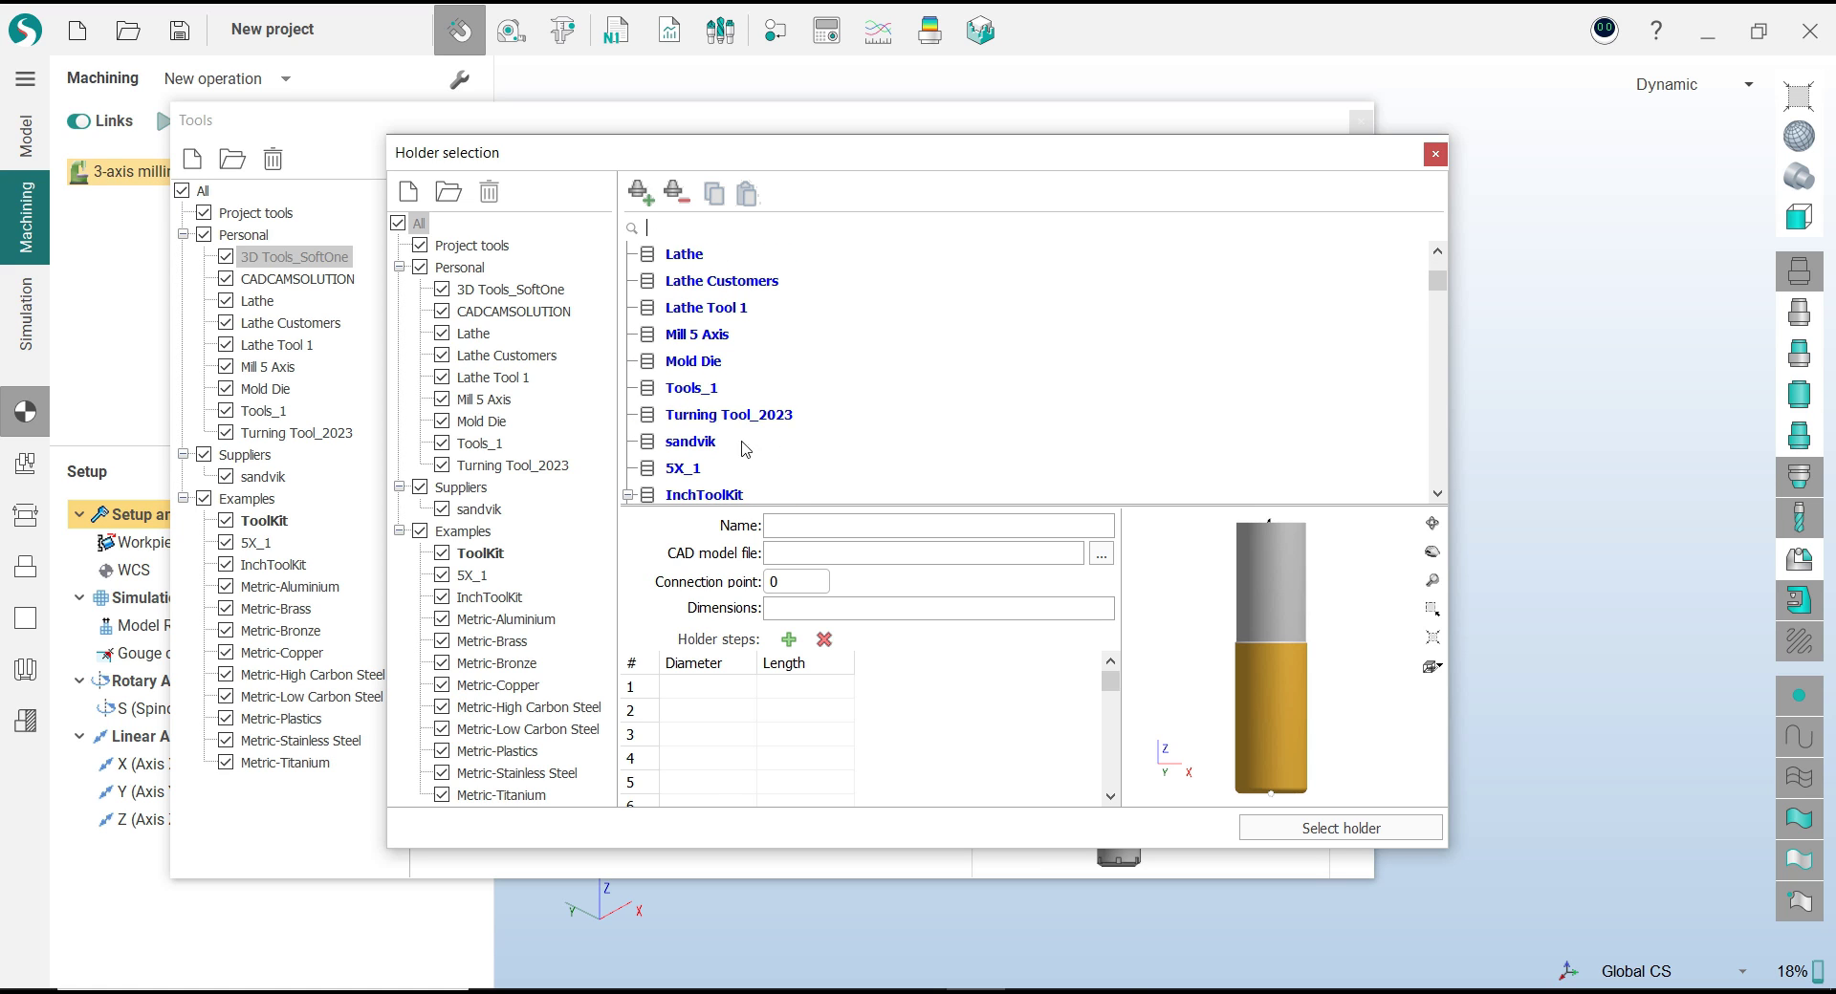
pyautogui.scroll(1, 707, 475)
pyautogui.scroll(1, 707, 475)
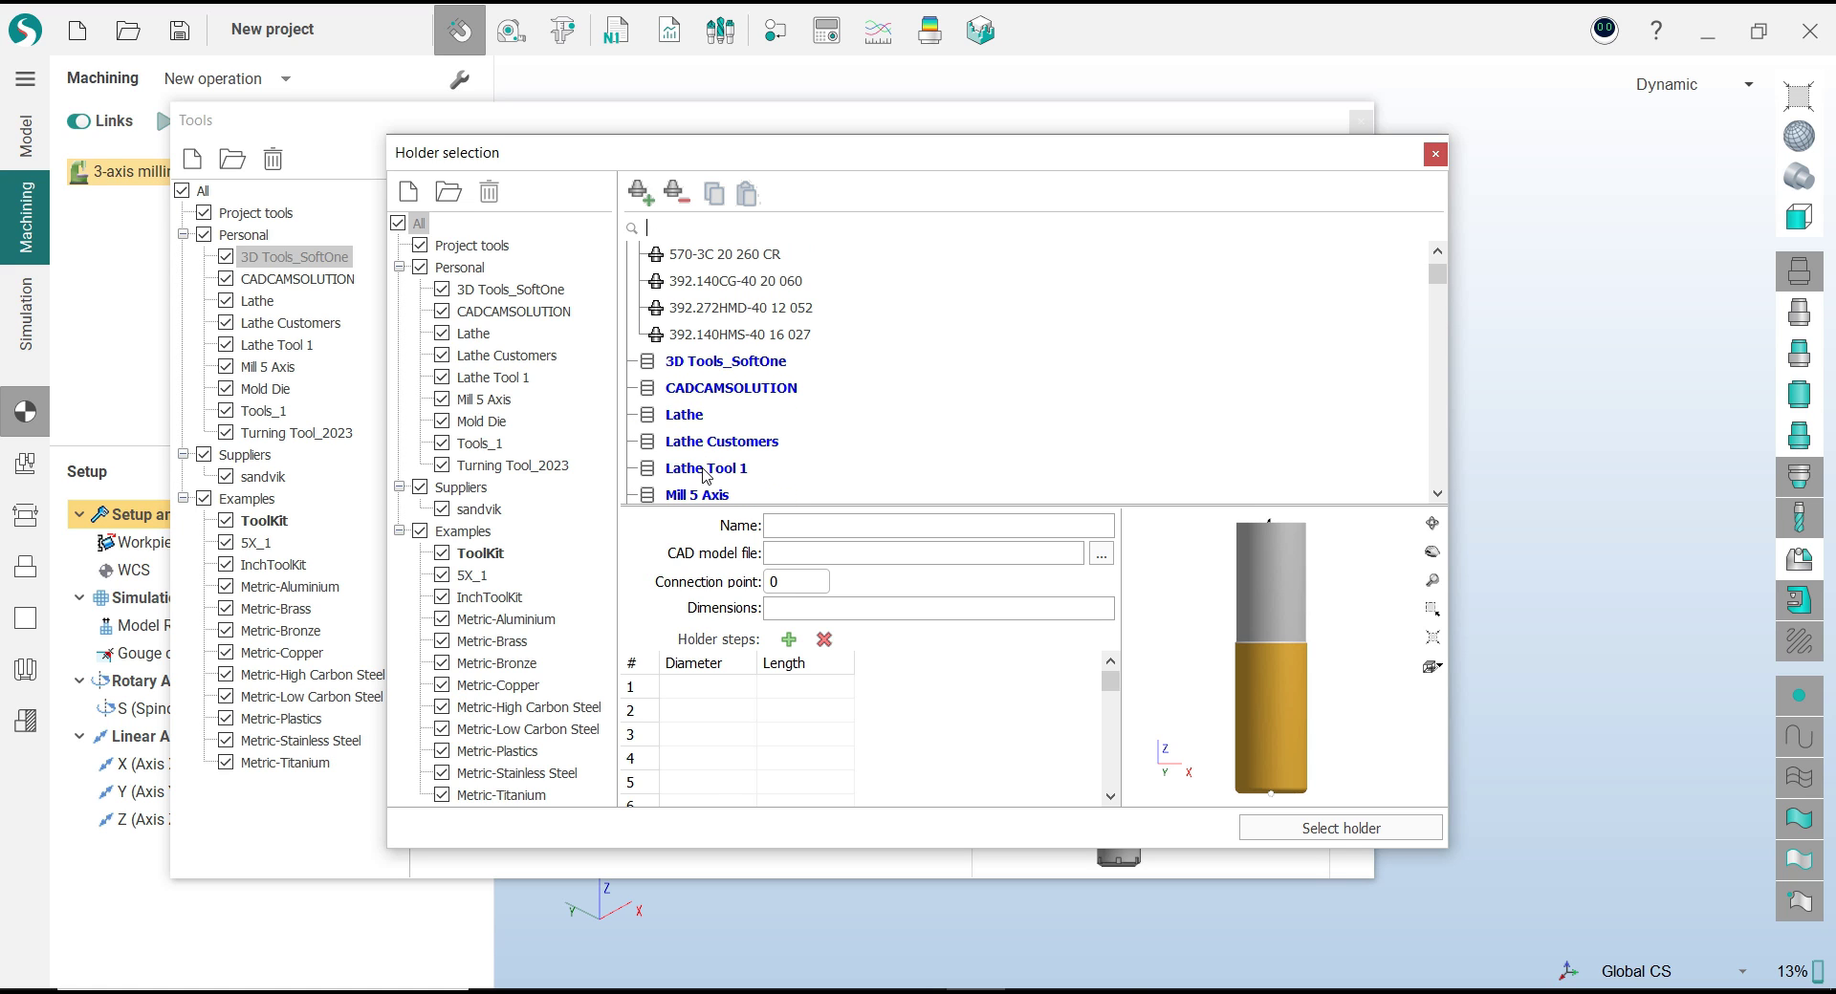
pyautogui.click(713, 363)
pyautogui.click(723, 265)
pyautogui.click(736, 308)
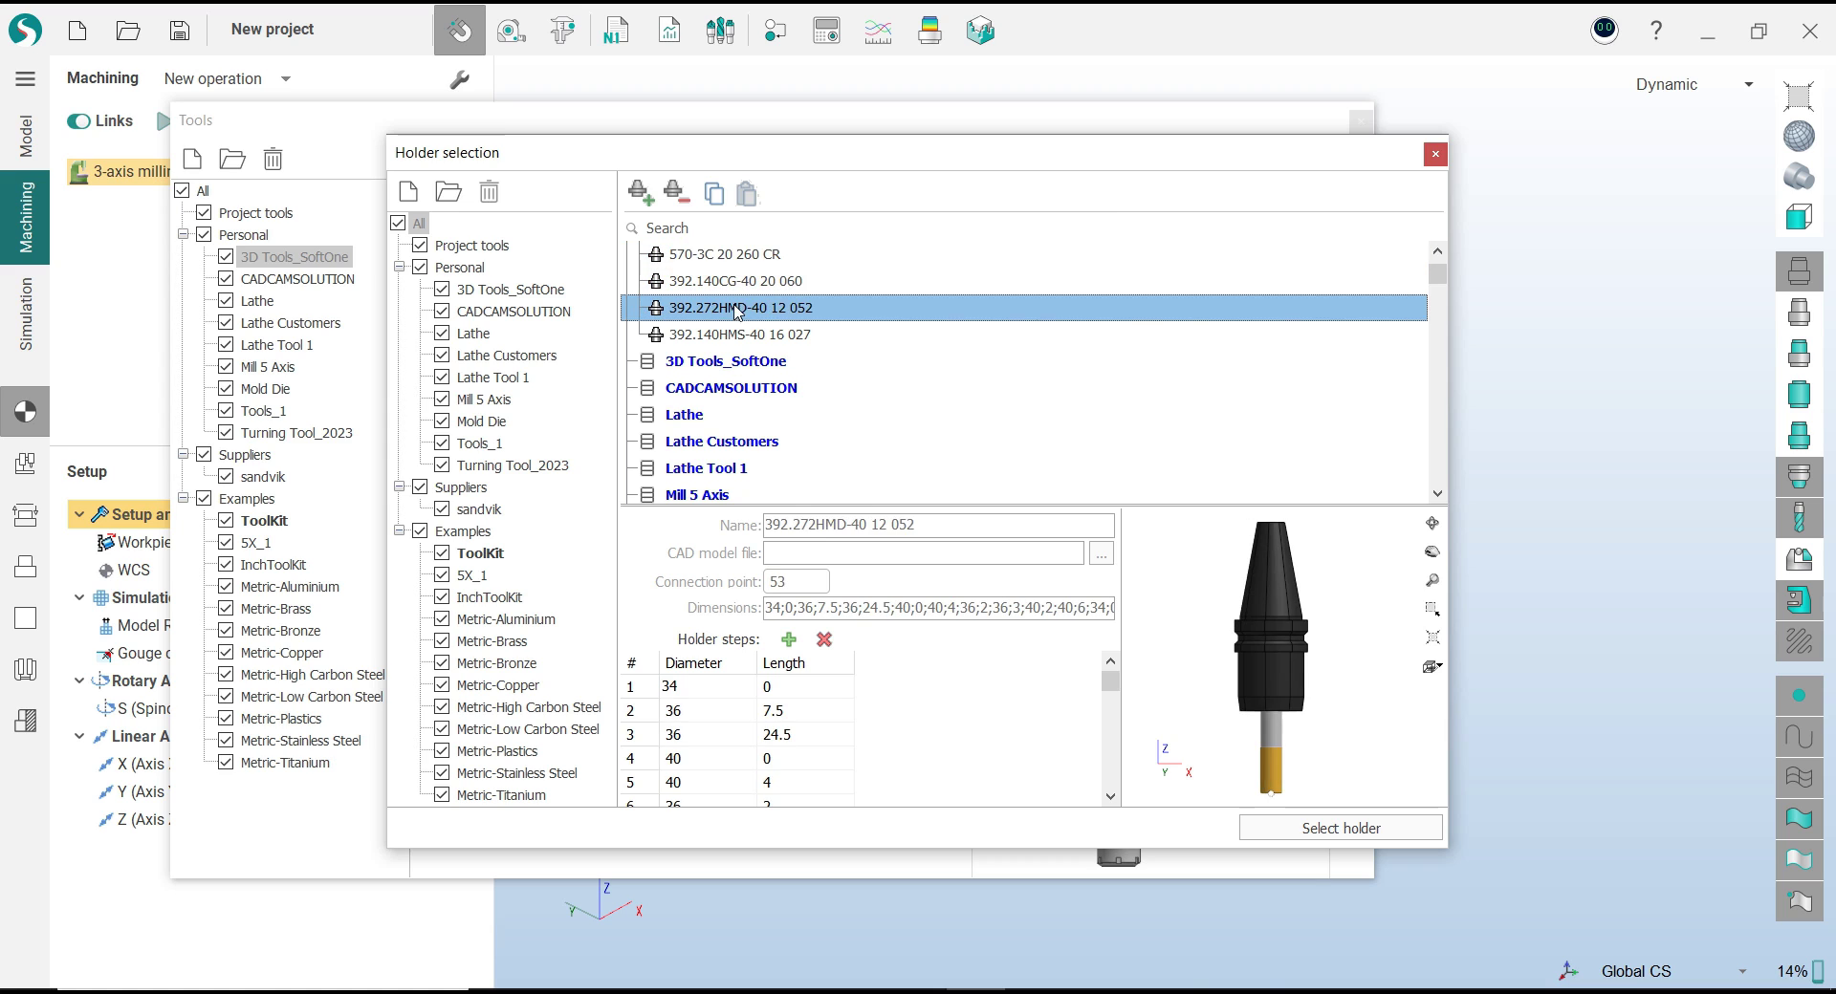
pyautogui.click(744, 335)
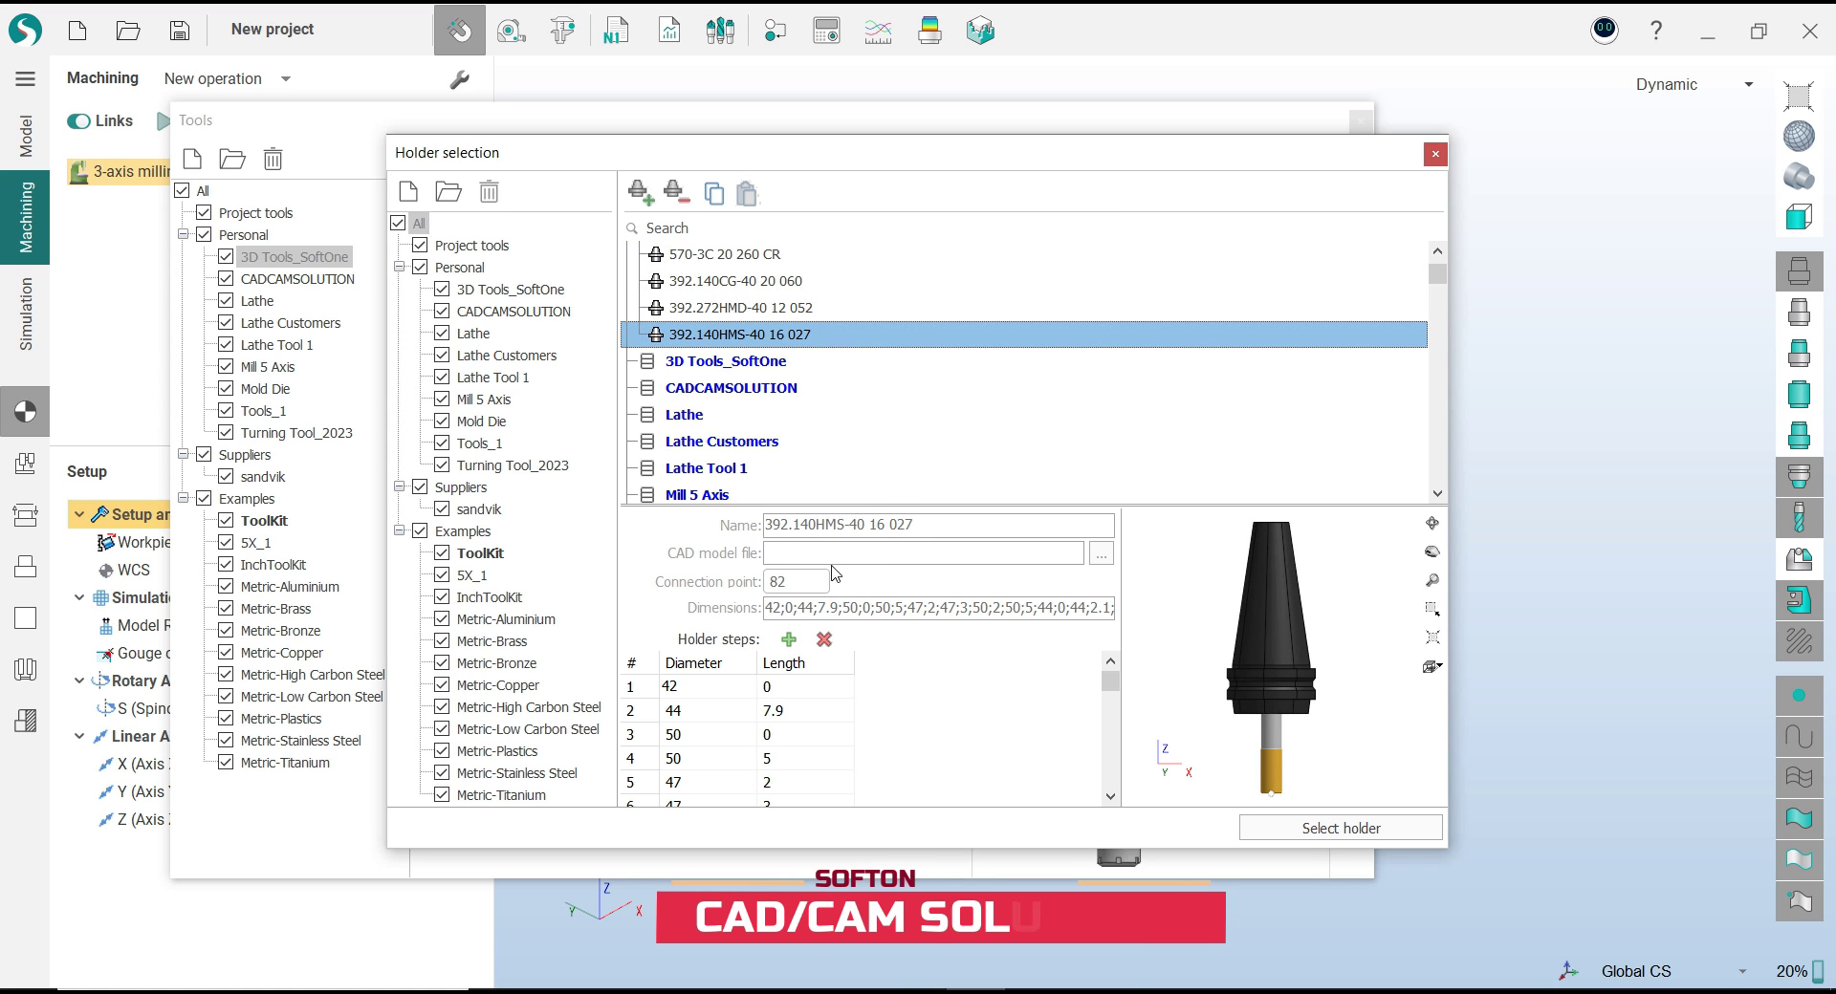
pyautogui.click(1436, 155)
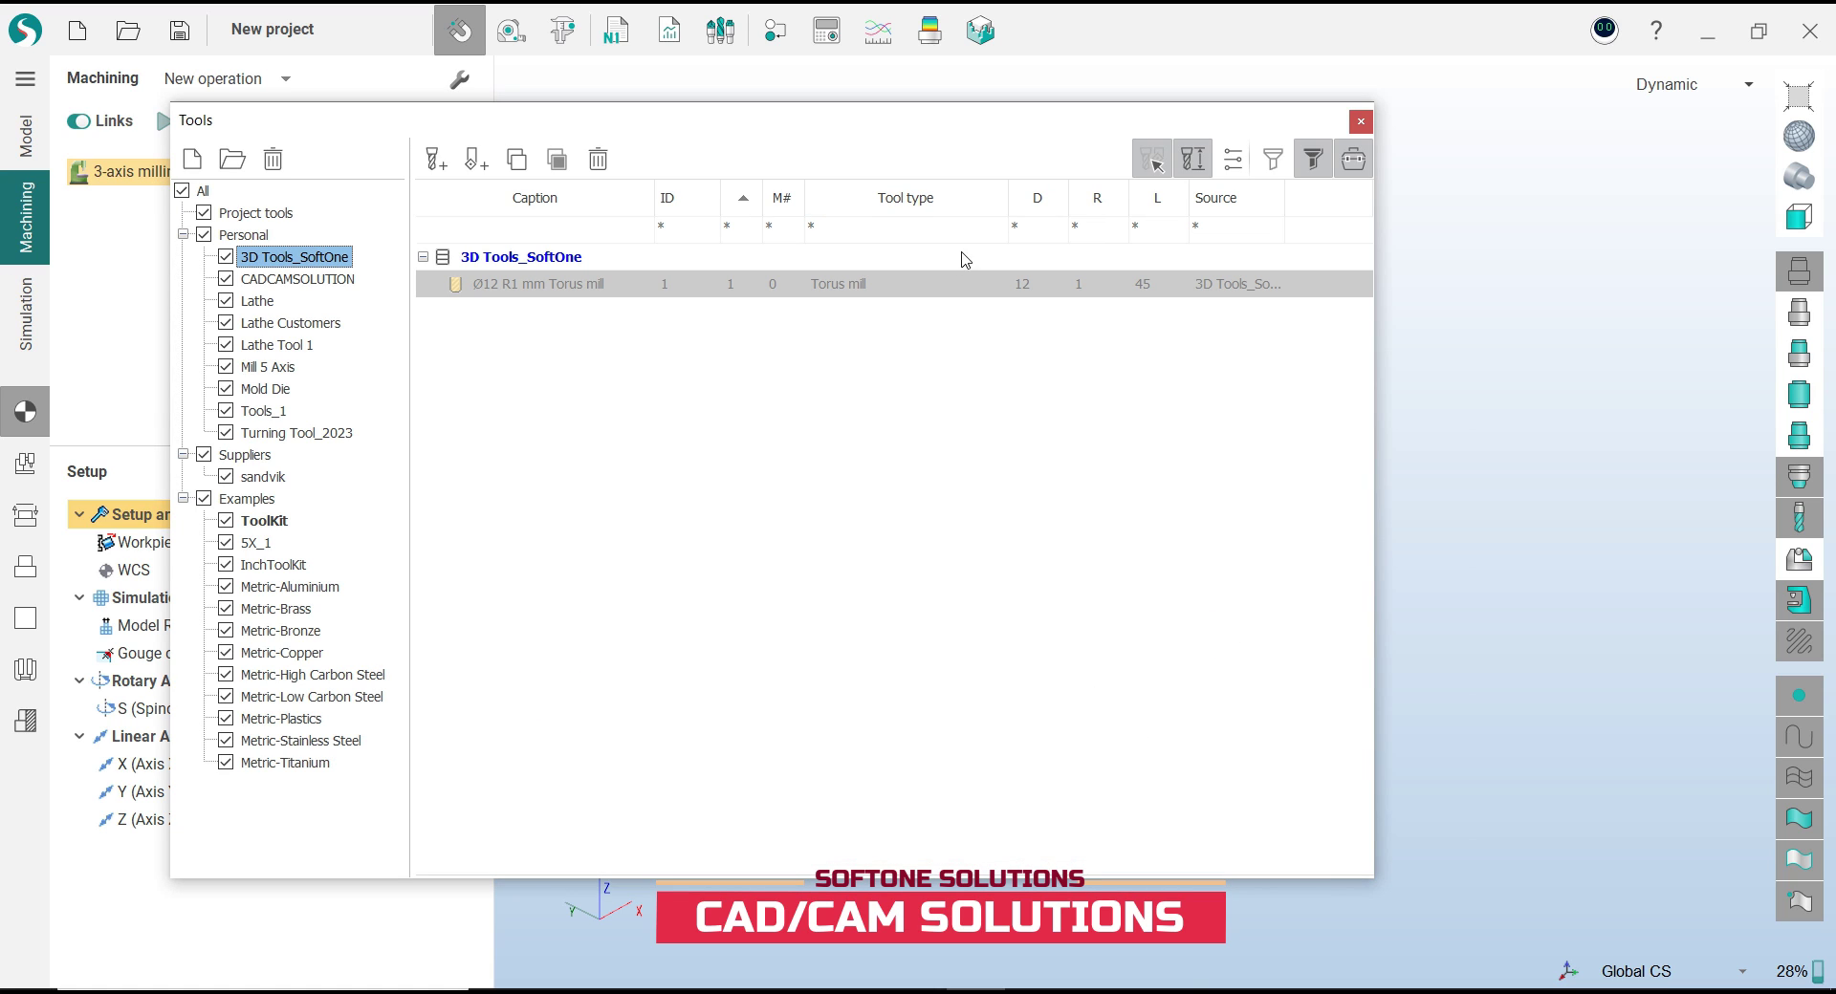
pyautogui.scroll(3, 1154, 719)
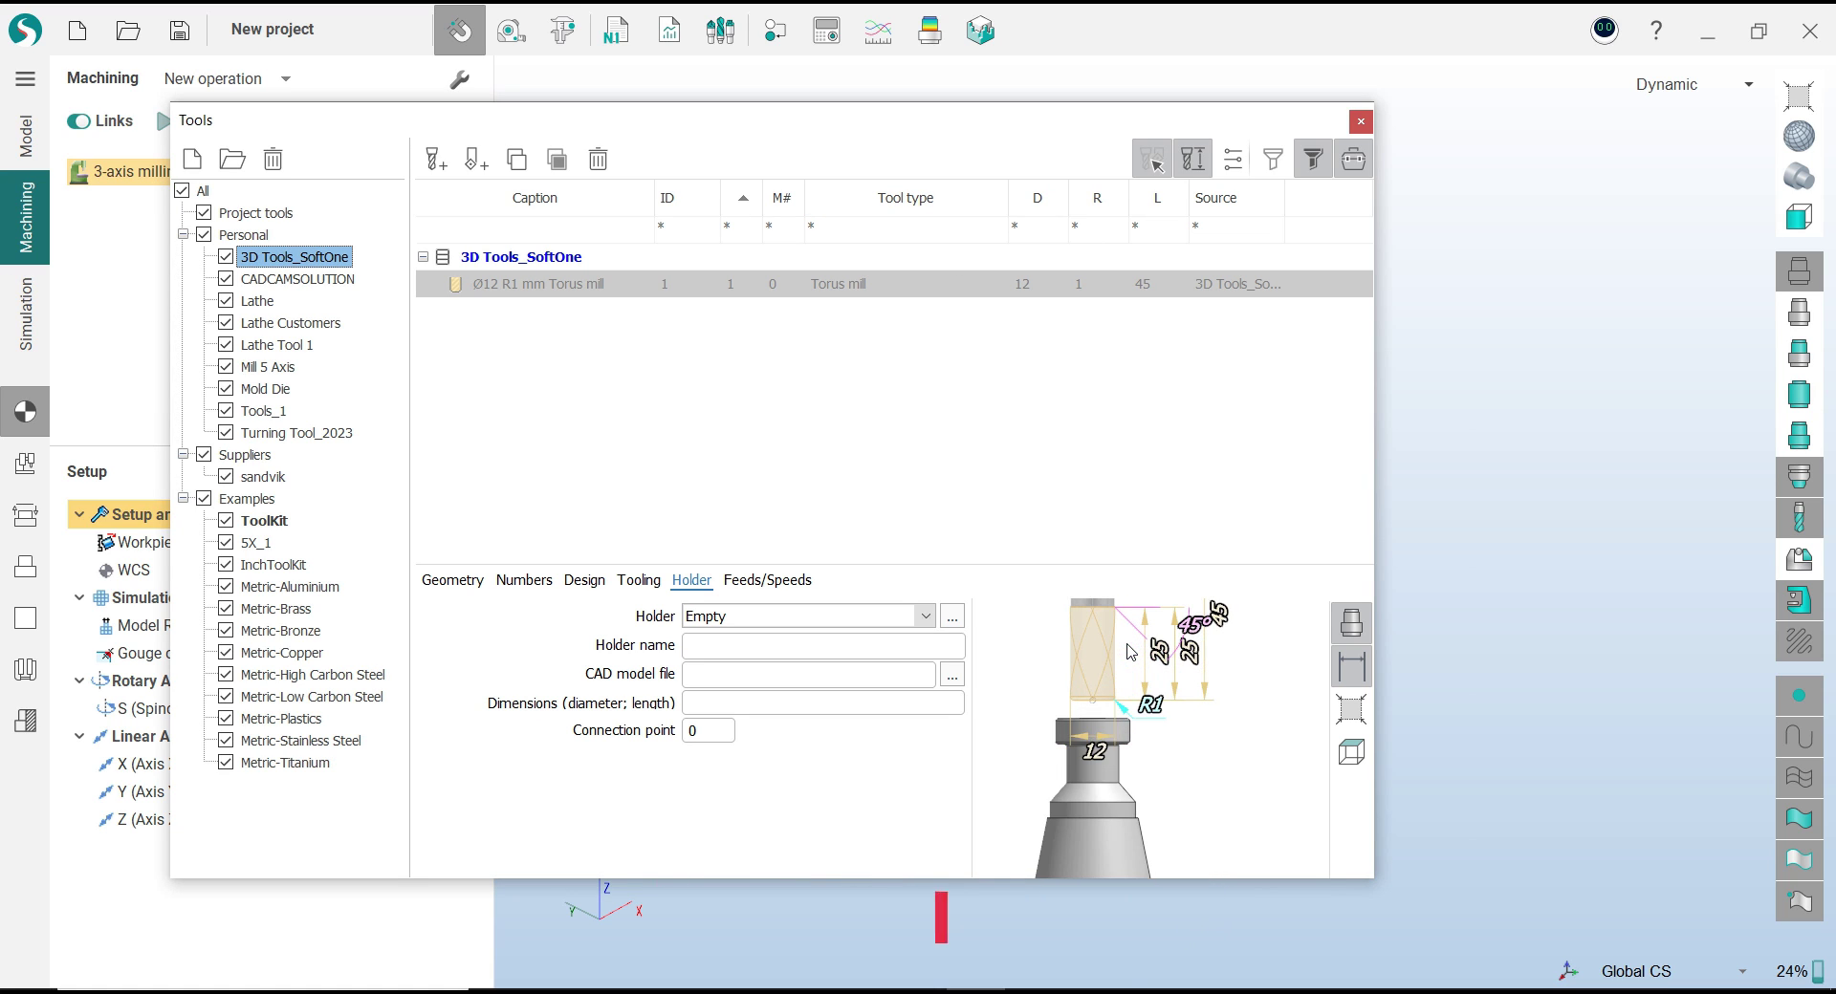
pyautogui.scroll(3, 1154, 719)
pyautogui.moveTo(1154, 719); pyautogui.dragTo(1115, 694, button='middle')
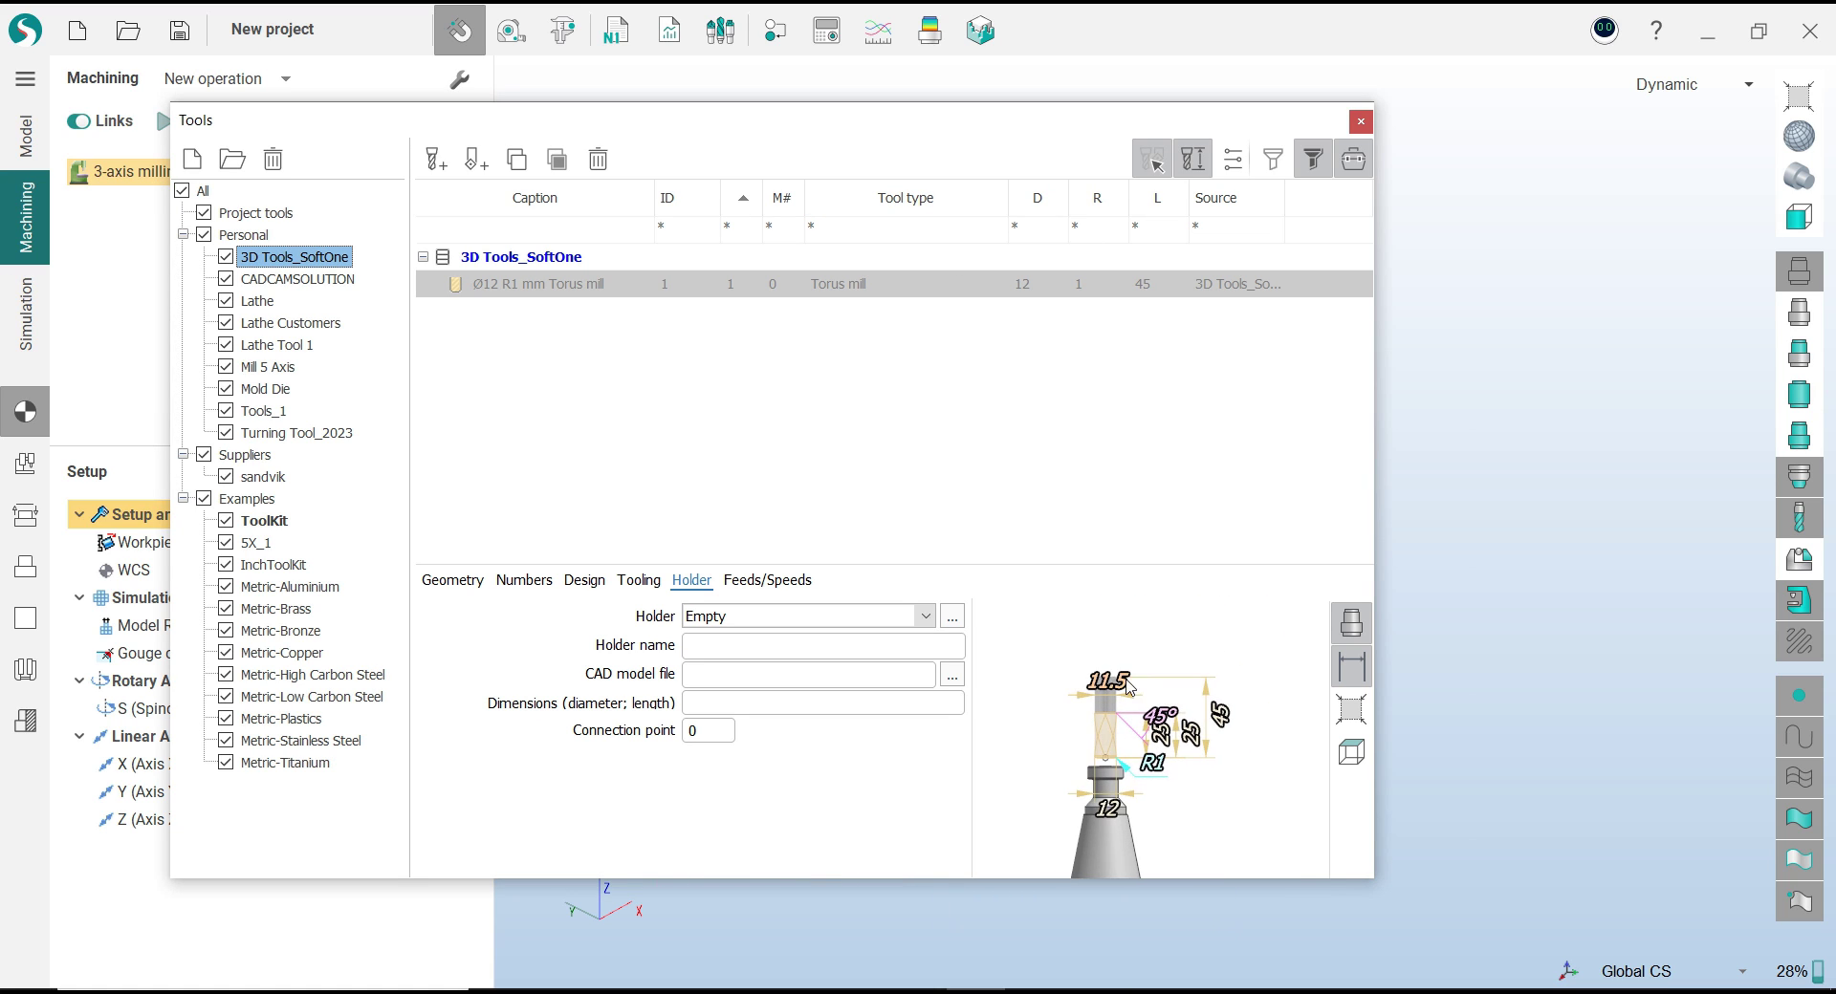
pyautogui.click(719, 733)
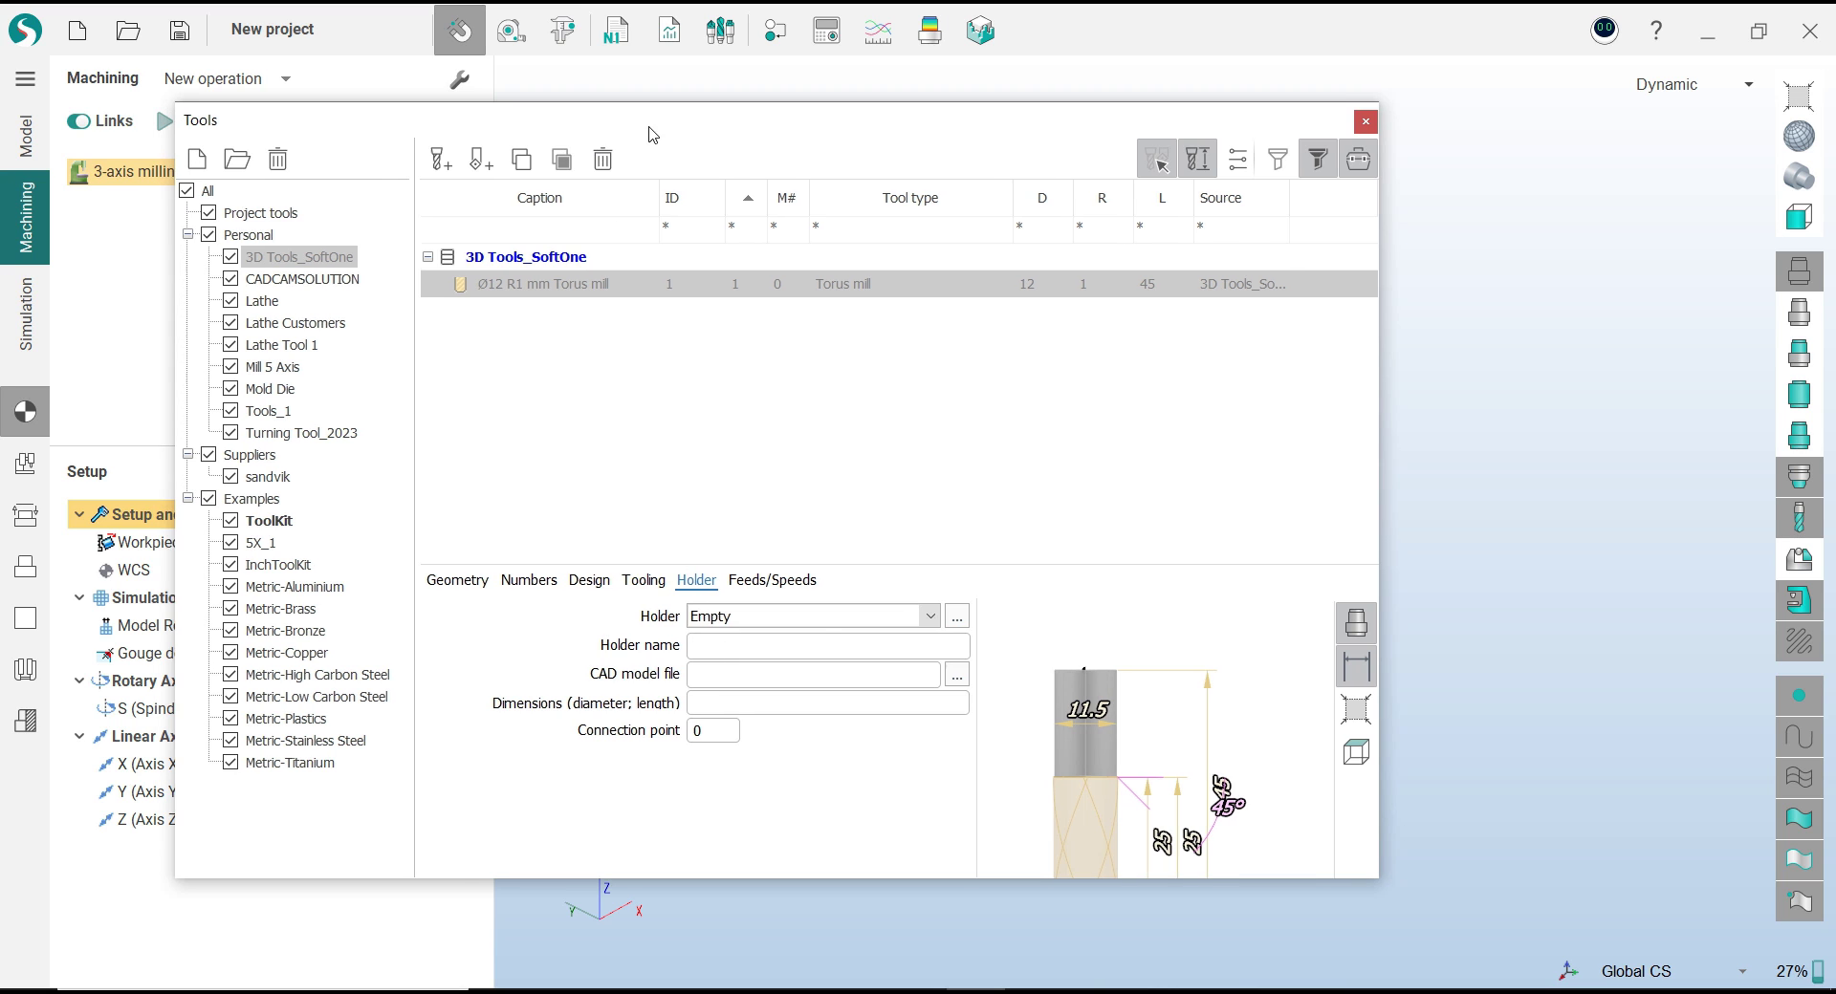
pyautogui.moveTo(595, 133); pyautogui.dragTo(818, 141)
# Close the Tools dialog and select Rego-Fix ISO 40 ER 32 160MM.osd in File Explorer's Tool Holders folder
pyautogui.click(797, 991)
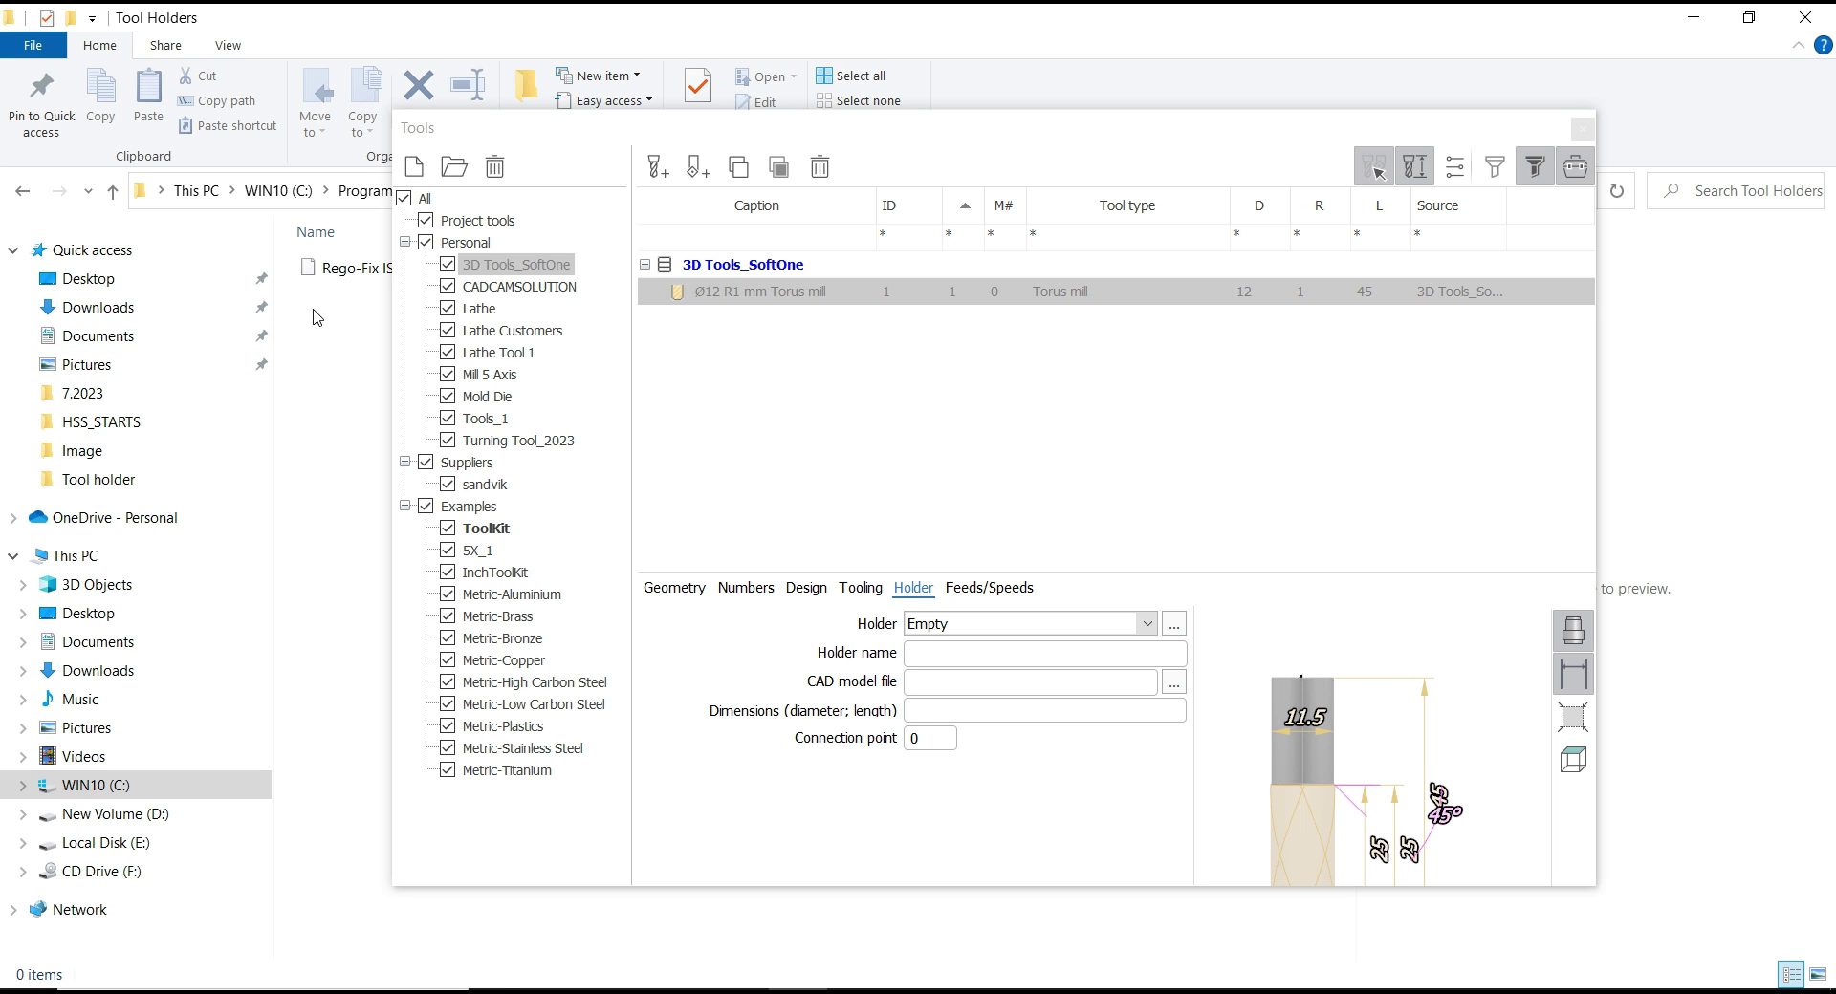
pyautogui.moveTo(1465, 134); pyautogui.dragTo(1450, 198)
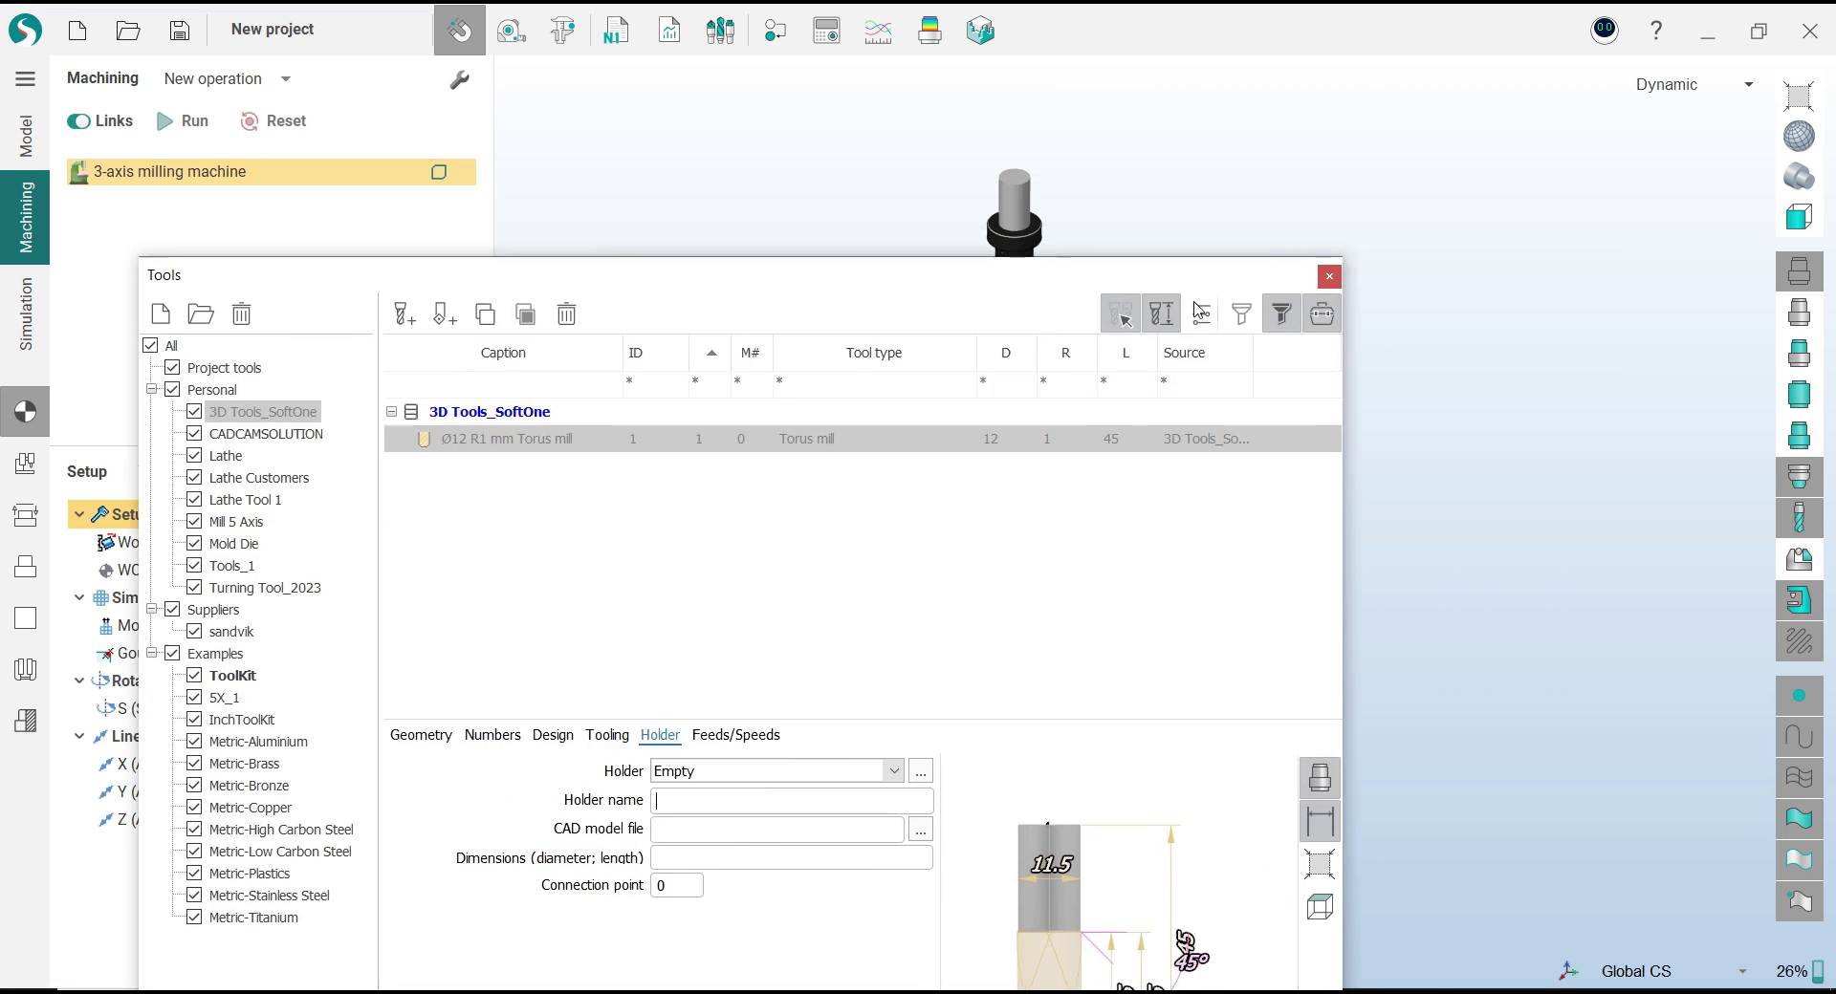
pyautogui.click(1543, 191)
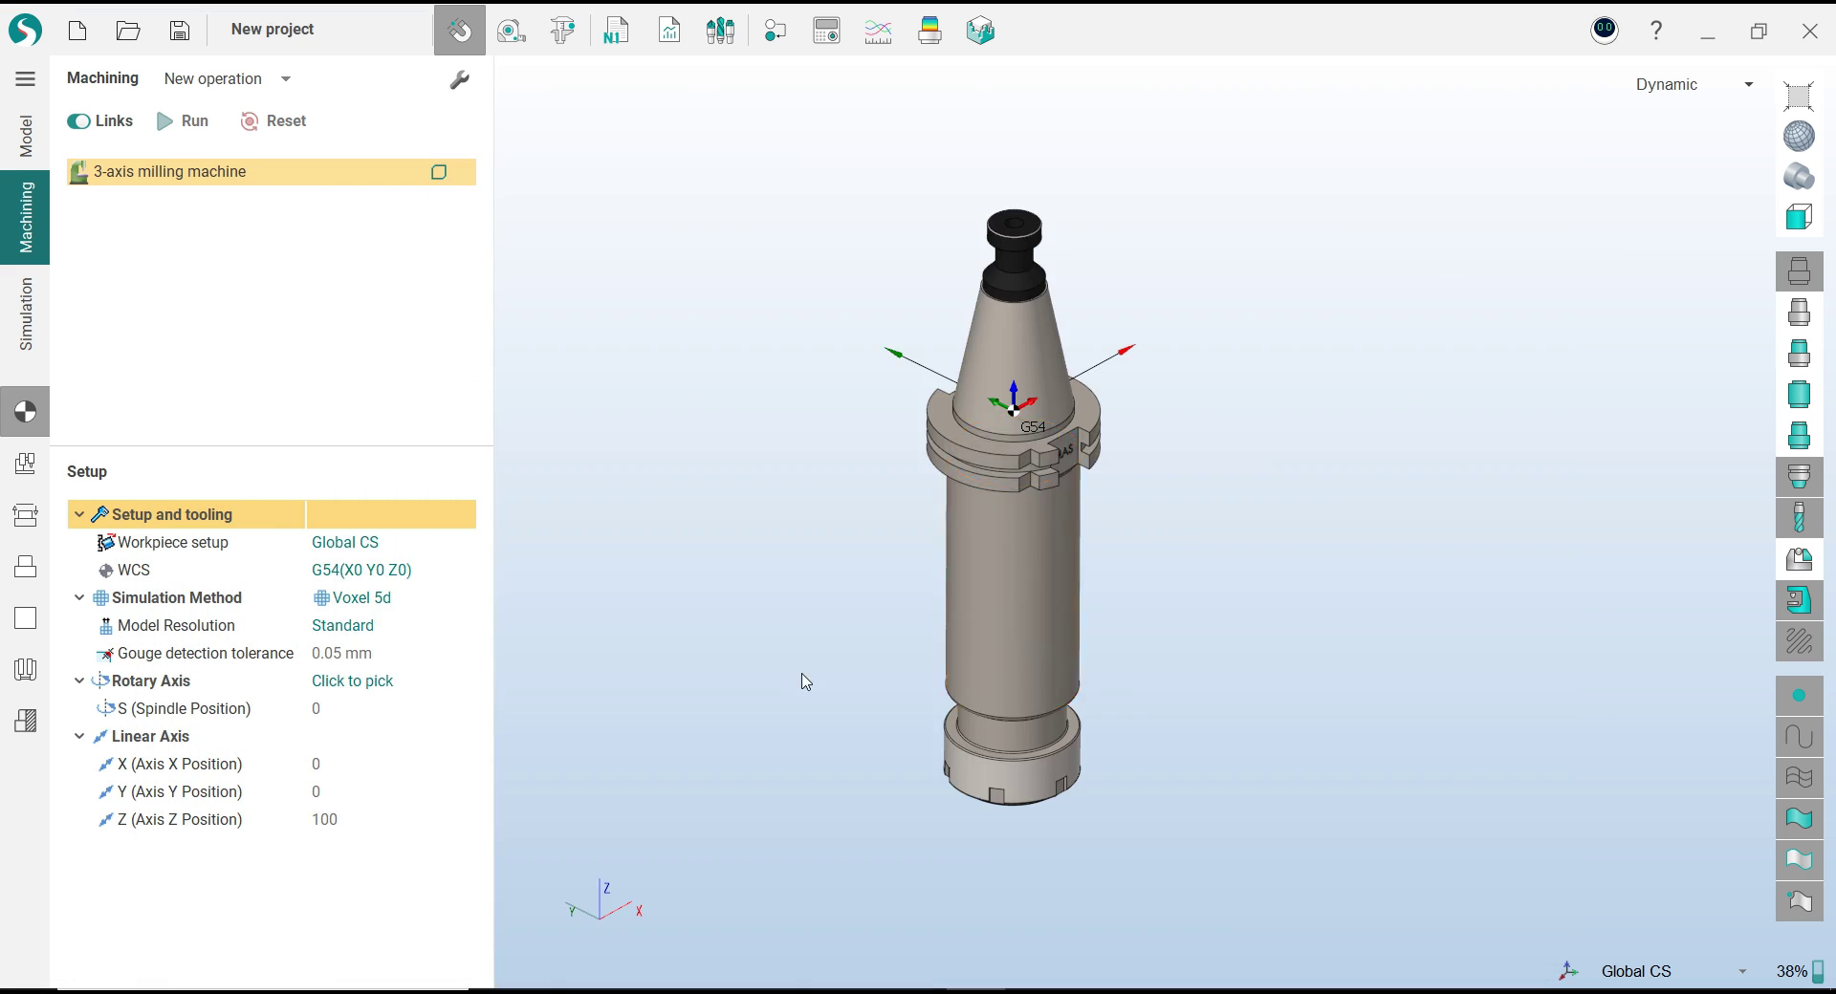
pyautogui.click(842, 985)
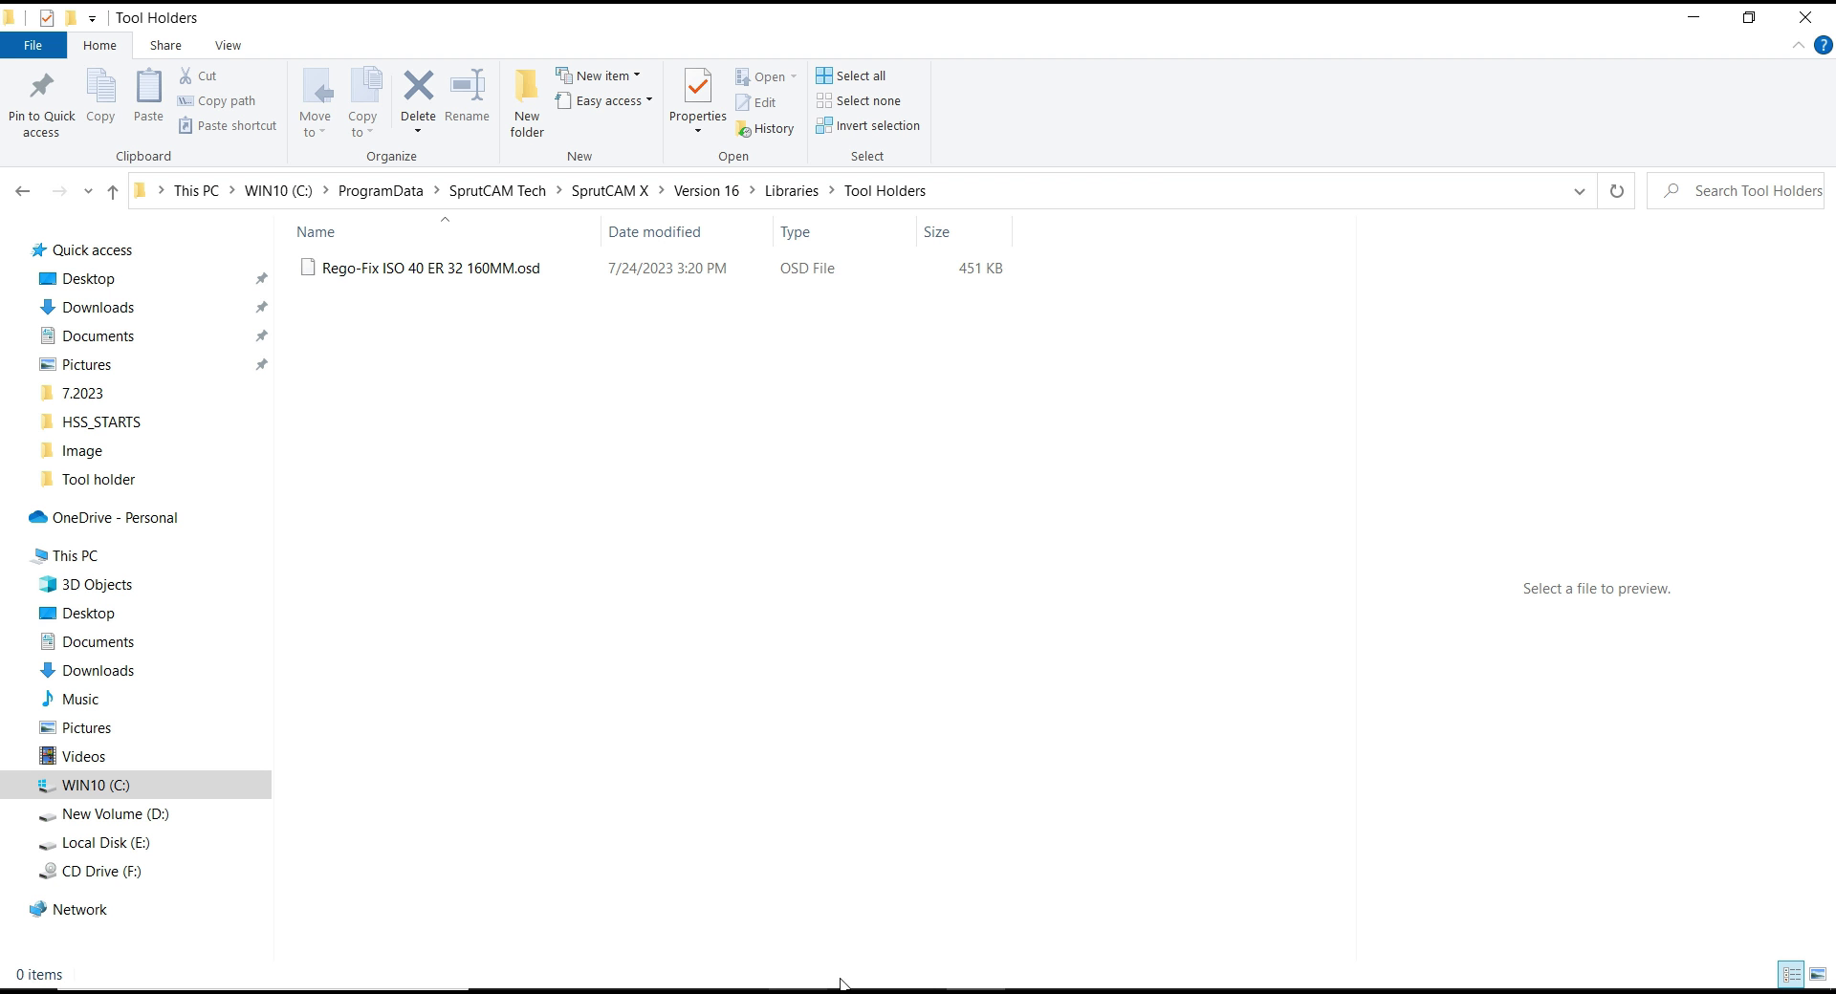
pyautogui.click(506, 274)
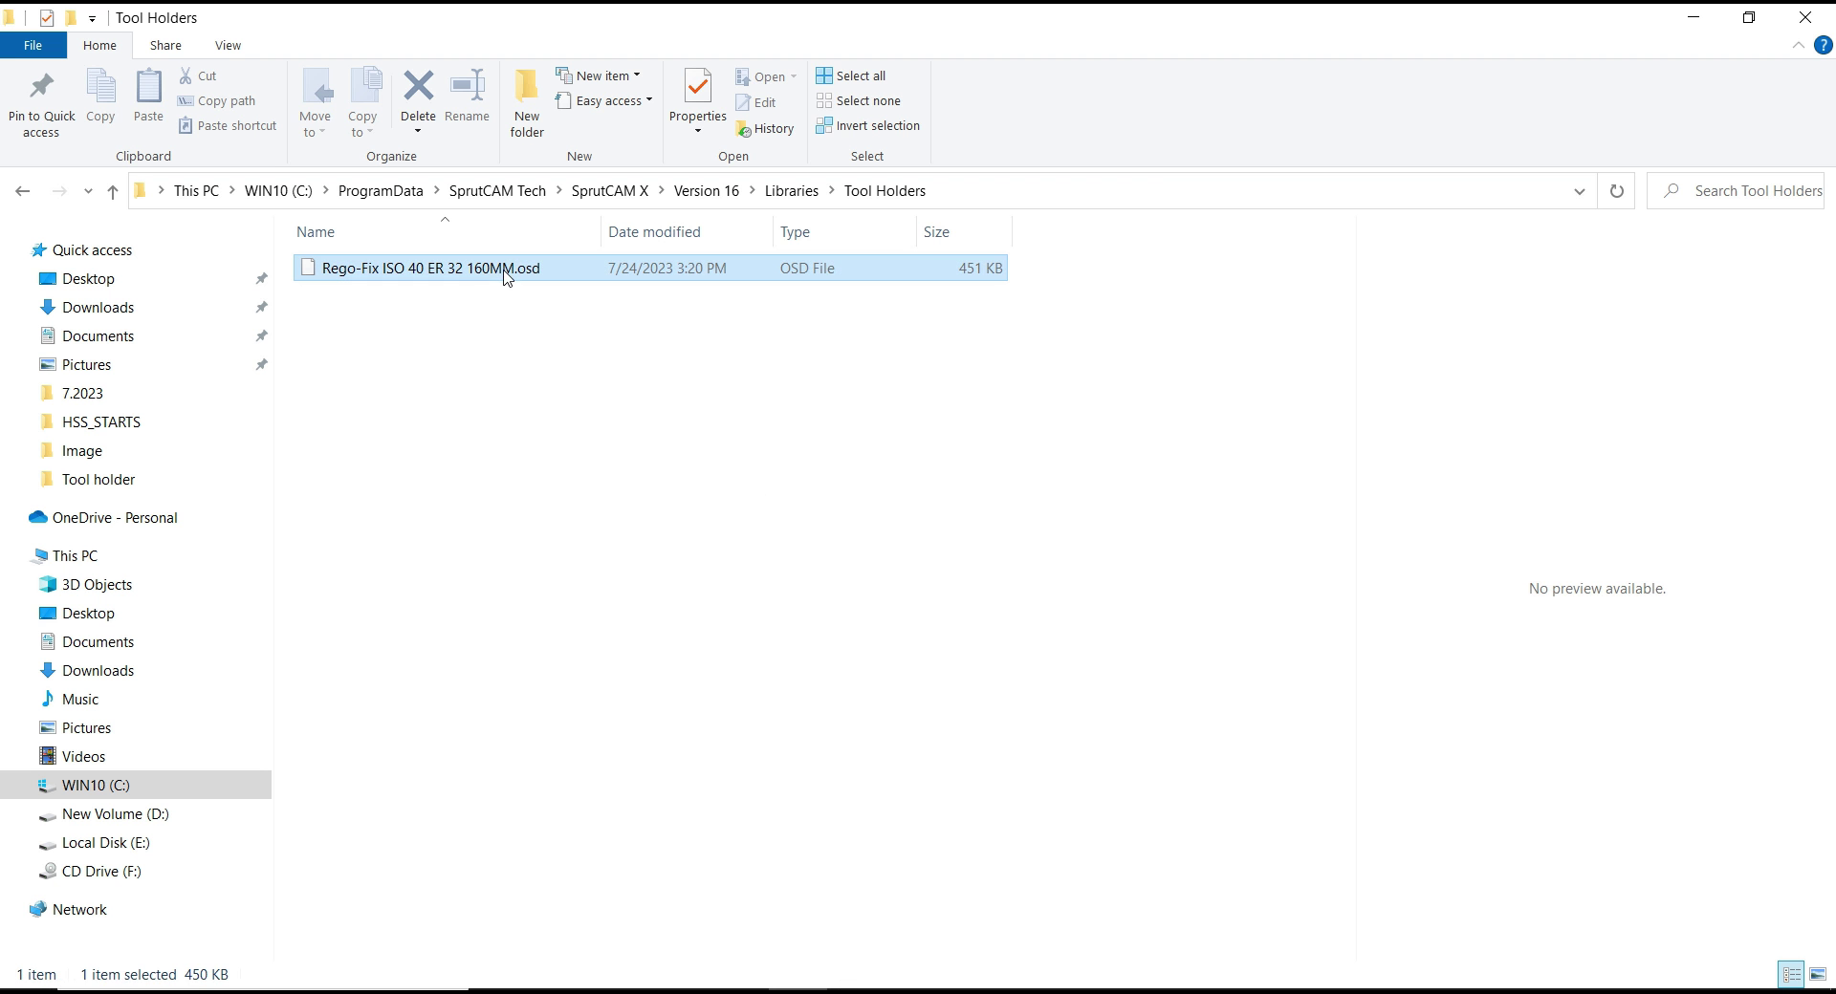
# Return to SprutCAM X, visiting Links/Leads and then Setup for the holder project
pyautogui.click(812, 501)
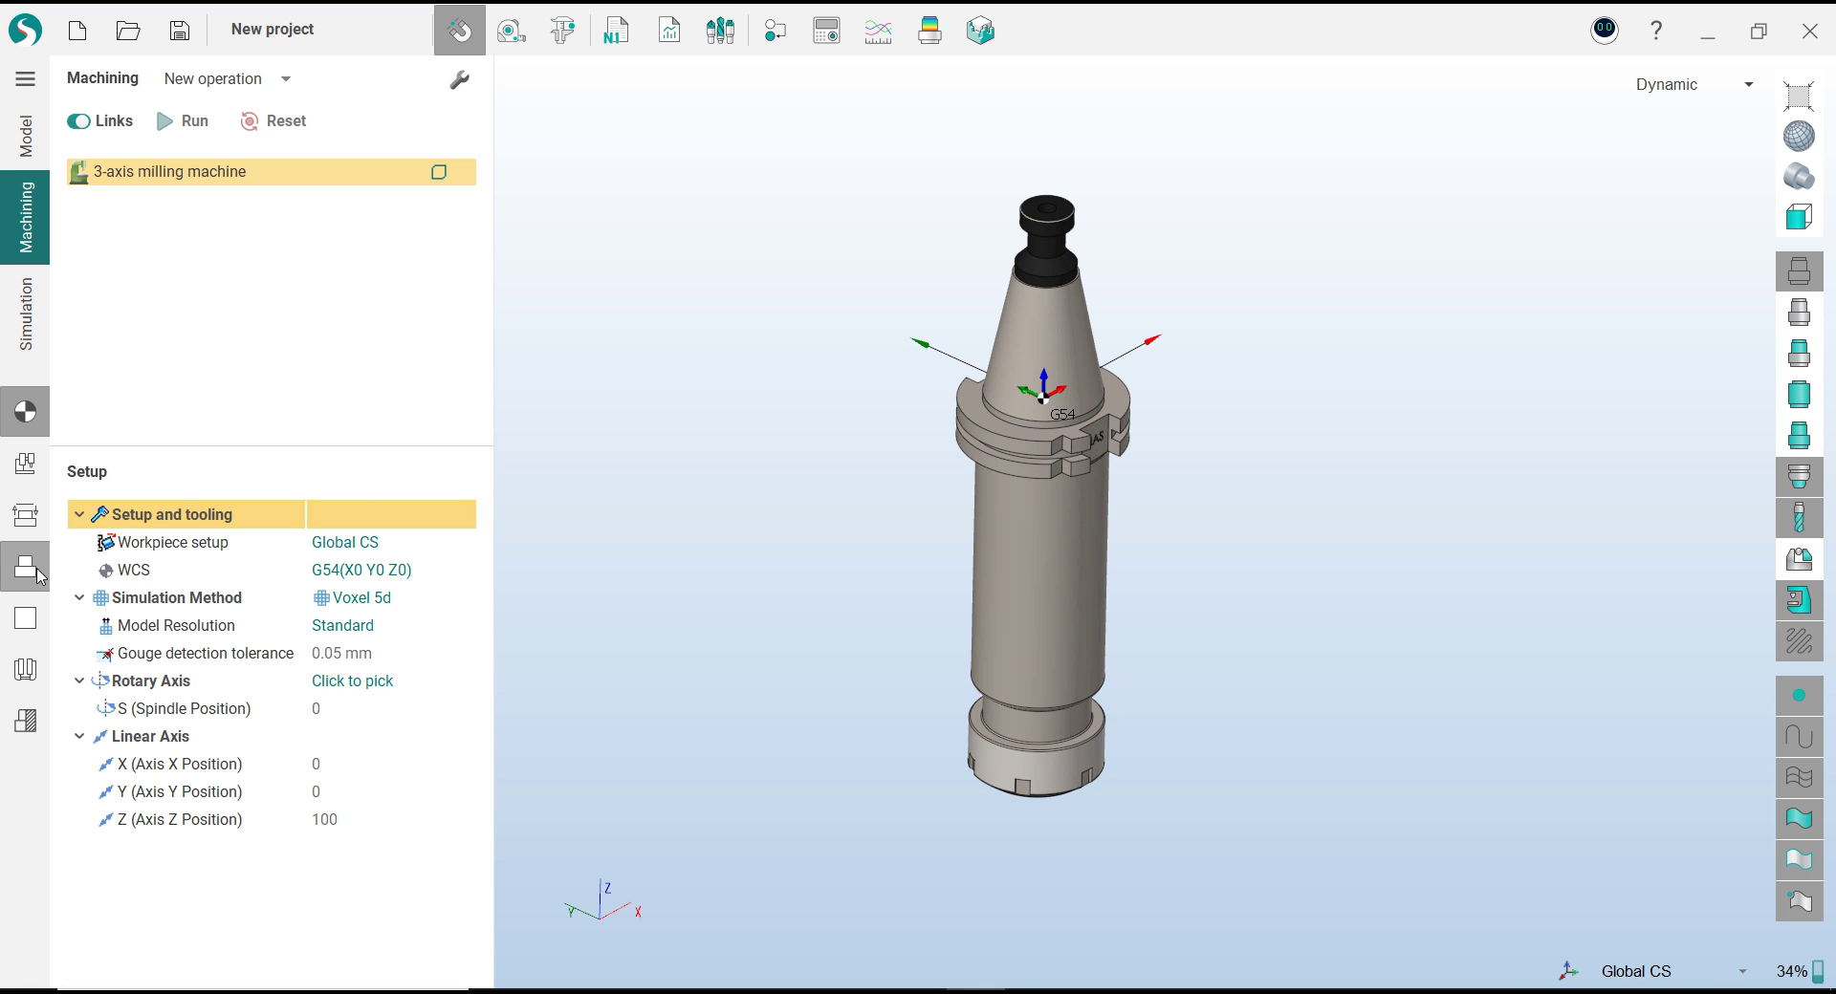
pyautogui.click(26, 516)
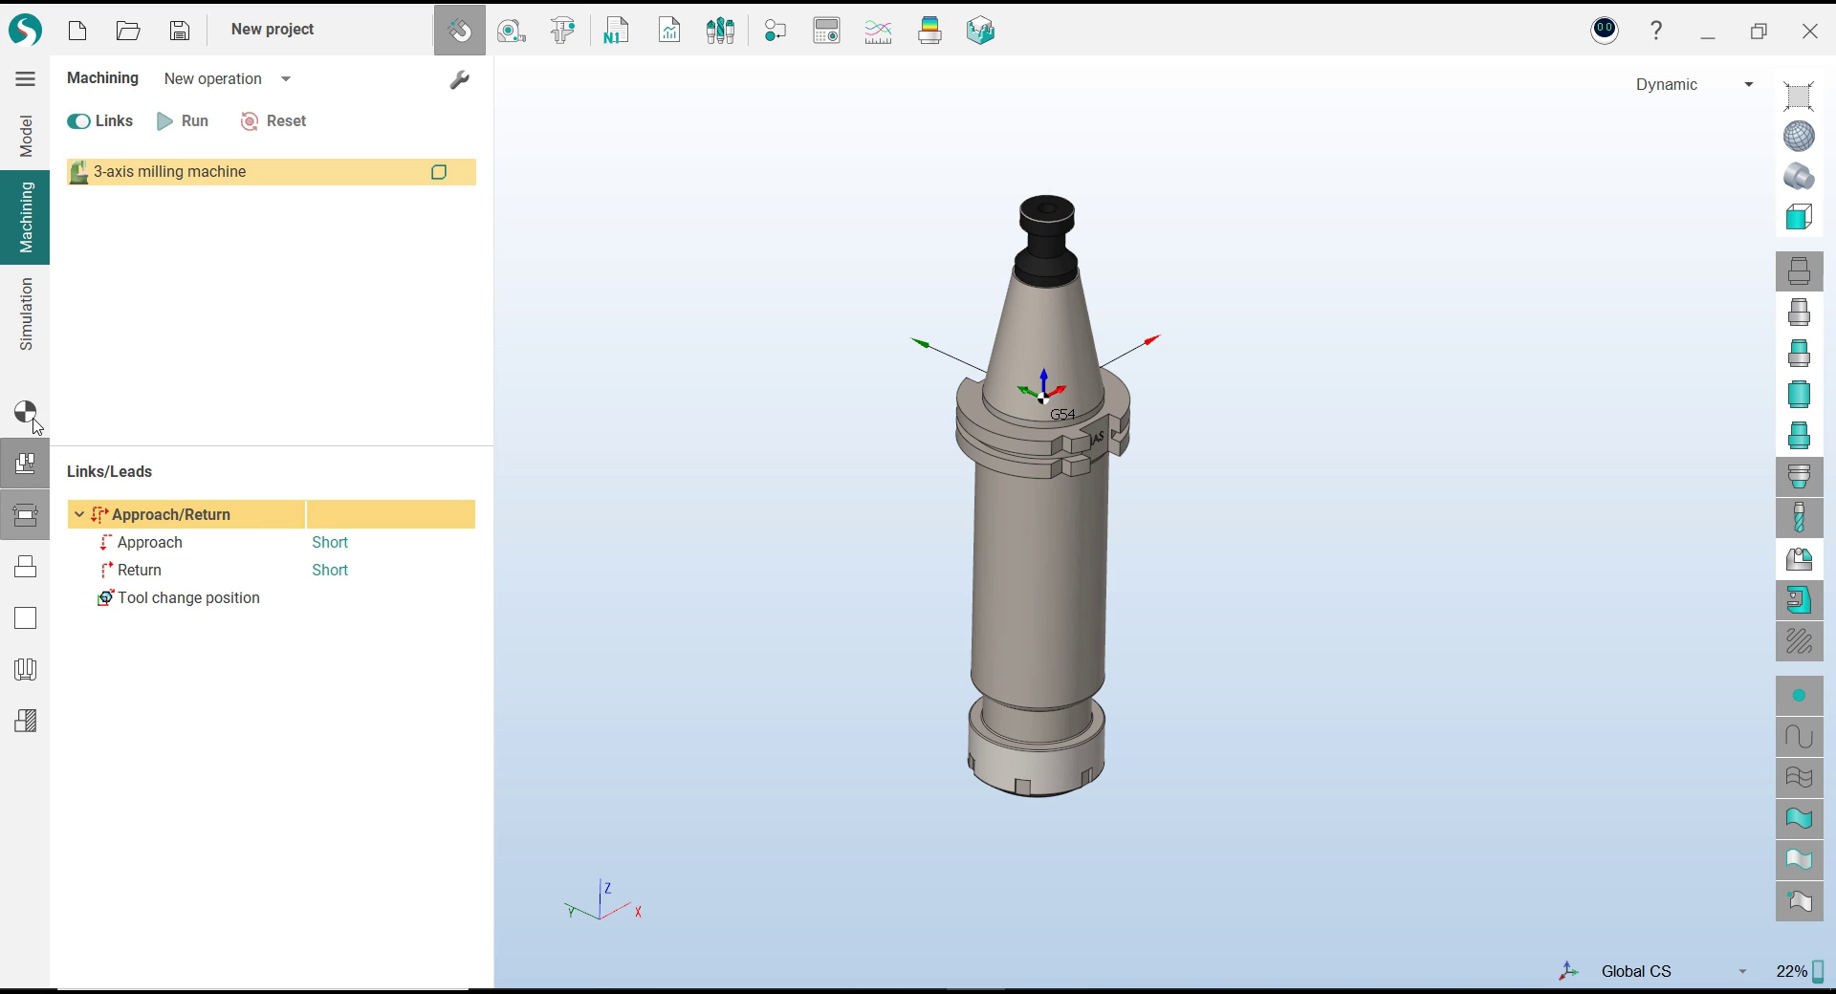
pyautogui.click(26, 413)
# Reopen the tool library at 3D Tools_SoftOne on the Ø12 R1 torus mill's Holder settings
pyautogui.click(734, 48)
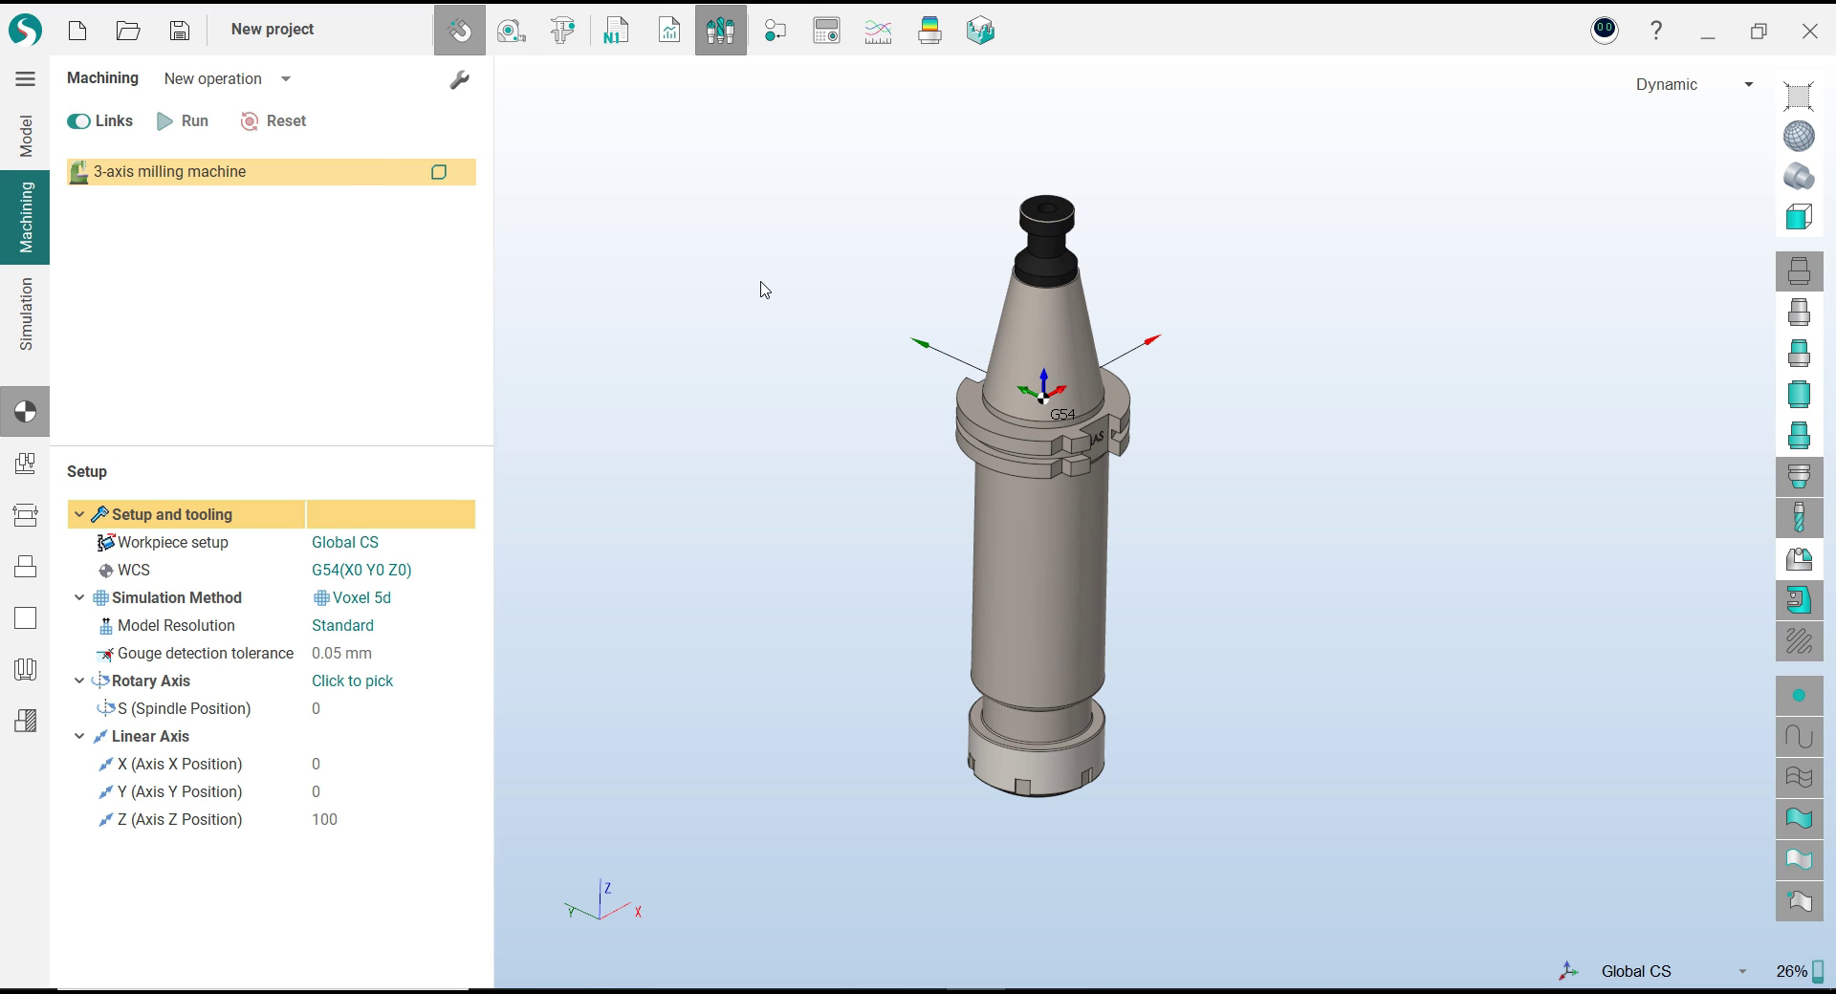
pyautogui.click(483, 330)
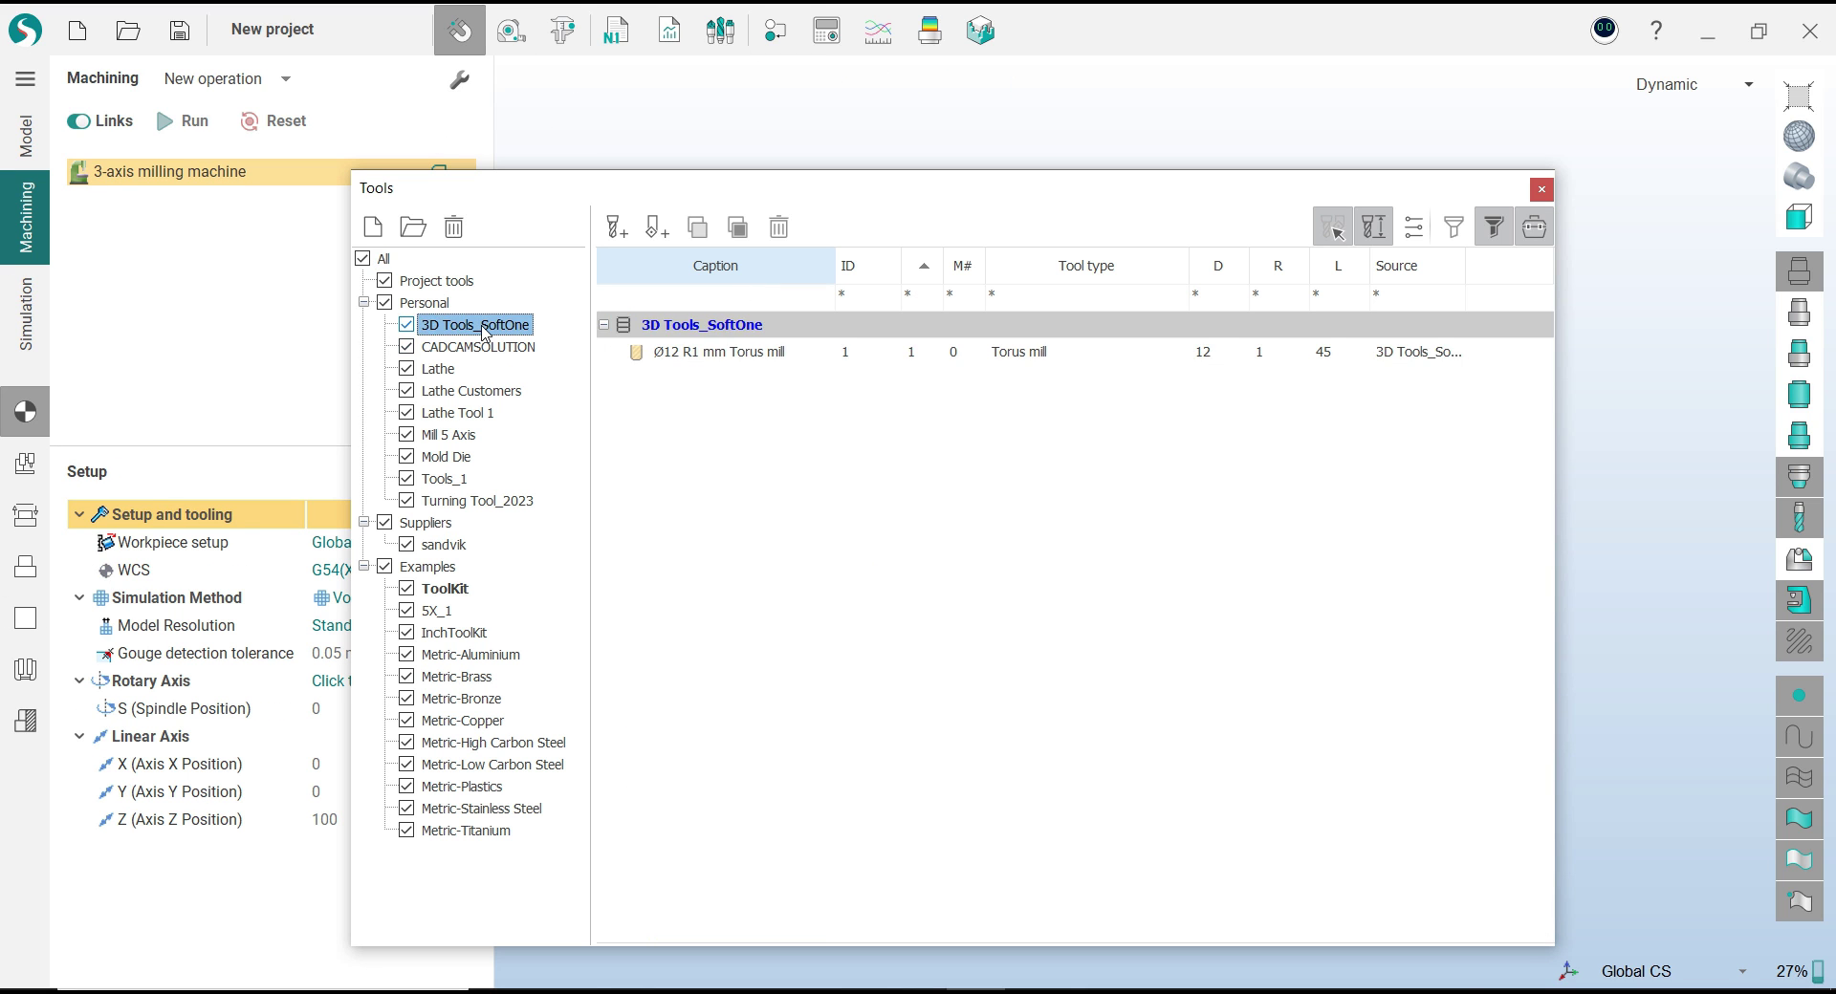
pyautogui.click(719, 352)
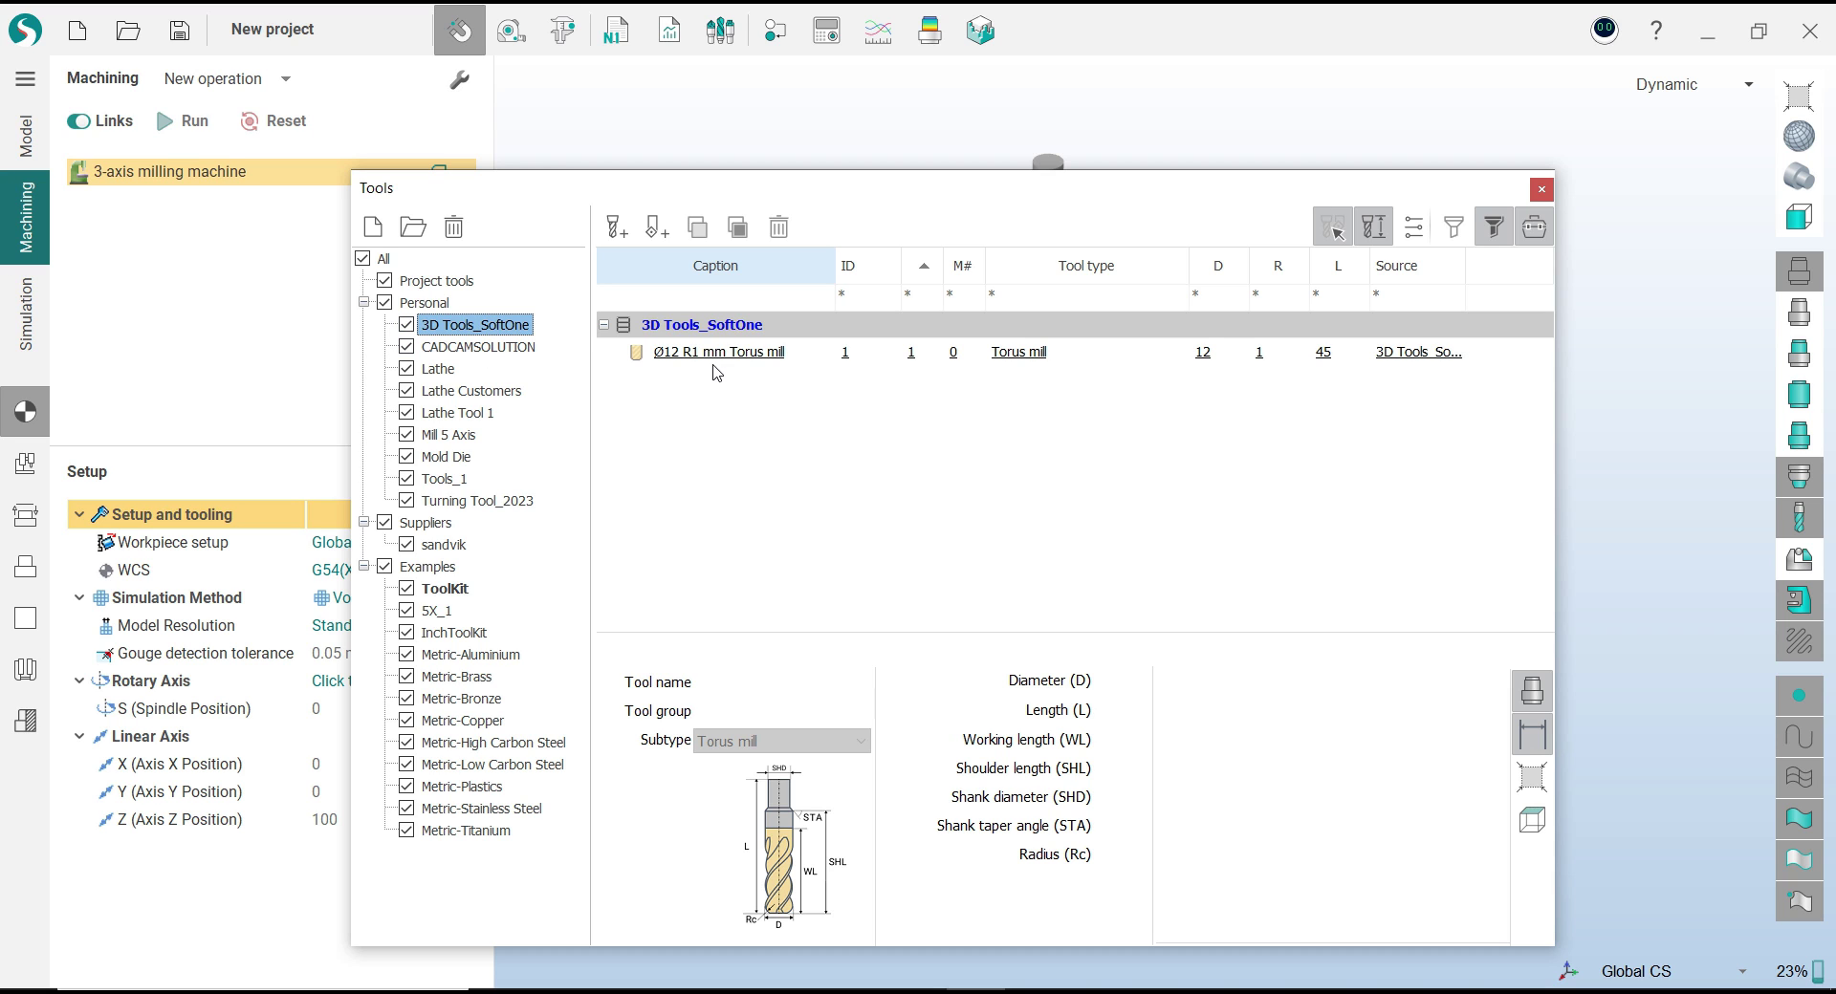
pyautogui.click(872, 649)
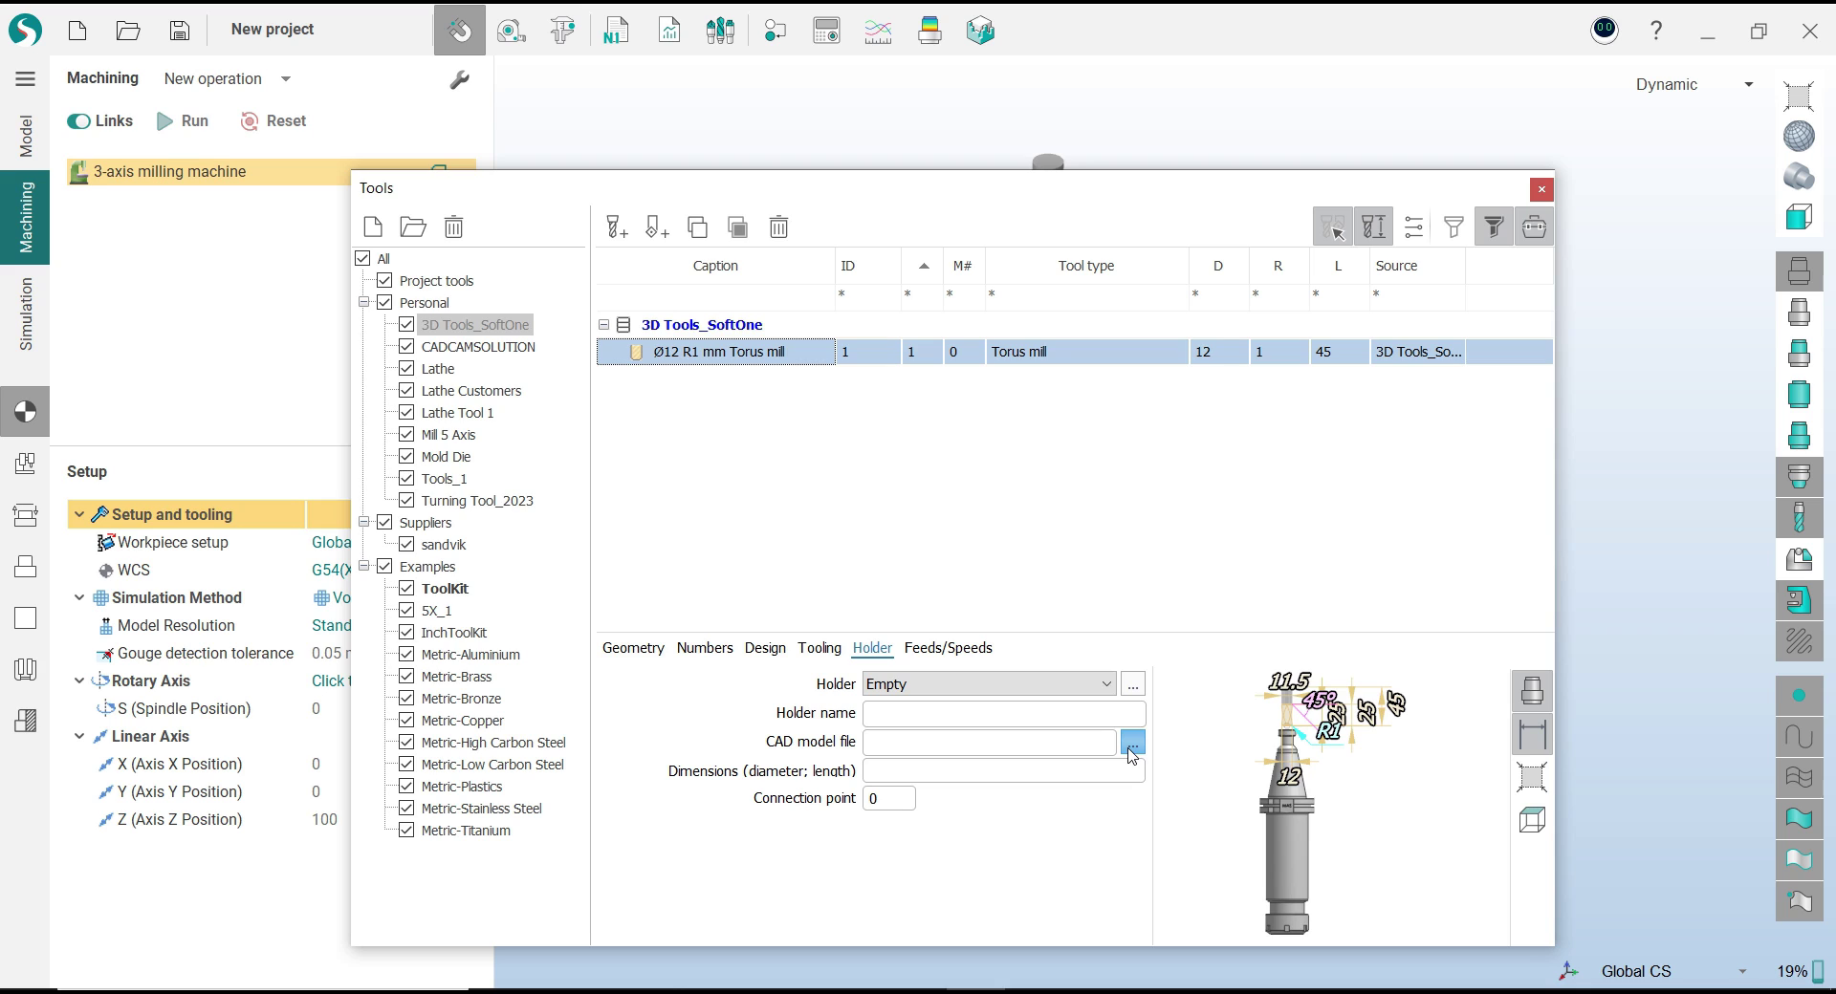
# Load the Rego-Fix ISO 40 ER 32 160MM.osd file as the Ø12 R1 torus mill's holder model
pyautogui.click(1131, 746)
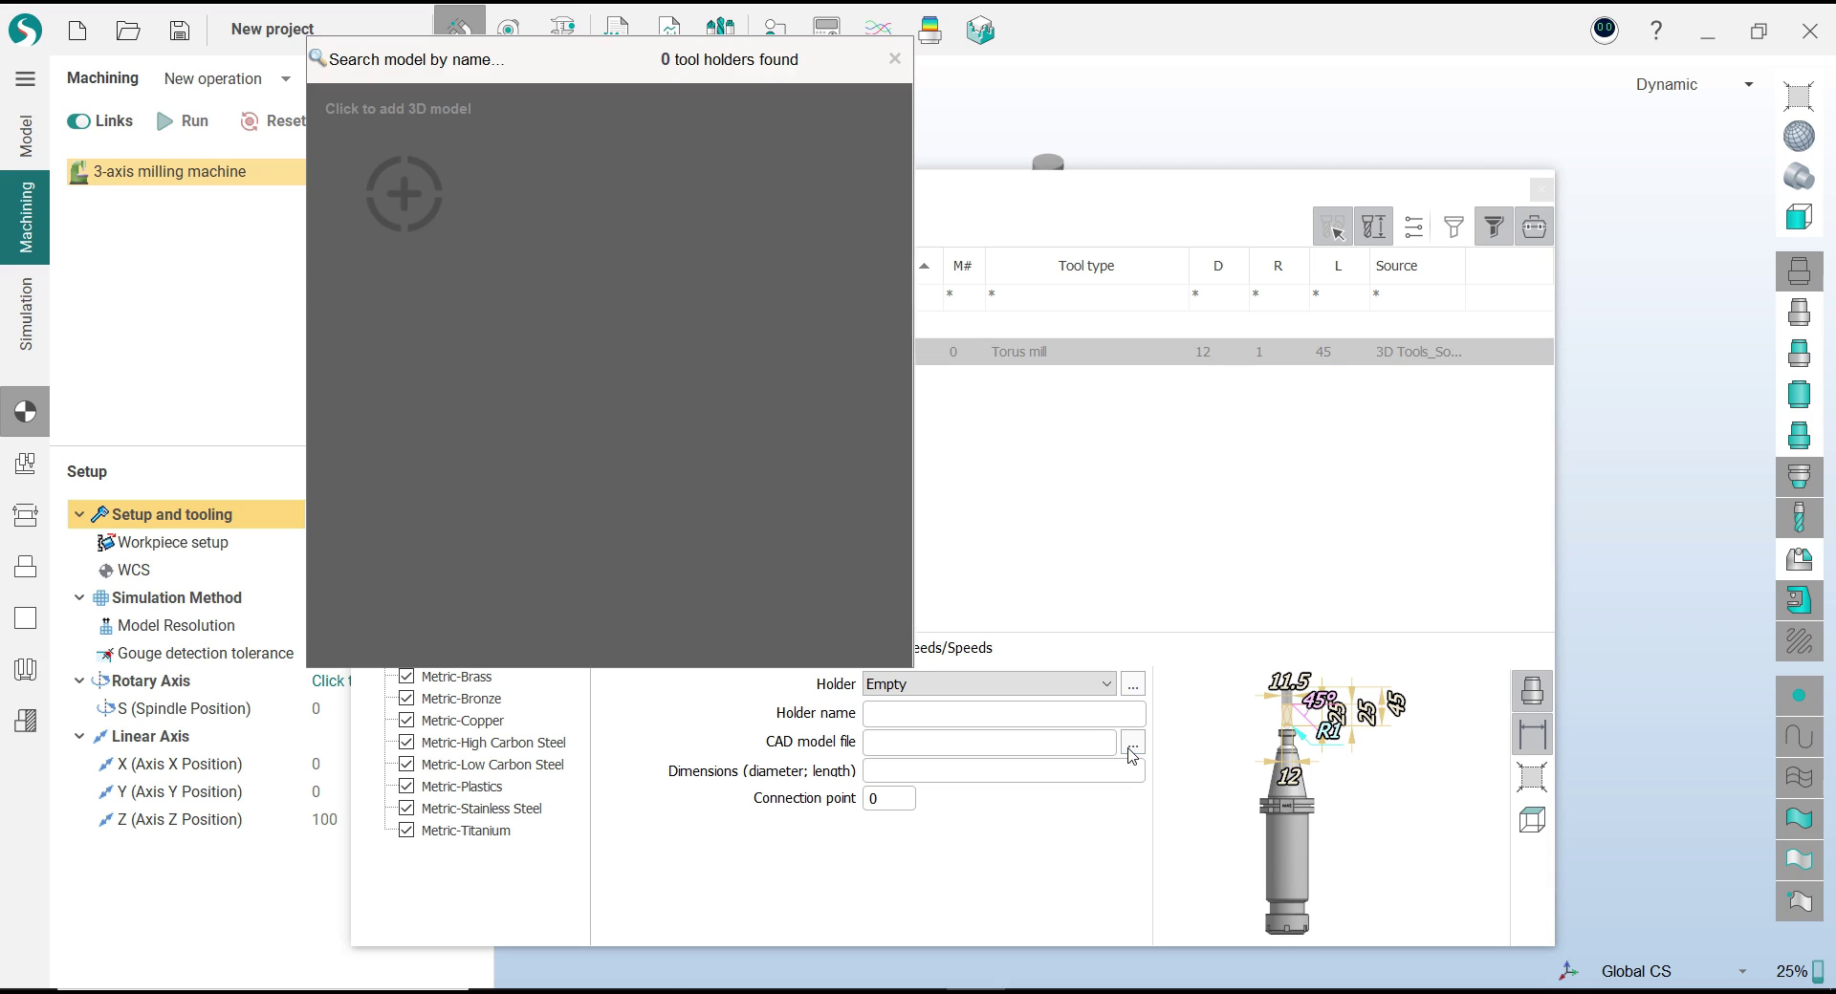
pyautogui.click(440, 212)
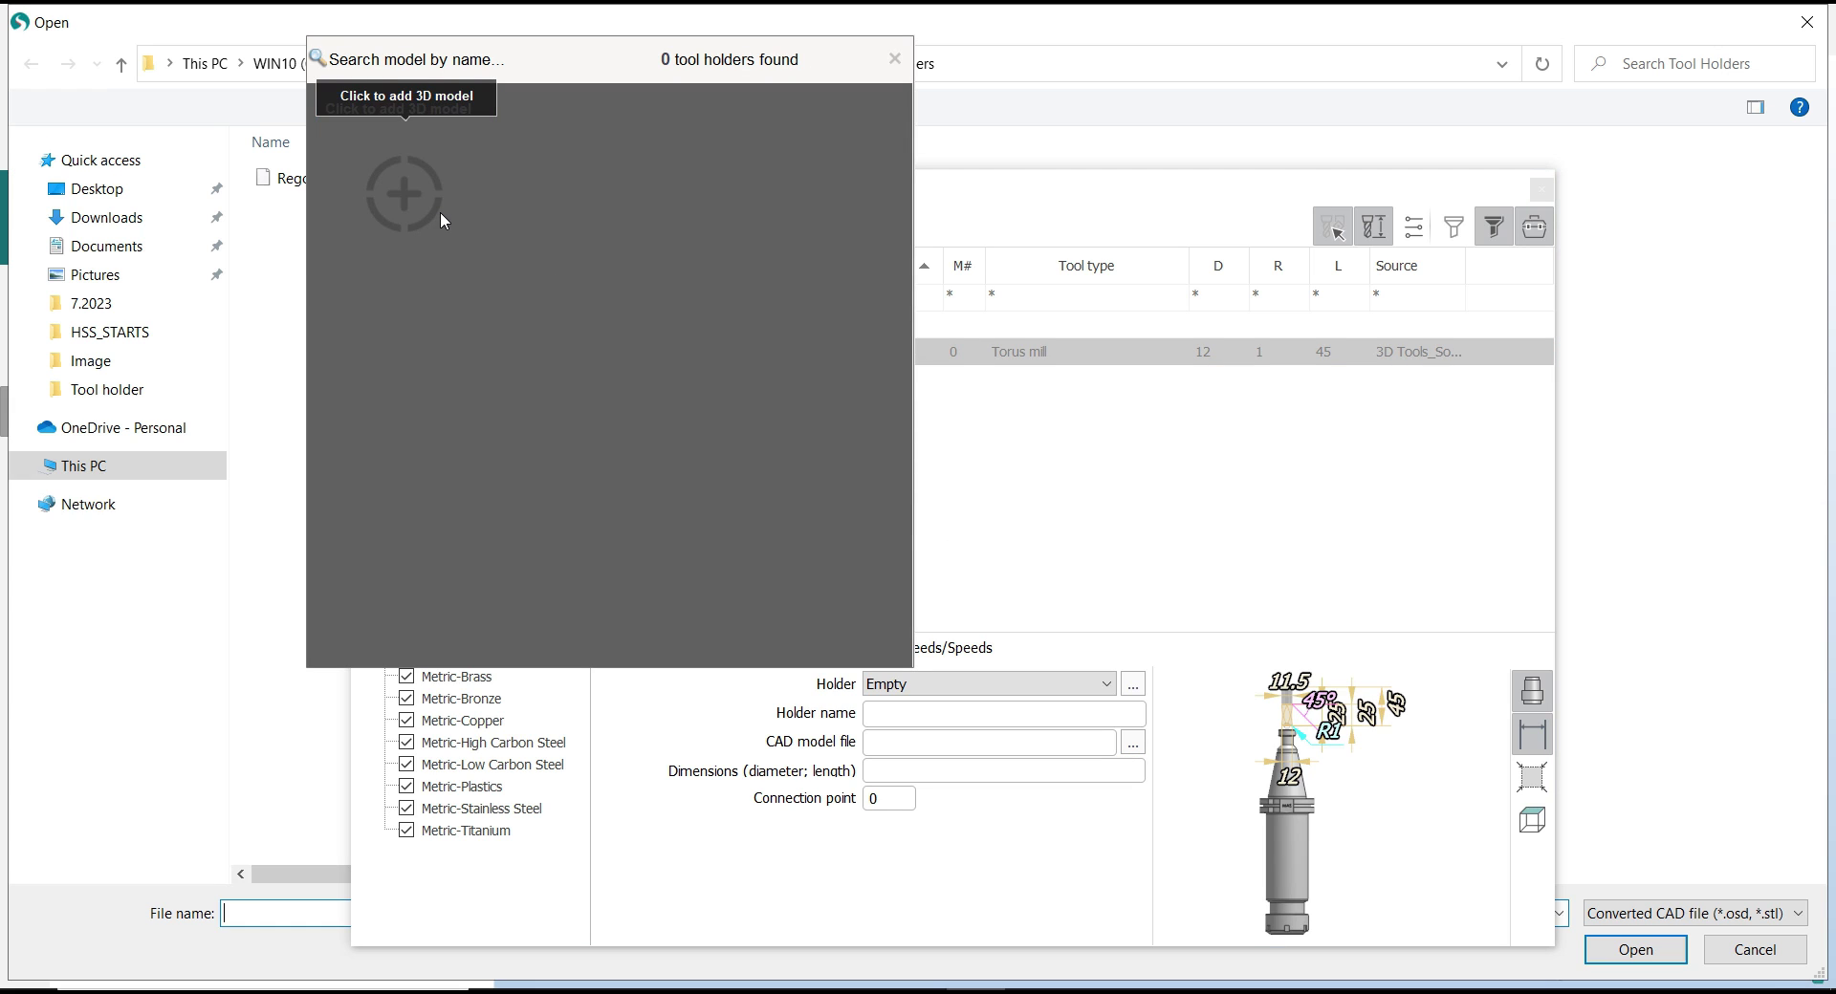
pyautogui.click(286, 182)
pyautogui.click(1646, 949)
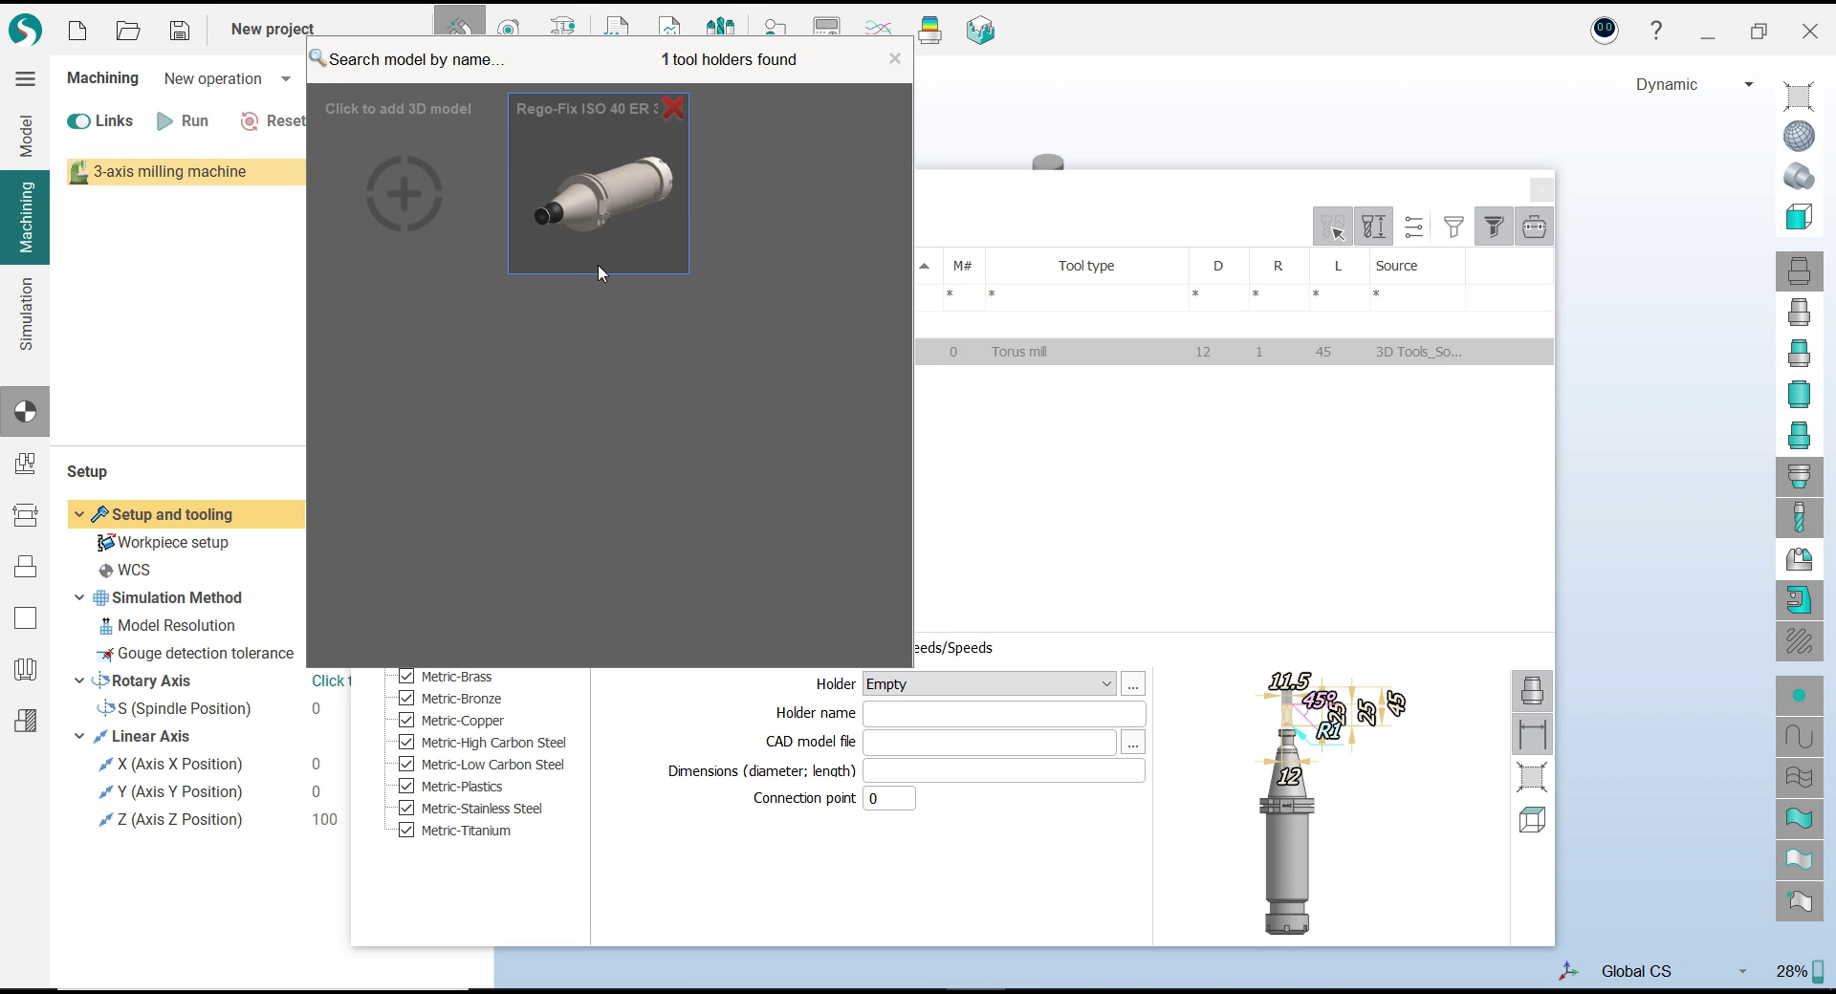
pyautogui.click(598, 266)
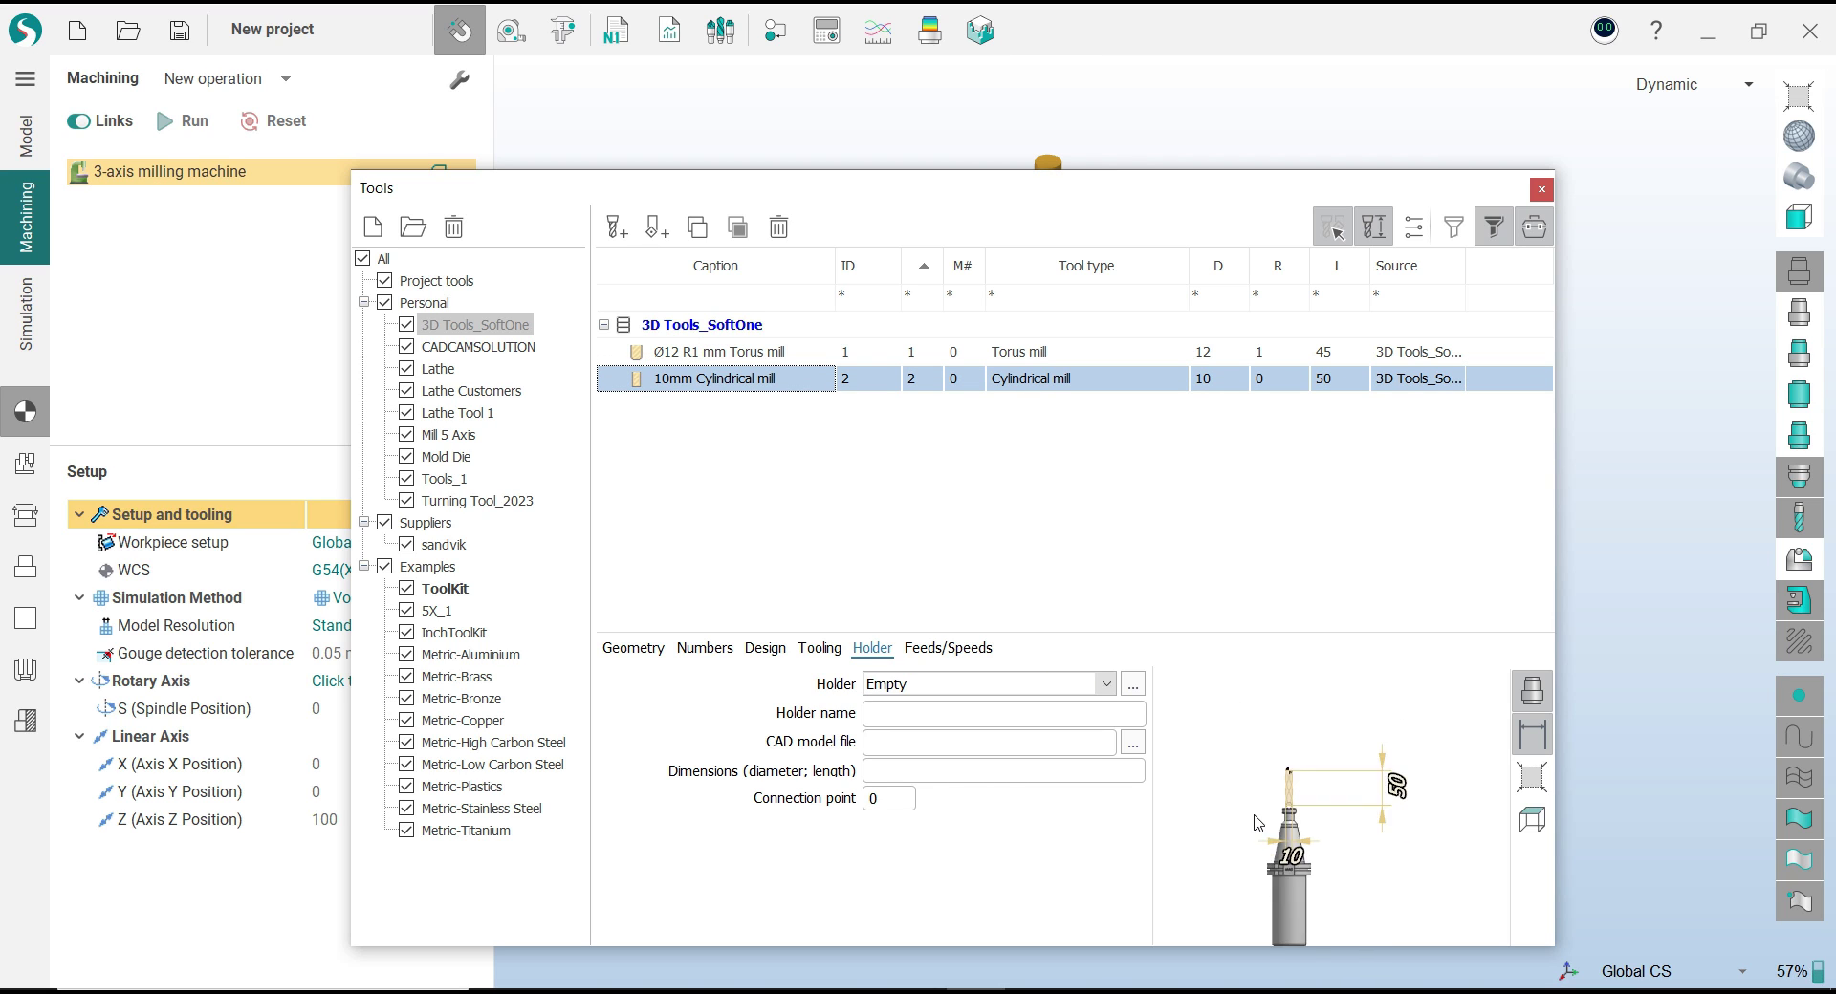
pyautogui.scroll(2, 1267, 820)
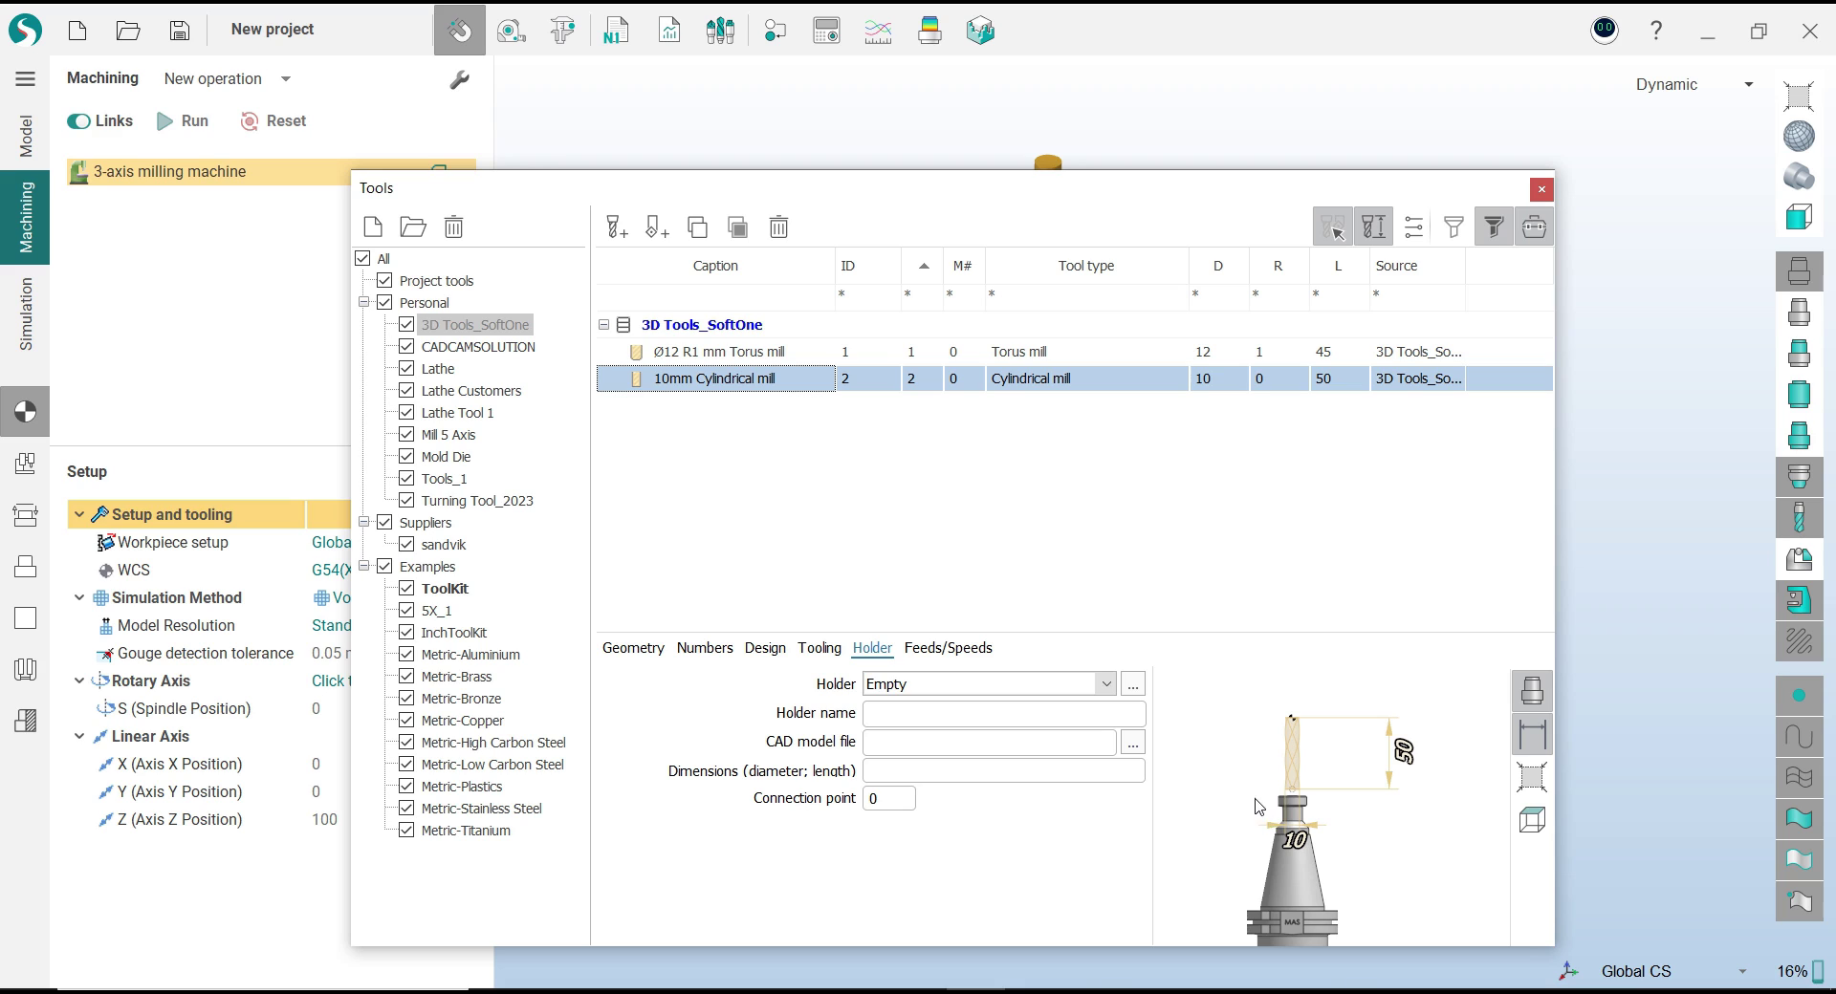
pyautogui.scroll(1, 1258, 801)
pyautogui.scroll(-3, 1262, 798)
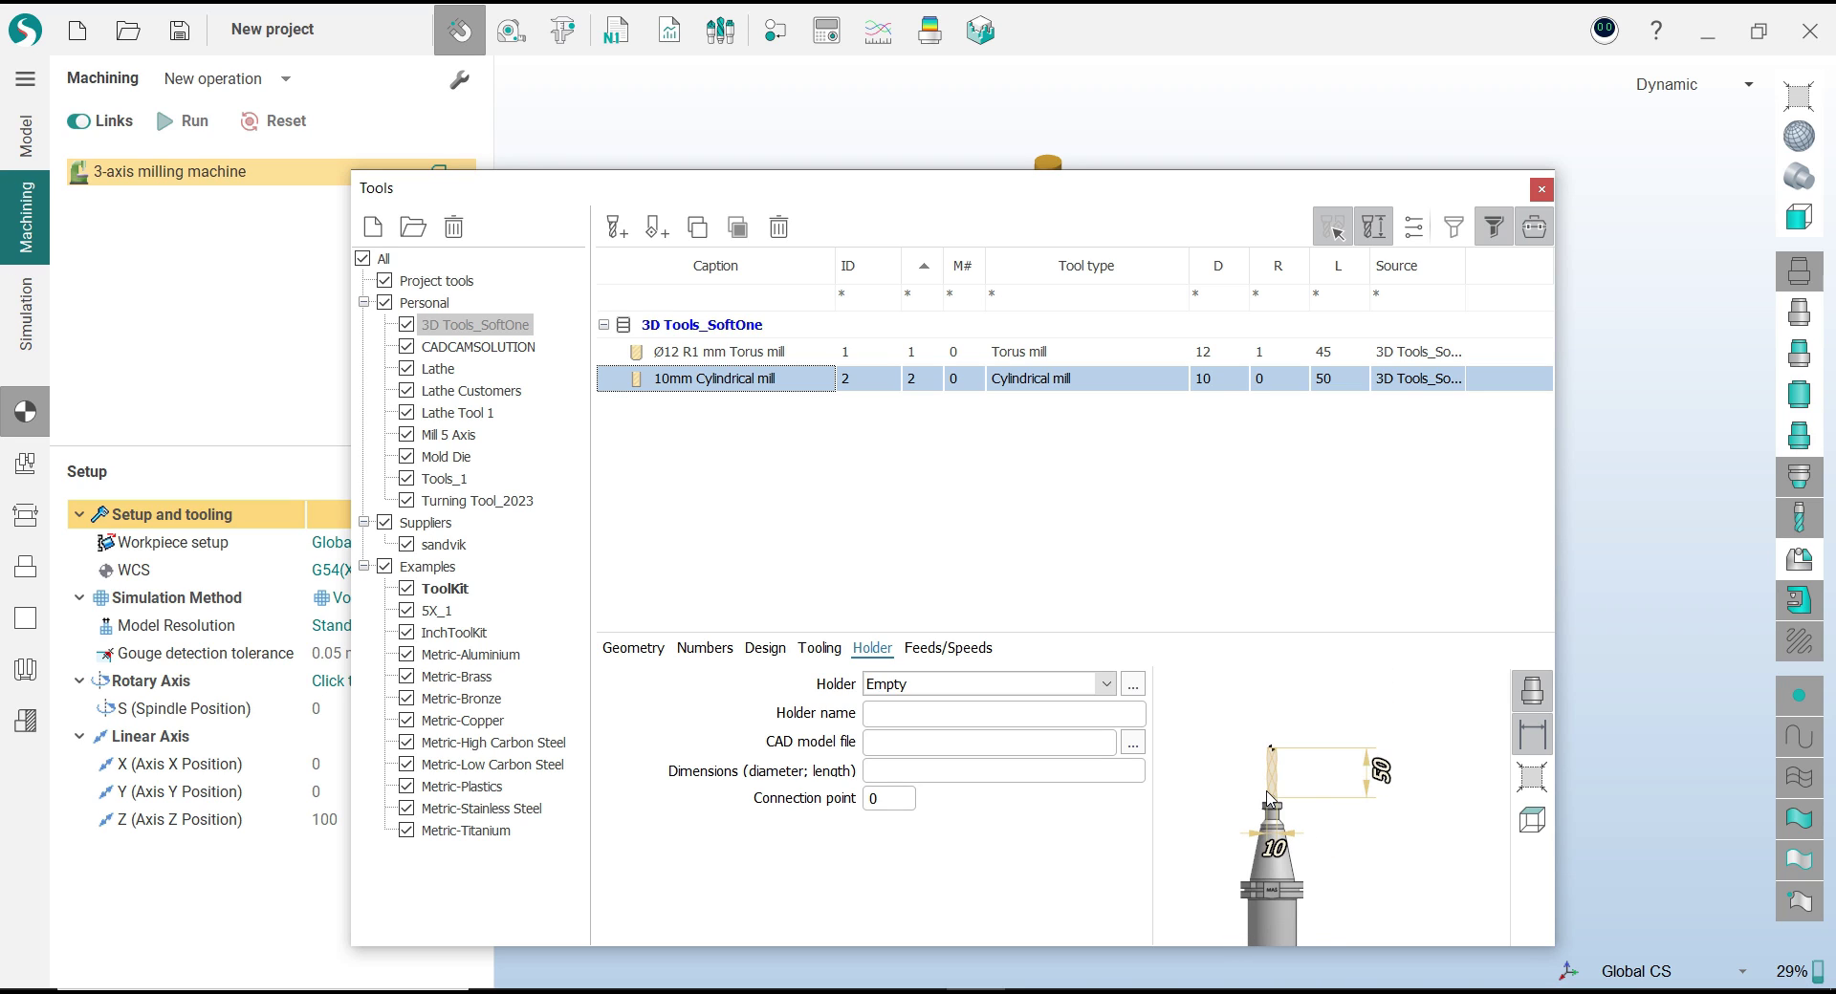
pyautogui.scroll(1, 1262, 794)
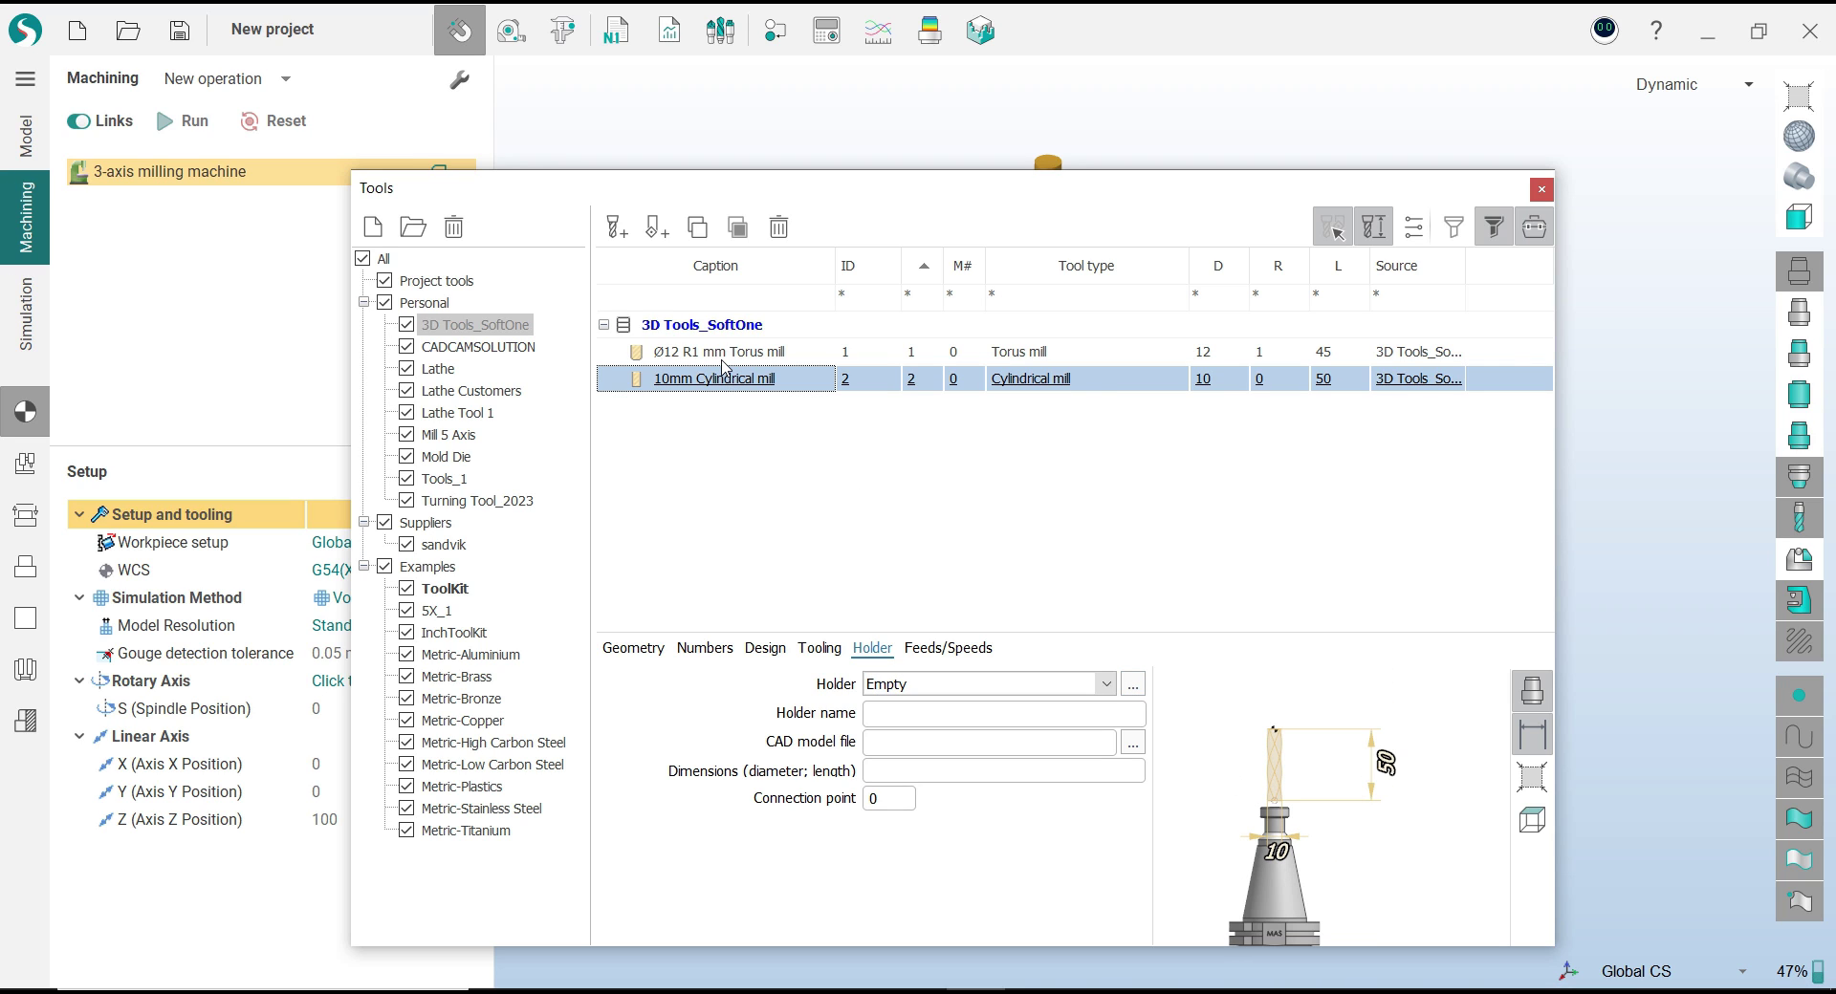
# Preview the Ø12 torus mill with its Rego-Fix holder, then close the Tools library
pyautogui.click(724, 353)
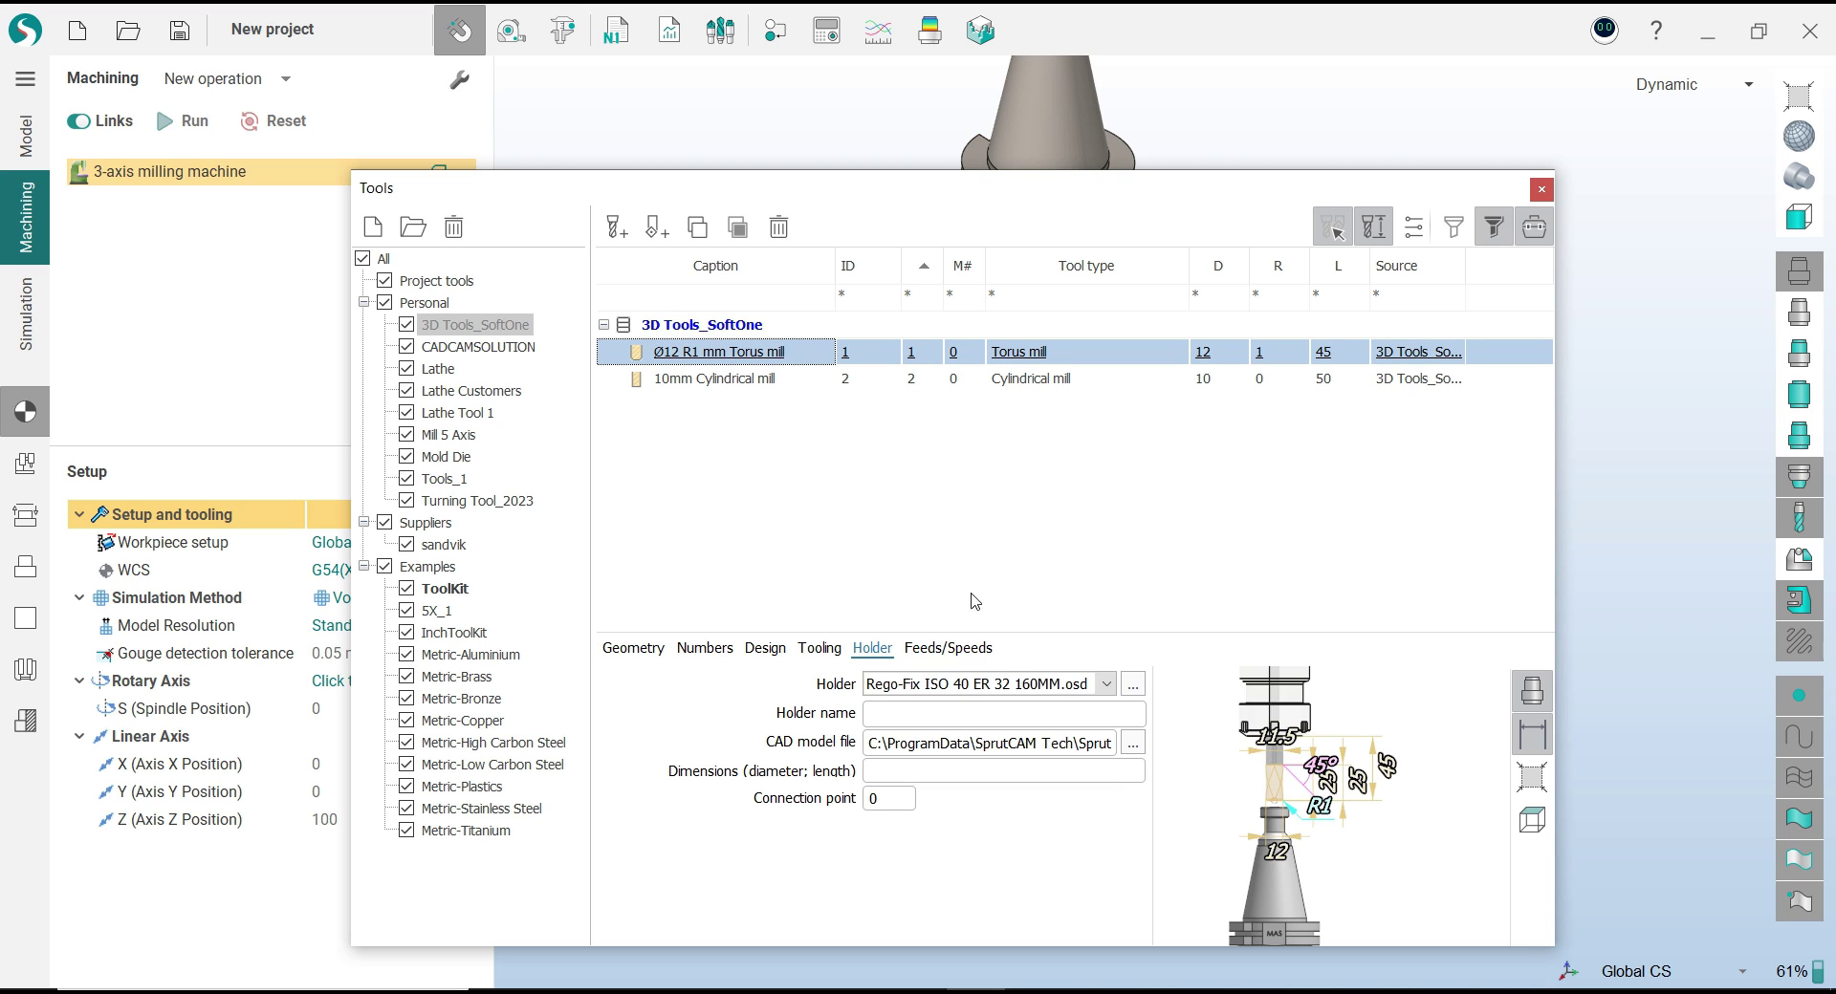
pyautogui.scroll(2, 1316, 821)
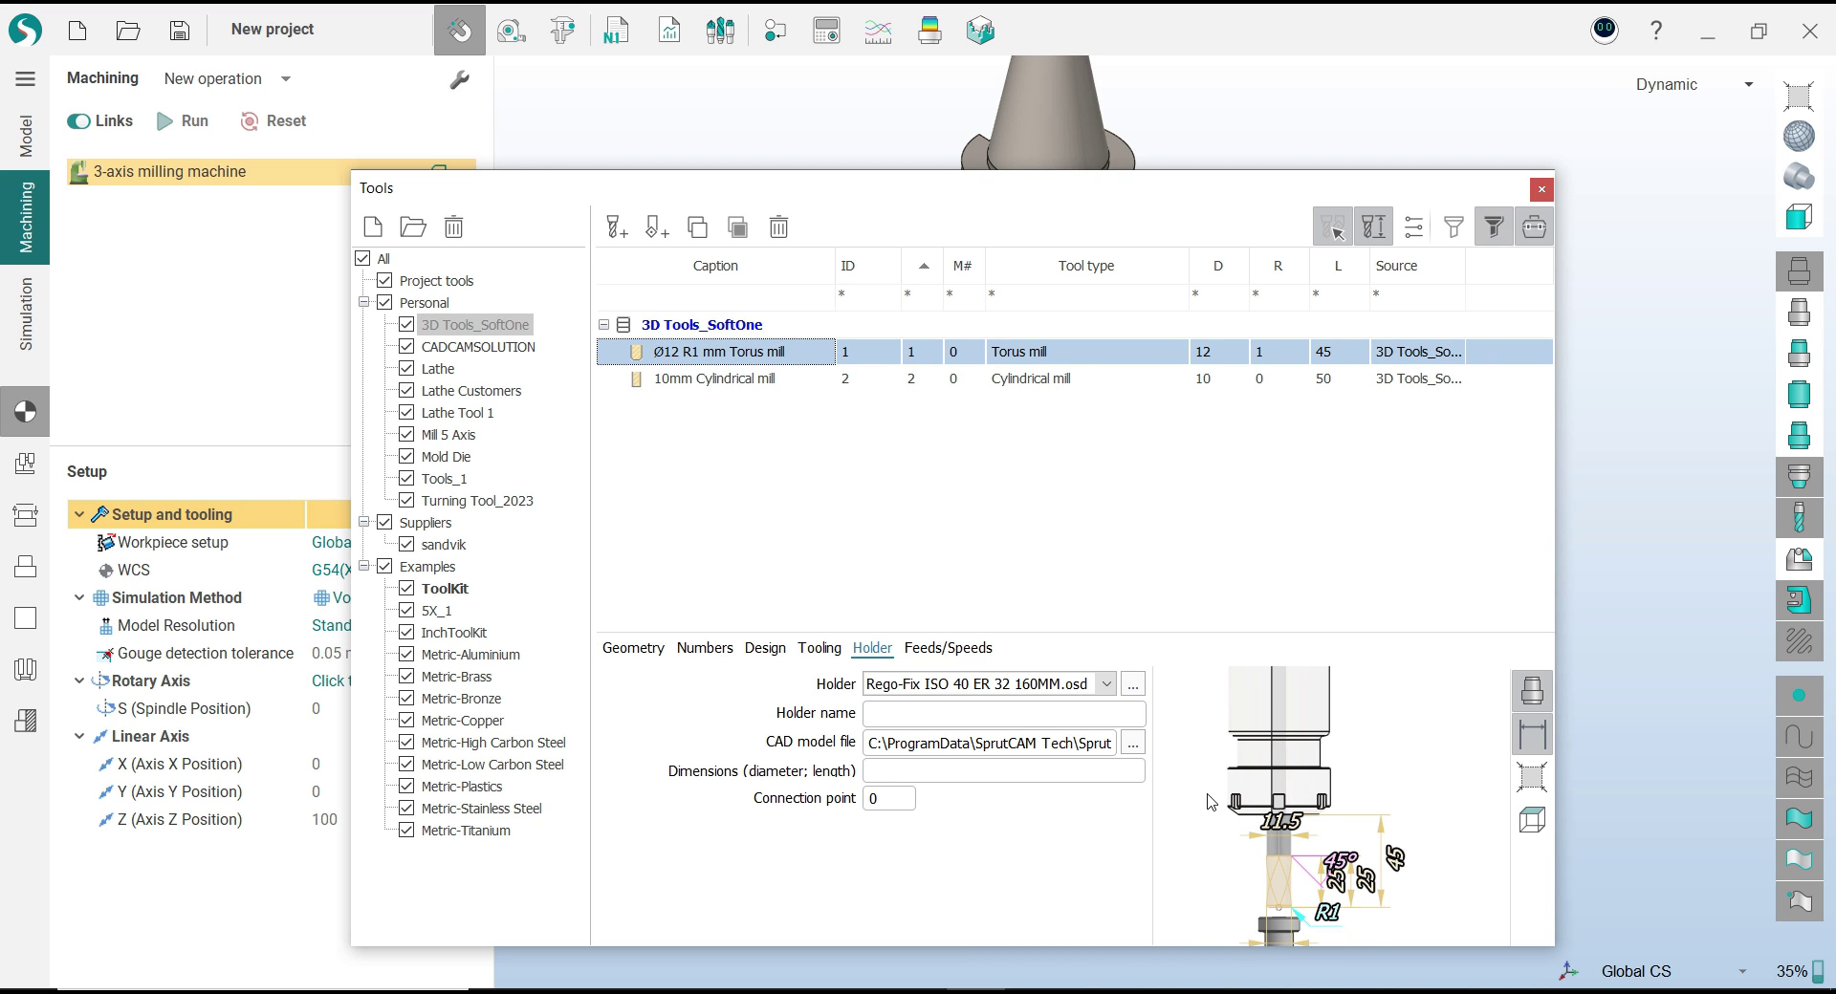
pyautogui.scroll(2, 1268, 824)
pyautogui.scroll(3, 1328, 810)
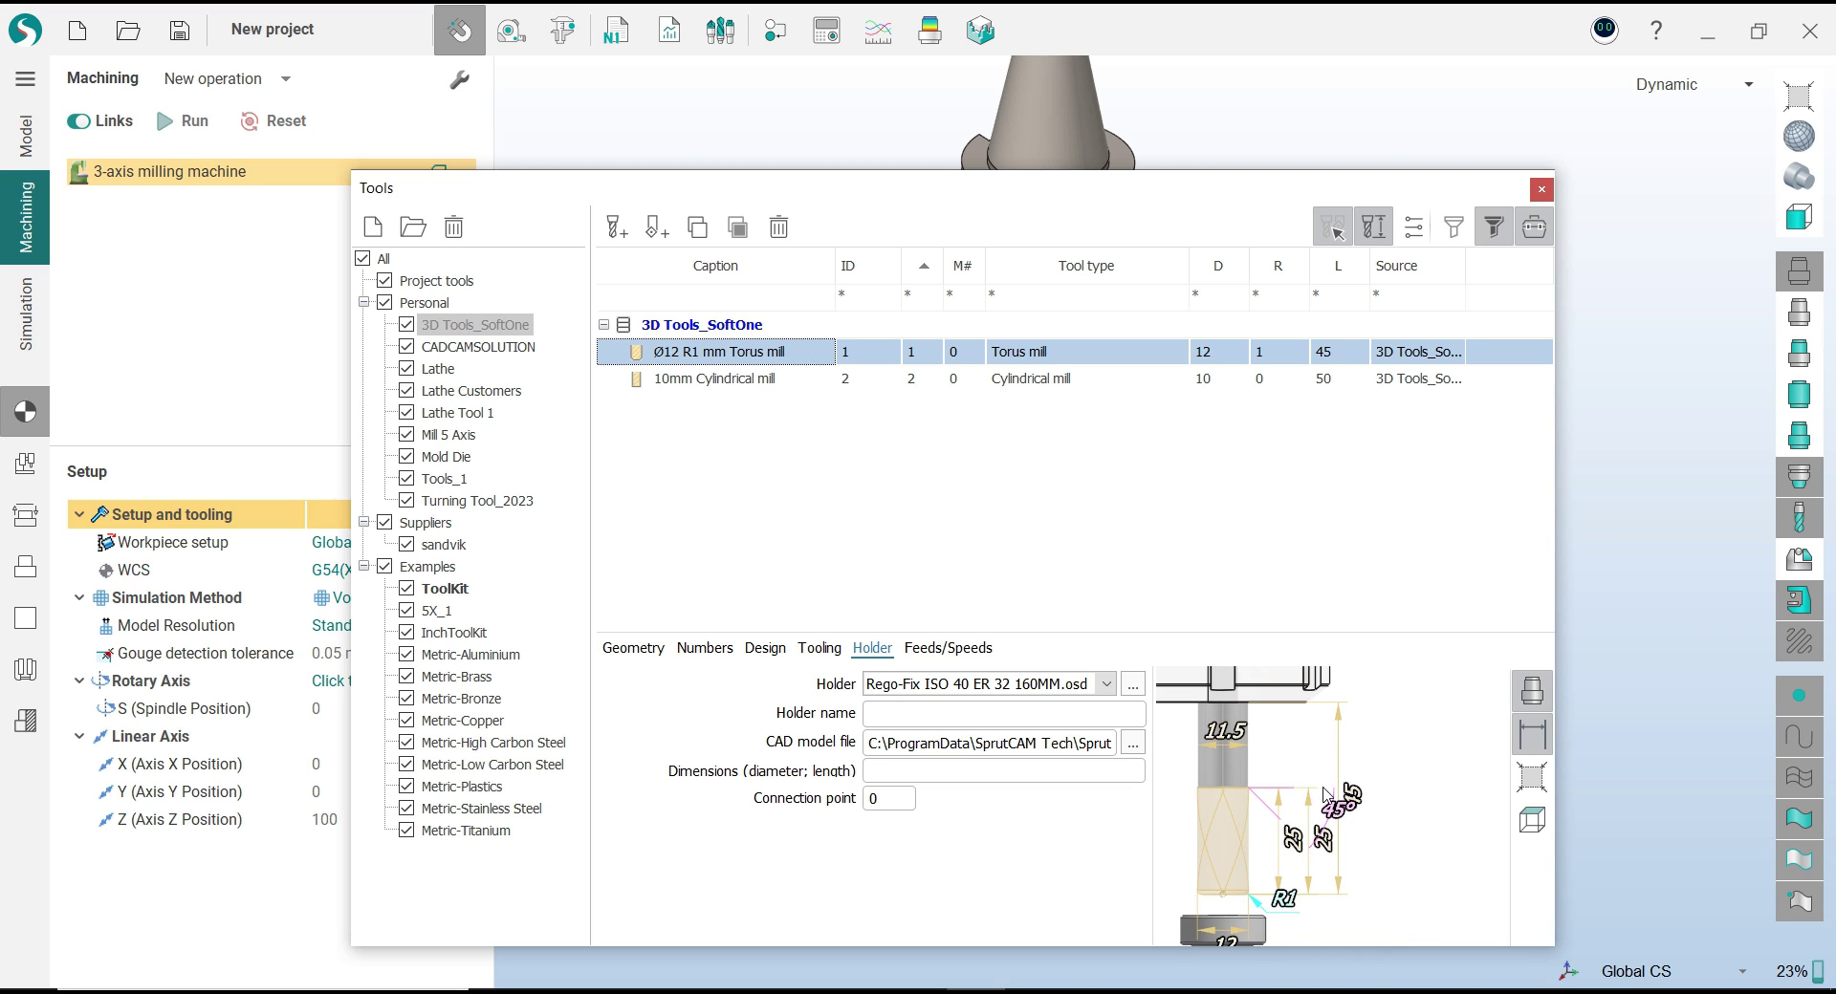
pyautogui.scroll(-3, 1327, 809)
pyautogui.scroll(-2, 1339, 808)
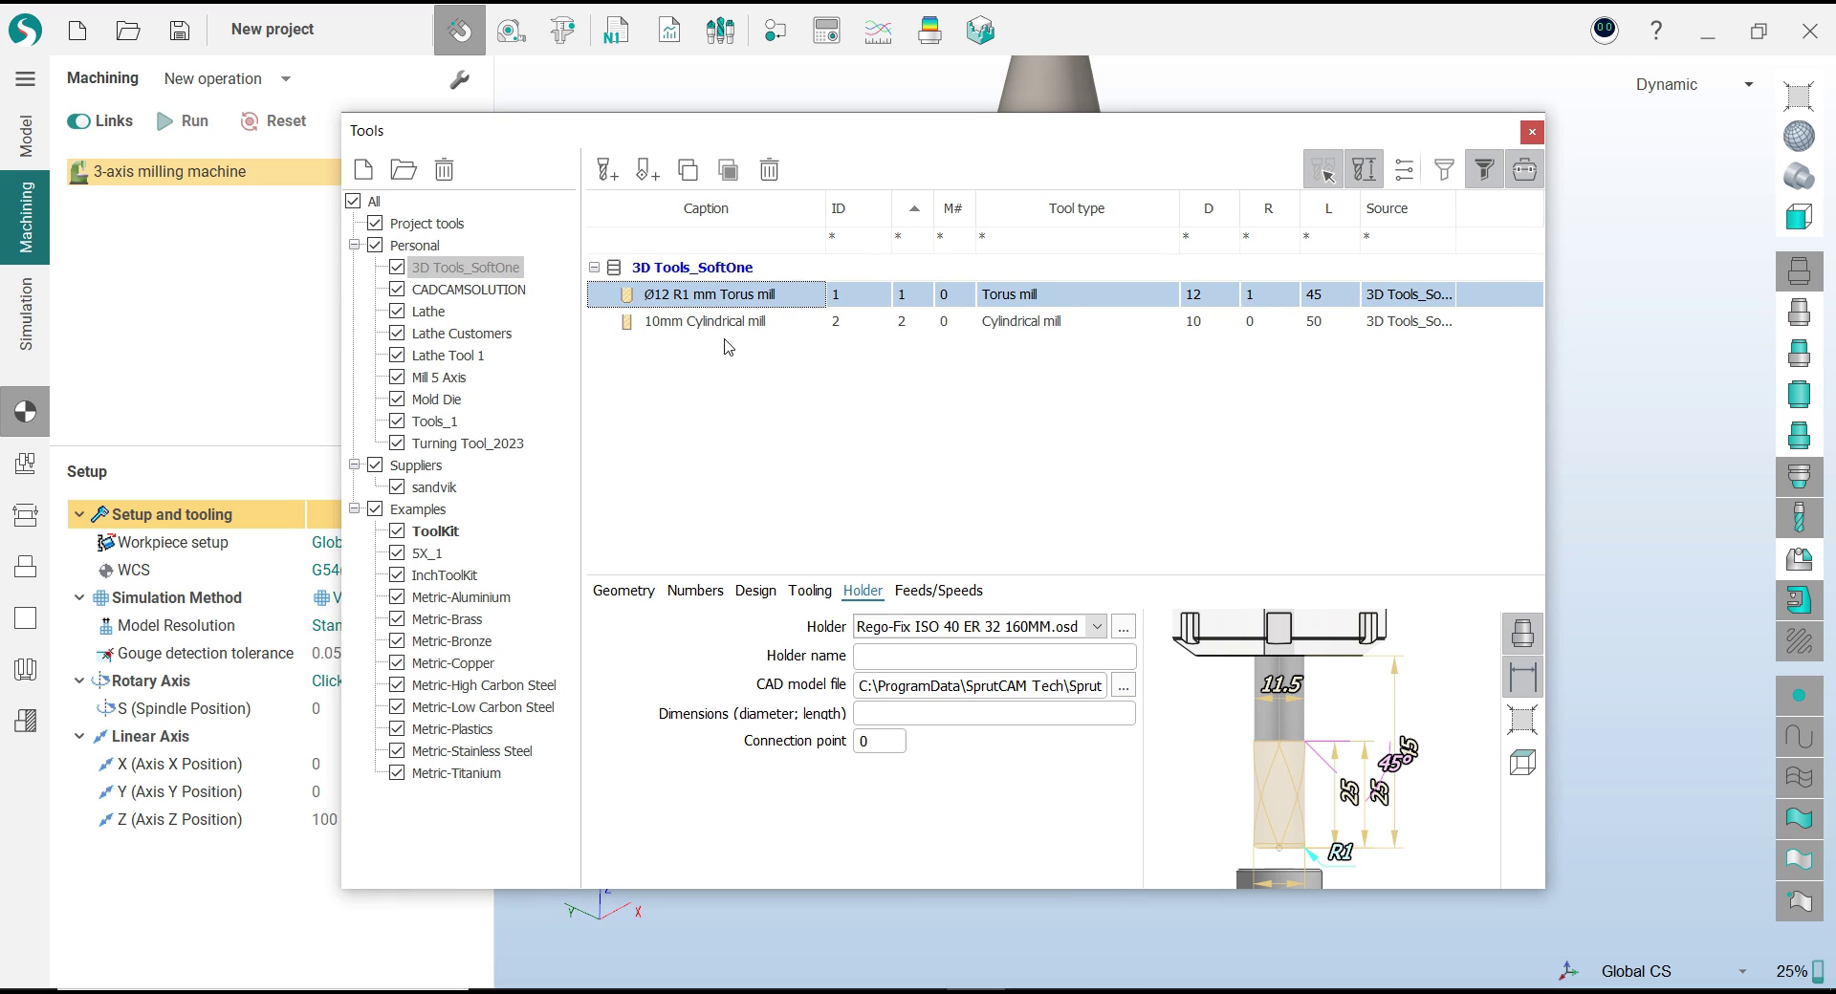
pyautogui.click(1531, 131)
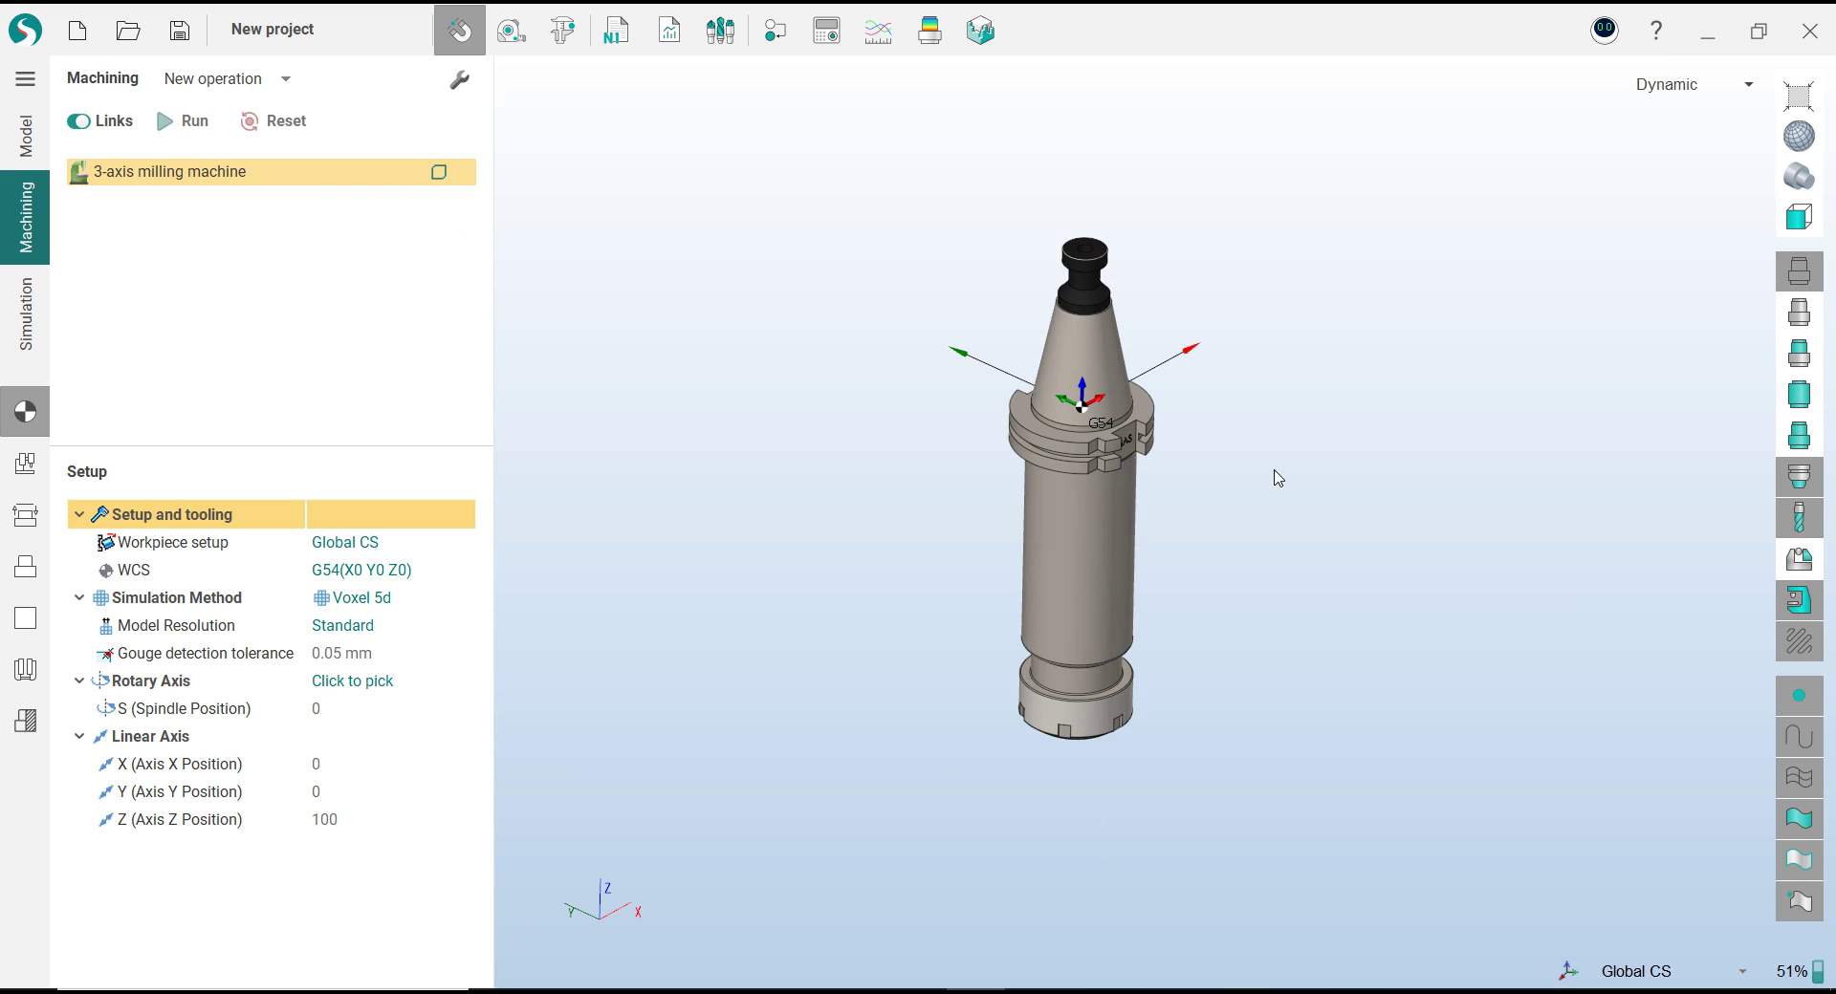
# Start a new empty project, discarding the modified holder project without saving
pyautogui.moveTo(1277, 478); pyautogui.dragTo(1233, 493, button='middle')
pyautogui.click(78, 34)
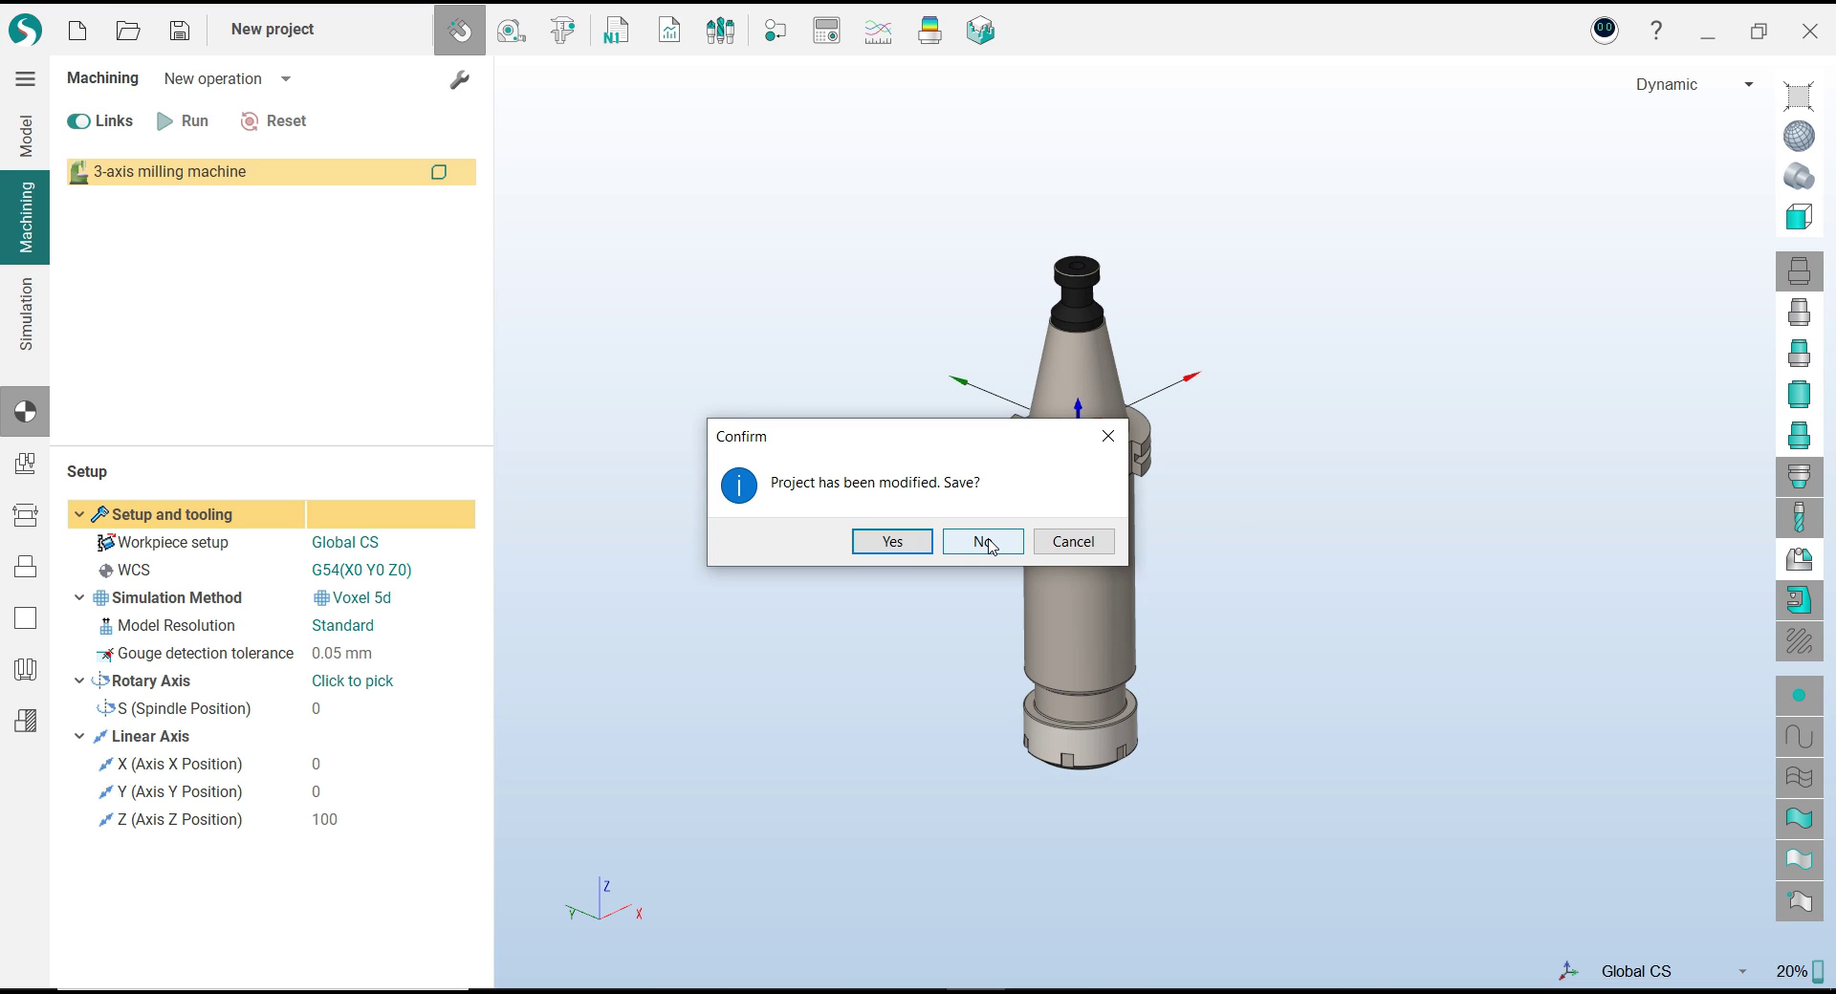
pyautogui.click(992, 543)
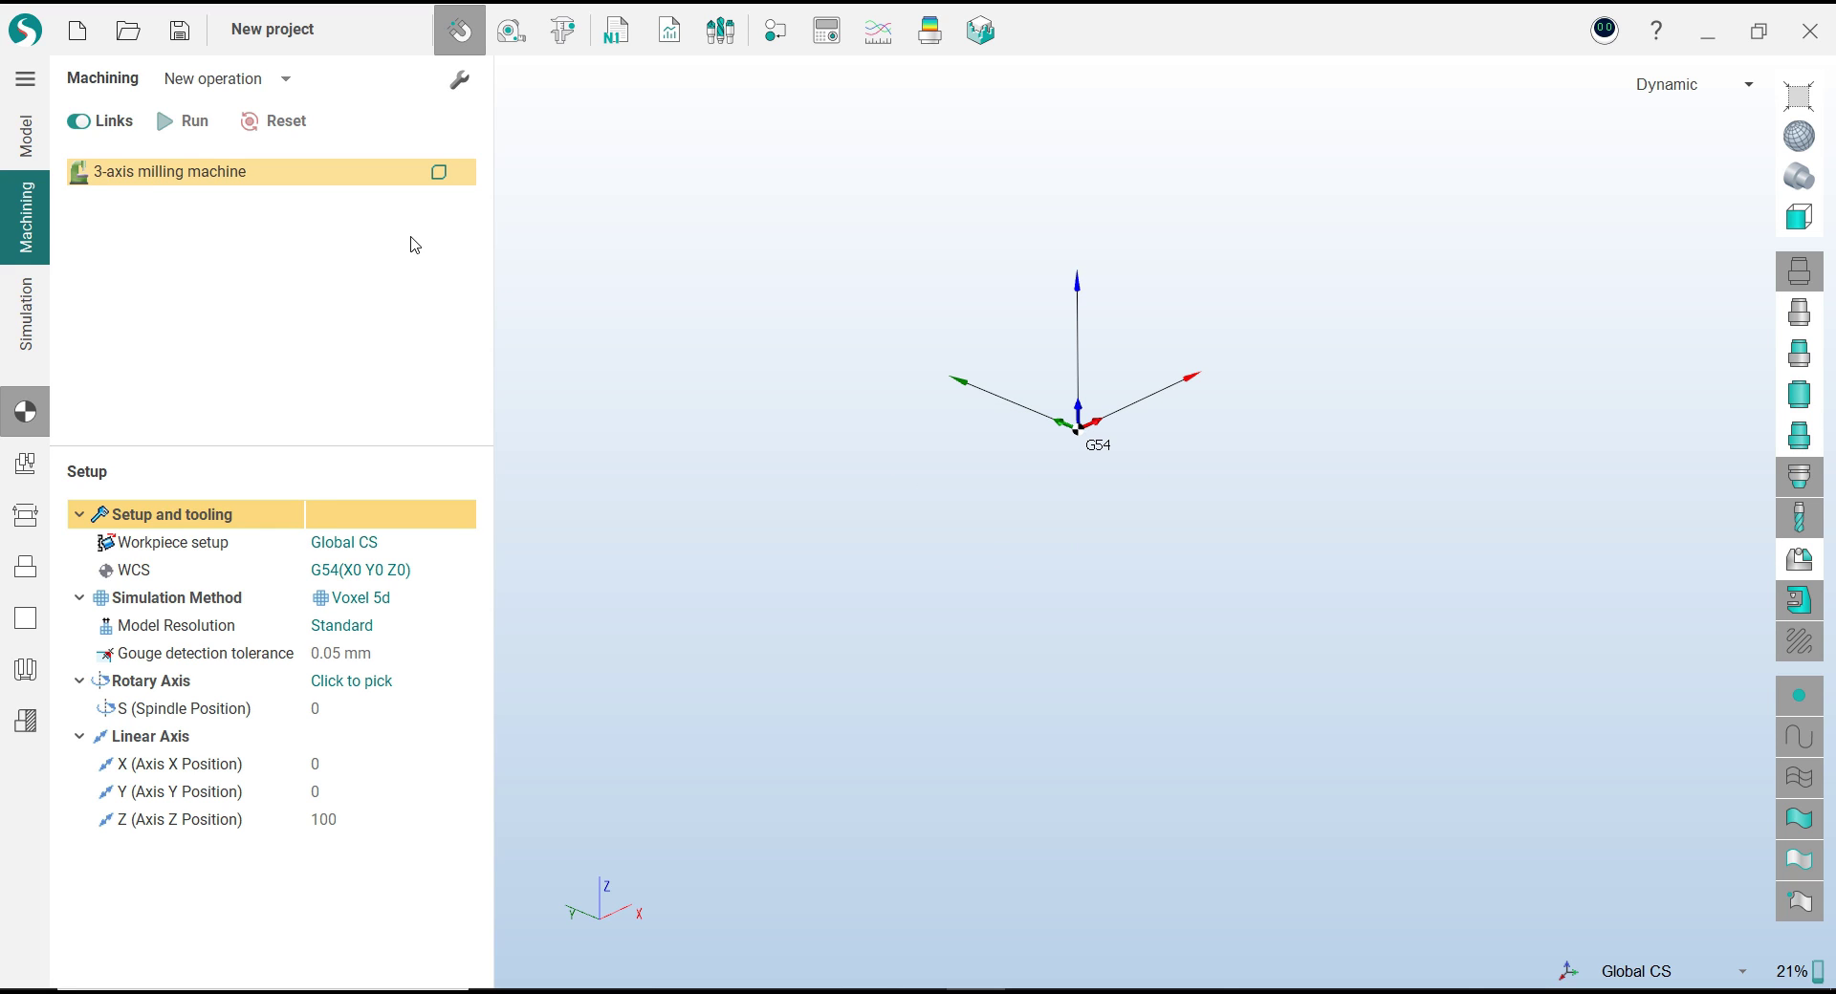
# Import Rego-Fix ISO 40 ER 32 70MM.SLDPRT with the built-in SolidWorks reader
pyautogui.click(131, 41)
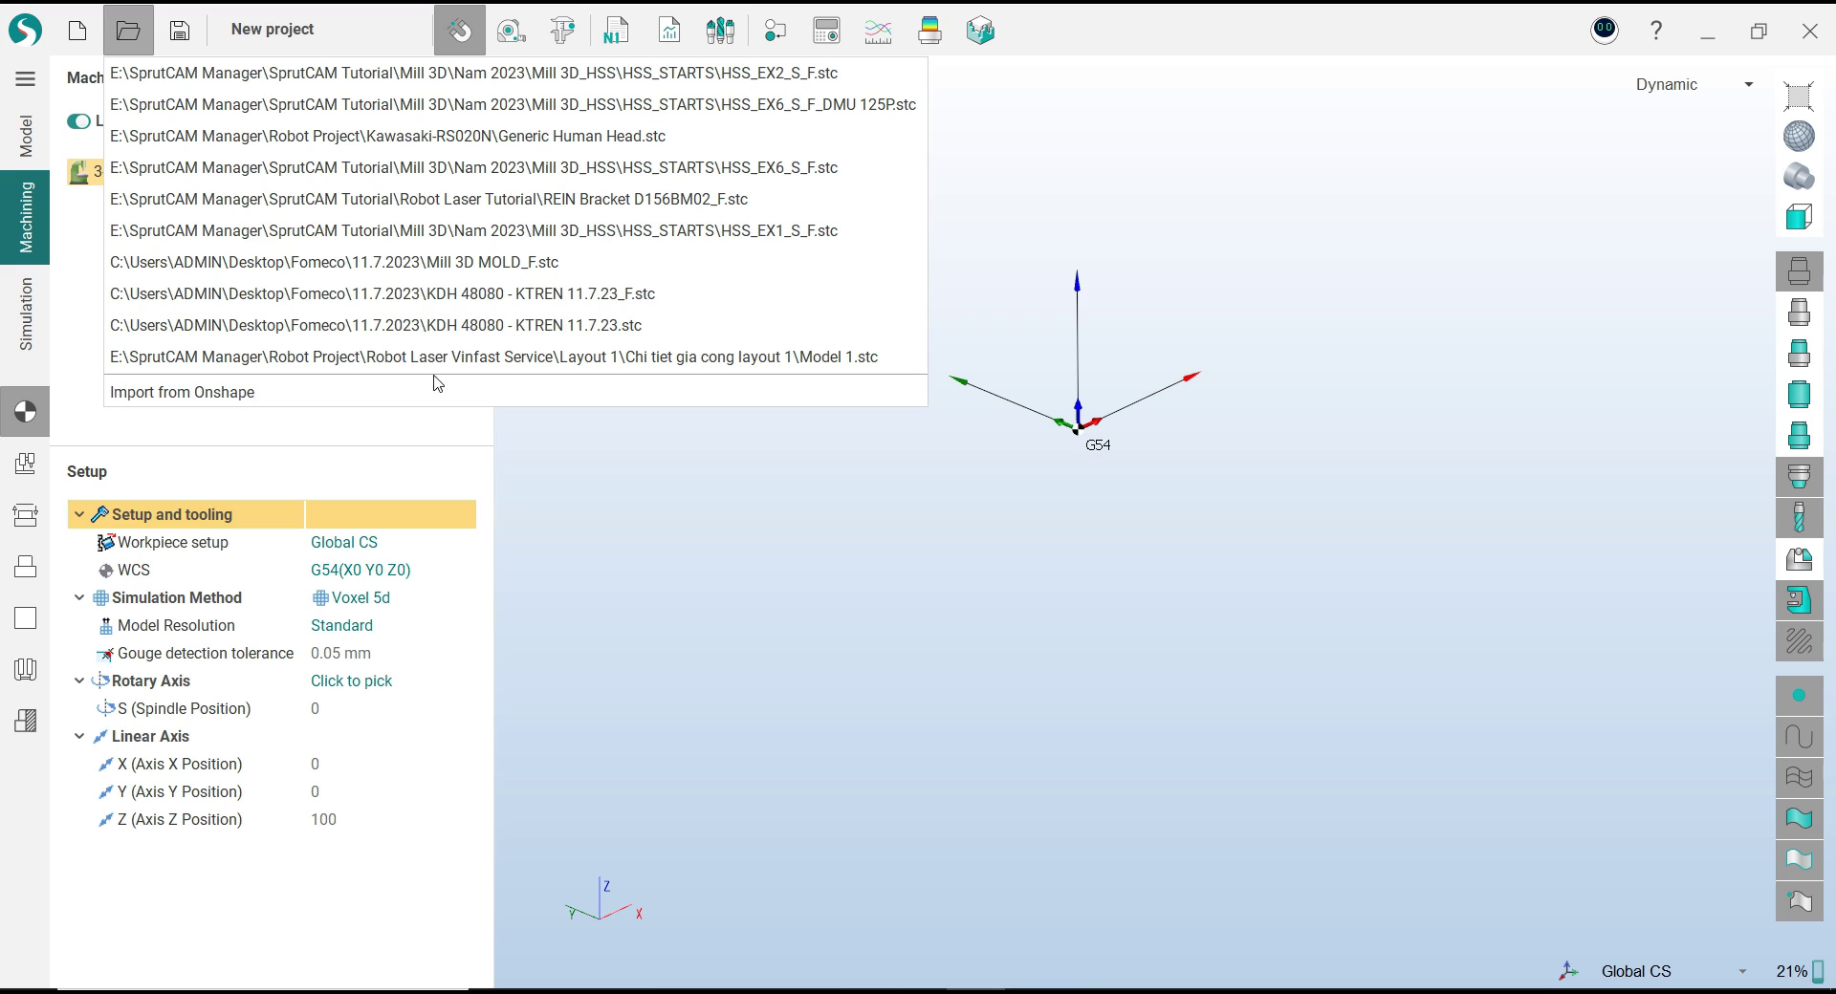
pyautogui.click(1054, 236)
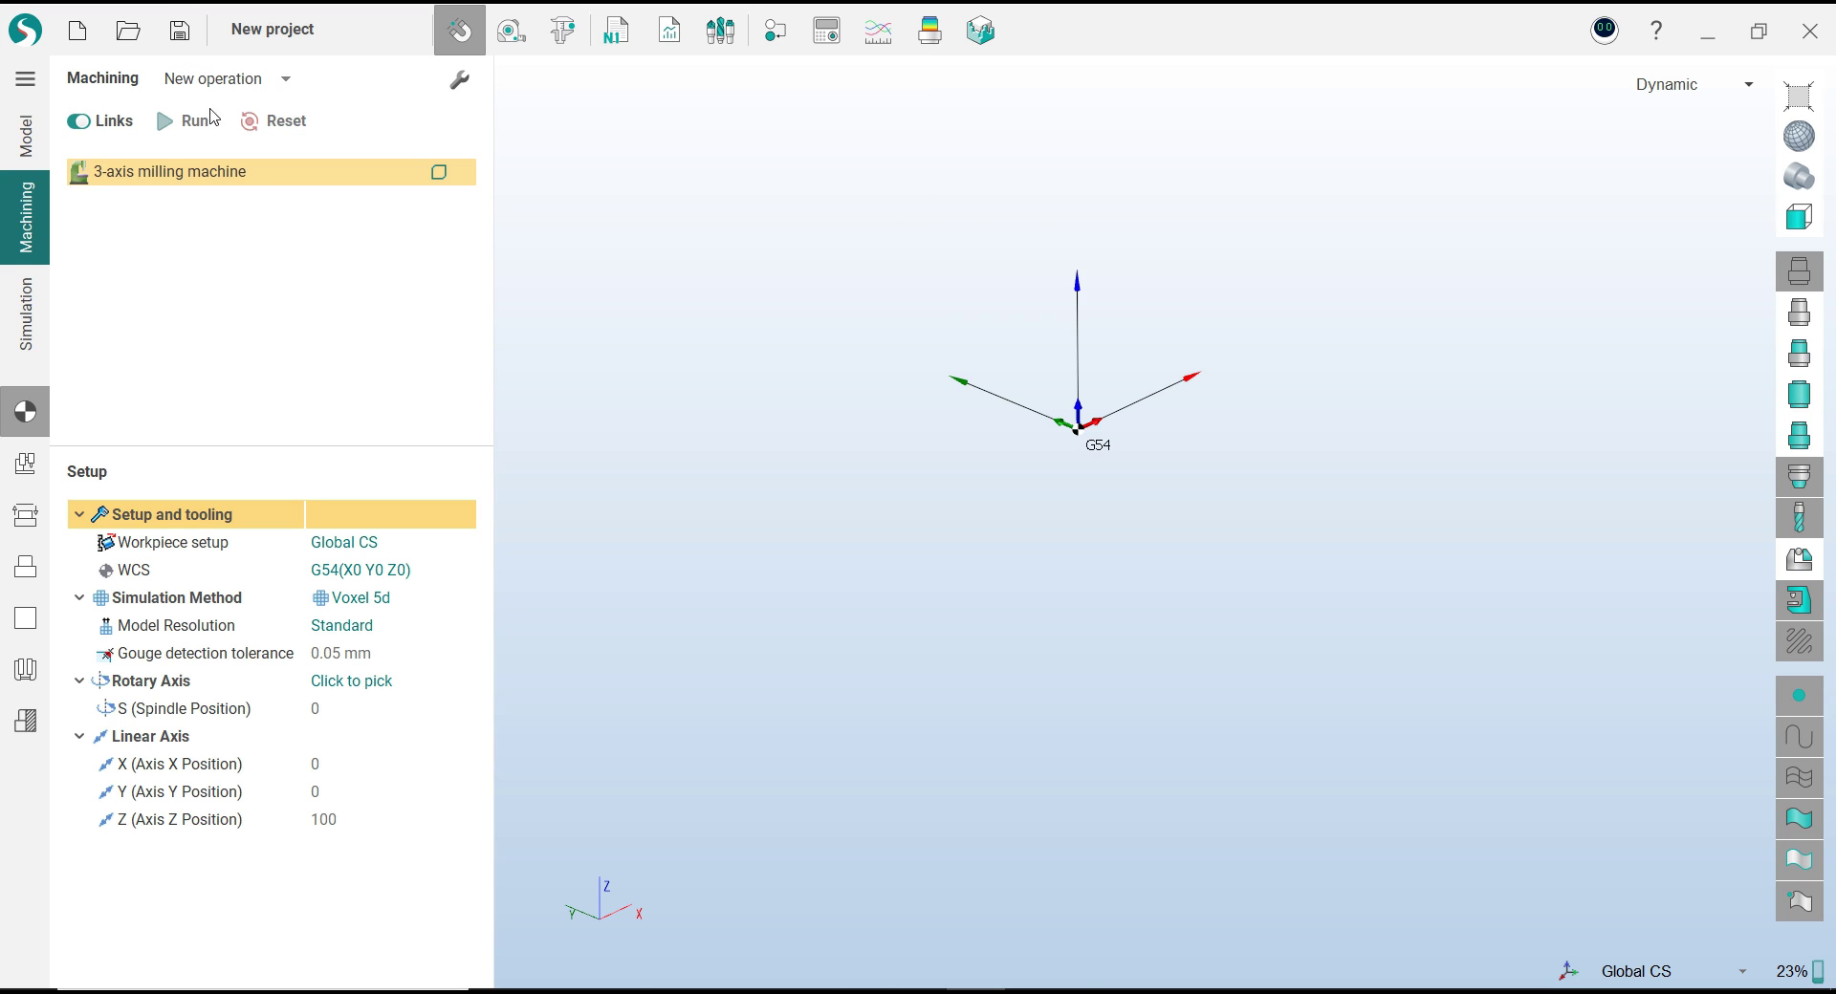
pyautogui.click(25, 136)
pyautogui.click(146, 86)
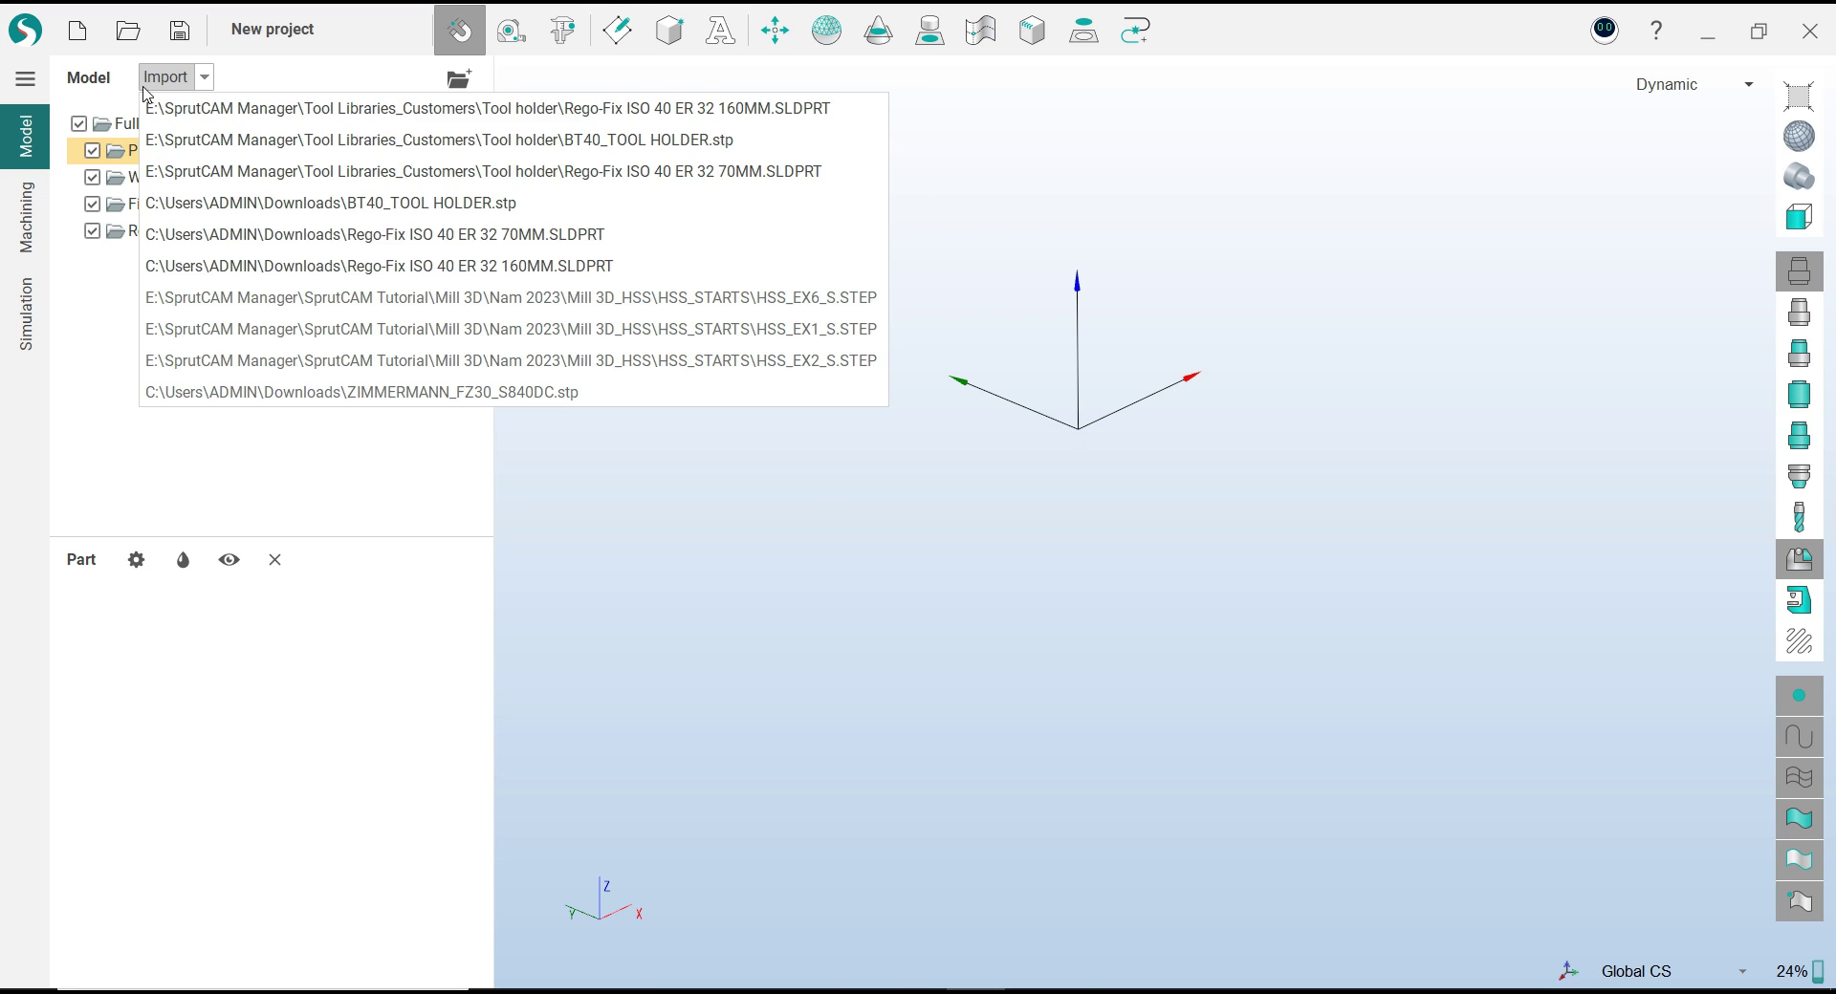
pyautogui.click(216, 112)
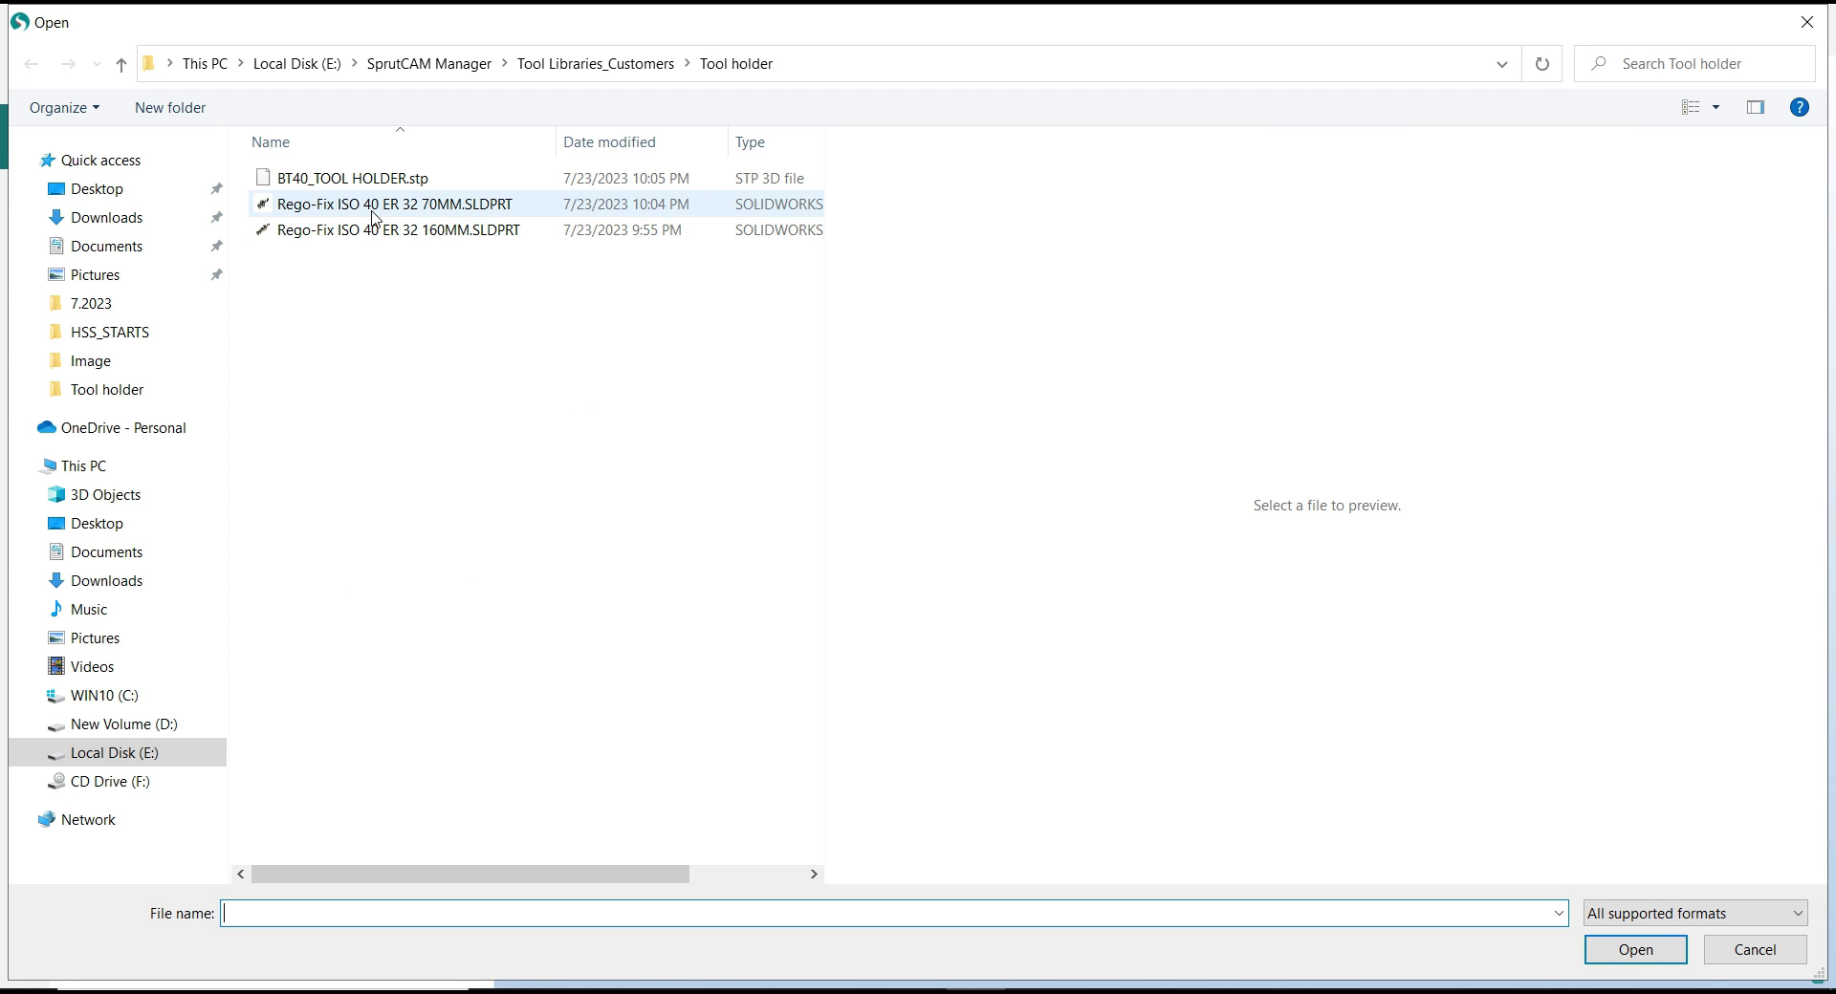
pyautogui.click(373, 218)
pyautogui.click(1609, 955)
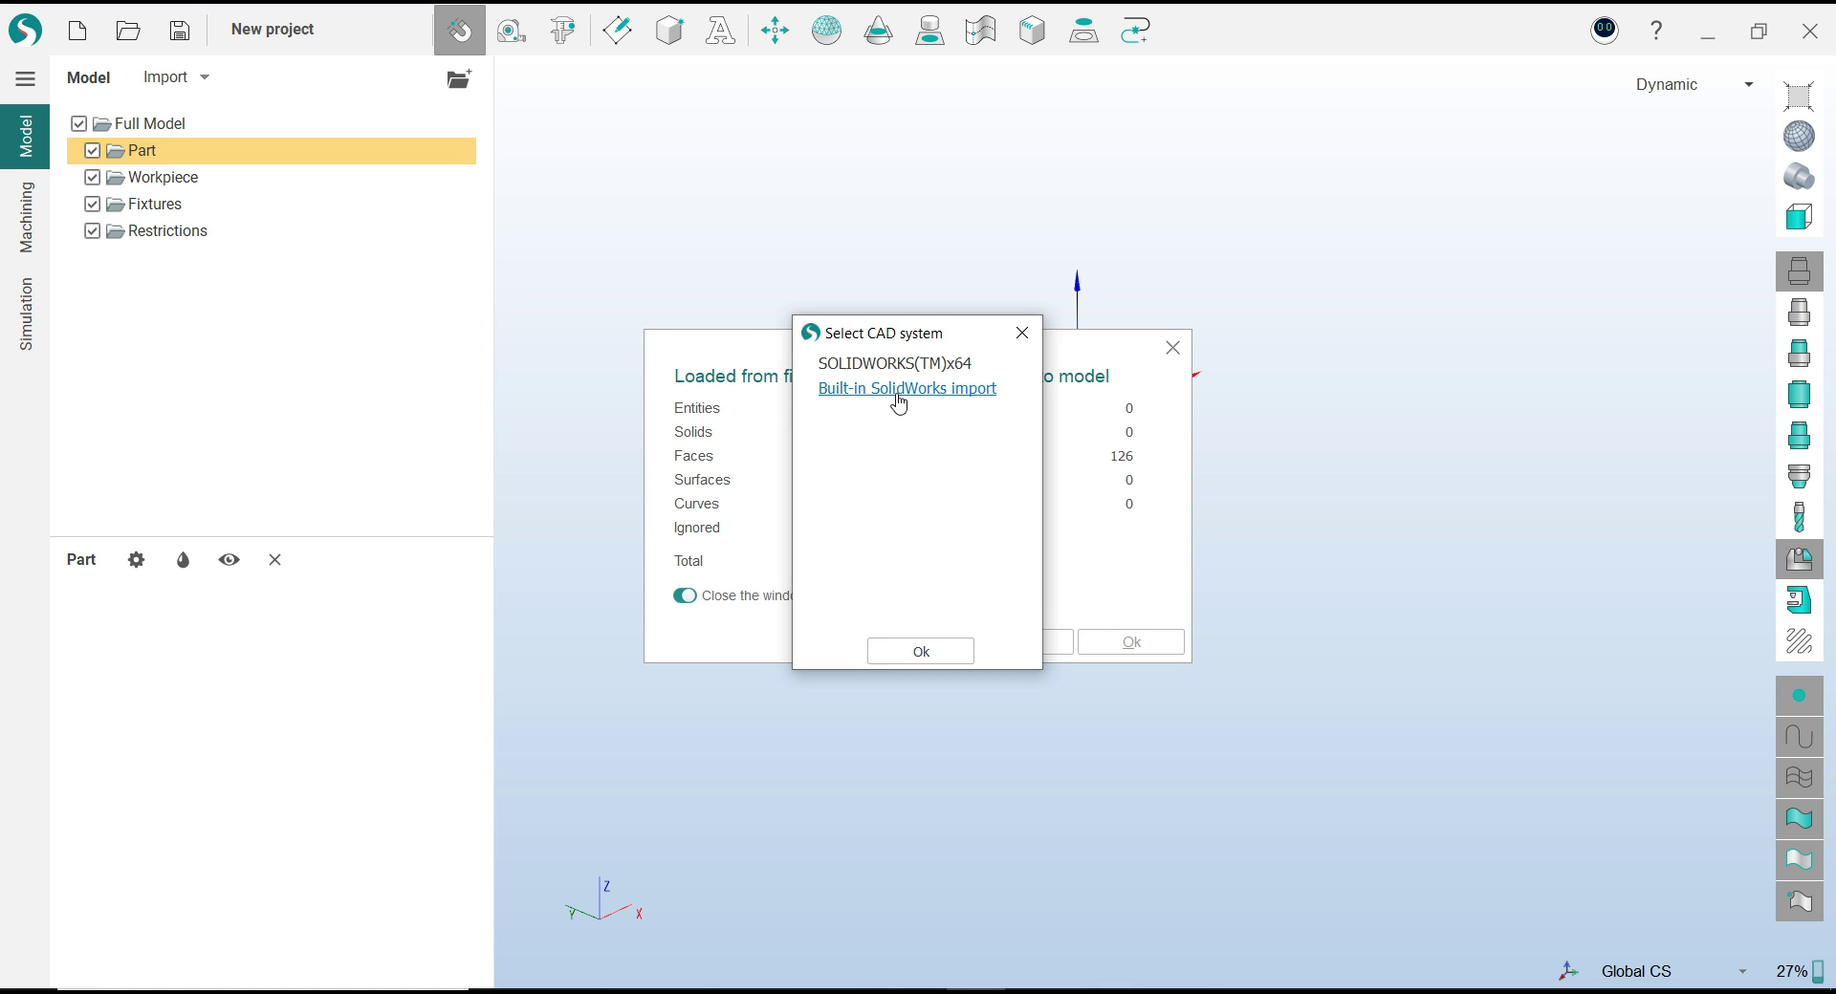
pyautogui.click(899, 389)
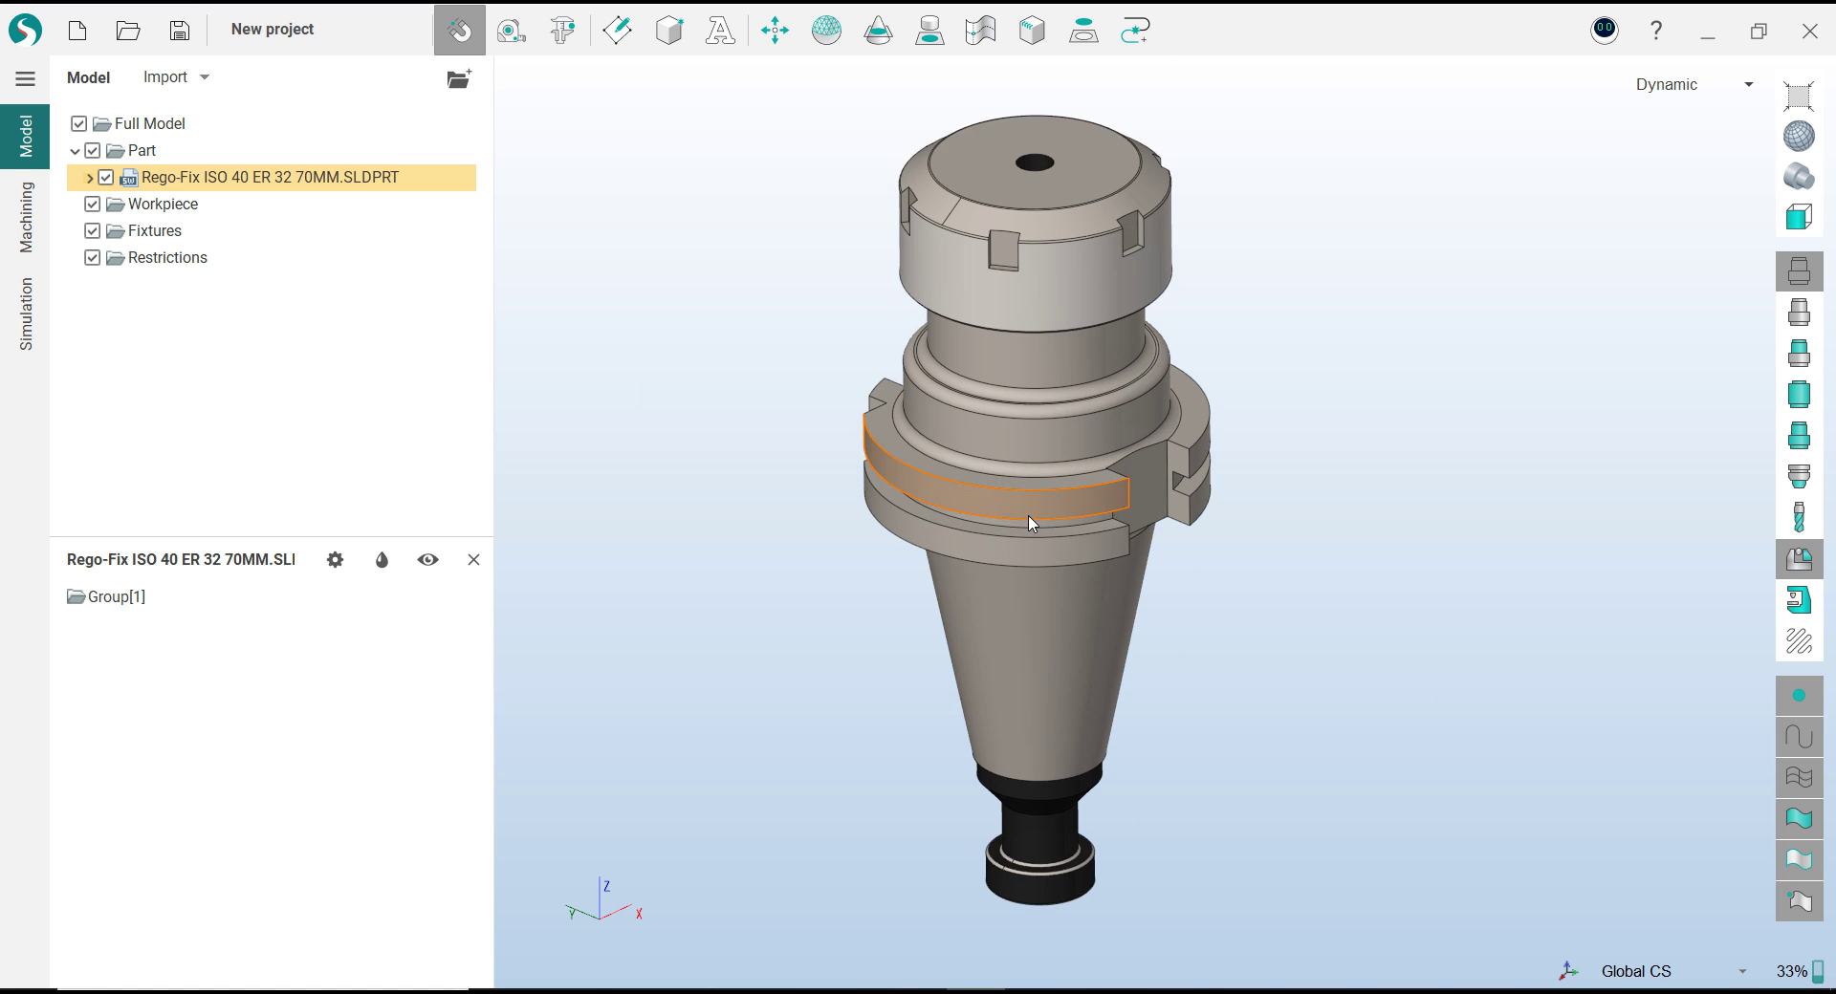
# Rotate the Rego-Fix holder 180° about X so its taper points up
pyautogui.scroll(-3, 1034, 576)
pyautogui.scroll(-2, 1036, 577)
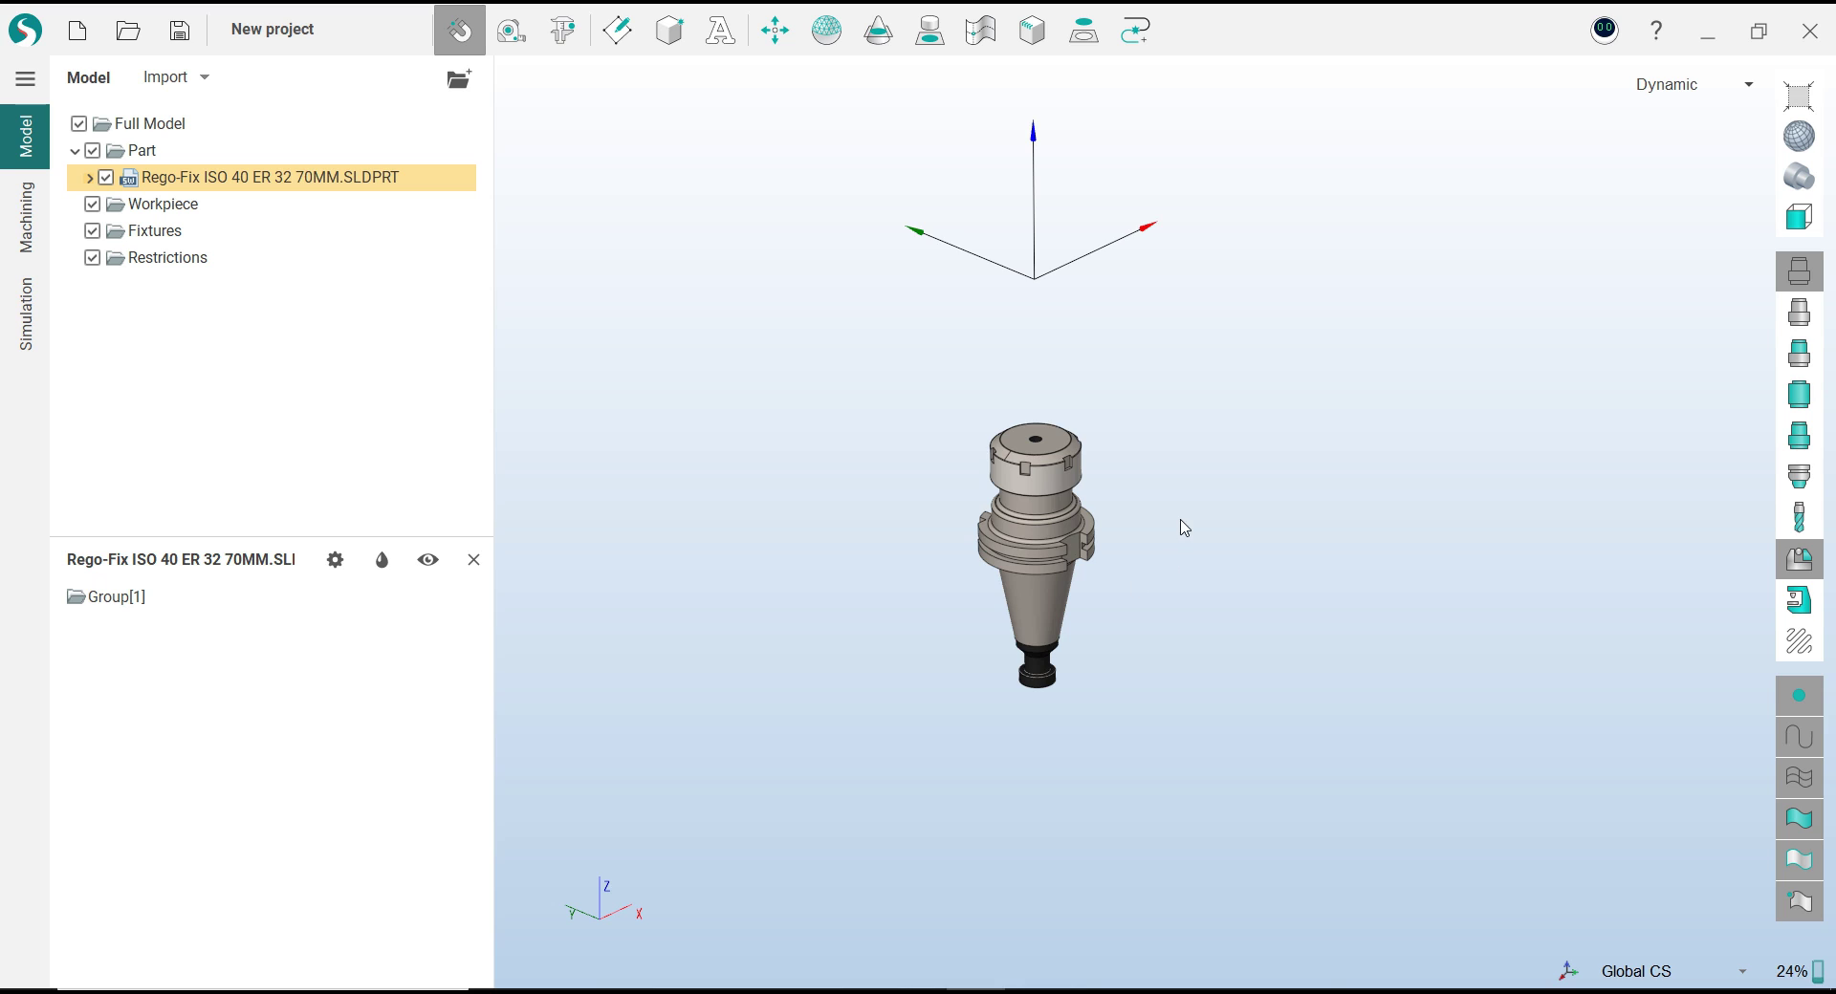
pyautogui.click(141, 599)
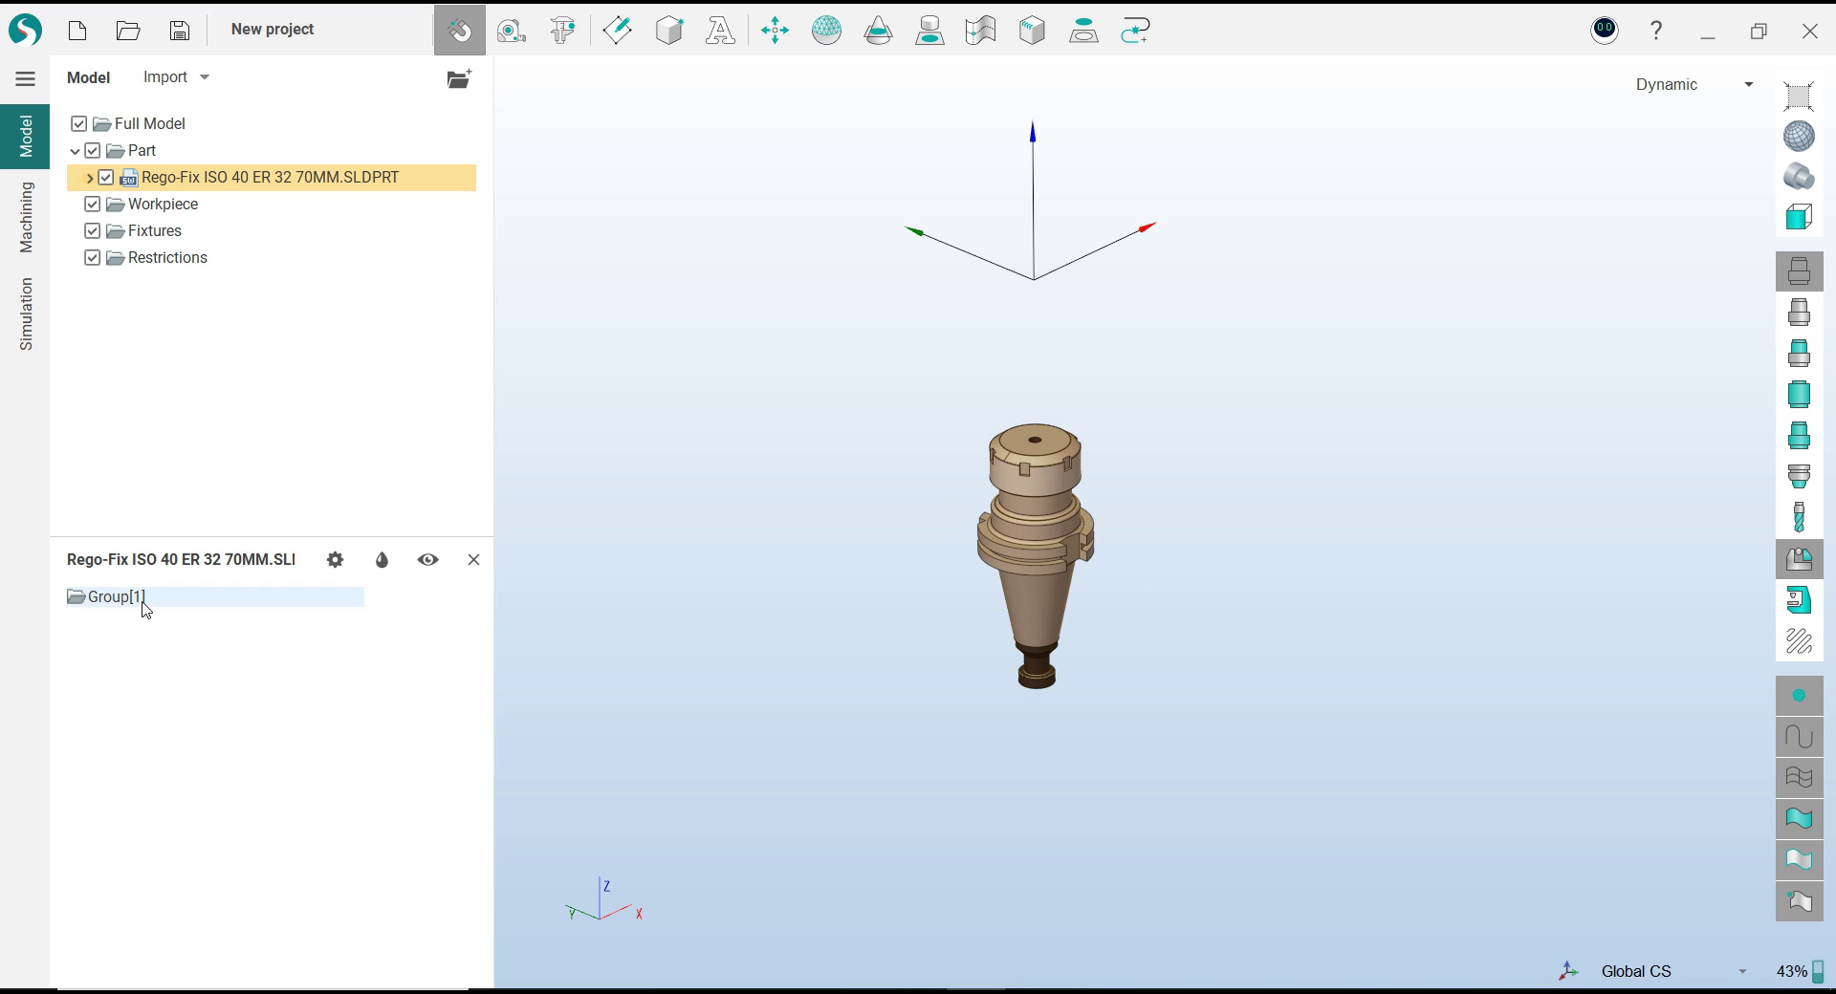
pyautogui.click(141, 151)
pyautogui.click(151, 598)
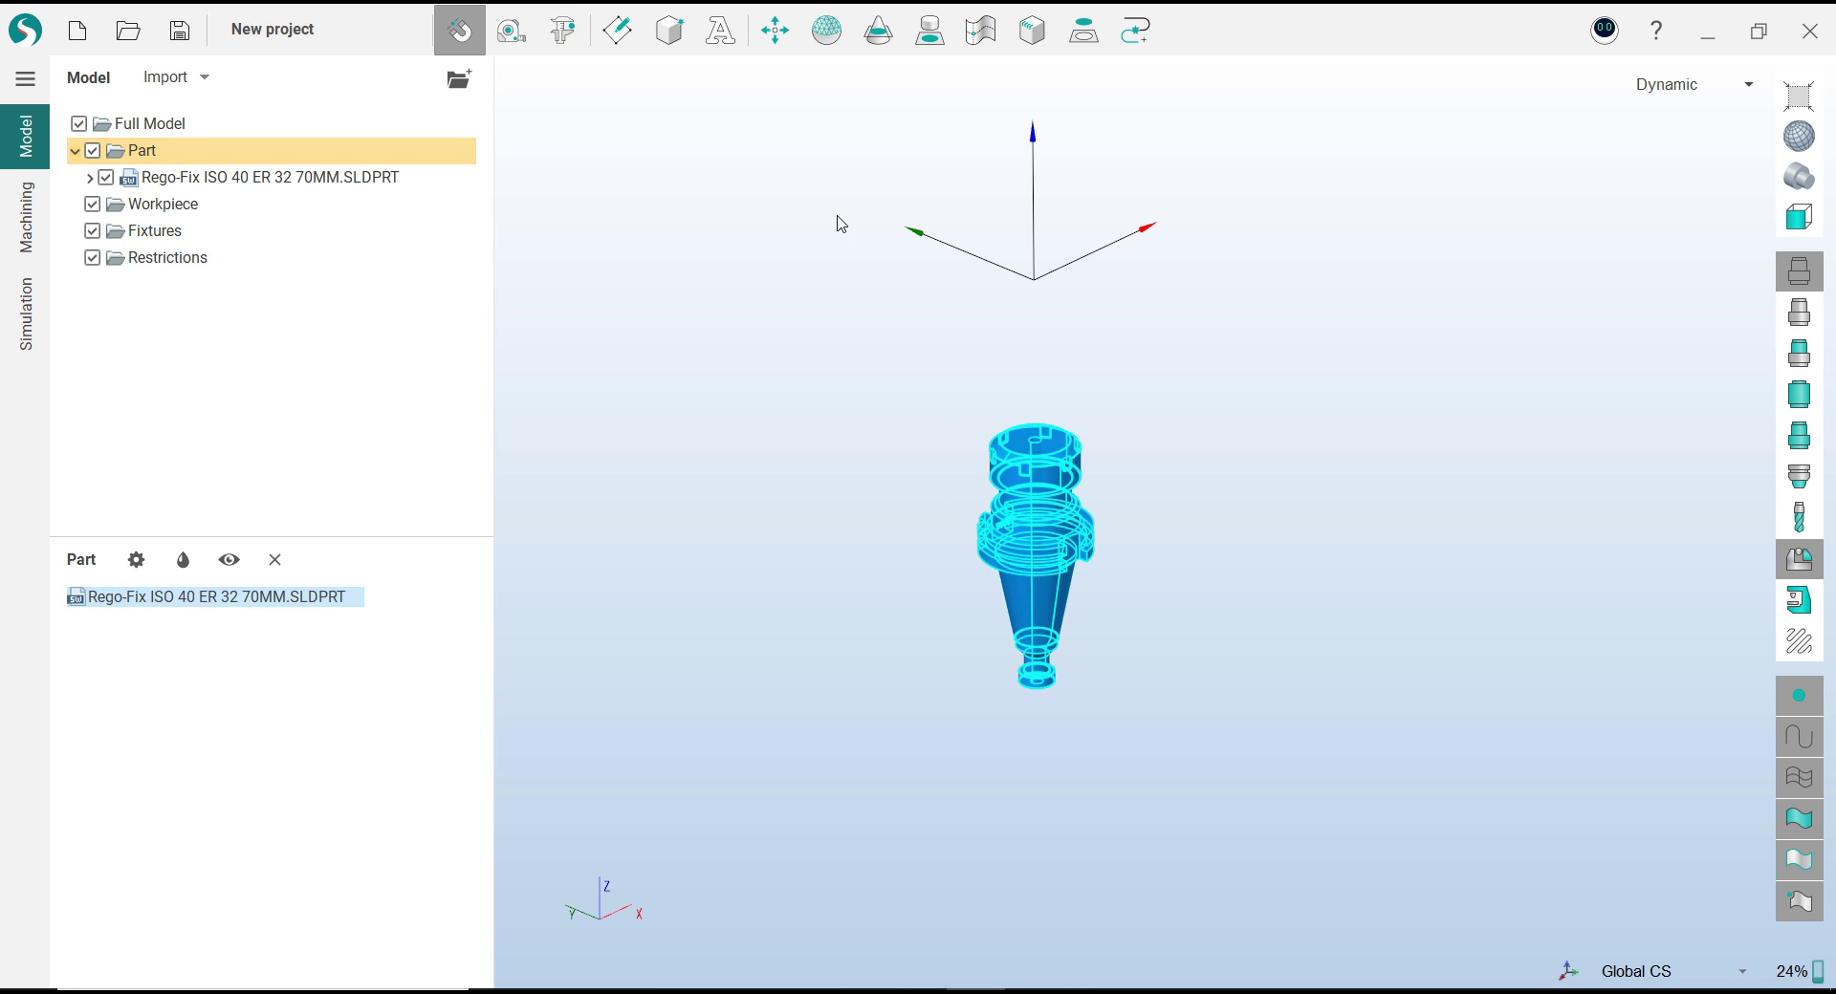
pyautogui.click(774, 30)
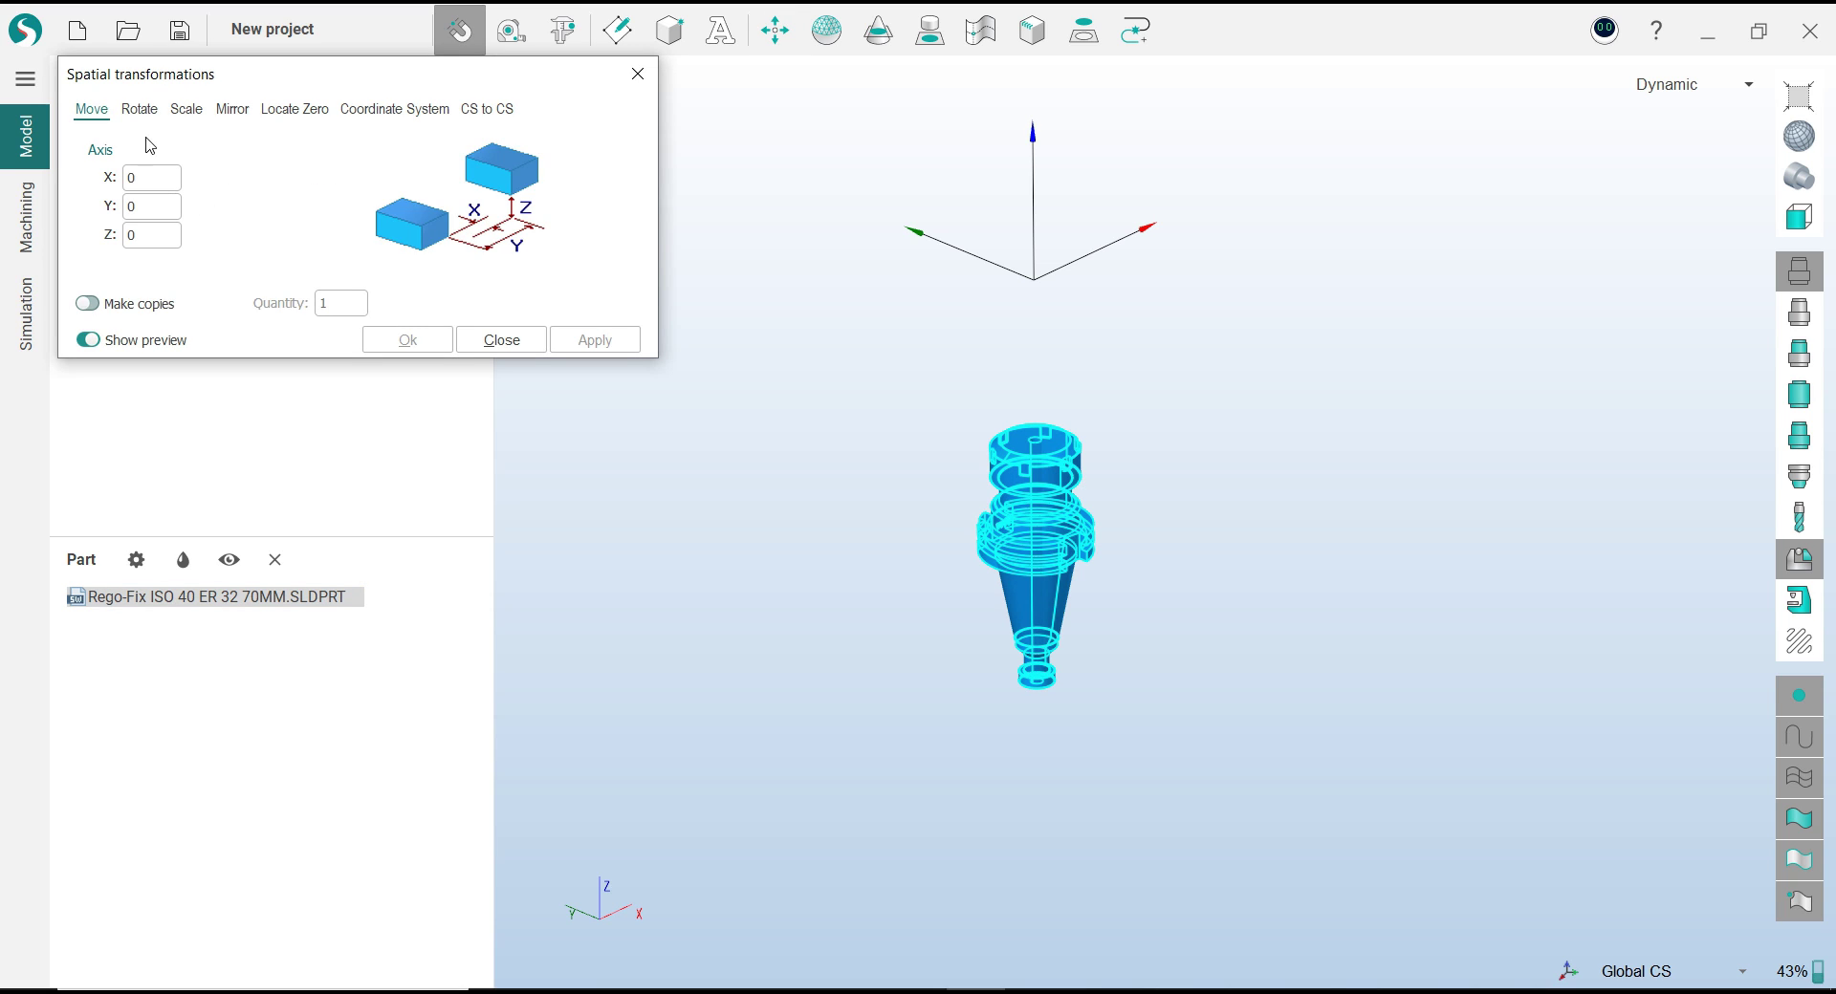
pyautogui.click(139, 109)
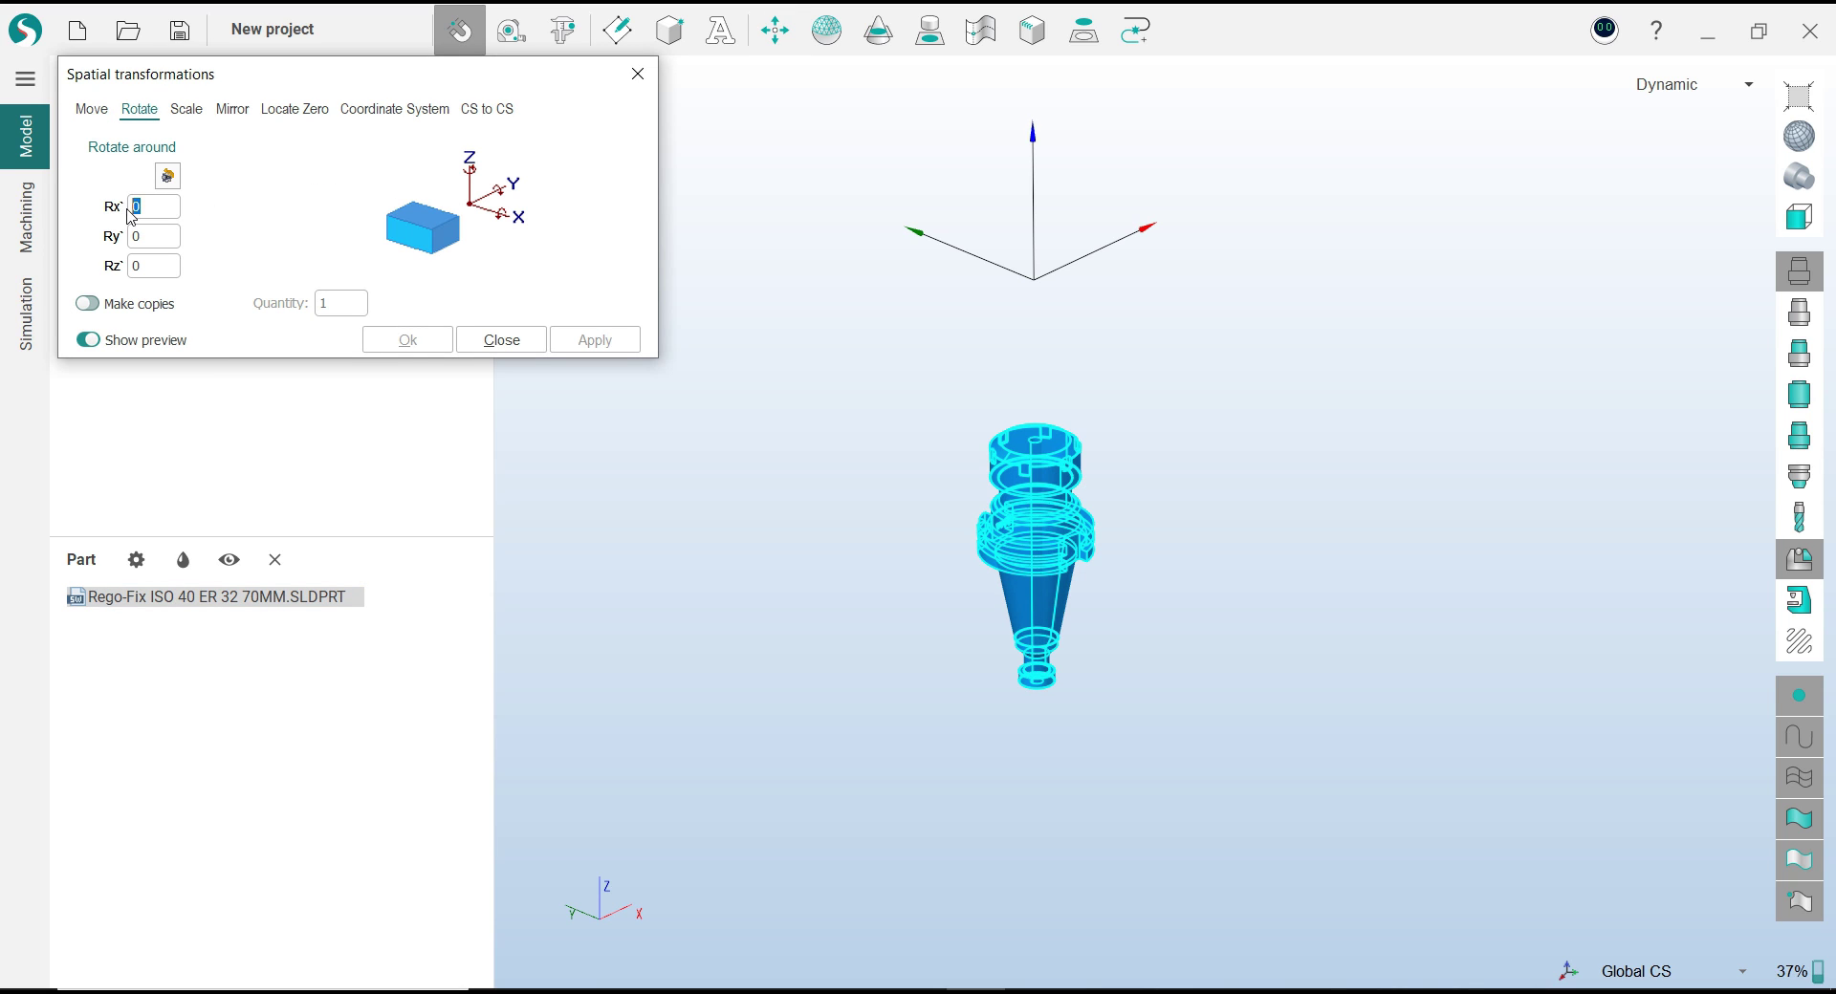
pyautogui.write('180')
pyautogui.click(408, 340)
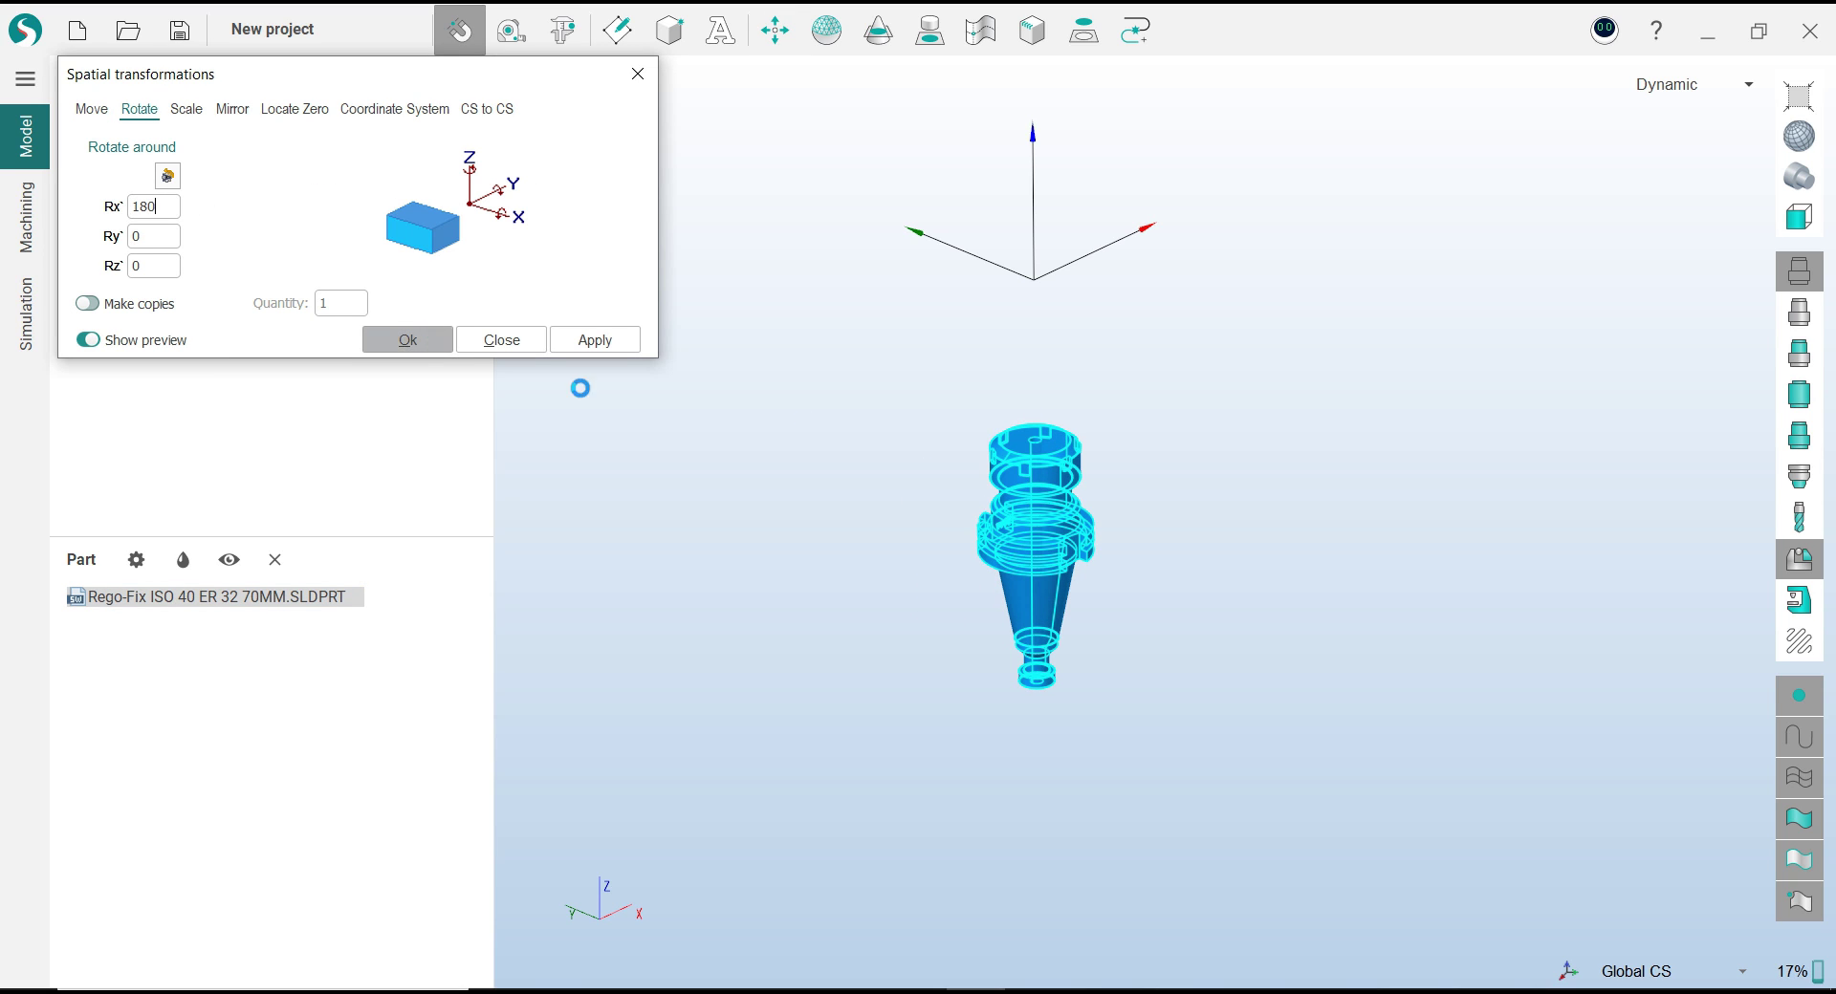
# Relocate the holder with Locate Zero so its top centre sits at the origin
pyautogui.click(1310, 543)
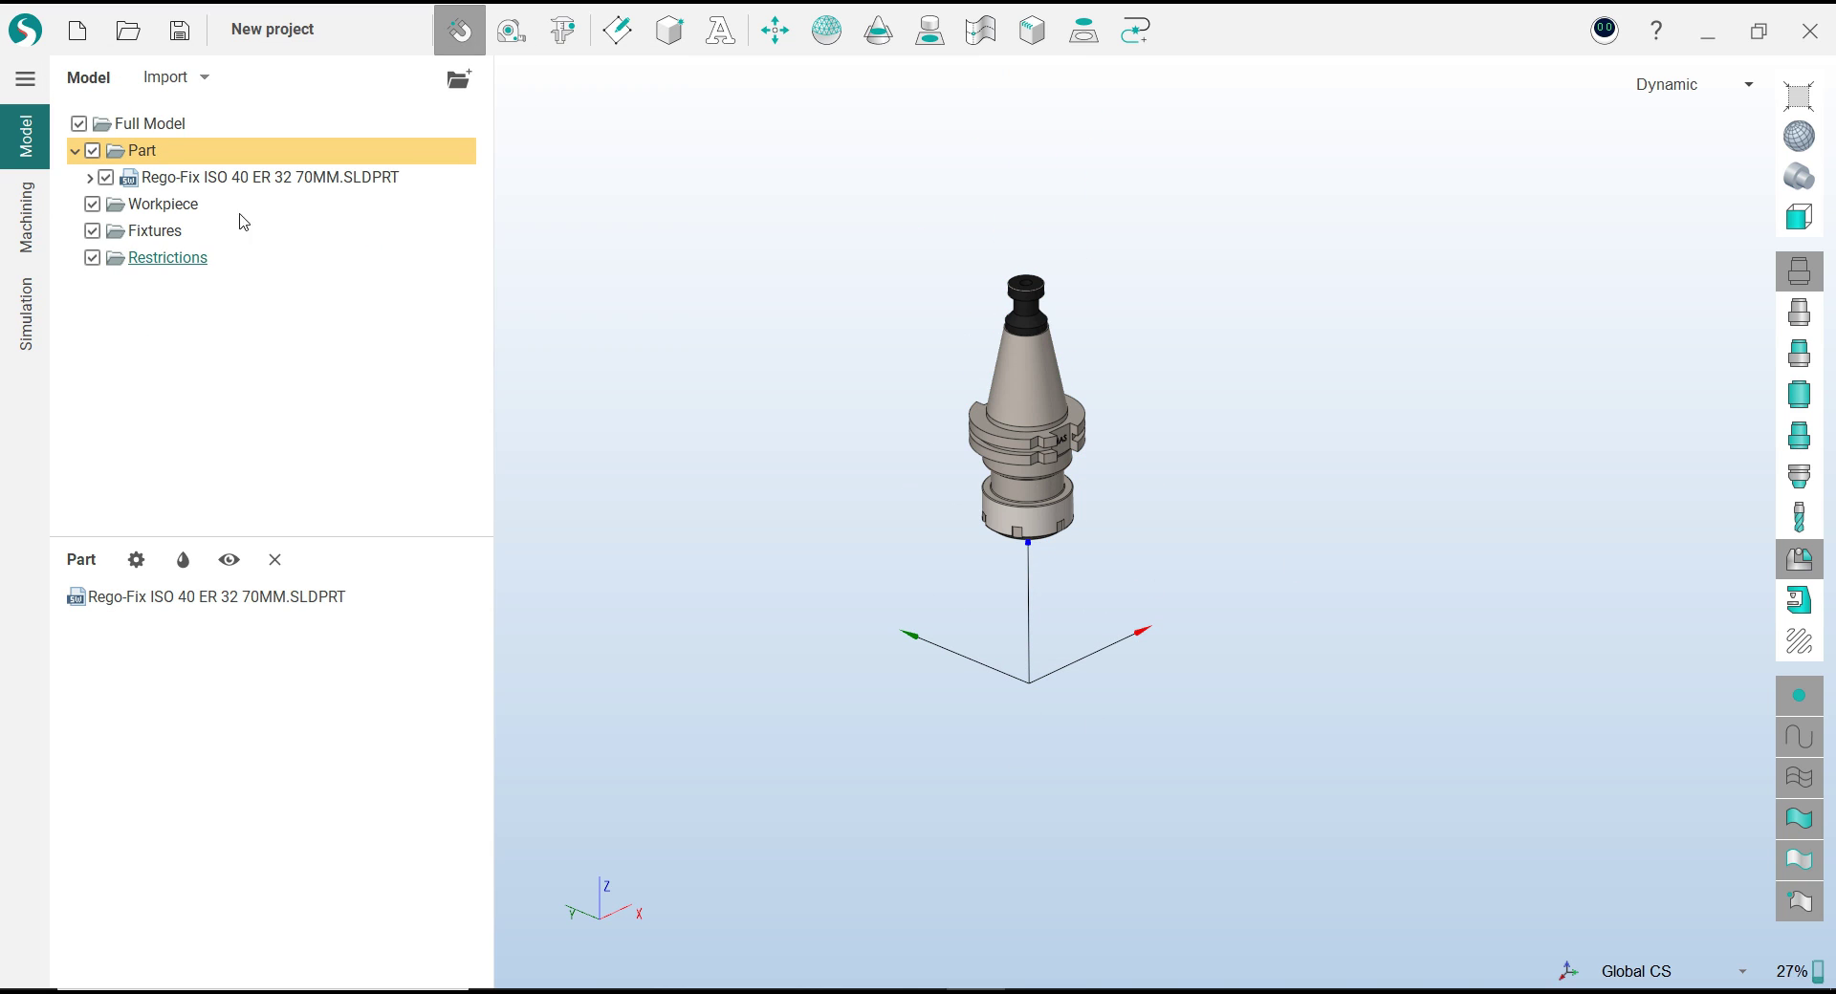
pyautogui.click(191, 597)
pyautogui.click(780, 42)
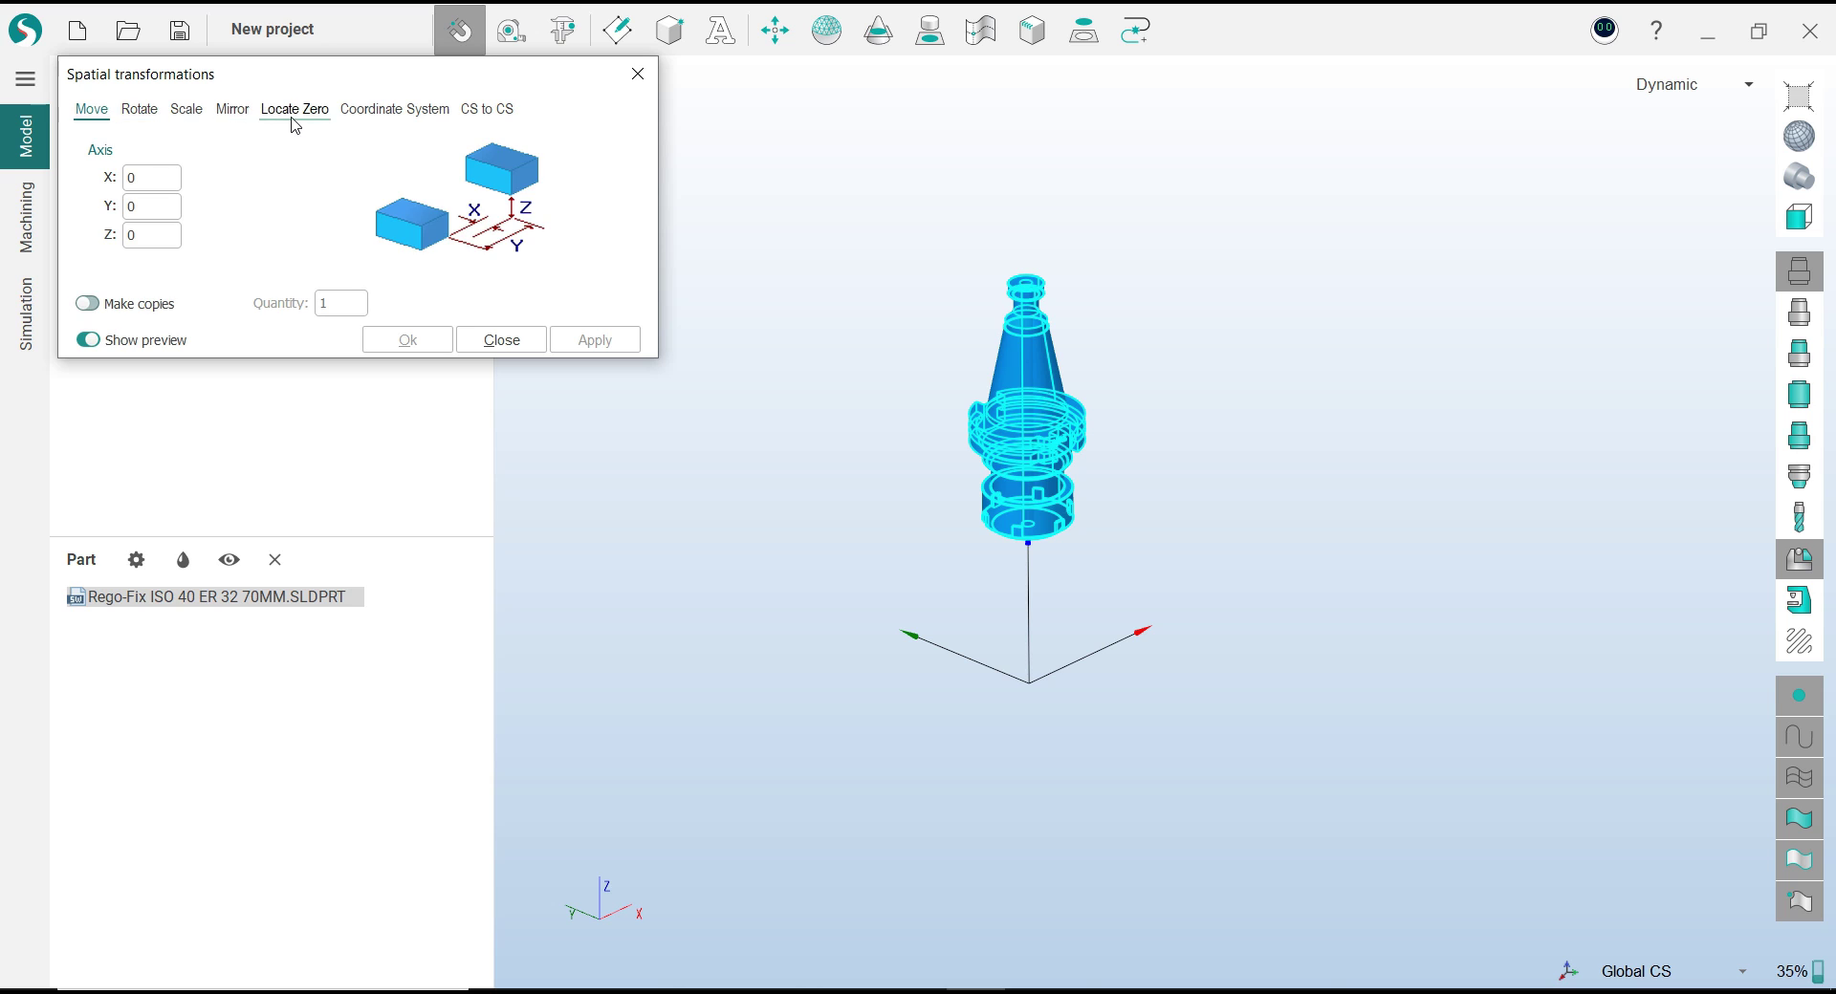
pyautogui.click(295, 109)
pyautogui.click(390, 346)
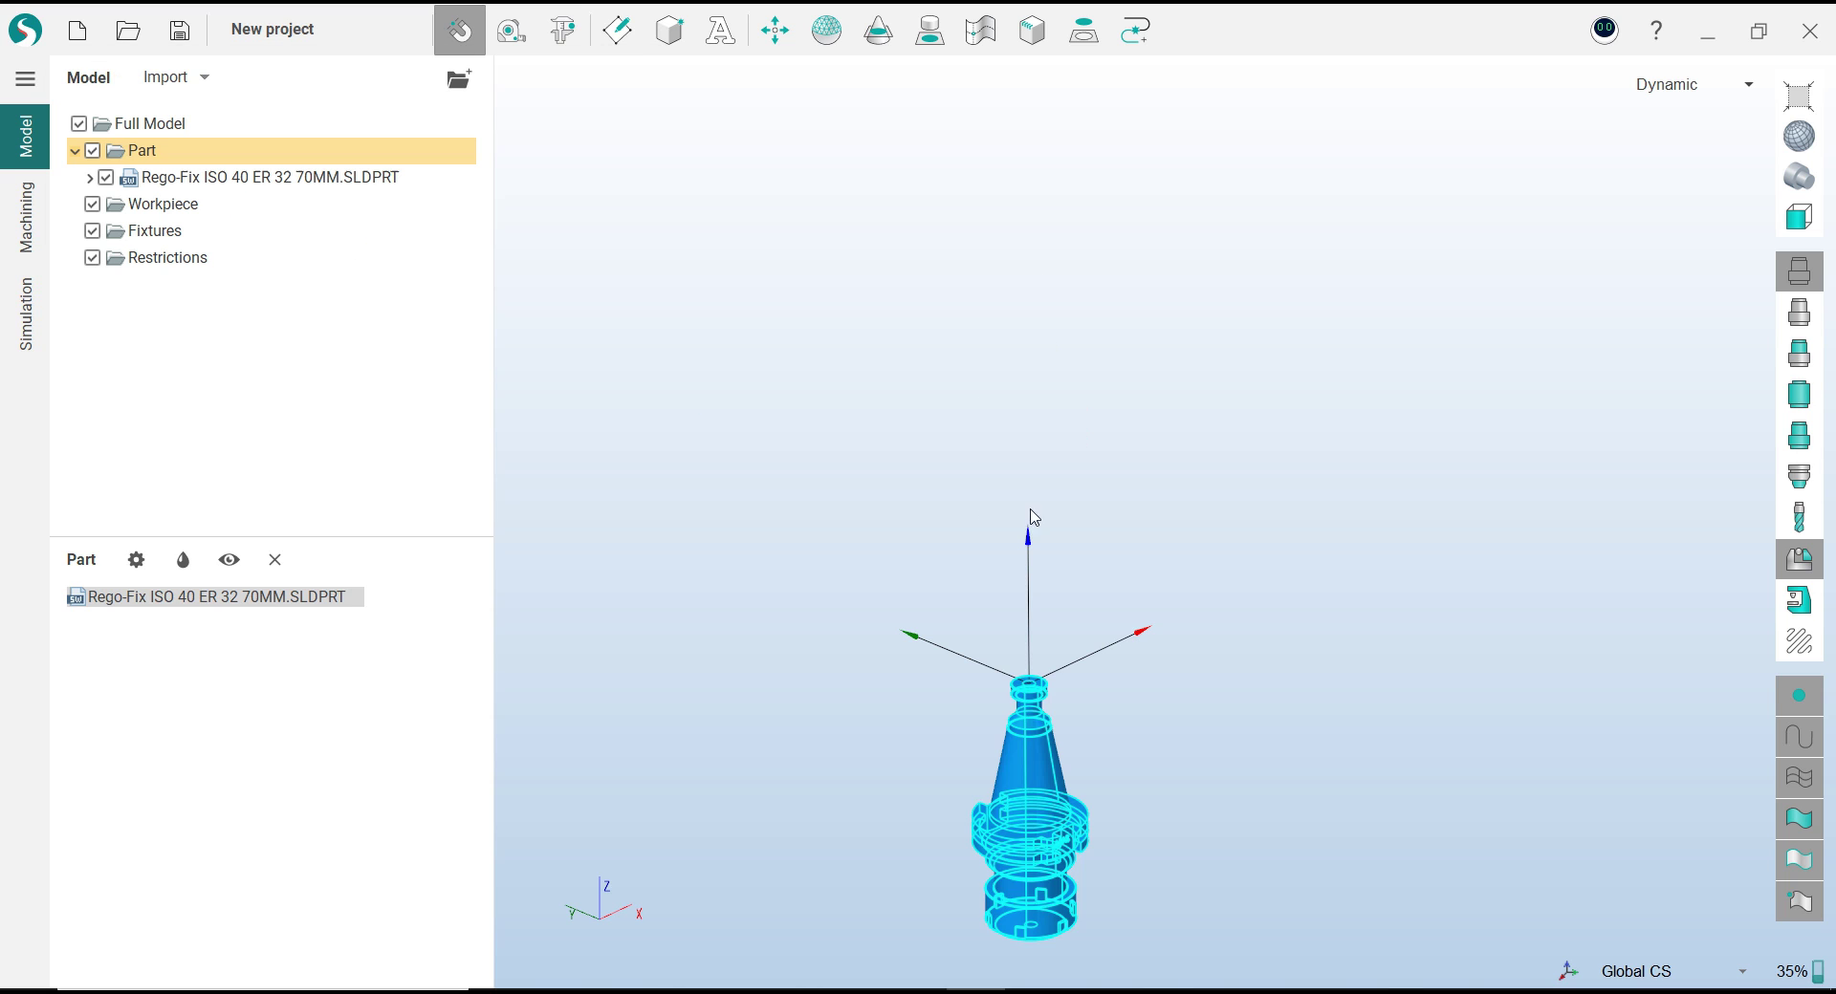
pyautogui.click(1108, 628)
# In Front view, measure the top-to-flange distance of the holder (80.236 mm)
pyautogui.click(1788, 277)
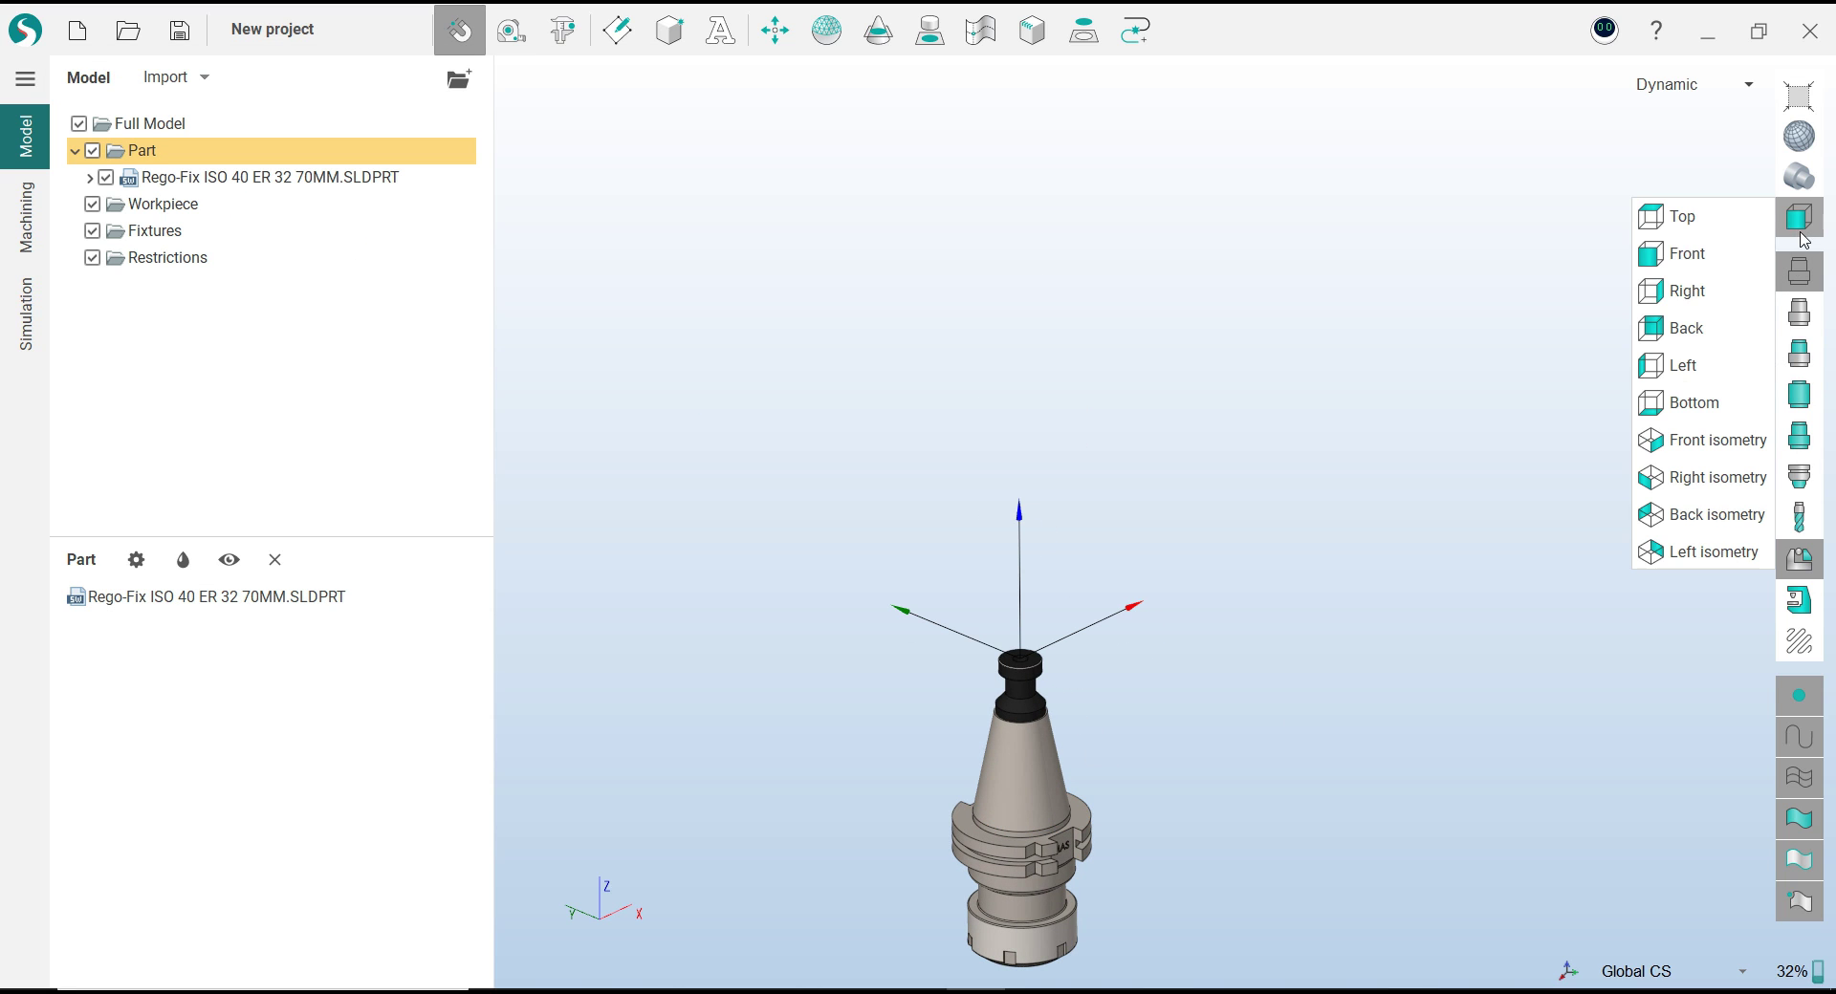
pyautogui.click(1668, 254)
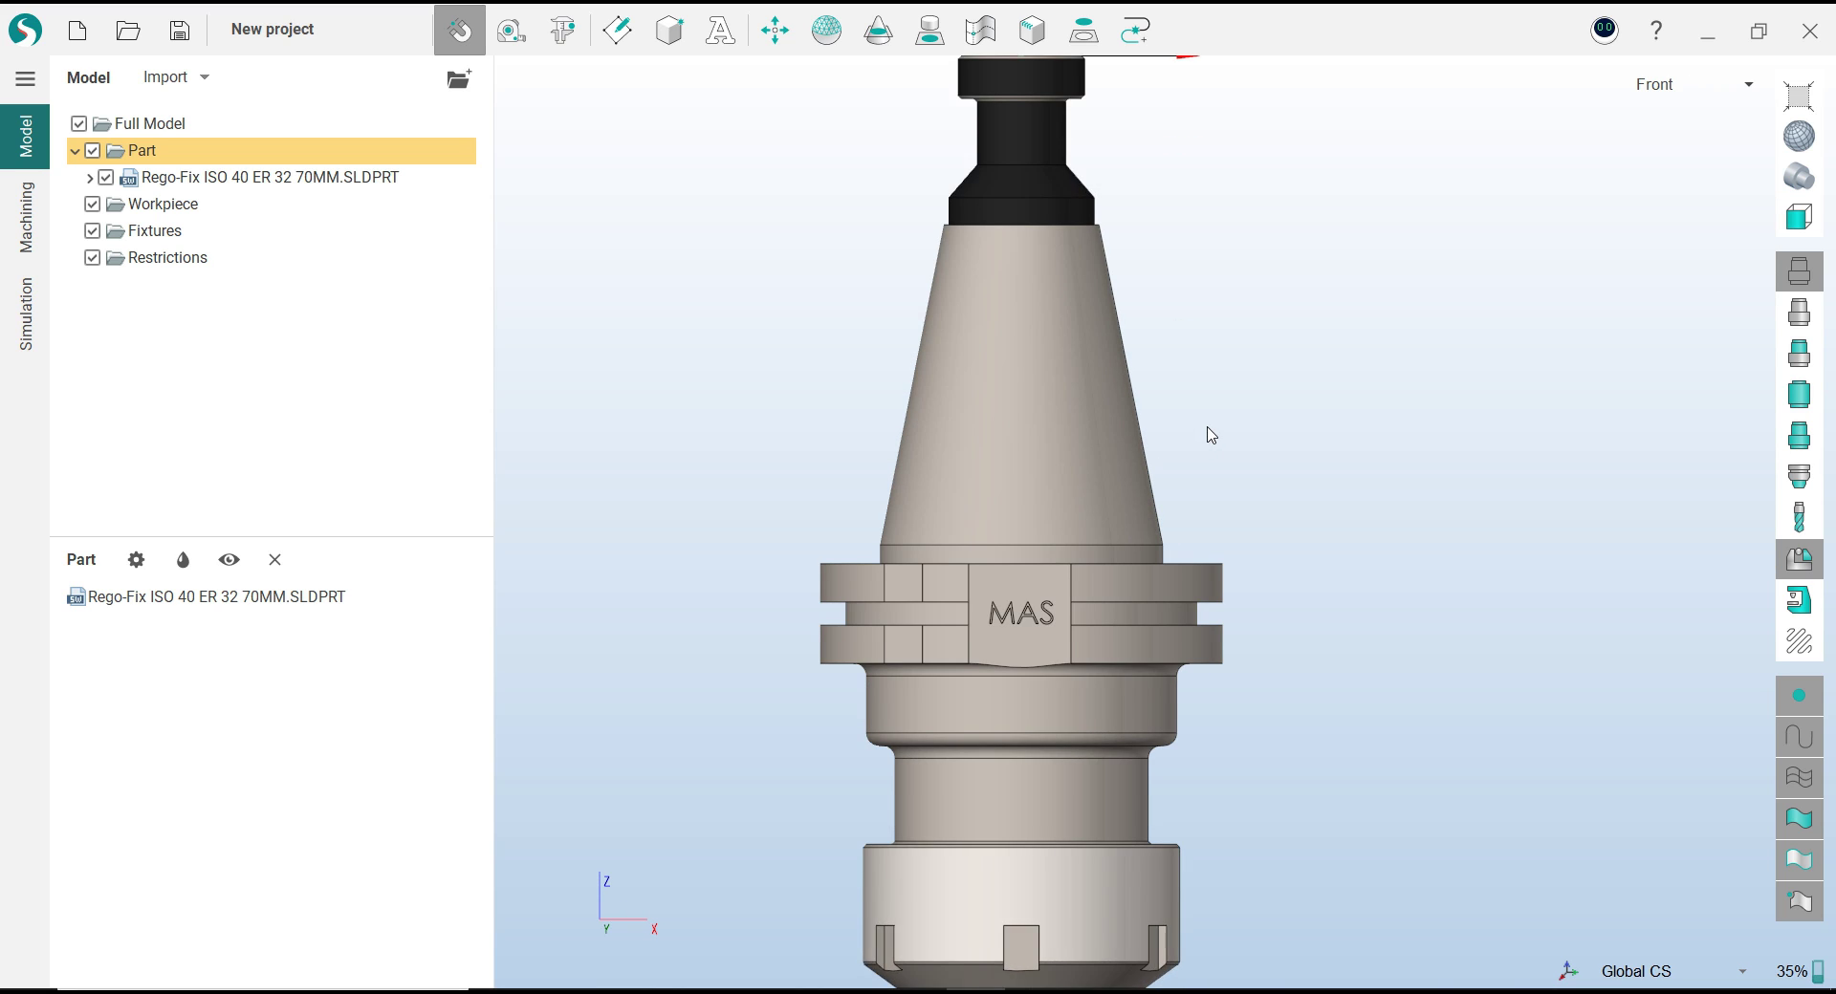
pyautogui.click(512, 30)
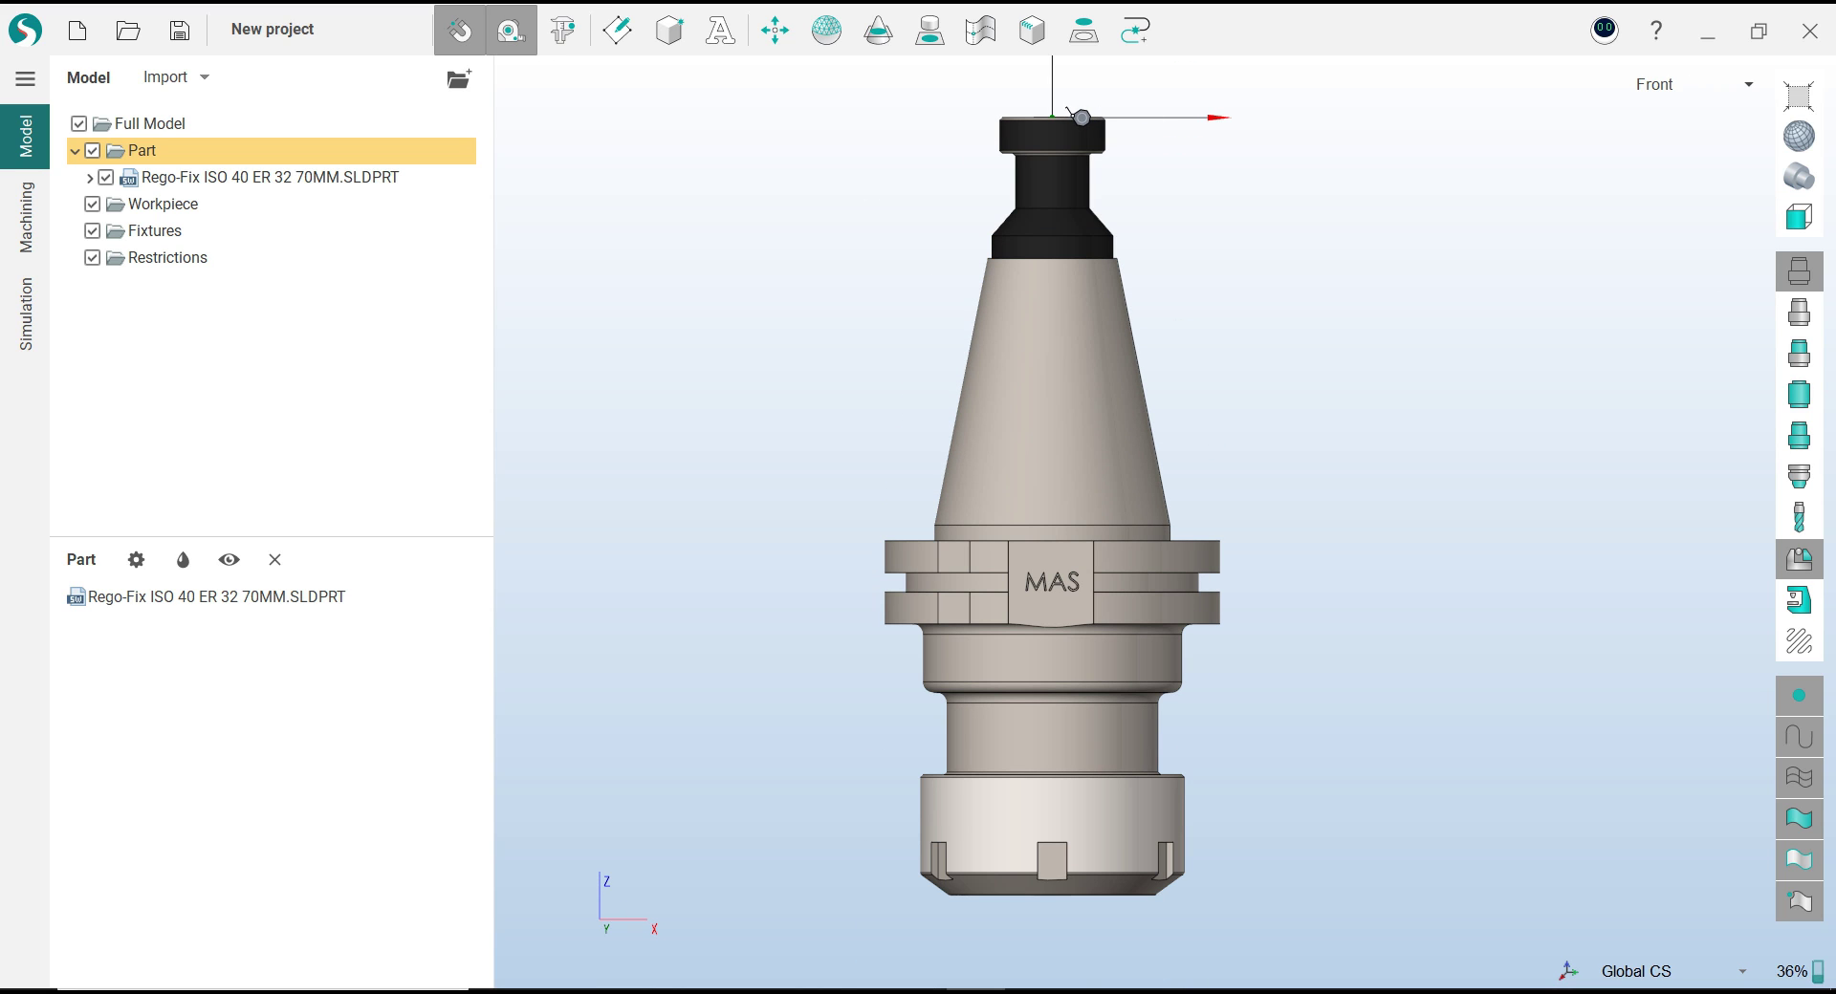
pyautogui.scroll(5, 1103, 119)
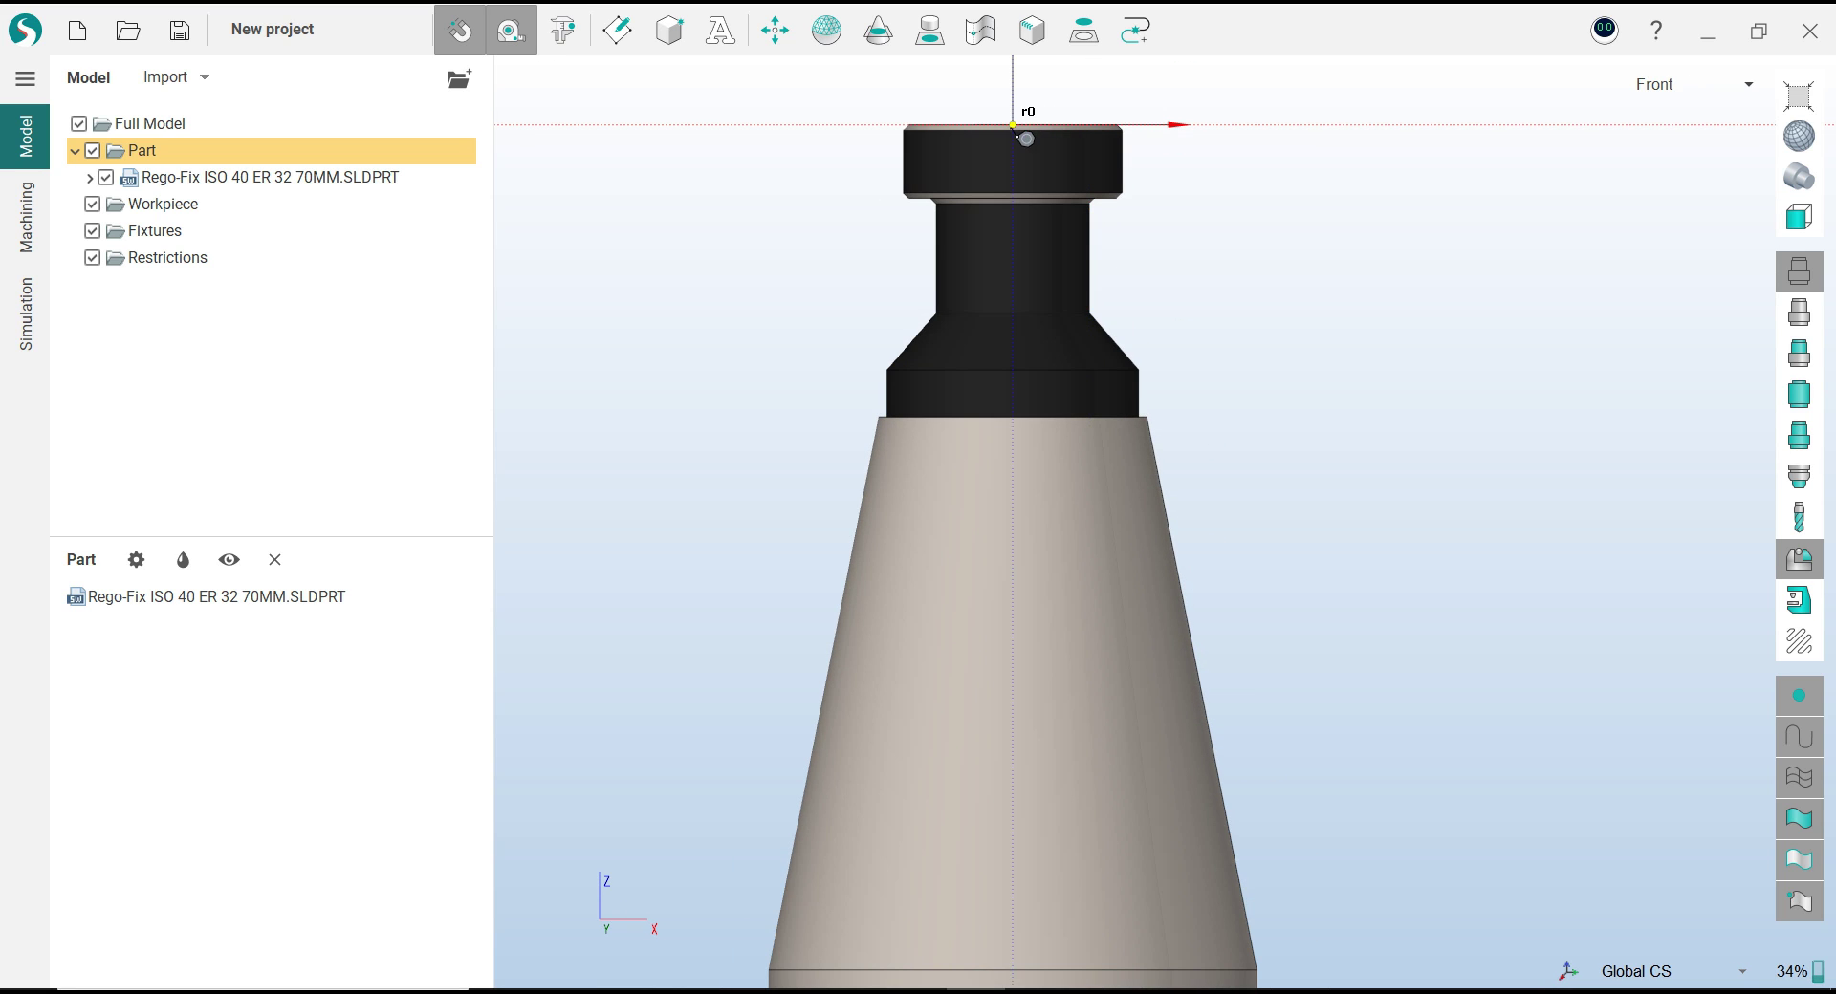
pyautogui.scroll(-5, 1308, 630)
pyautogui.scroll(2, 1300, 669)
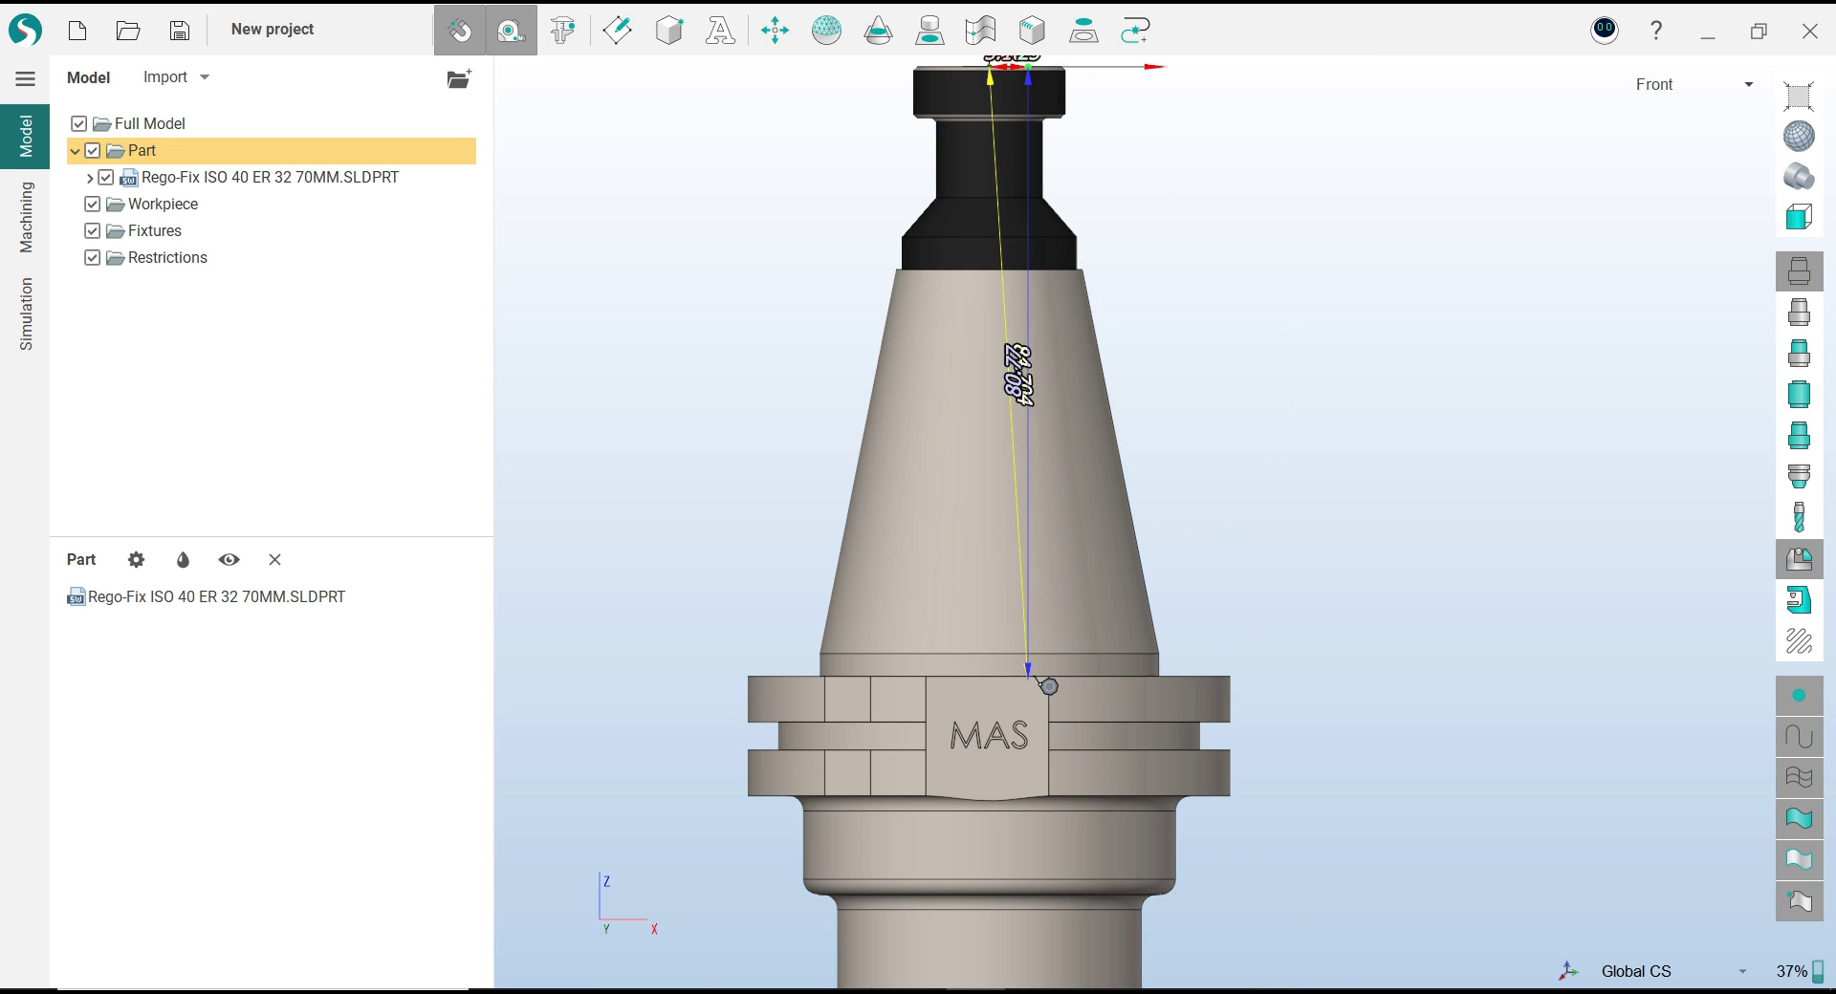
pyautogui.moveTo(1131, 663)
pyautogui.mouseDown(button='middle')
pyautogui.moveTo(1258, 483)
pyautogui.moveTo(1332, 487)
pyautogui.mouseUp(button='middle')
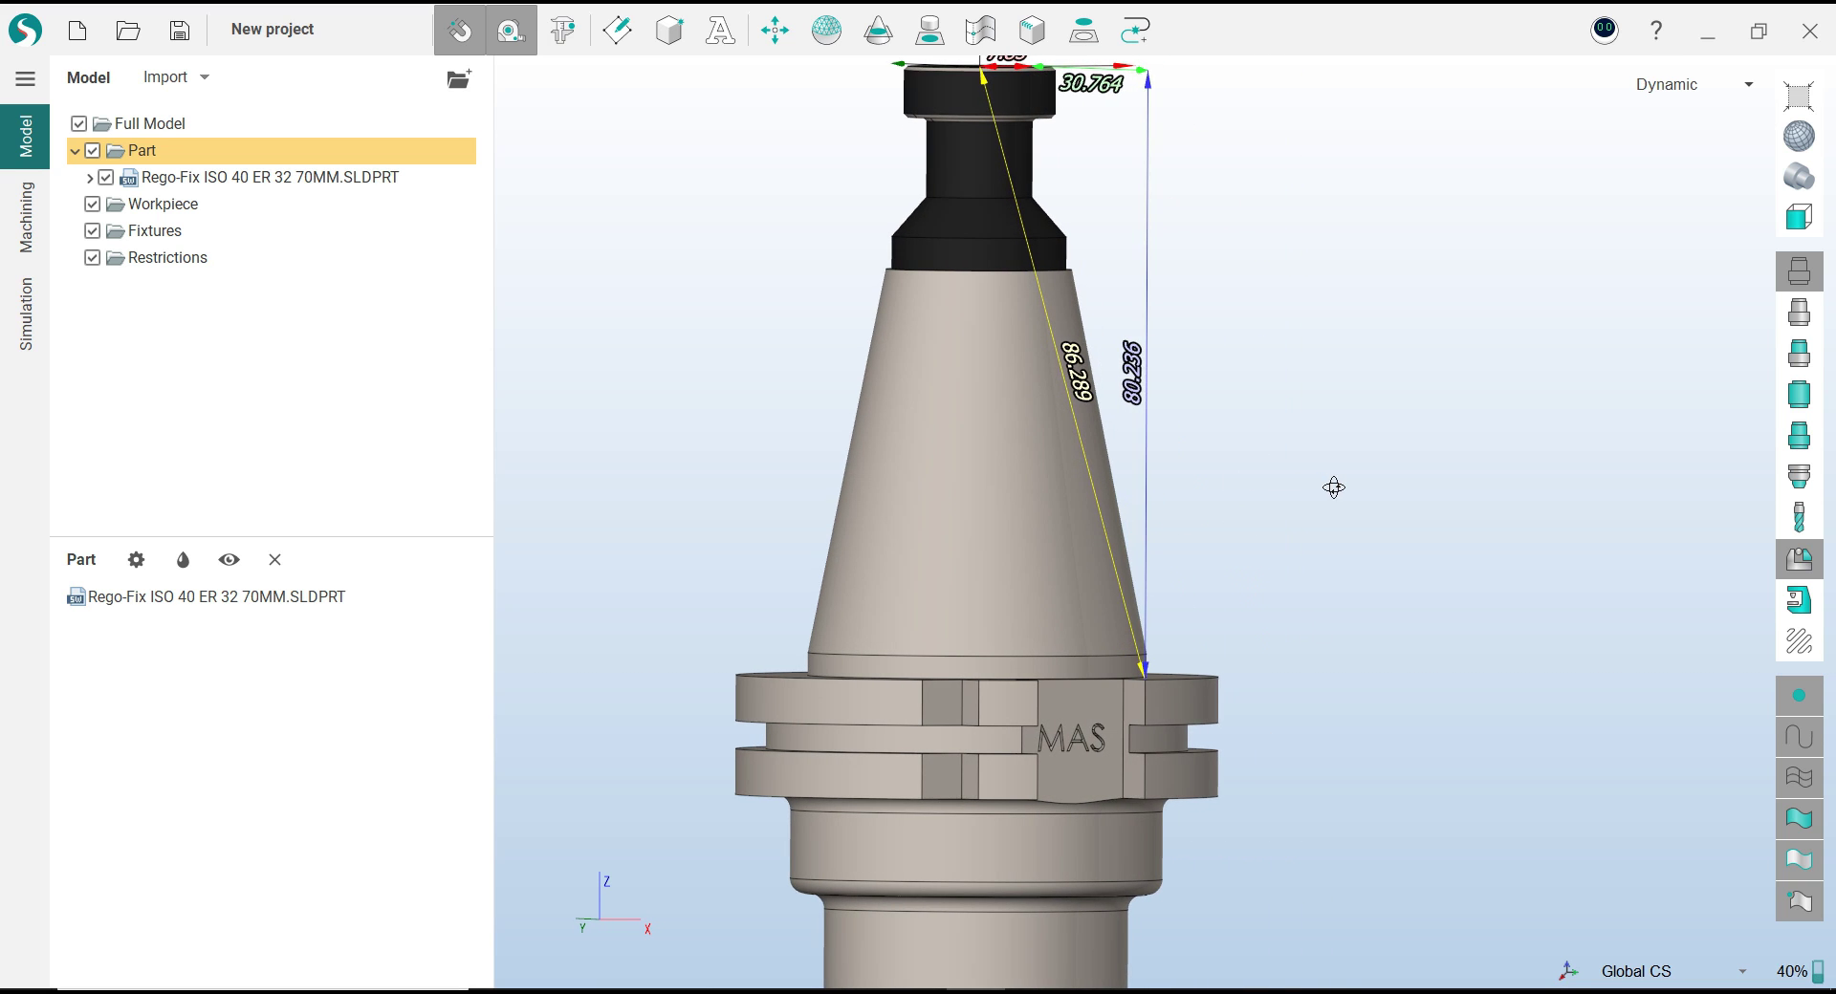
pyautogui.press('Escape')
# Move the full holder model 80.236 mm up along Z
pyautogui.scroll(-3, 1228, 339)
pyautogui.moveTo(1229, 339)
pyautogui.mouseDown(button='middle')
pyautogui.moveTo(1270, 389)
pyautogui.moveTo(1262, 467)
pyautogui.mouseUp(button='middle')
pyautogui.moveTo(998, 351)
pyautogui.mouseDown(button='middle')
pyautogui.moveTo(1037, 332)
pyautogui.moveTo(1013, 348)
pyautogui.mouseUp(button='middle')
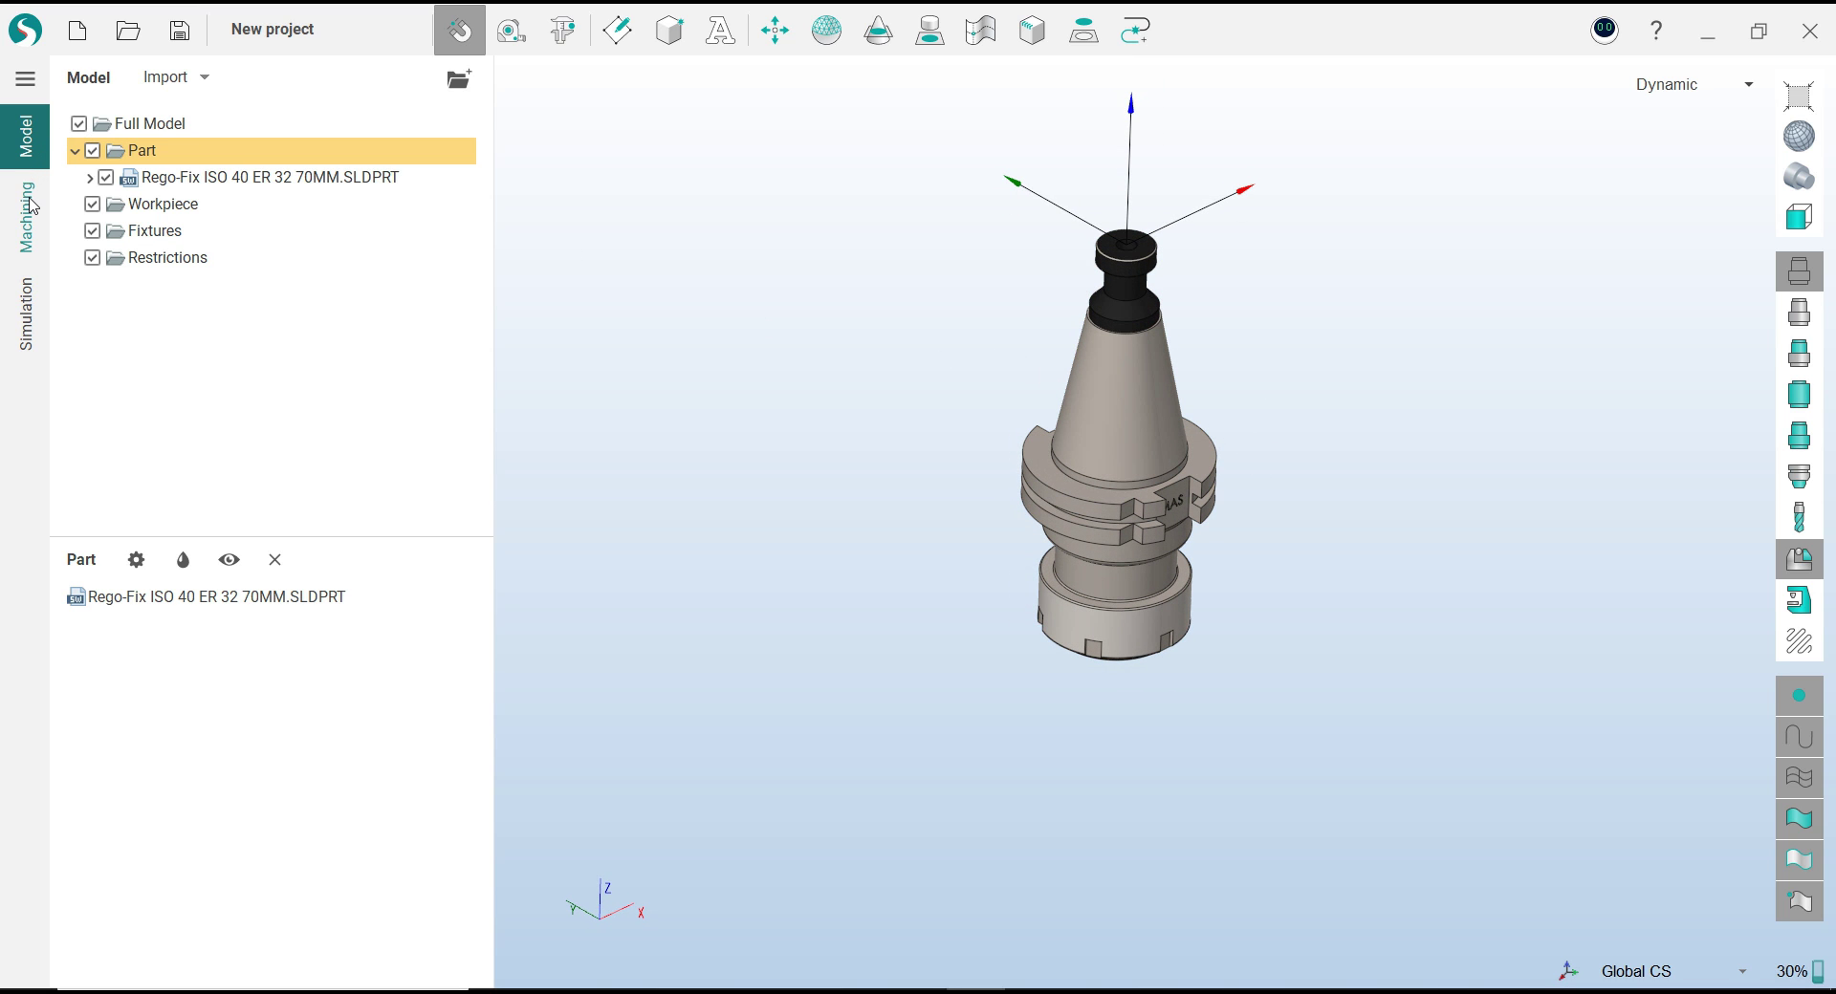
pyautogui.click(775, 30)
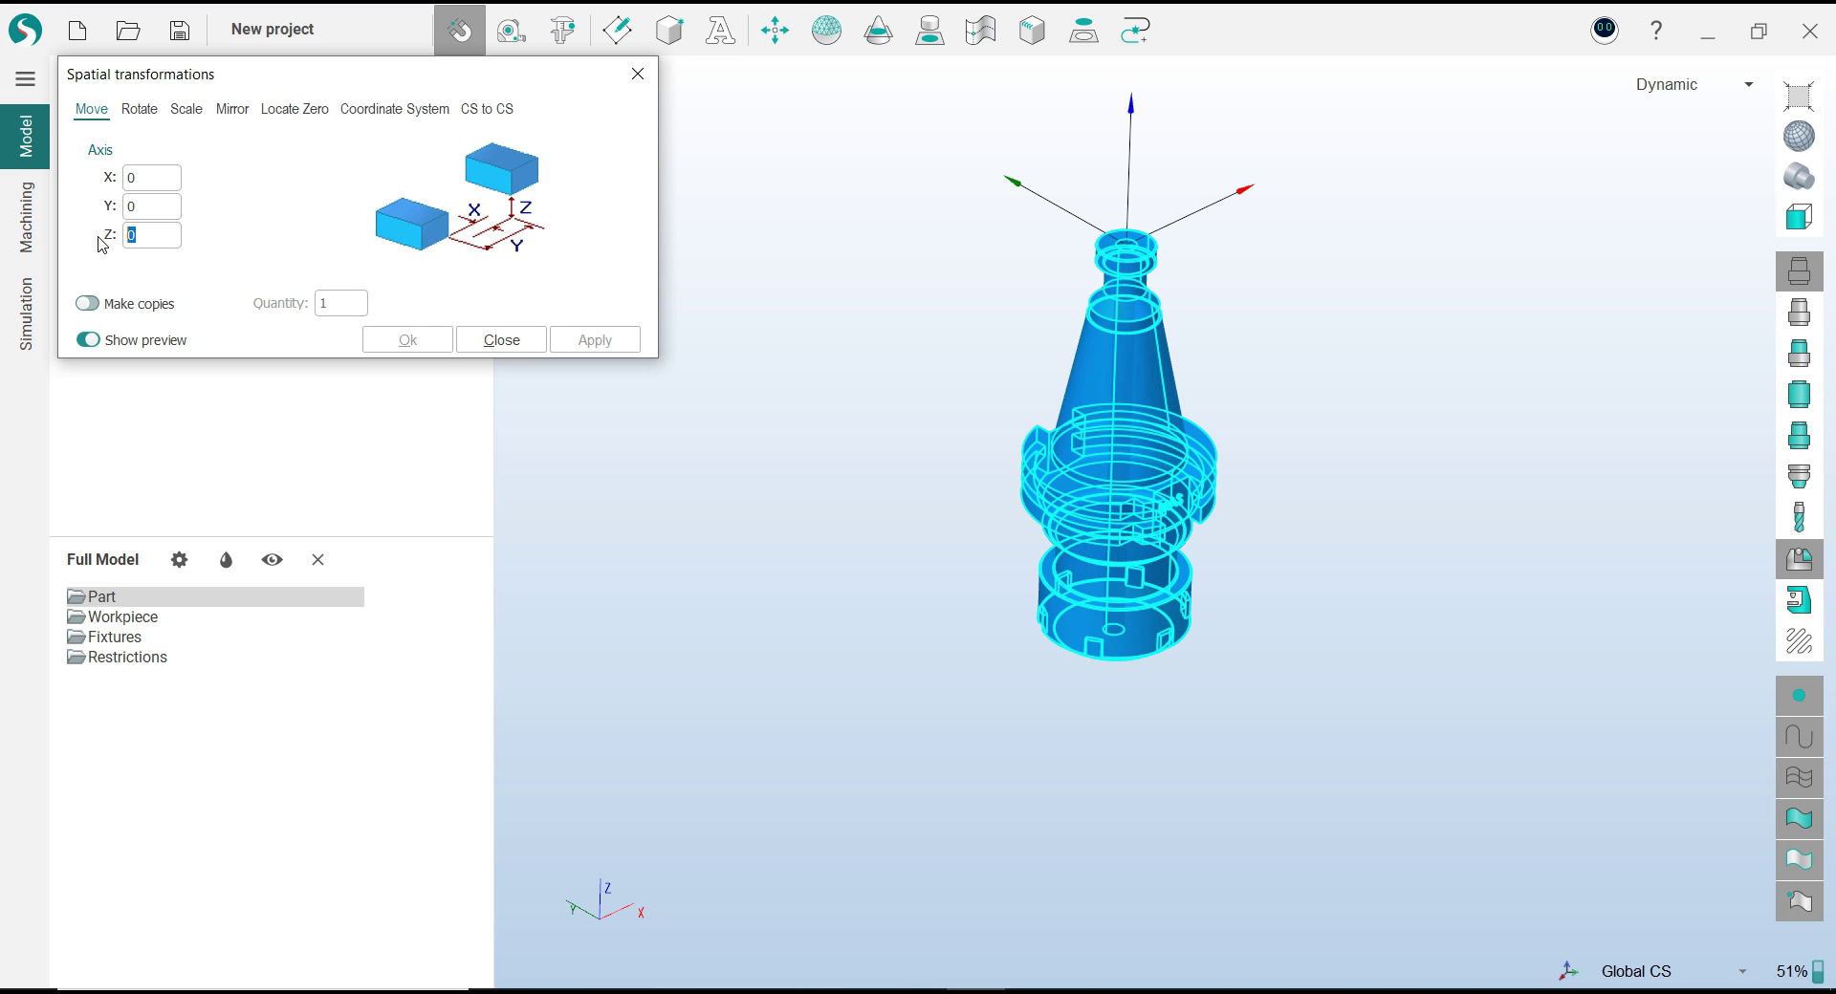
pyautogui.write('80')
pyautogui.write('80.236')
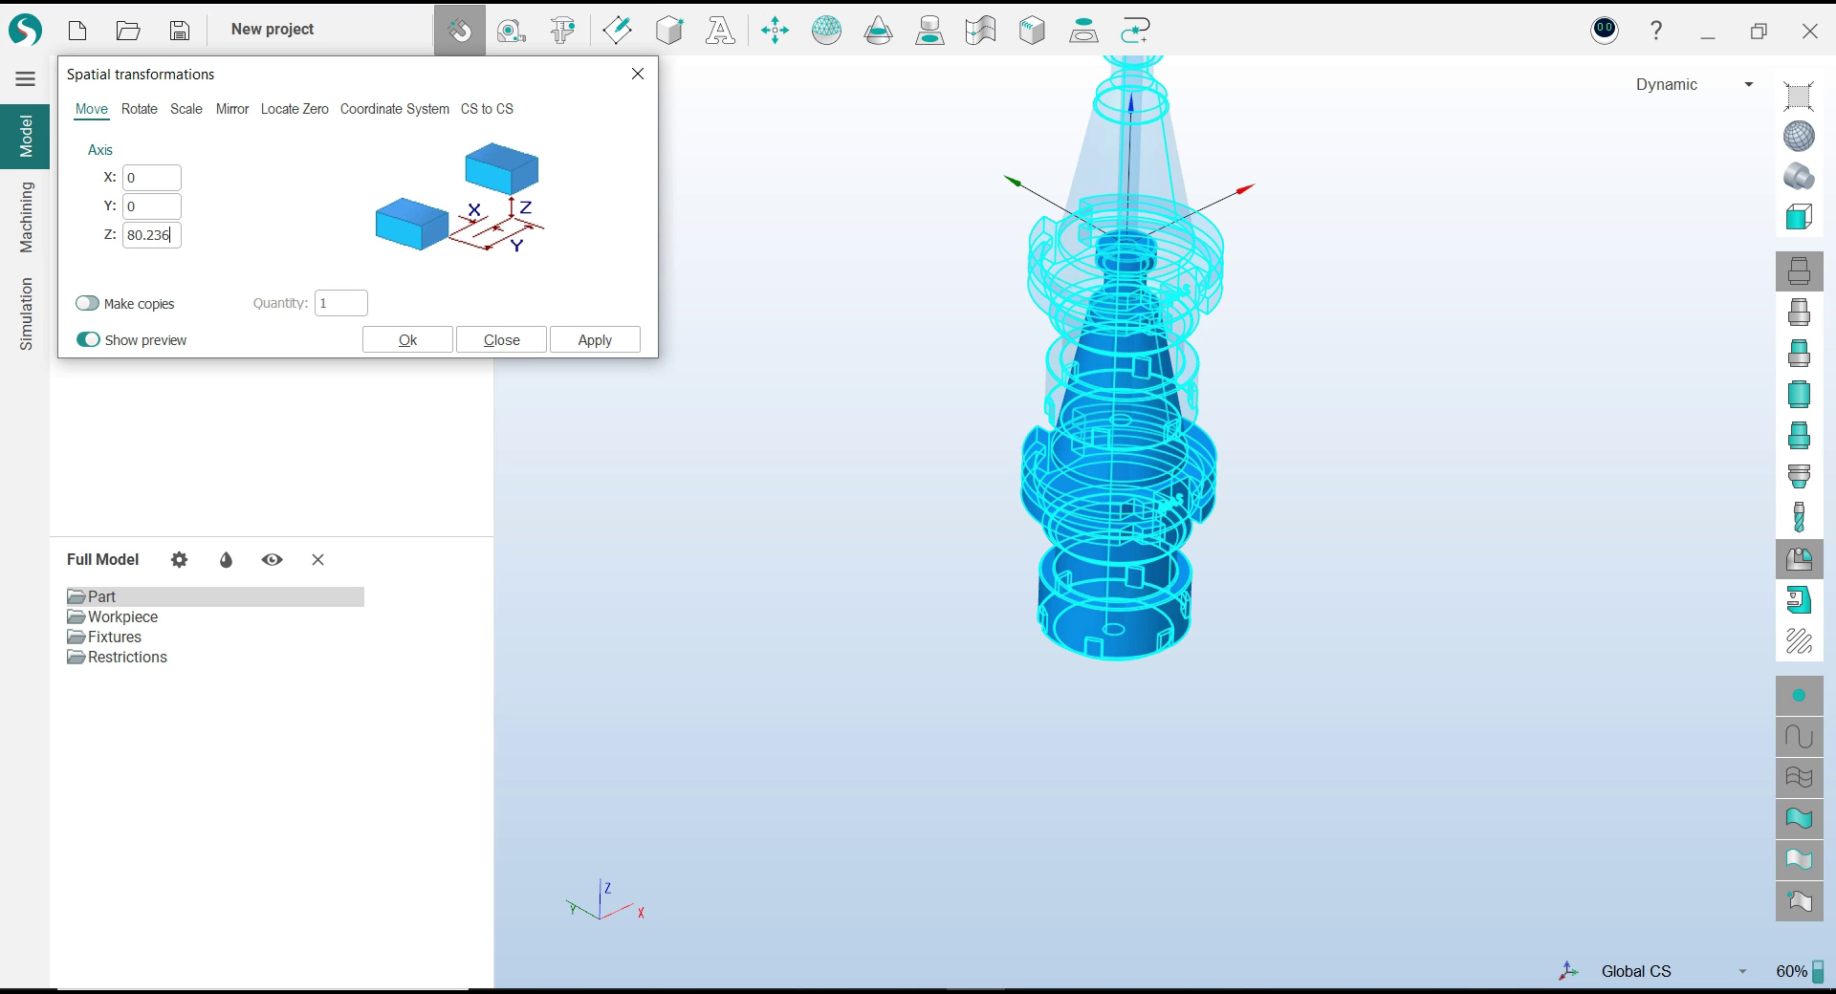
pyautogui.click(407, 340)
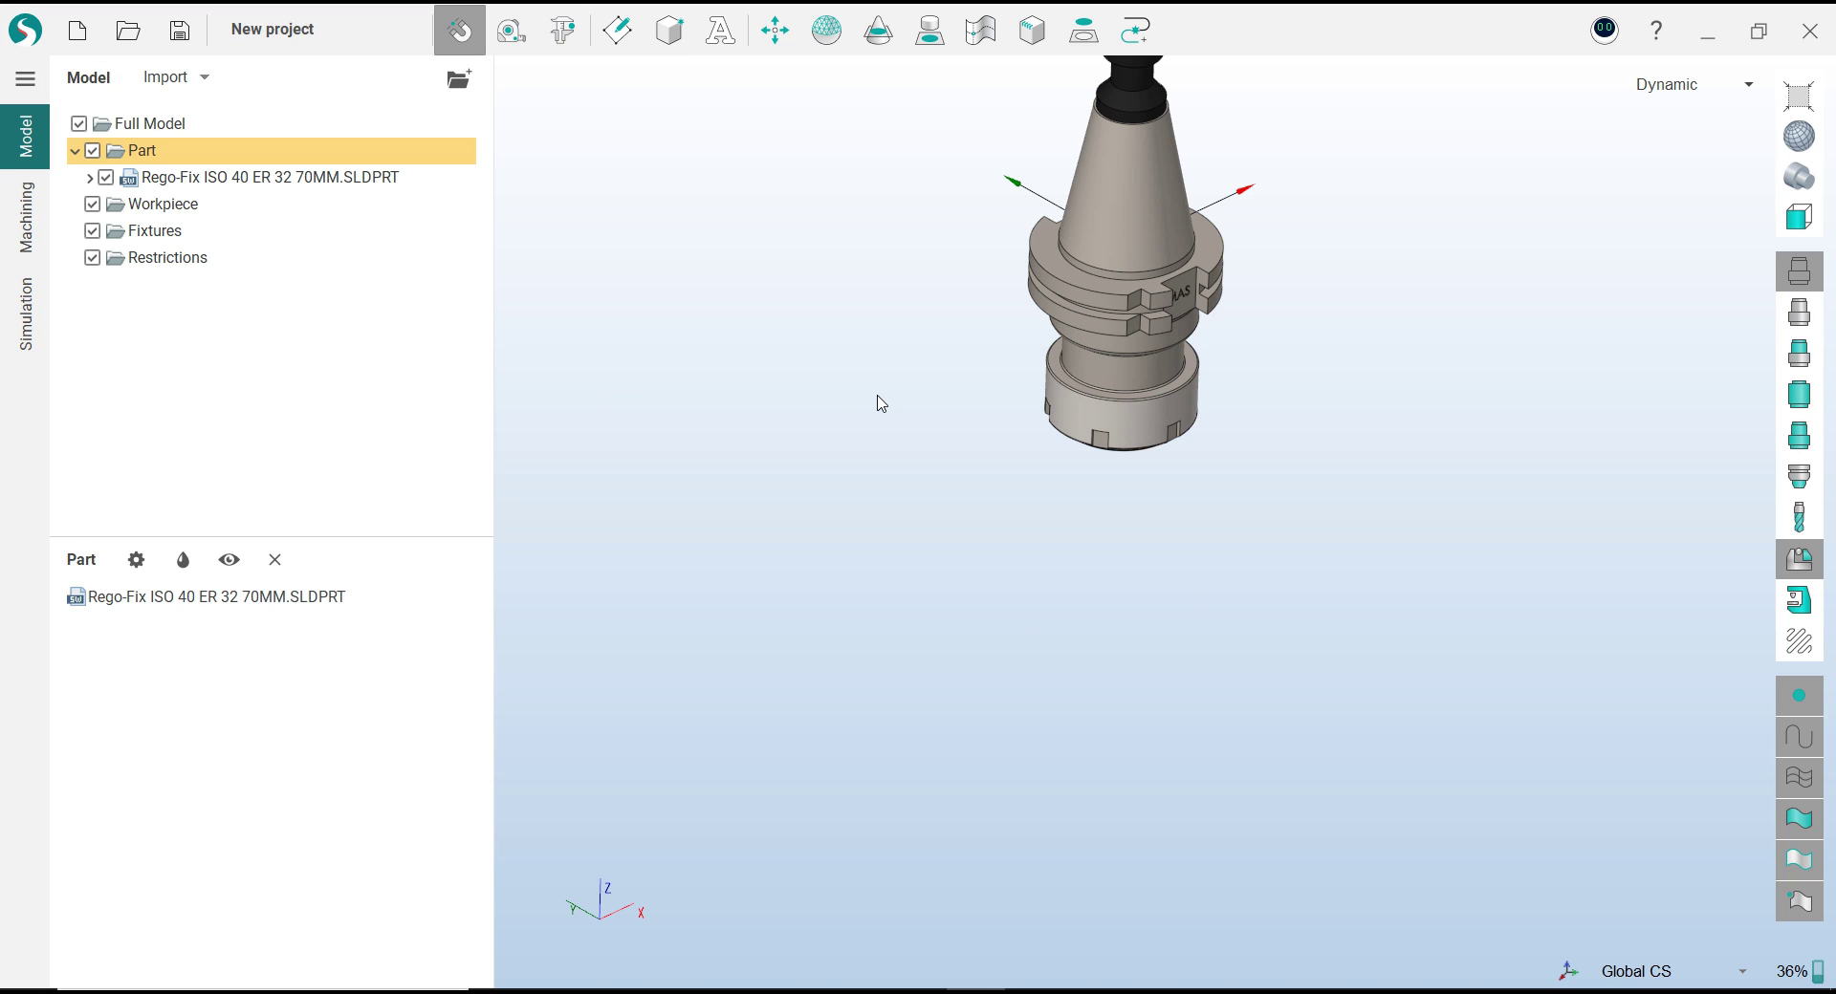
# Save the Rego-Fix model as a tool holder, then start a new project without saving
pyautogui.moveTo(956, 413); pyautogui.dragTo(959, 641, button='middle')
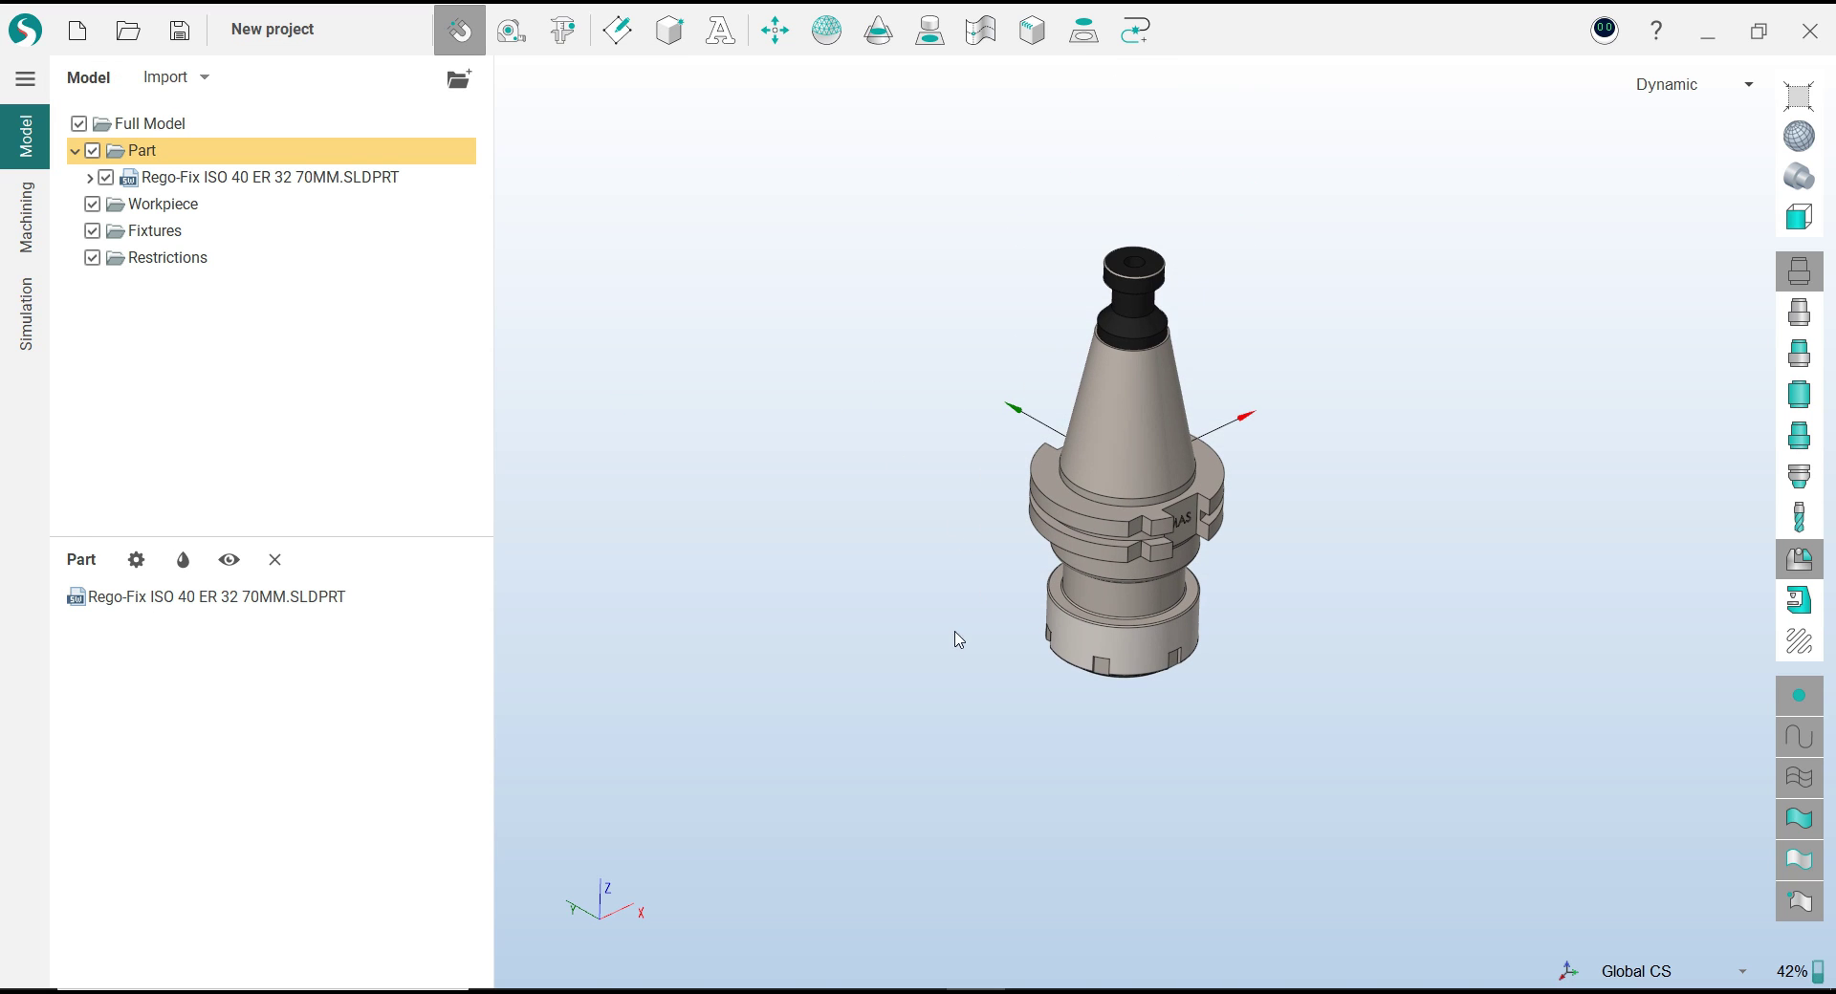
pyautogui.click(158, 597)
pyautogui.rightClick(174, 593)
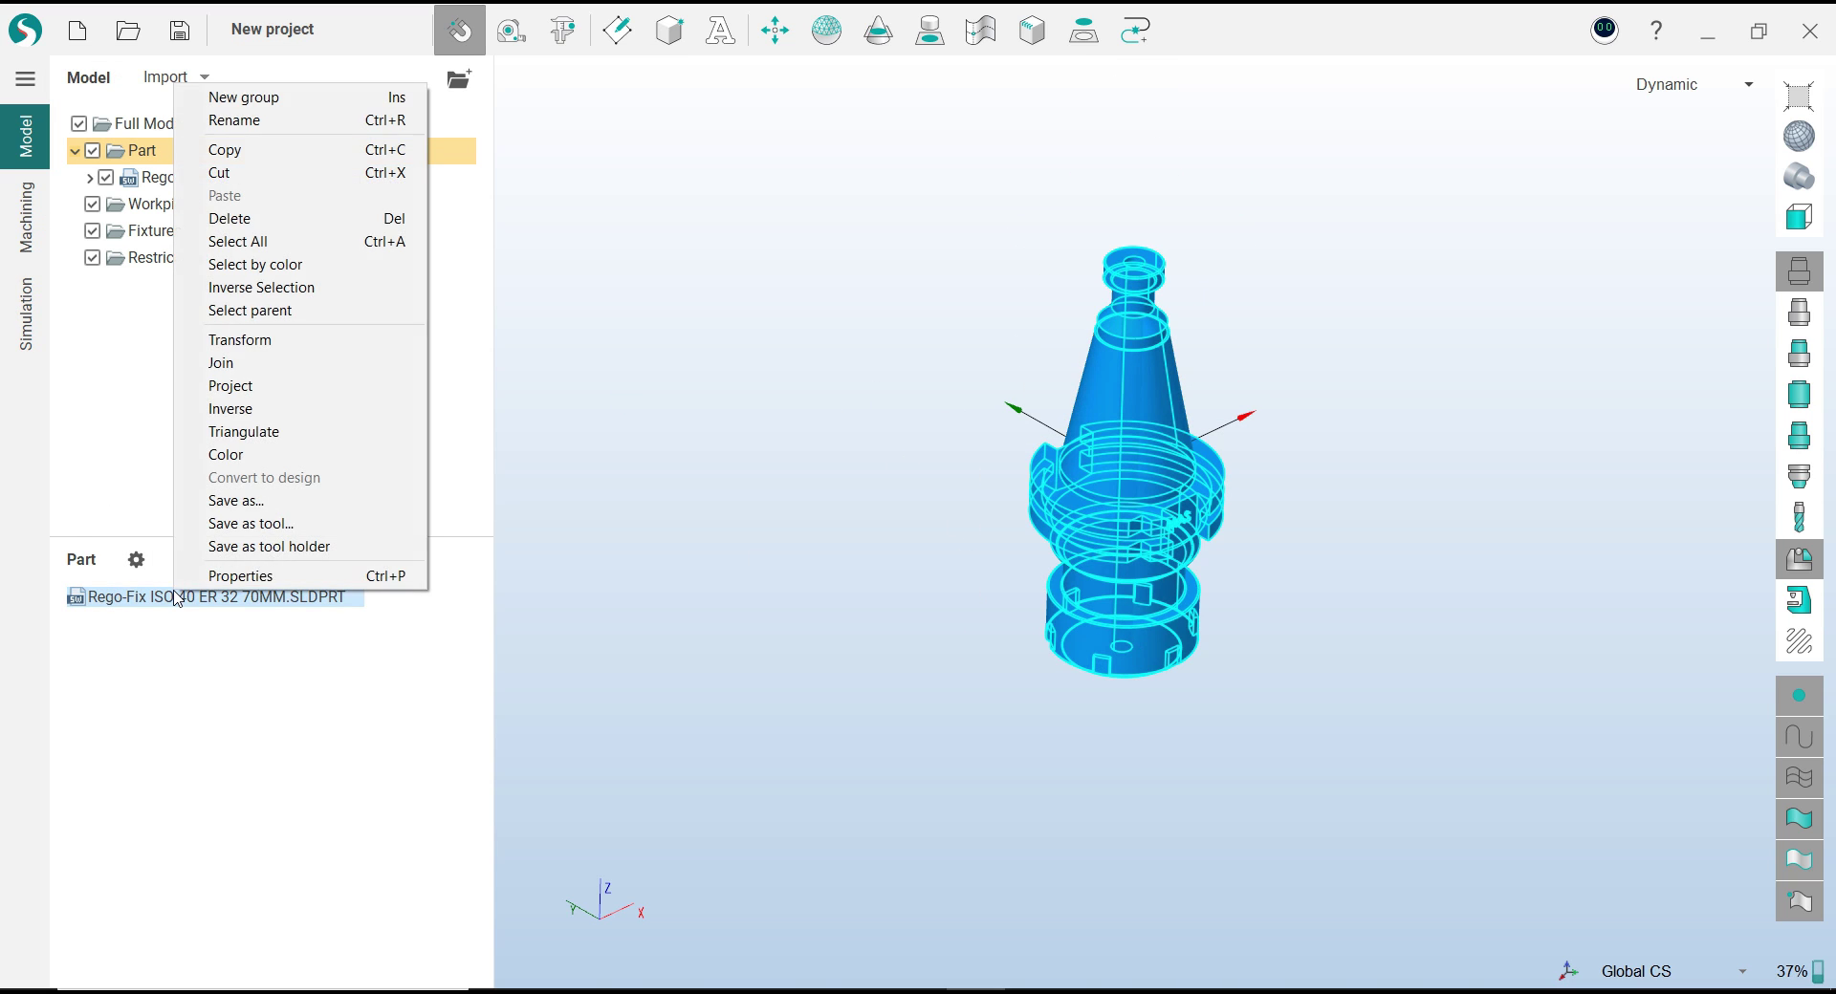
pyautogui.click(256, 552)
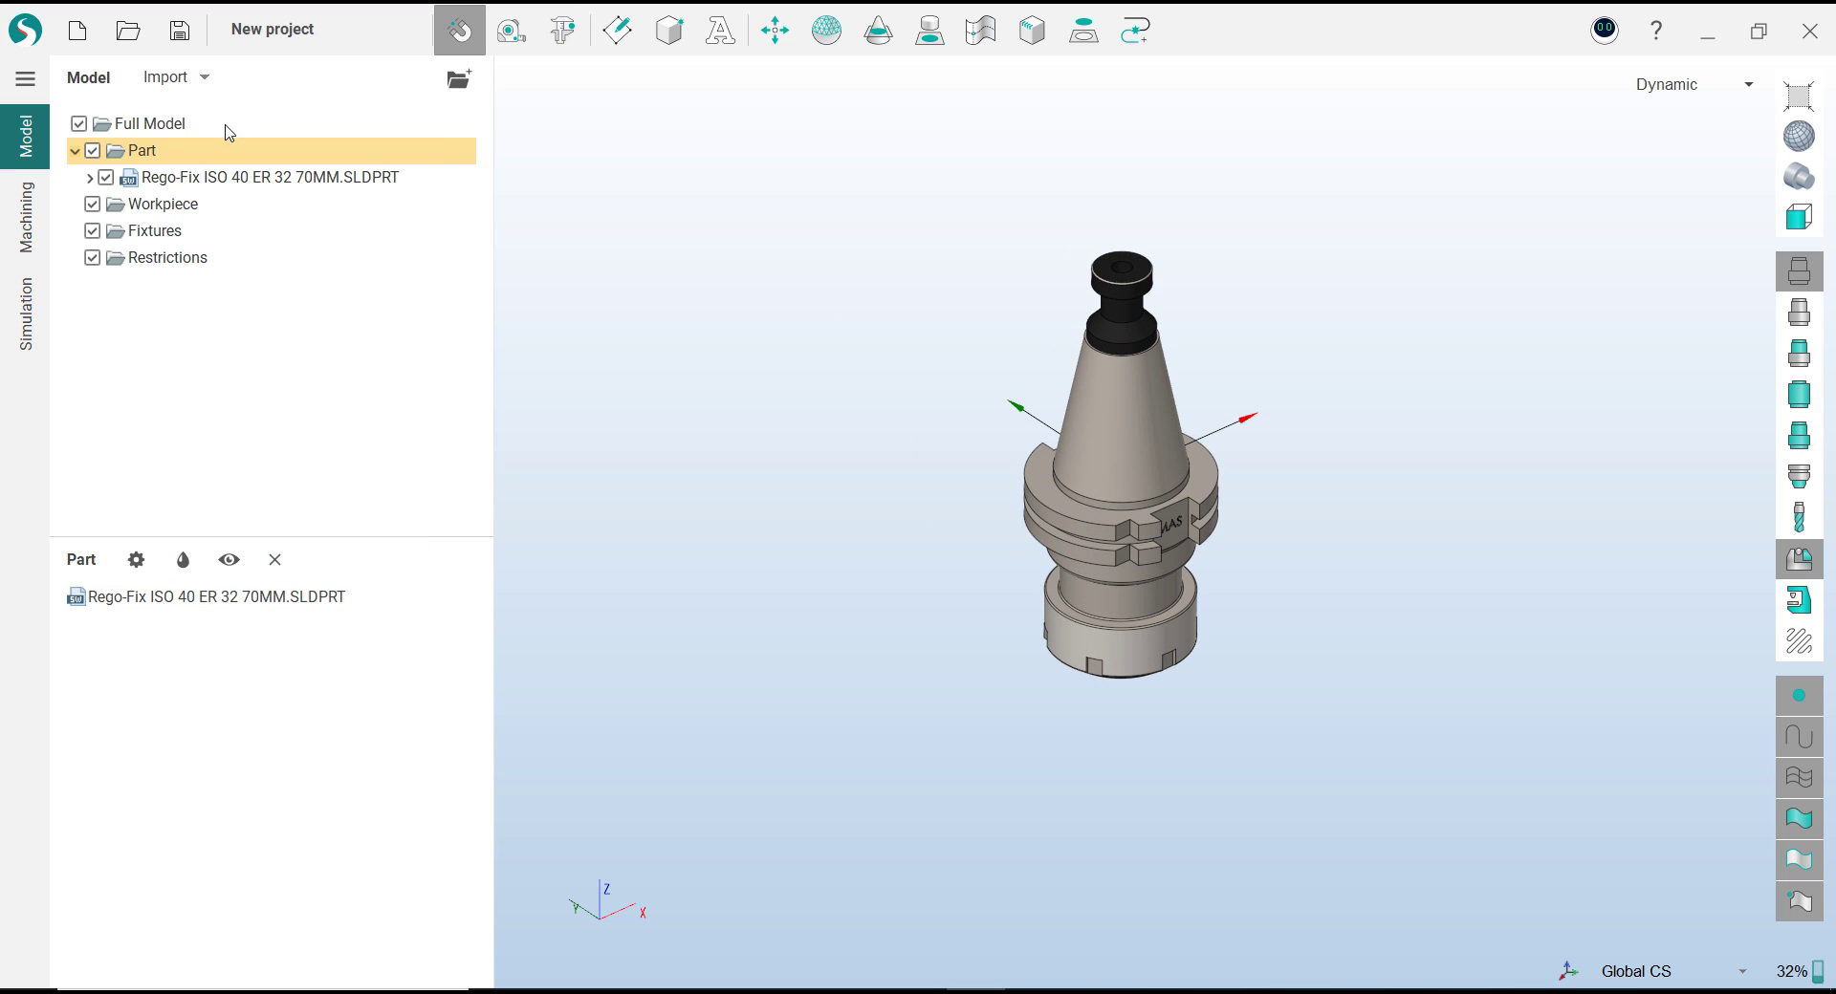
pyautogui.click(77, 30)
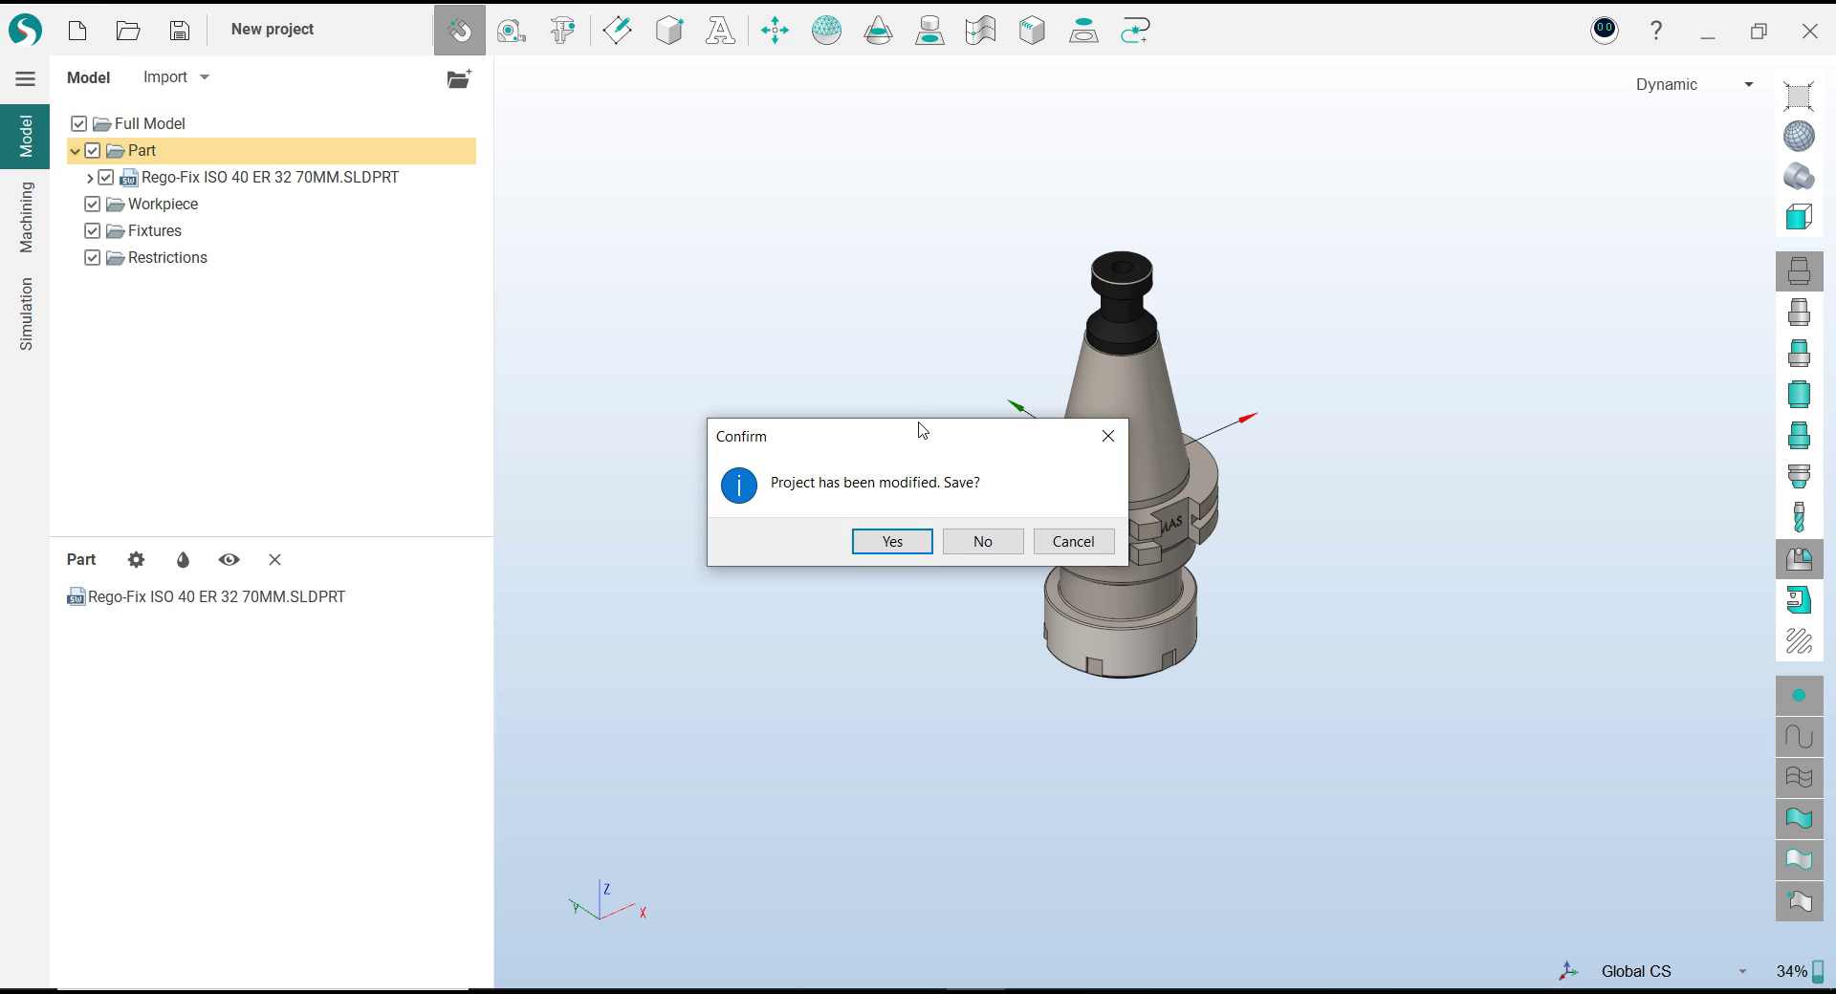
pyautogui.click(985, 542)
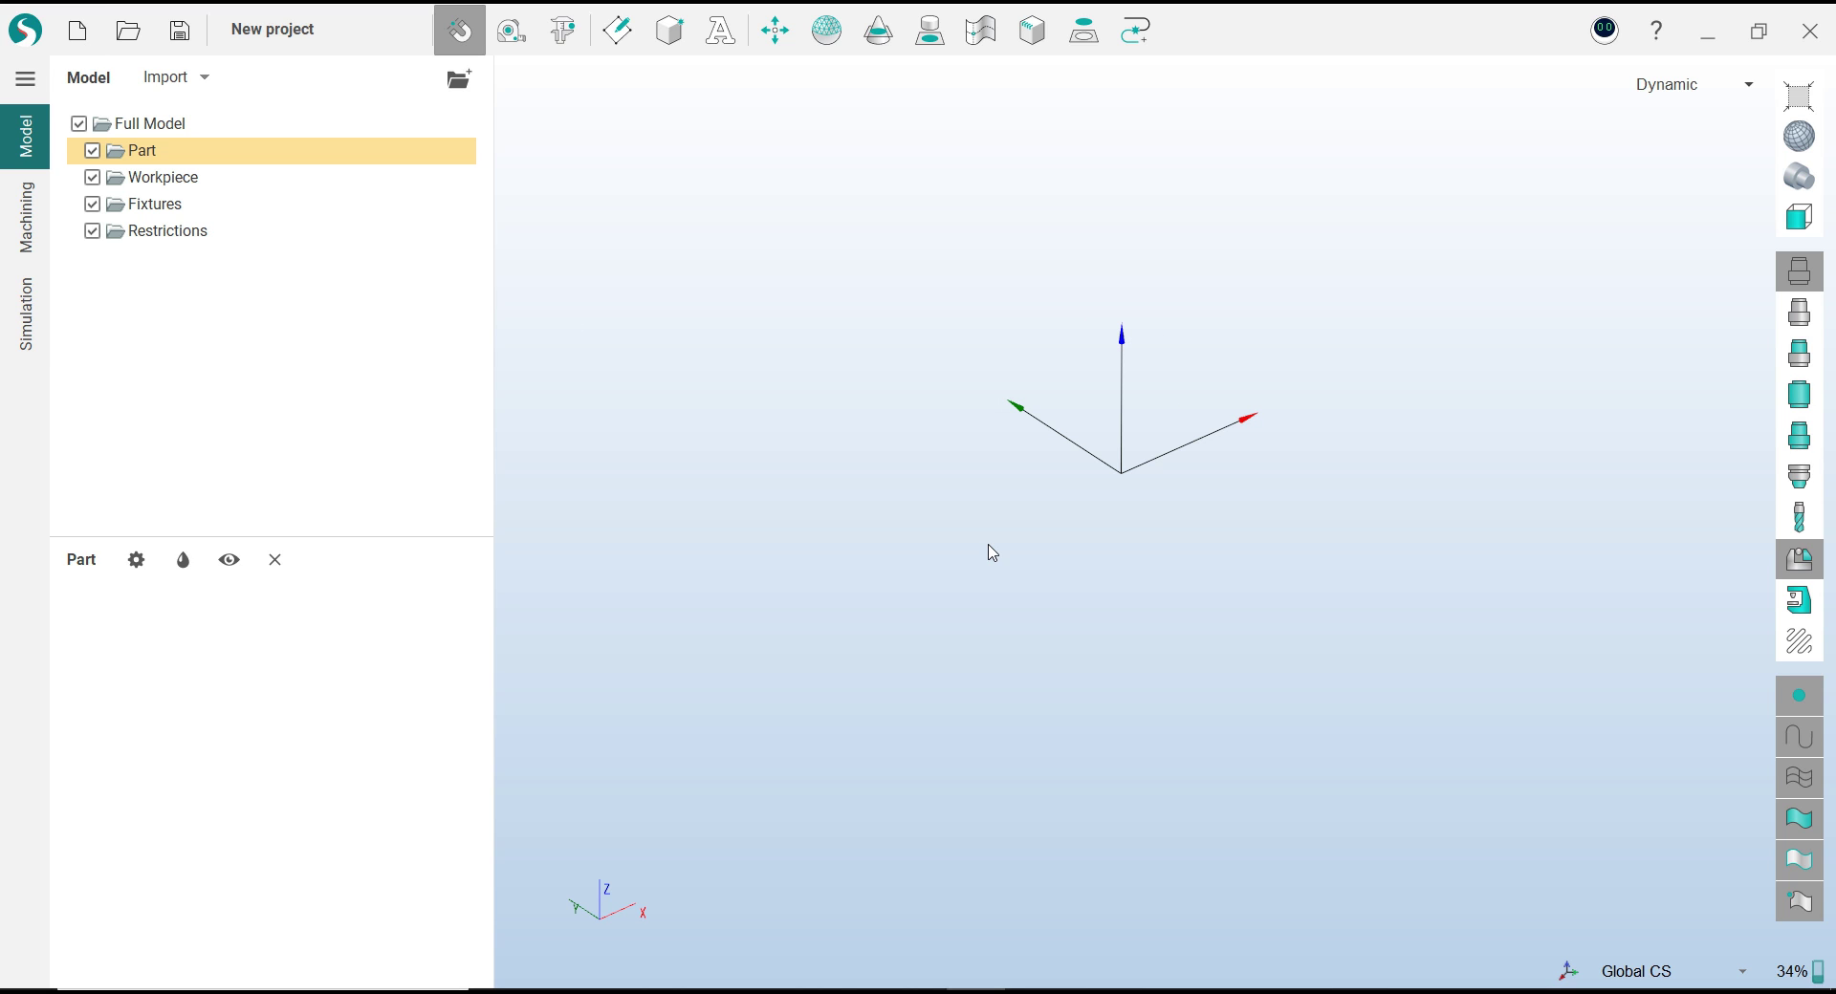
# Import BT40_TOOL HOLDER.stp from the Tool holder folder and orbit to inspect it
pyautogui.click(172, 80)
pyautogui.click(250, 145)
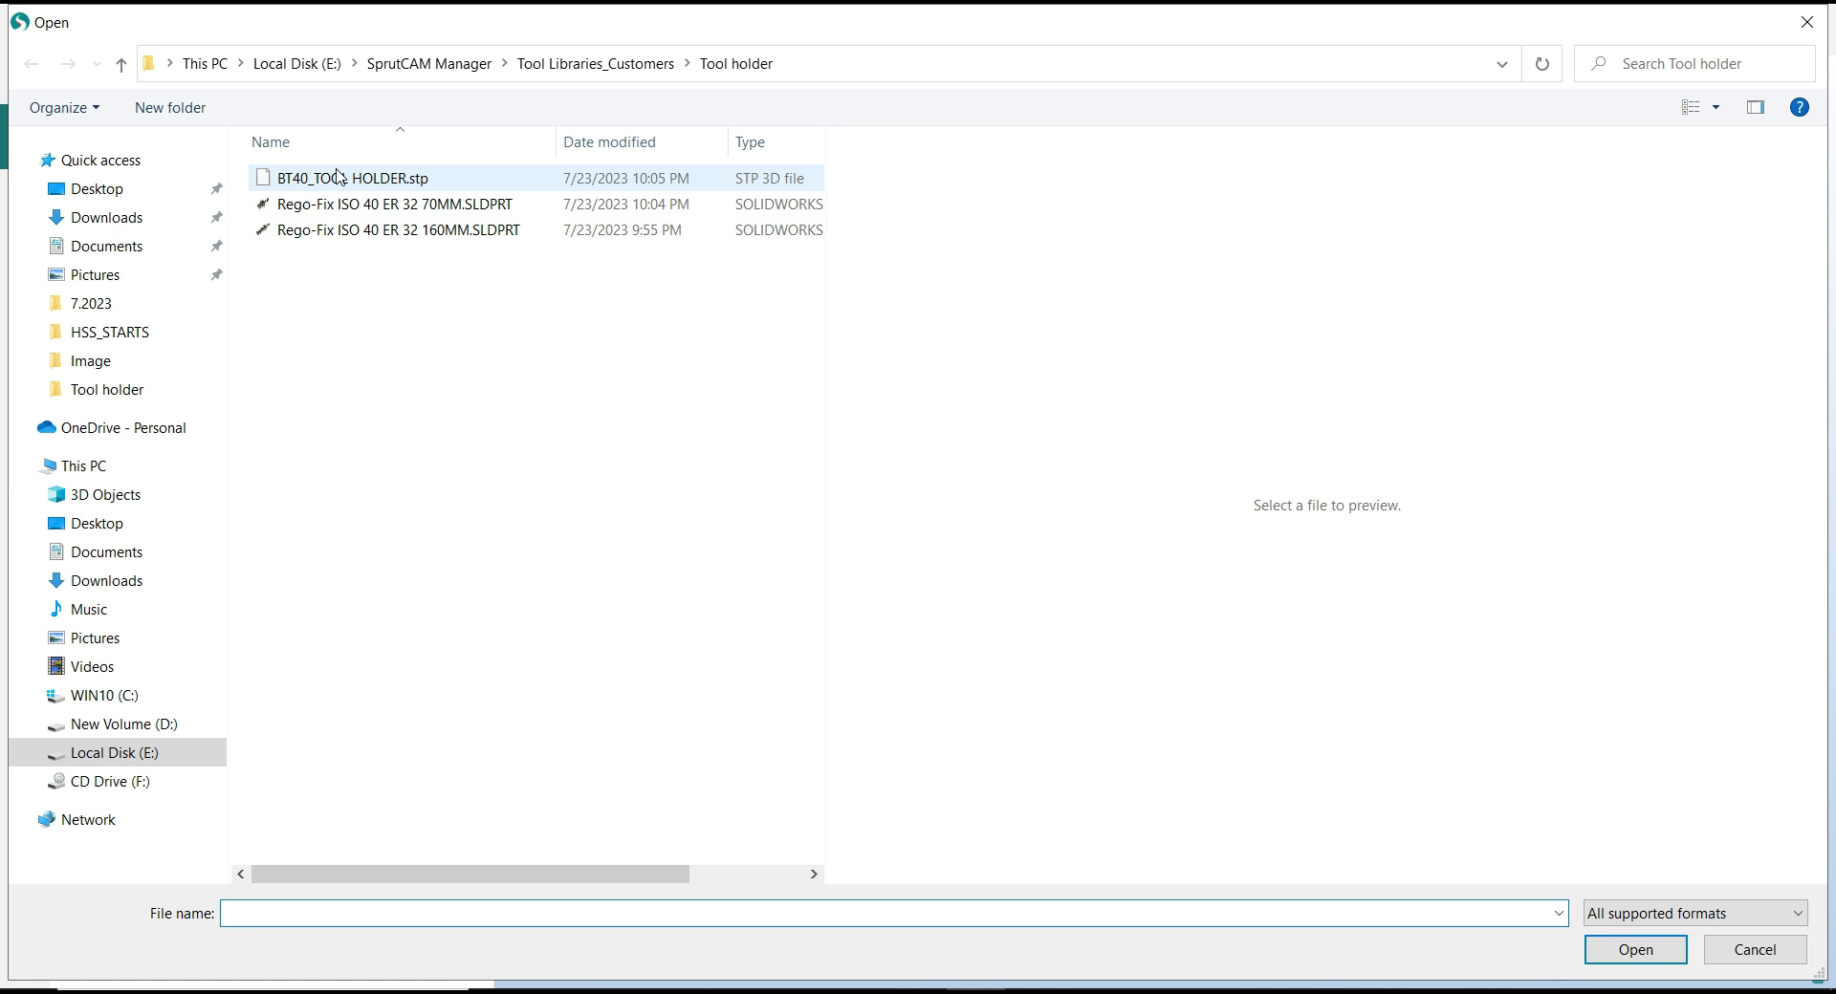
pyautogui.click(342, 178)
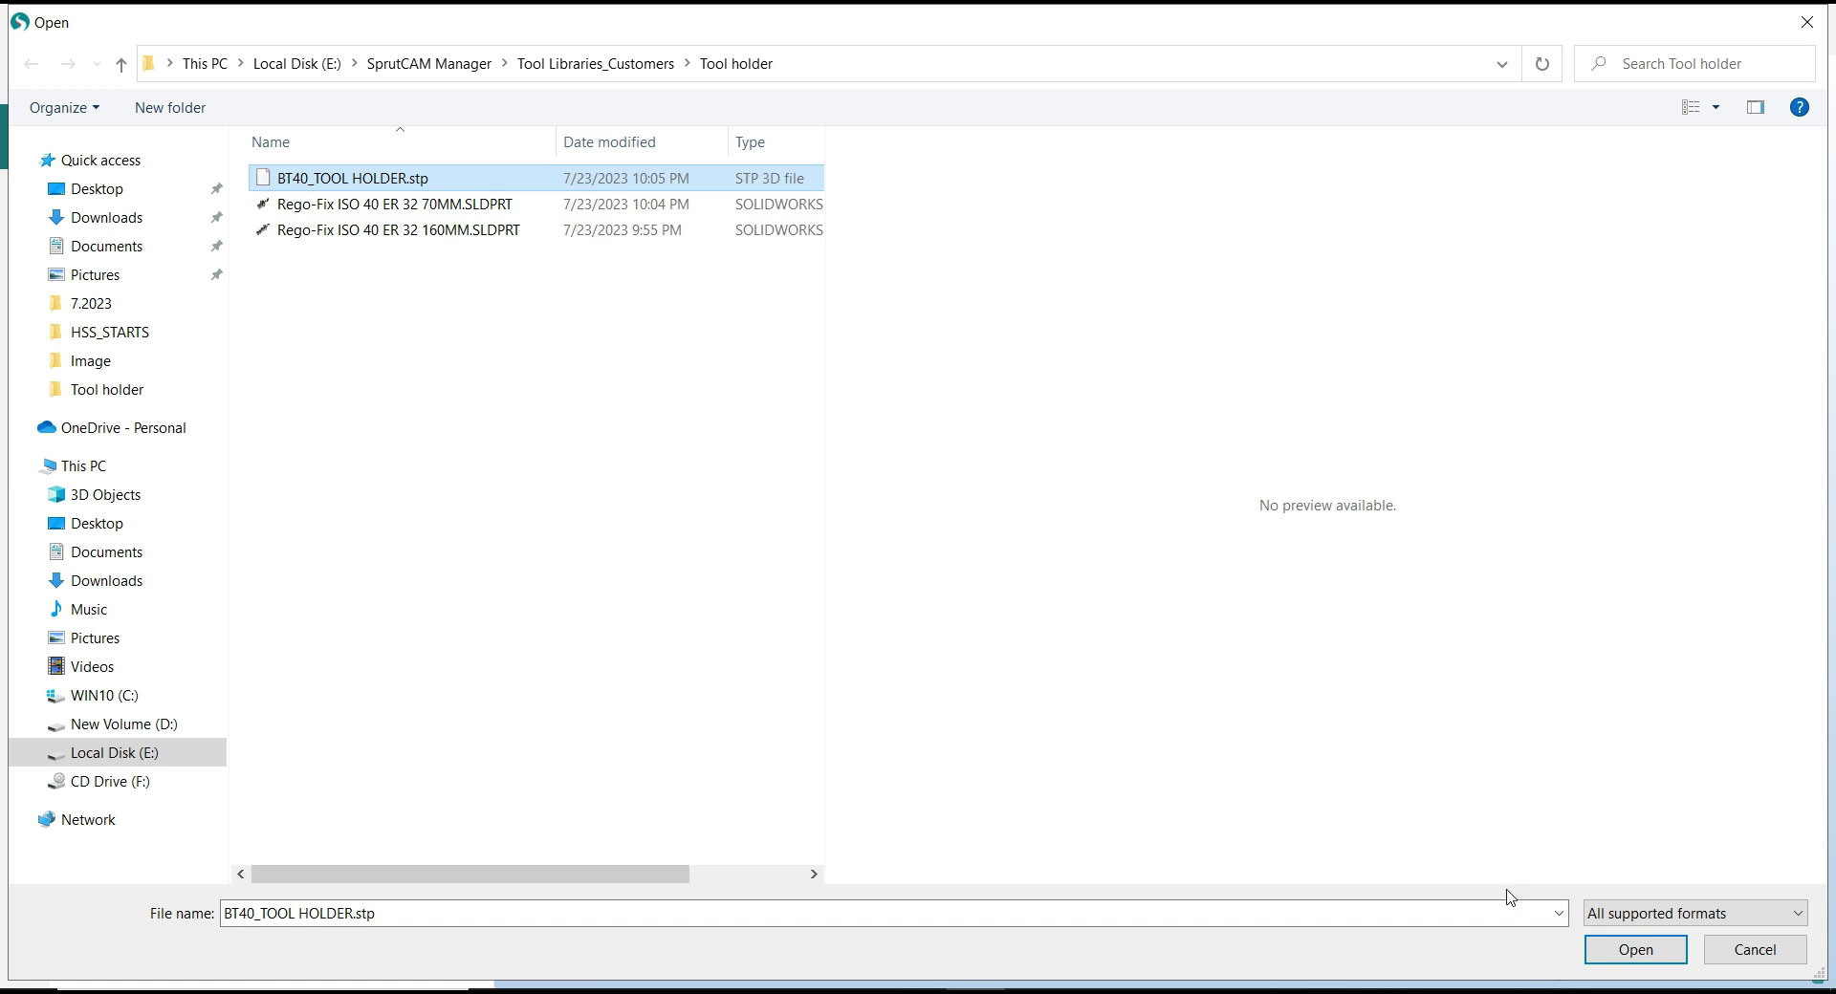
pyautogui.click(1634, 950)
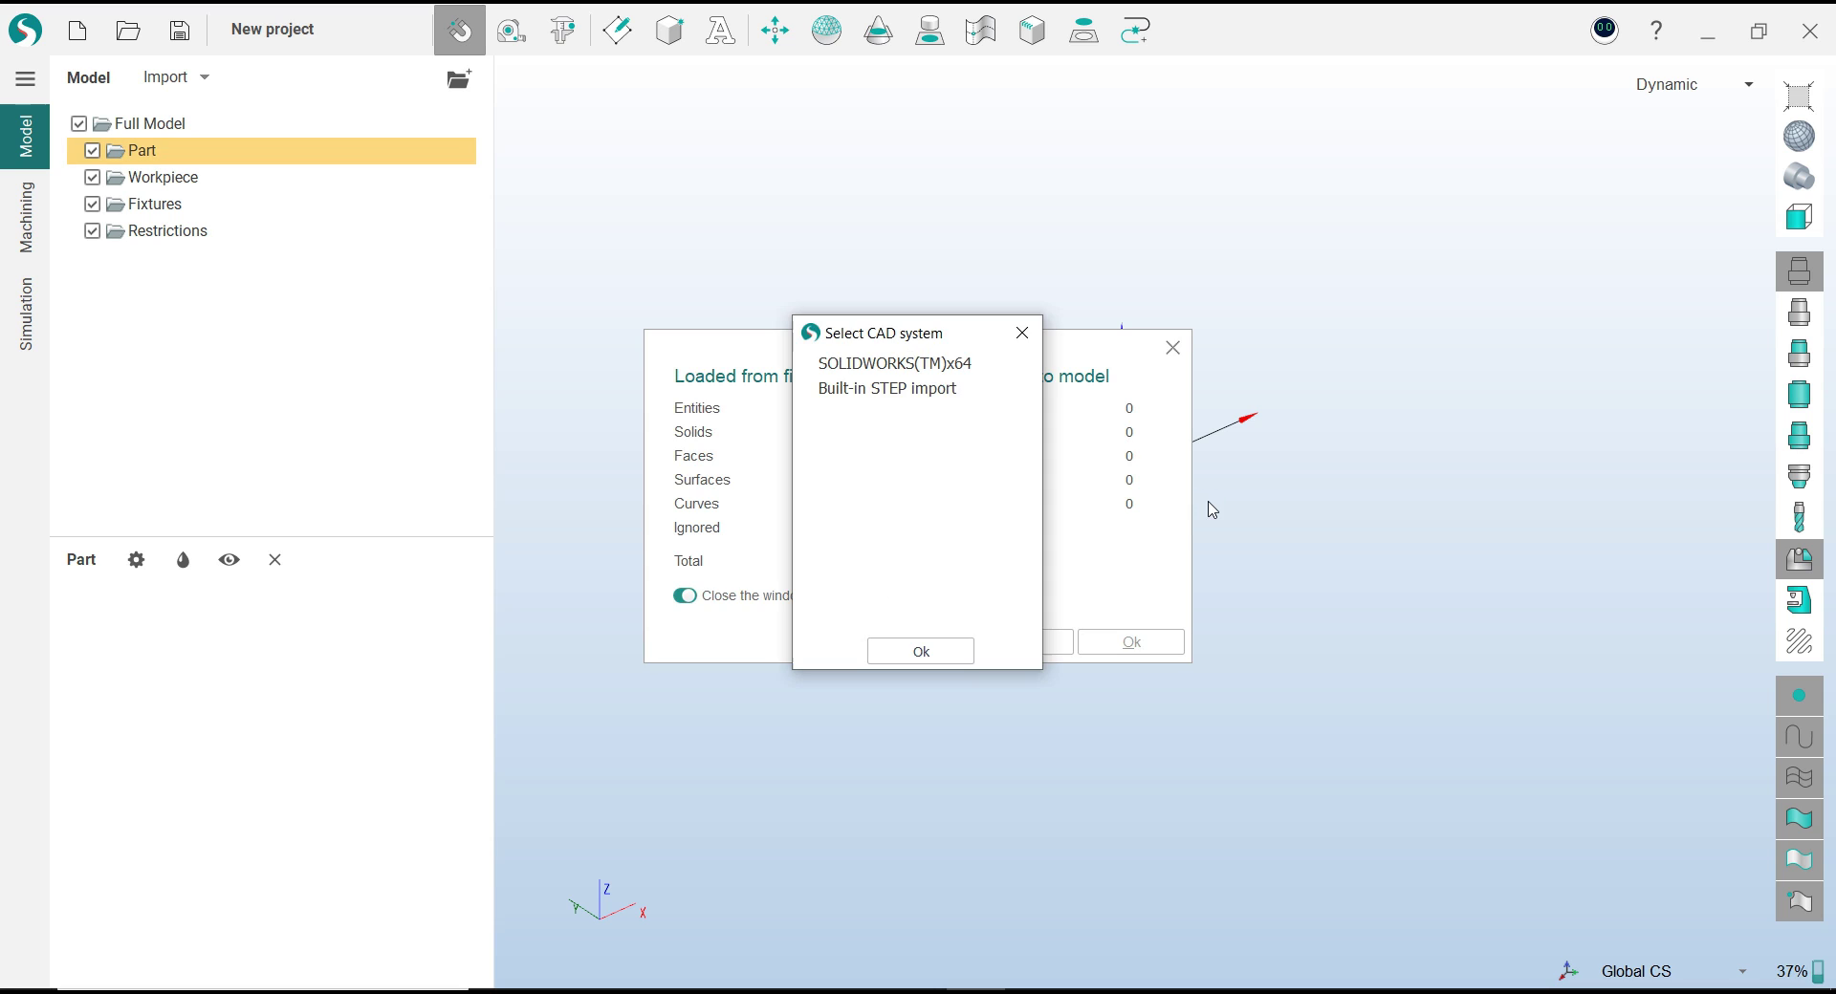
pyautogui.click(860, 408)
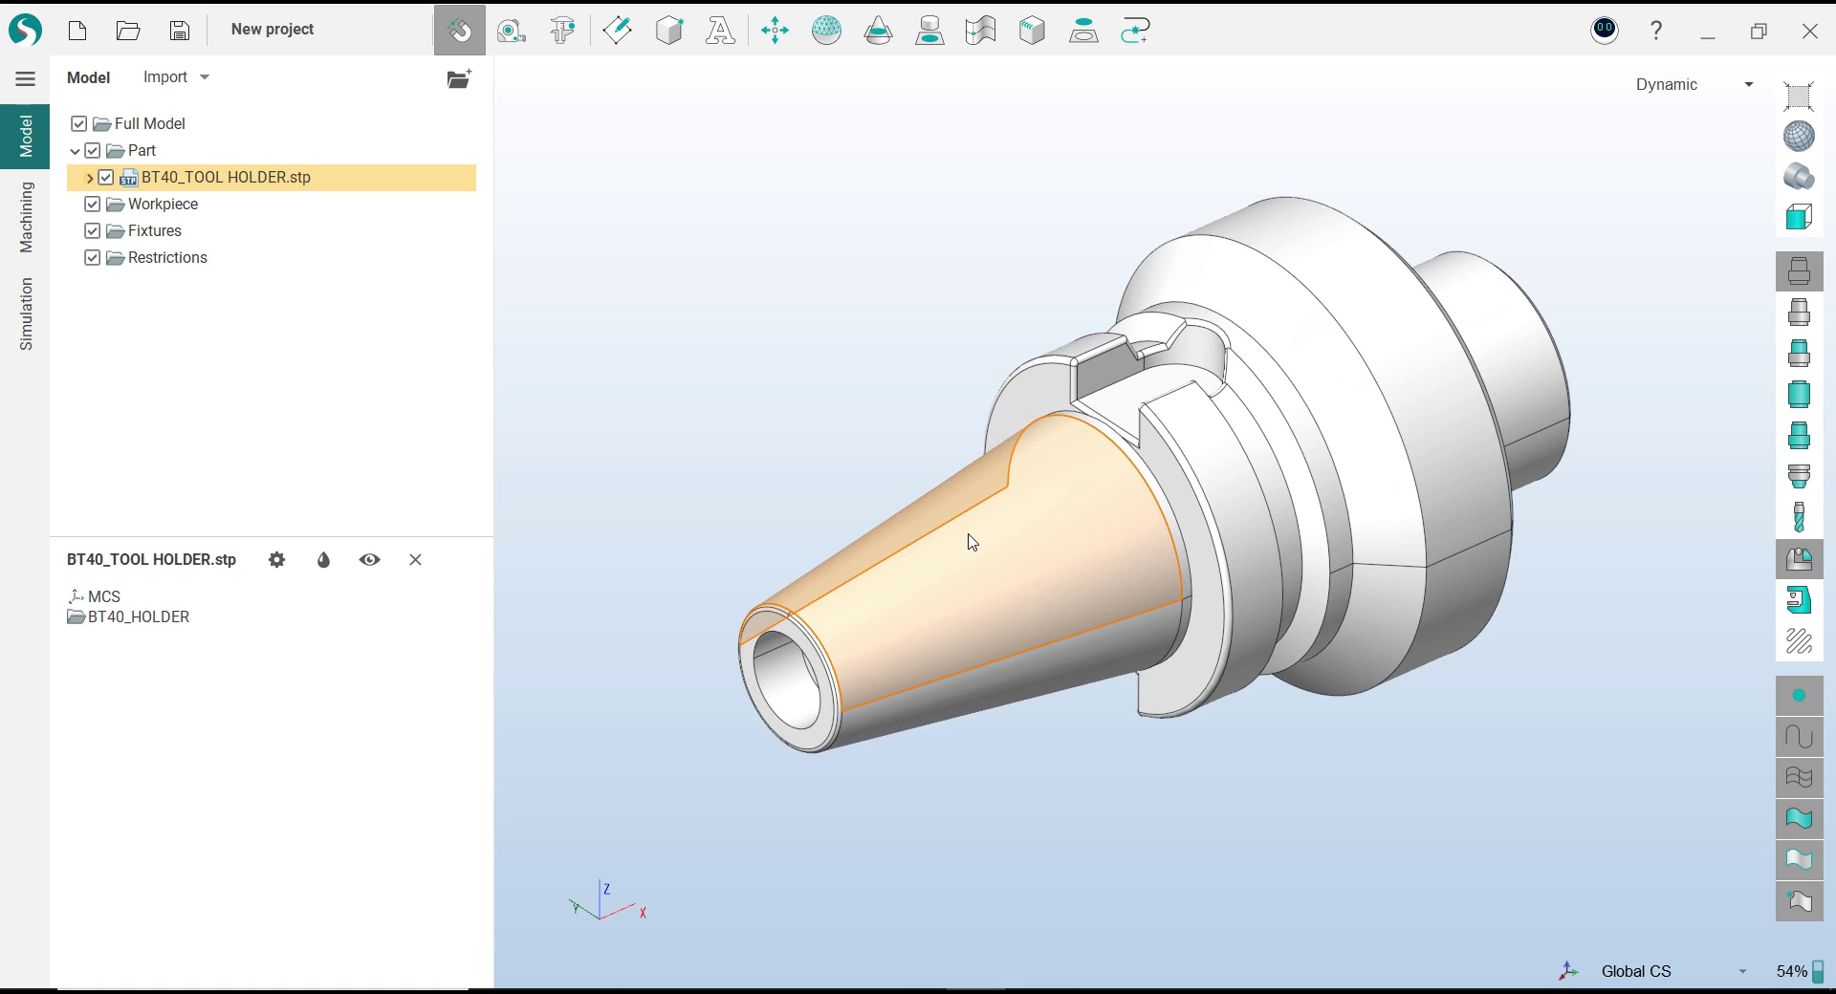
pyautogui.moveTo(869, 397)
pyautogui.mouseDown(button='middle')
pyautogui.moveTo(740, 420)
pyautogui.moveTo(934, 361)
pyautogui.moveTo(836, 373)
pyautogui.moveTo(858, 378)
pyautogui.moveTo(1000, 615)
pyautogui.moveTo(1024, 635)
pyautogui.moveTo(1279, 663)
pyautogui.moveTo(1385, 484)
pyautogui.moveTo(1345, 583)
pyautogui.moveTo(1209, 323)
pyautogui.moveTo(1167, 372)
pyautogui.moveTo(1222, 302)
pyautogui.moveTo(1230, 442)
pyautogui.moveTo(1282, 434)
pyautogui.moveTo(1135, 445)
pyautogui.moveTo(1192, 479)
pyautogui.moveTo(1168, 558)
pyautogui.moveTo(1139, 557)
pyautogui.moveTo(1151, 536)
pyautogui.mouseUp(button='middle')
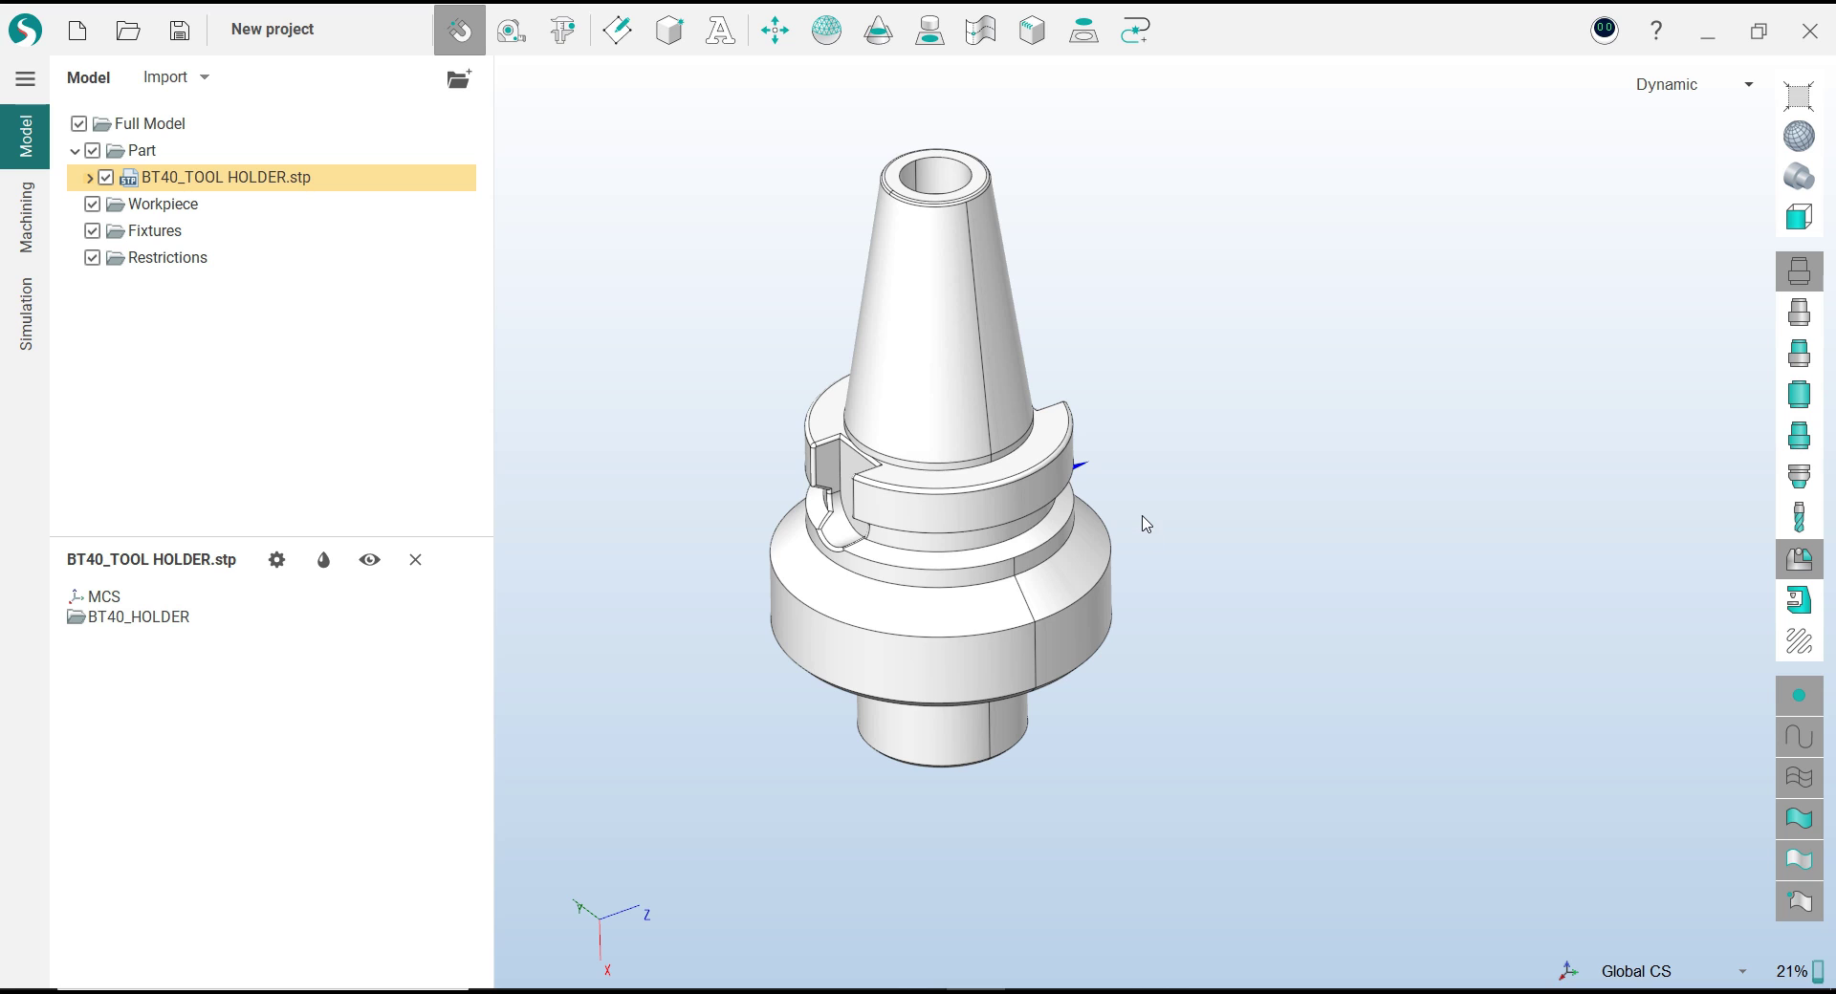
# Rotate the selected BT40_TOOL HOLDER.stp model by Ry 90° using Spatial transformations
pyautogui.scroll(-2, 1145, 523)
pyautogui.click(141, 150)
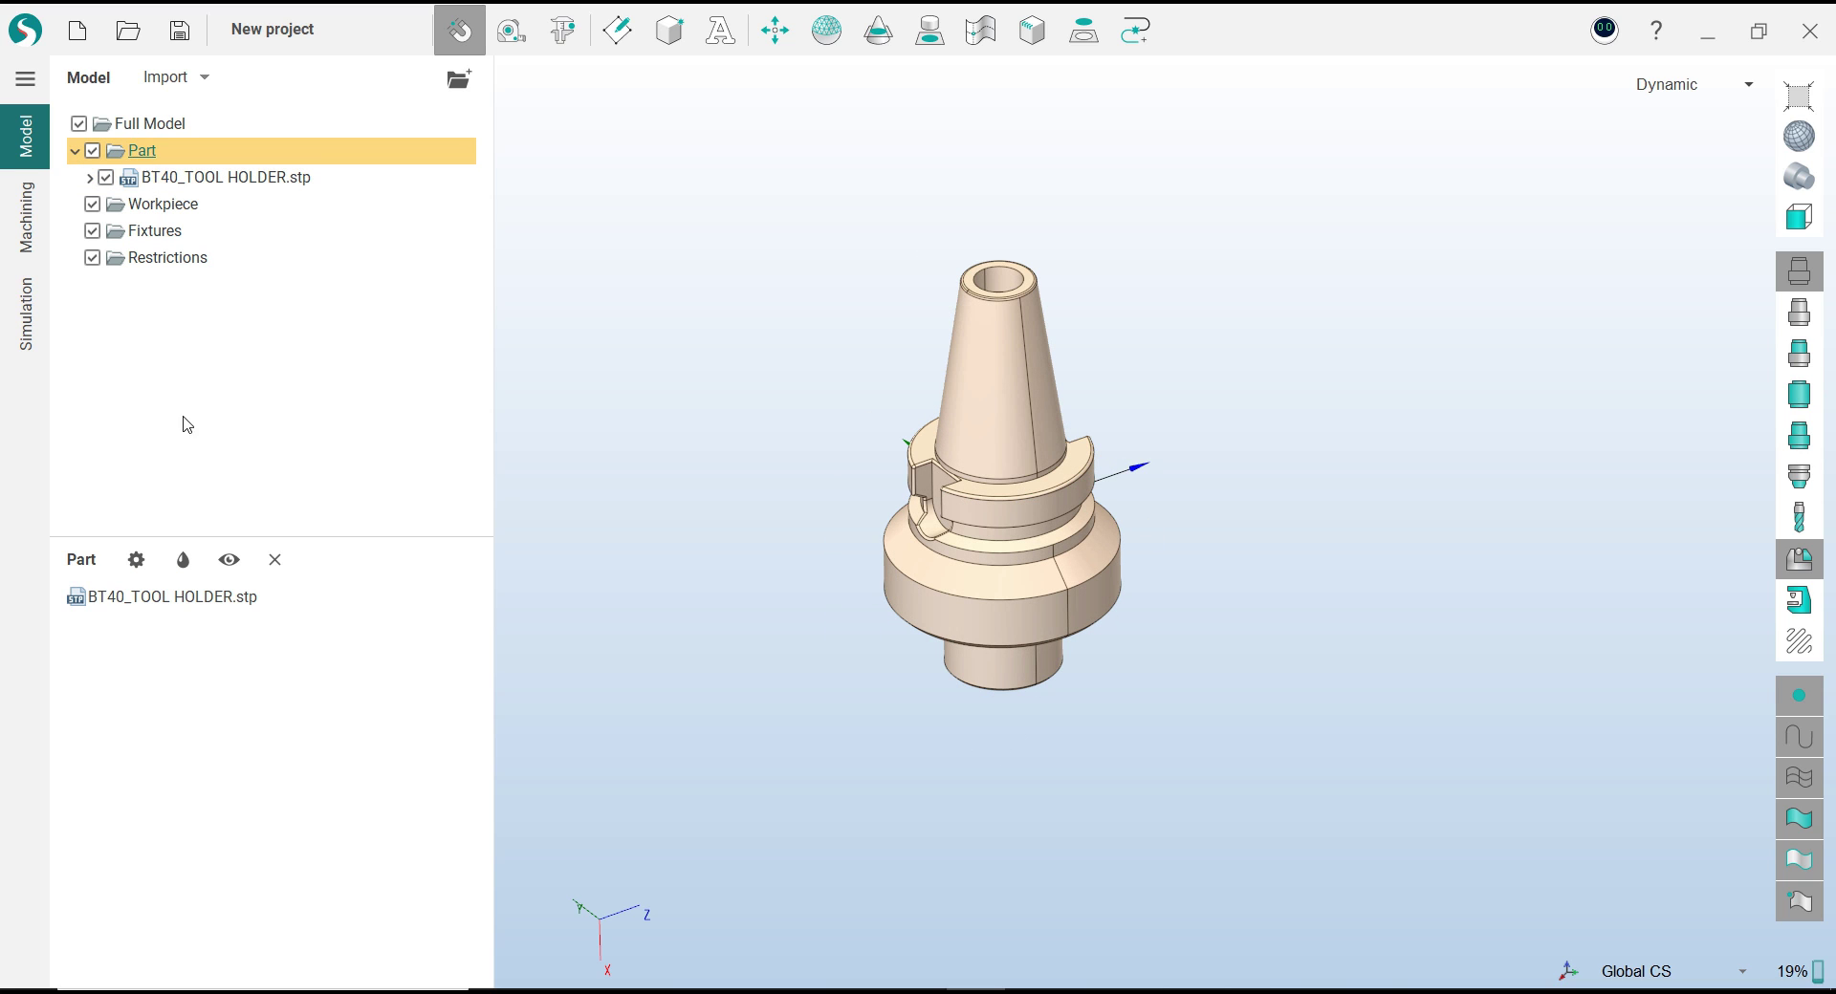
pyautogui.click(211, 598)
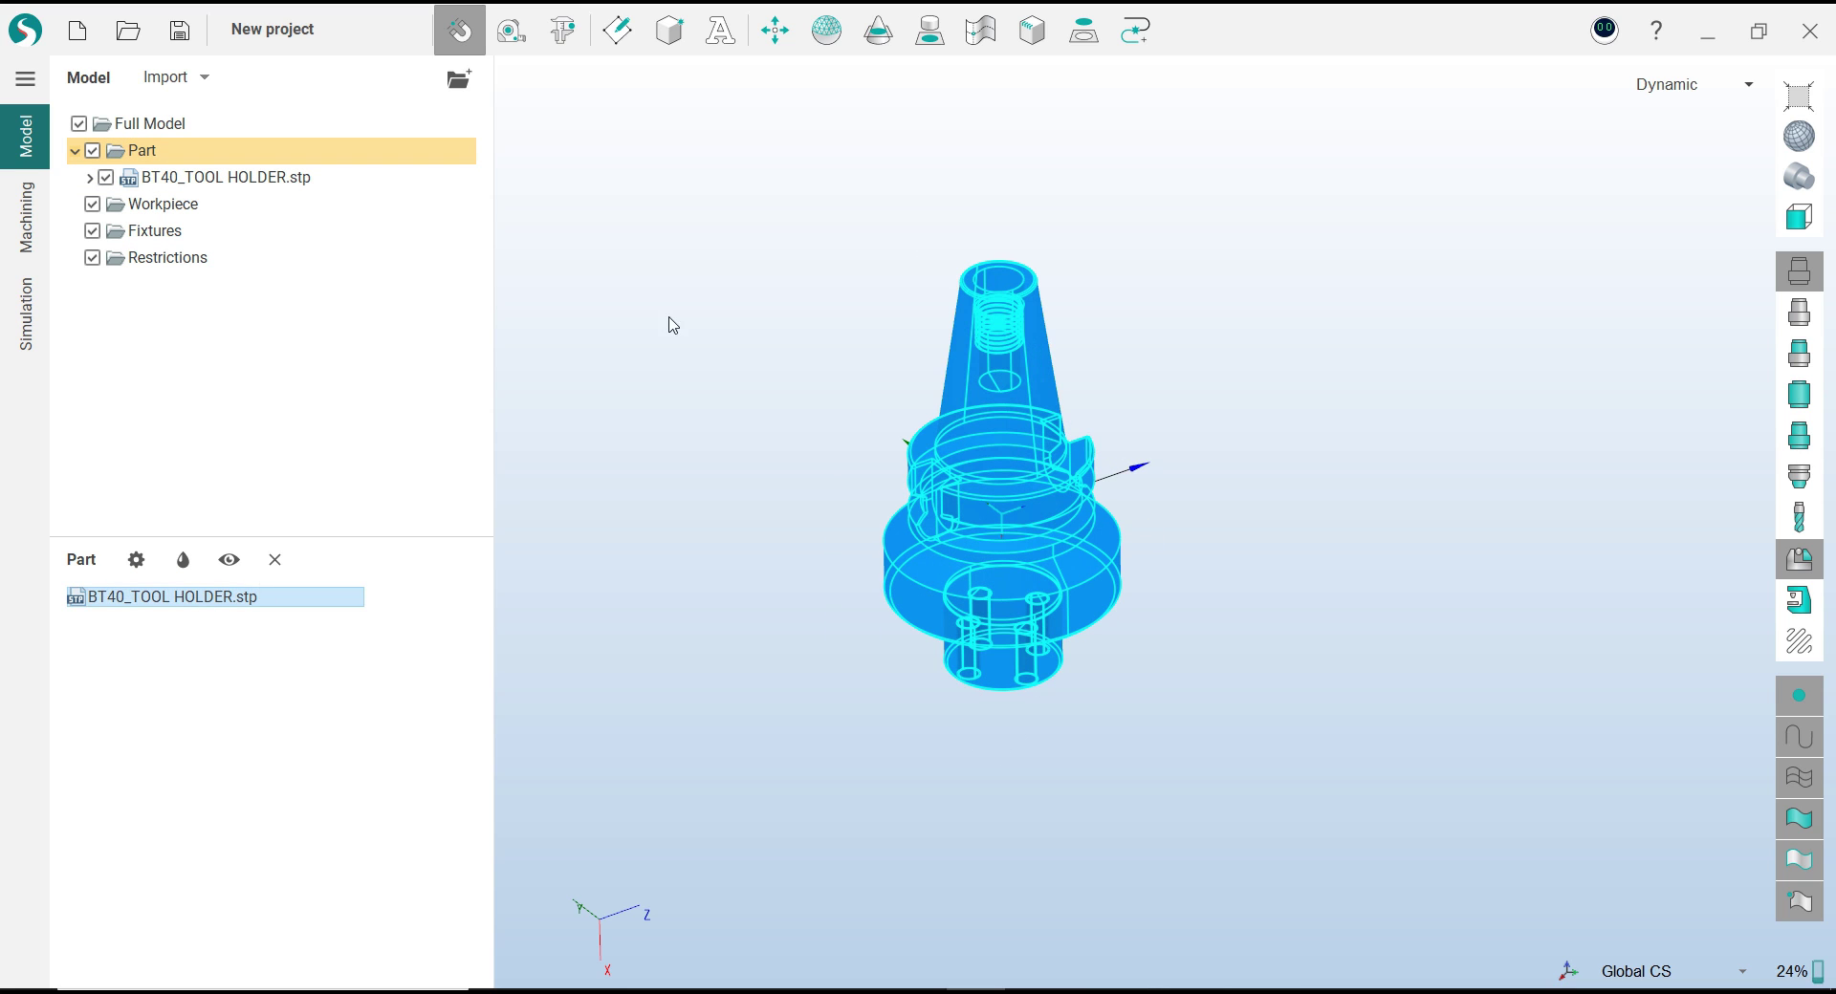
pyautogui.click(781, 39)
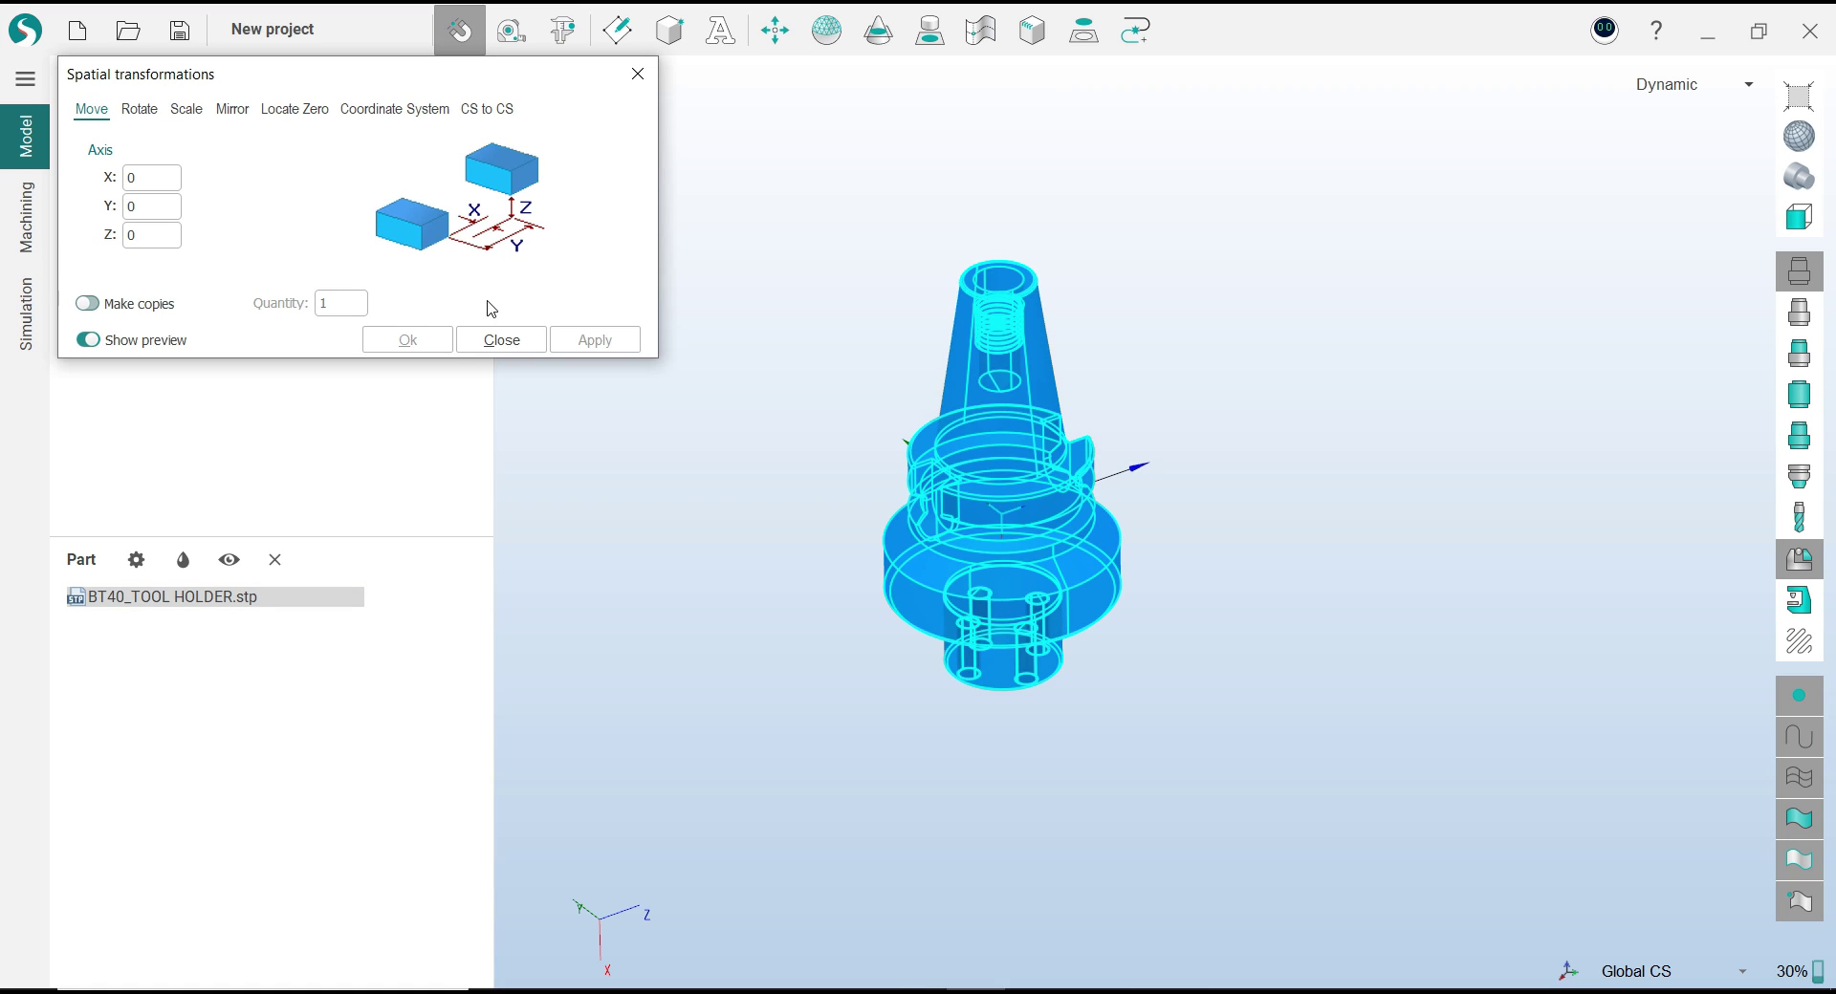
pyautogui.click(141, 109)
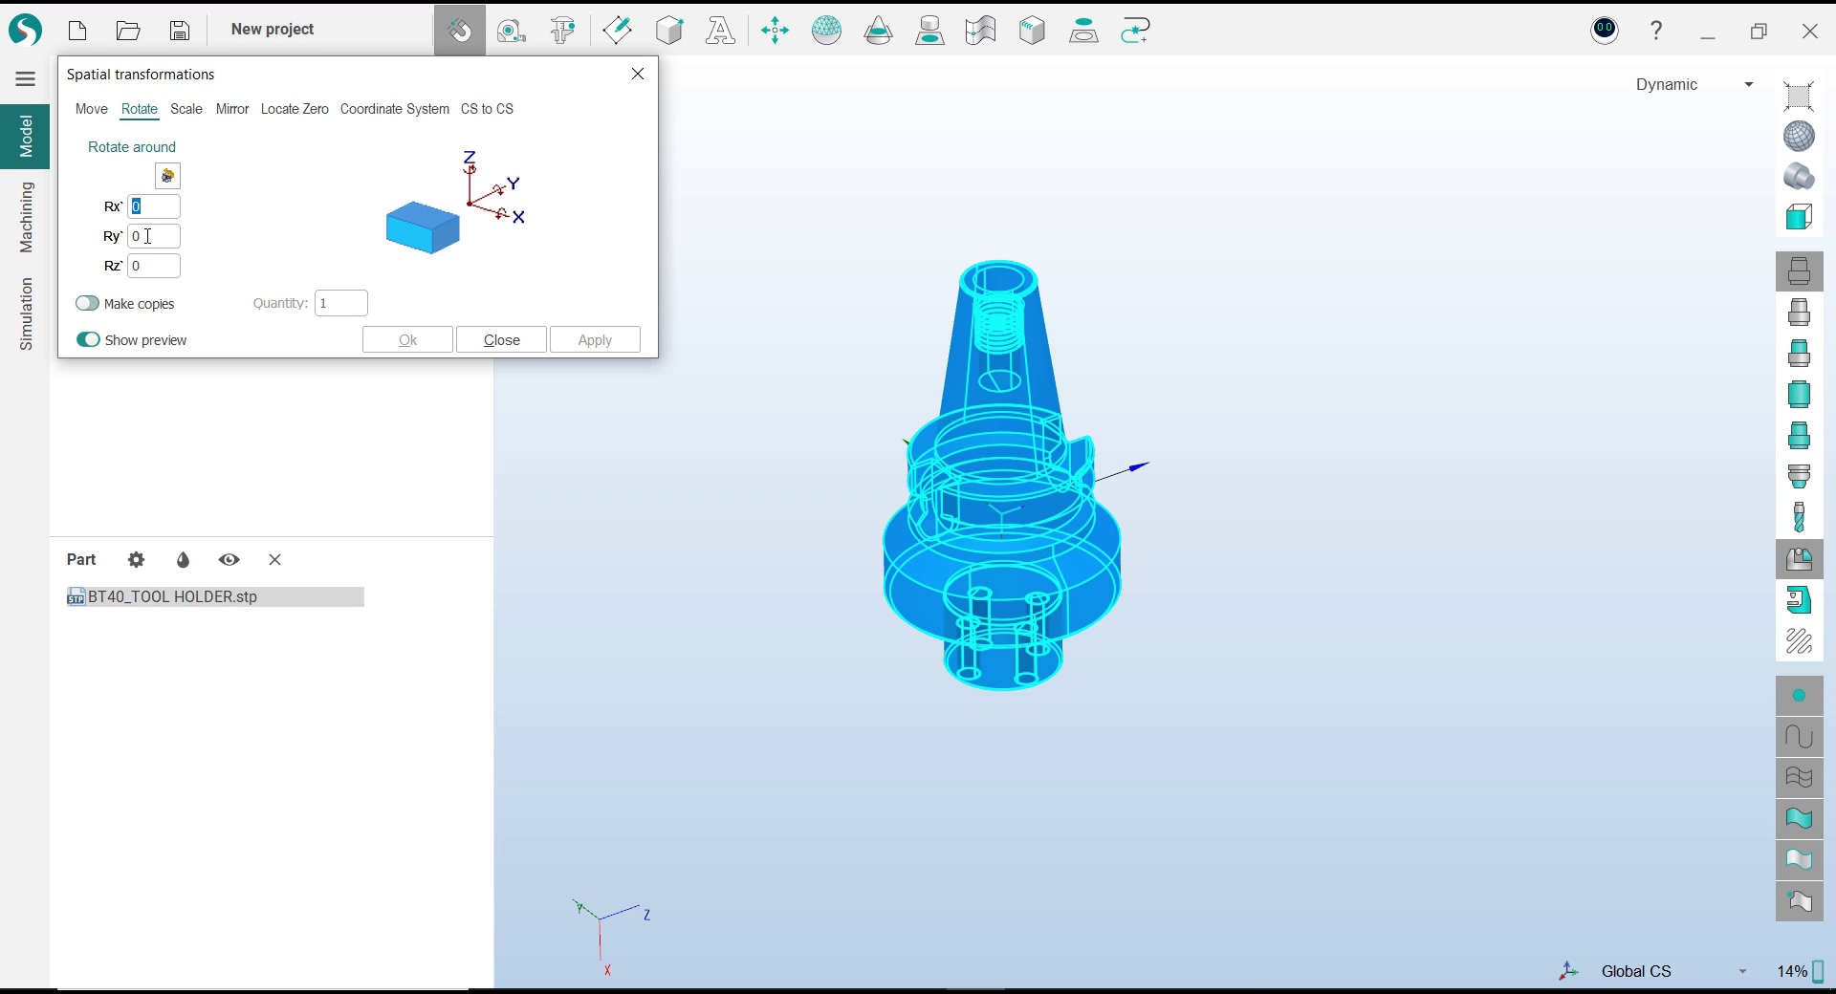
pyautogui.write('90')
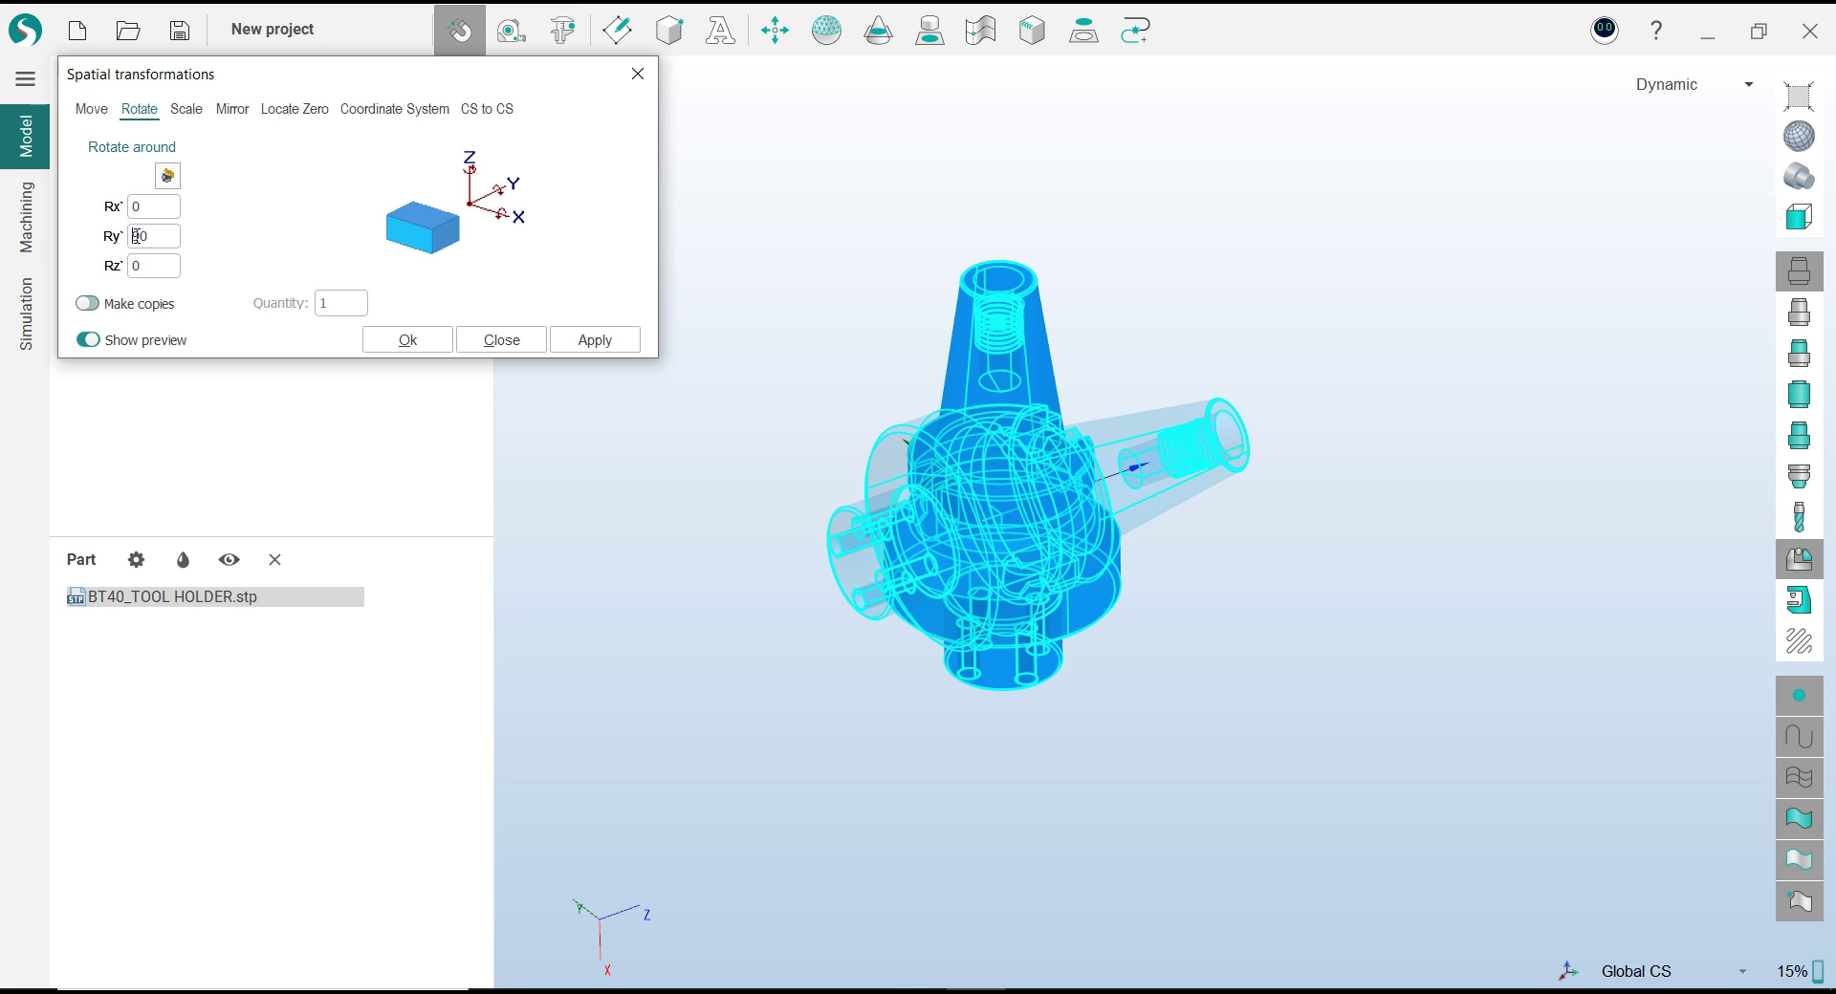
pyautogui.write('-')
pyautogui.click(405, 340)
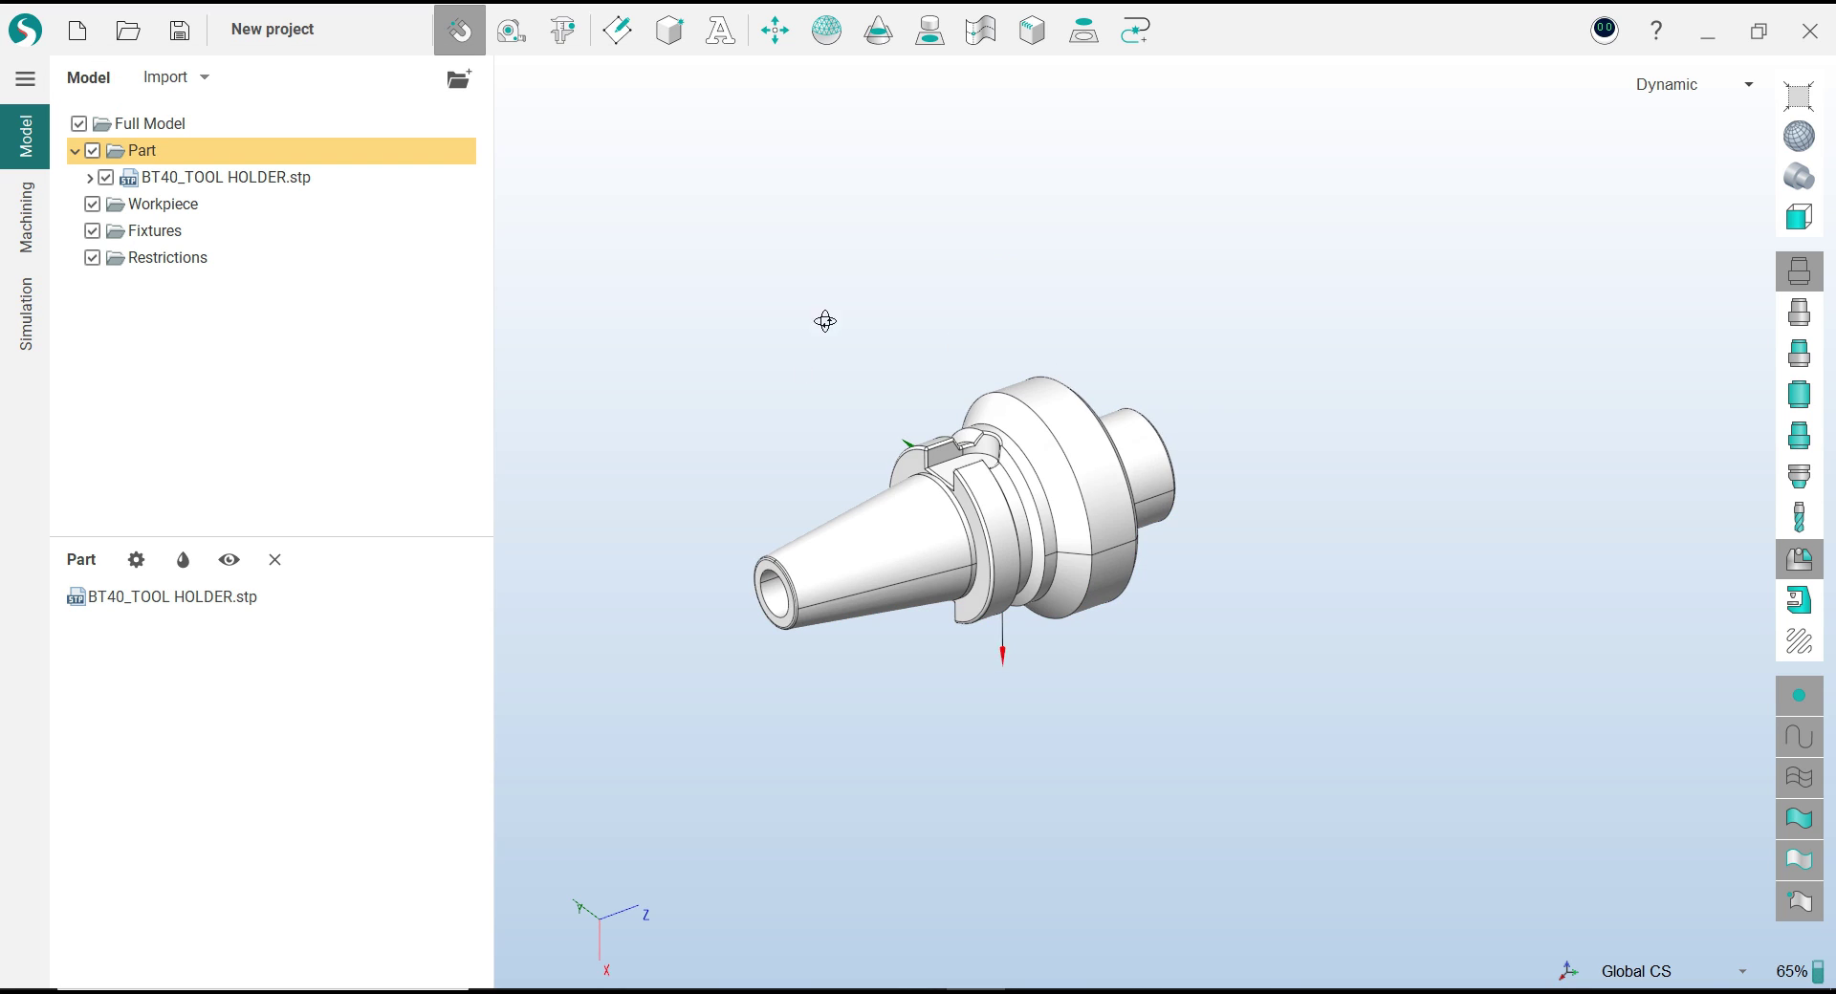
pyautogui.moveTo(824, 320)
pyautogui.mouseDown(button='middle')
pyautogui.moveTo(736, 580)
pyautogui.moveTo(583, 495)
pyautogui.moveTo(676, 483)
pyautogui.moveTo(680, 525)
pyautogui.moveTo(748, 512)
pyautogui.moveTo(811, 324)
pyautogui.moveTo(799, 409)
pyautogui.moveTo(724, 554)
pyautogui.moveTo(778, 397)
pyautogui.moveTo(766, 423)
pyautogui.moveTo(938, 385)
pyautogui.moveTo(988, 459)
pyautogui.moveTo(984, 668)
pyautogui.moveTo(955, 794)
pyautogui.moveTo(934, 758)
pyautogui.moveTo(1202, 698)
pyautogui.moveTo(823, 172)
pyautogui.mouseUp(button='middle')
# Apply a second Ry 90° rotation so the BT40 holder's taper points straight up
pyautogui.click(774, 30)
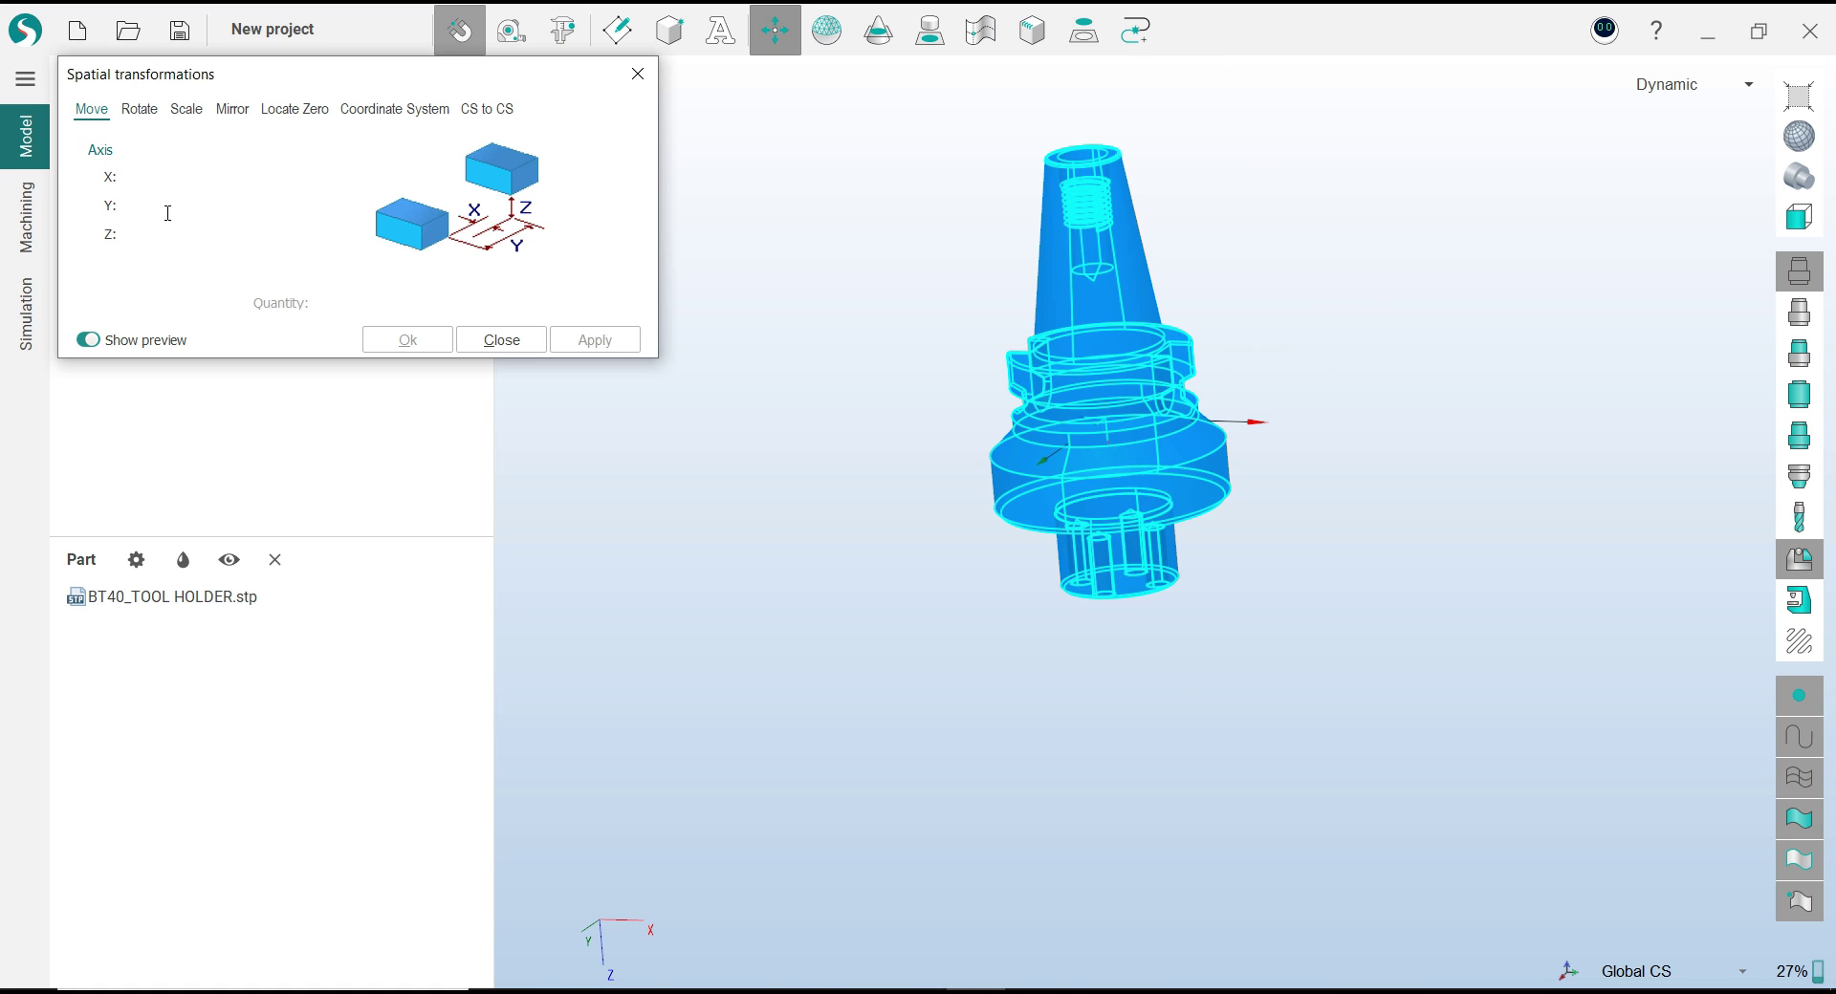
pyautogui.click(138, 108)
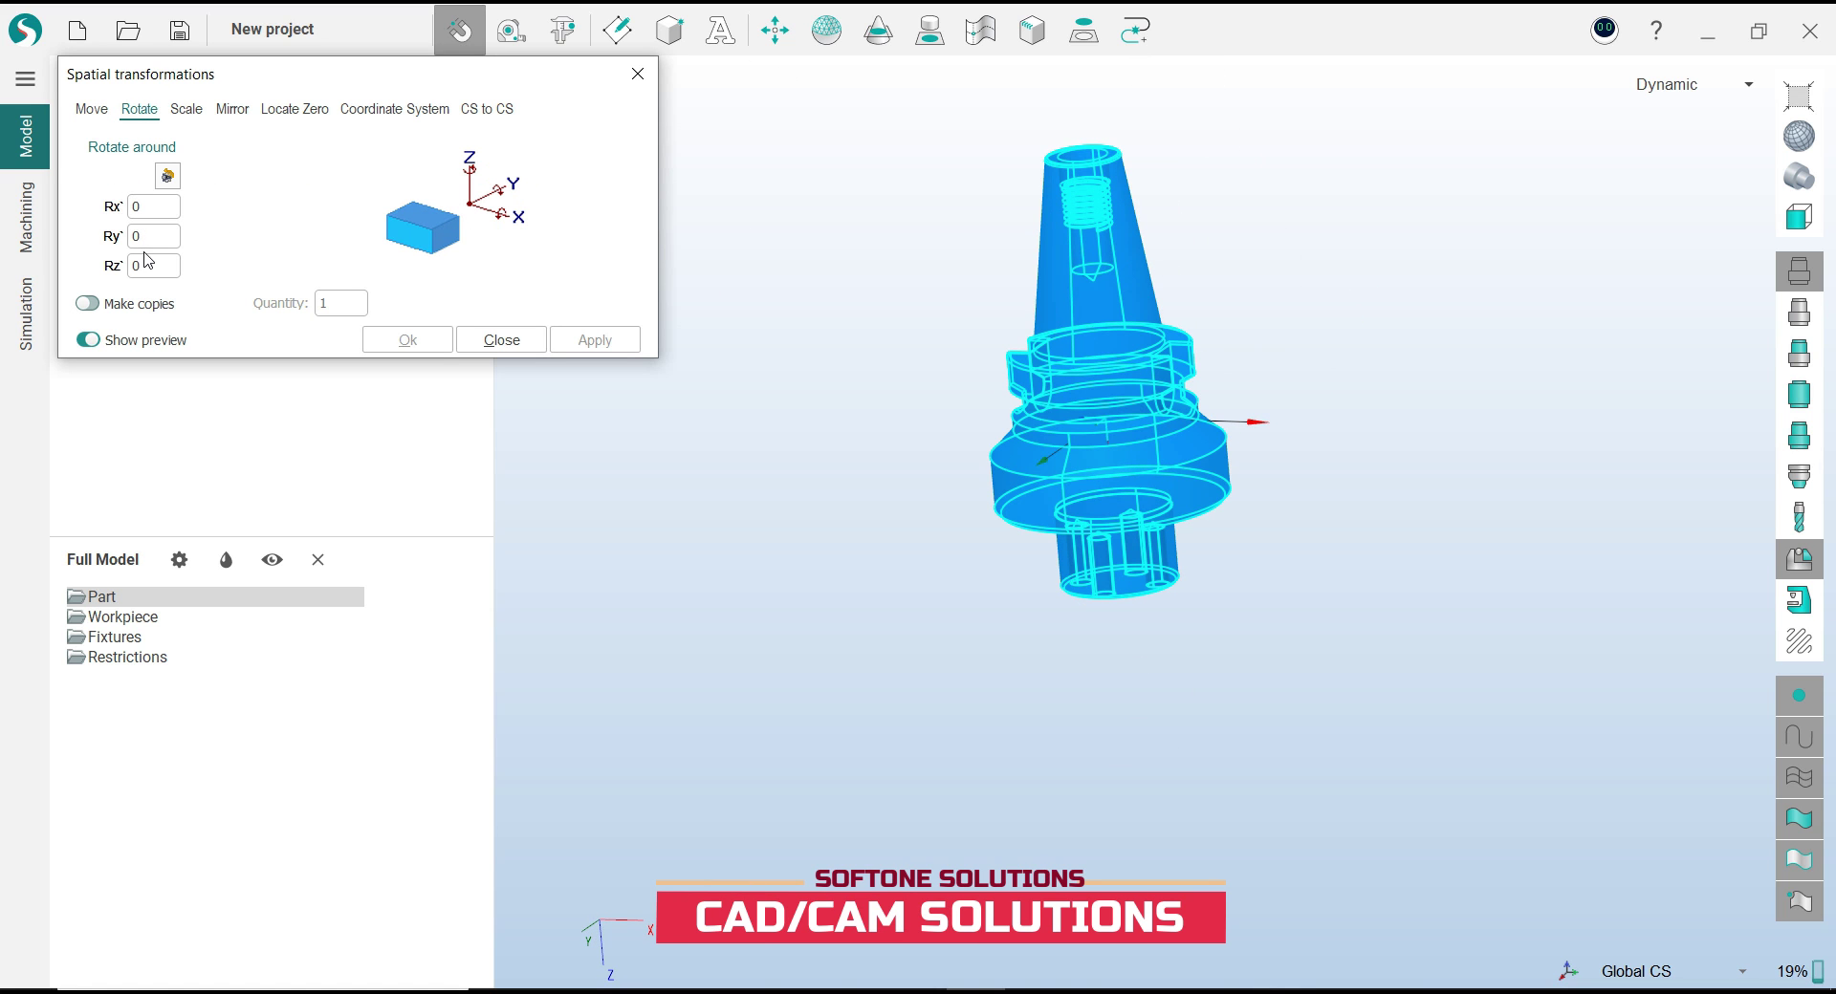
pyautogui.press('Tab')
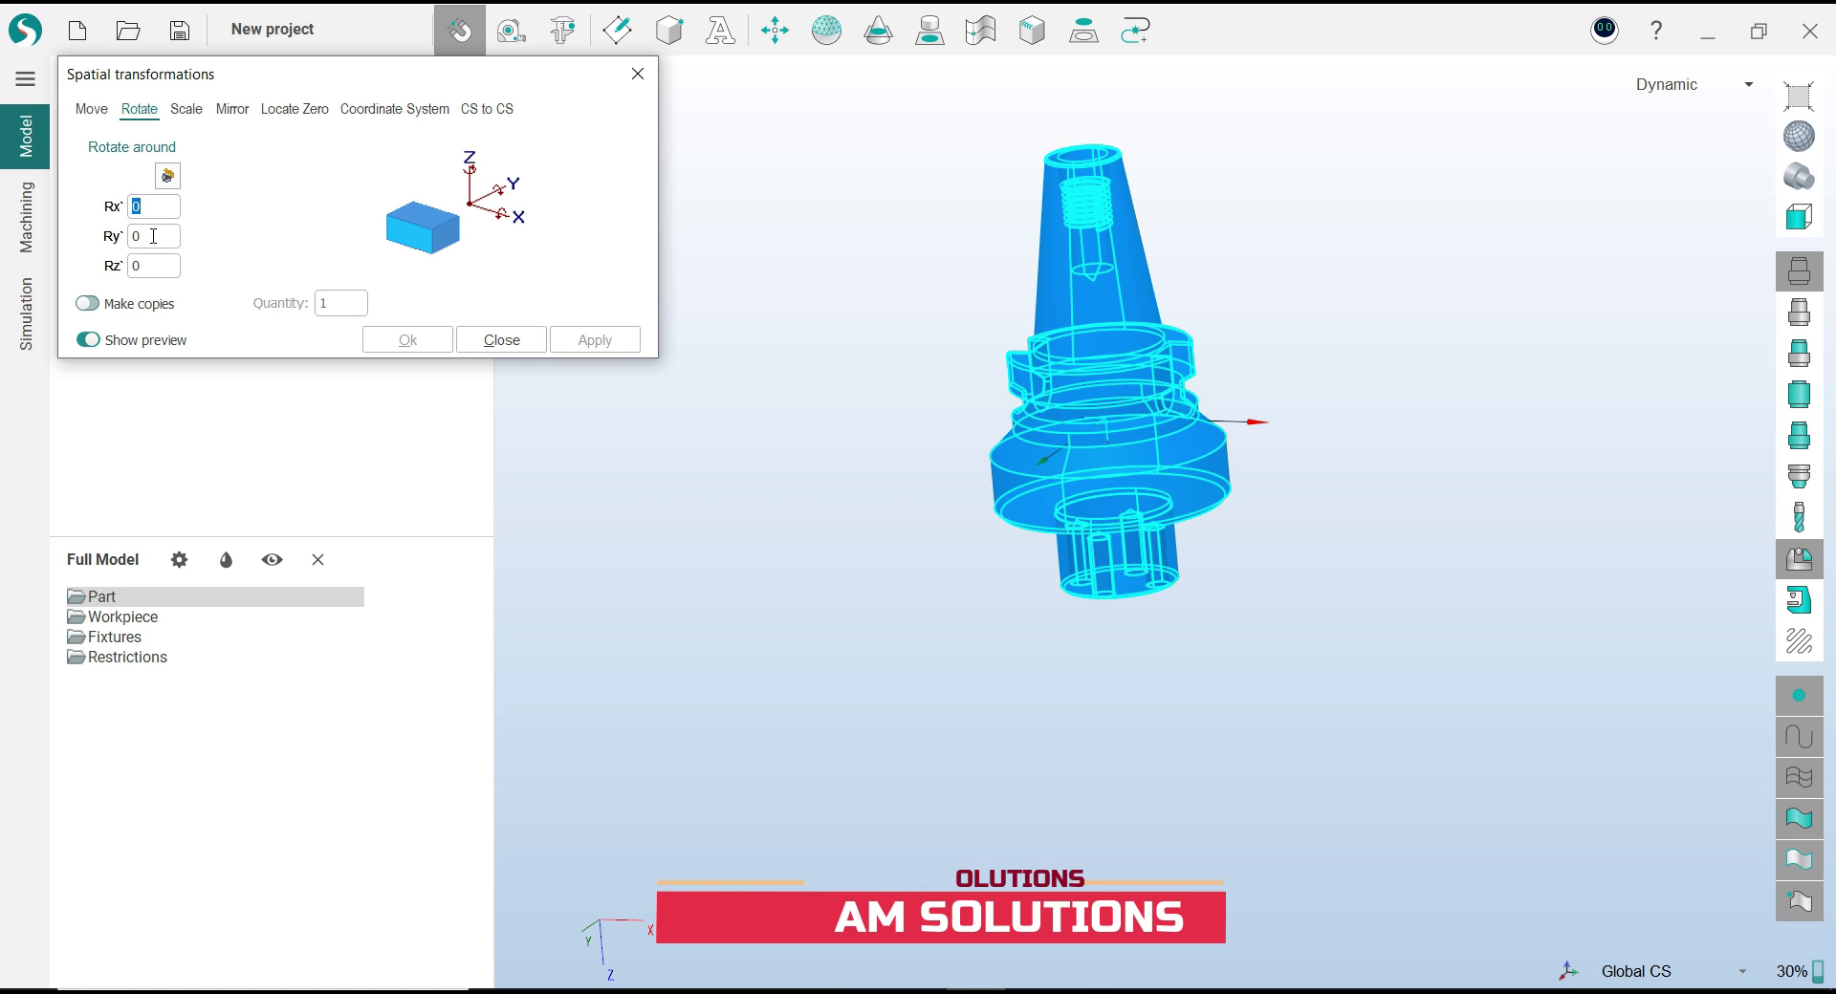
pyautogui.write('90')
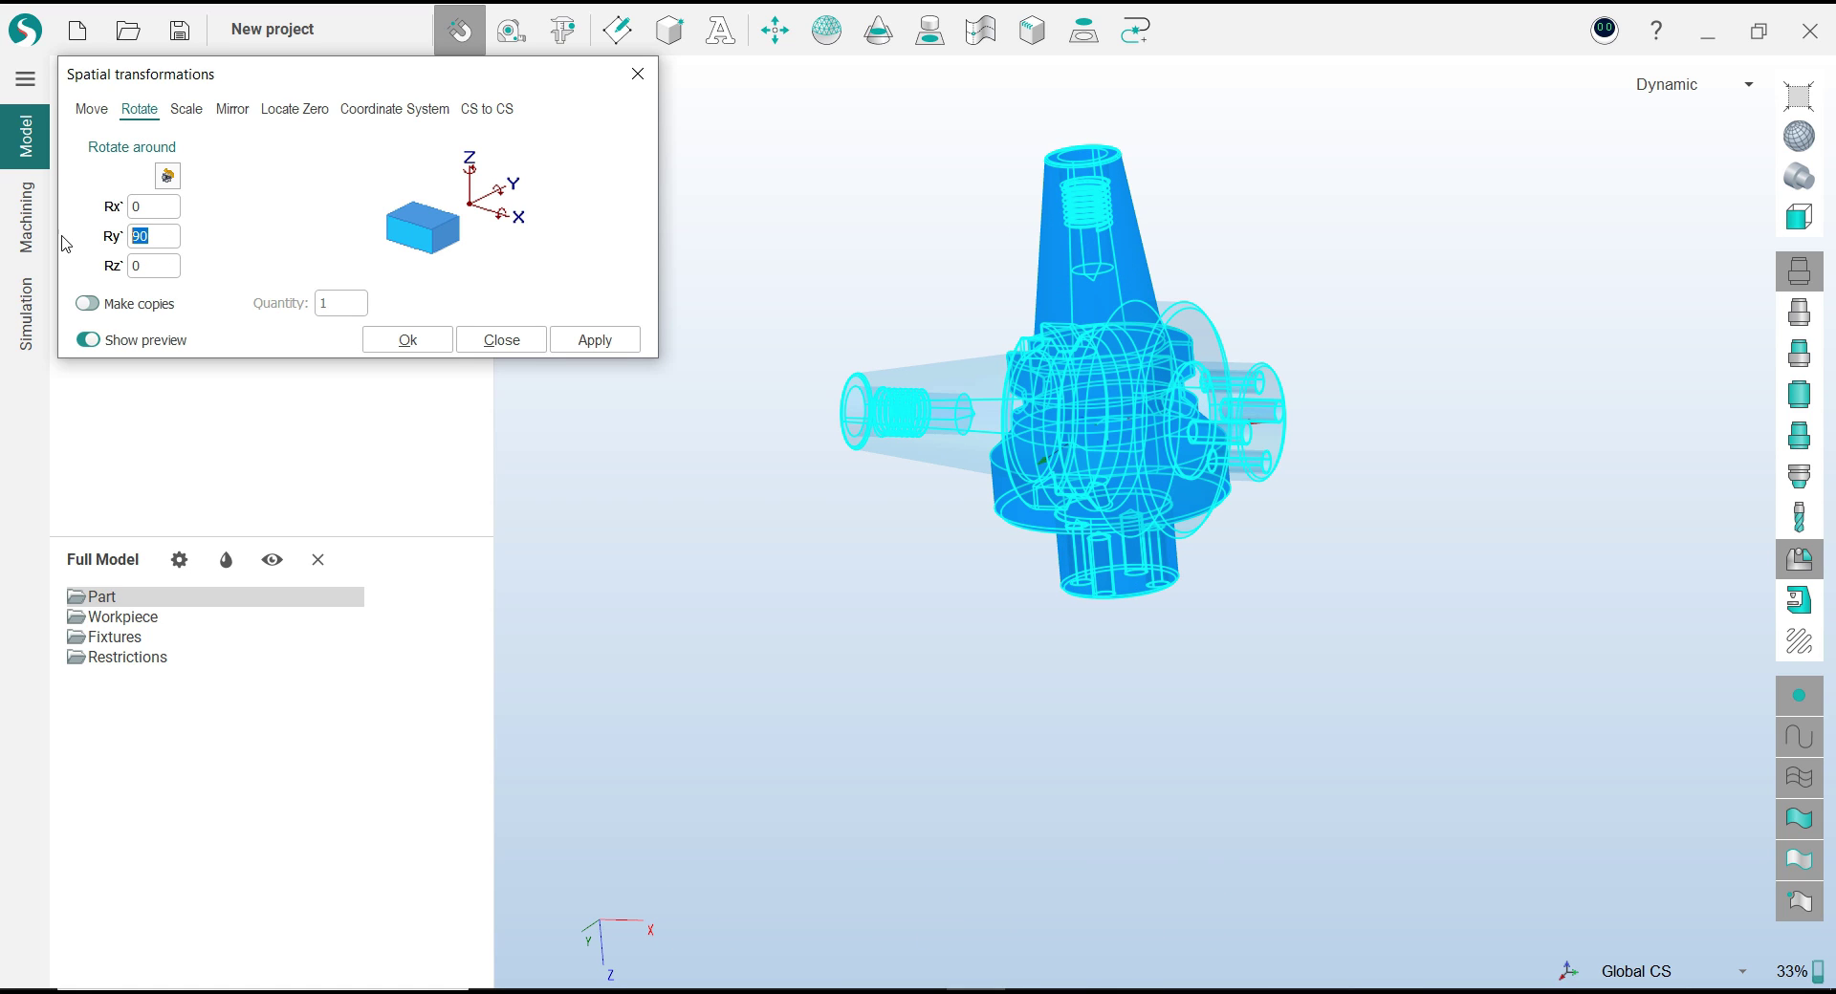
pyautogui.write('80')
pyautogui.click(405, 340)
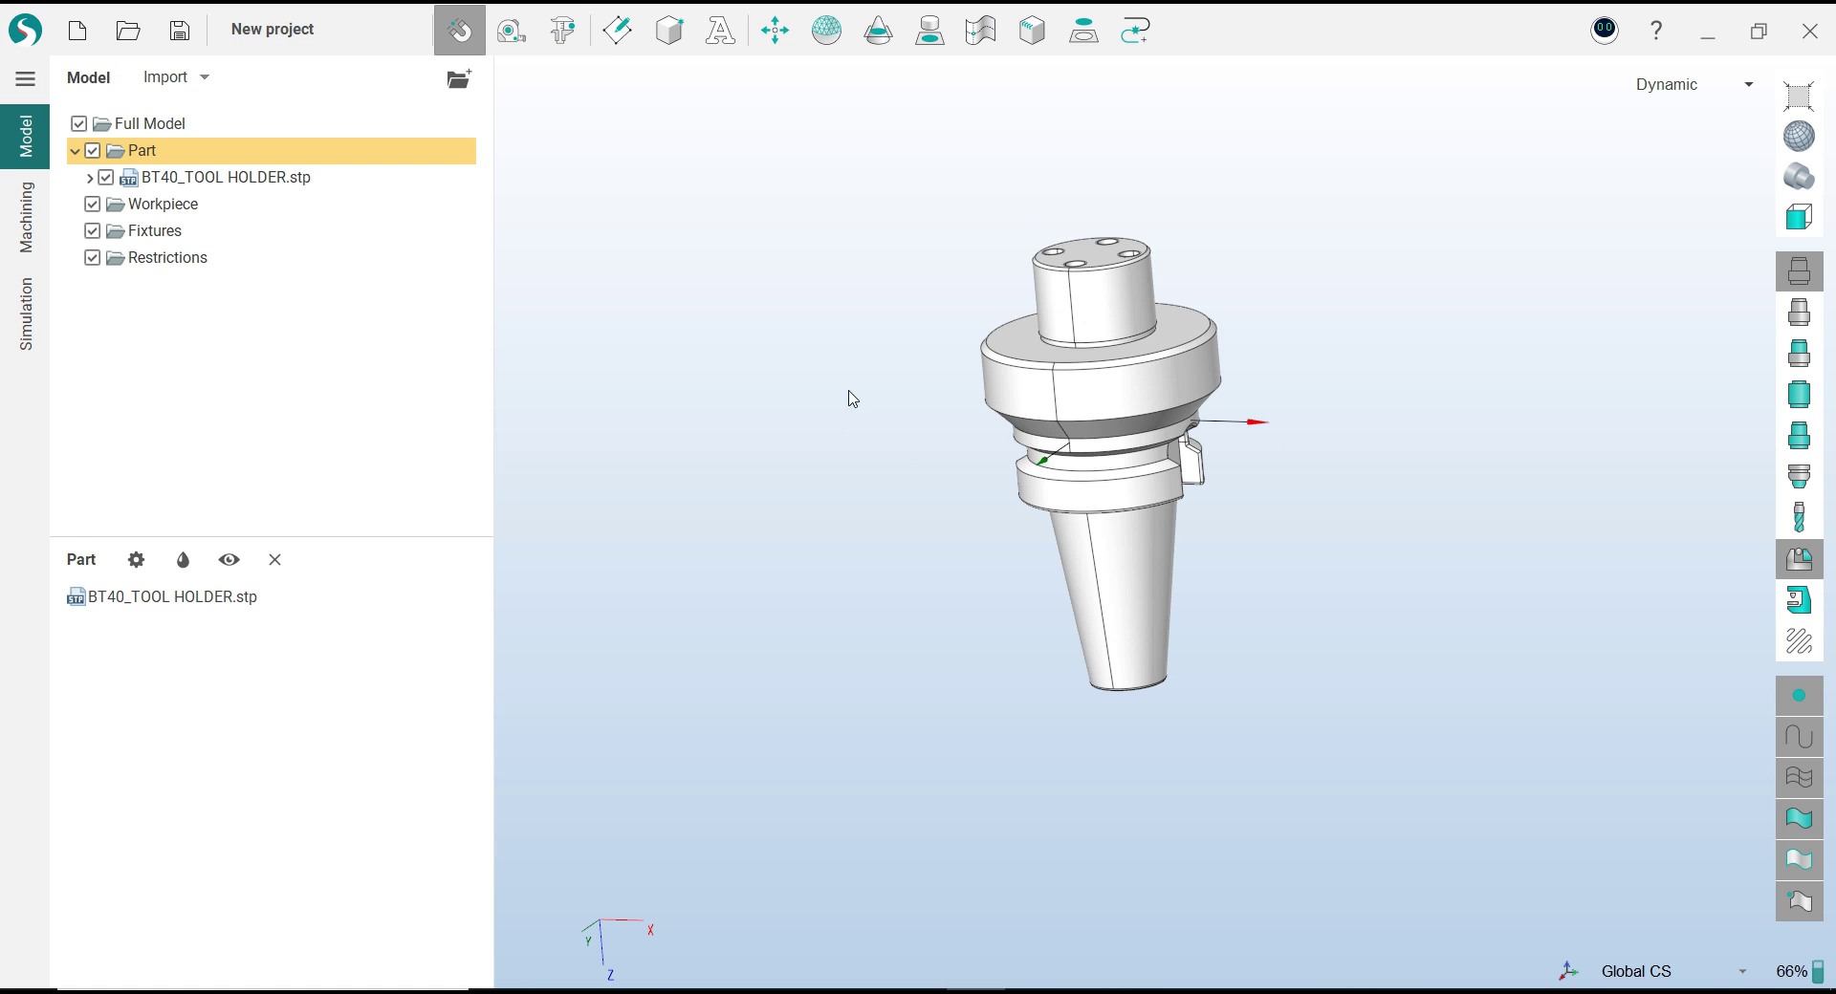
pyautogui.moveTo(889, 298)
pyautogui.mouseDown(button='middle')
pyautogui.moveTo(960, 640)
pyautogui.moveTo(963, 573)
pyautogui.moveTo(1106, 676)
pyautogui.moveTo(1066, 665)
pyautogui.mouseUp(button='middle')
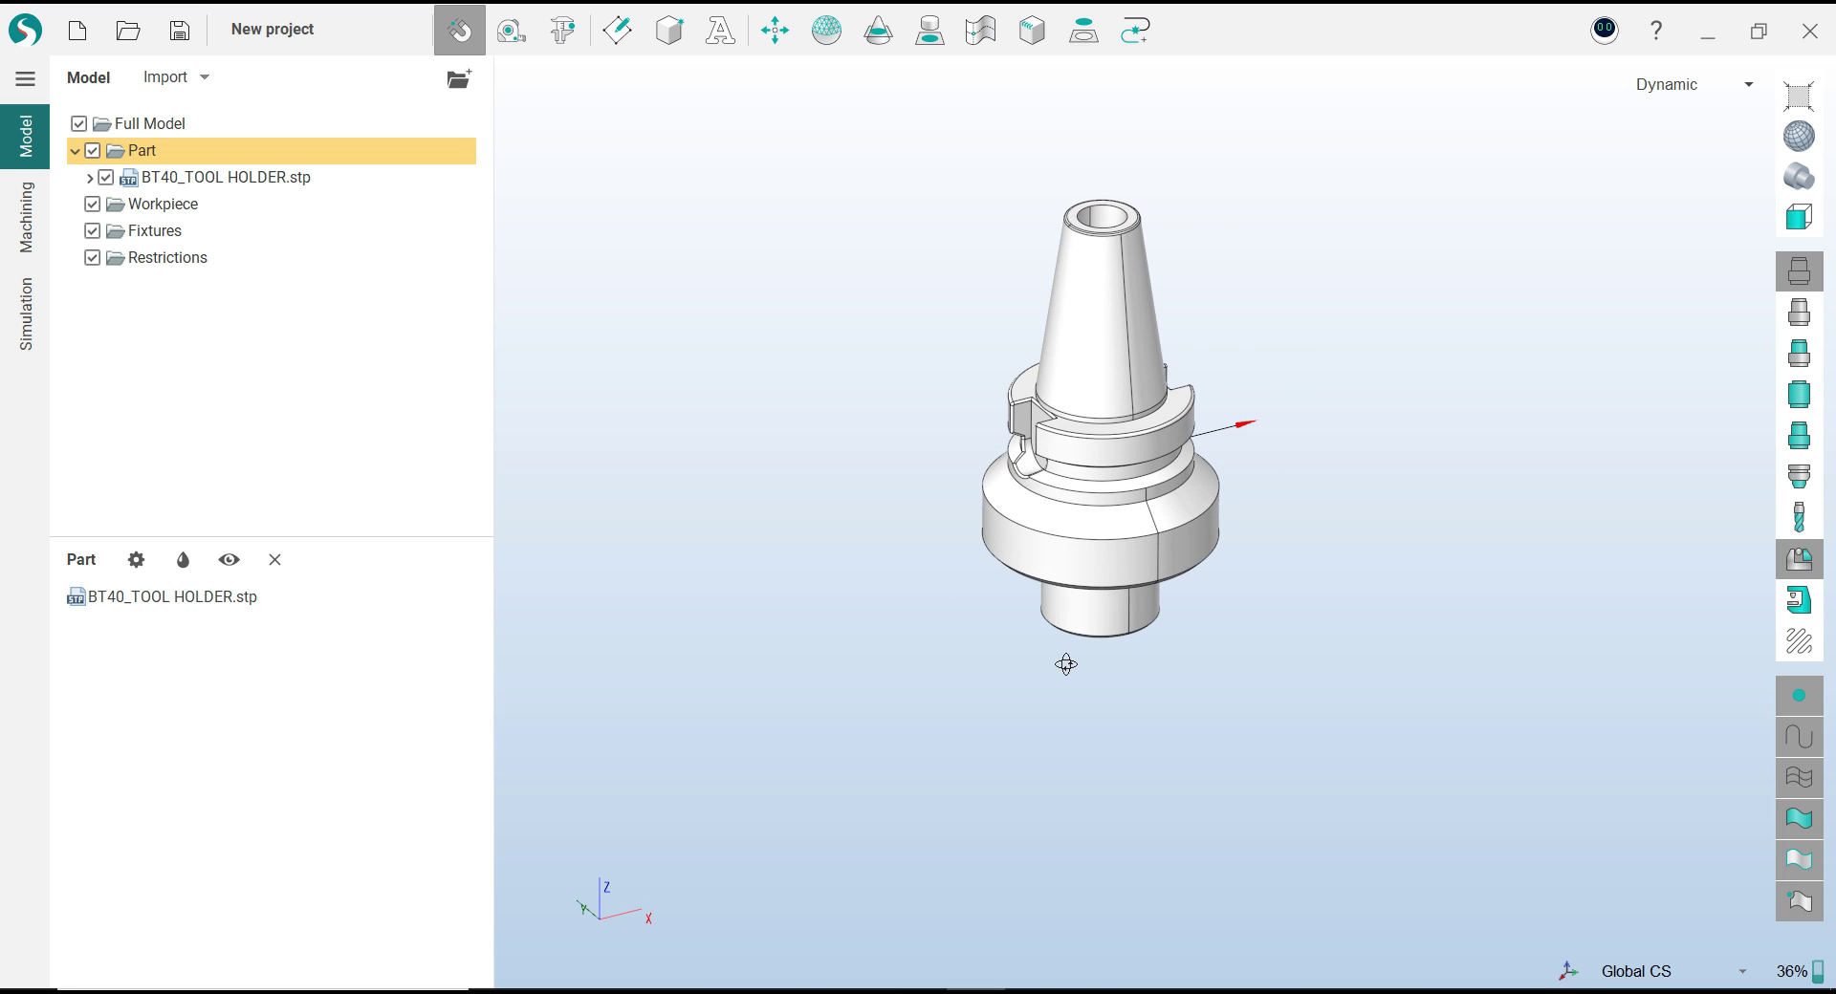
pyautogui.click(769, 47)
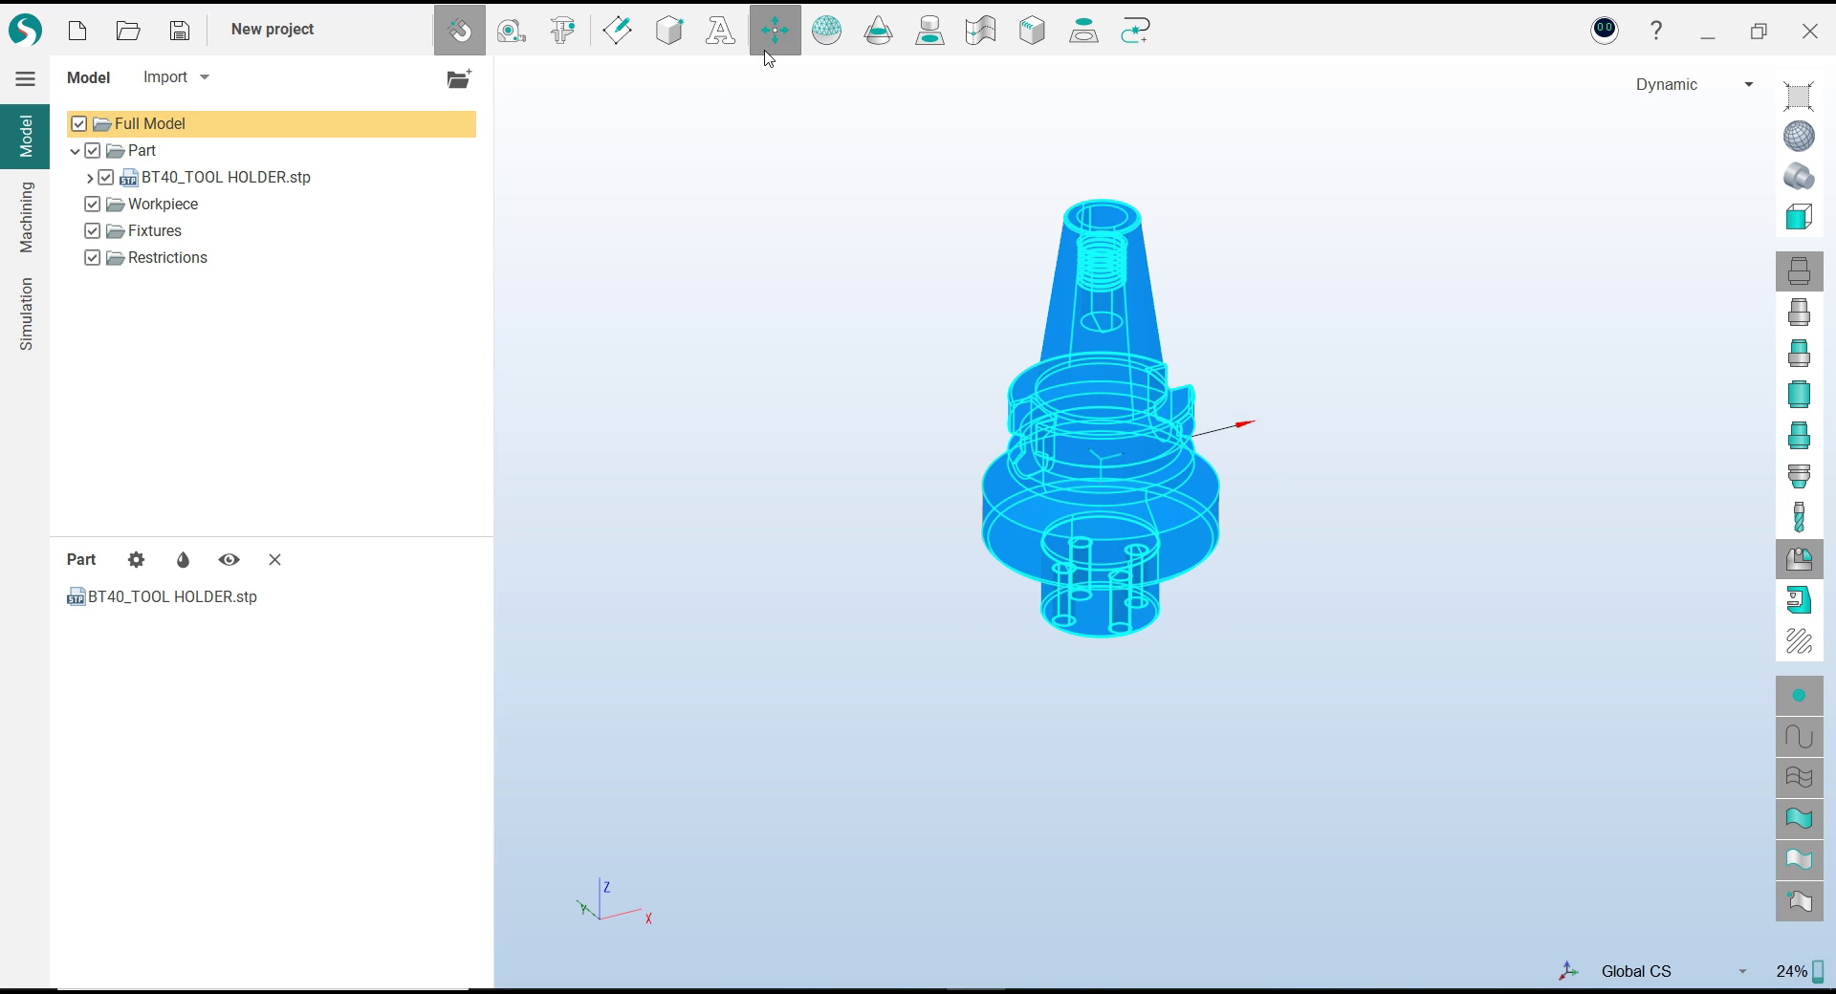
# Zero the holder at its top centre (X/Y Middle, Z Max) and measure the taper height to the collar face
pyautogui.click(290, 111)
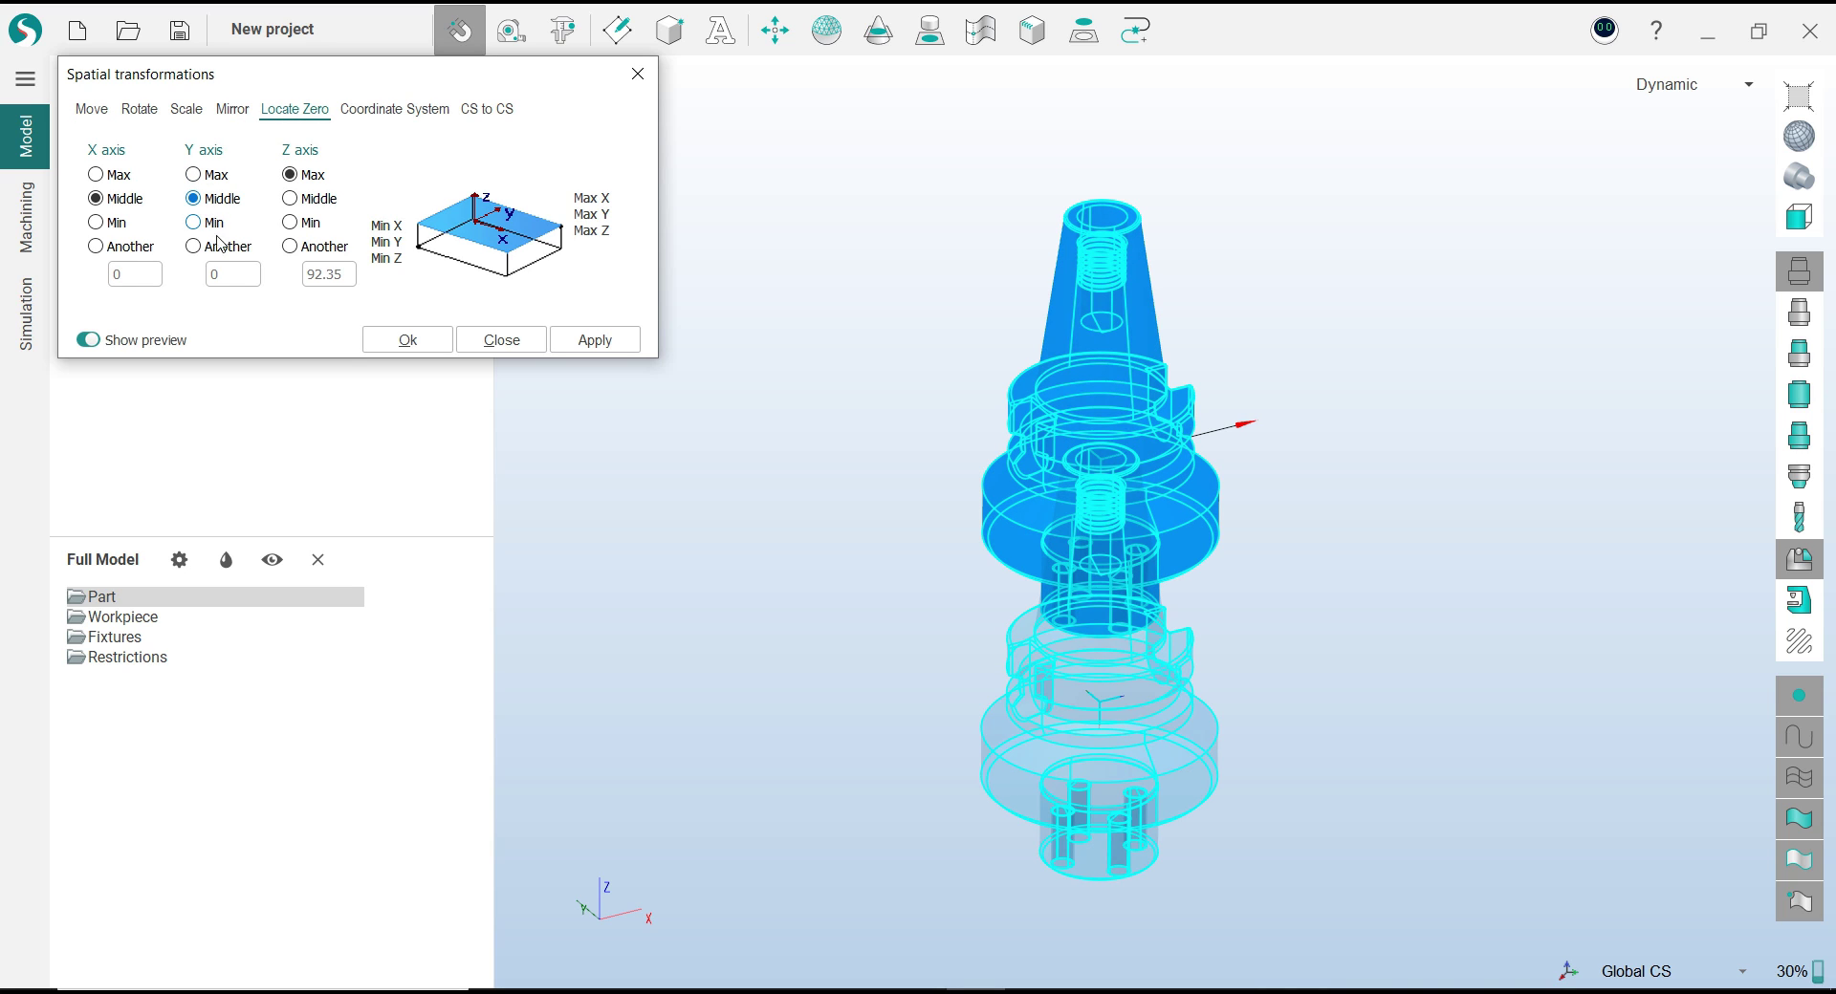
pyautogui.click(406, 340)
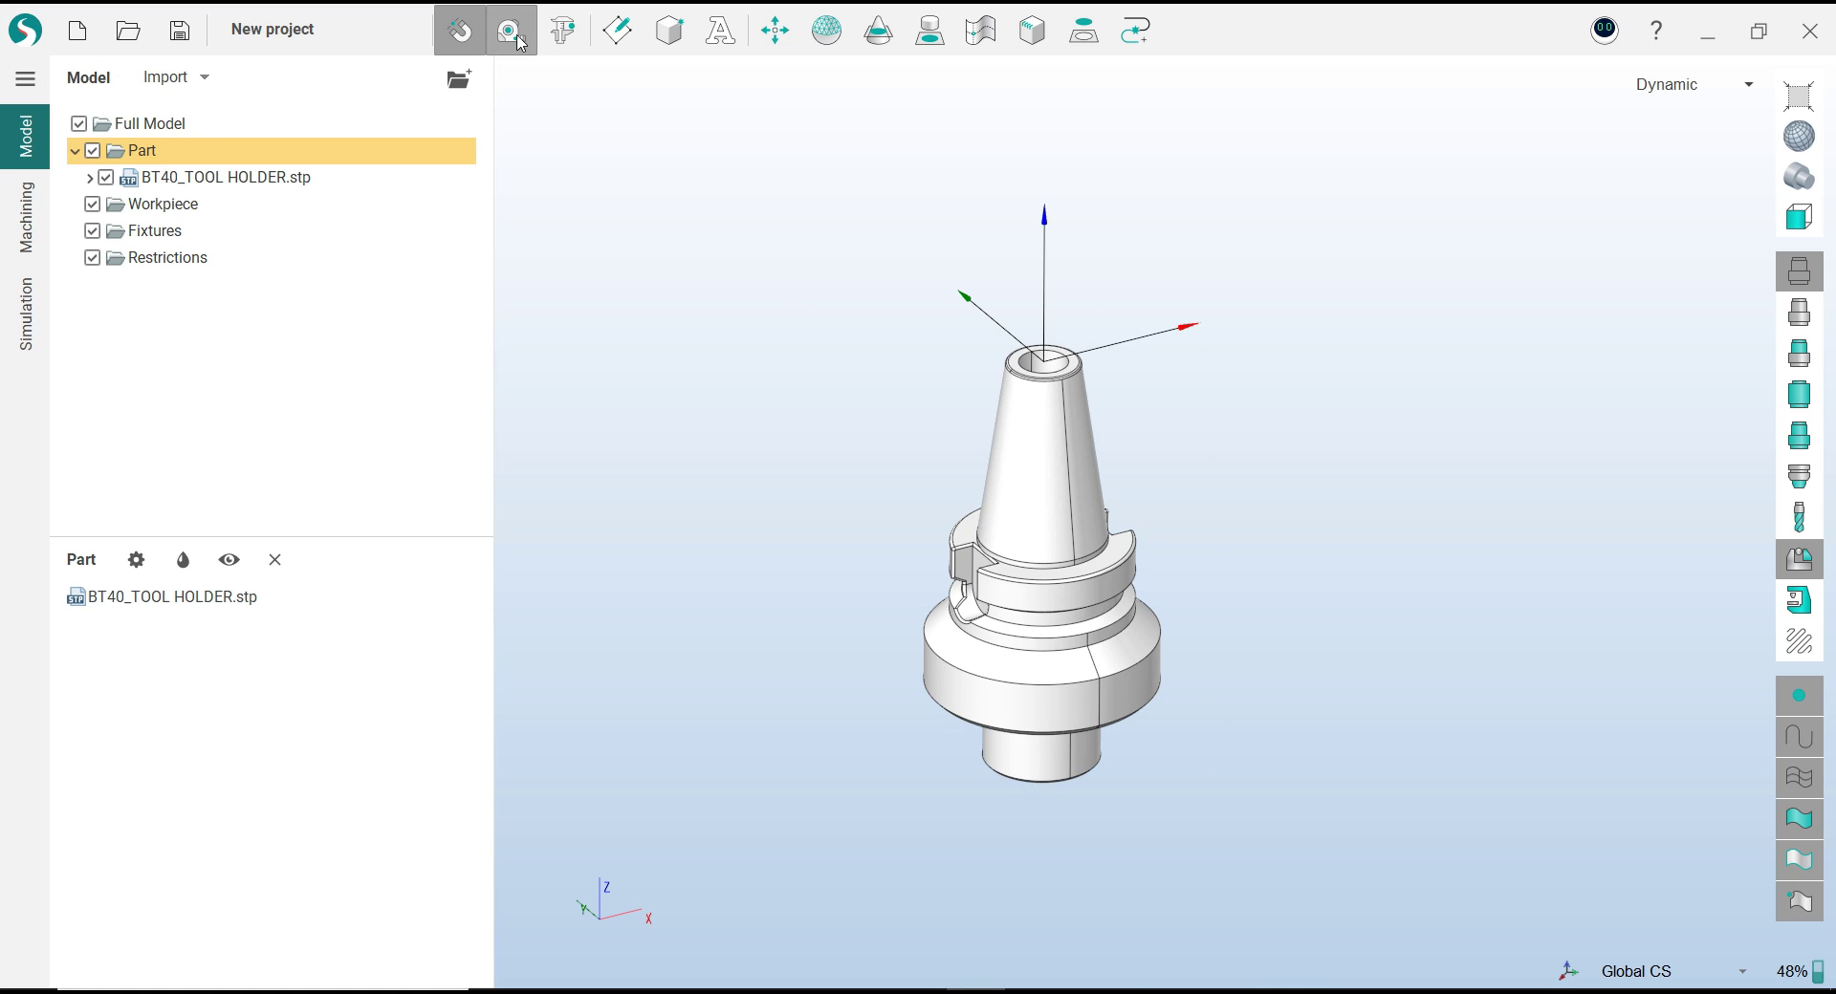
pyautogui.press('m')
pyautogui.click(1059, 376)
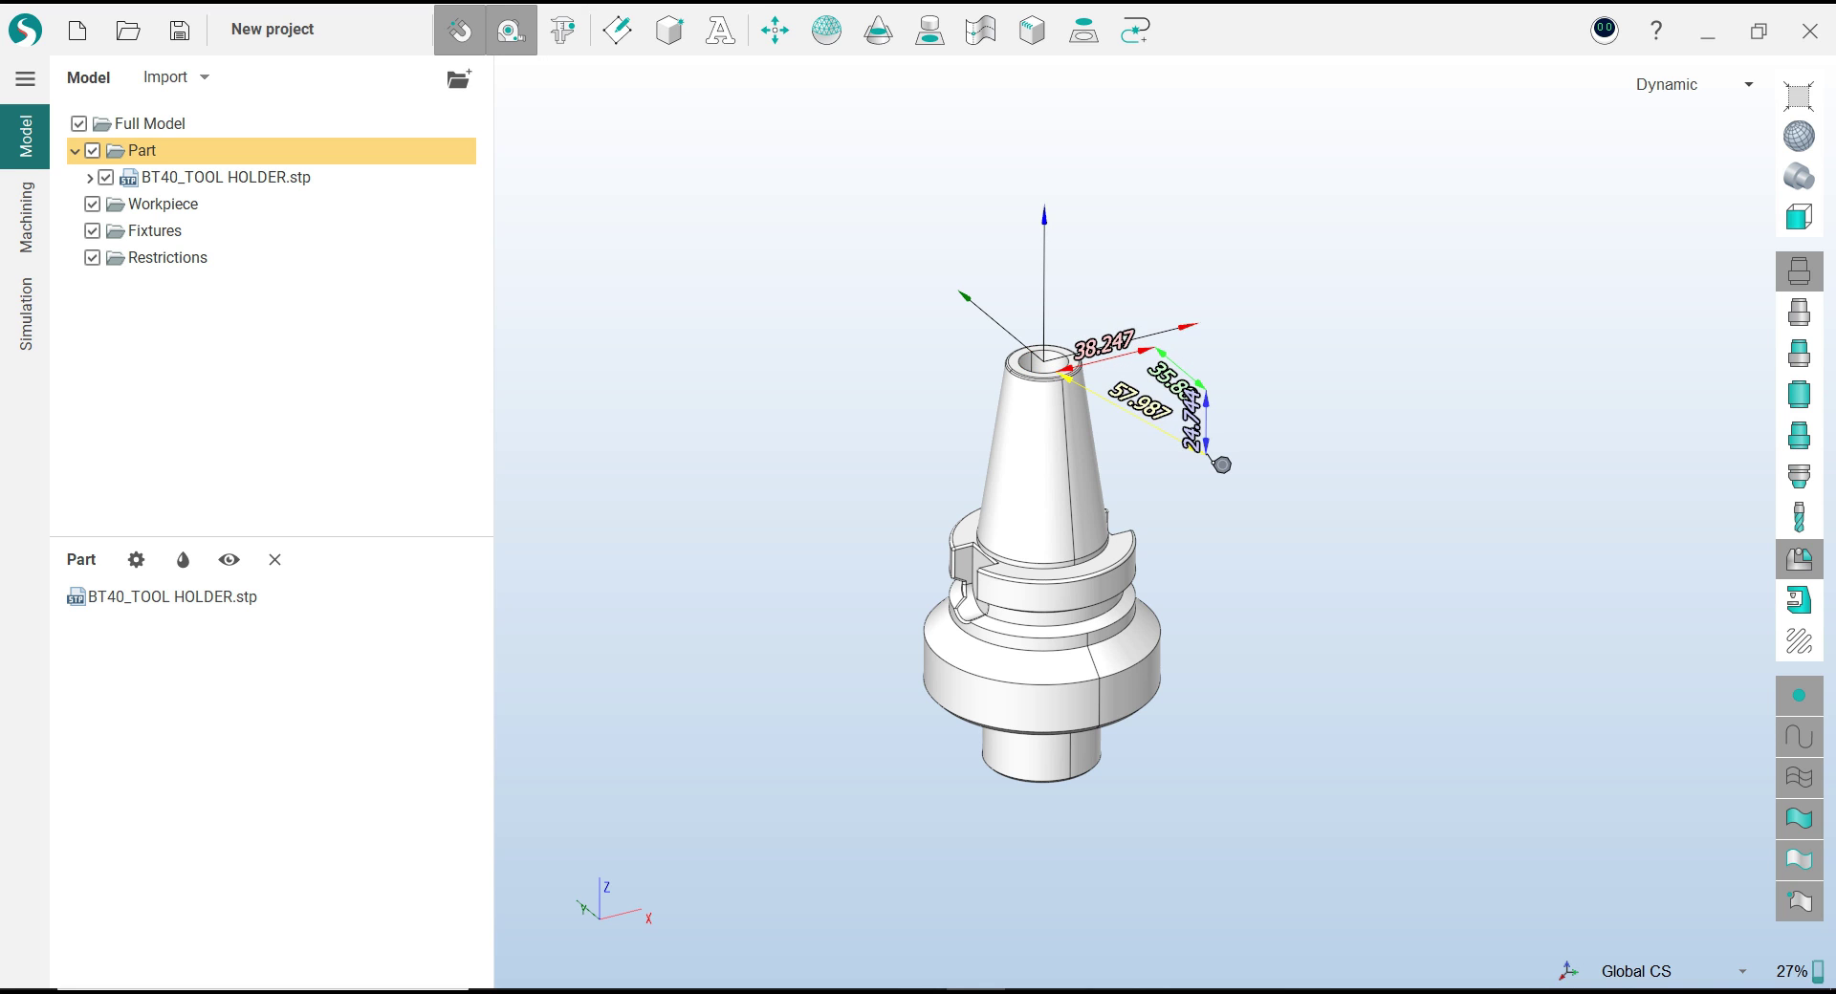
pyautogui.scroll(3, 1195, 468)
pyautogui.scroll(2, 1140, 538)
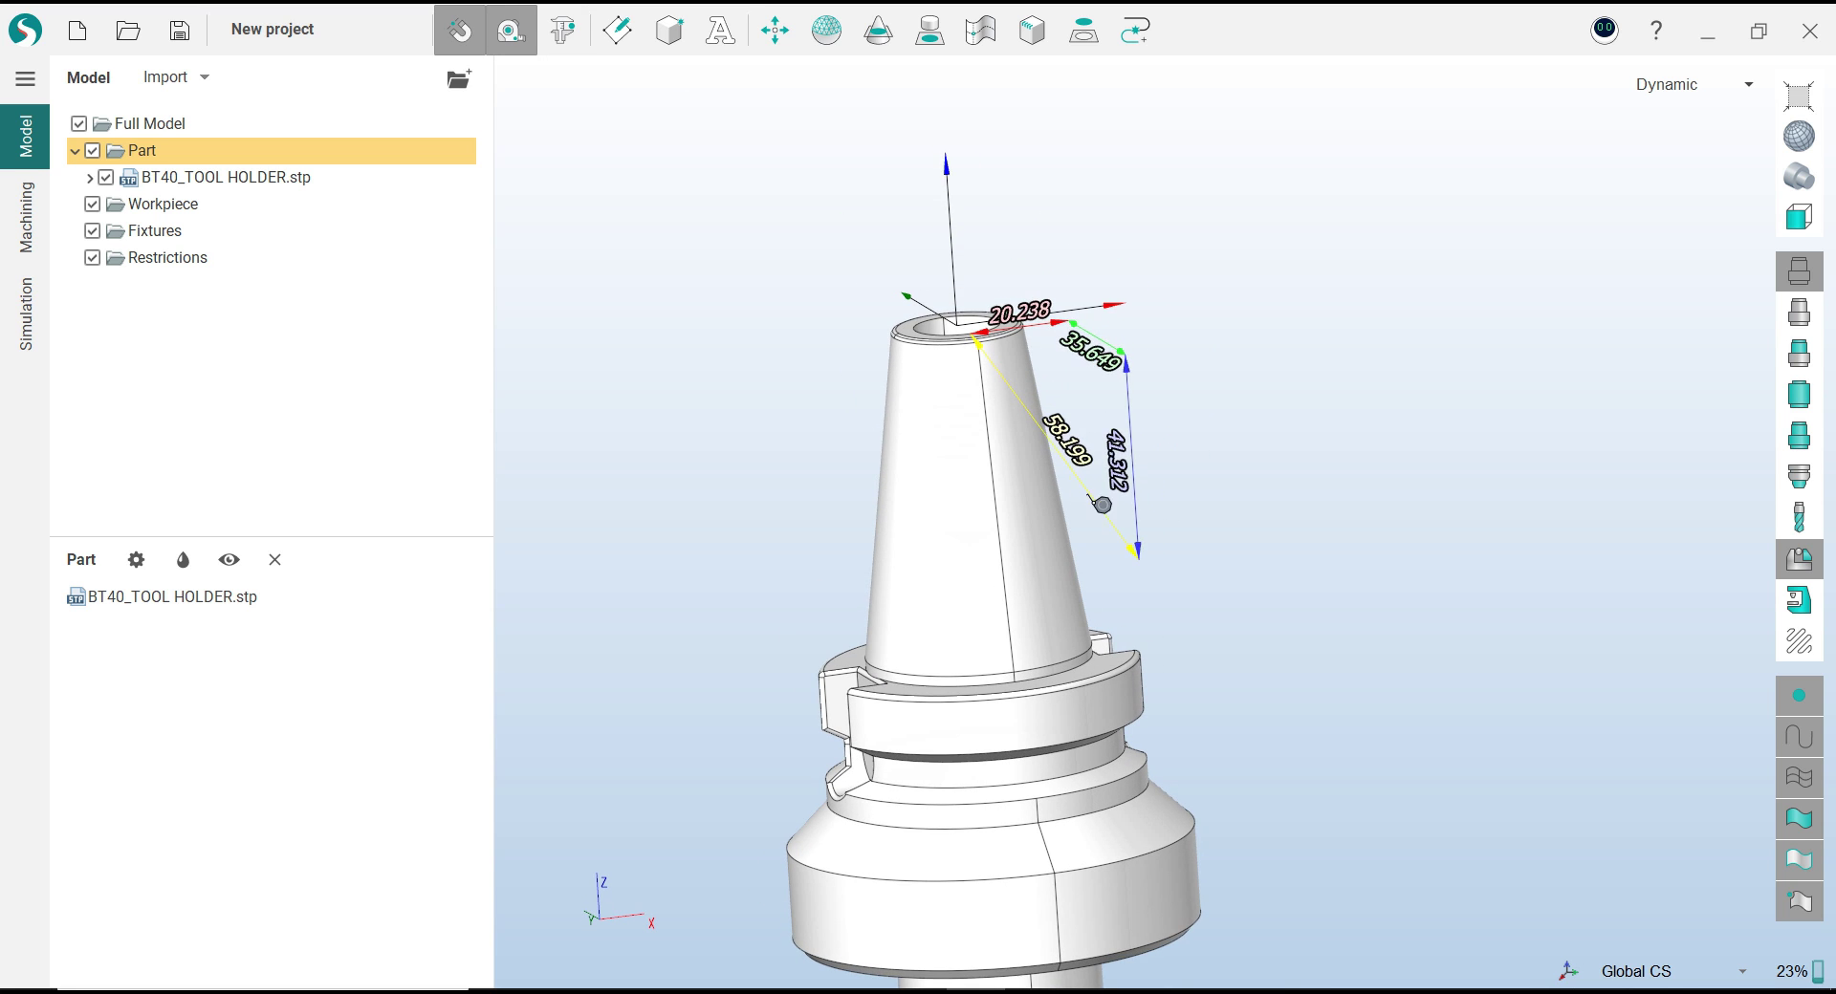
pyautogui.scroll(1, 1139, 593)
pyautogui.scroll(1, 1138, 660)
pyautogui.click(1129, 655)
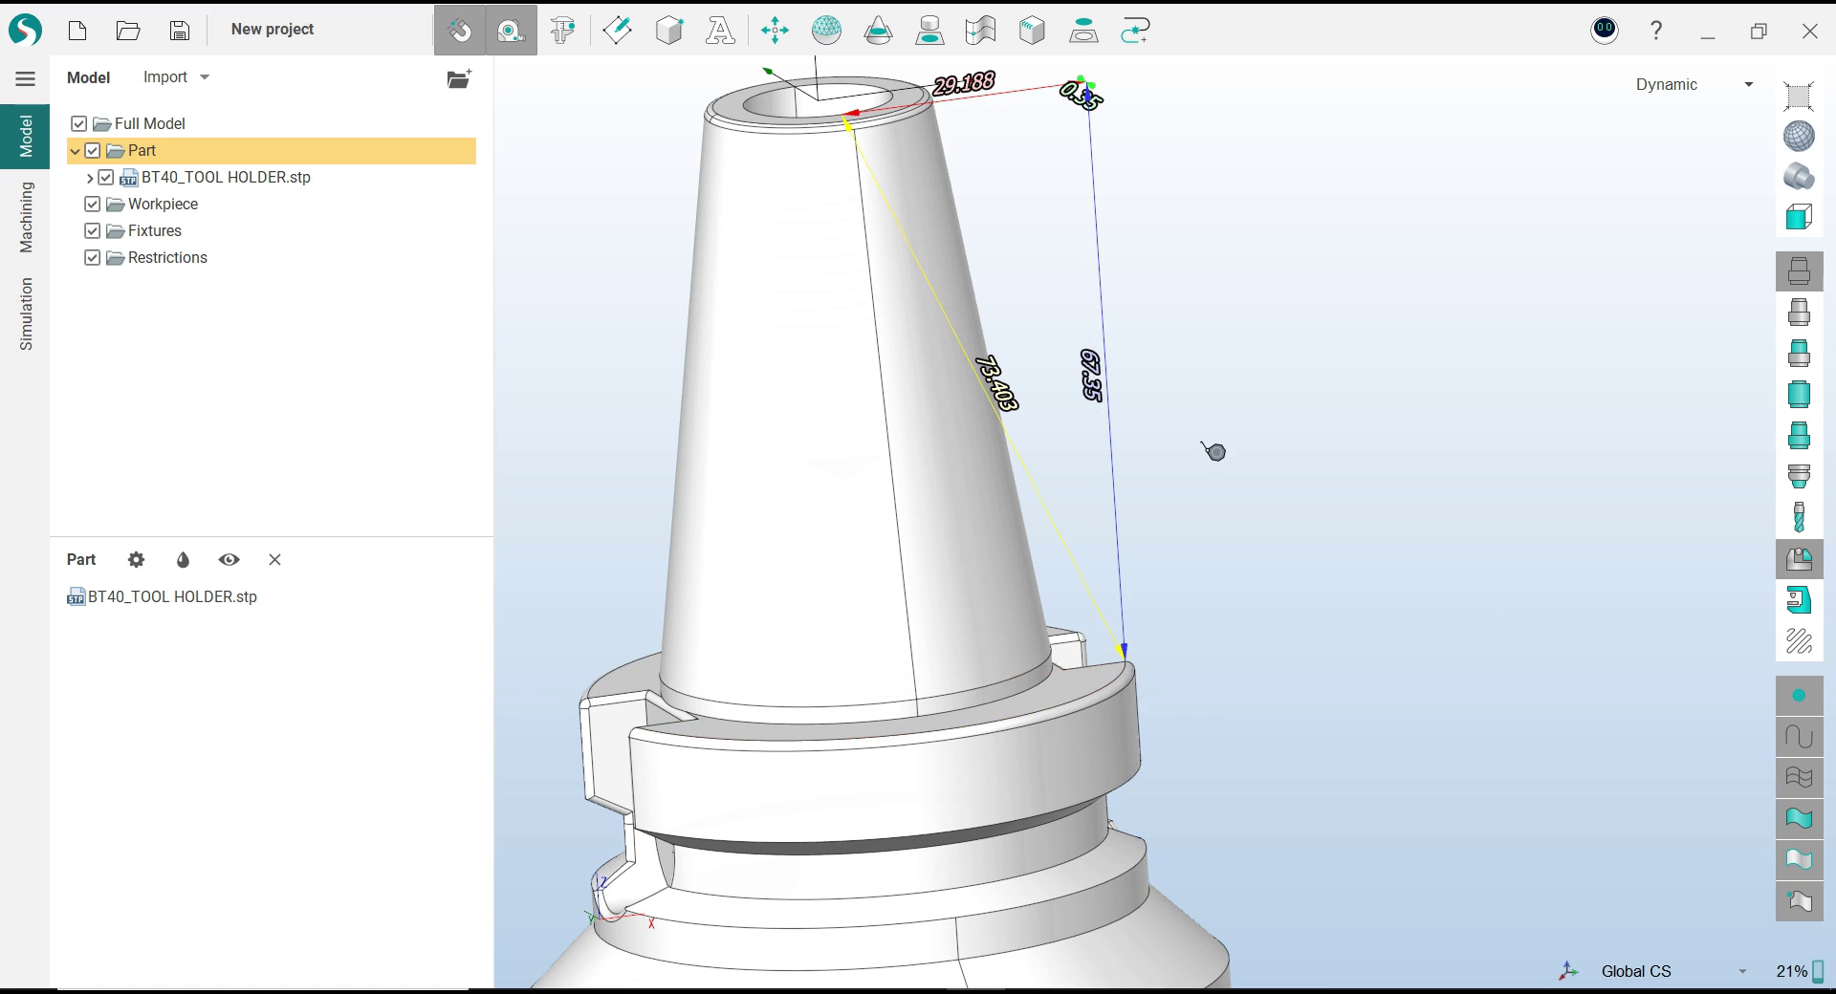
pyautogui.scroll(-3, 1203, 445)
pyautogui.press('Escape')
pyautogui.scroll(-3, 1212, 451)
pyautogui.scroll(-2, 1159, 389)
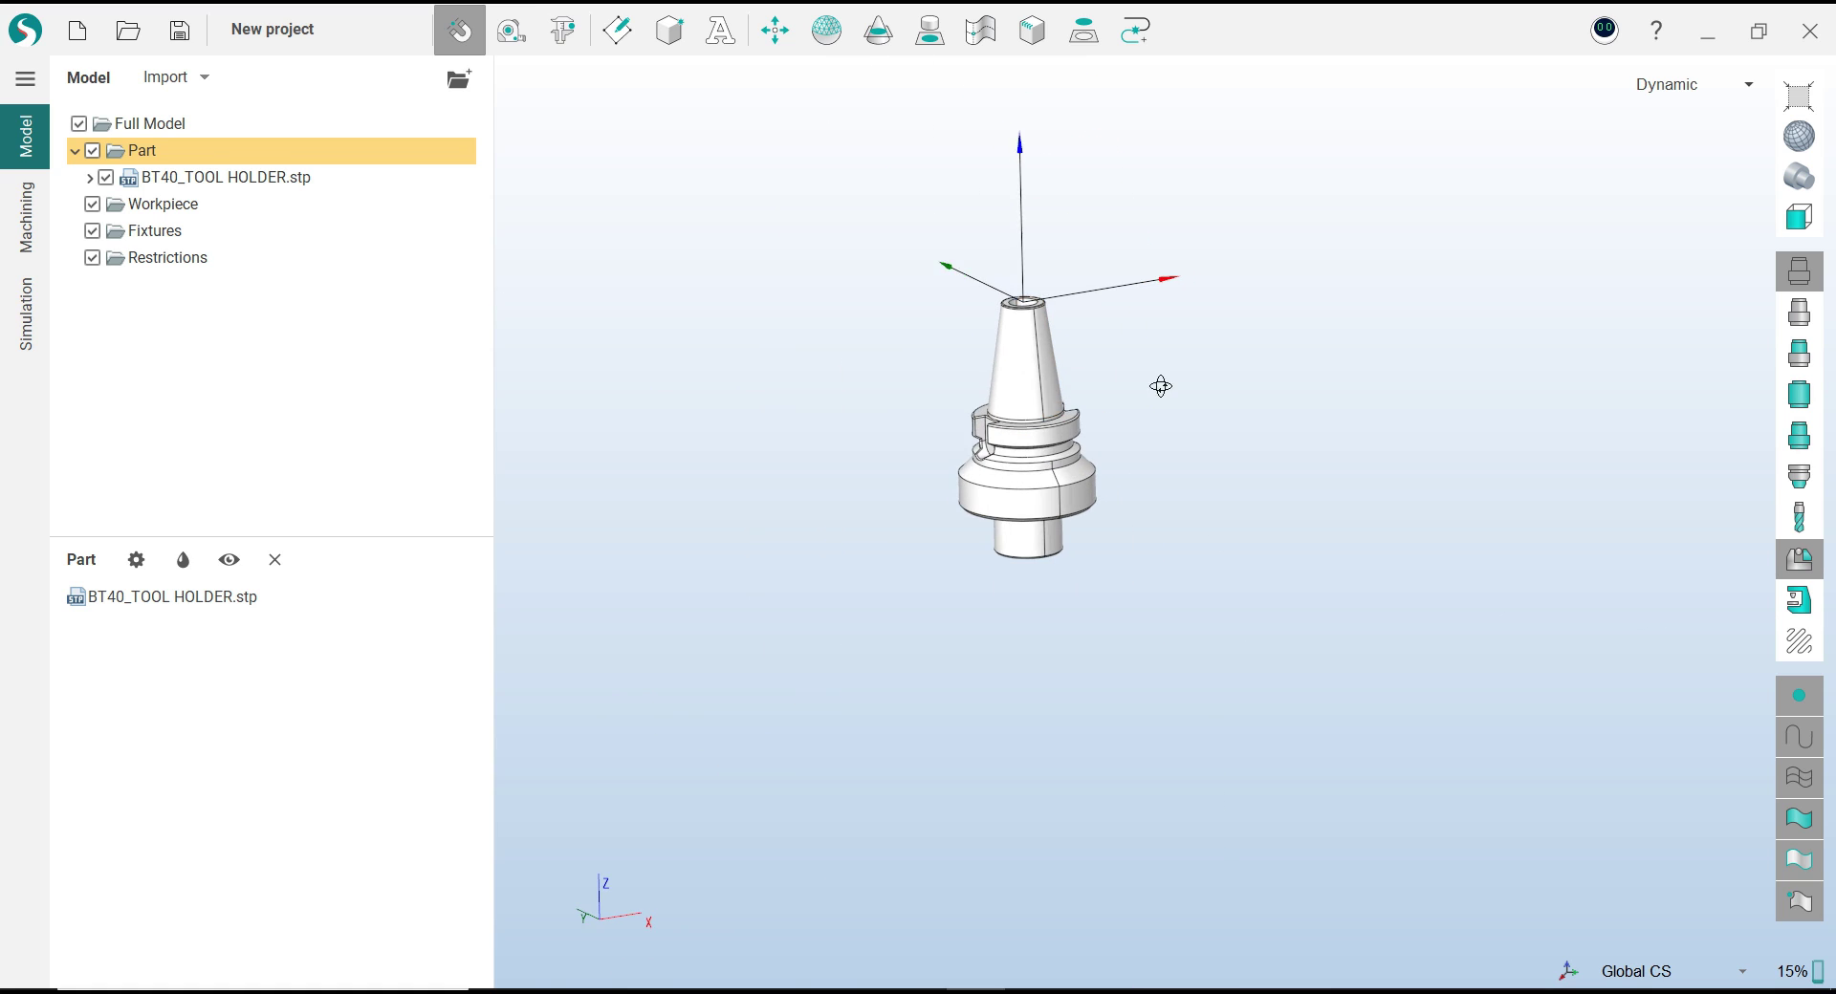
pyautogui.scroll(-1, 1180, 439)
# Move the holder 67 mm up along Z and select the BT40 tool holder model
pyautogui.click(775, 31)
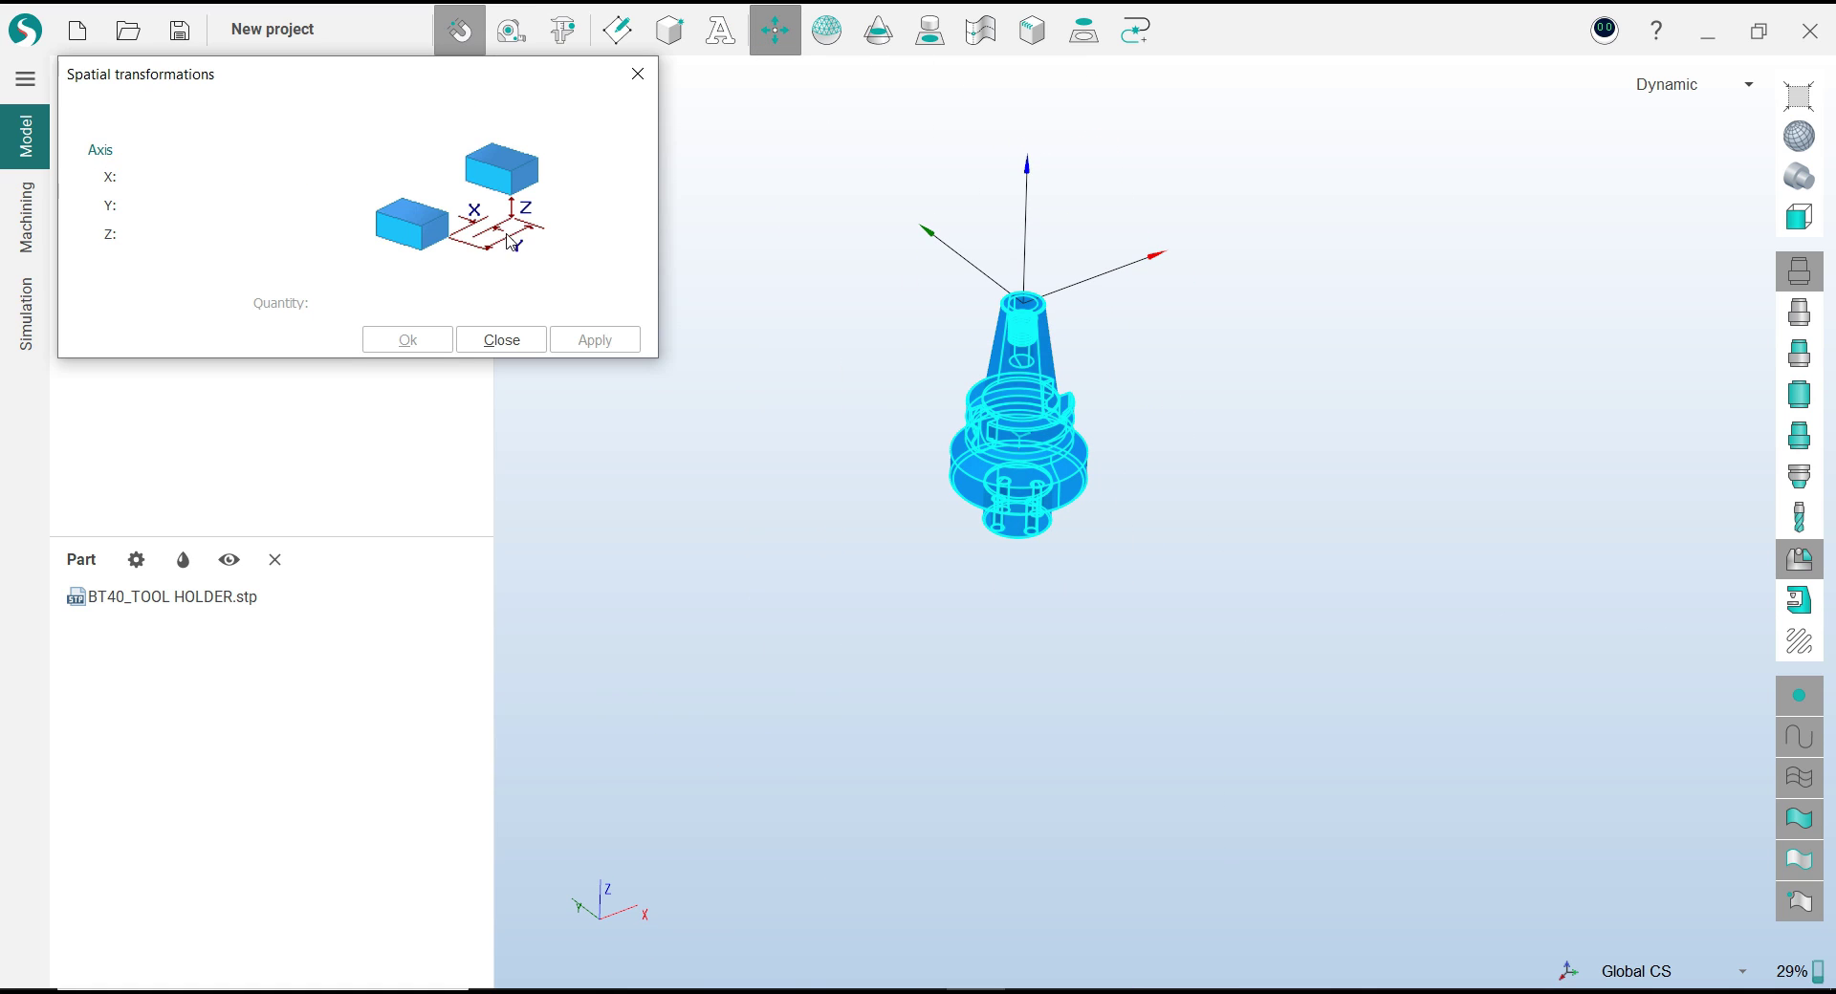
pyautogui.write('67.35')
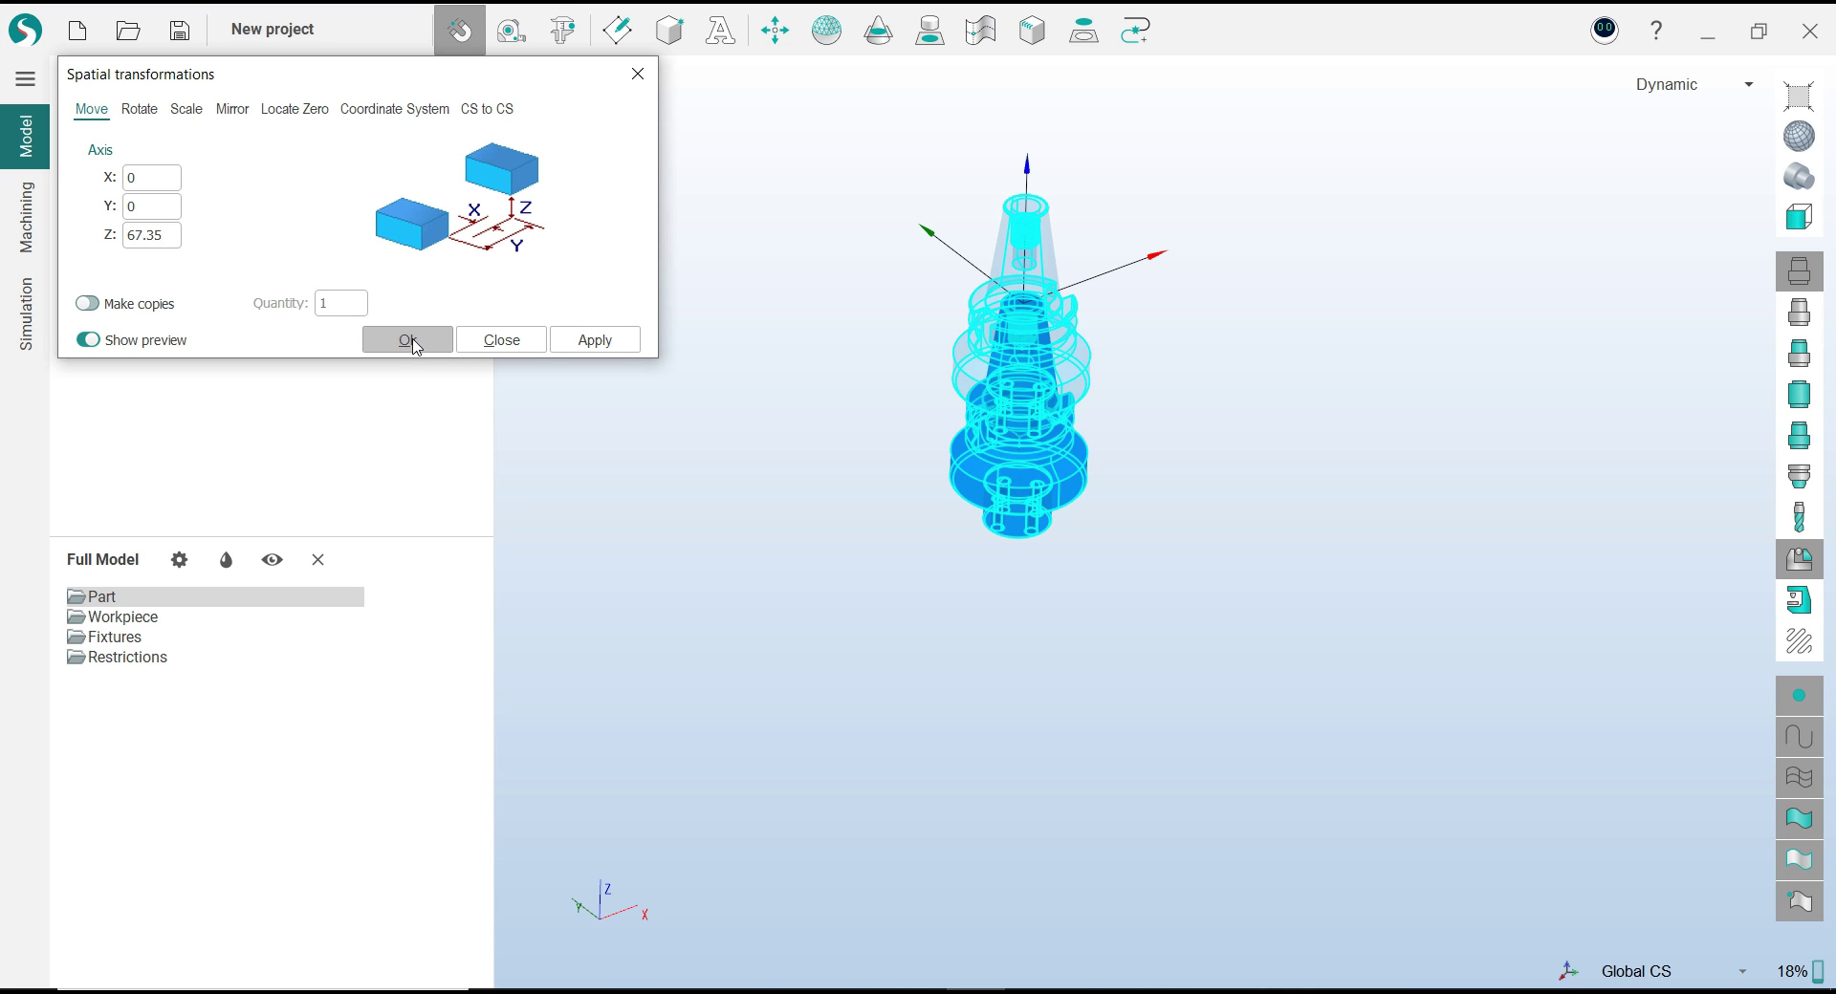
pyautogui.click(407, 341)
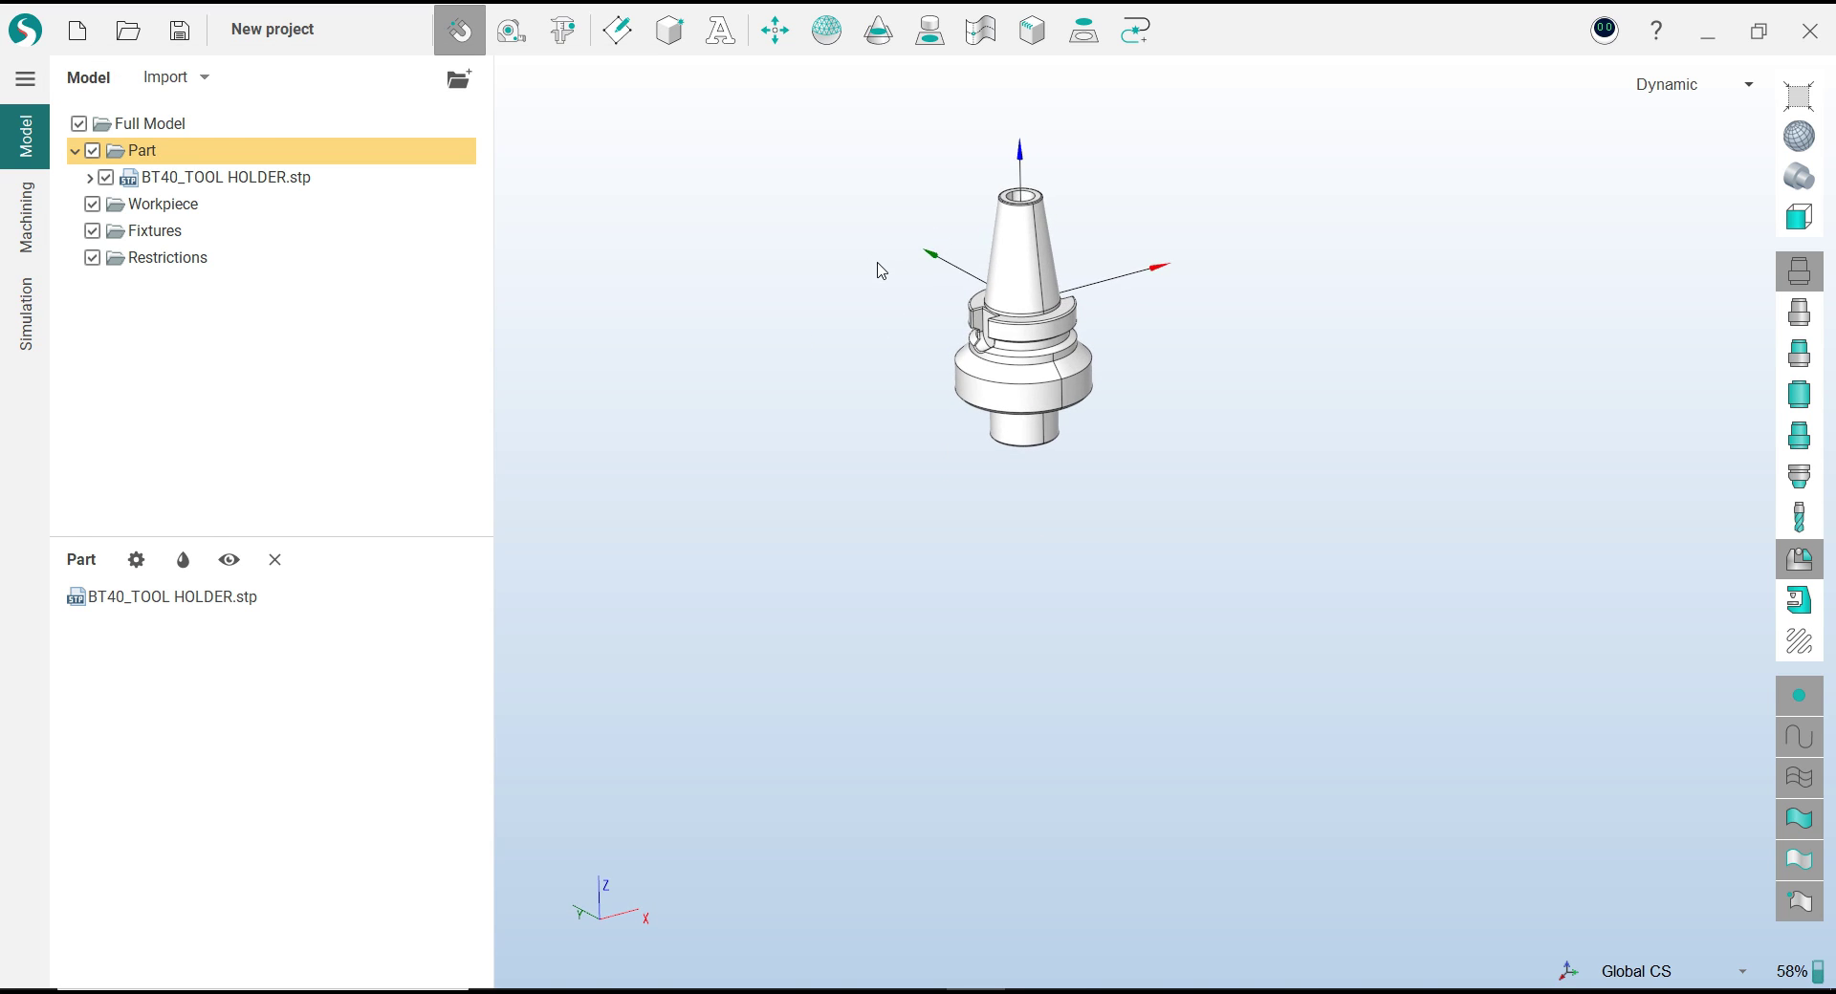
pyautogui.scroll(3, 975, 233)
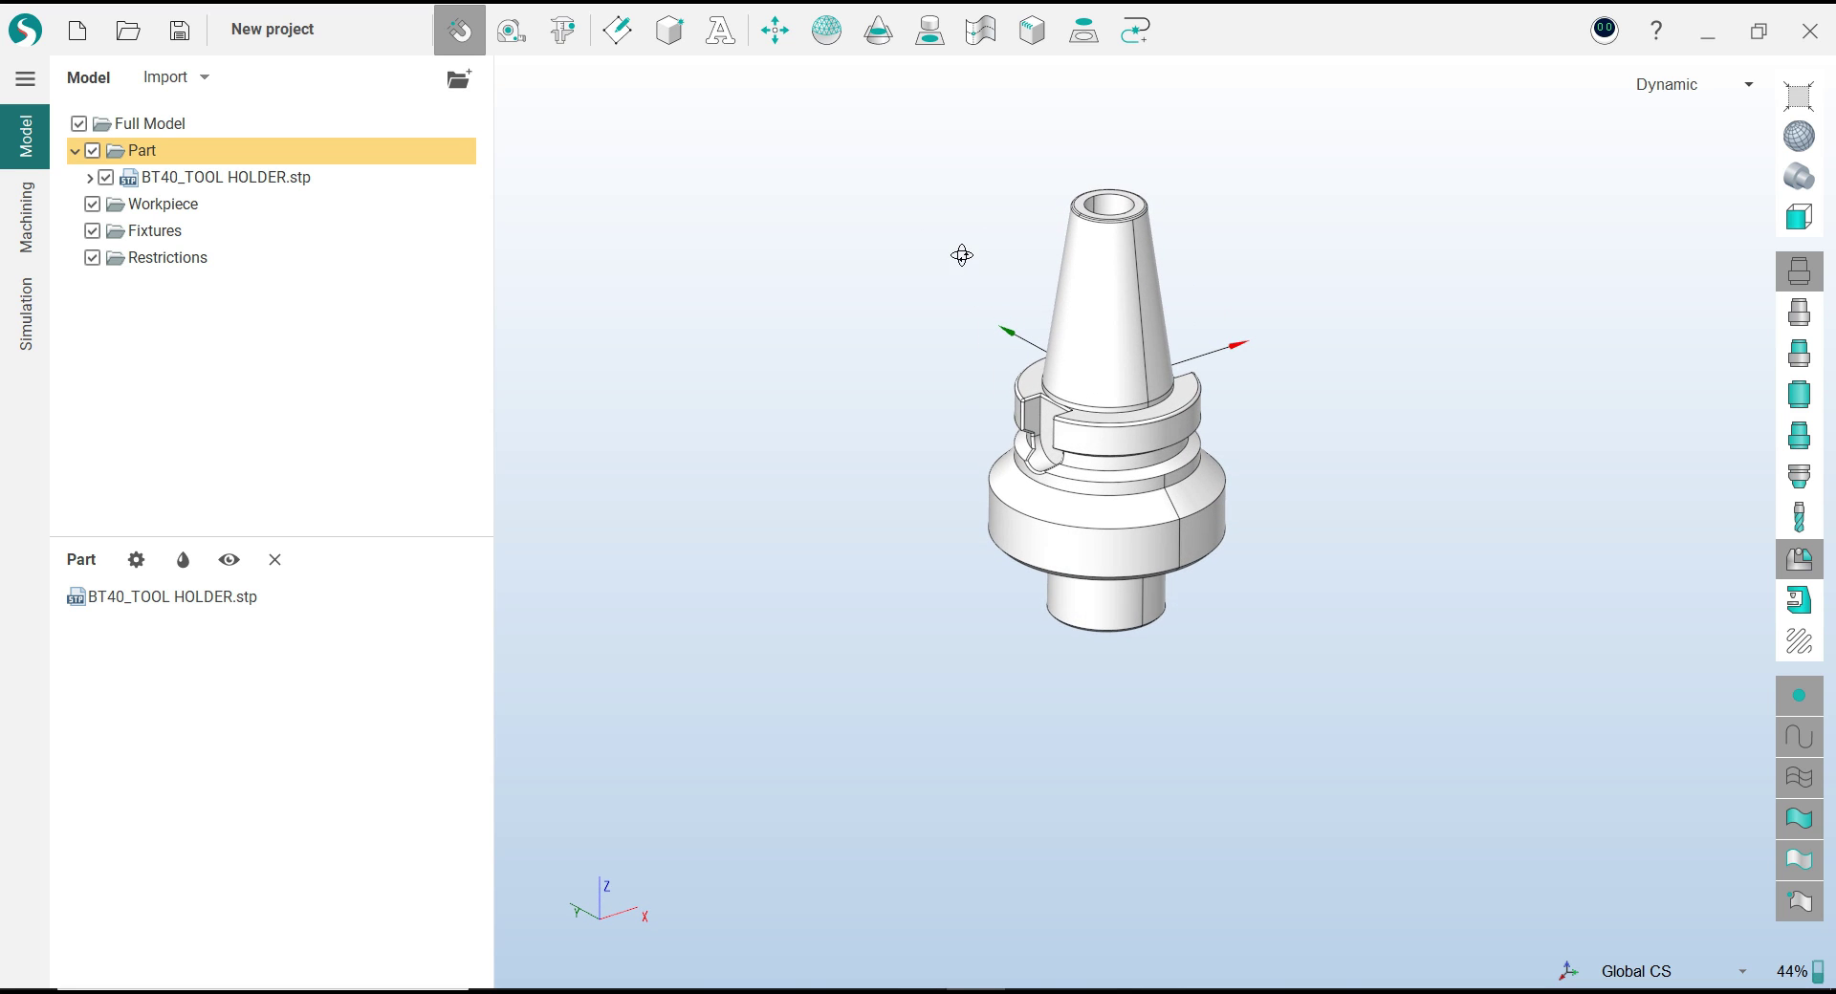
pyautogui.click(182, 599)
# Save BT40_TOOL HOLDER.stp as a tool holder and reset to a new project without saving
pyautogui.rightClick(184, 603)
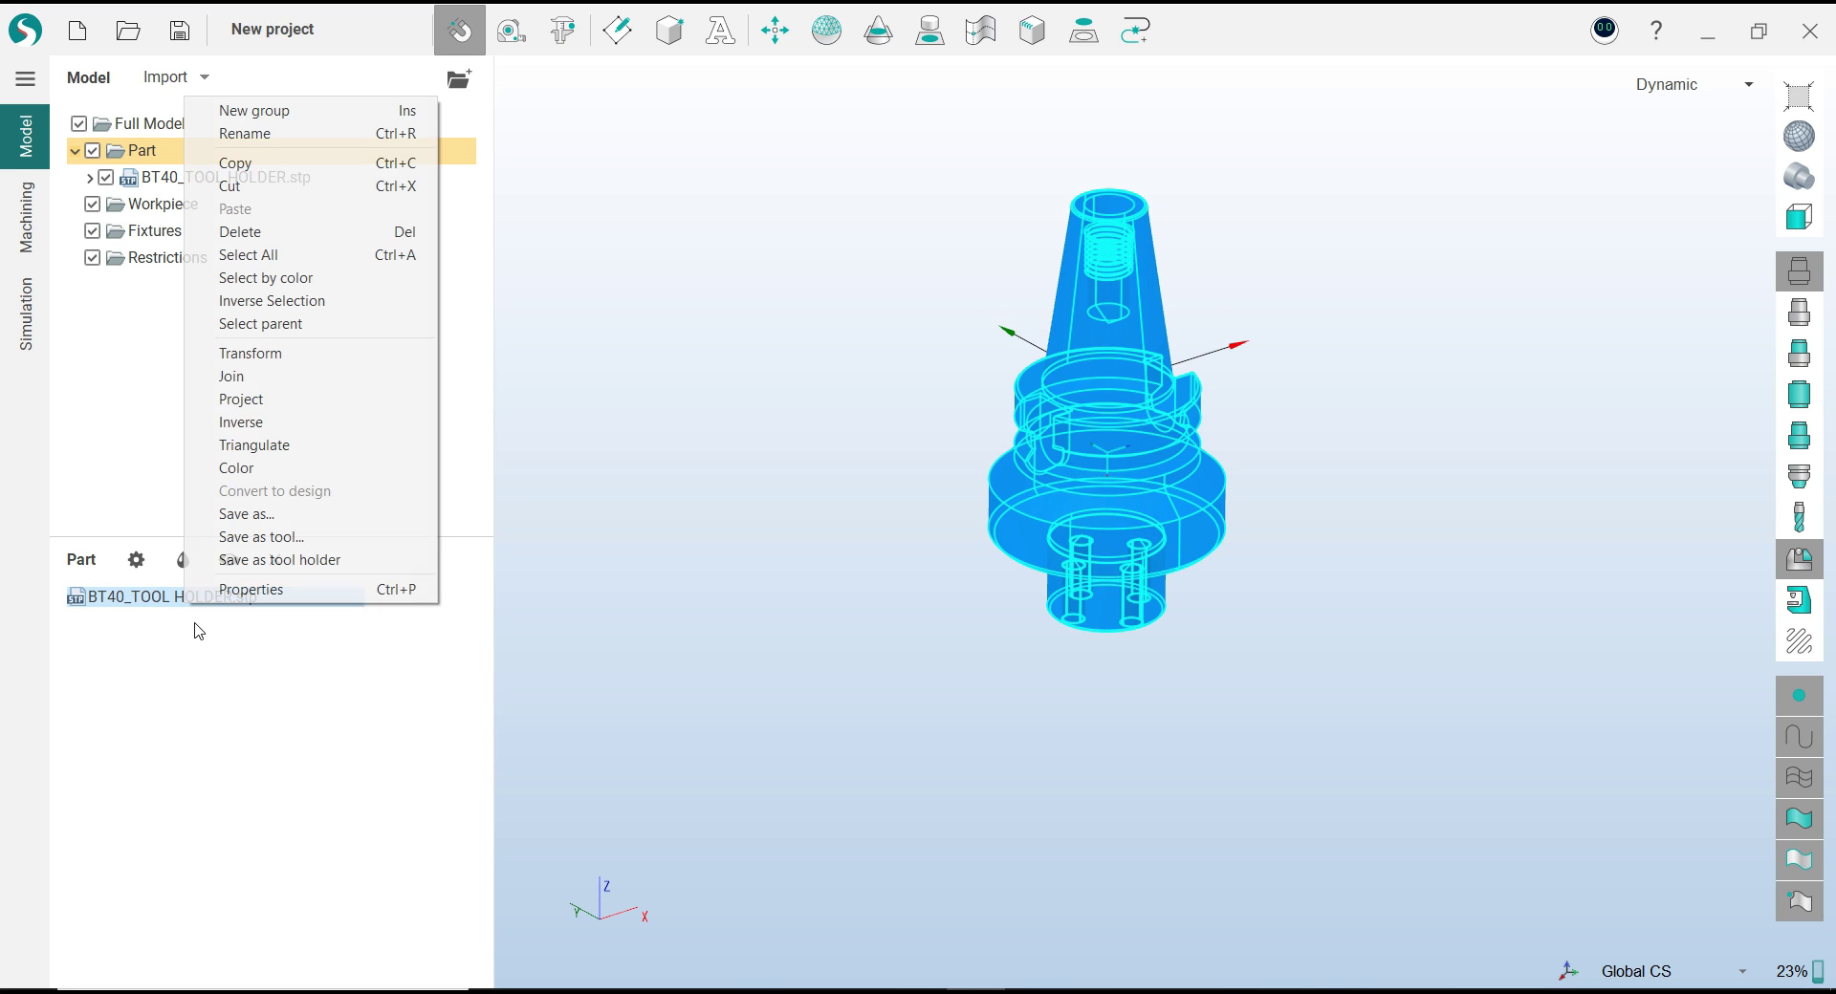
pyautogui.click(299, 566)
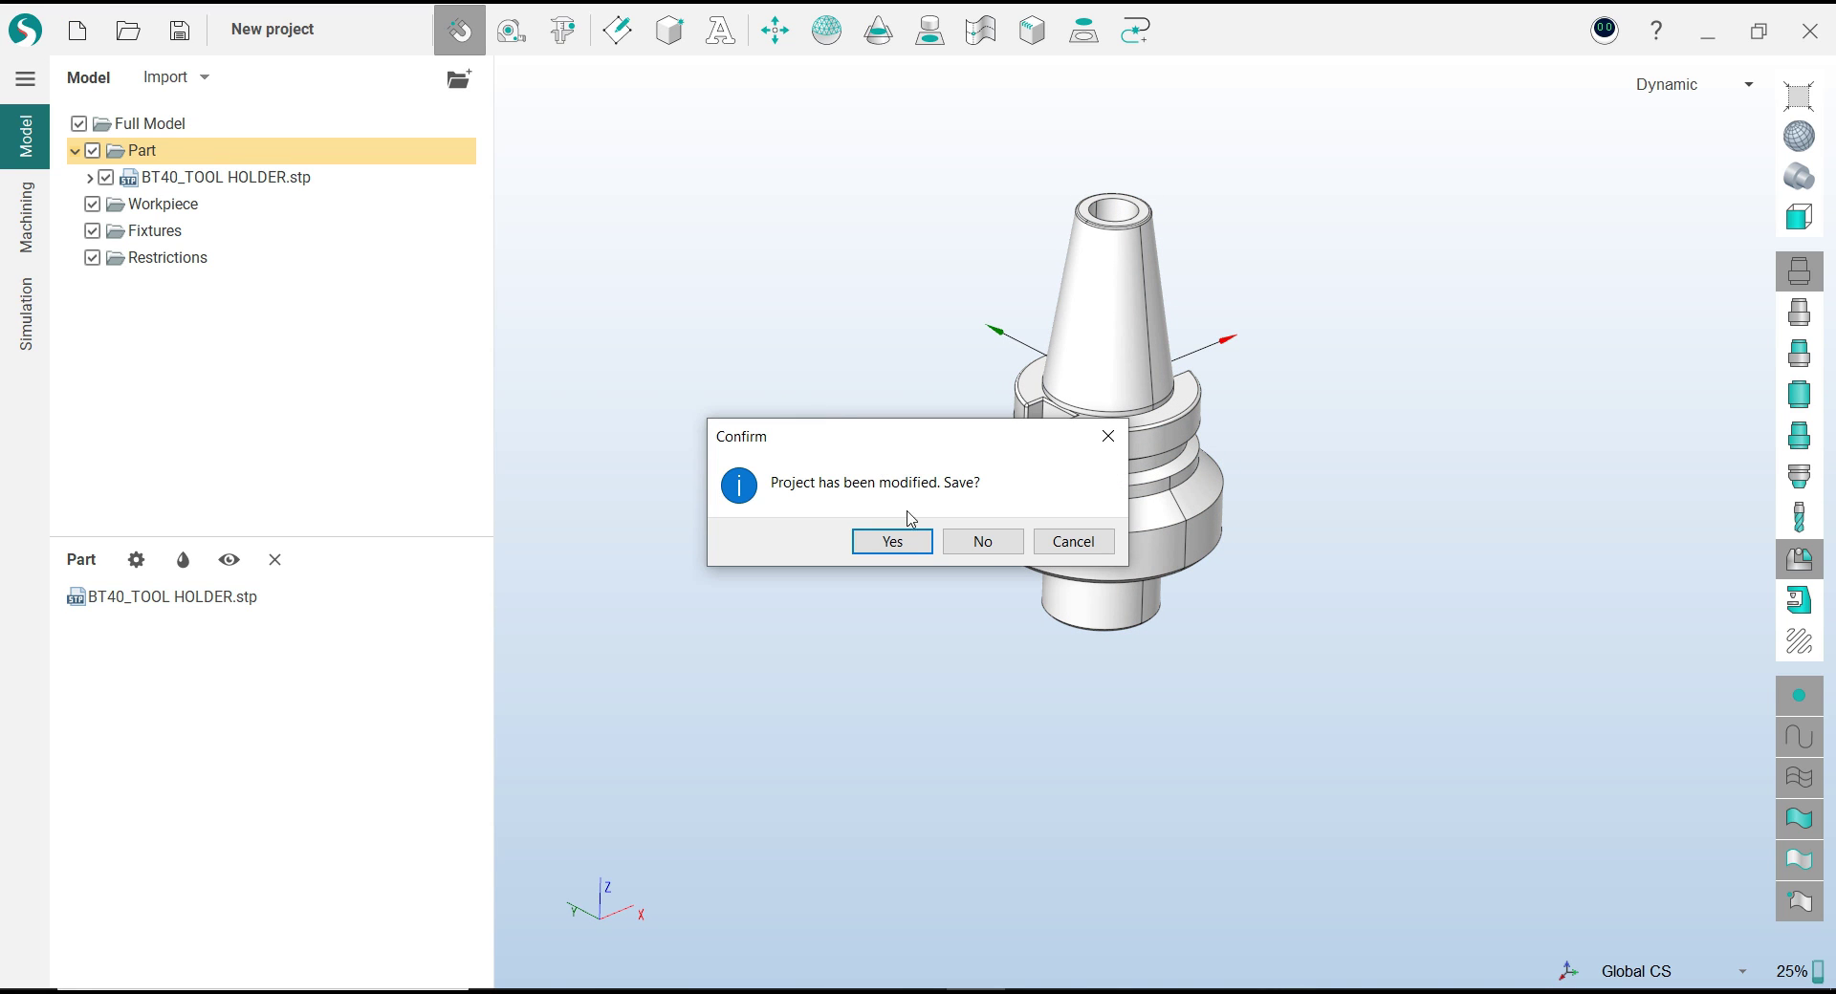
pyautogui.click(954, 541)
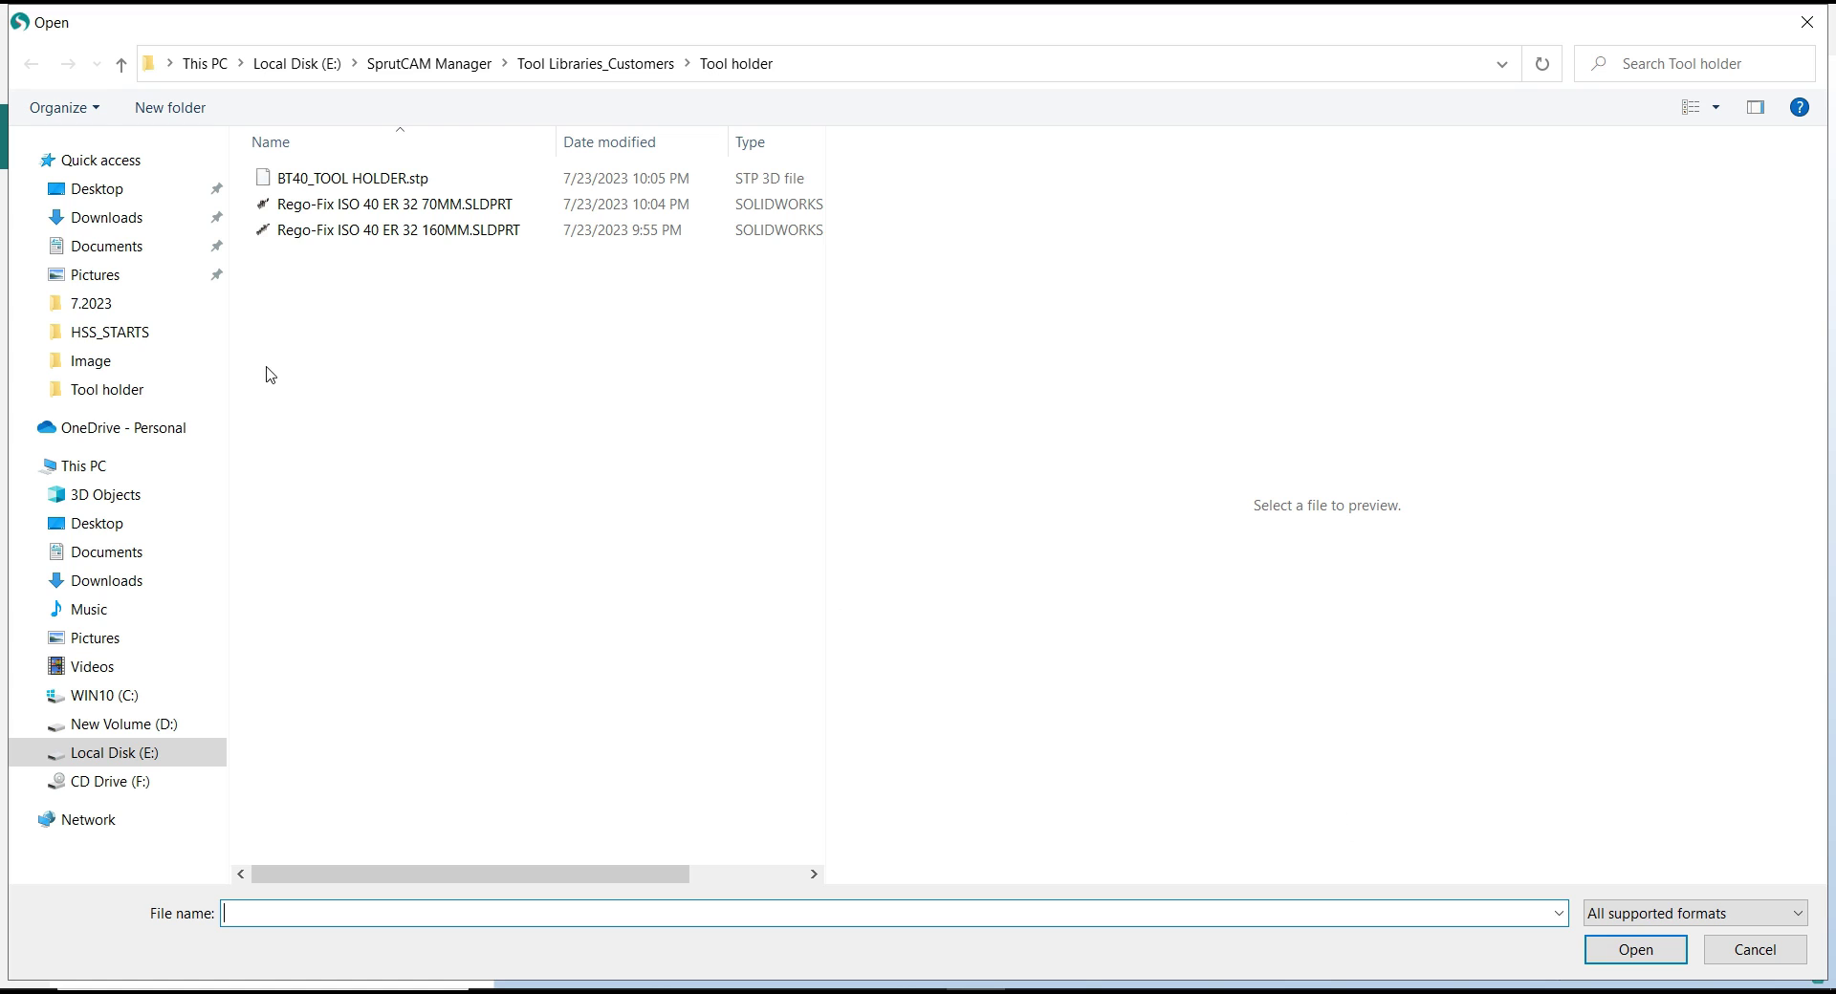
# Import HSS_EX6_S.STEP from HSS_STARTS with the built-in importer, then discard it for a new project
pyautogui.click(112, 336)
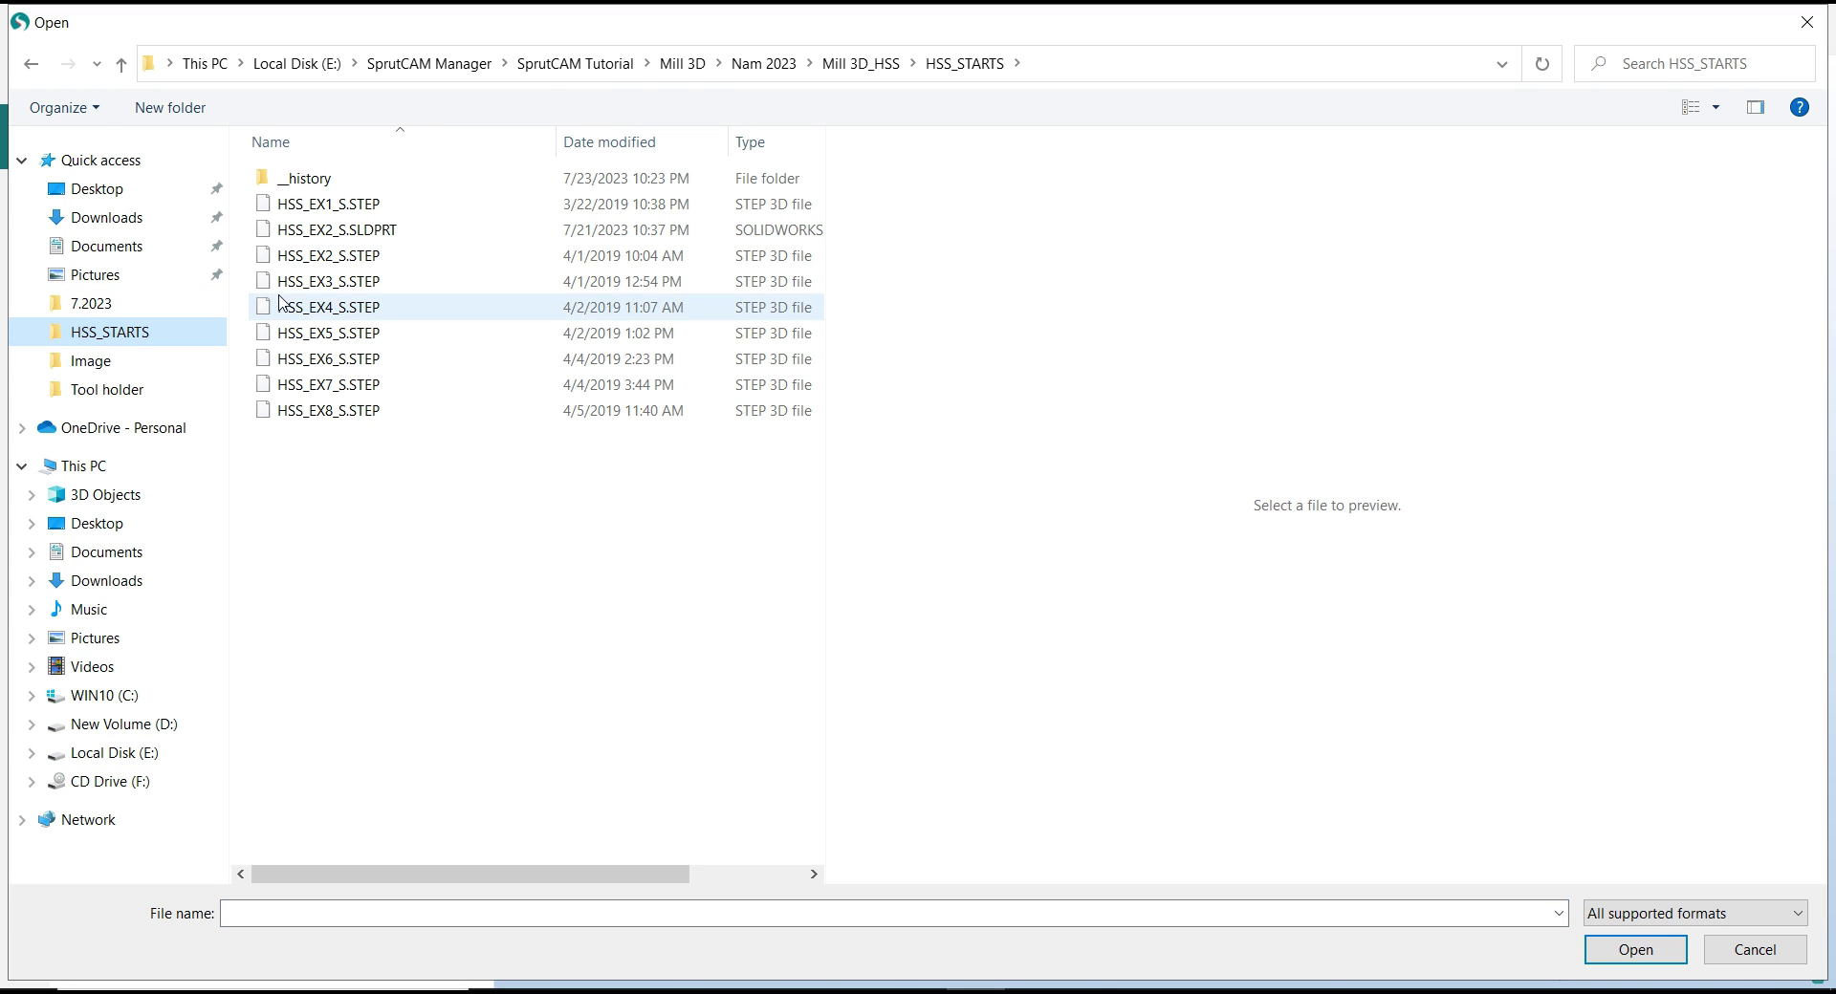
pyautogui.click(346, 363)
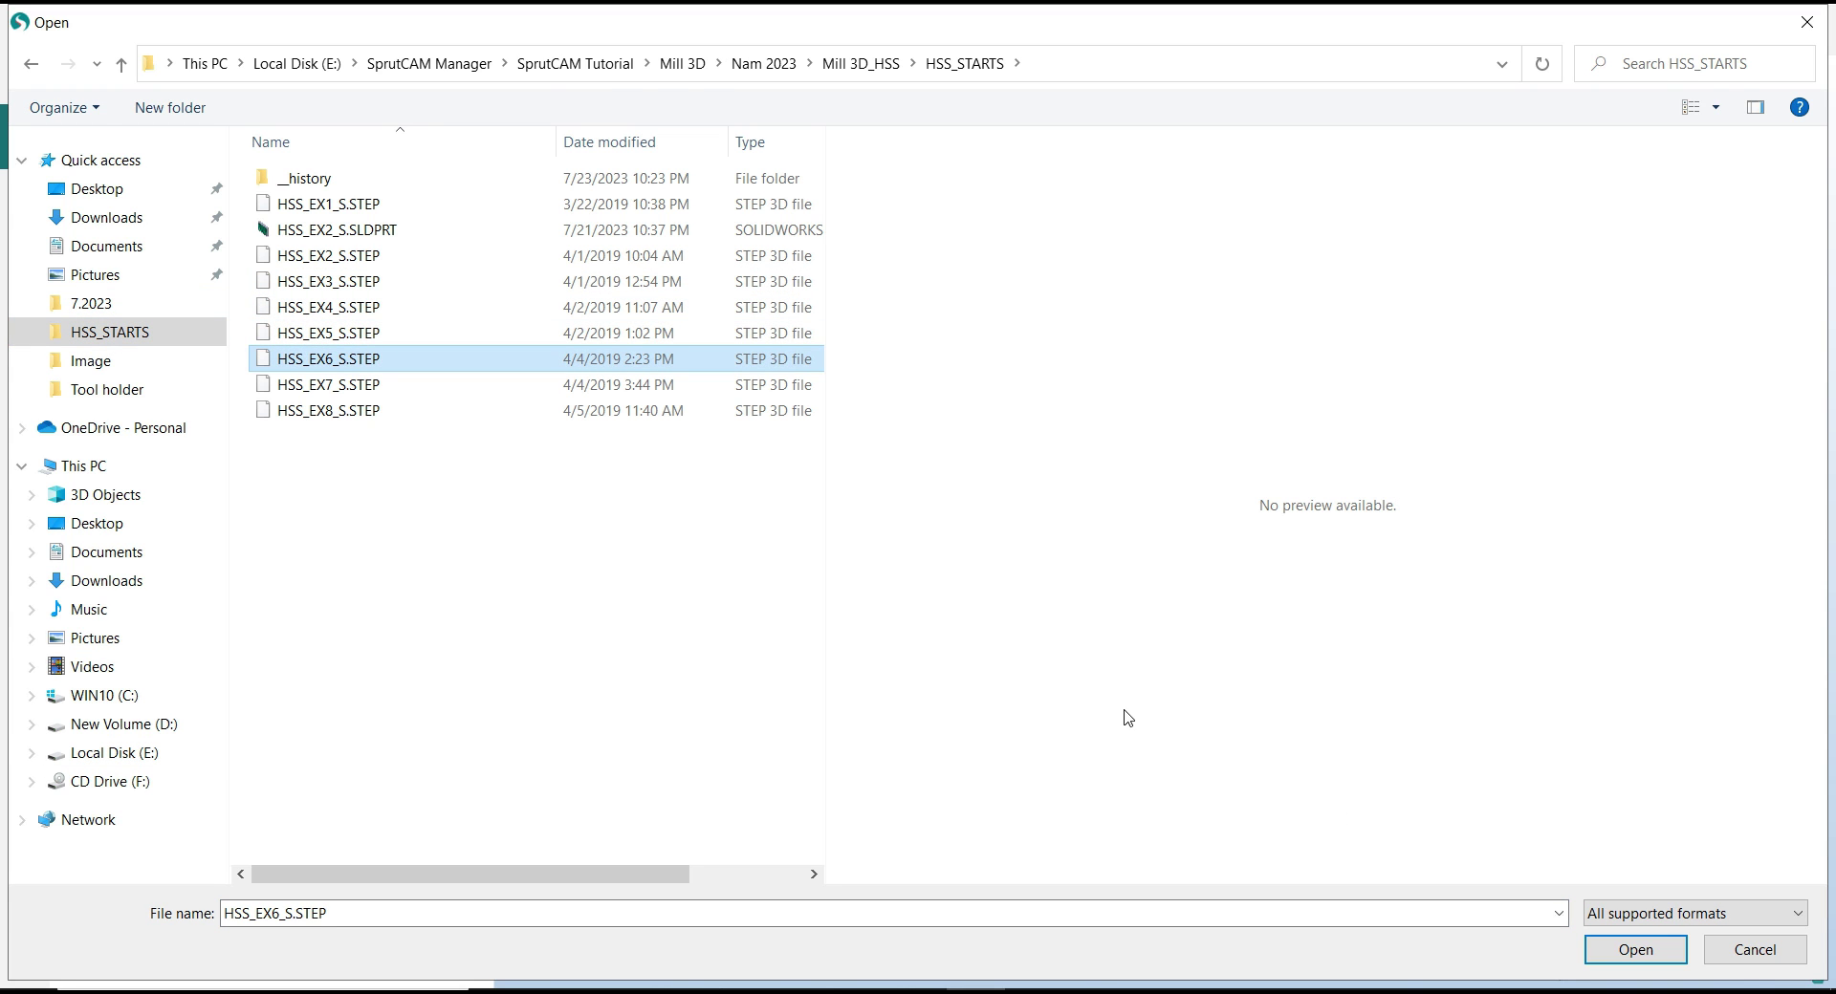
pyautogui.click(1625, 949)
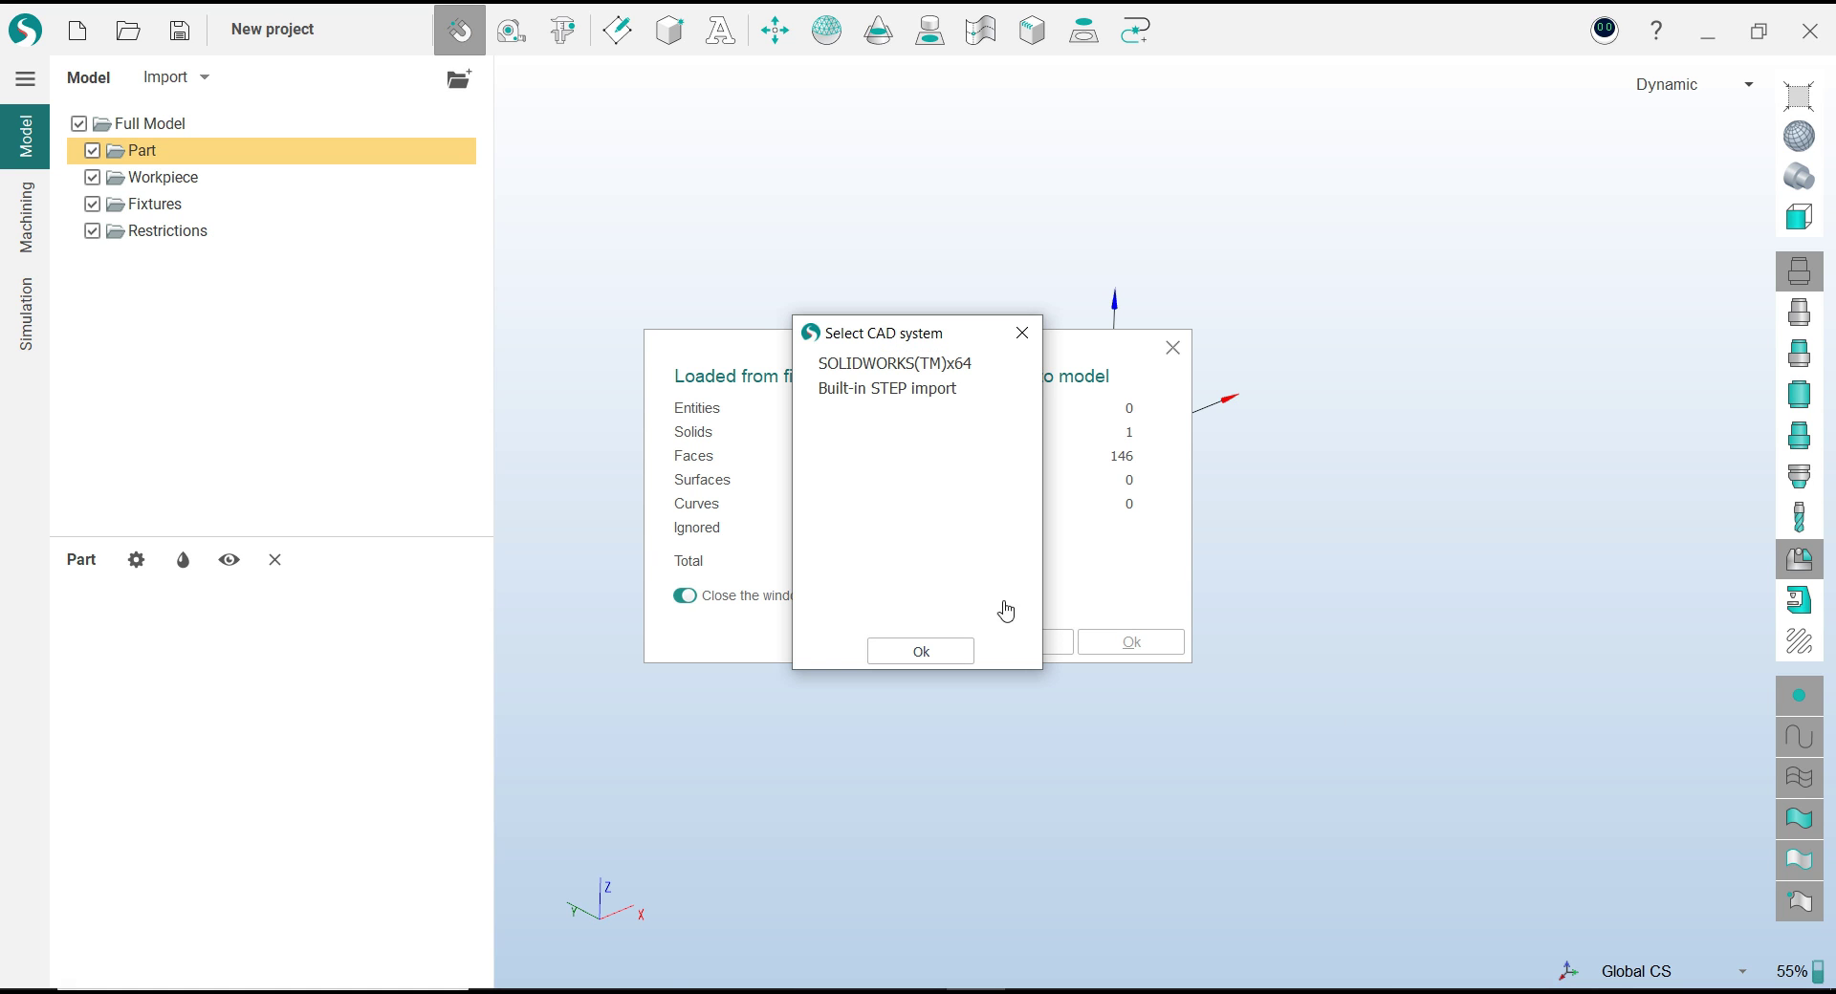
pyautogui.click(897, 394)
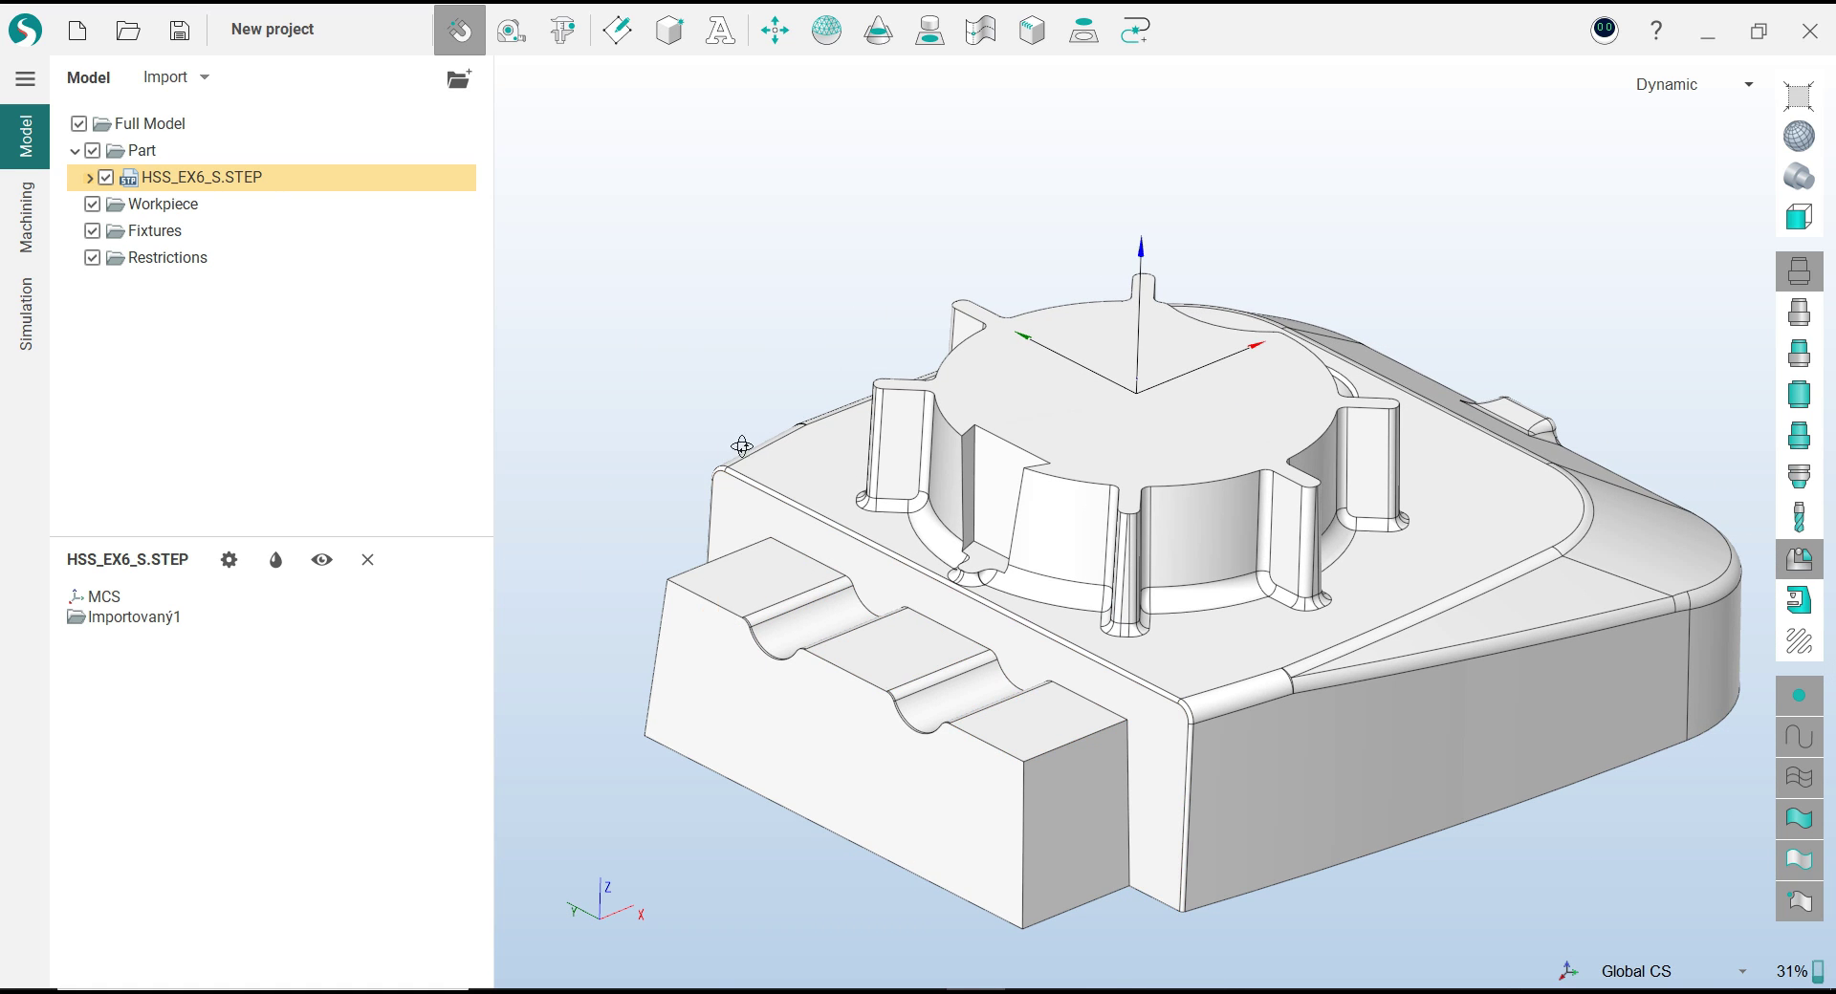
pyautogui.click(77, 30)
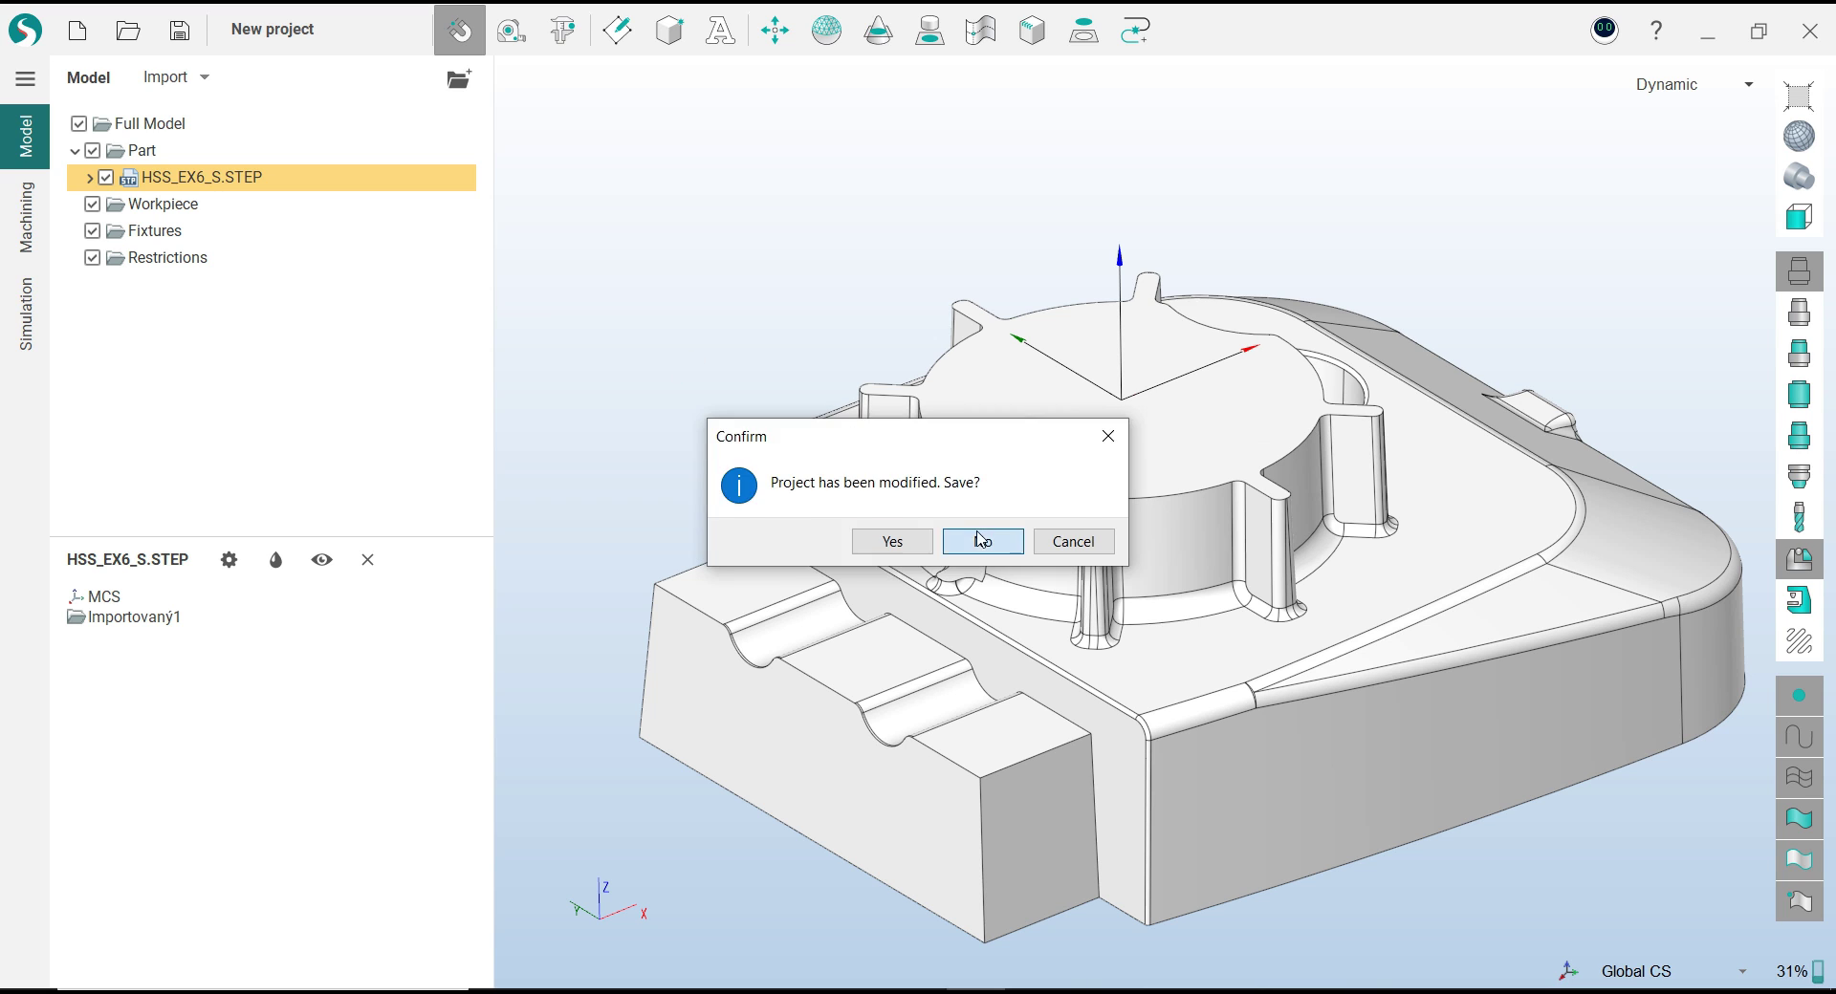
pyautogui.click(980, 539)
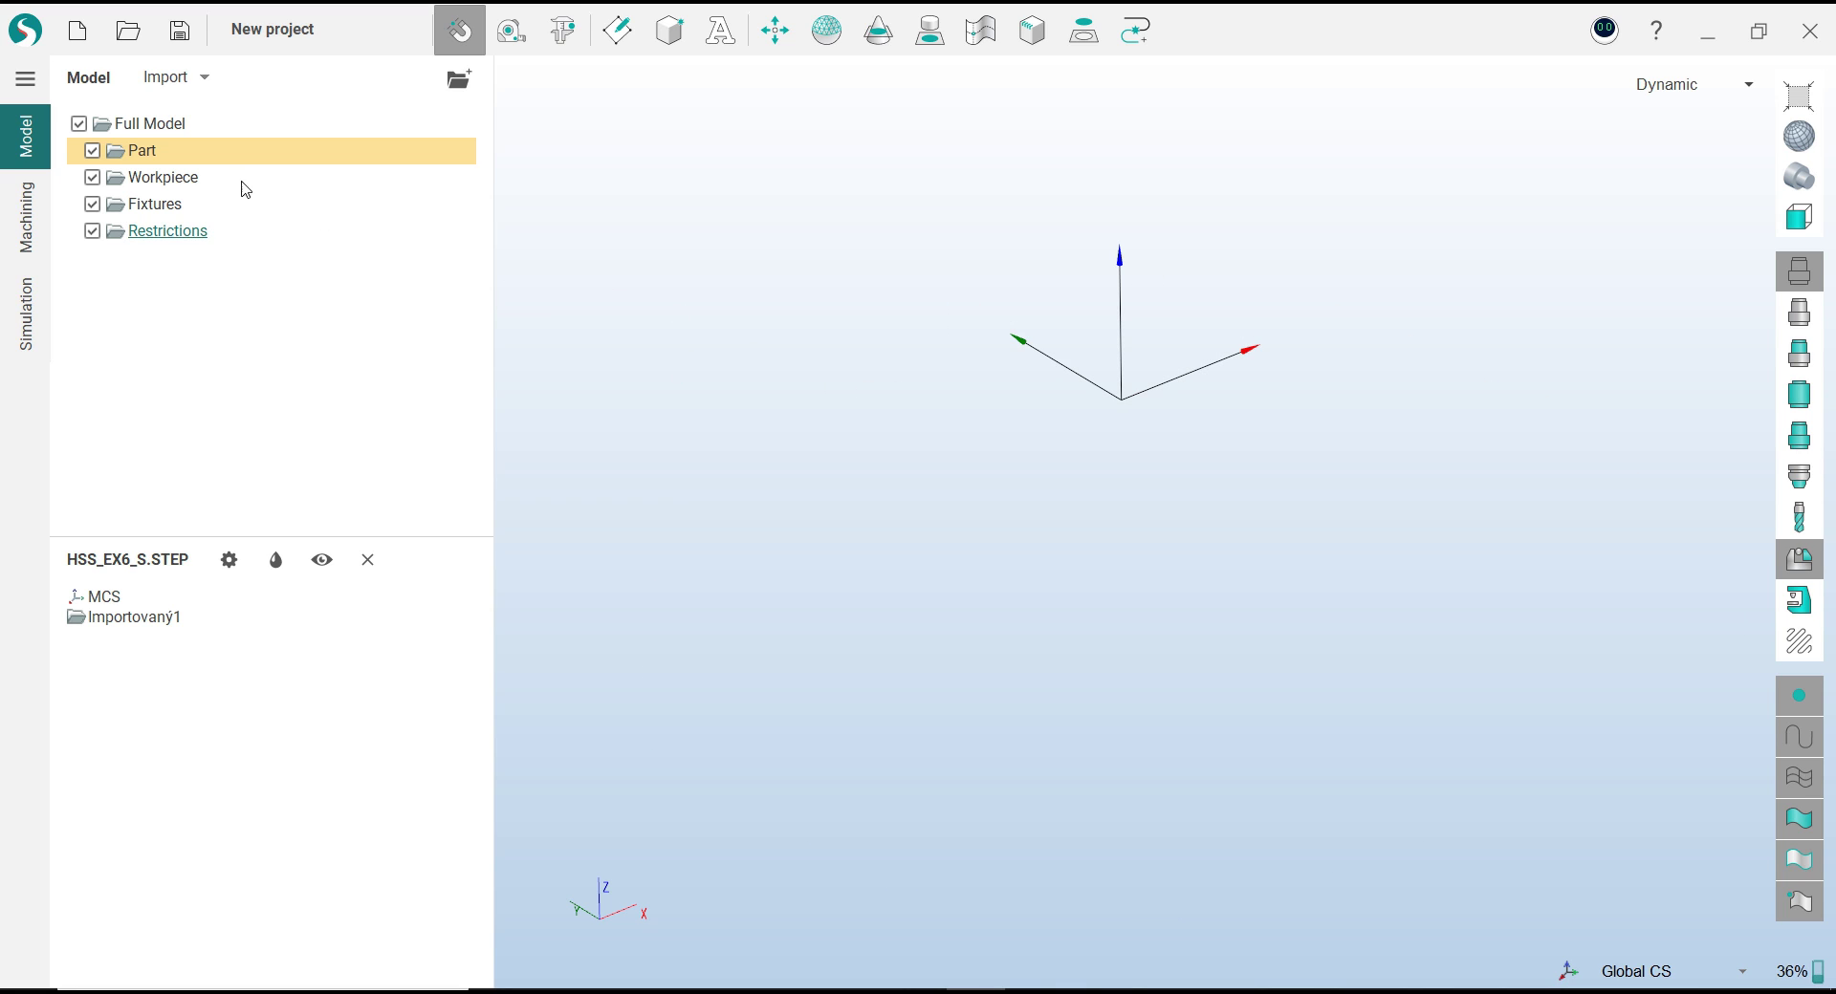
# Import HSS_EX2_S.STEP from HSS_STARTS with the built-in STEP importer and select it under Part
pyautogui.click(156, 77)
pyautogui.click(155, 77)
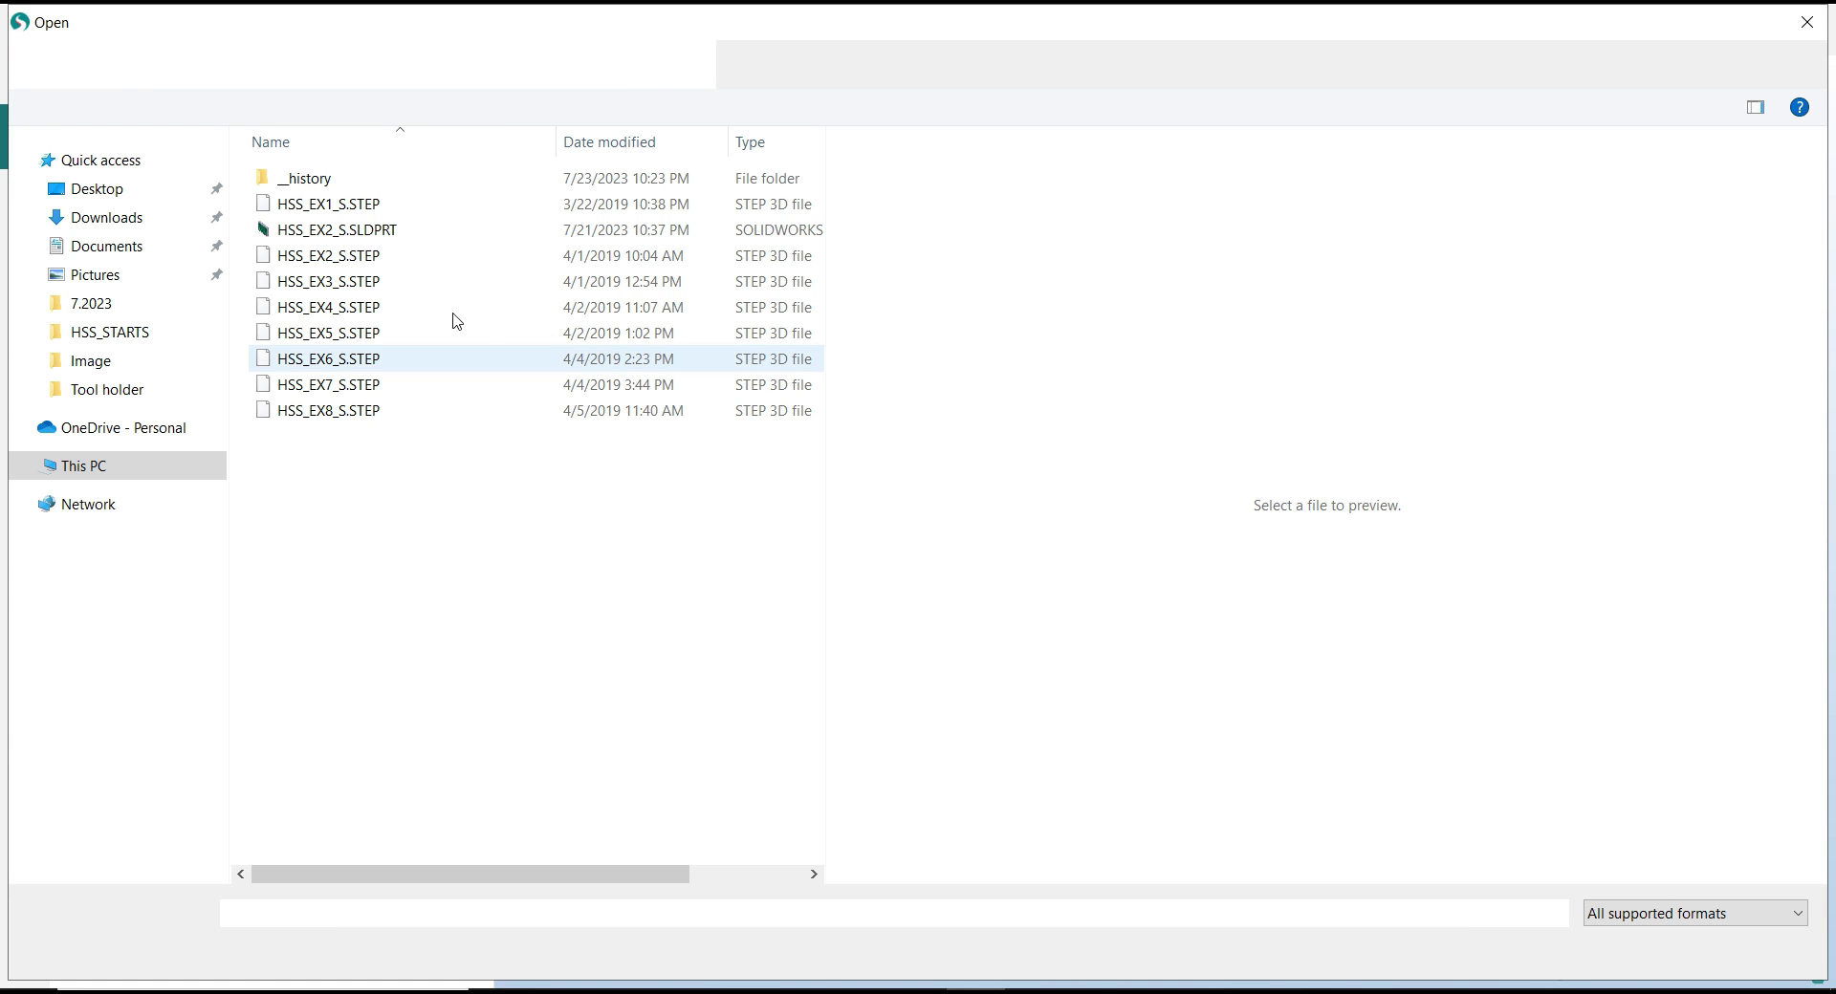
pyautogui.click(352, 256)
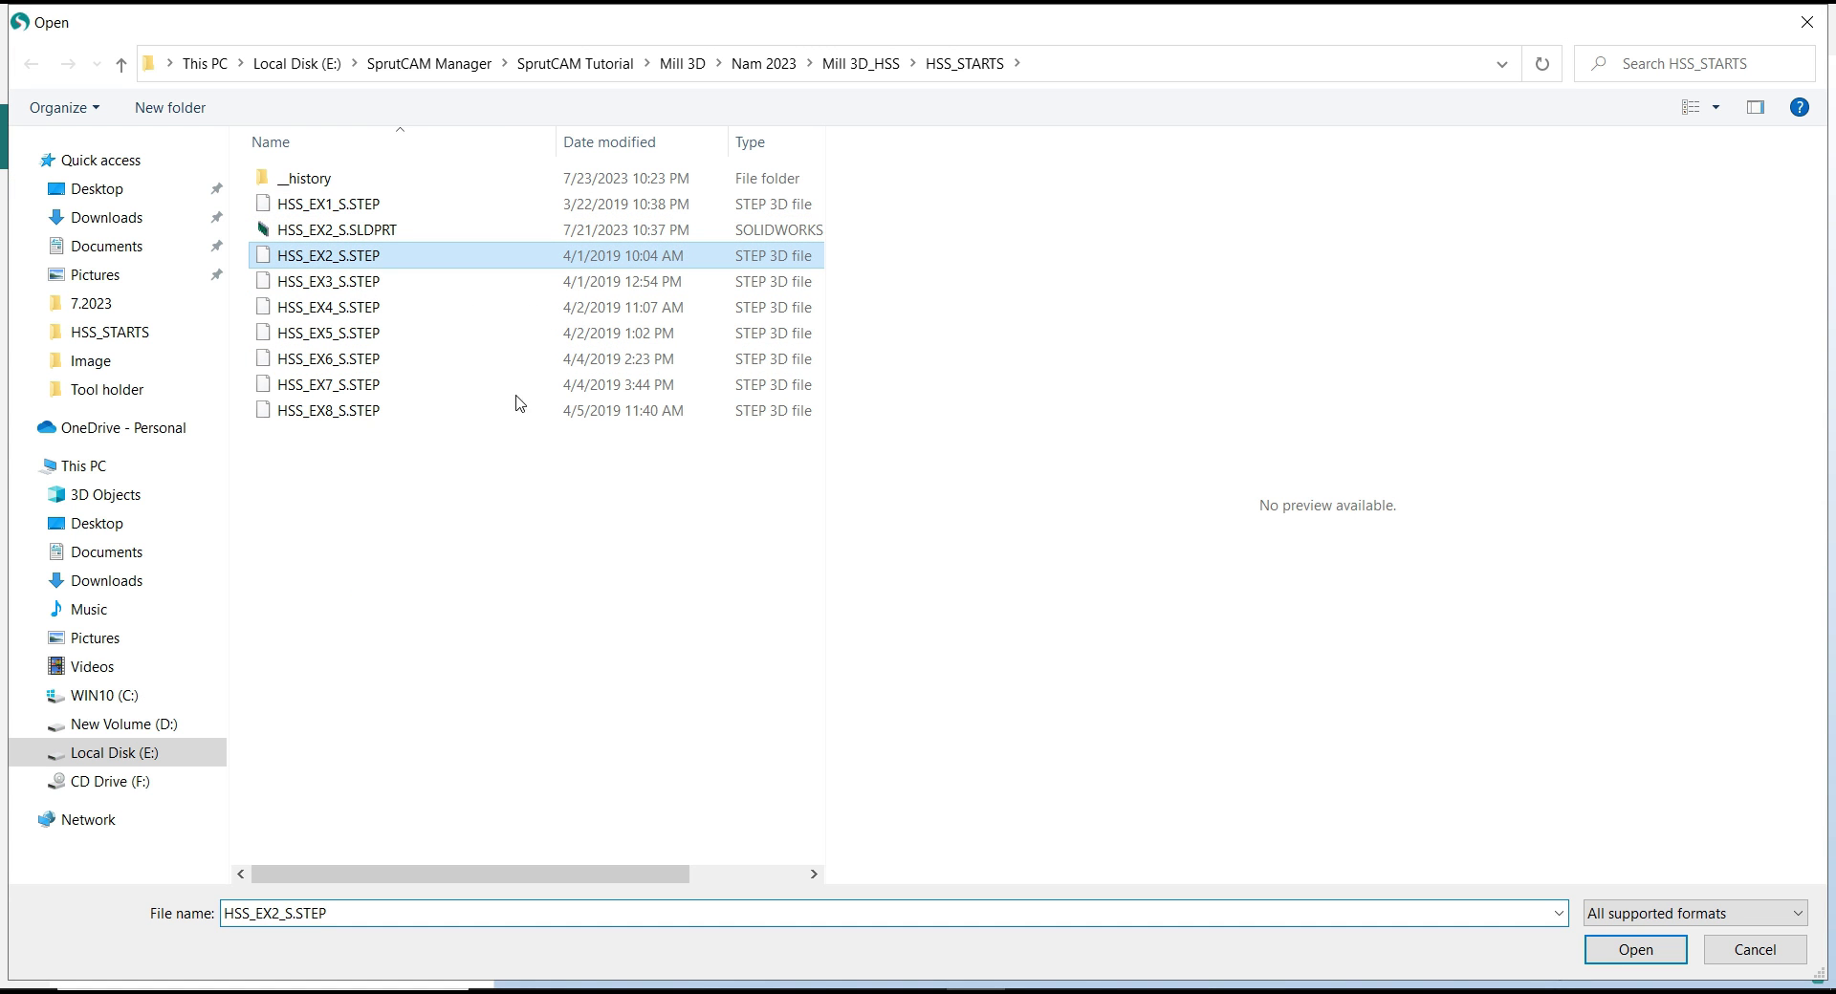
pyautogui.click(1592, 950)
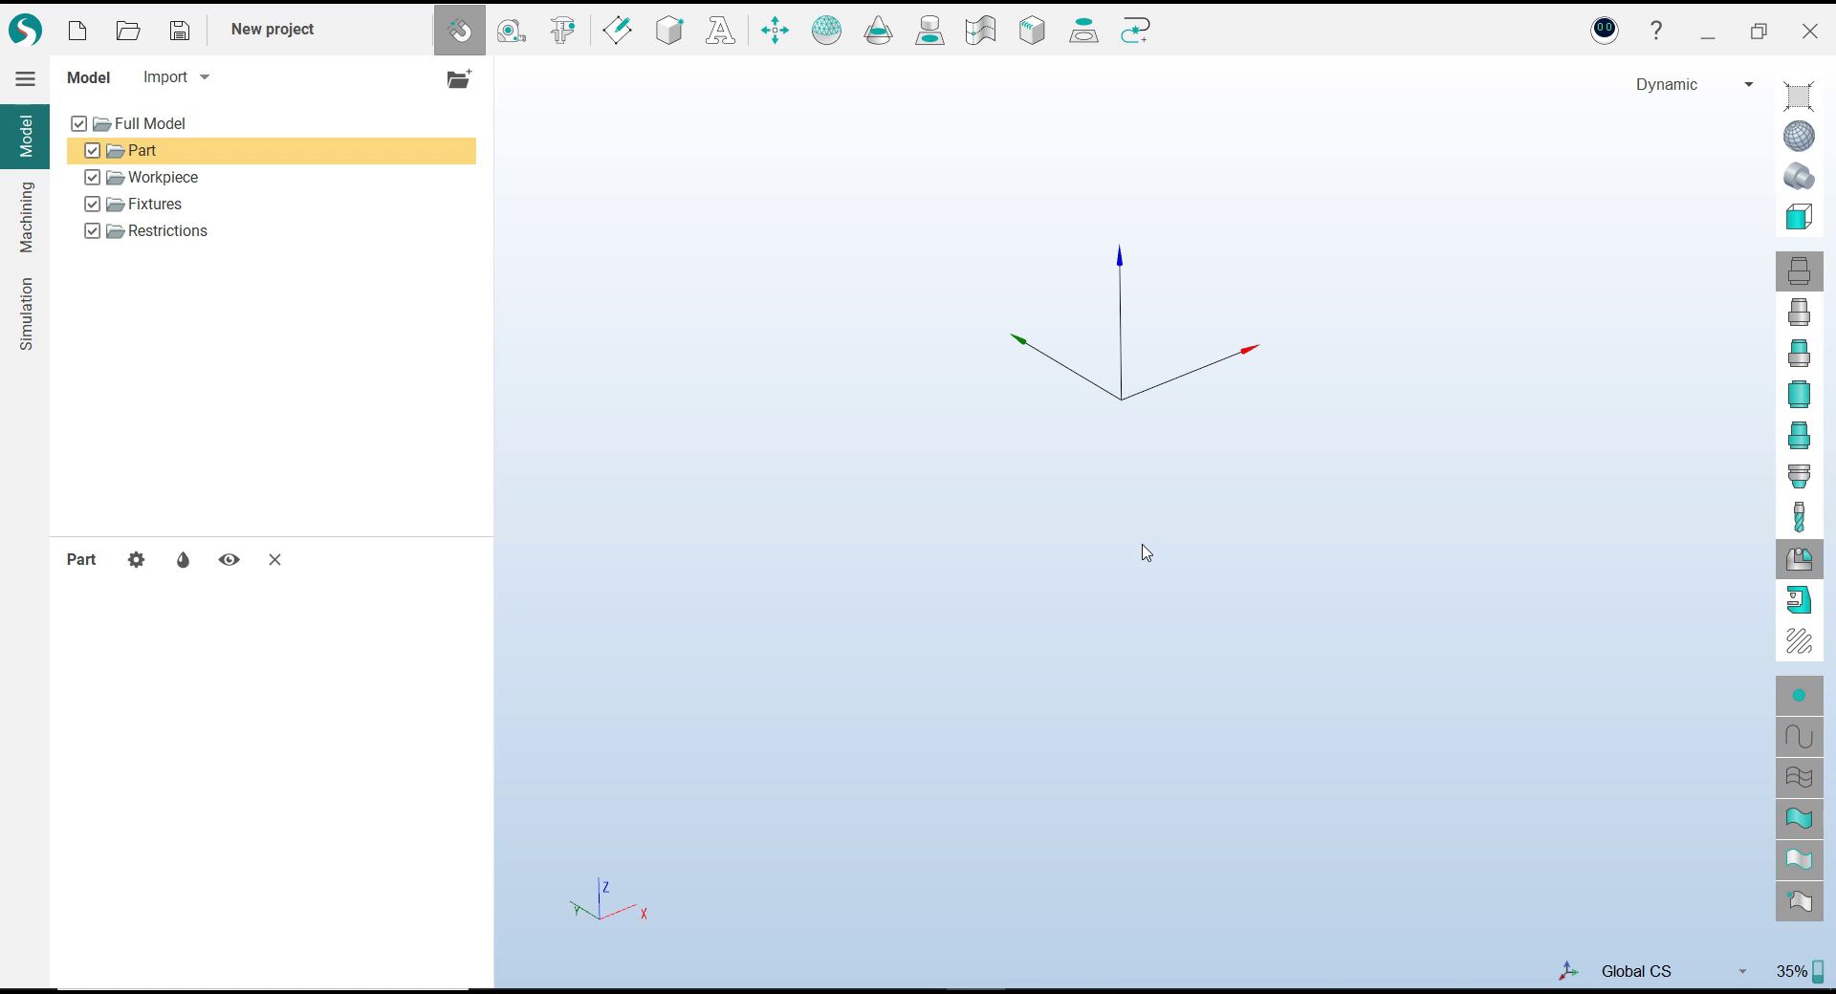
pyautogui.doubleClick(888, 398)
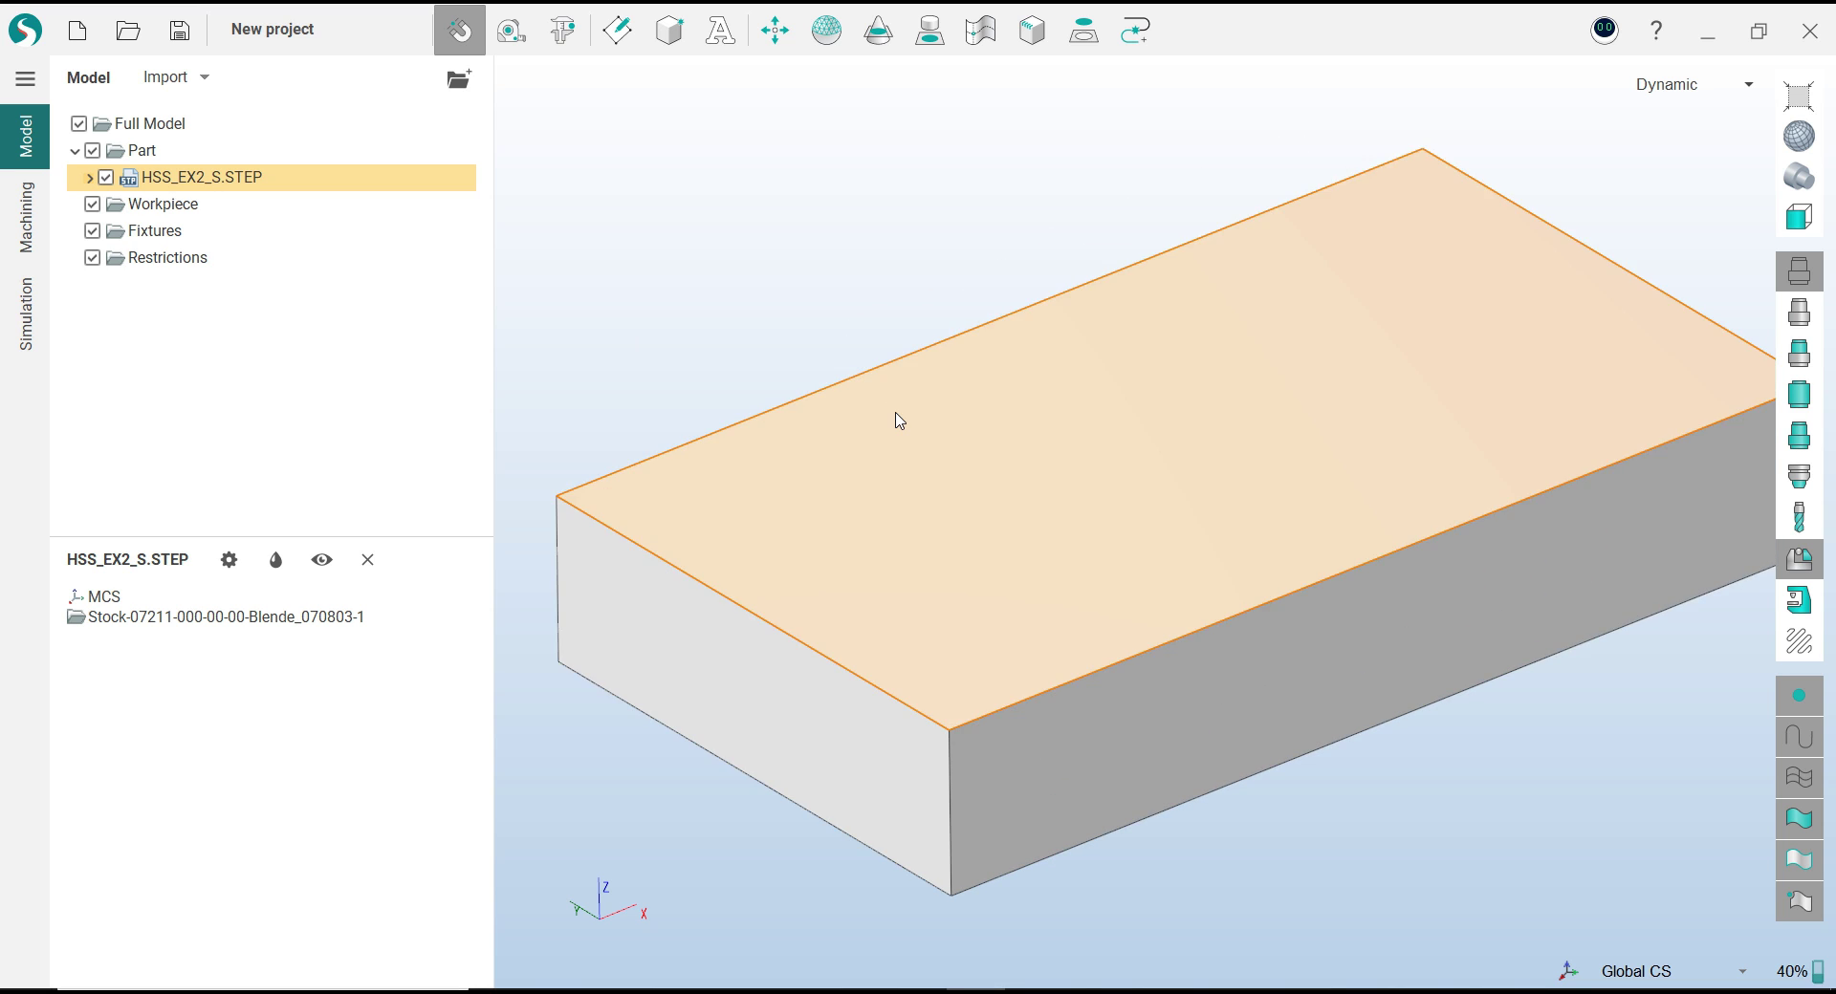
pyautogui.scroll(-3, 897, 418)
pyautogui.moveTo(1172, 648)
pyautogui.mouseDown(button='middle')
pyautogui.moveTo(980, 325)
pyautogui.moveTo(1196, 603)
pyautogui.moveTo(1144, 577)
pyautogui.mouseUp(button='middle')
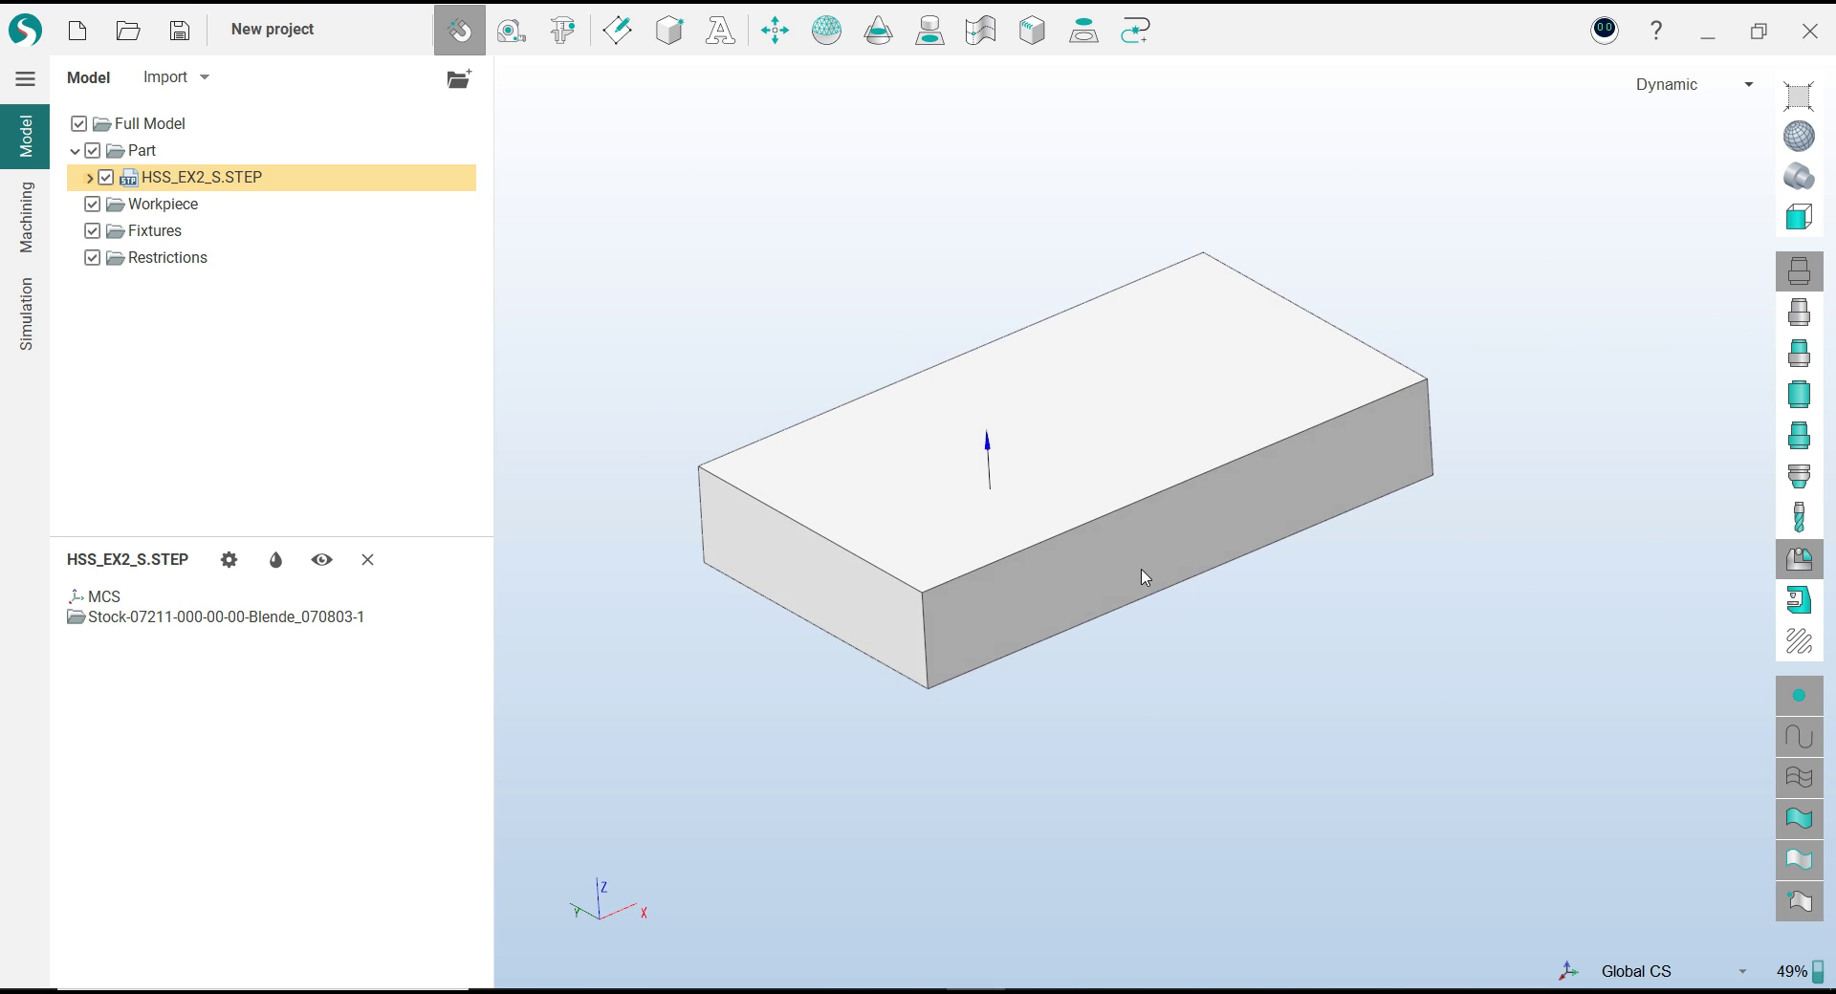
pyautogui.click(144, 153)
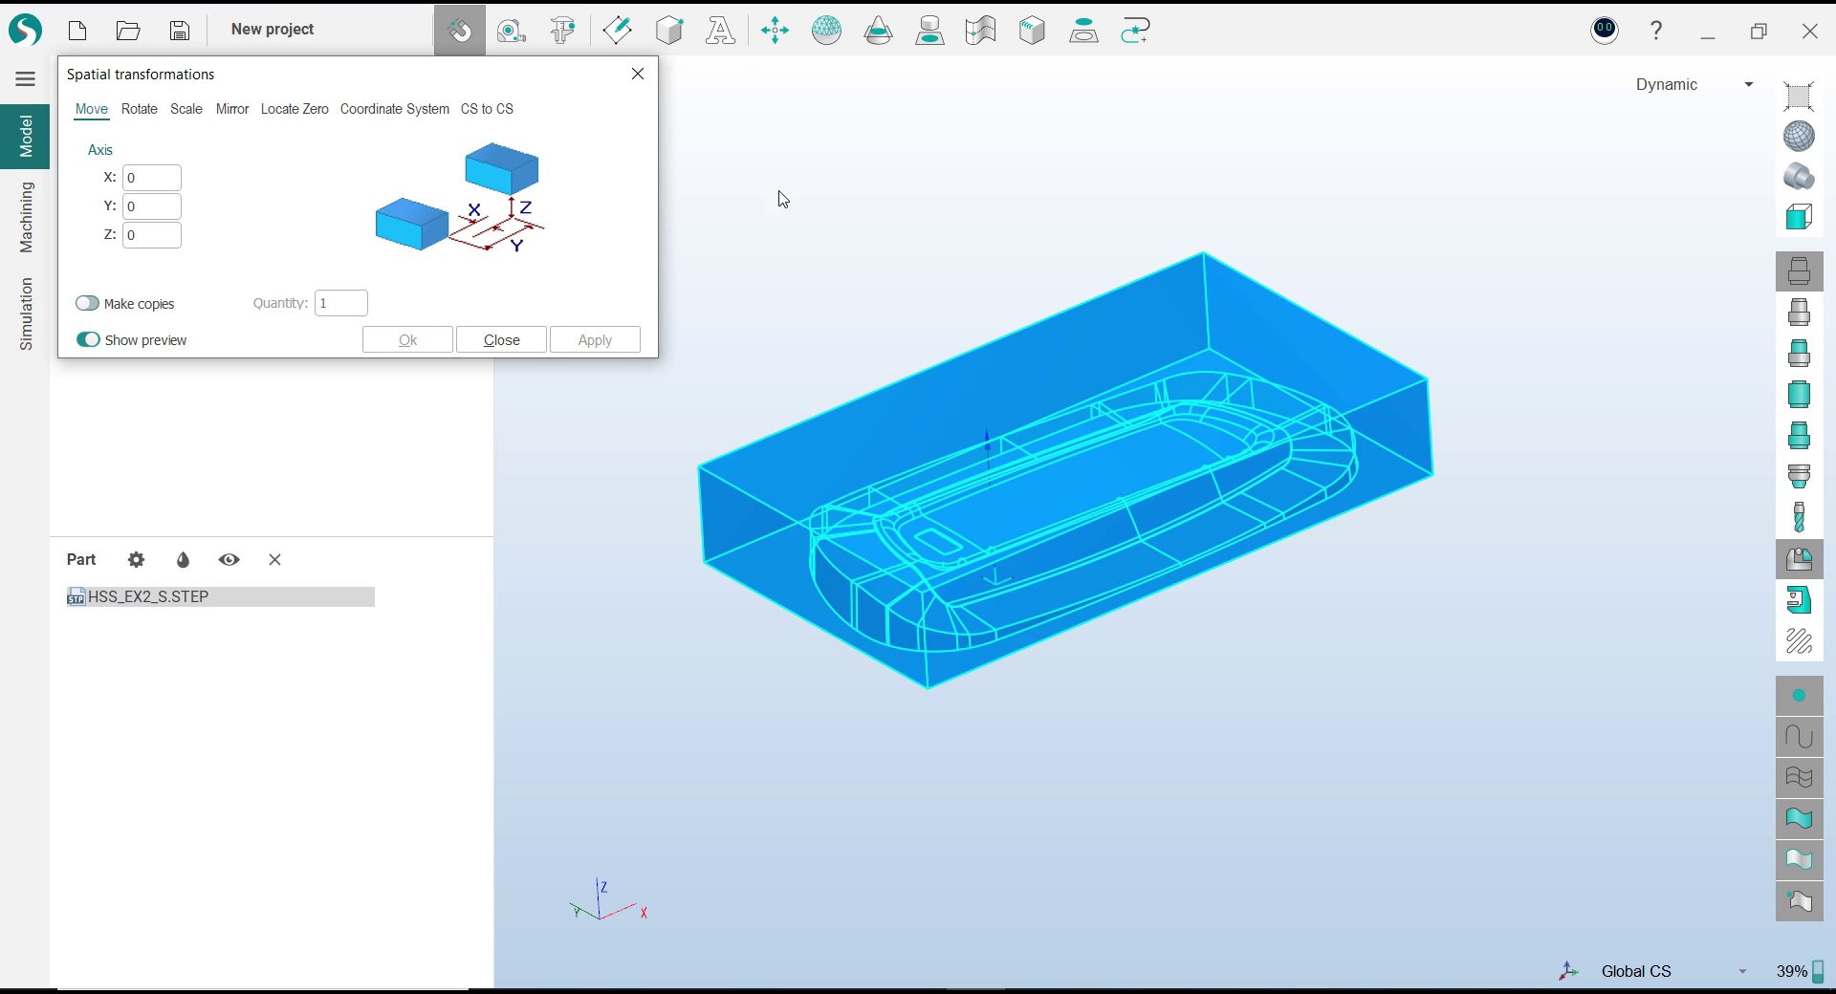
# Rotate the HSS_EX2 part 180° about X so the pocket faces up
pyautogui.click(139, 109)
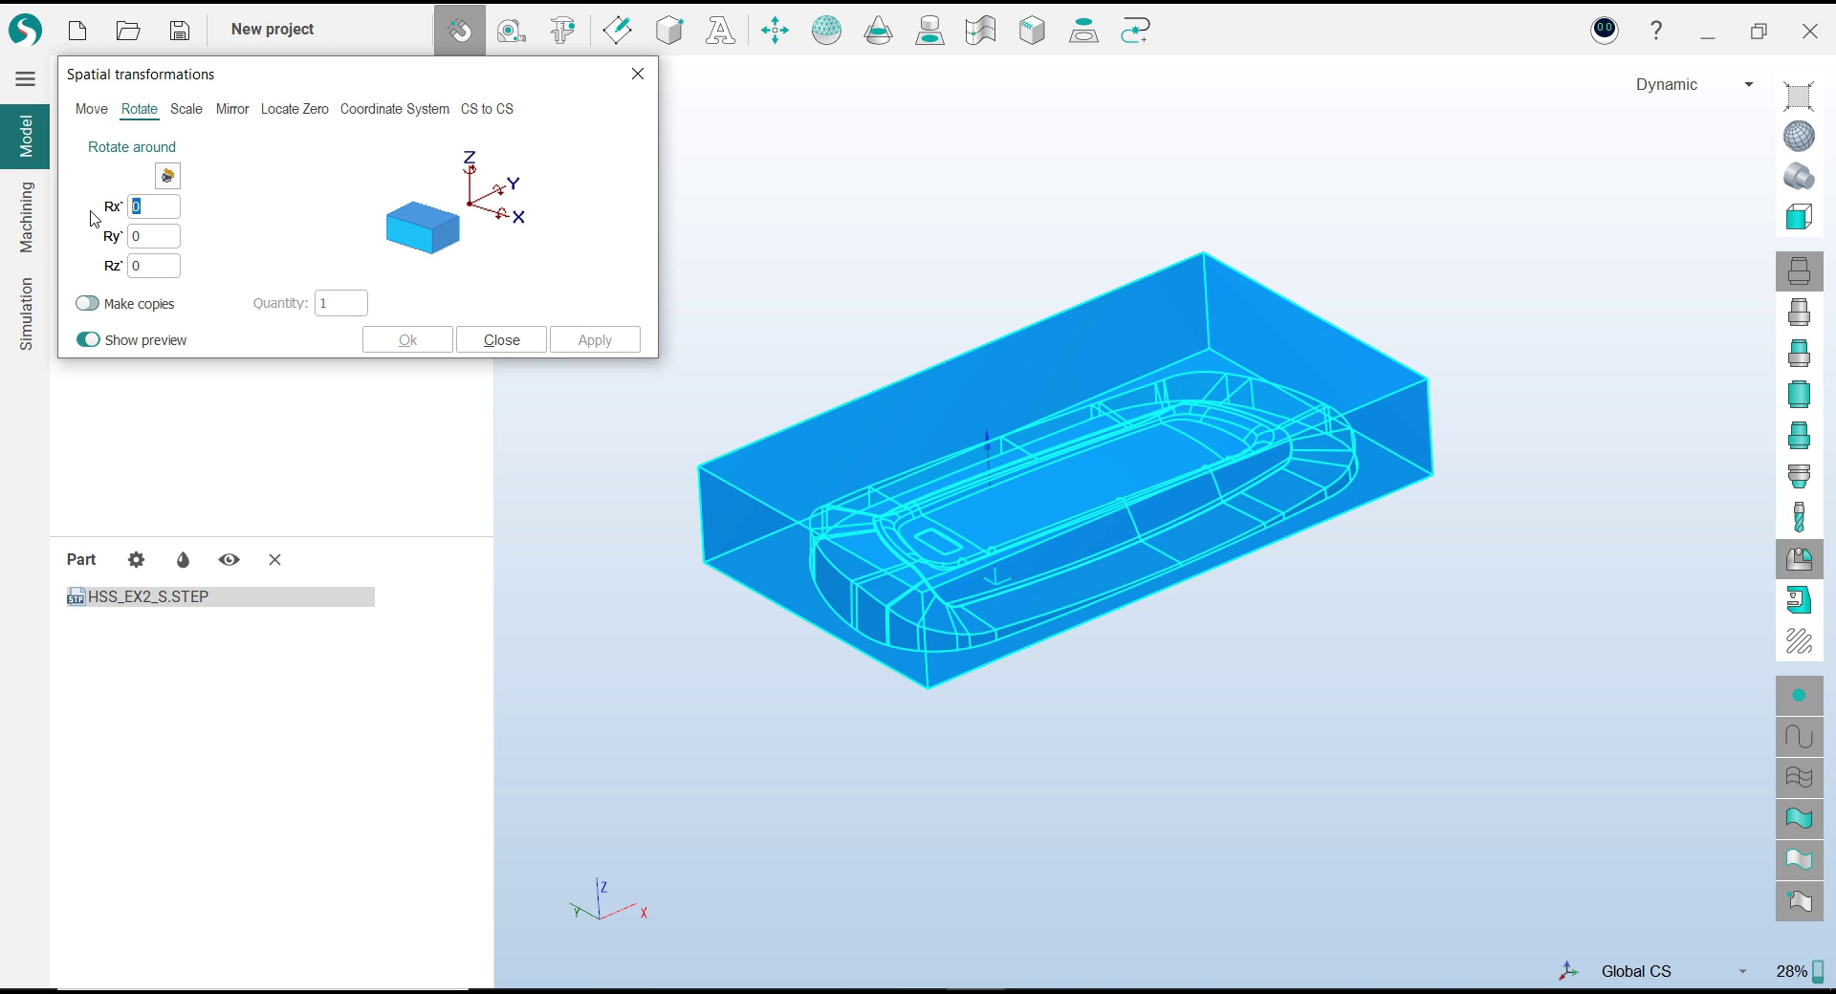
pyautogui.write('180')
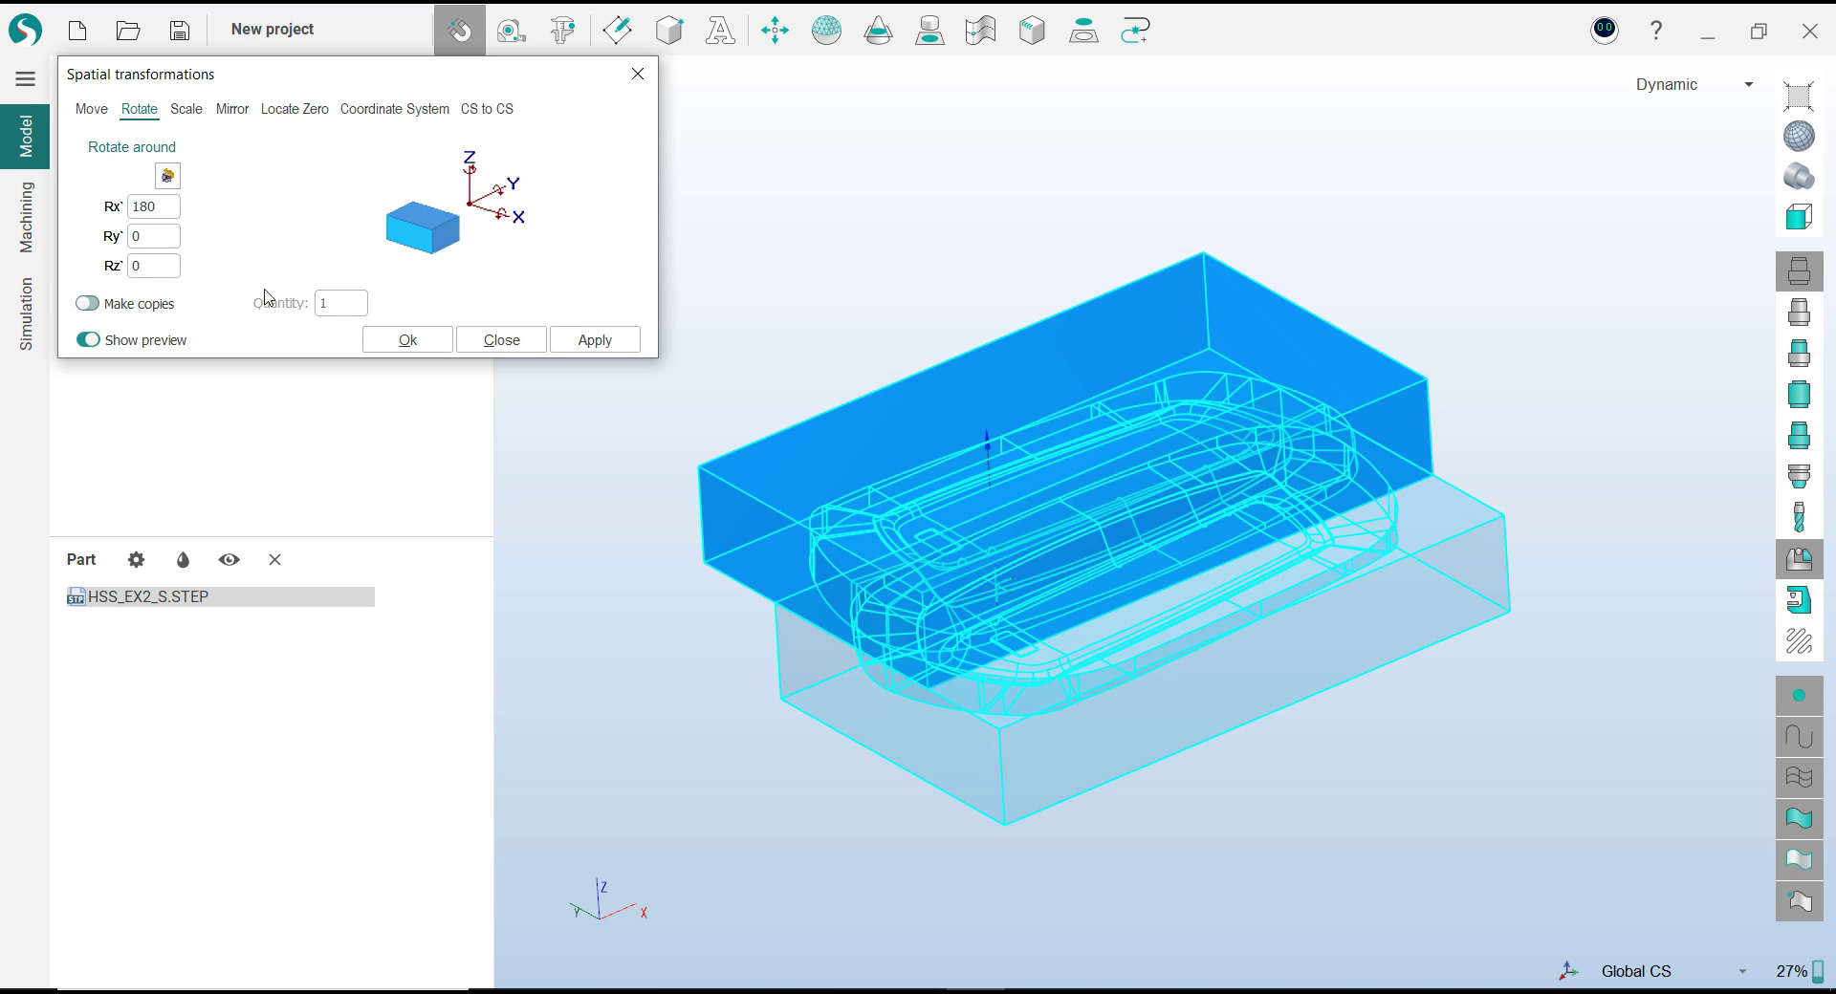
pyautogui.click(407, 340)
pyautogui.click(775, 326)
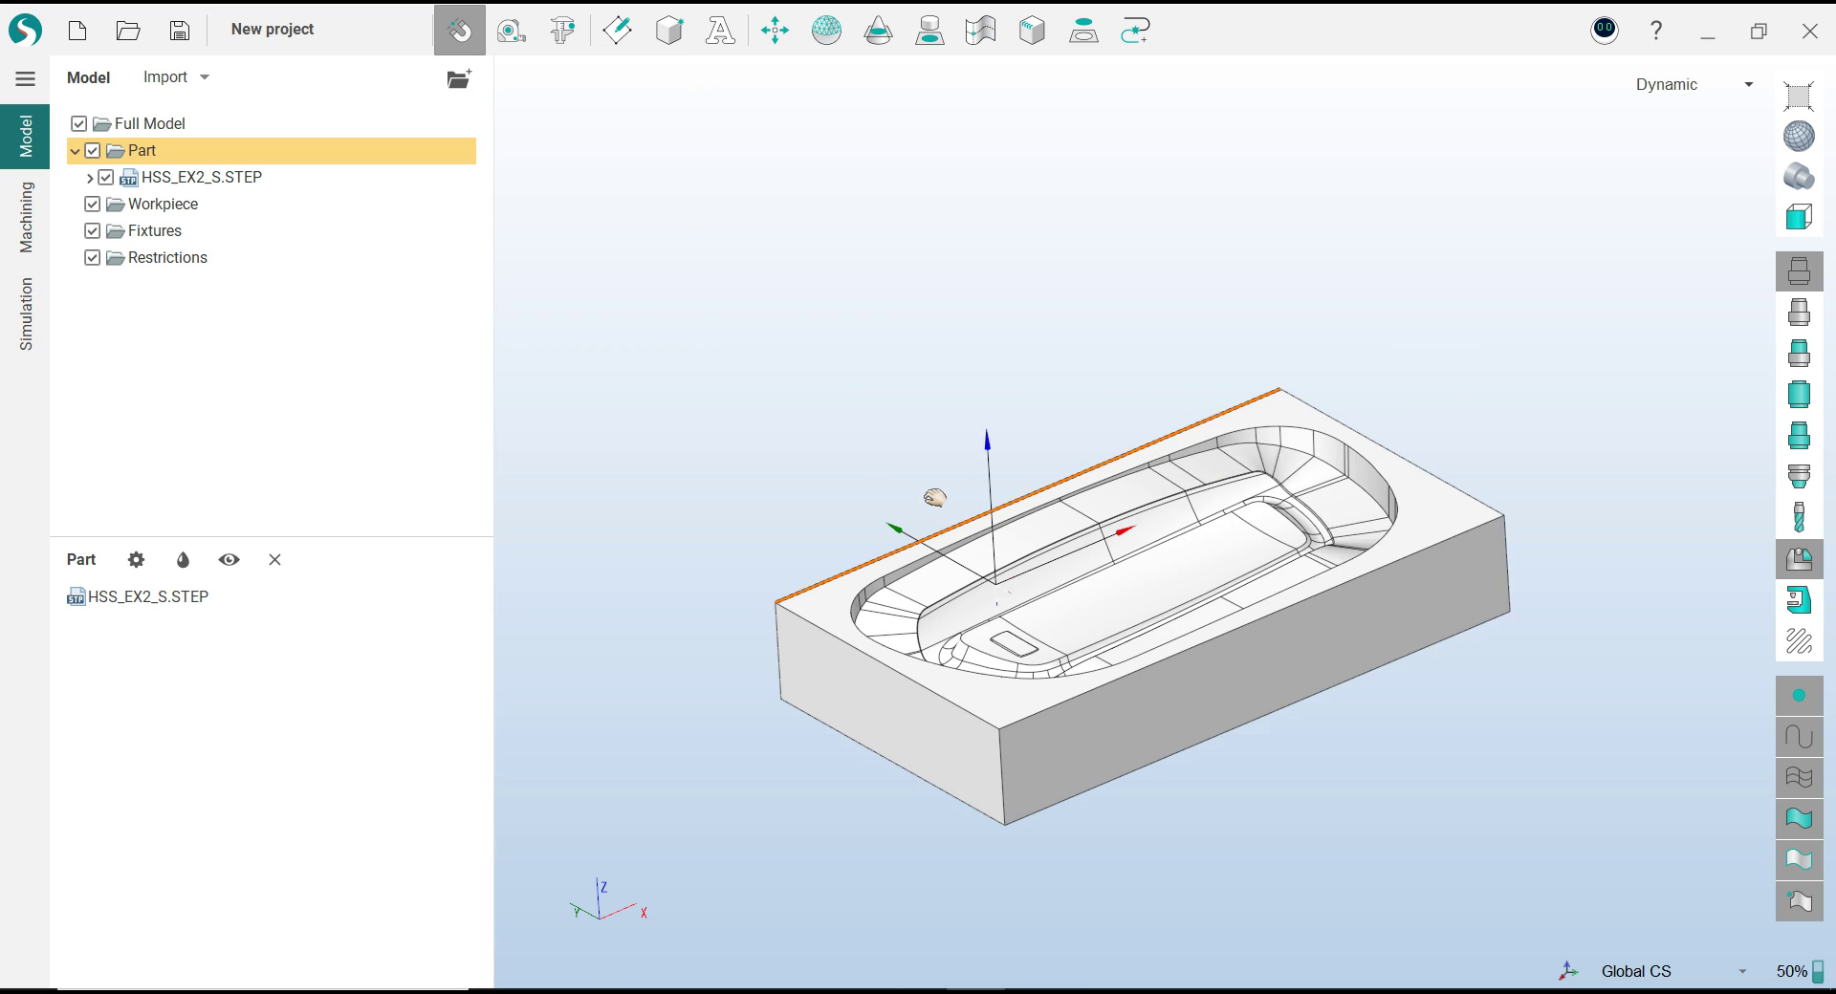
pyautogui.moveTo(933, 500); pyautogui.dragTo(899, 438)
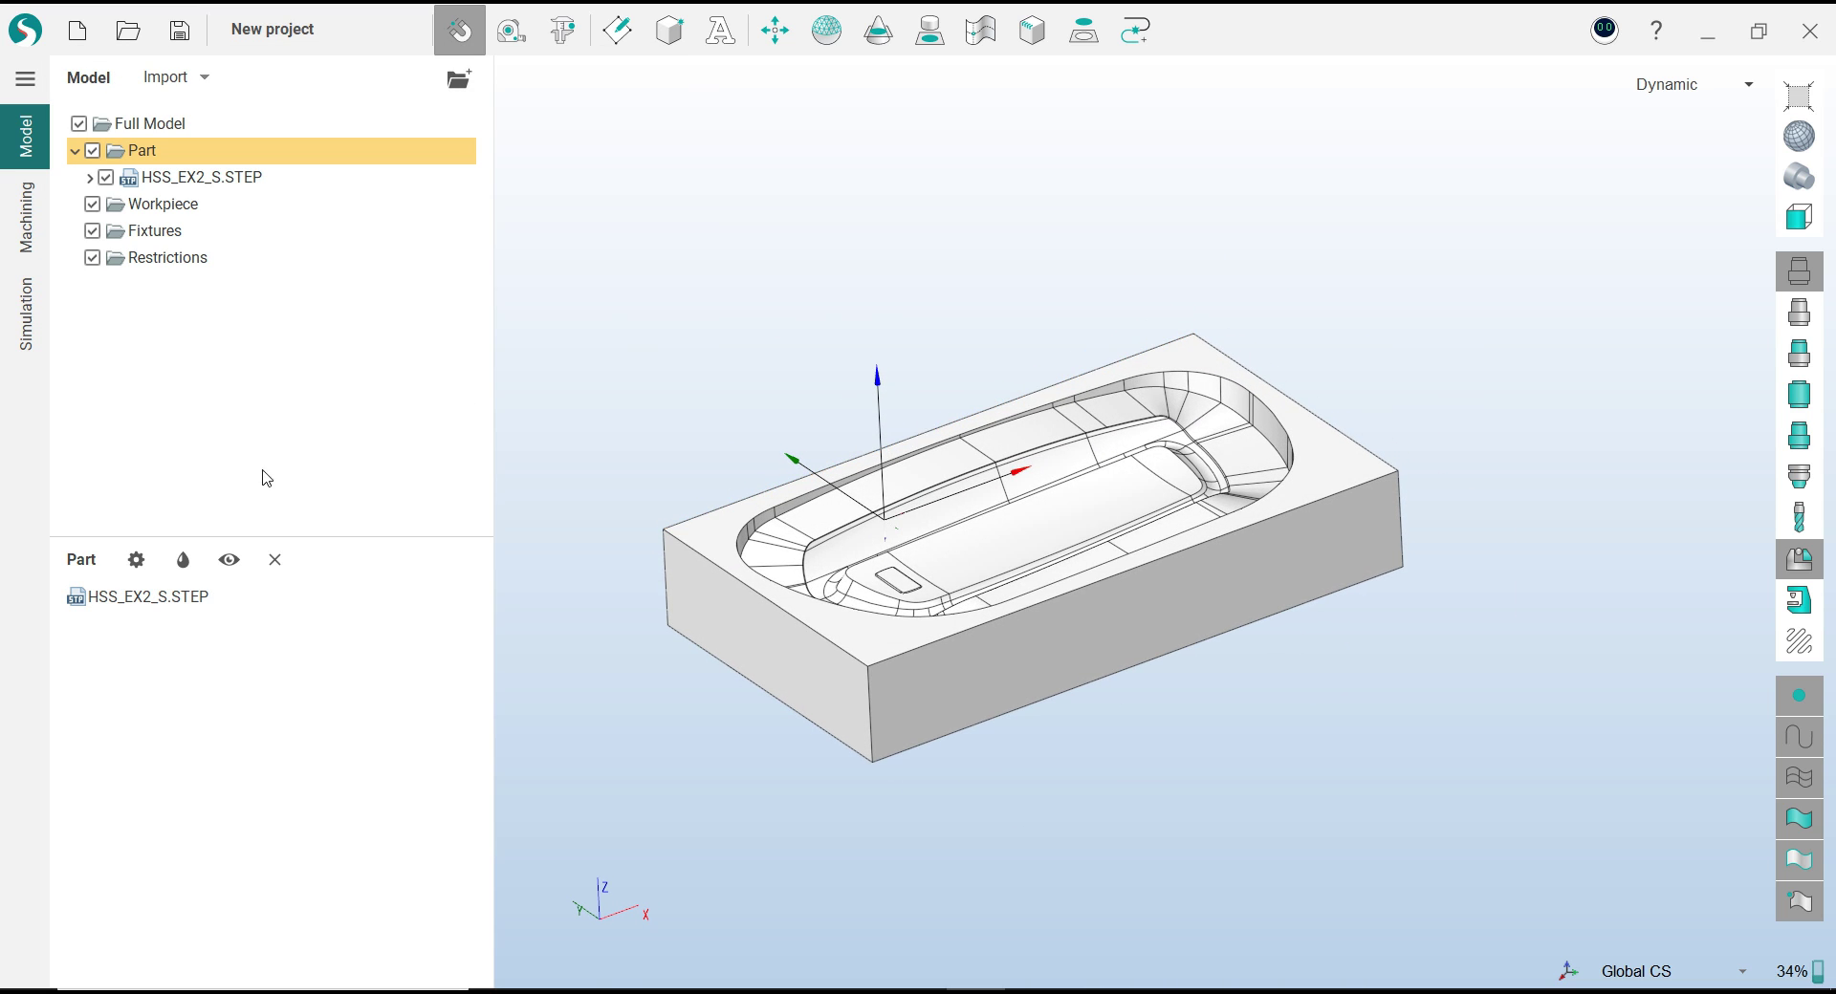
# Locate the part's zero at its top-face centre (X/Y Middle, Z Max)
pyautogui.click(148, 599)
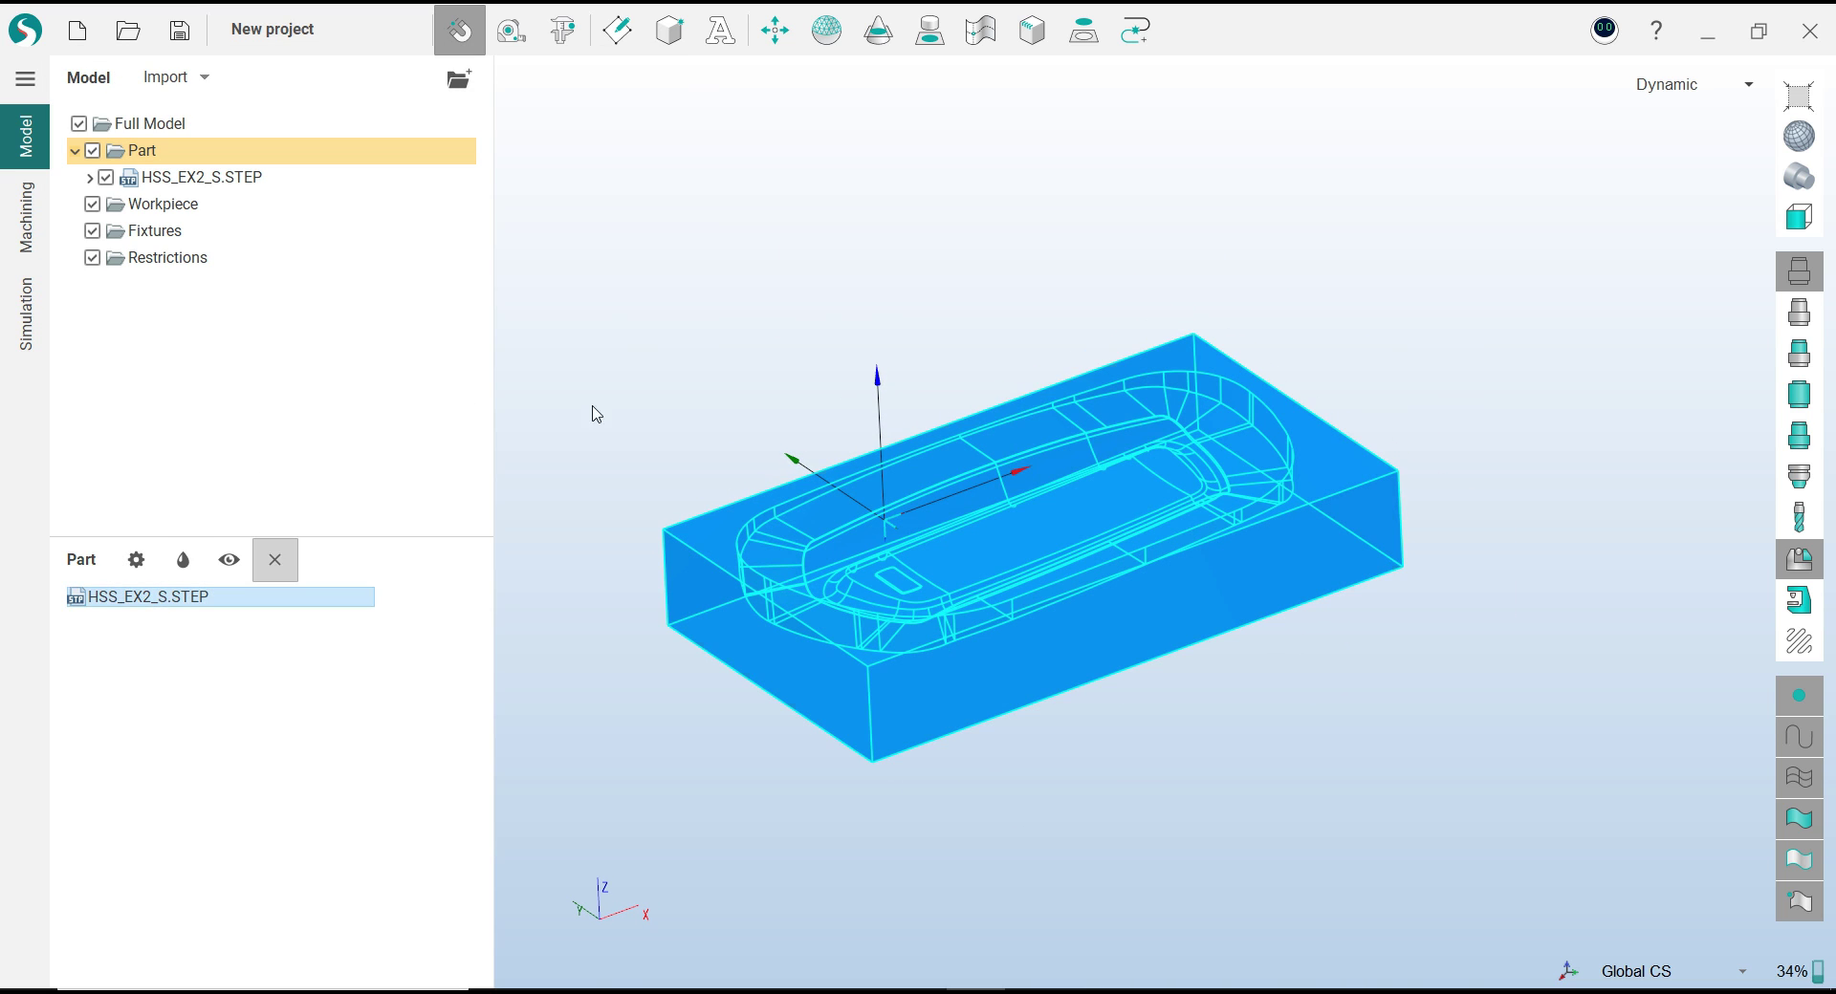
pyautogui.click(775, 30)
pyautogui.click(287, 113)
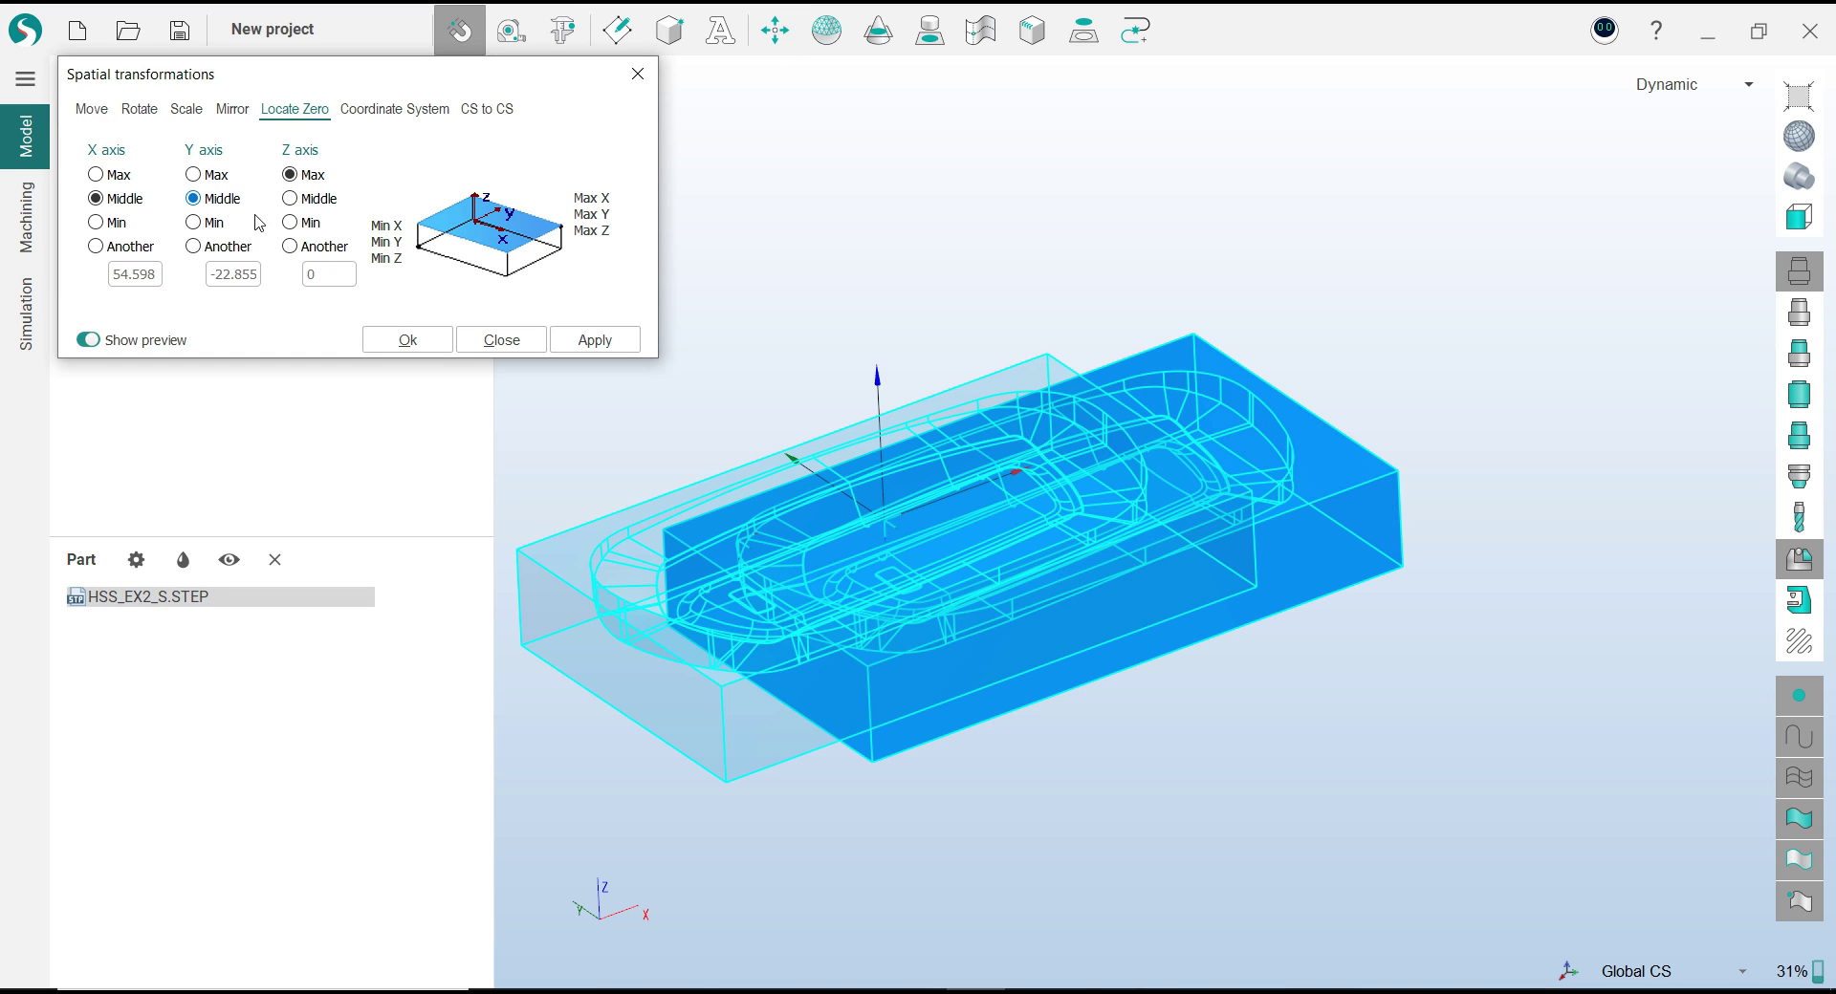
pyautogui.click(405, 340)
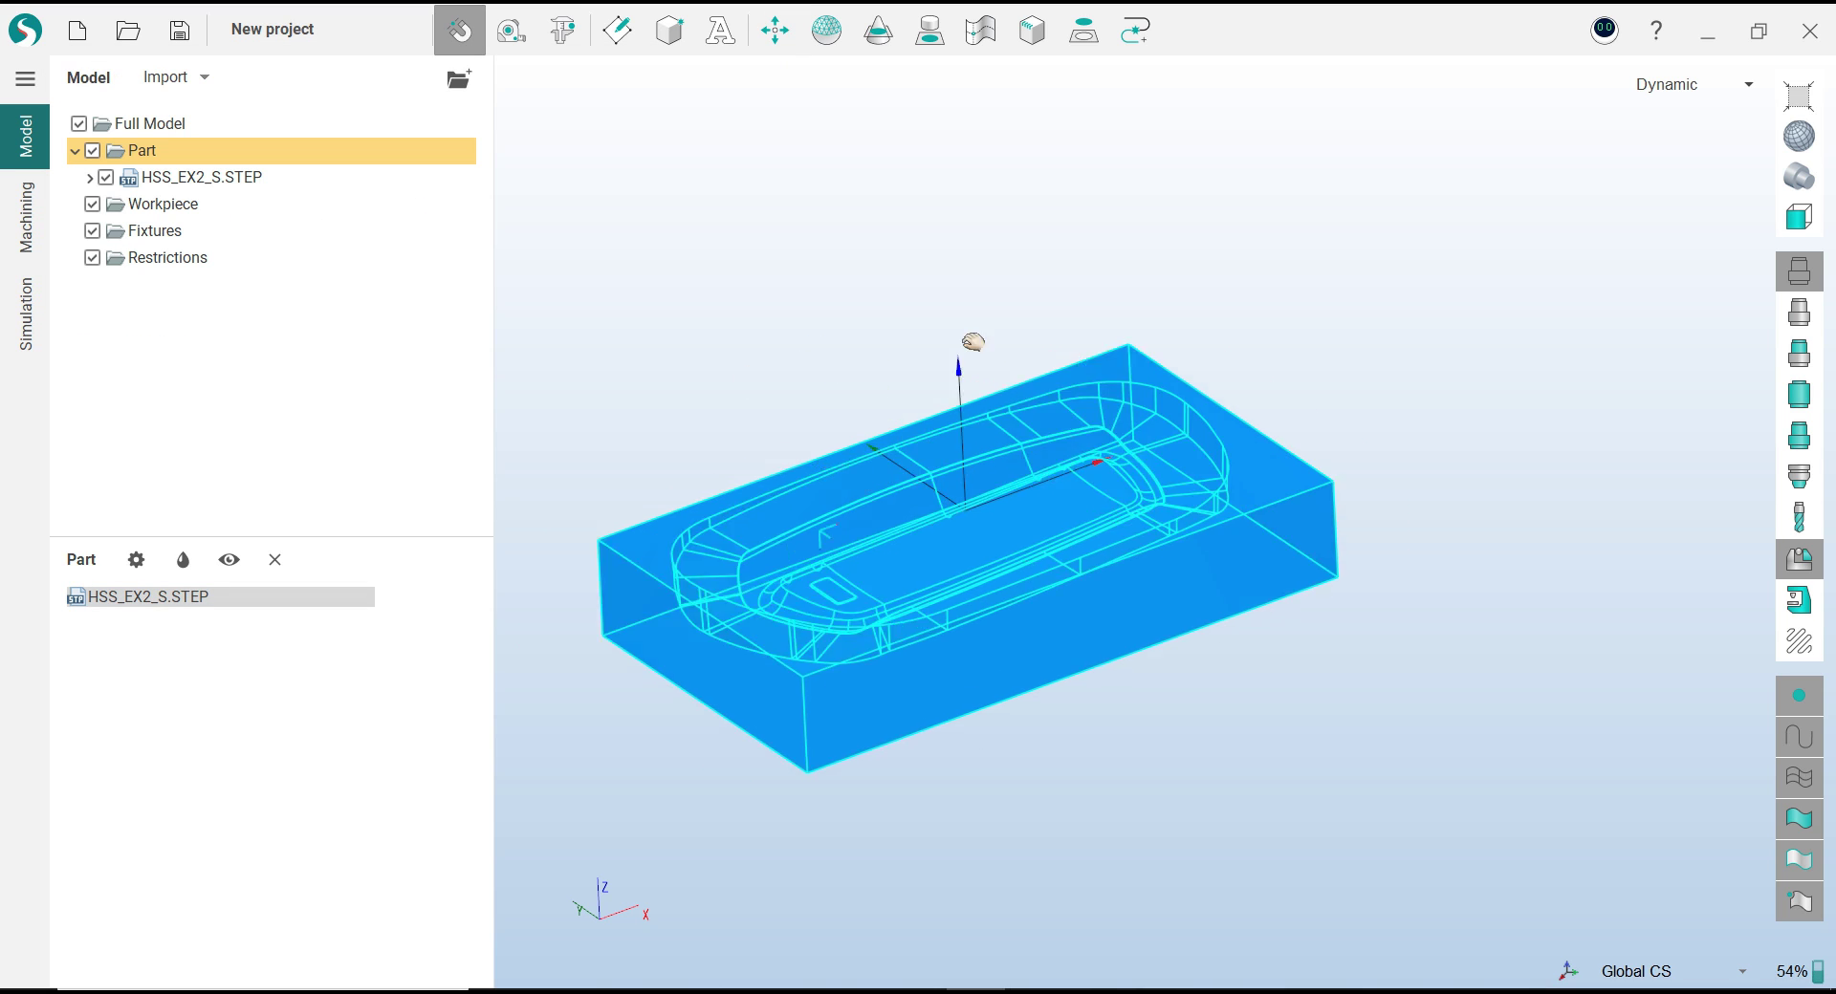
pyautogui.click(1012, 338)
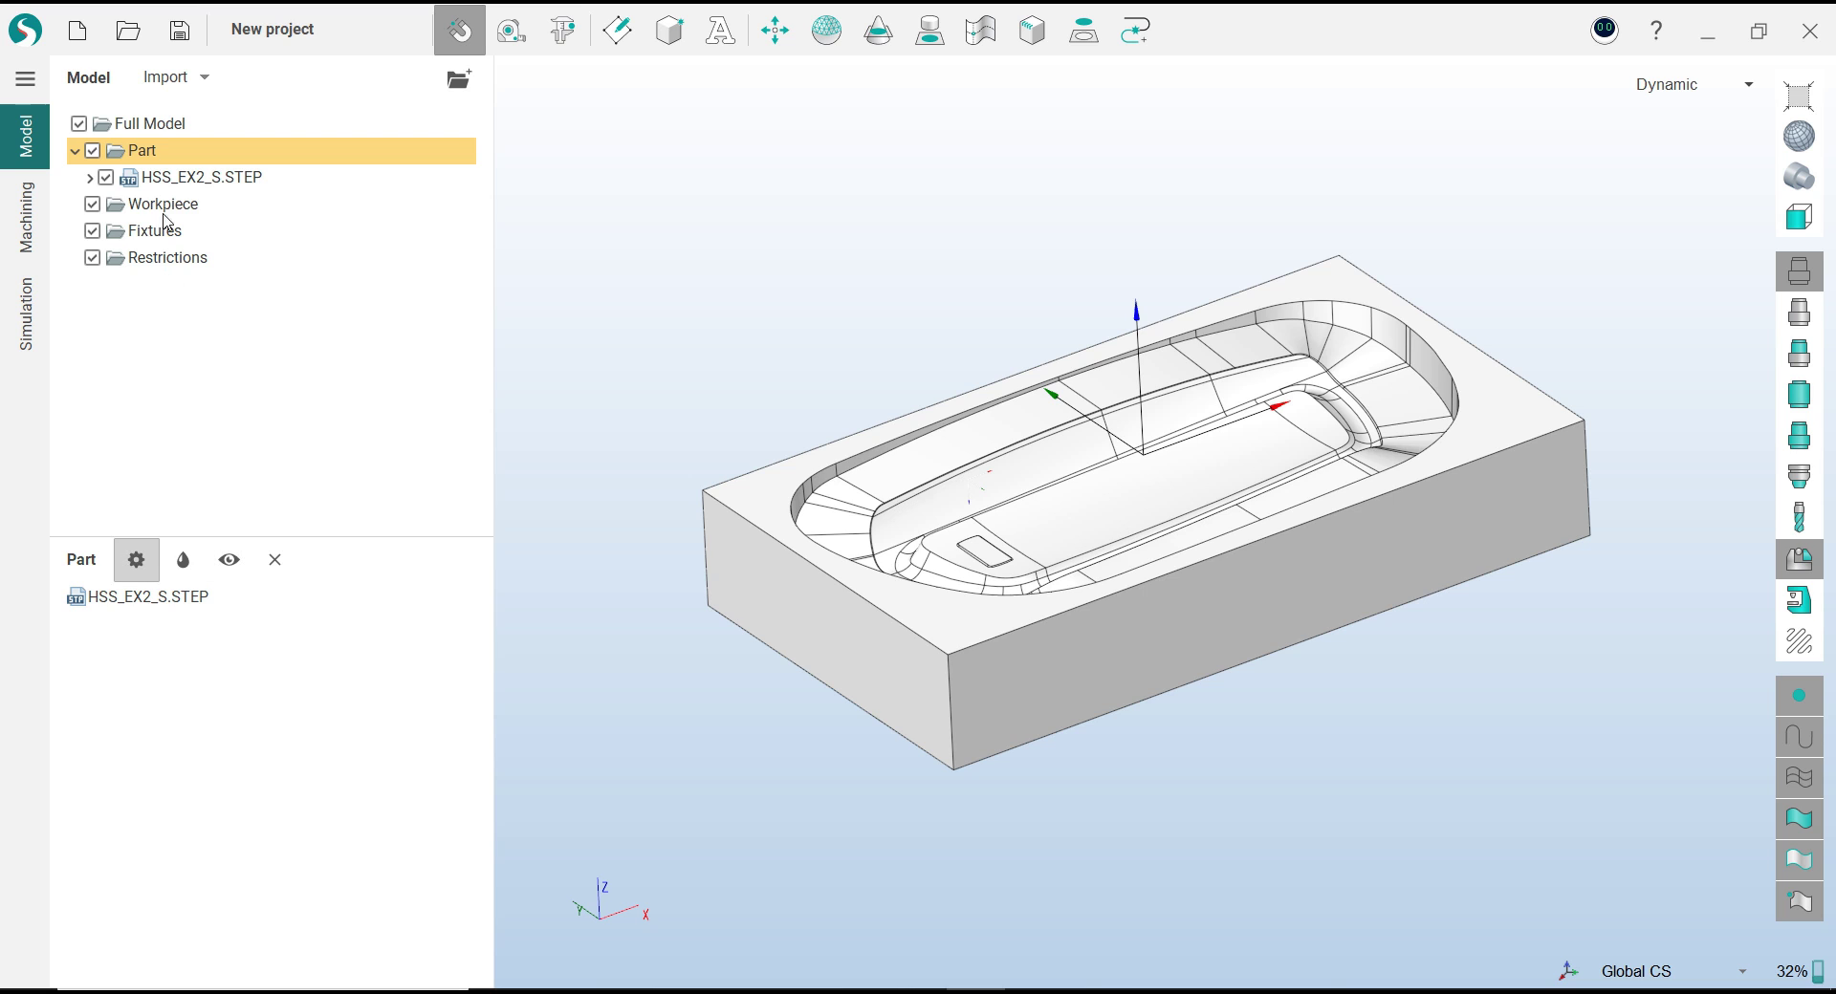
# Delete the part's MCS entry from the part list
pyautogui.click(166, 182)
pyautogui.click(113, 600)
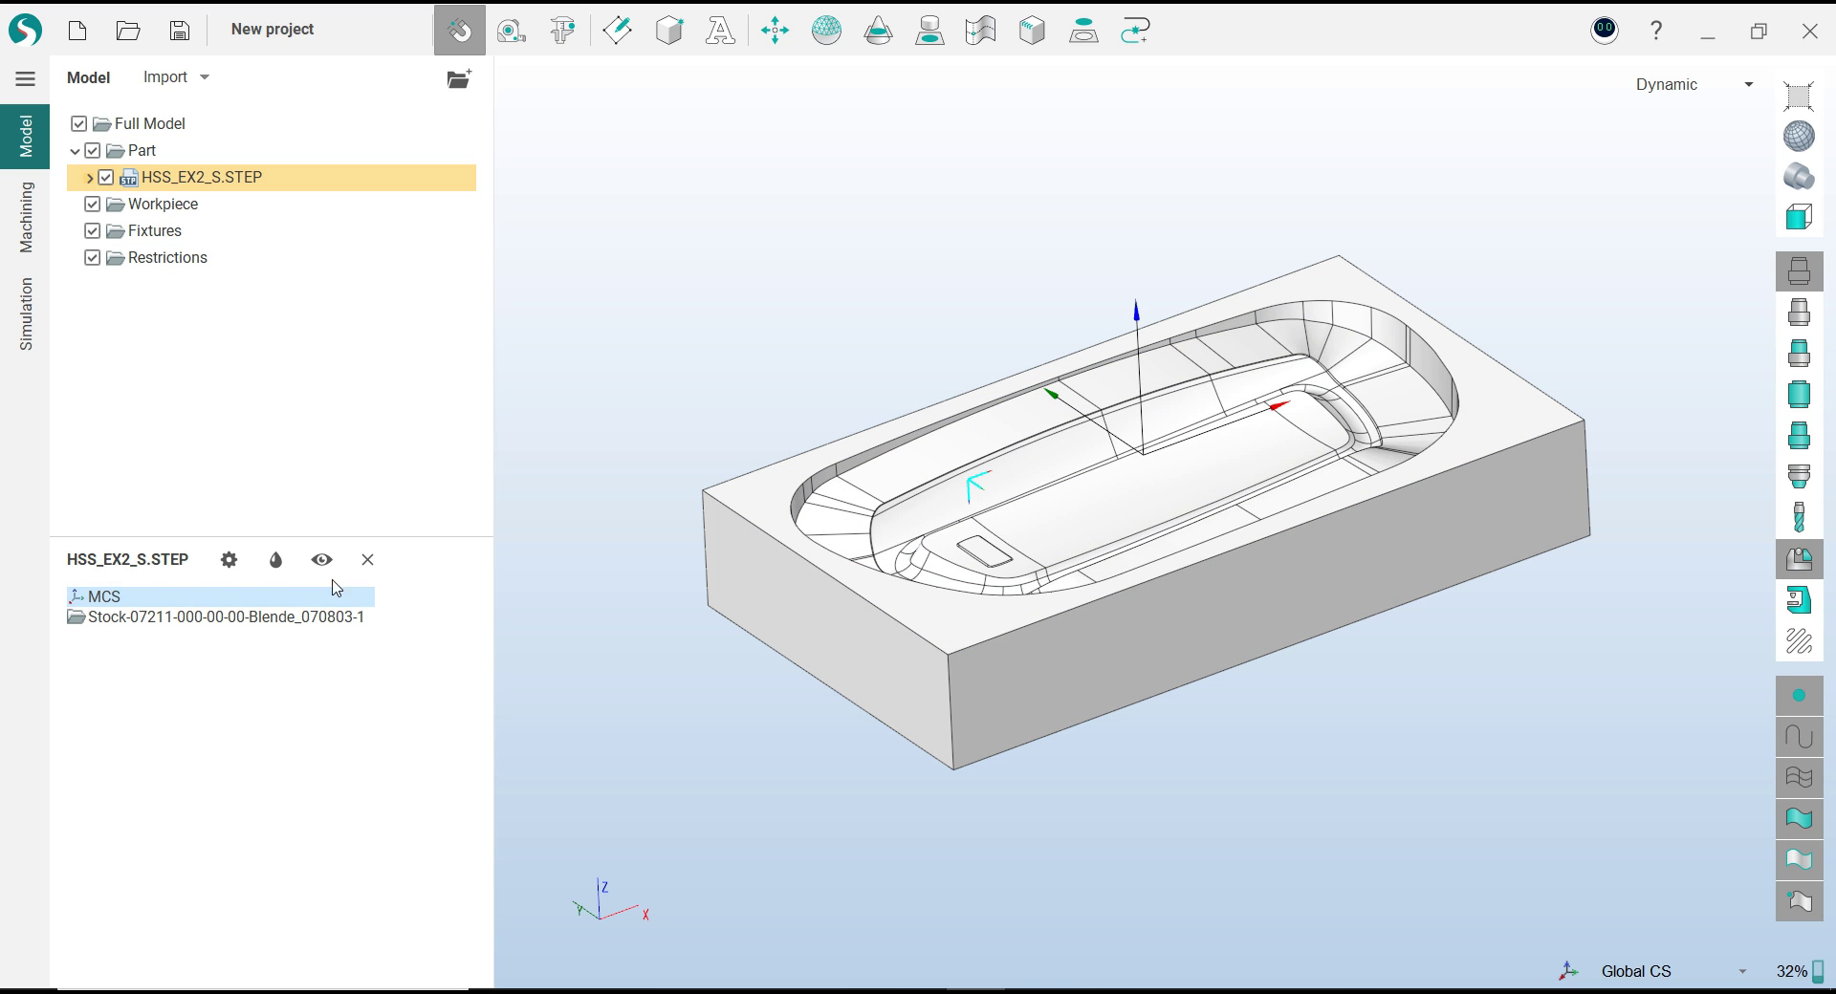
pyautogui.click(367, 560)
pyautogui.click(1007, 549)
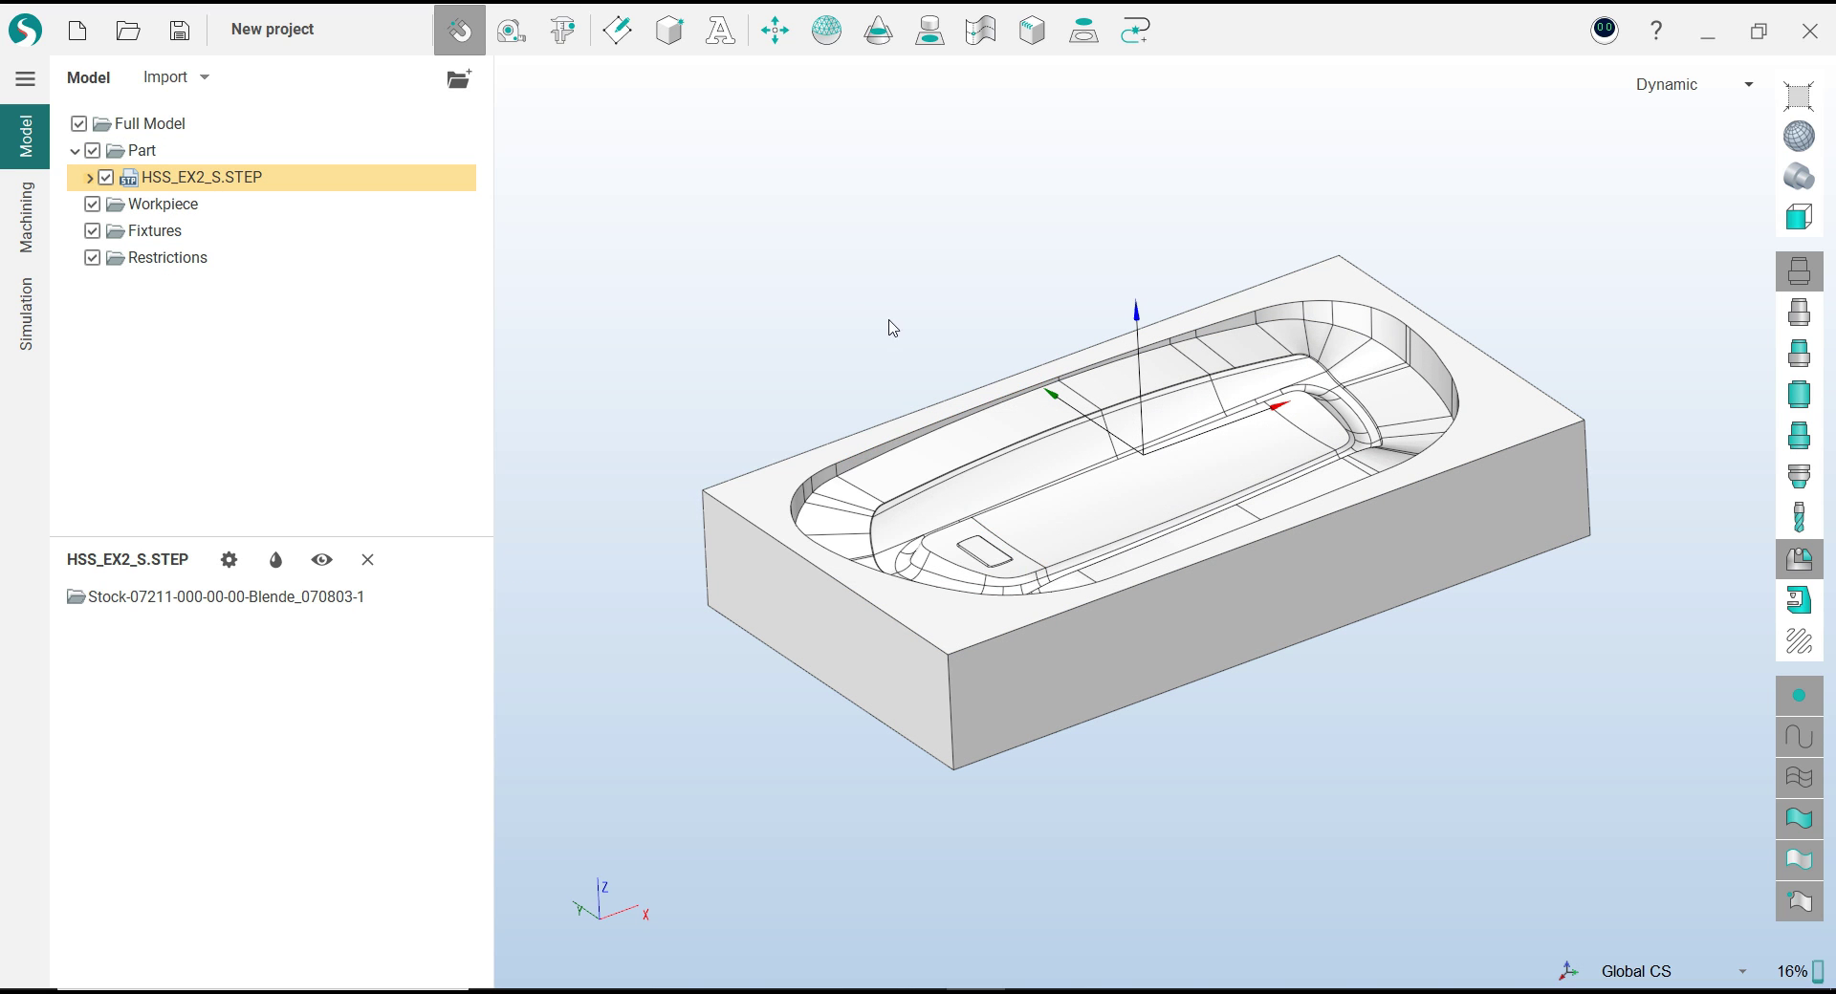
pyautogui.moveTo(892, 328)
pyautogui.mouseDown(button='middle')
pyautogui.moveTo(911, 370)
pyautogui.moveTo(833, 402)
pyautogui.mouseUp(button='middle')
# Set the link approach to XY;Z and return to Z100, then check the Part and Workpiece settings
pyautogui.click(26, 218)
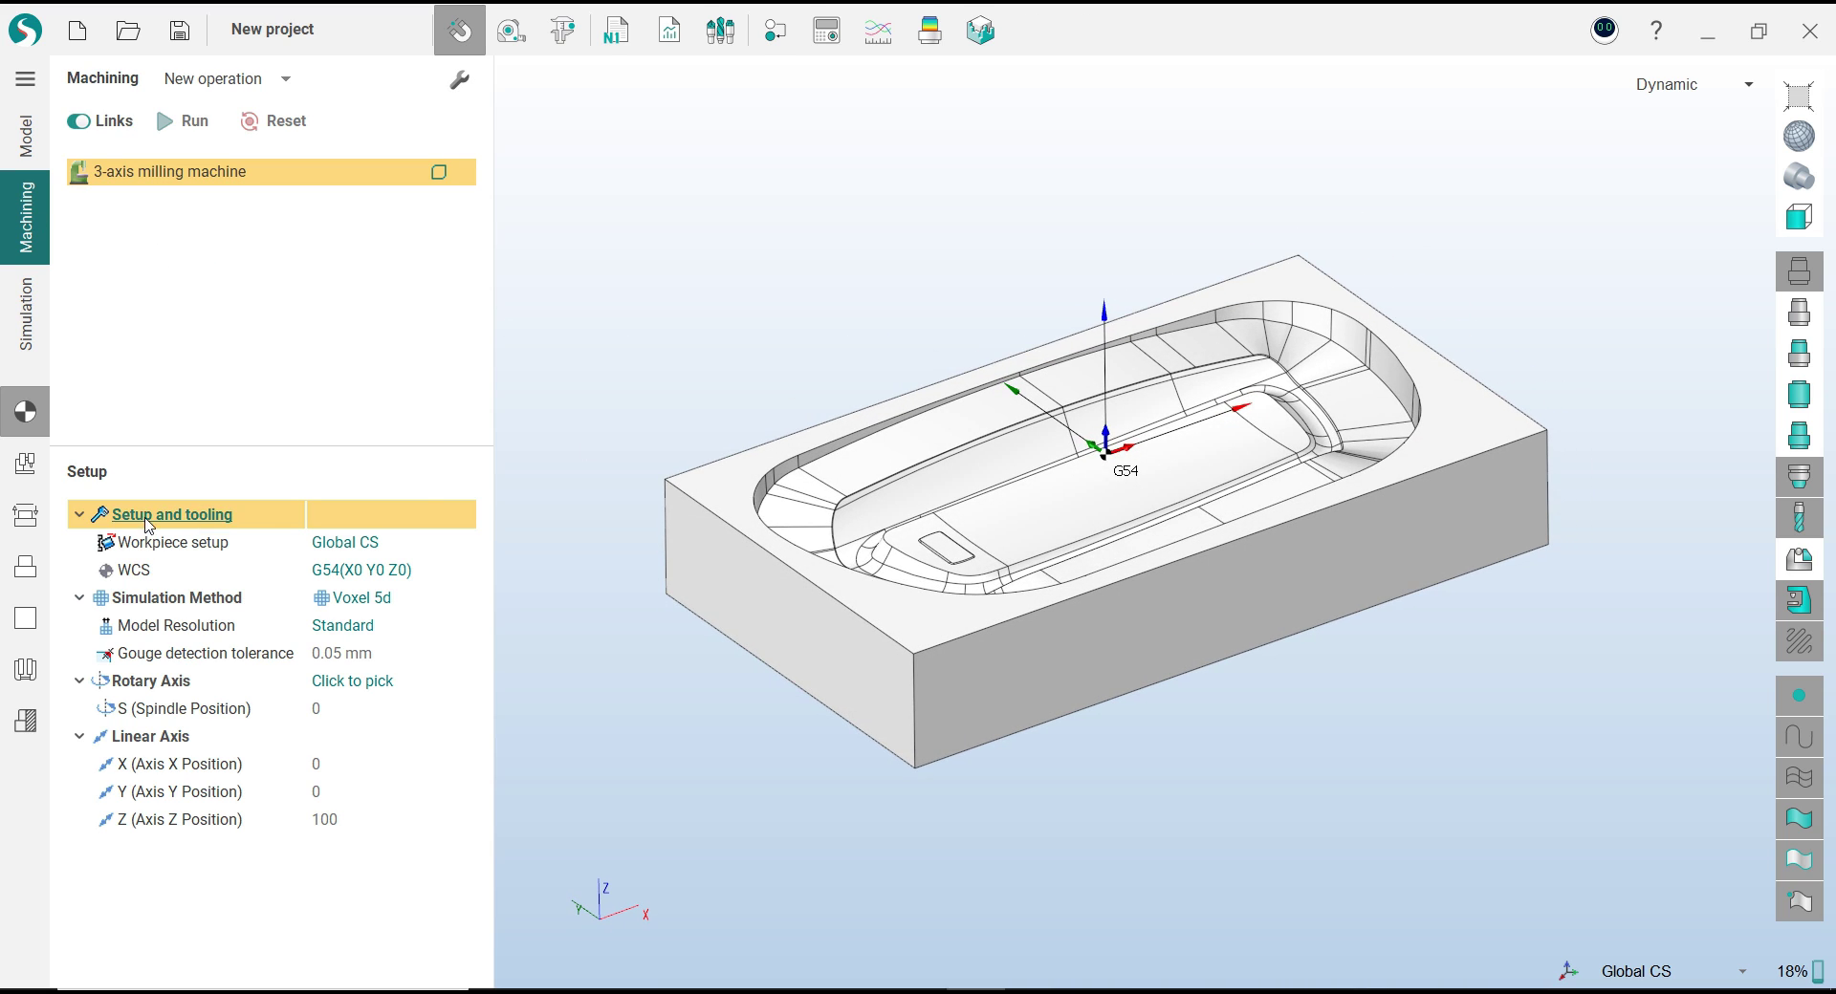
pyautogui.click(35, 525)
pyautogui.click(354, 542)
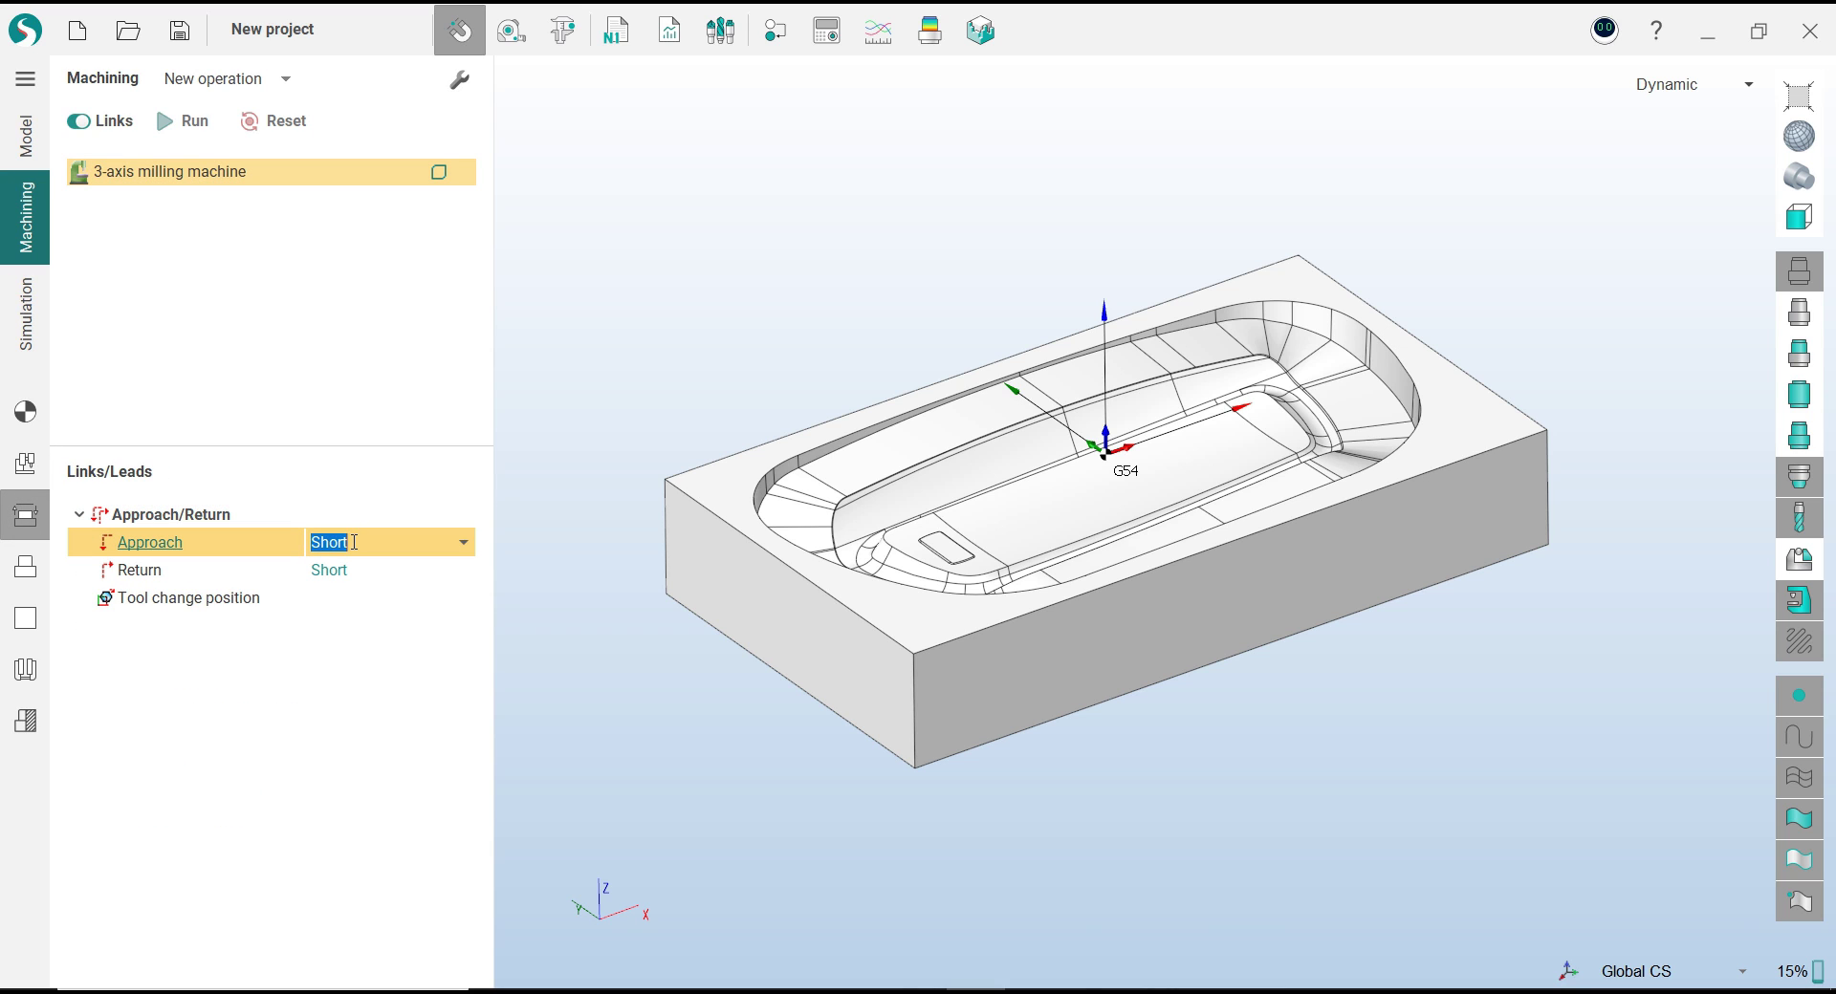
pyautogui.write('XY;Z')
pyautogui.click(355, 570)
pyautogui.write('Z')
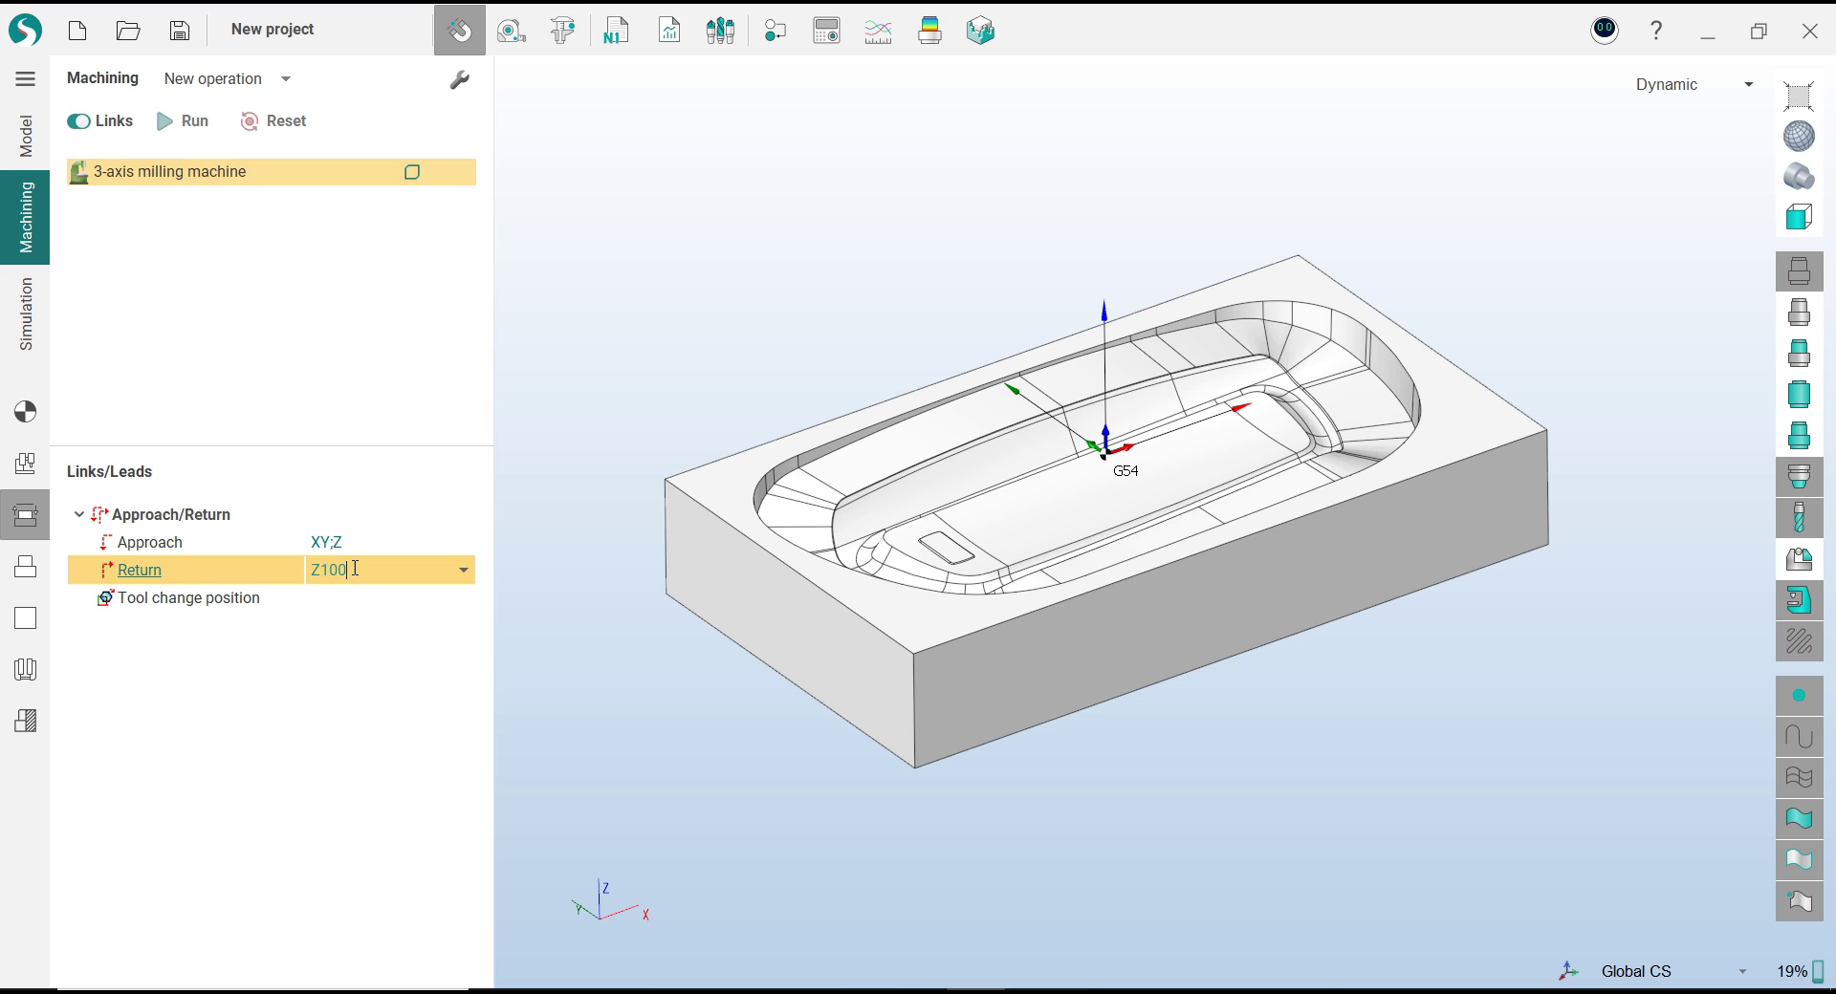
pyautogui.click(25, 566)
pyautogui.click(24, 619)
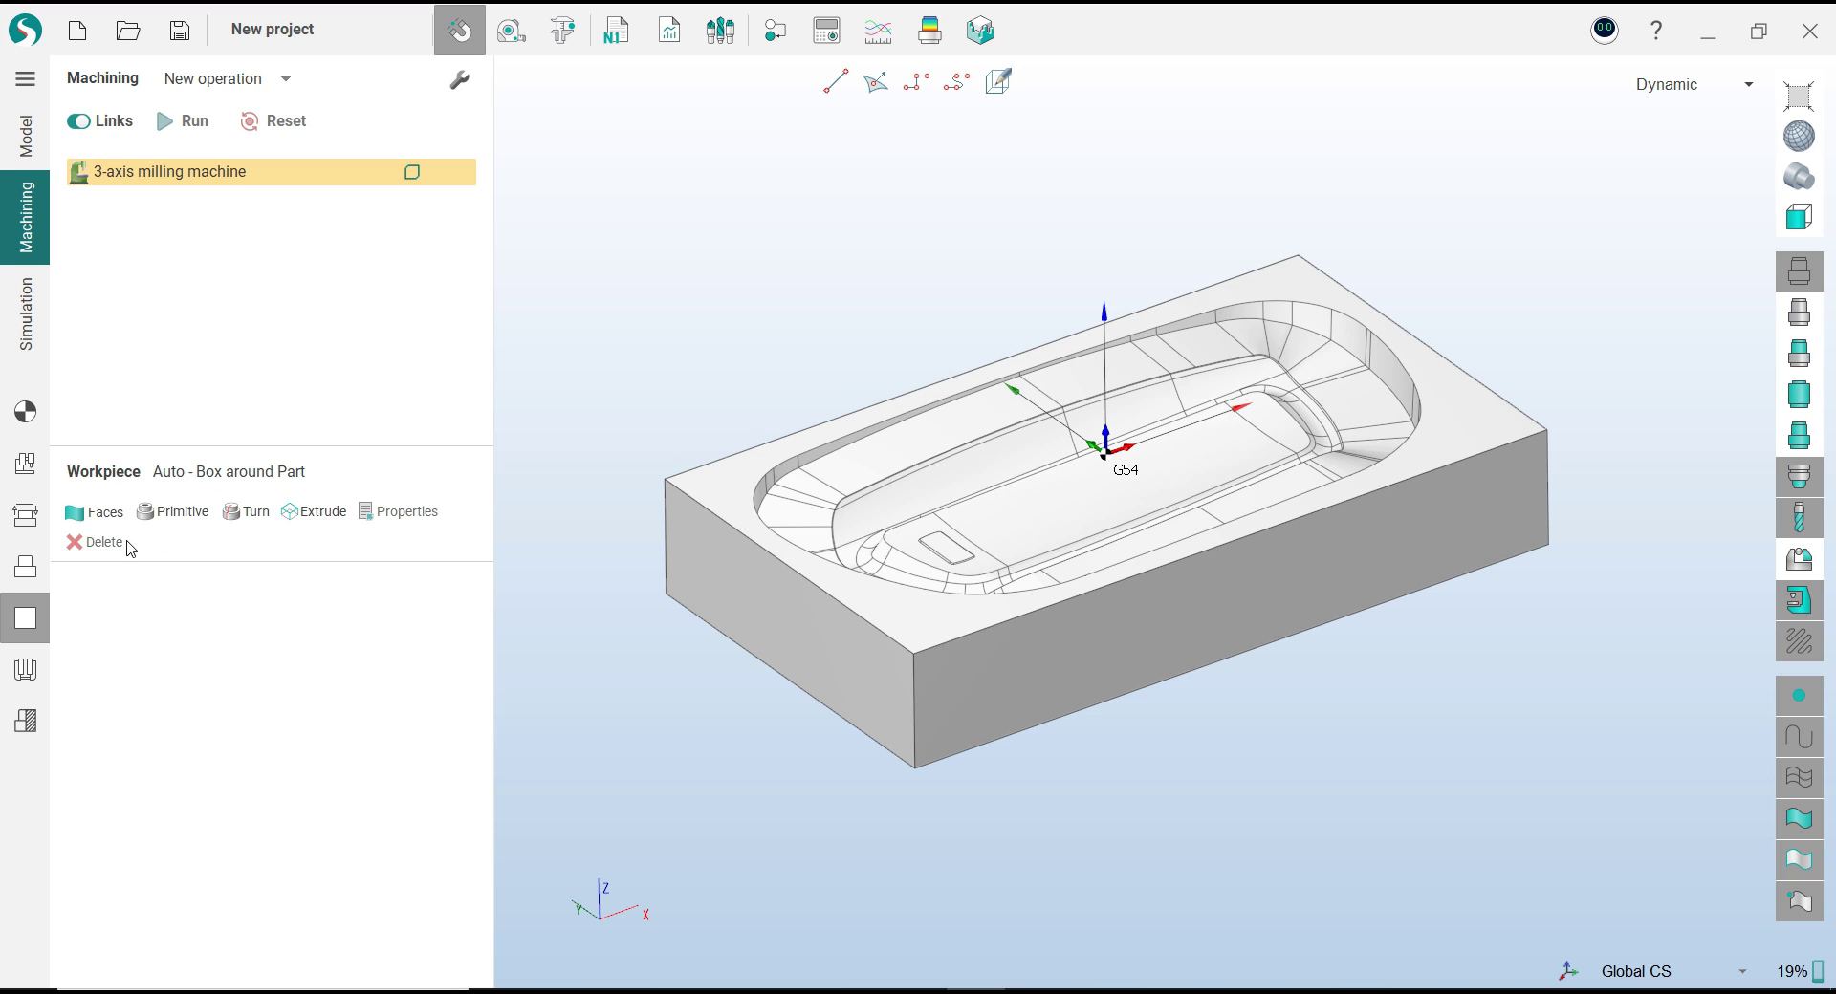
pyautogui.click(25, 411)
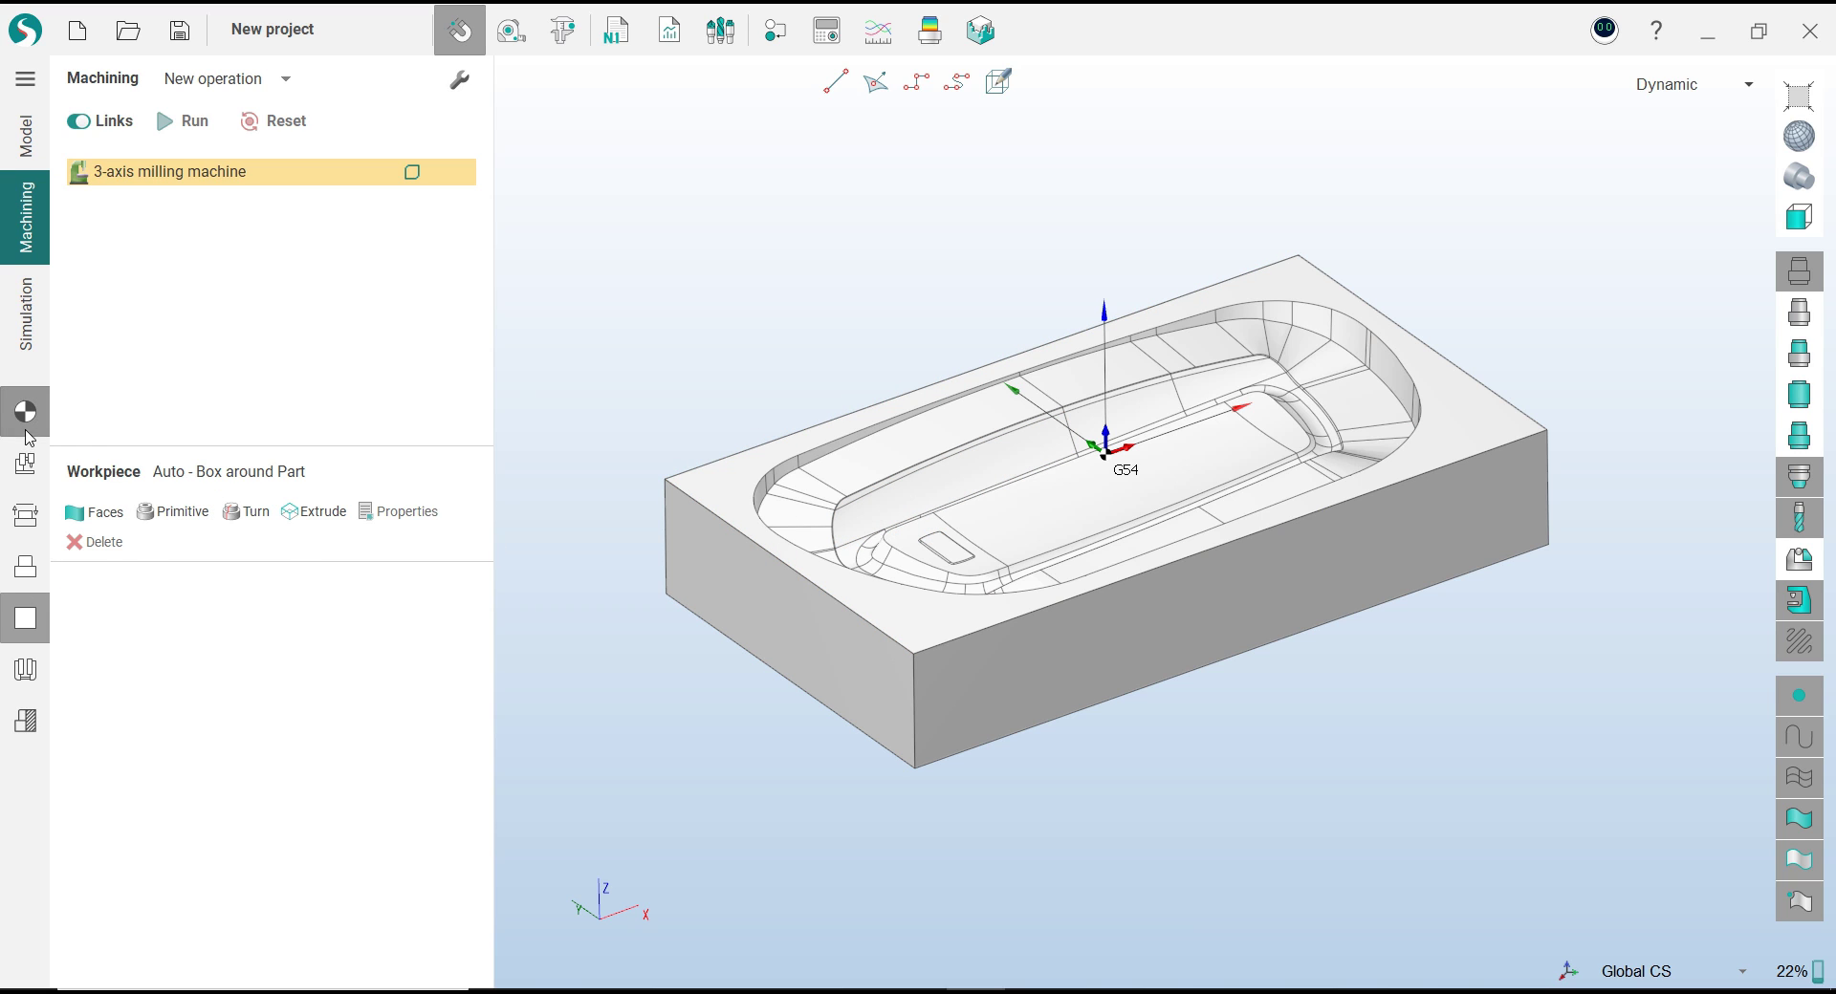
# Select the Ø12 R1 mm Torus mill in the 3D Tools_SoftOne library
pyautogui.click(284, 79)
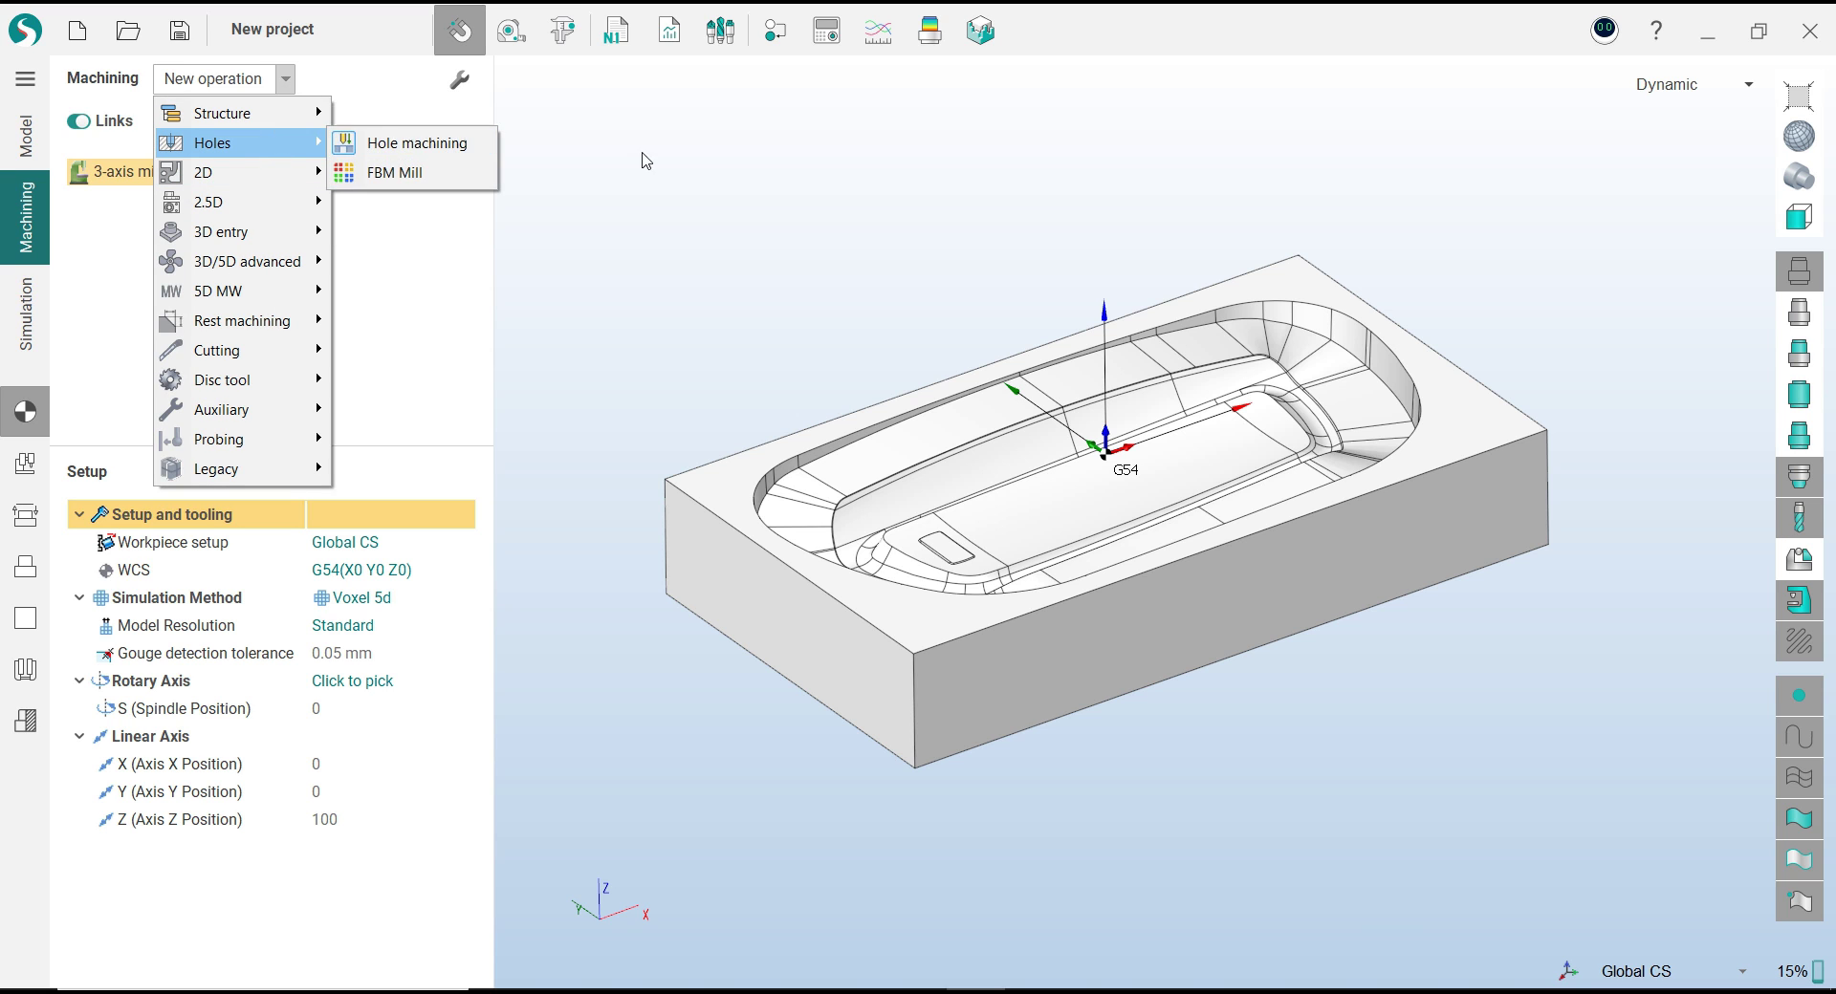
pyautogui.click(749, 168)
pyautogui.click(720, 31)
pyautogui.click(732, 67)
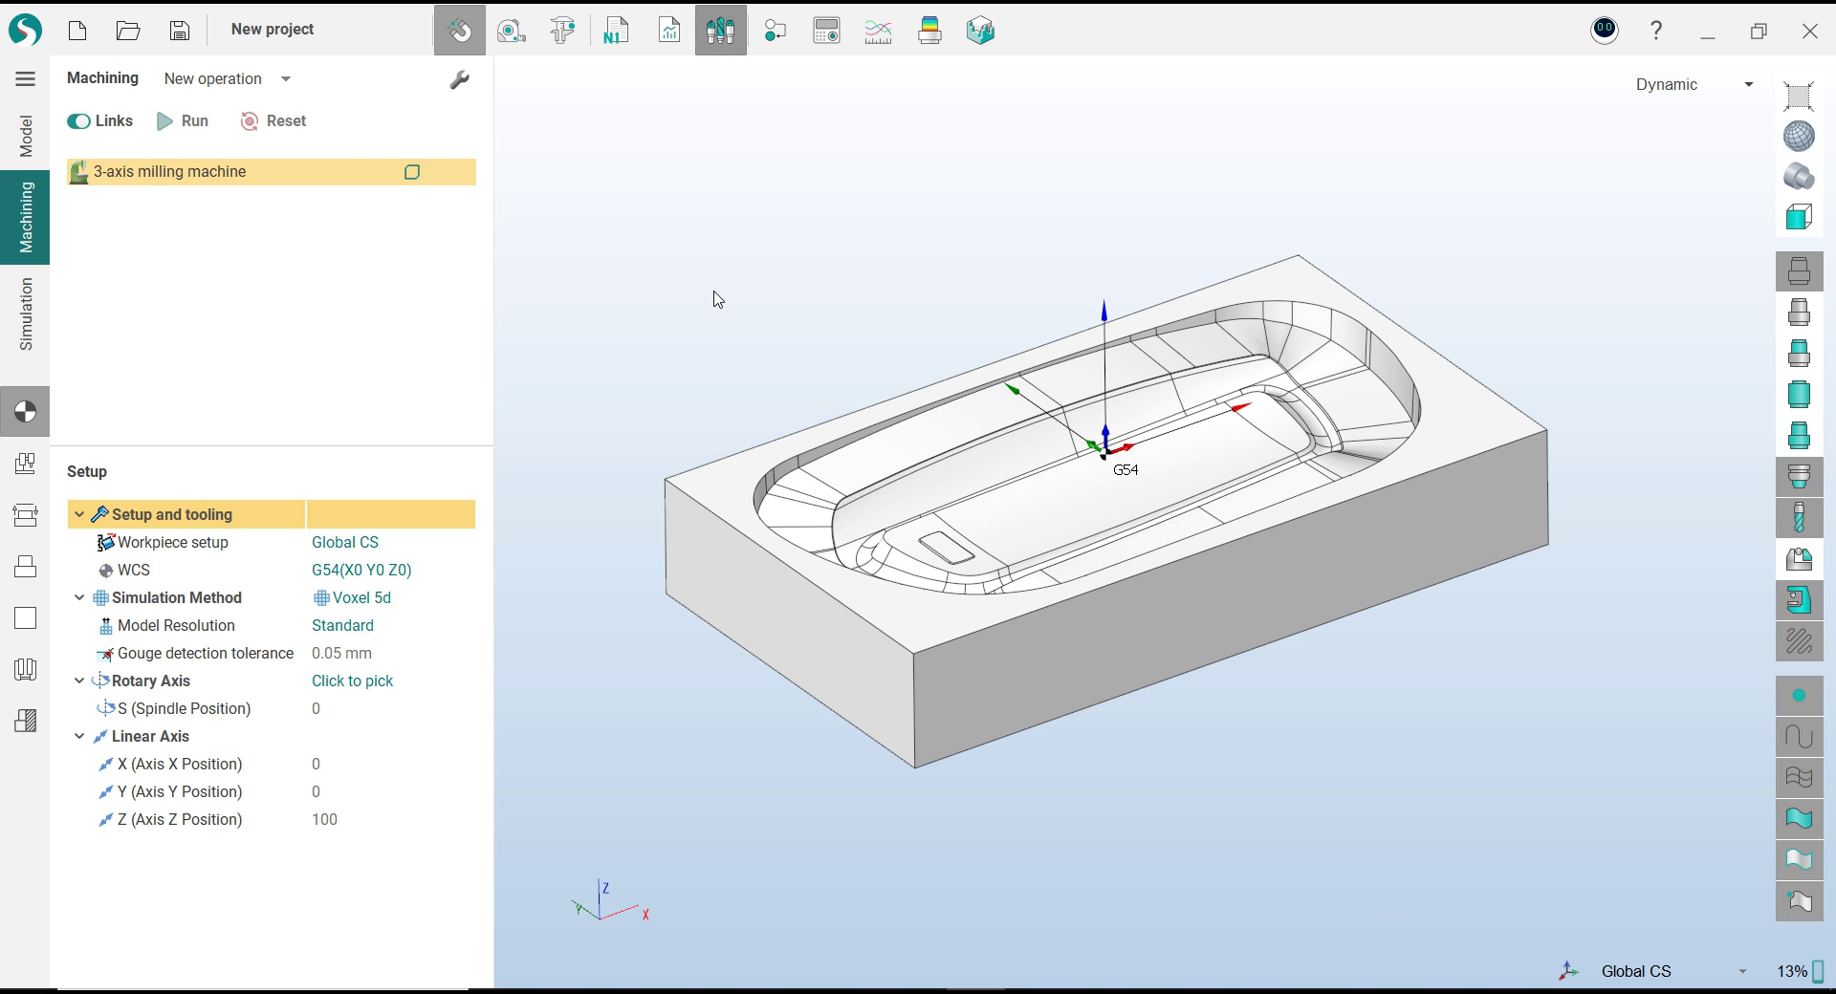
pyautogui.click(453, 273)
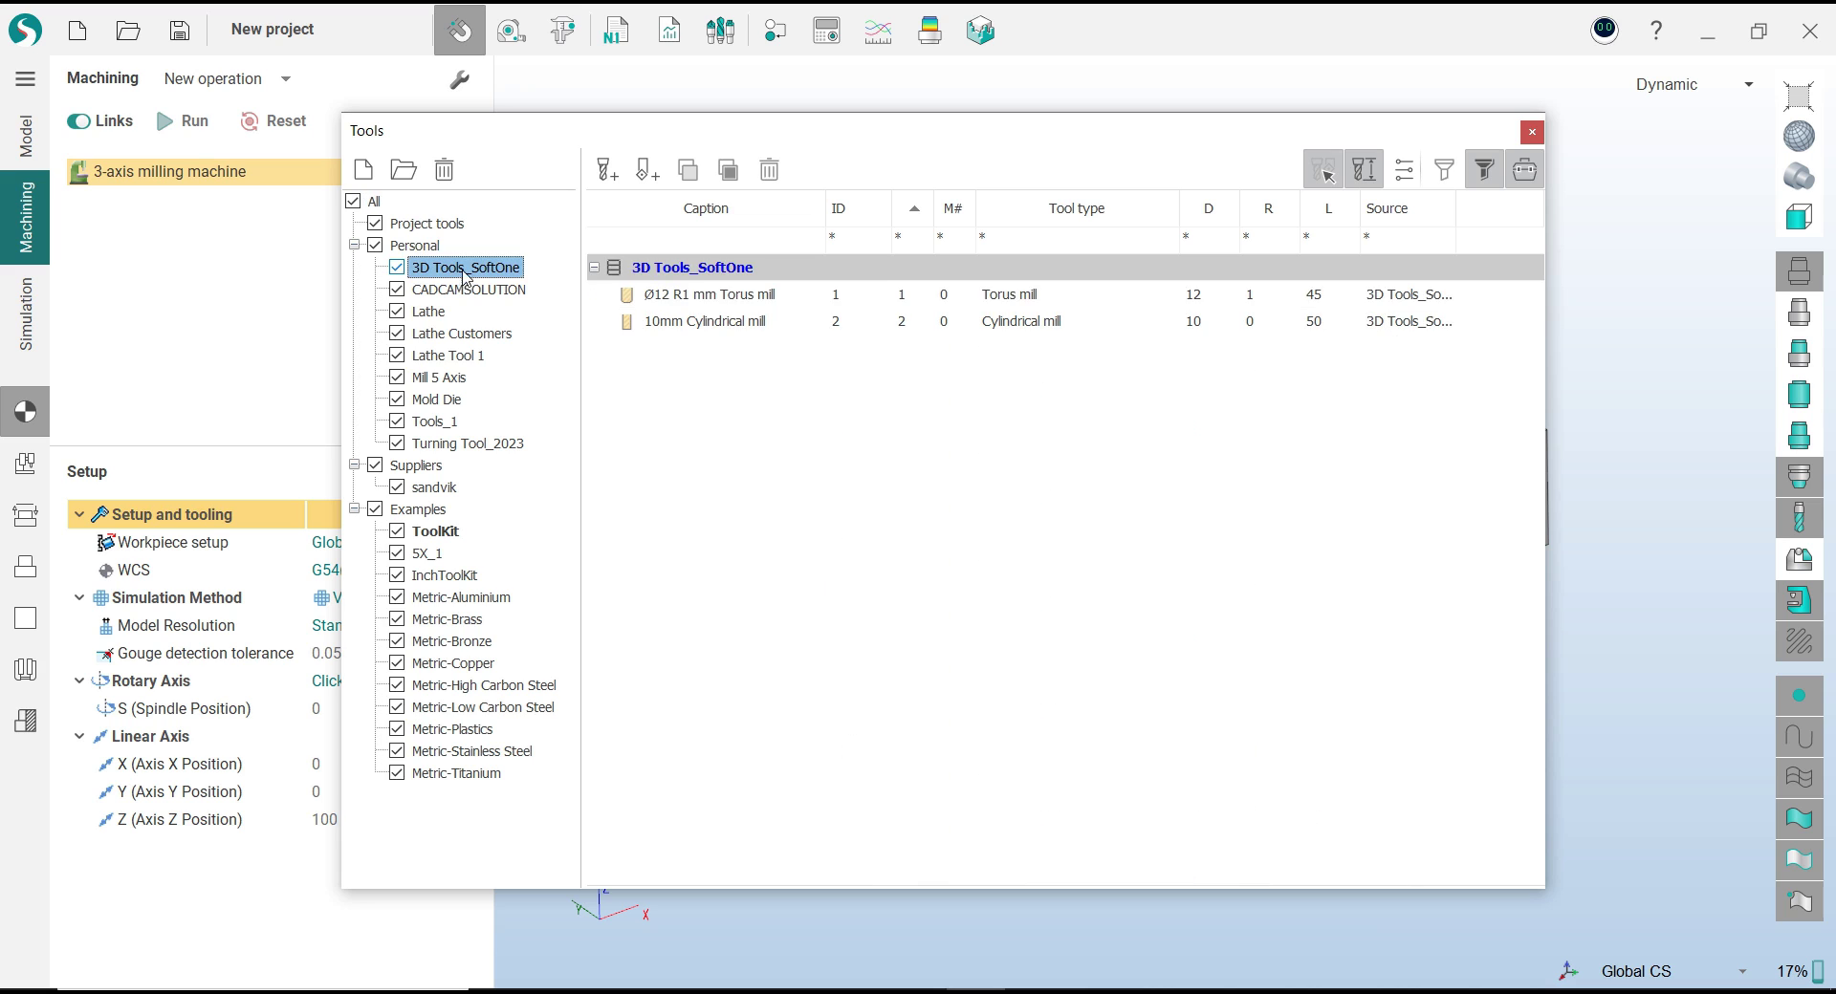
pyautogui.click(673, 301)
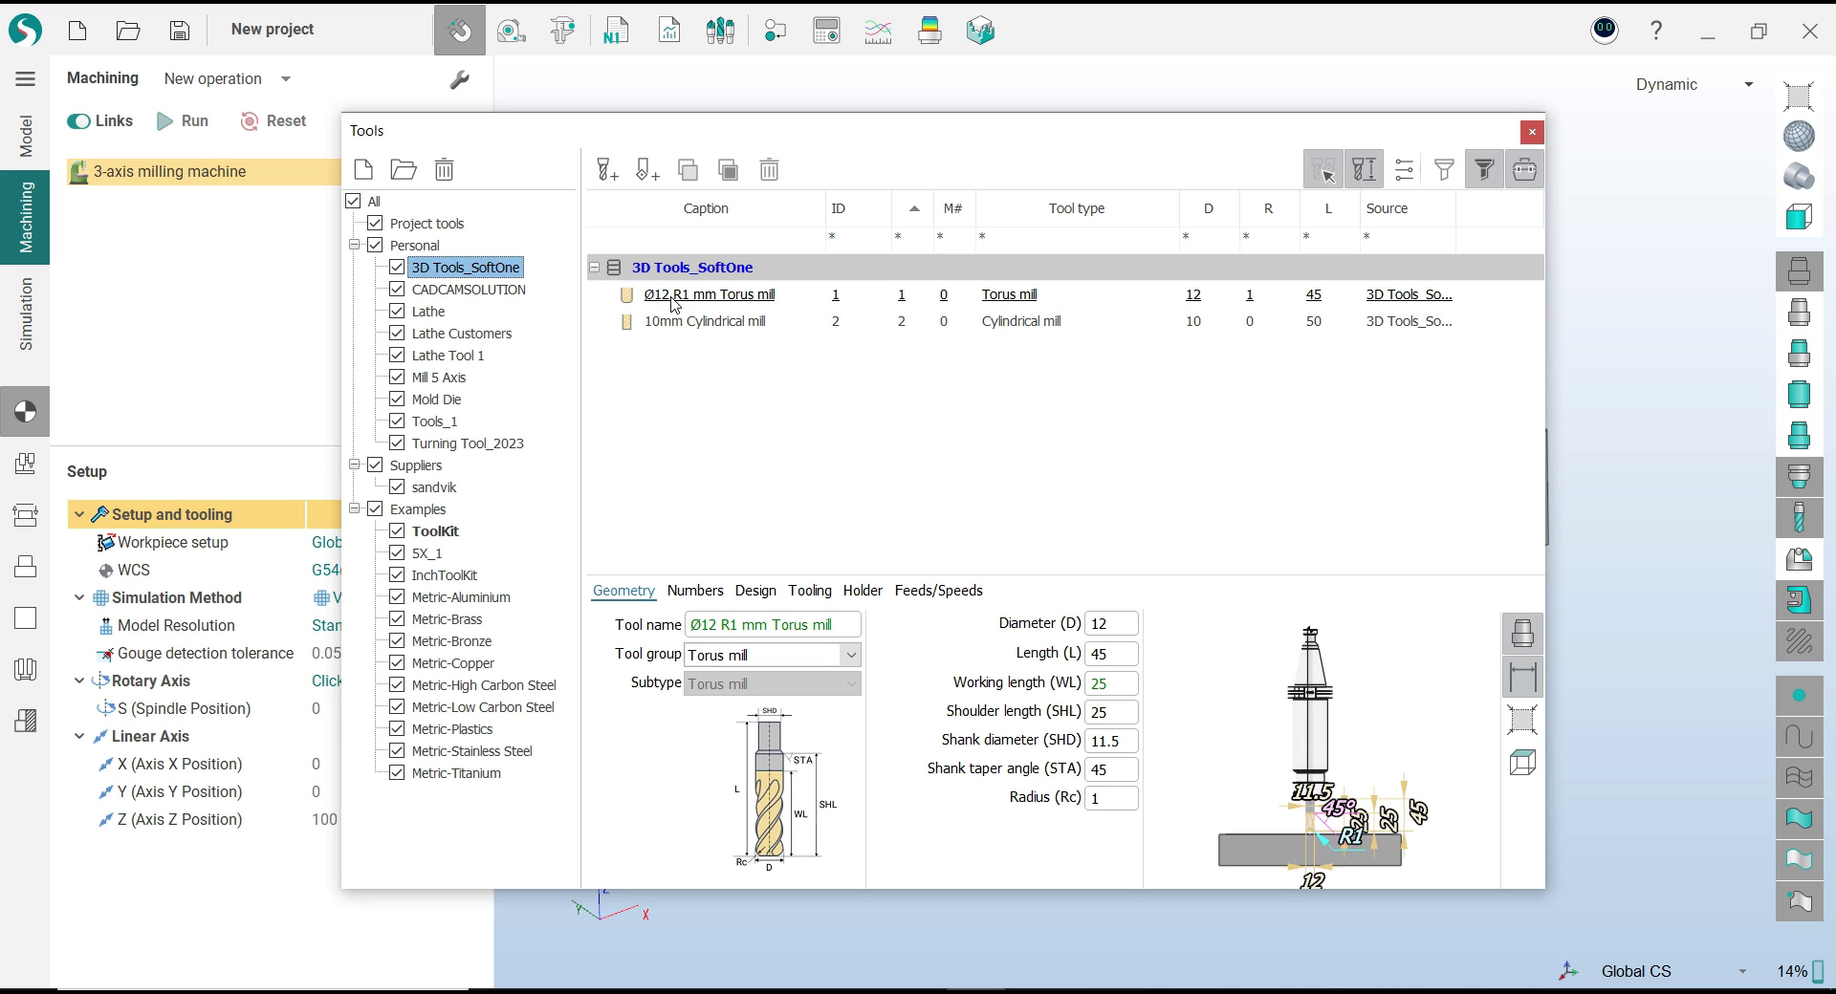
pyautogui.click(673, 303)
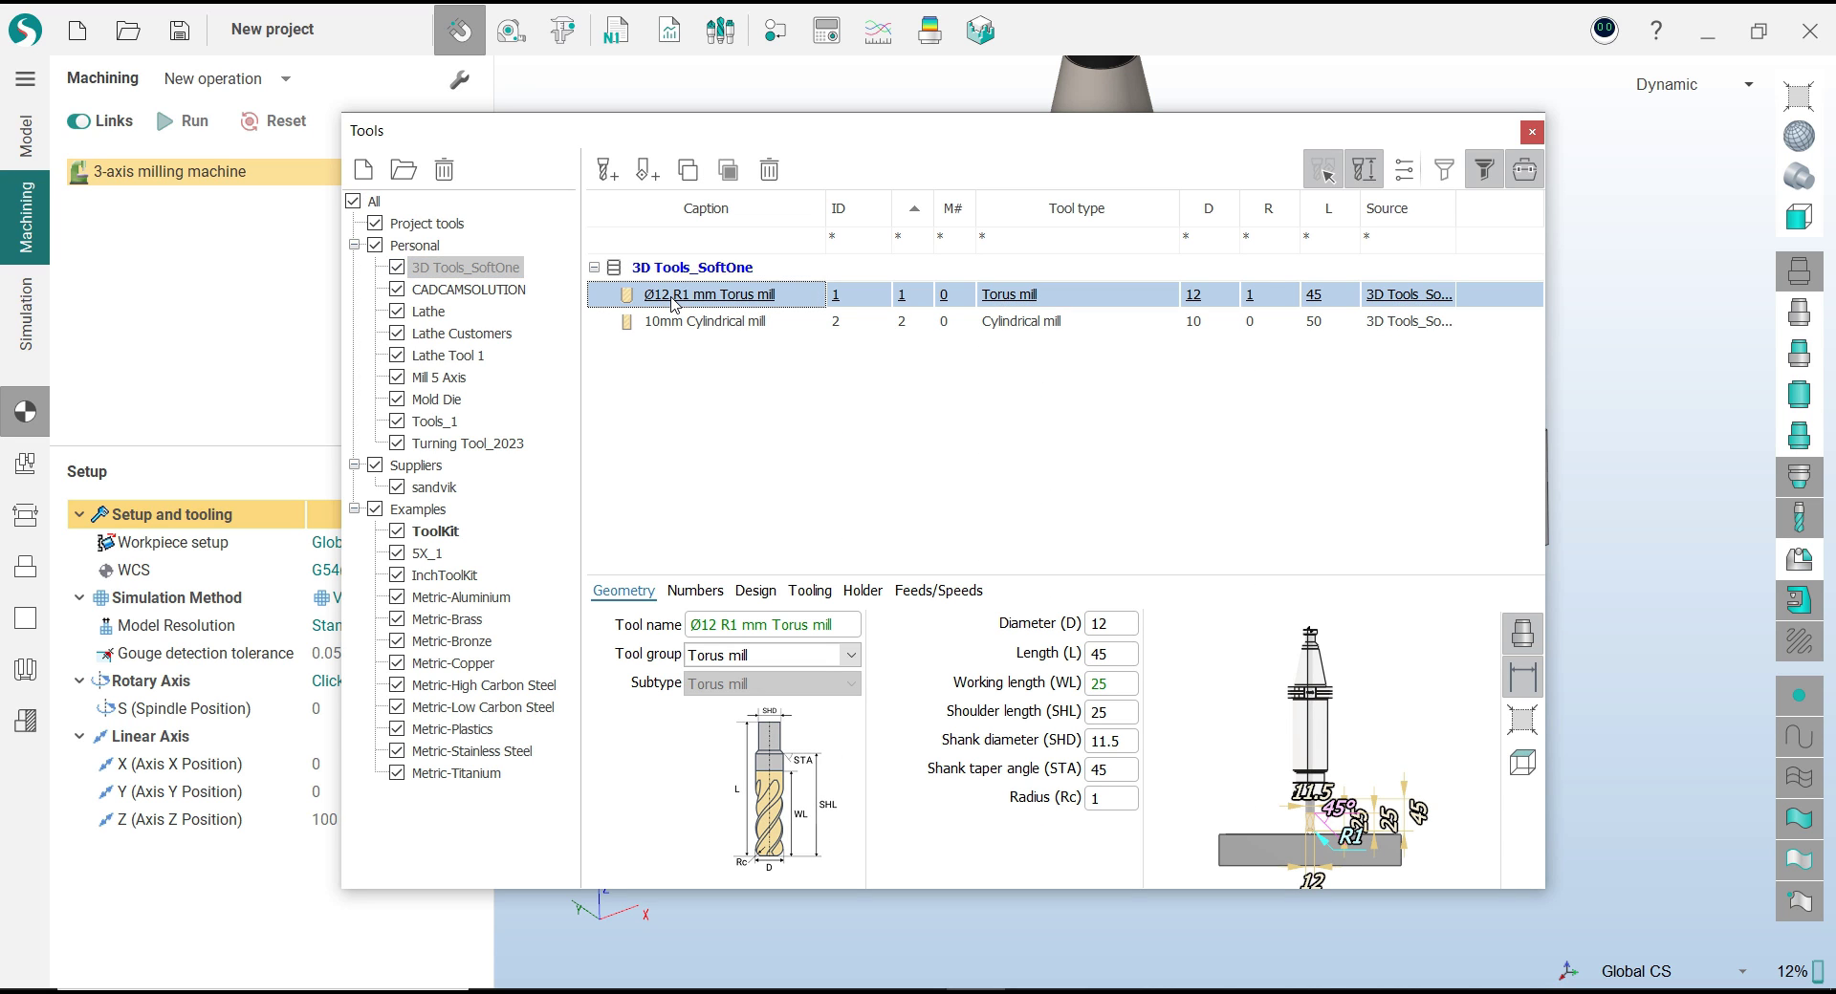
pyautogui.moveTo(991, 164); pyautogui.dragTo(1309, 160)
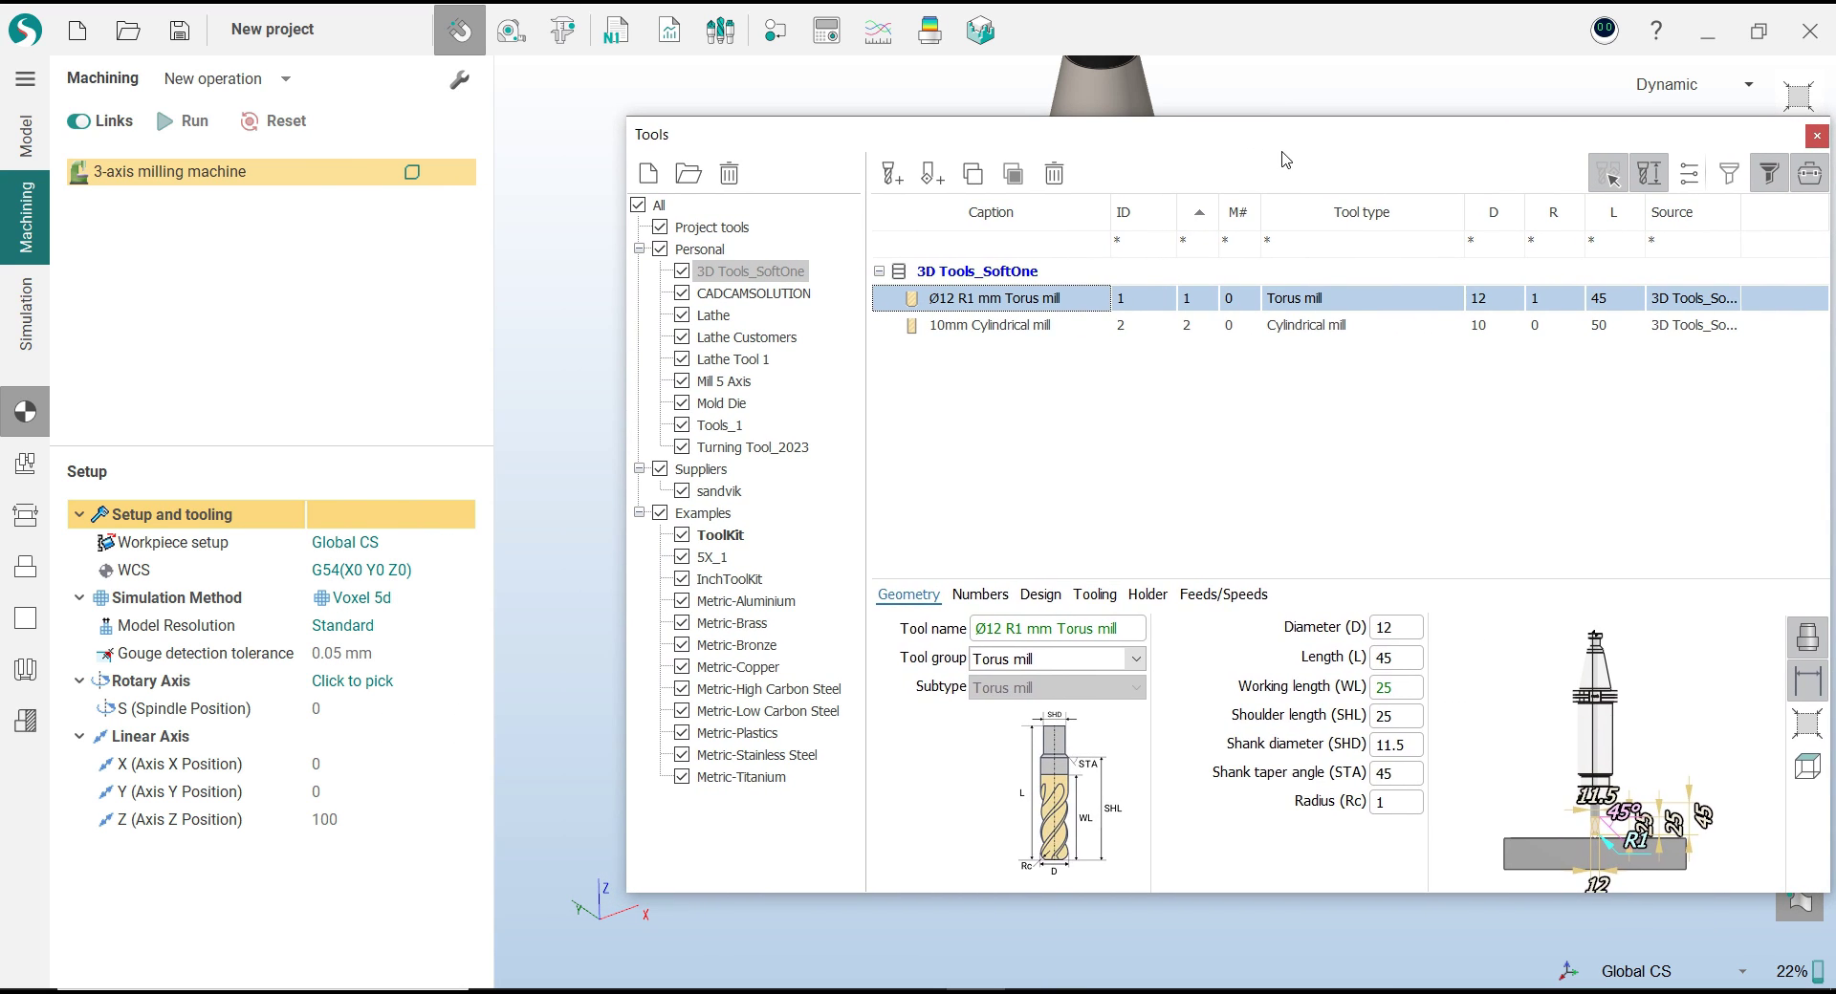
# Fit the Rego-Fix ISO 40 ER 32 70MM holder to the torus mill and close the library
pyautogui.click(1146, 595)
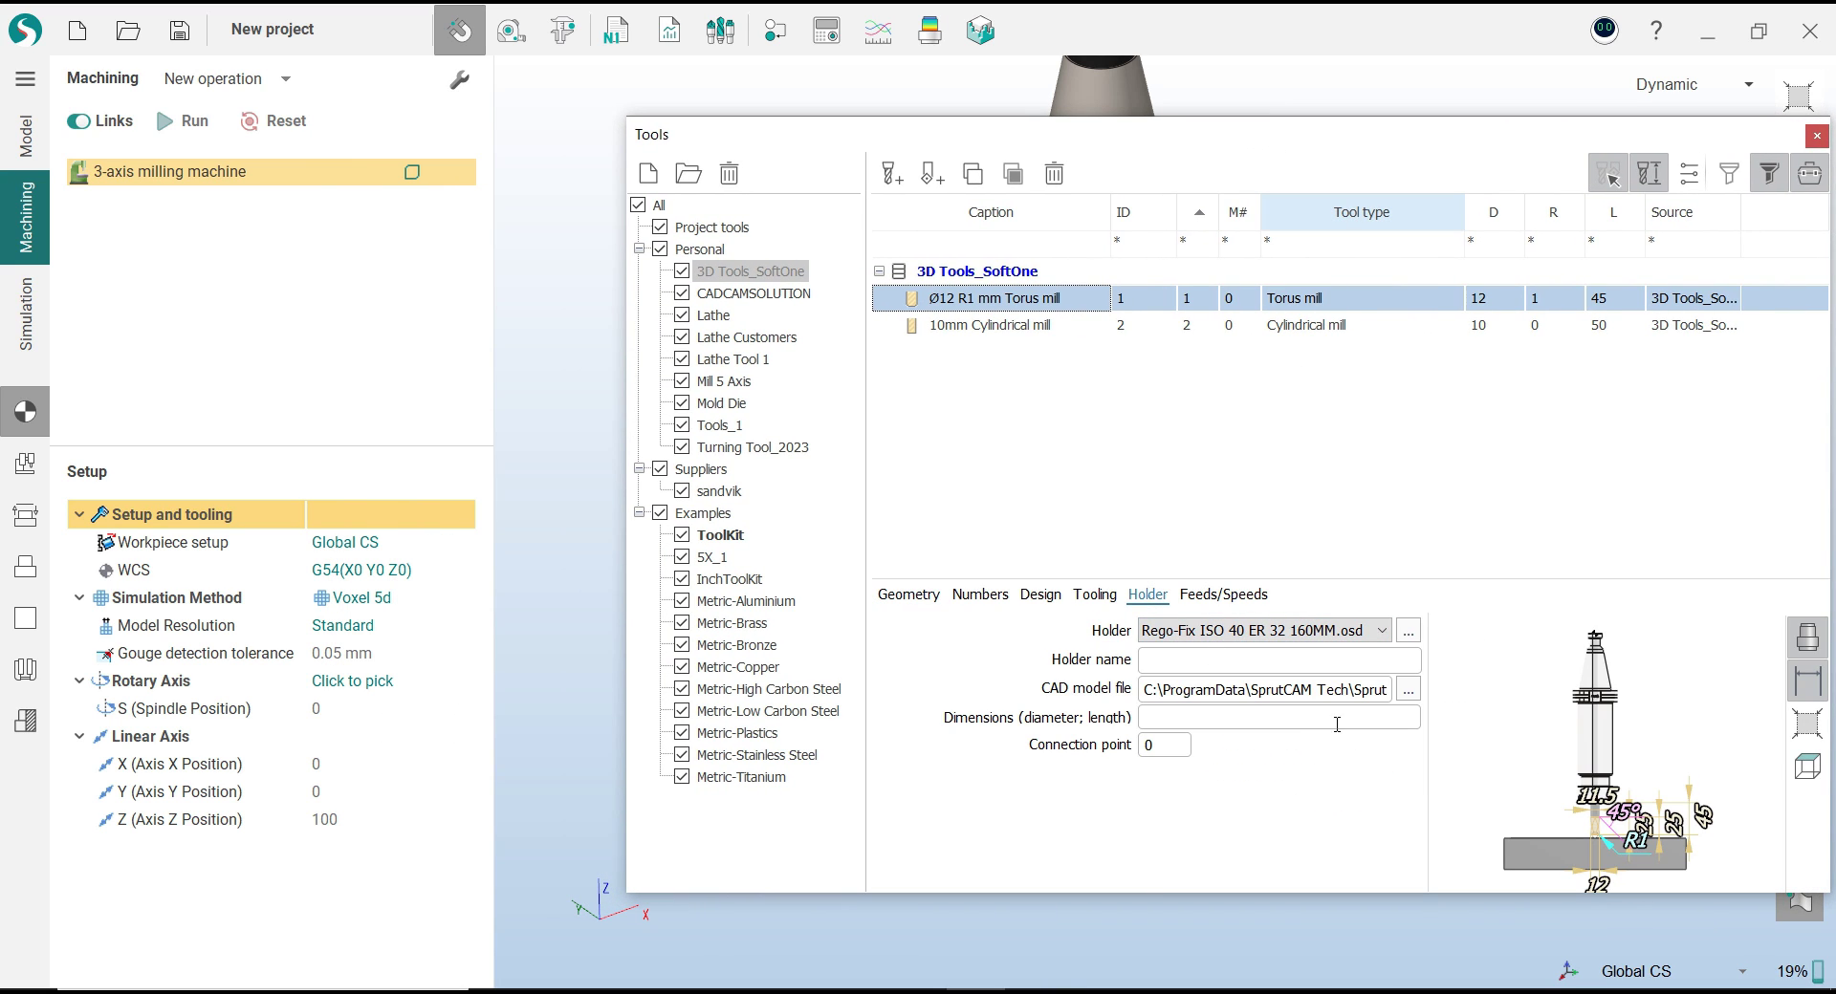
pyautogui.click(1409, 690)
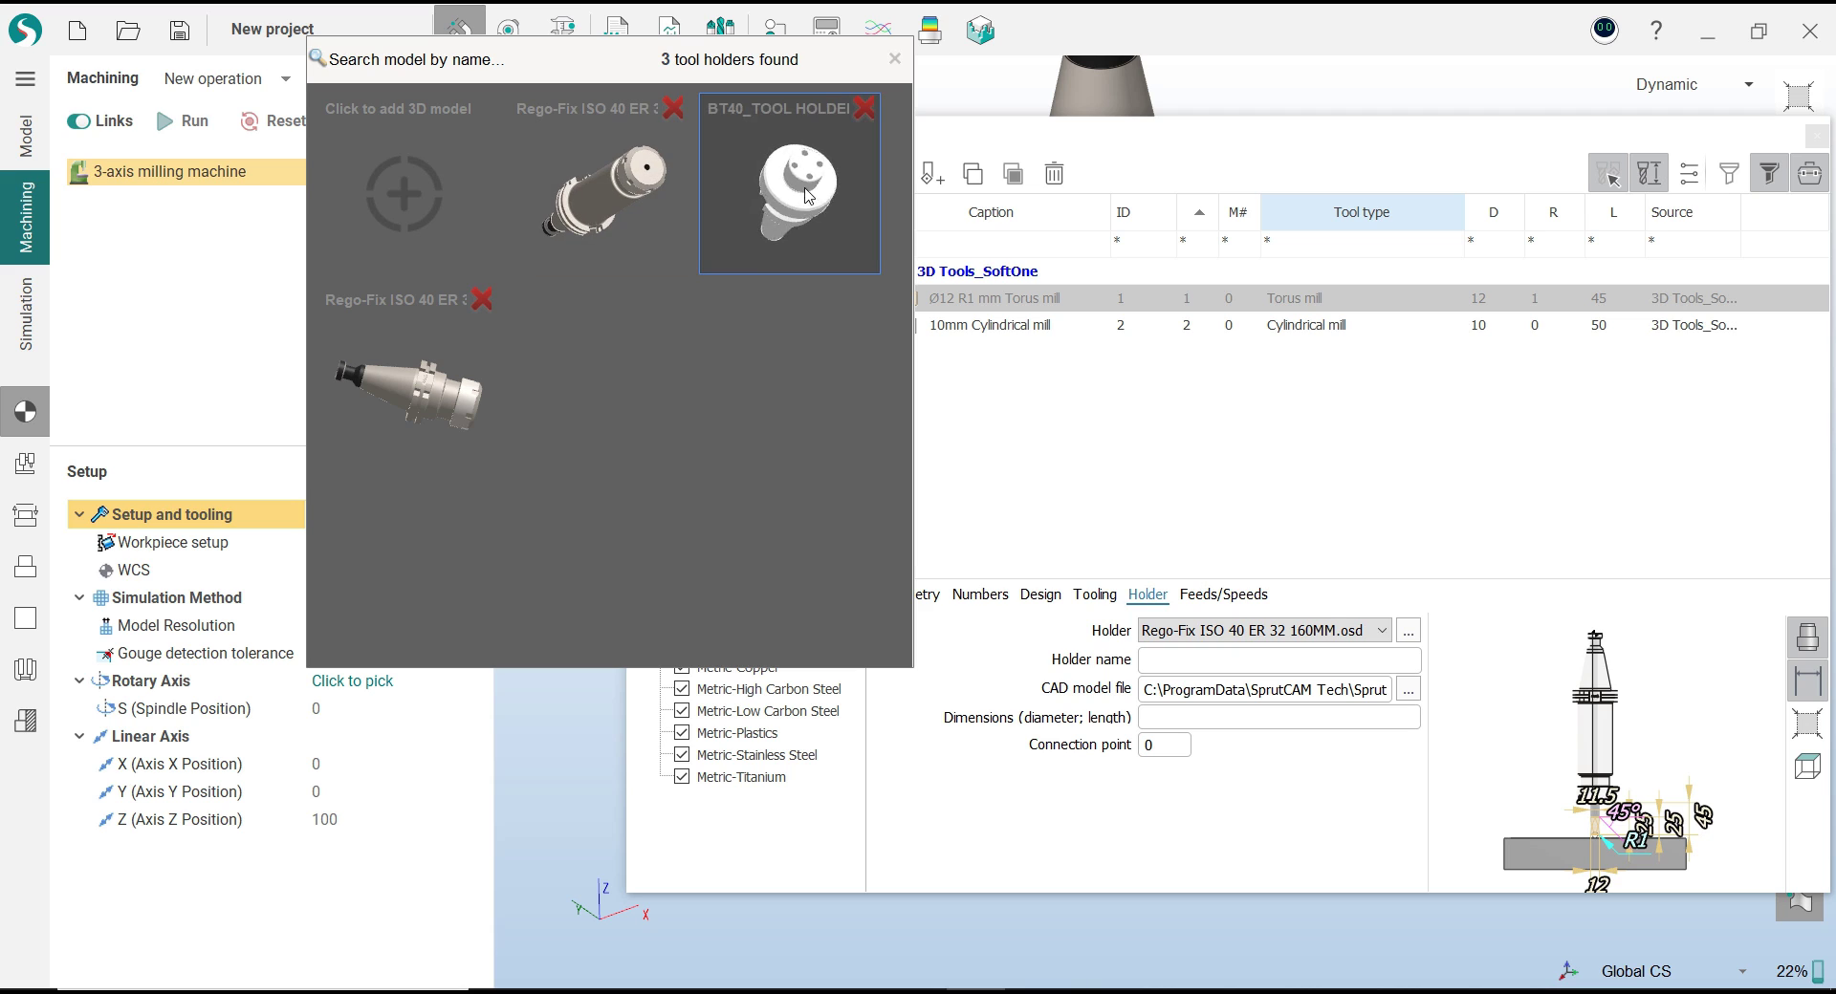
pyautogui.click(425, 399)
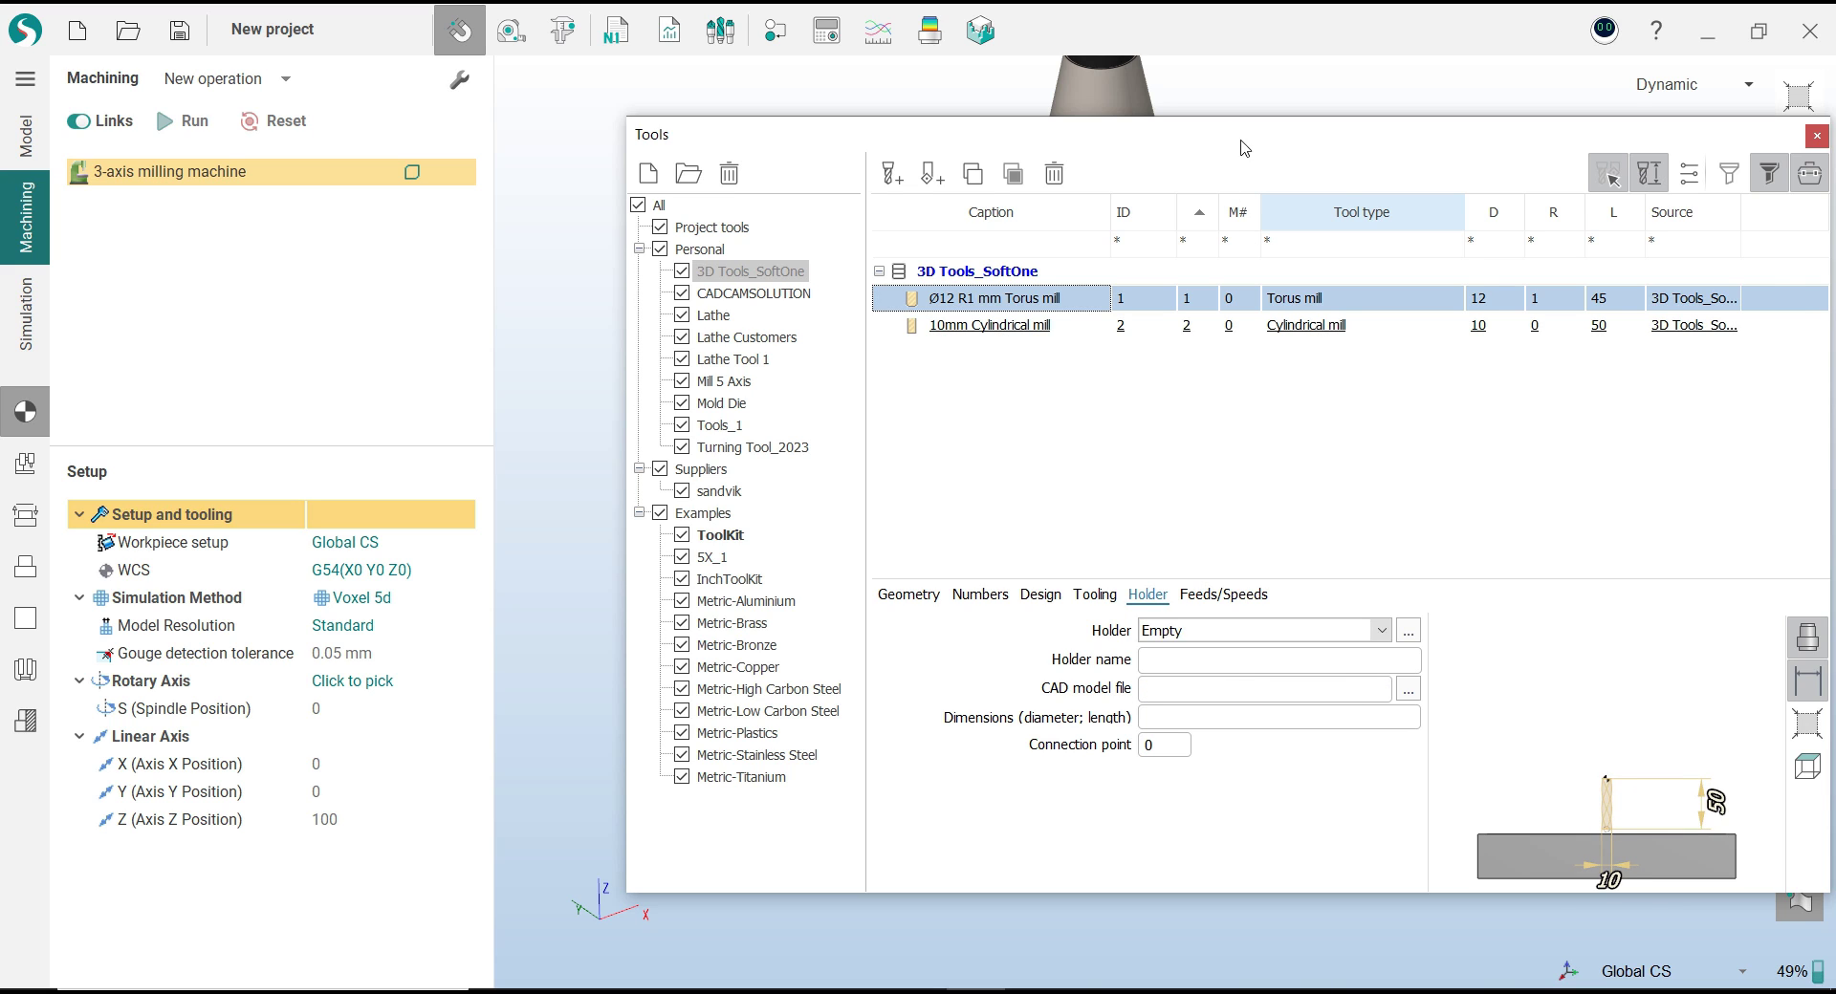
pyautogui.moveTo(1241, 139); pyautogui.dragTo(1137, 115)
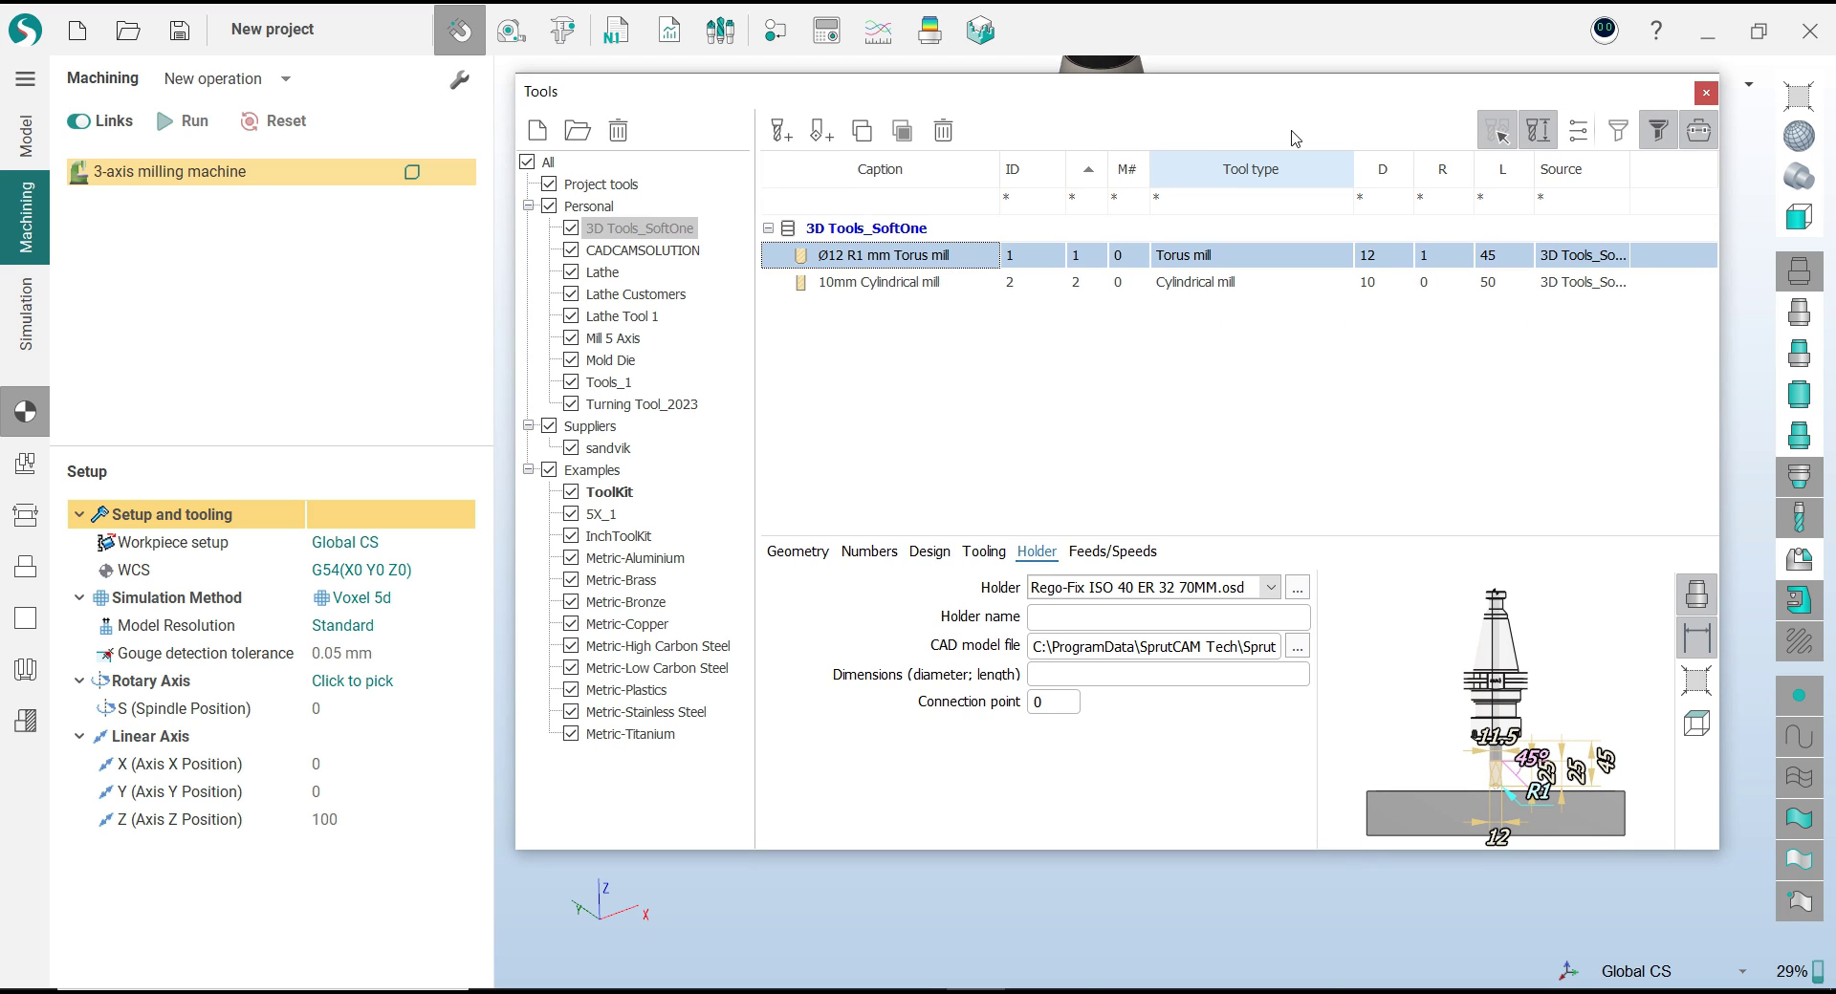
pyautogui.click(1705, 95)
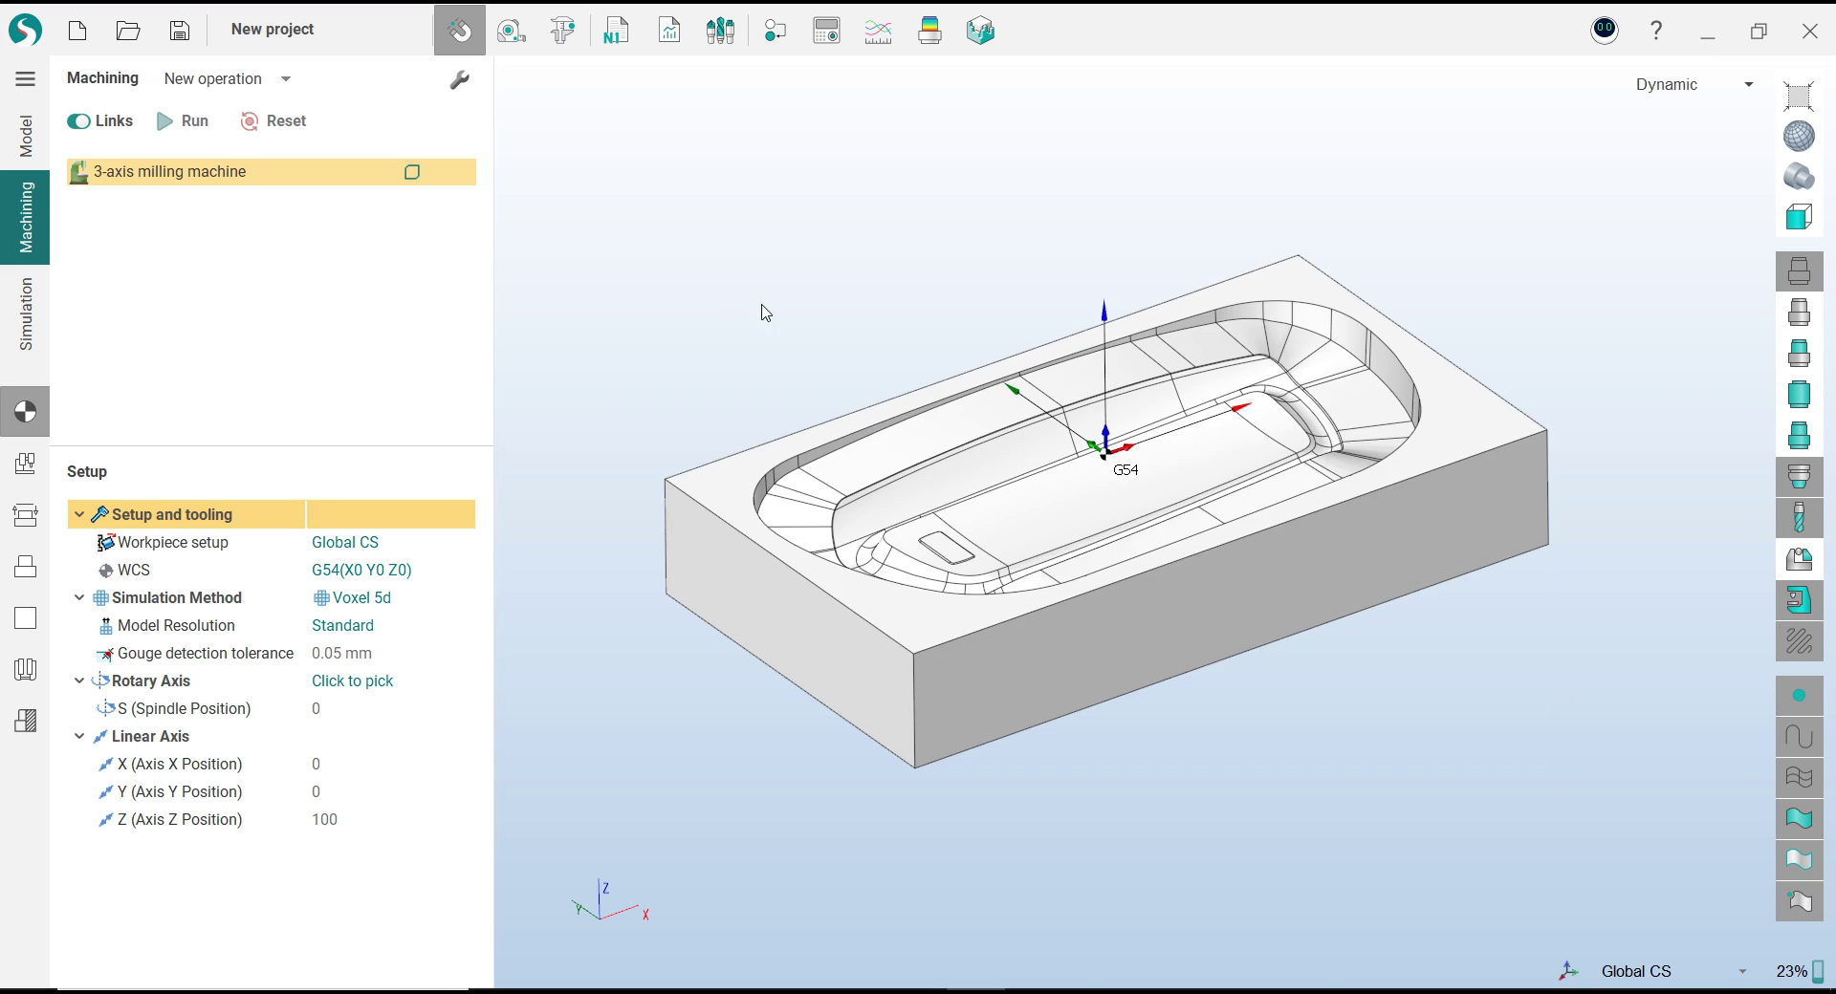
# Add a Roughing waterline operation using the Ø12 R1 mm Torus mill from 3D Tools_SoftOne
pyautogui.click(285, 80)
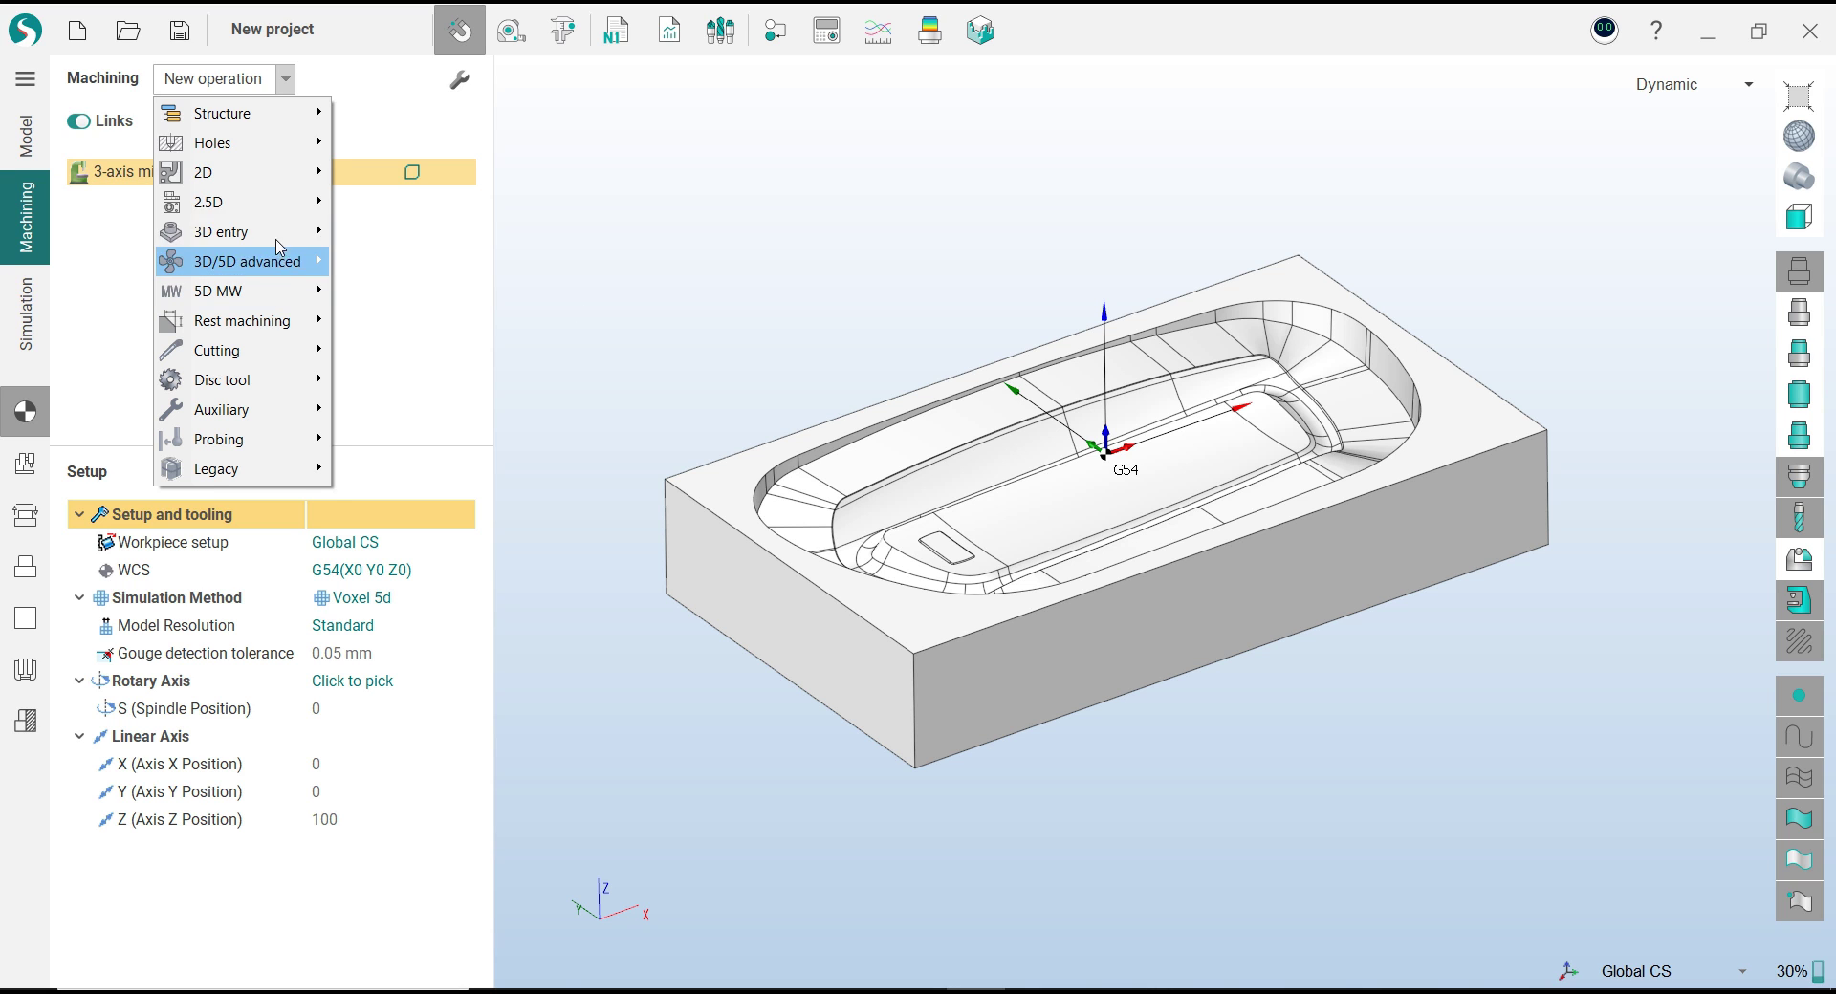
pyautogui.moveTo(221, 231)
pyautogui.click(402, 258)
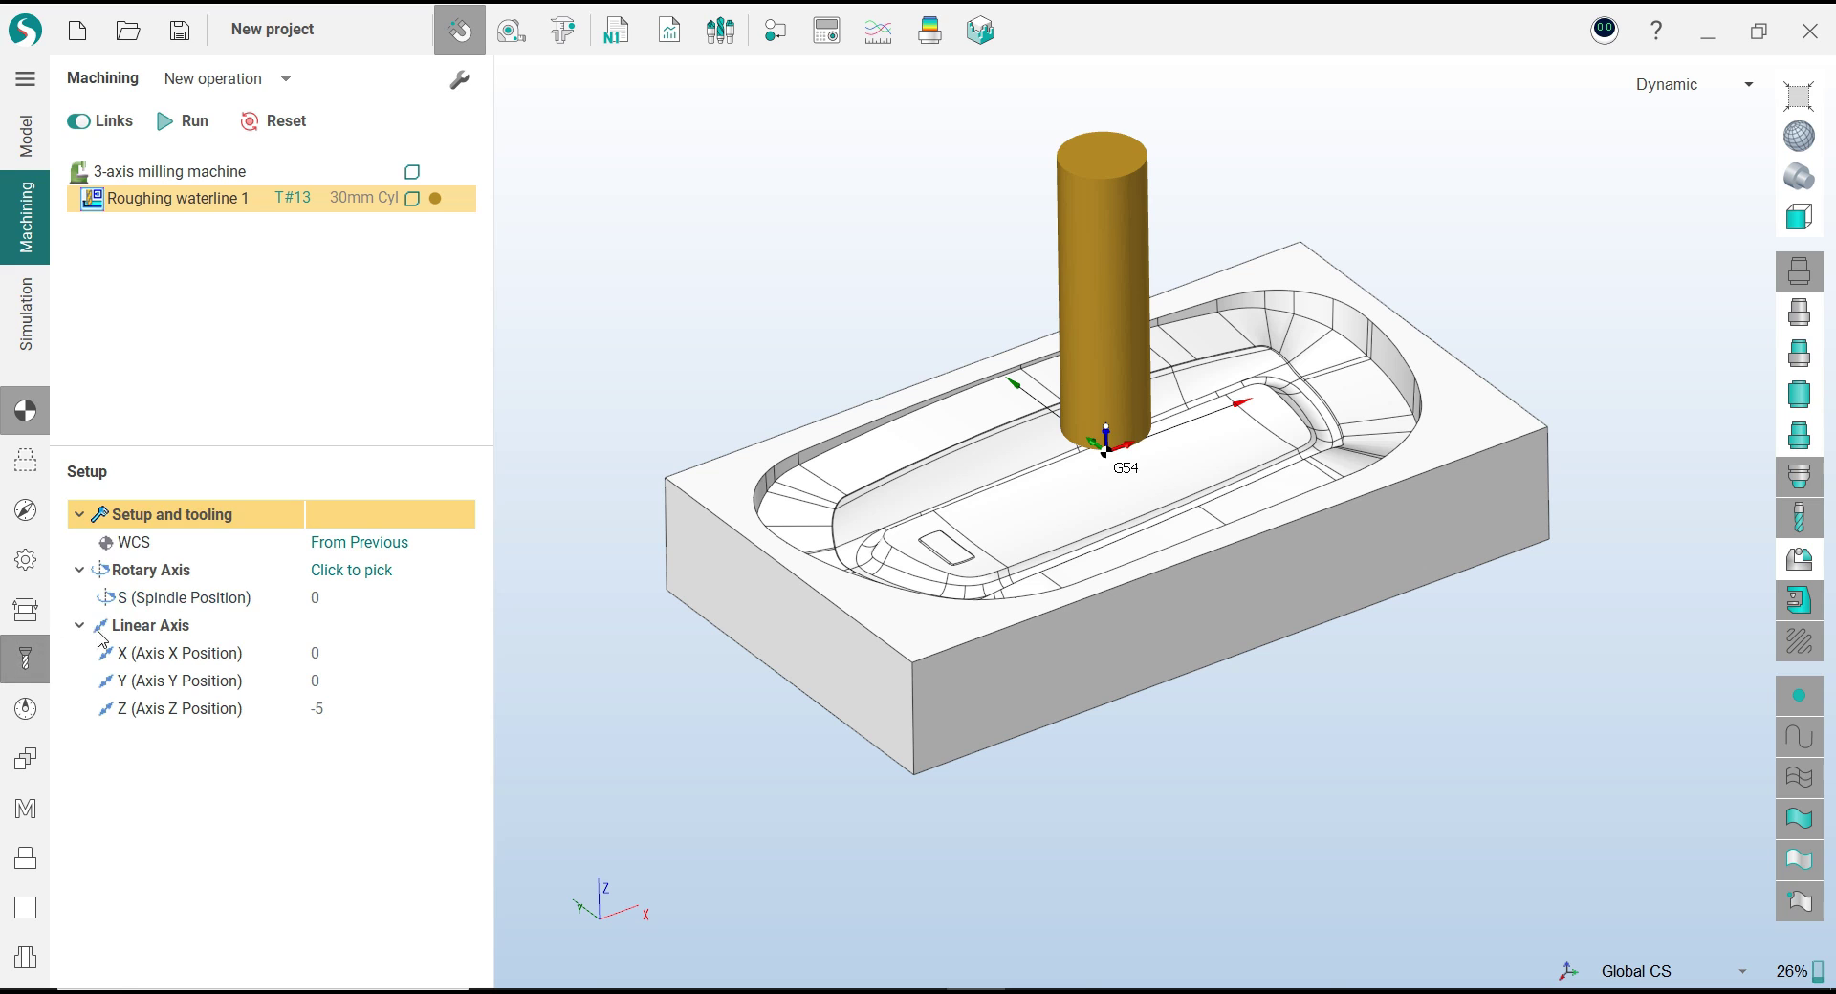
pyautogui.click(25, 659)
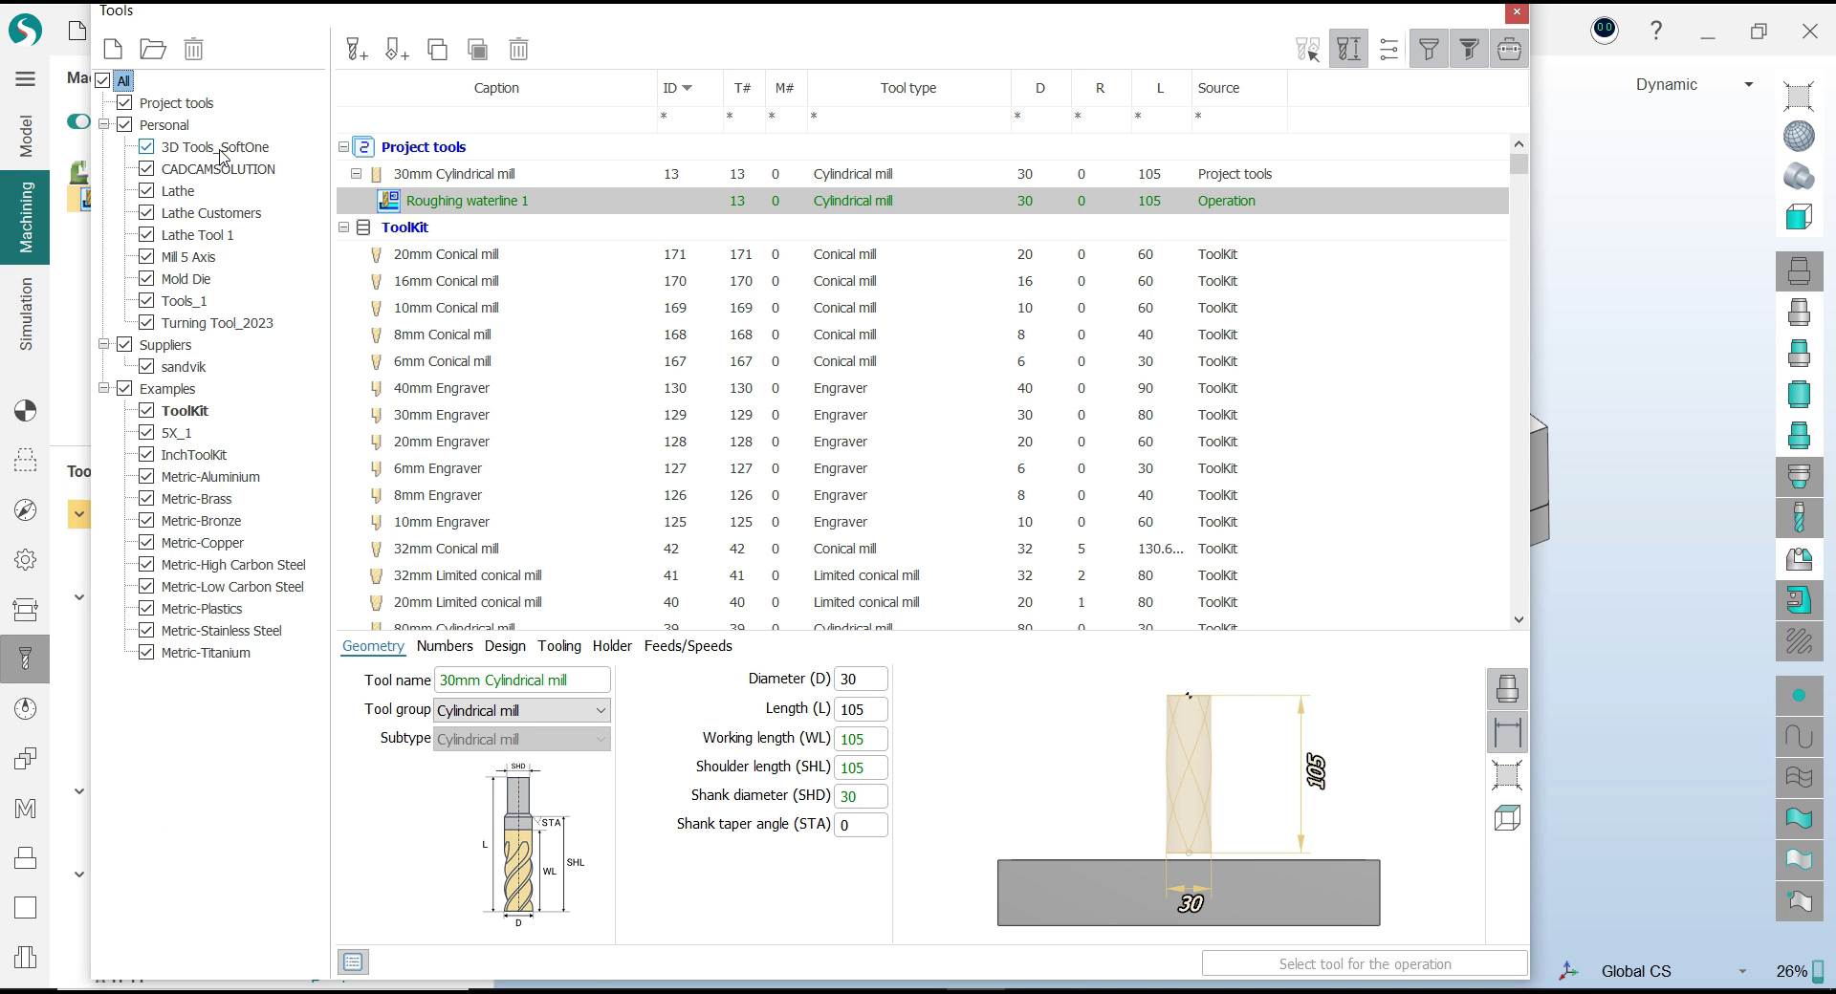
pyautogui.click(218, 148)
pyautogui.click(454, 174)
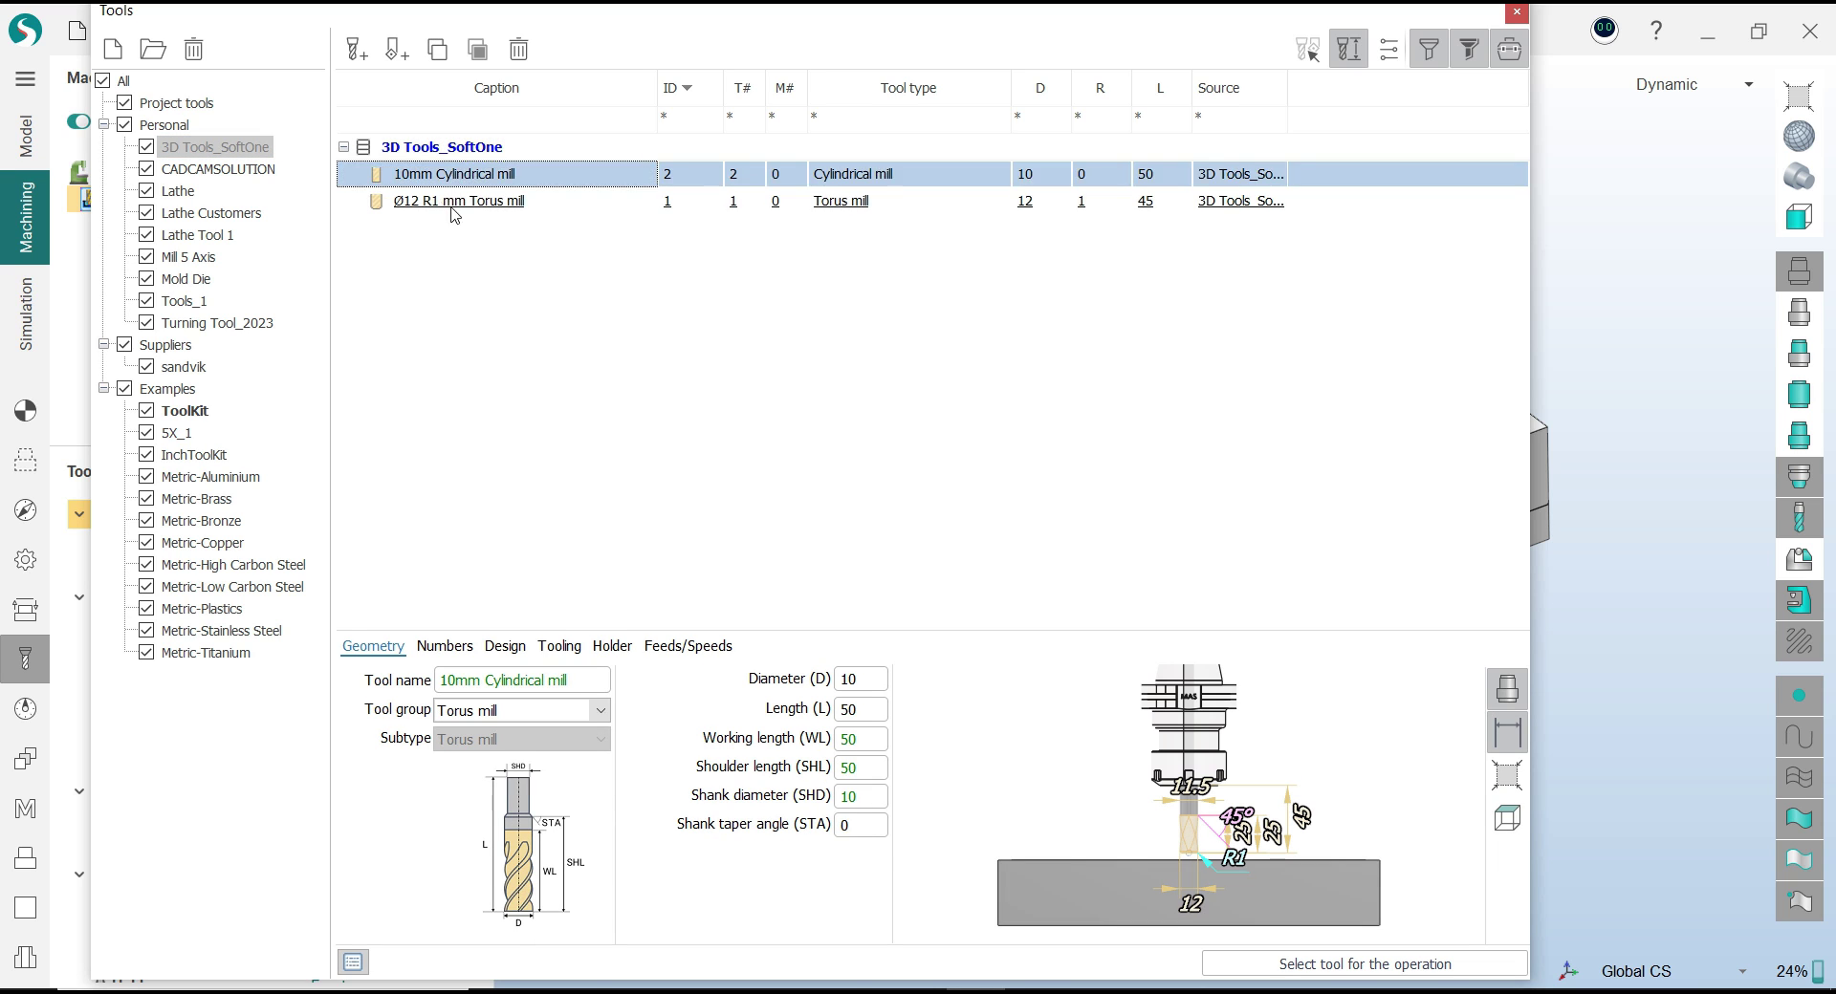
pyautogui.click(452, 207)
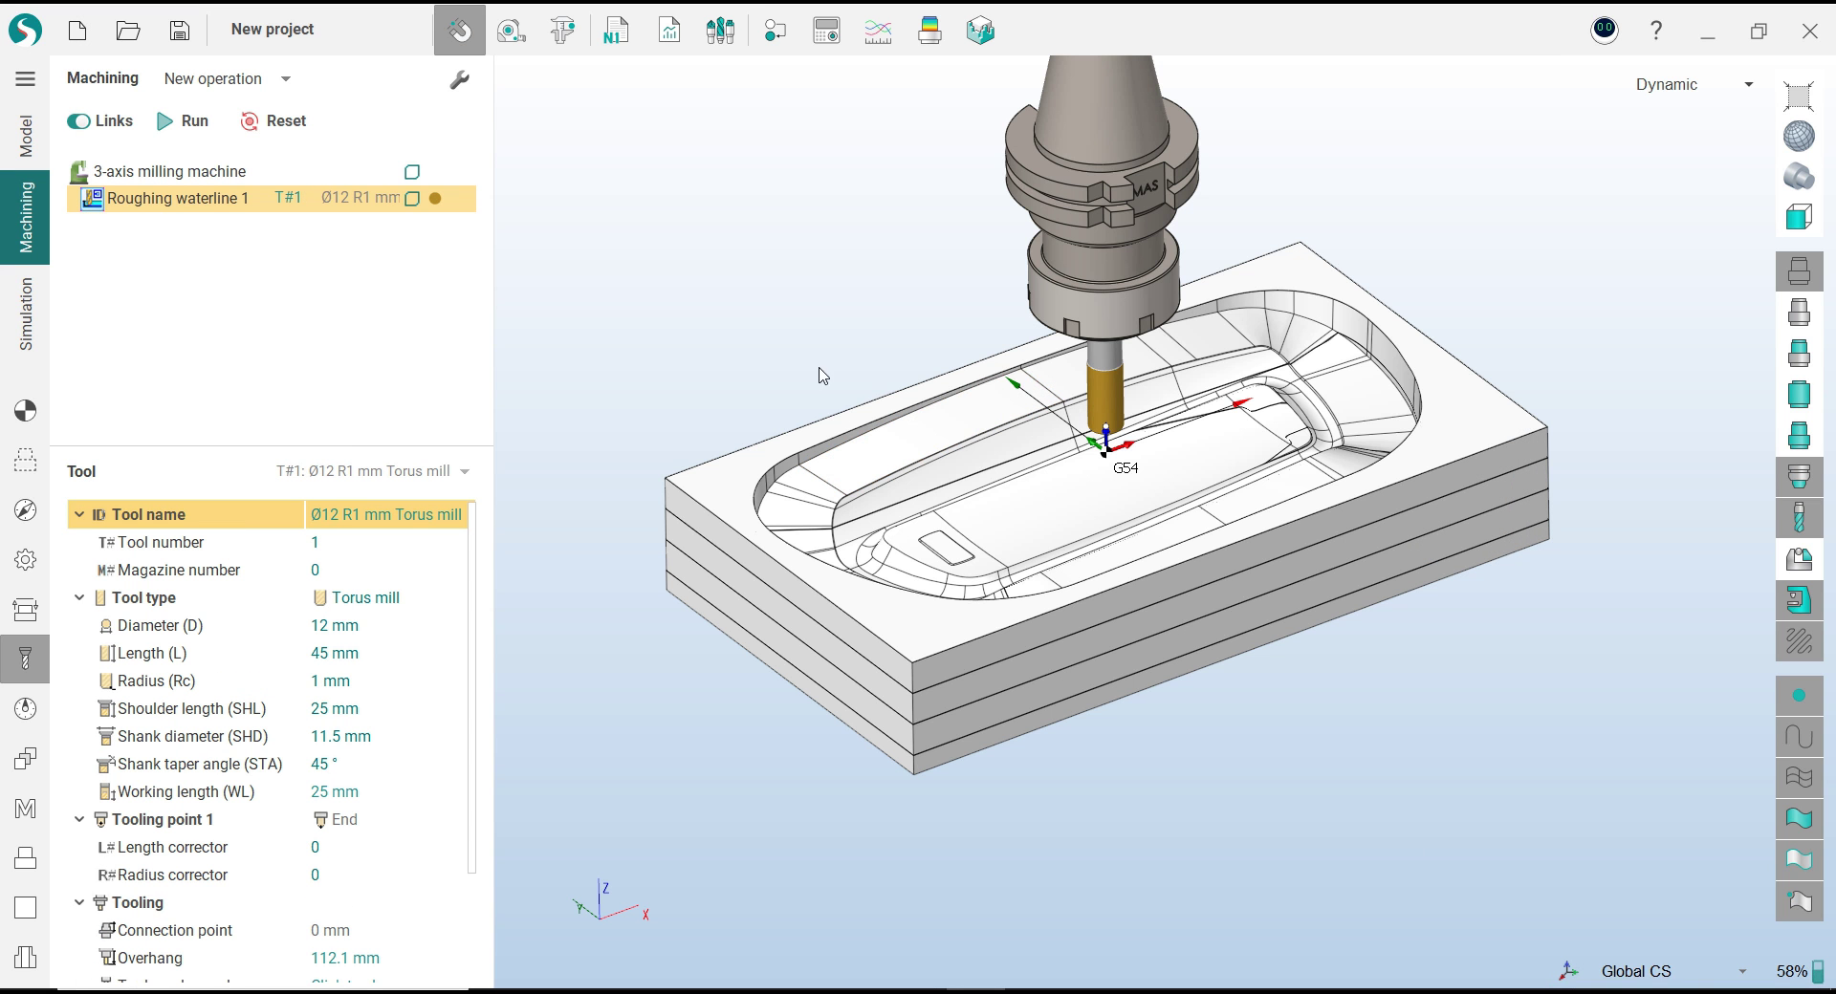
pyautogui.moveTo(906, 365)
pyautogui.mouseDown(button='middle')
pyautogui.moveTo(901, 287)
pyautogui.moveTo(943, 295)
pyautogui.moveTo(976, 356)
pyautogui.moveTo(1040, 405)
pyautogui.moveTo(1049, 391)
pyautogui.moveTo(1004, 389)
pyautogui.moveTo(1018, 408)
pyautogui.moveTo(1152, 347)
pyautogui.moveTo(1221, 487)
pyautogui.mouseUp(button='middle')
pyautogui.scroll(-2, 943, 459)
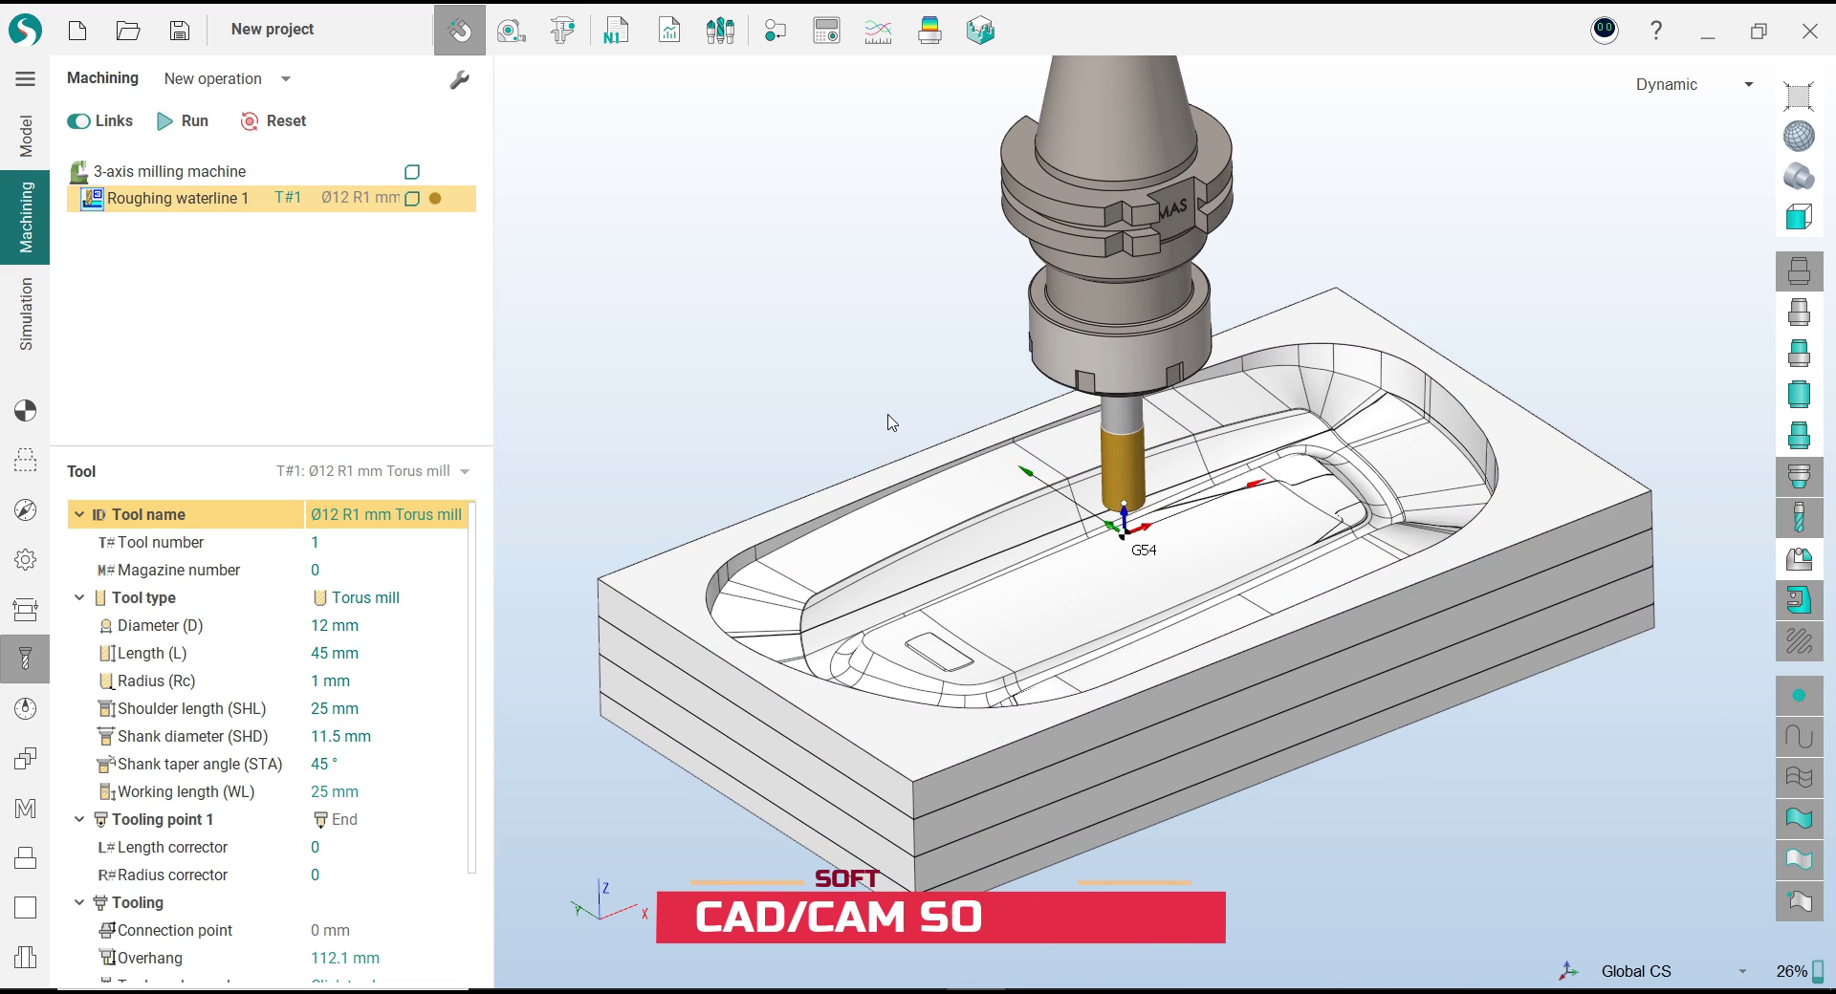
pyautogui.click(1798, 475)
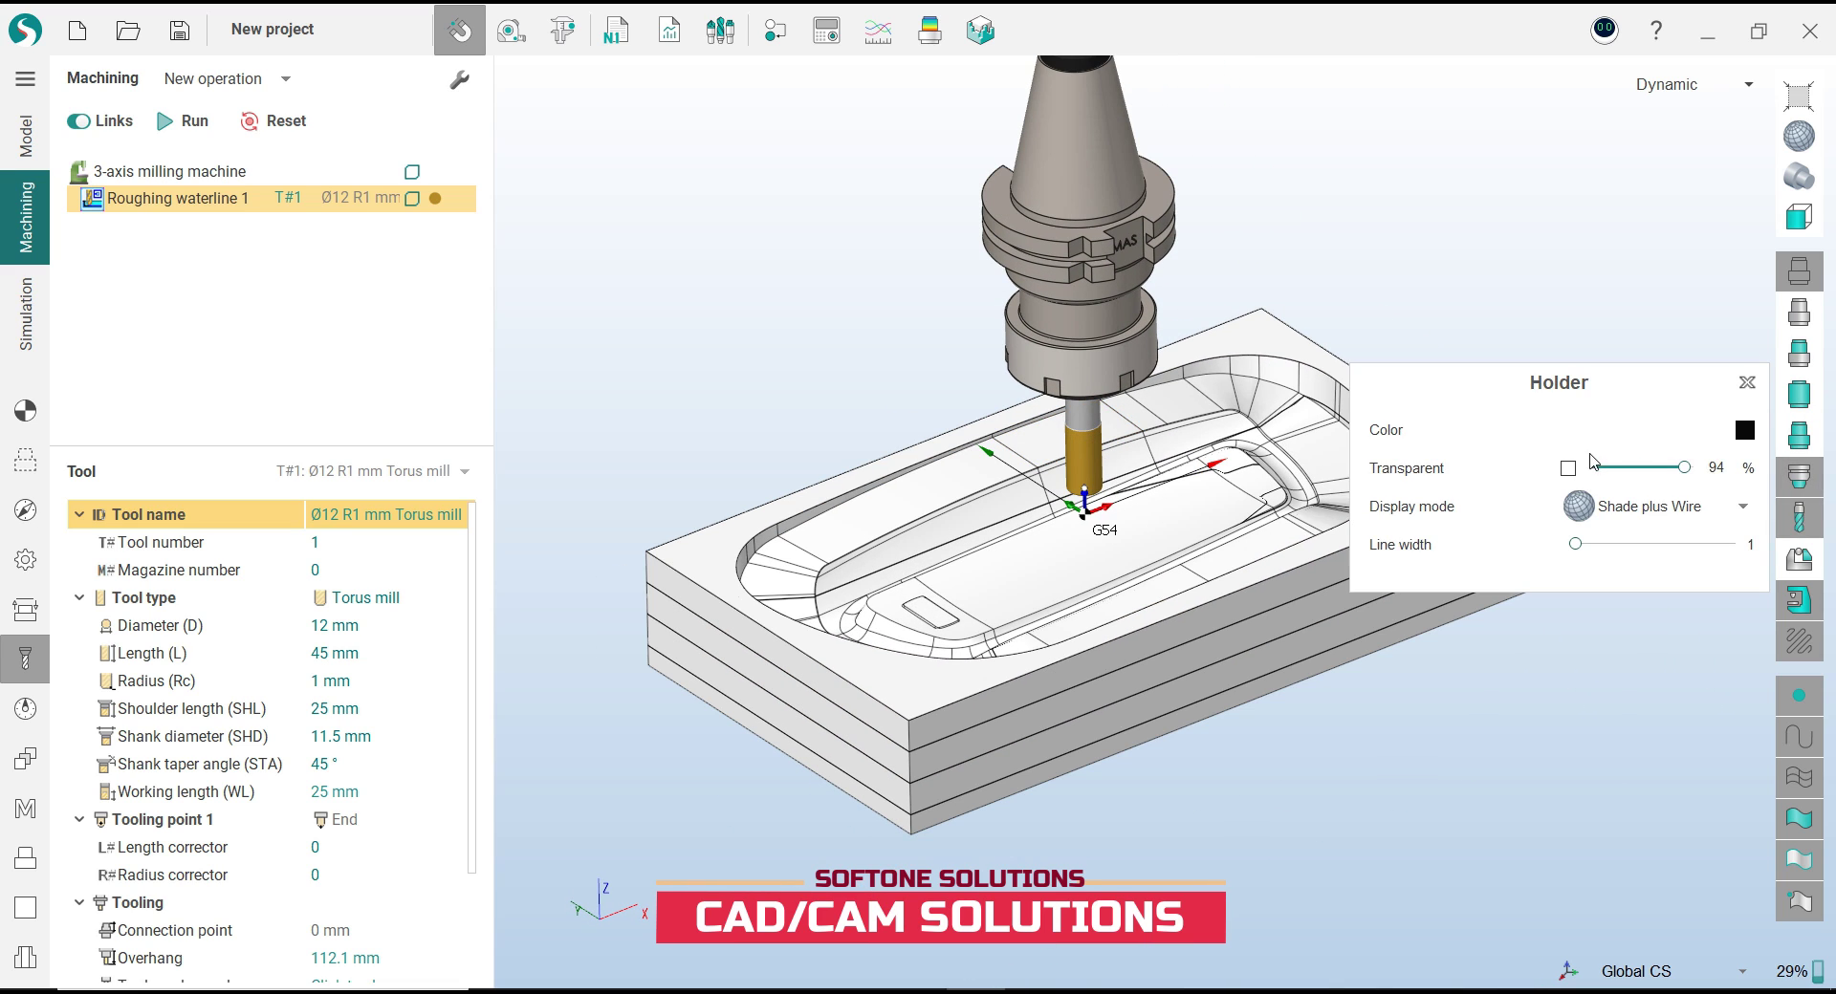
pyautogui.click(1568, 468)
pyautogui.click(1568, 467)
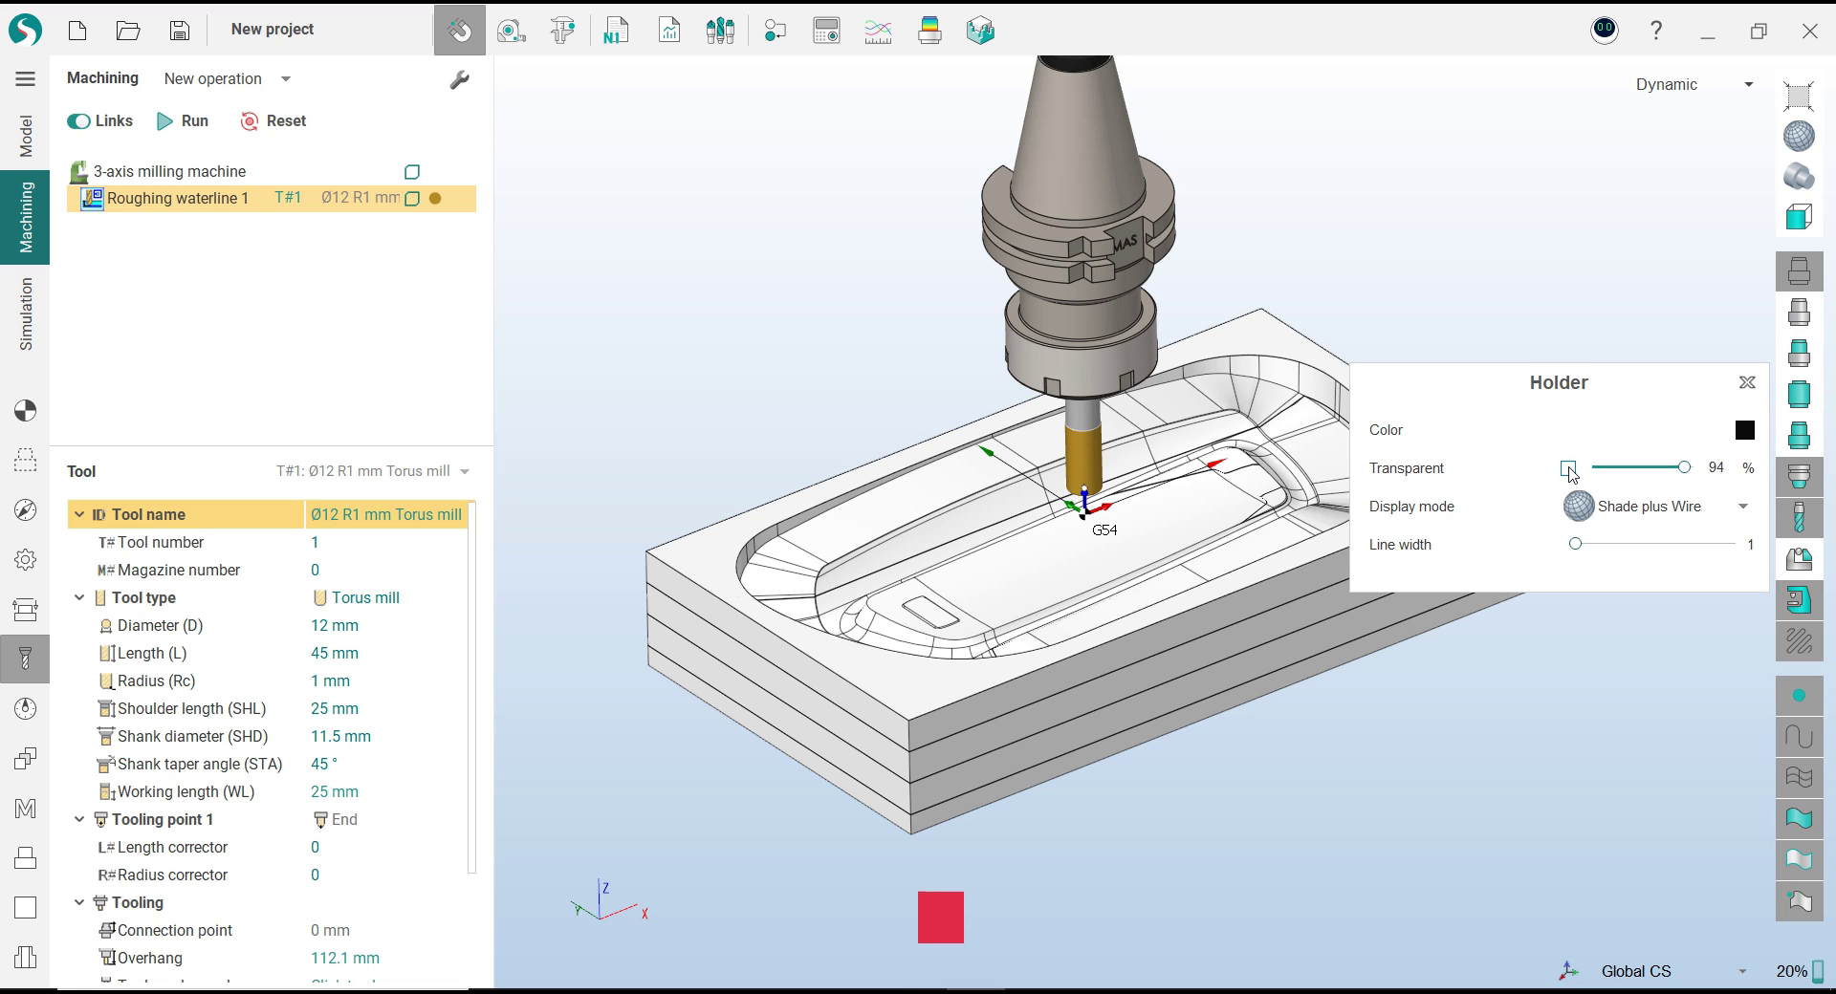
pyautogui.click(1624, 508)
pyautogui.click(1625, 537)
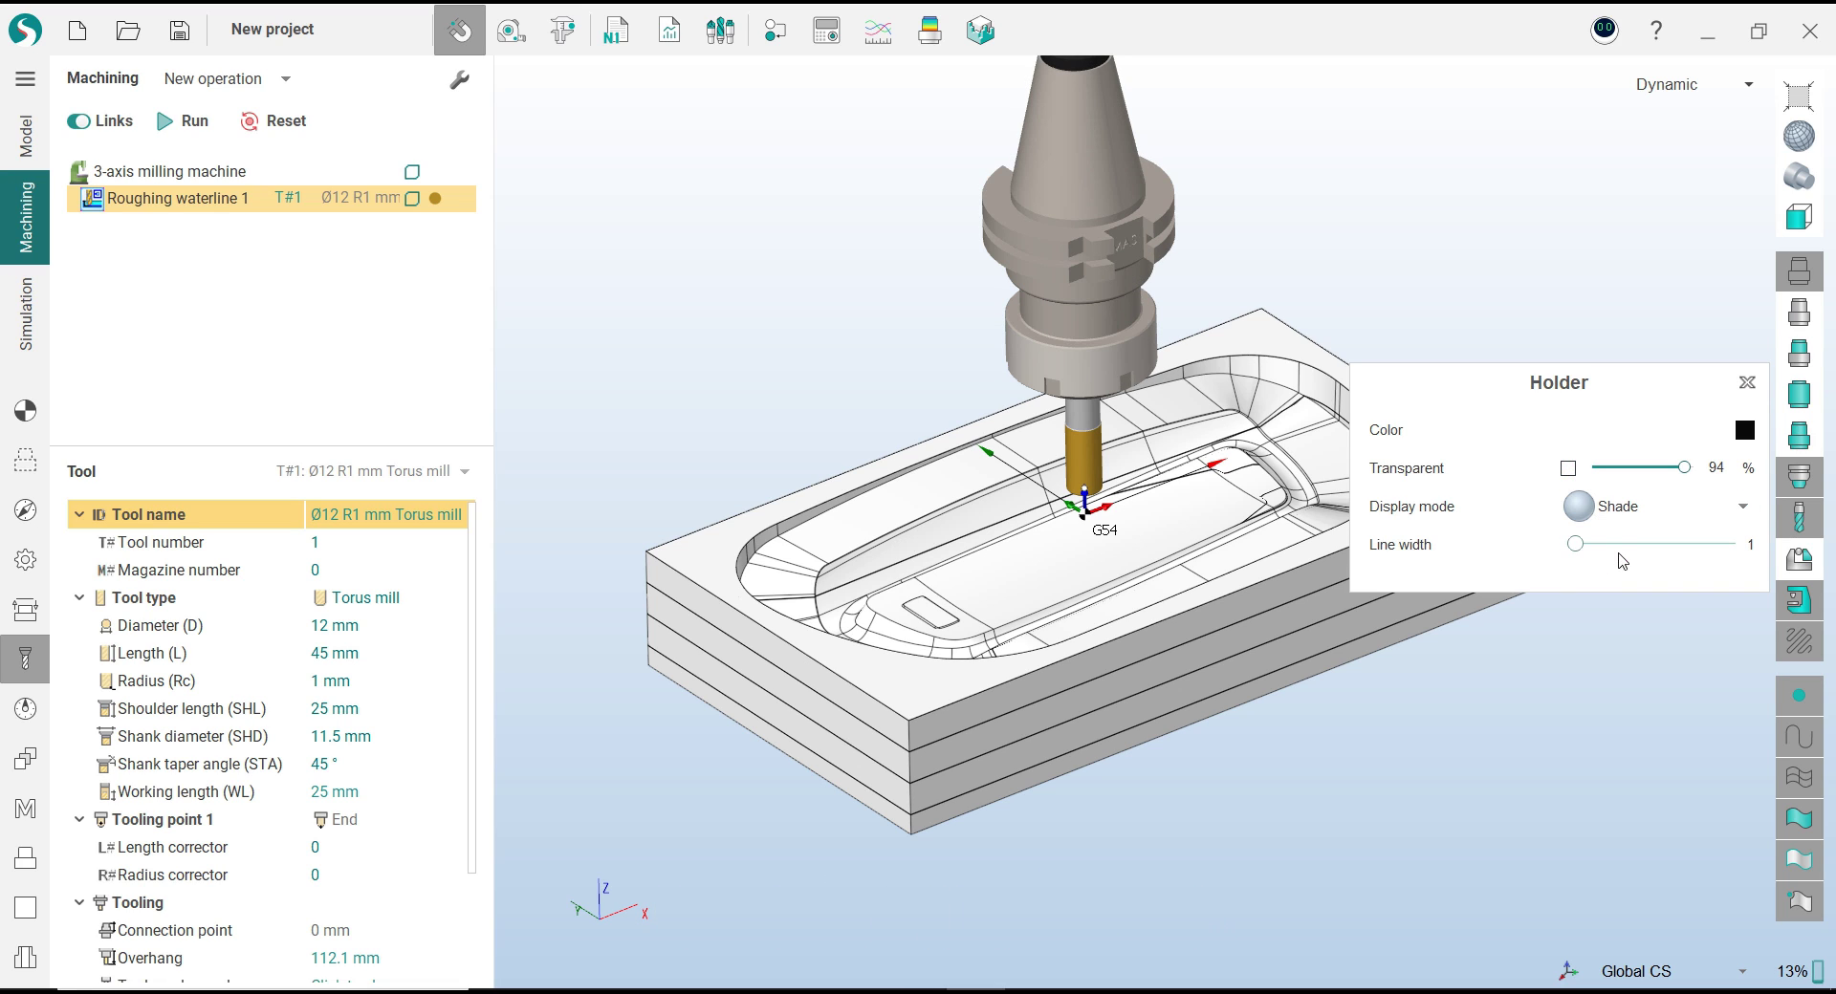
pyautogui.click(1630, 521)
# Change the Roughing waterline 1 Depth Step from 12 mm to 1 mm
pyautogui.click(1624, 581)
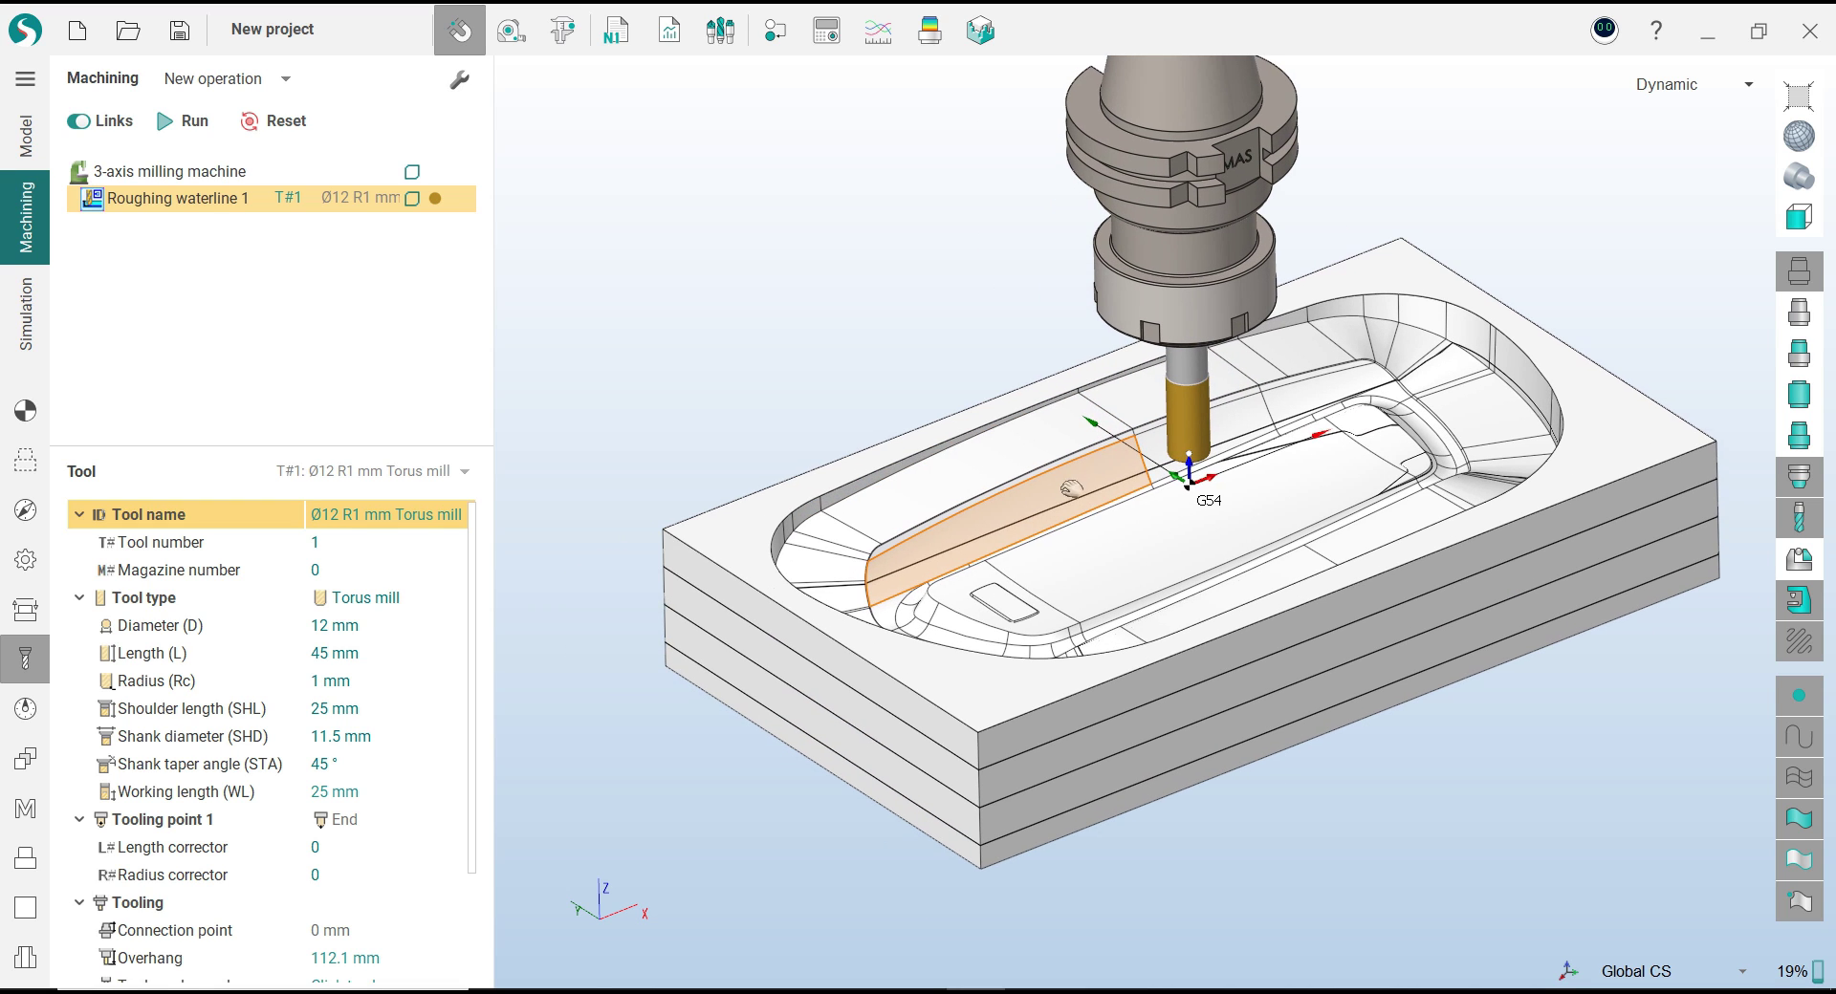
pyautogui.scroll(2, 957, 574)
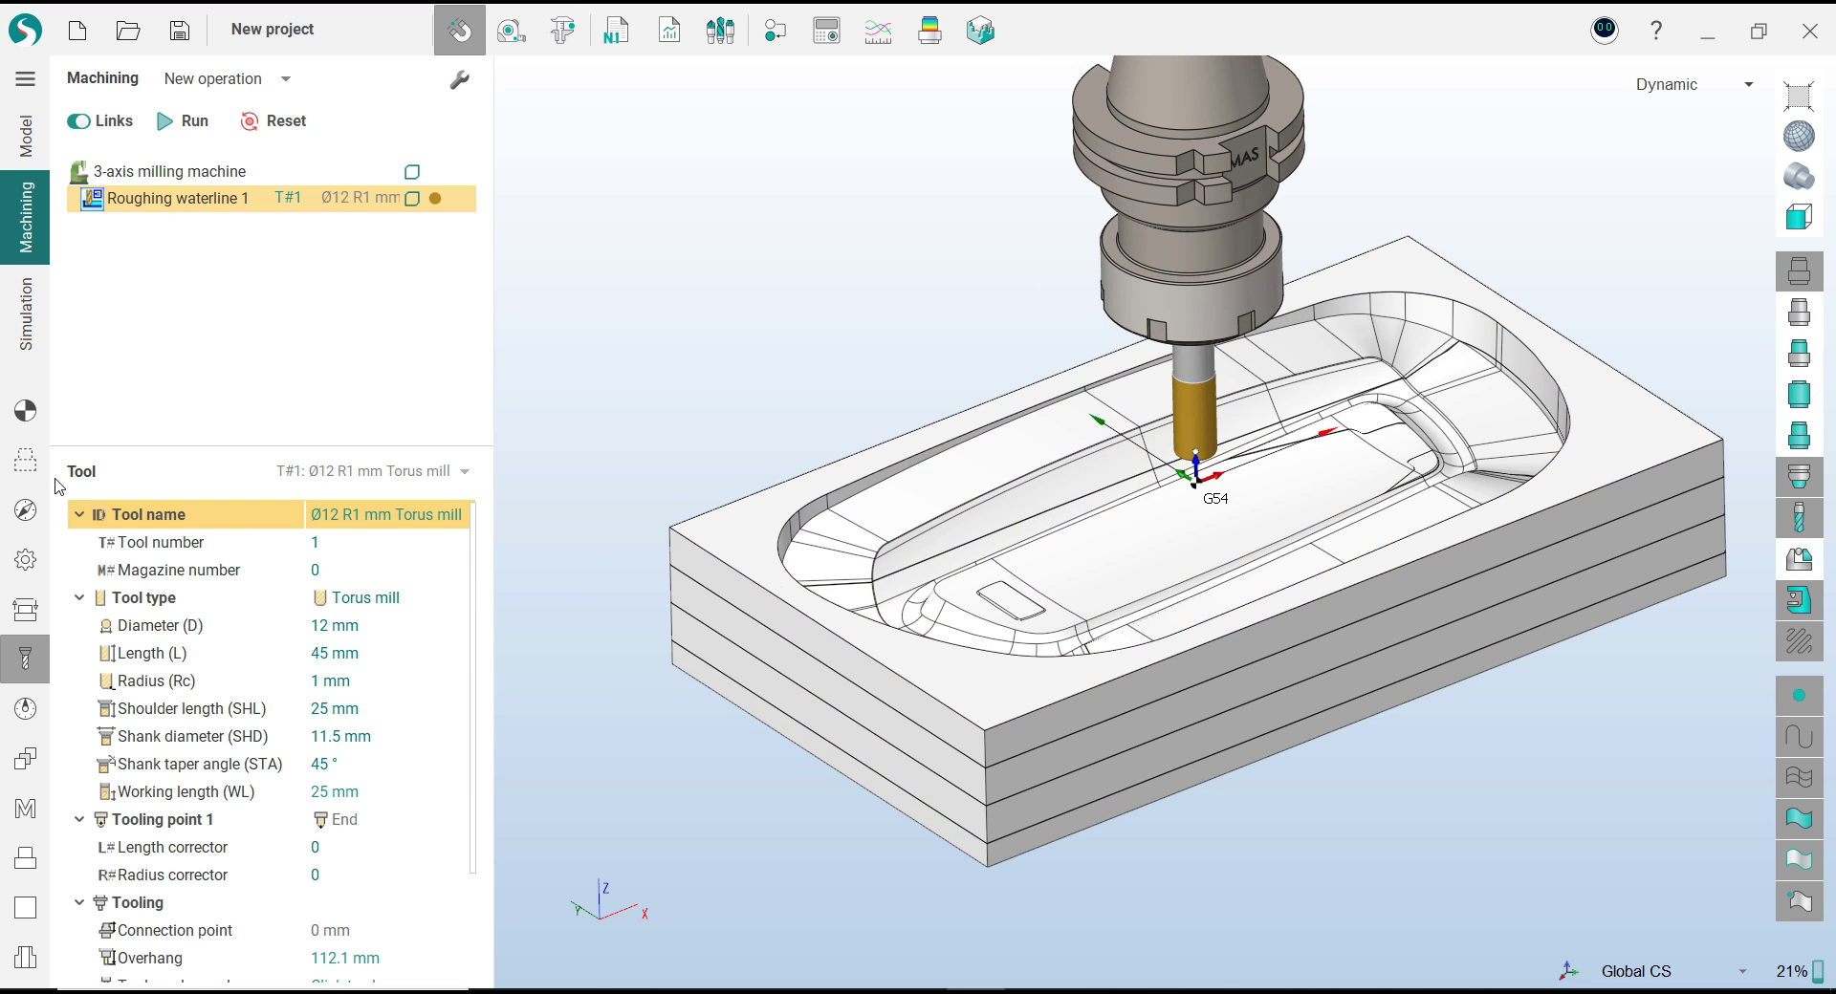
pyautogui.click(28, 464)
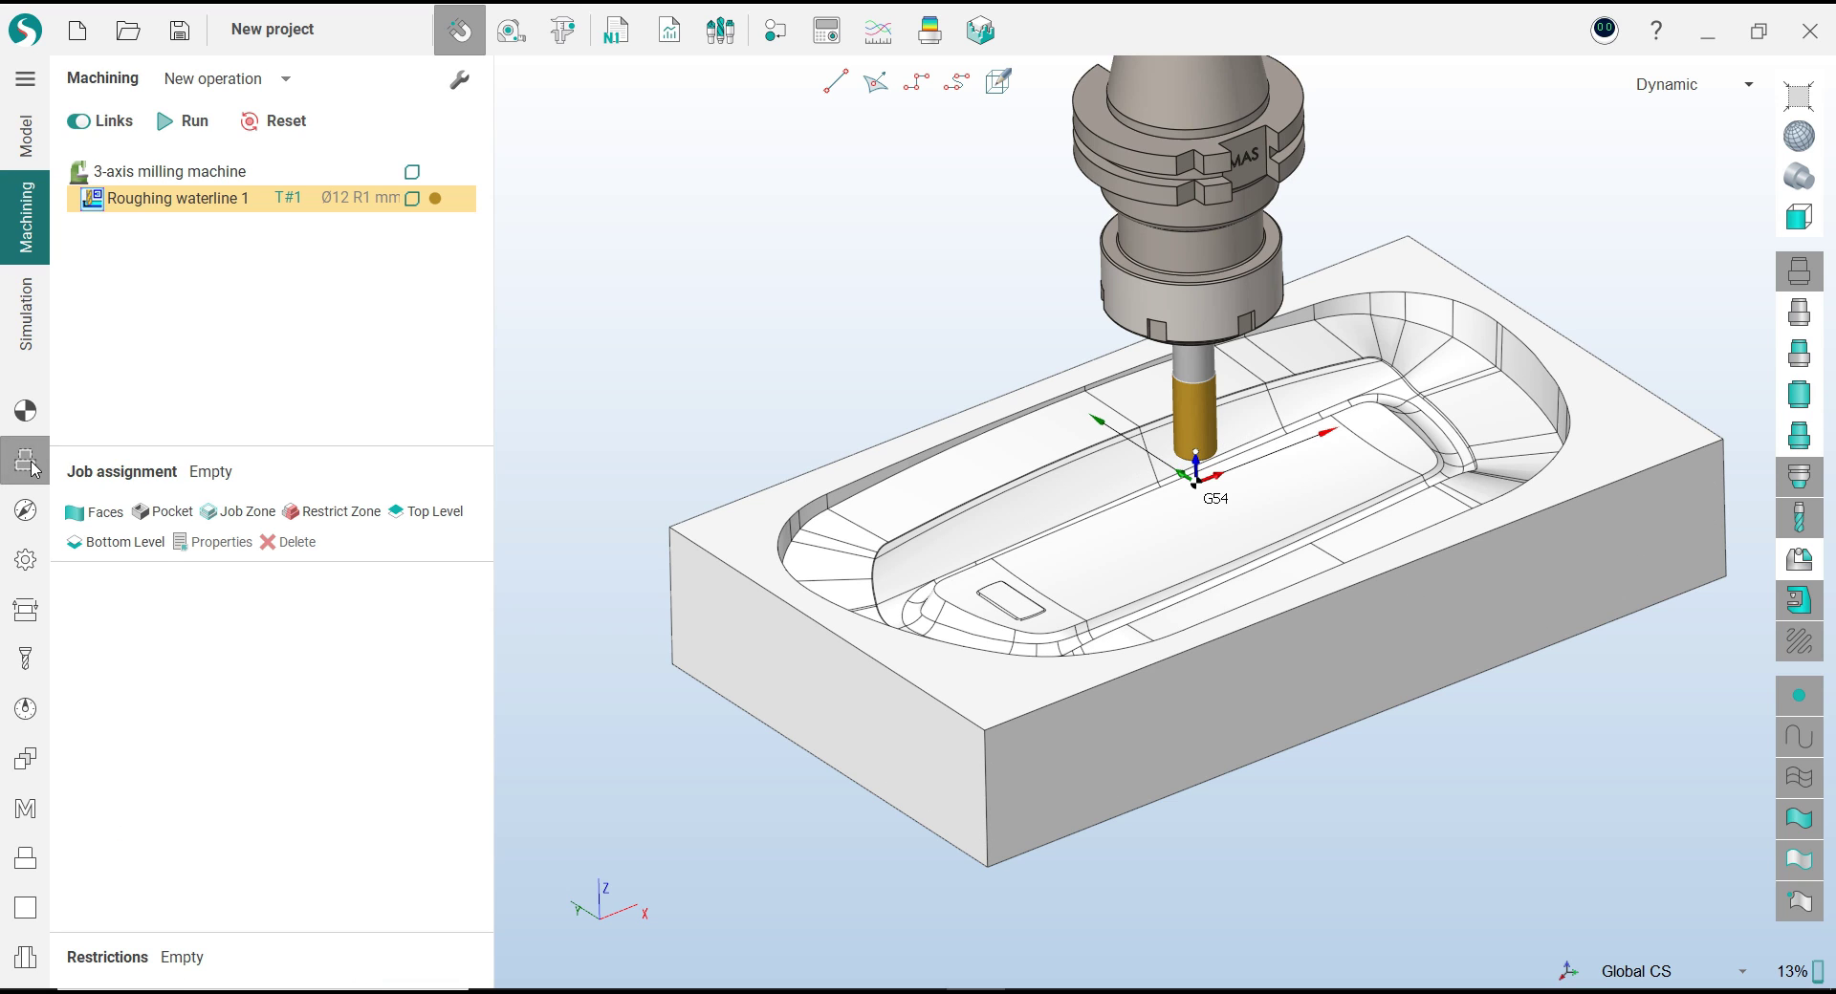
pyautogui.click(35, 512)
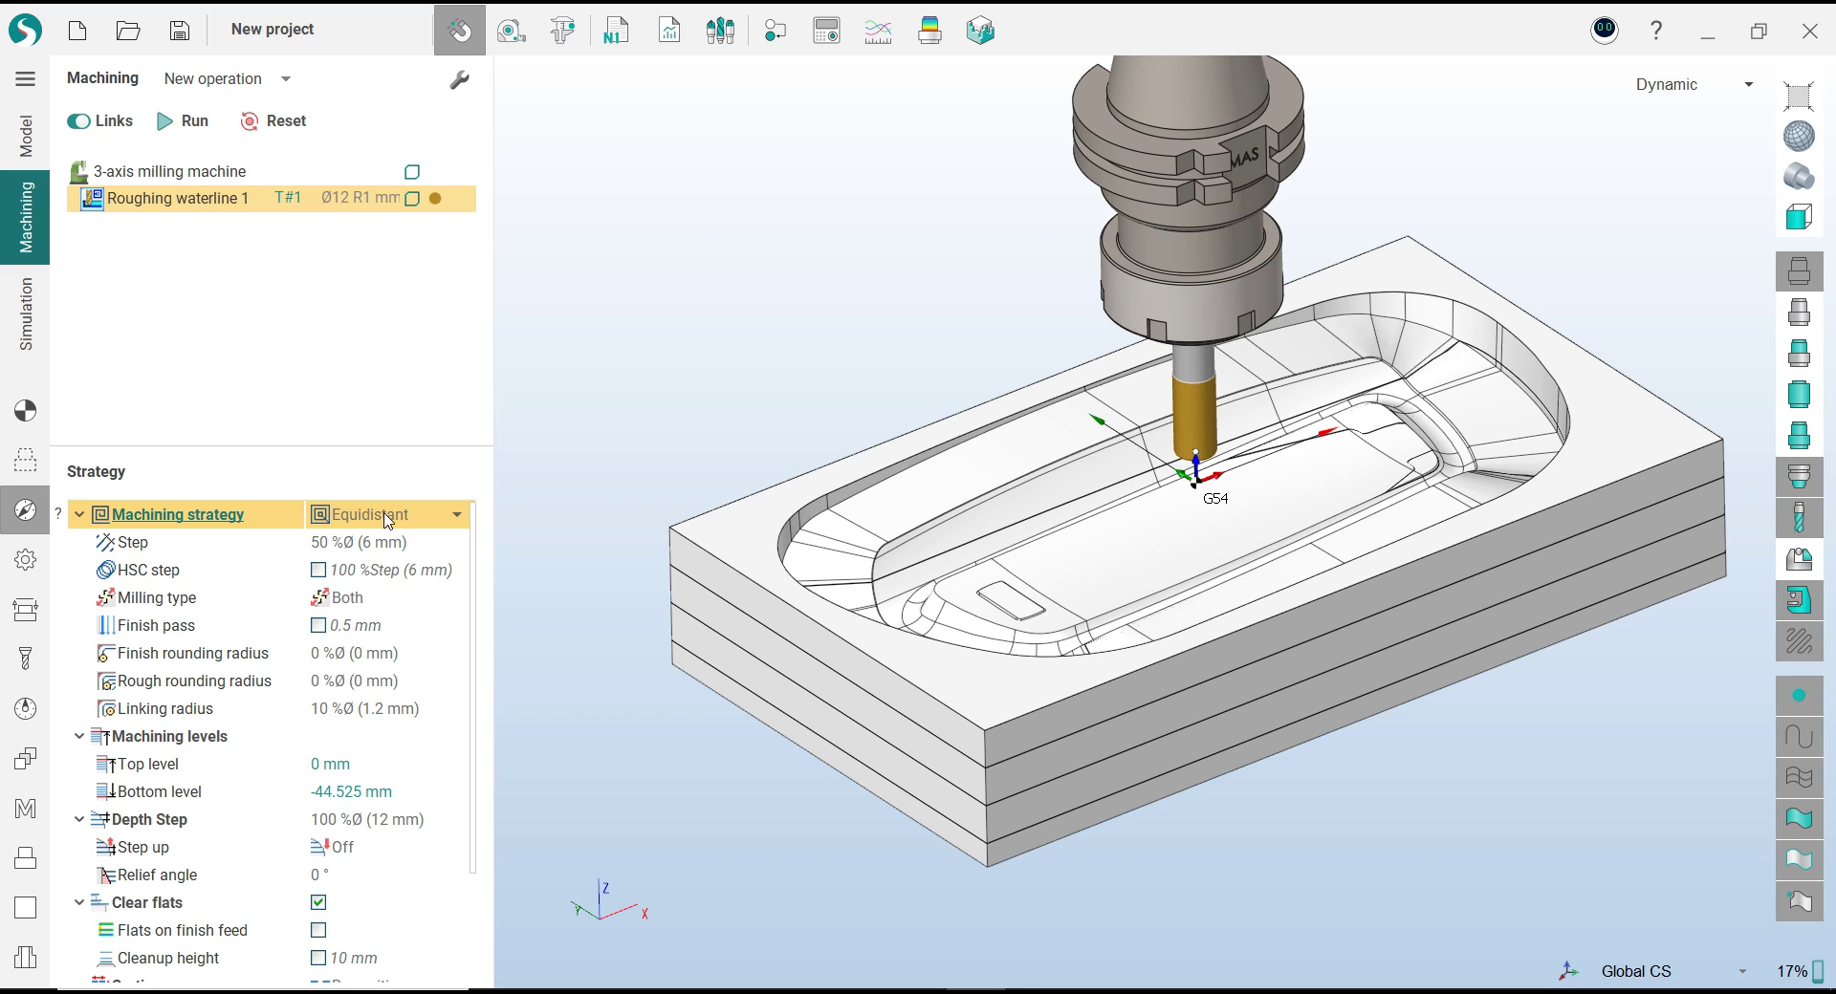
pyautogui.click(435, 819)
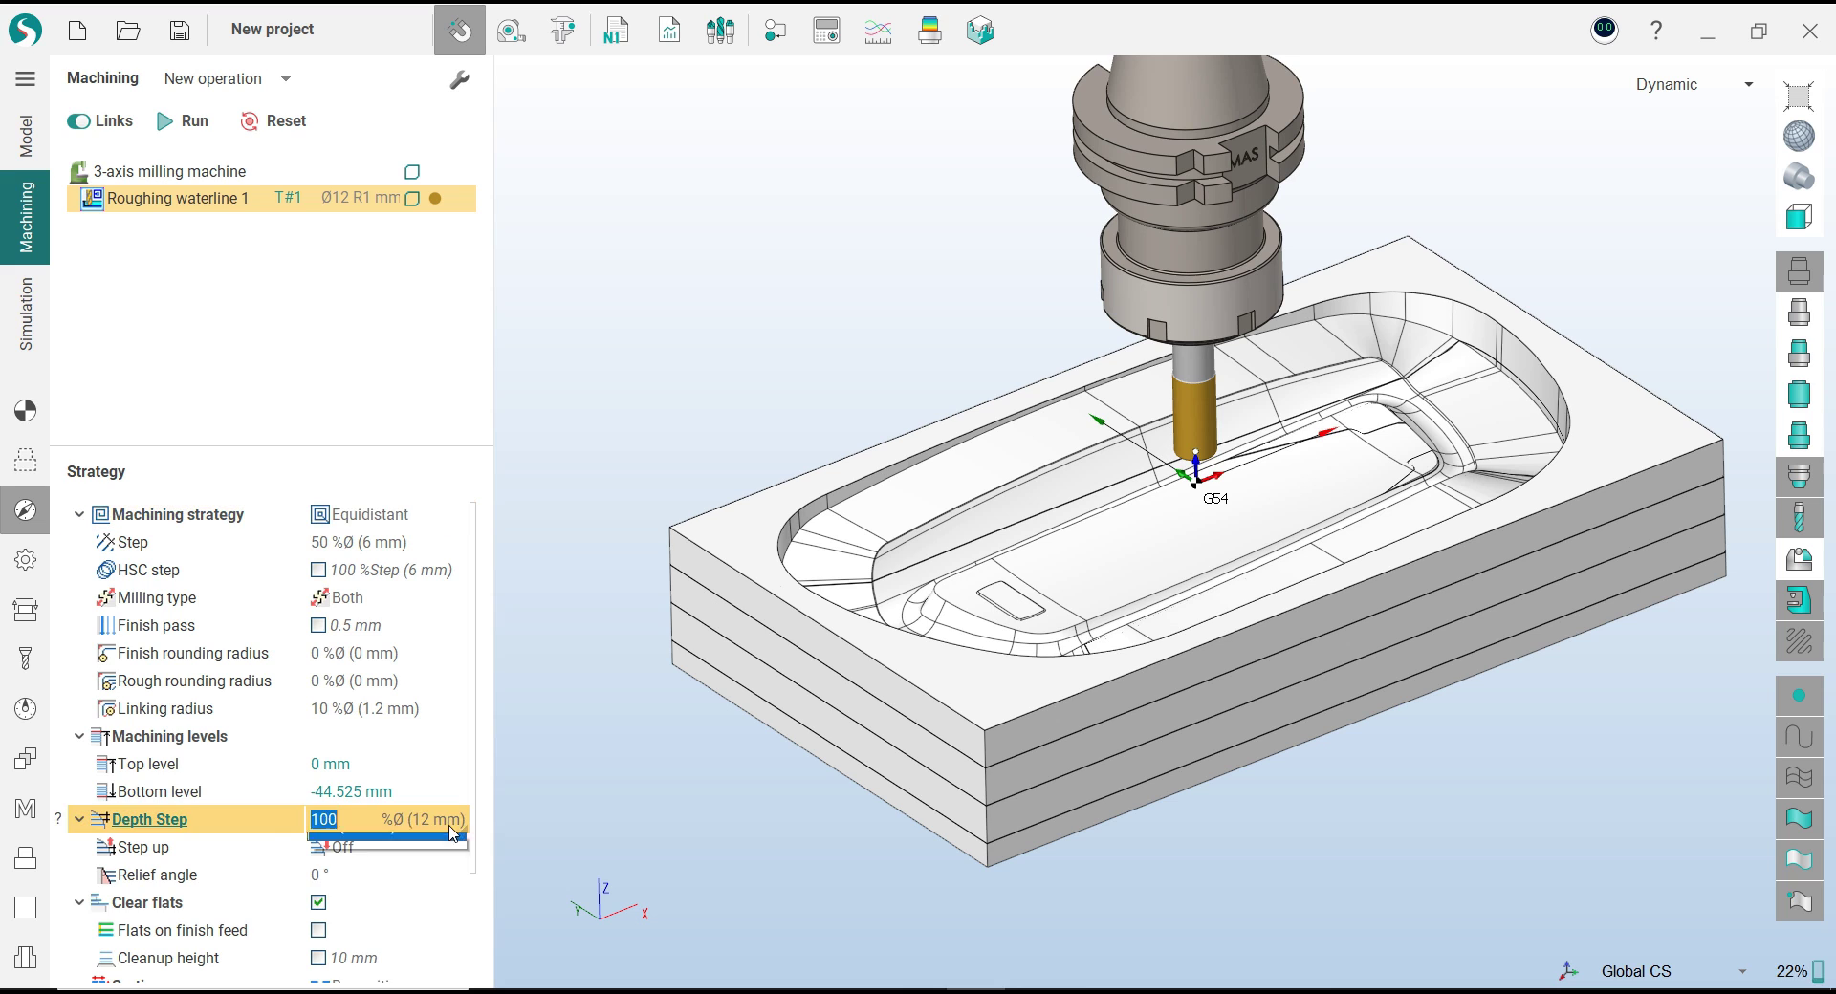
pyautogui.click(454, 847)
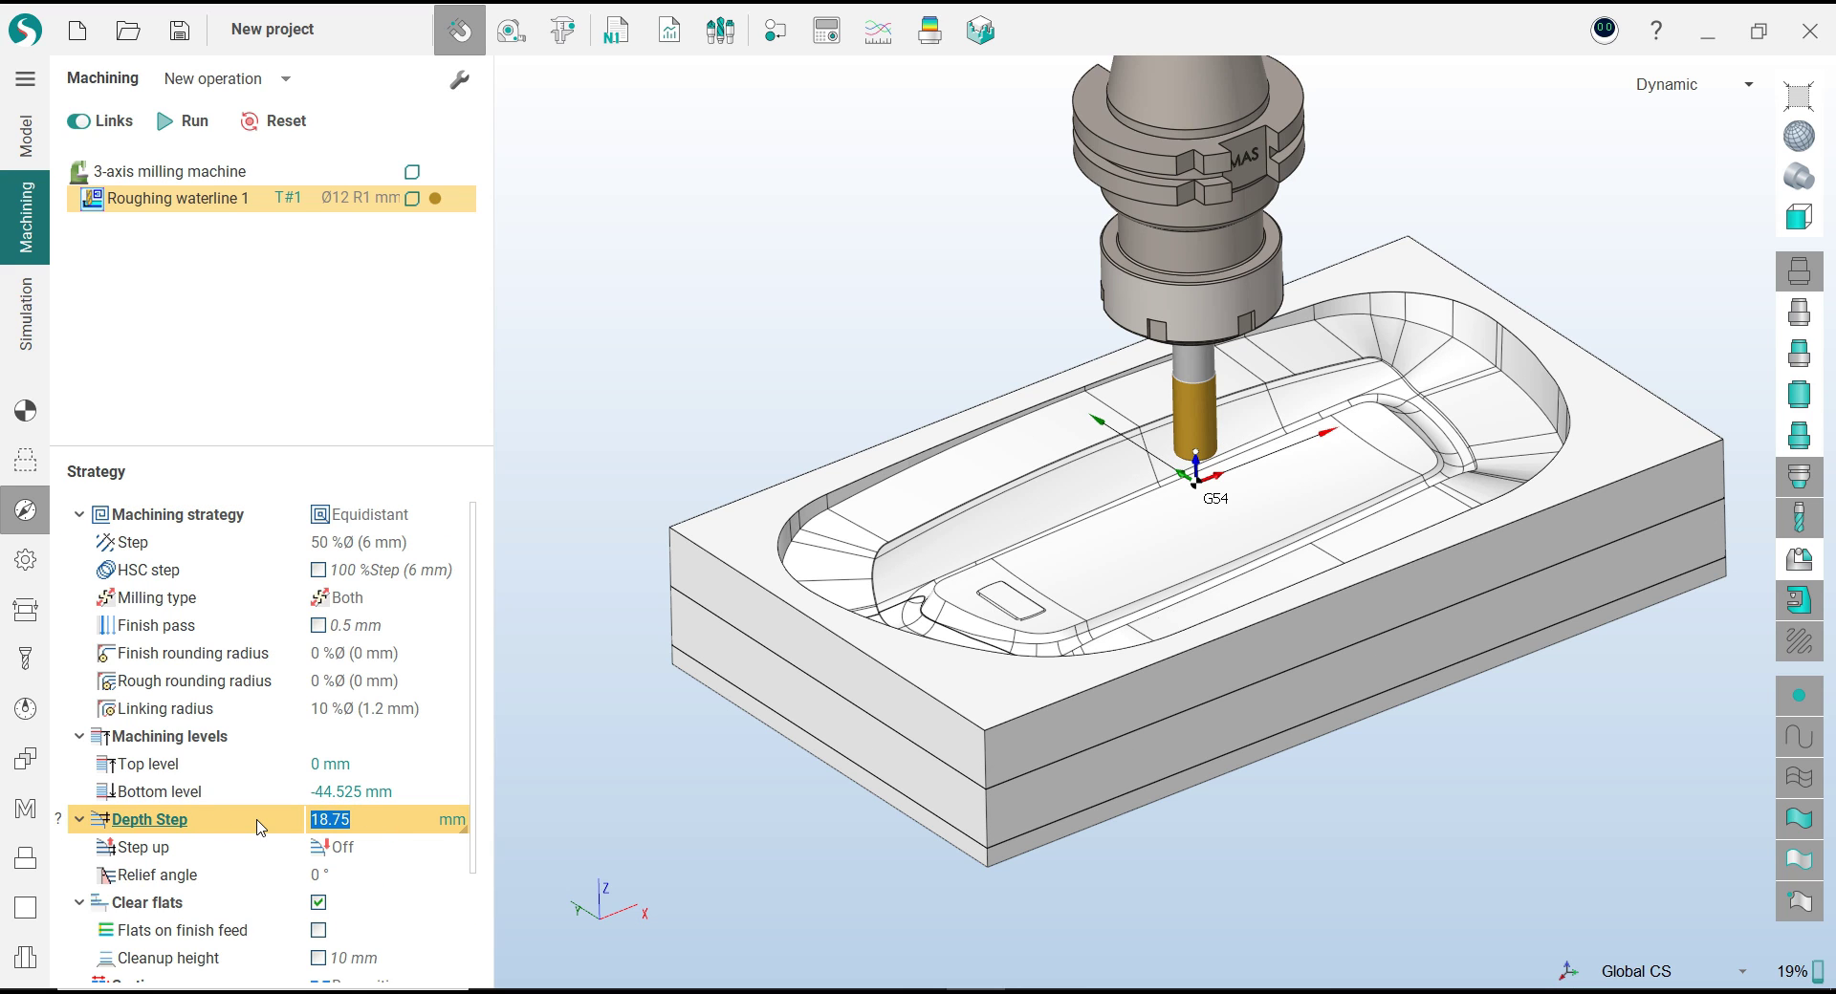
pyautogui.write('1')
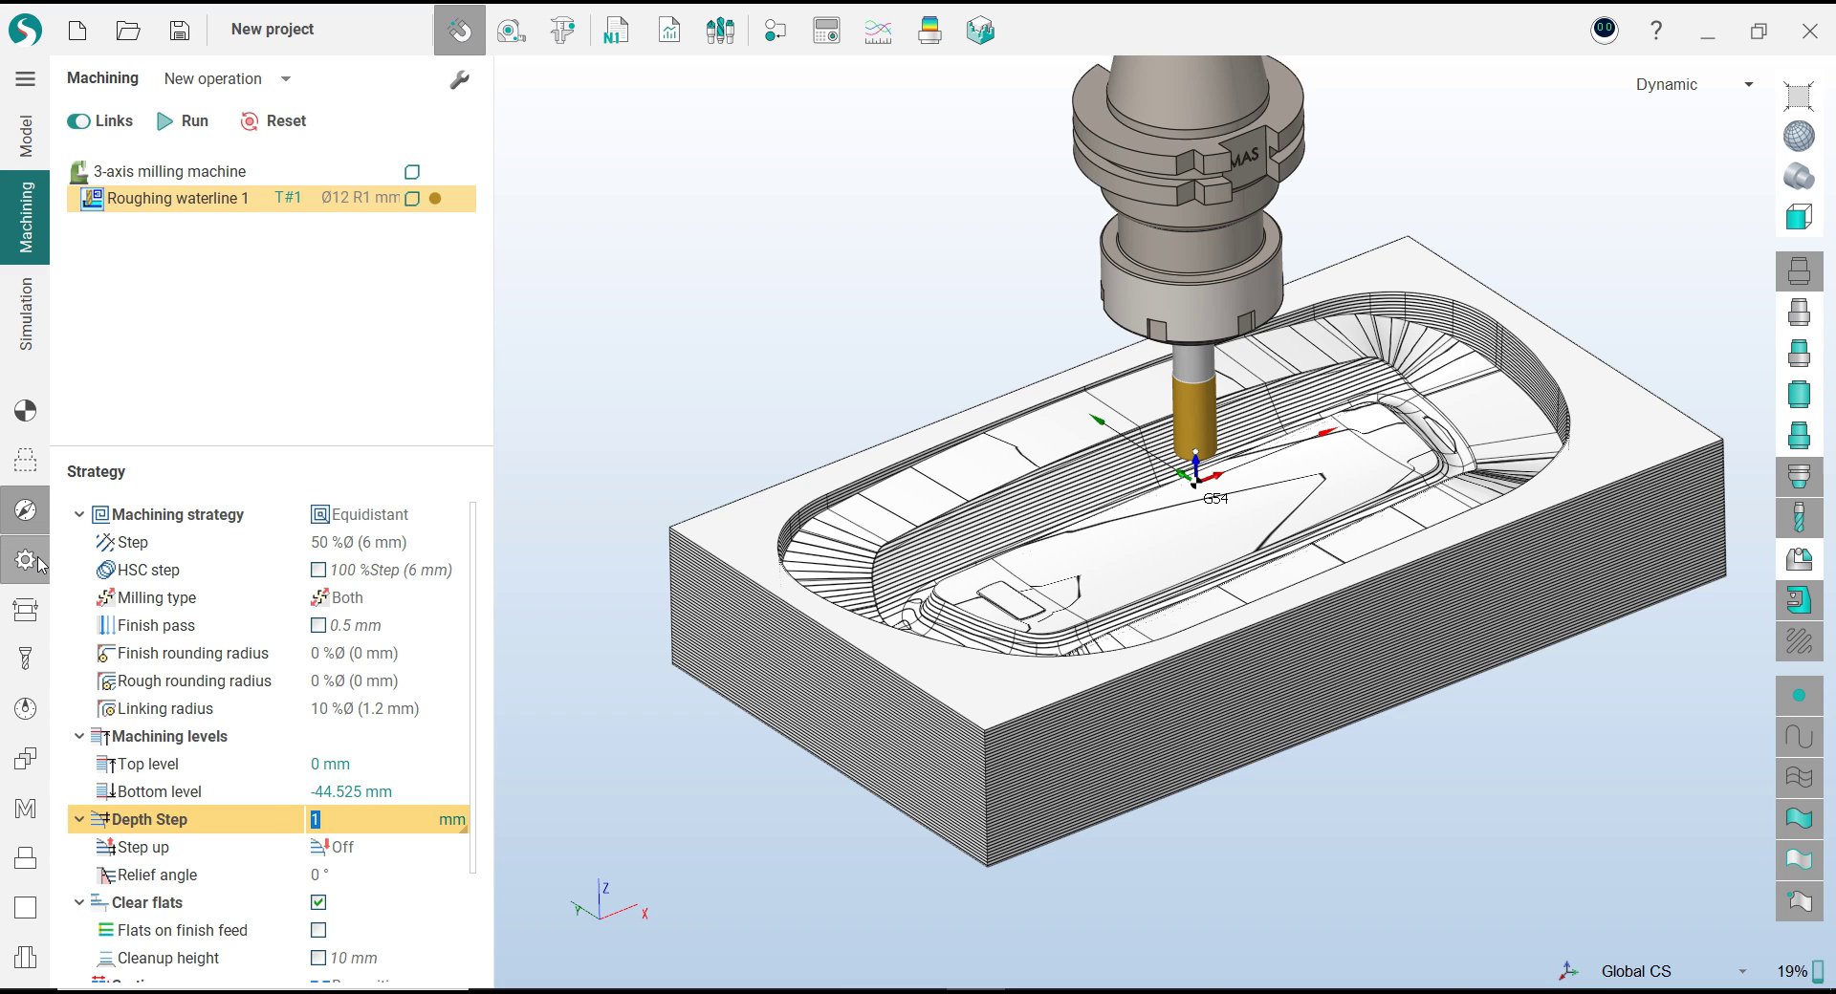
# Adjust the check-part stock, enable Extend toolpath and set Radial Ignore Thickness to 1
pyautogui.click(325, 633)
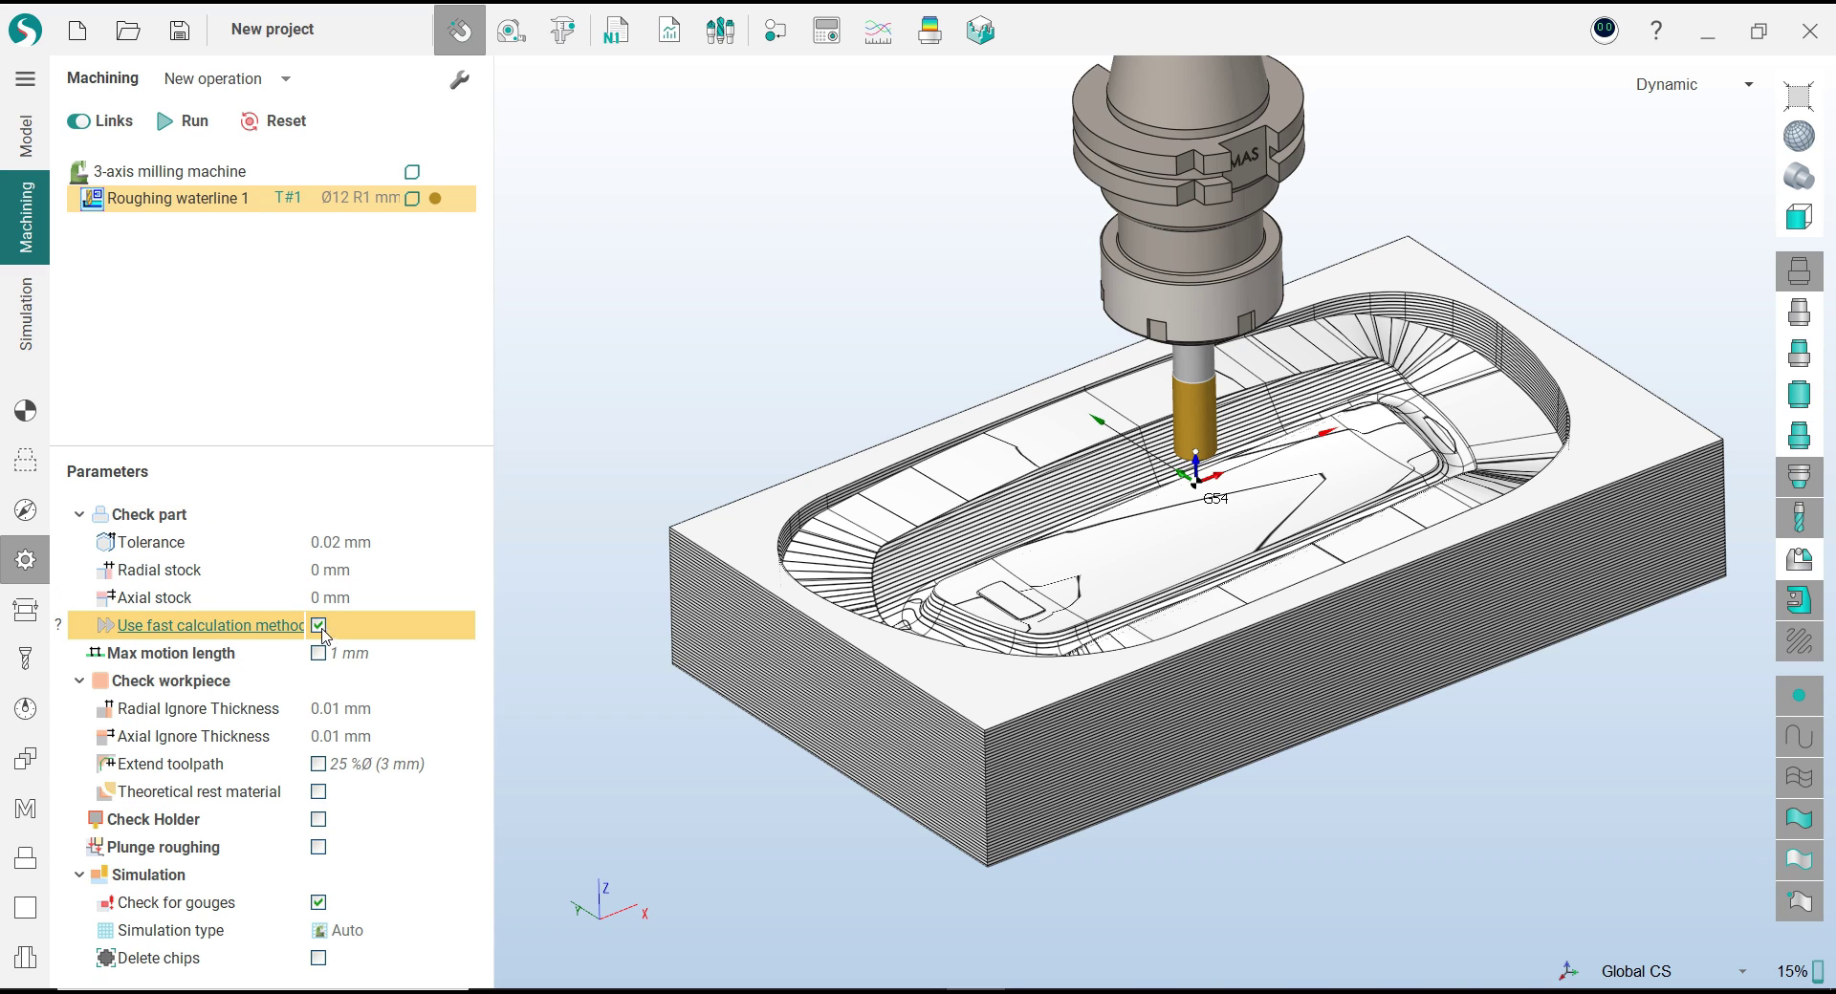
pyautogui.click(359, 569)
pyautogui.write('0.25')
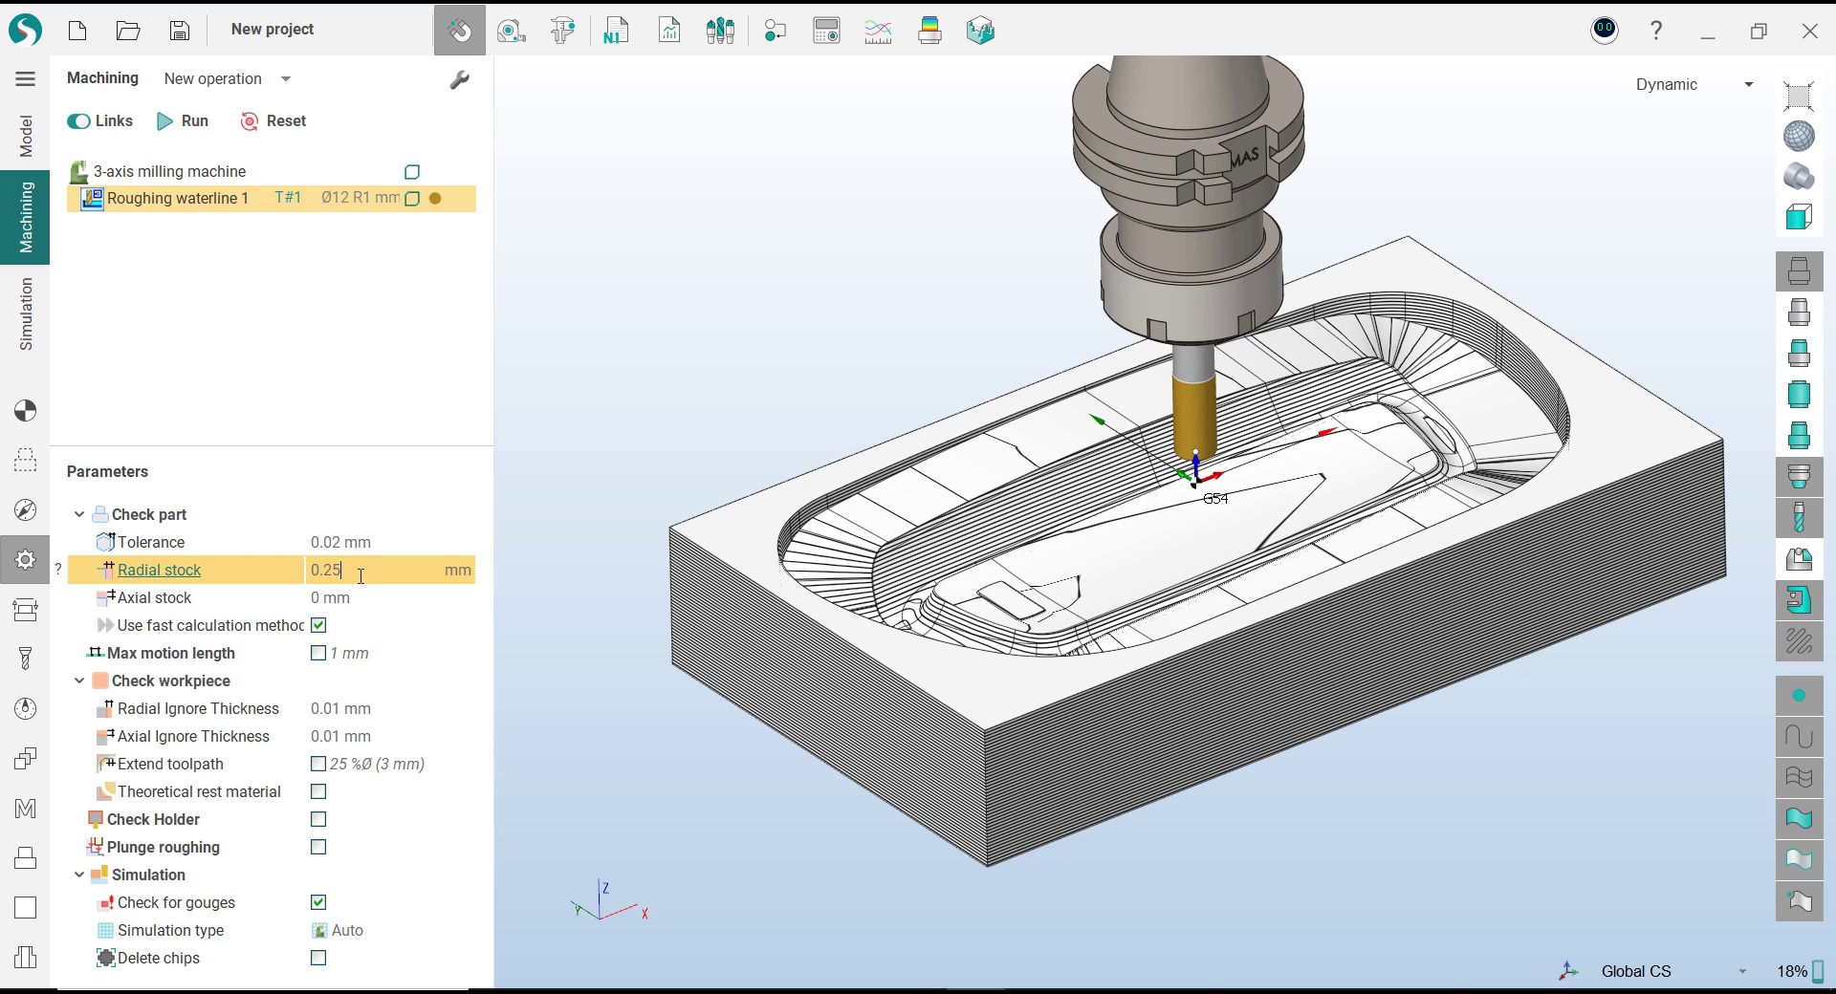
pyautogui.press('Tab')
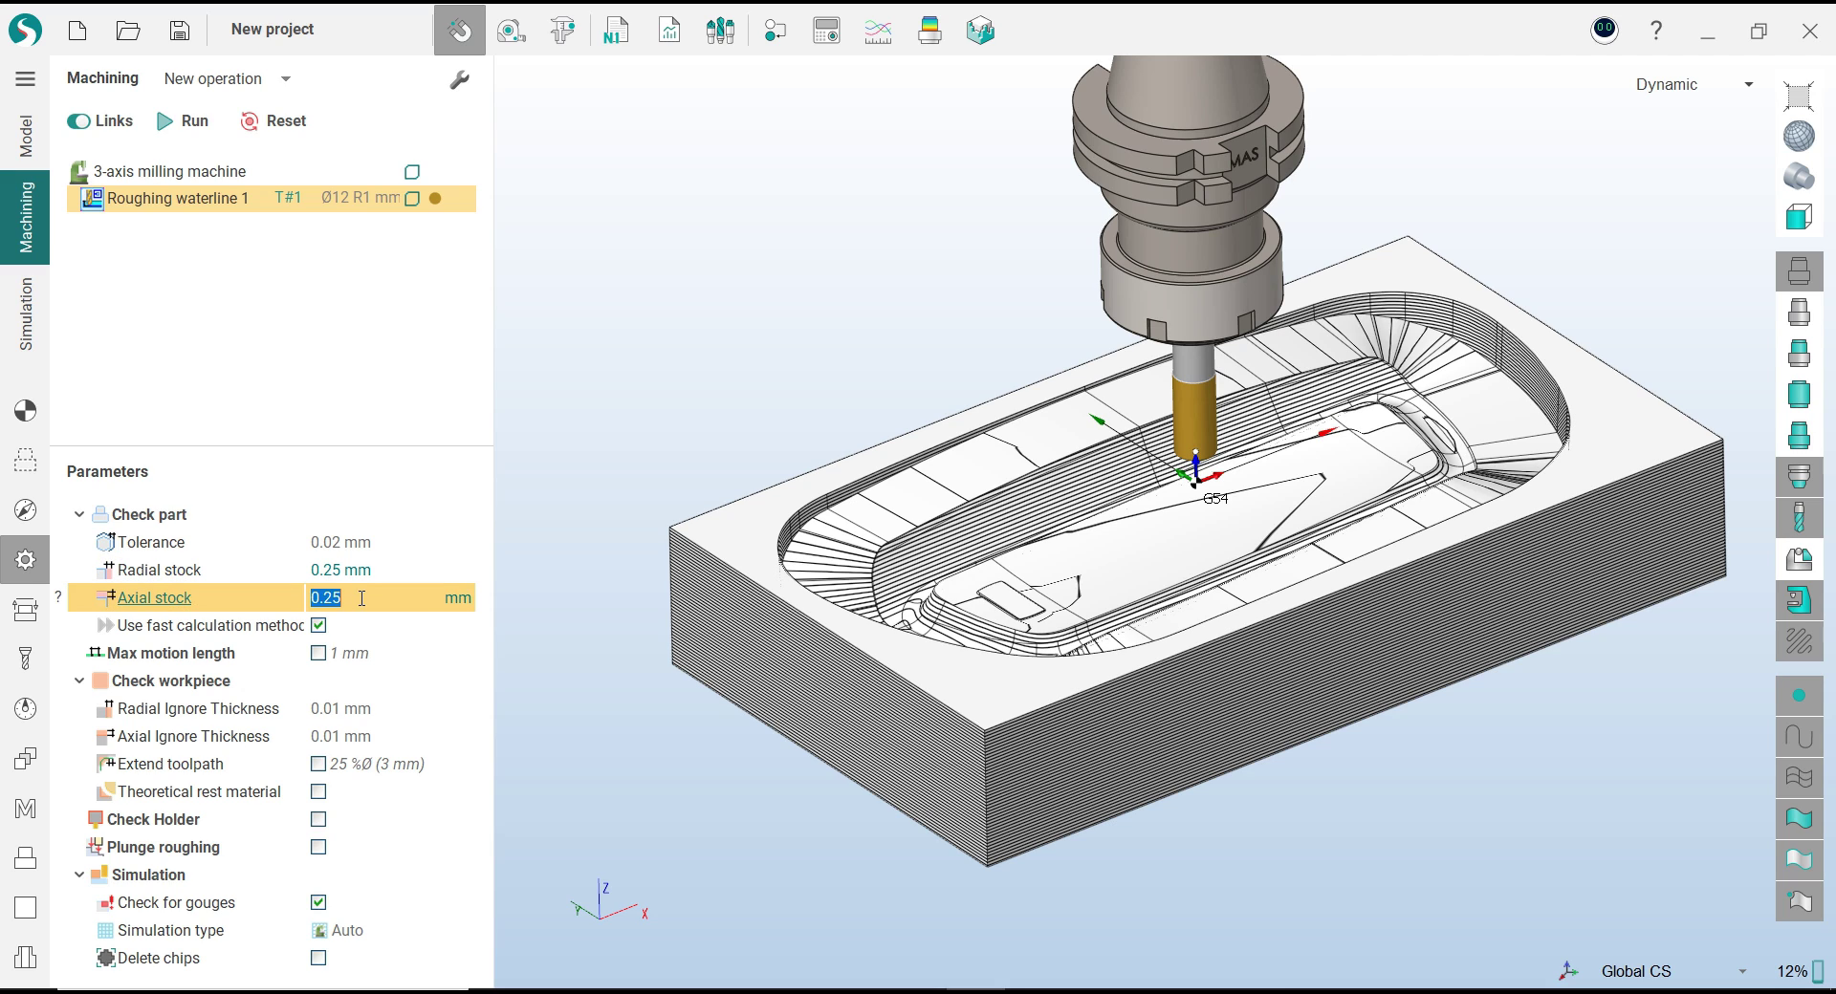
pyautogui.click(319, 764)
pyautogui.click(375, 708)
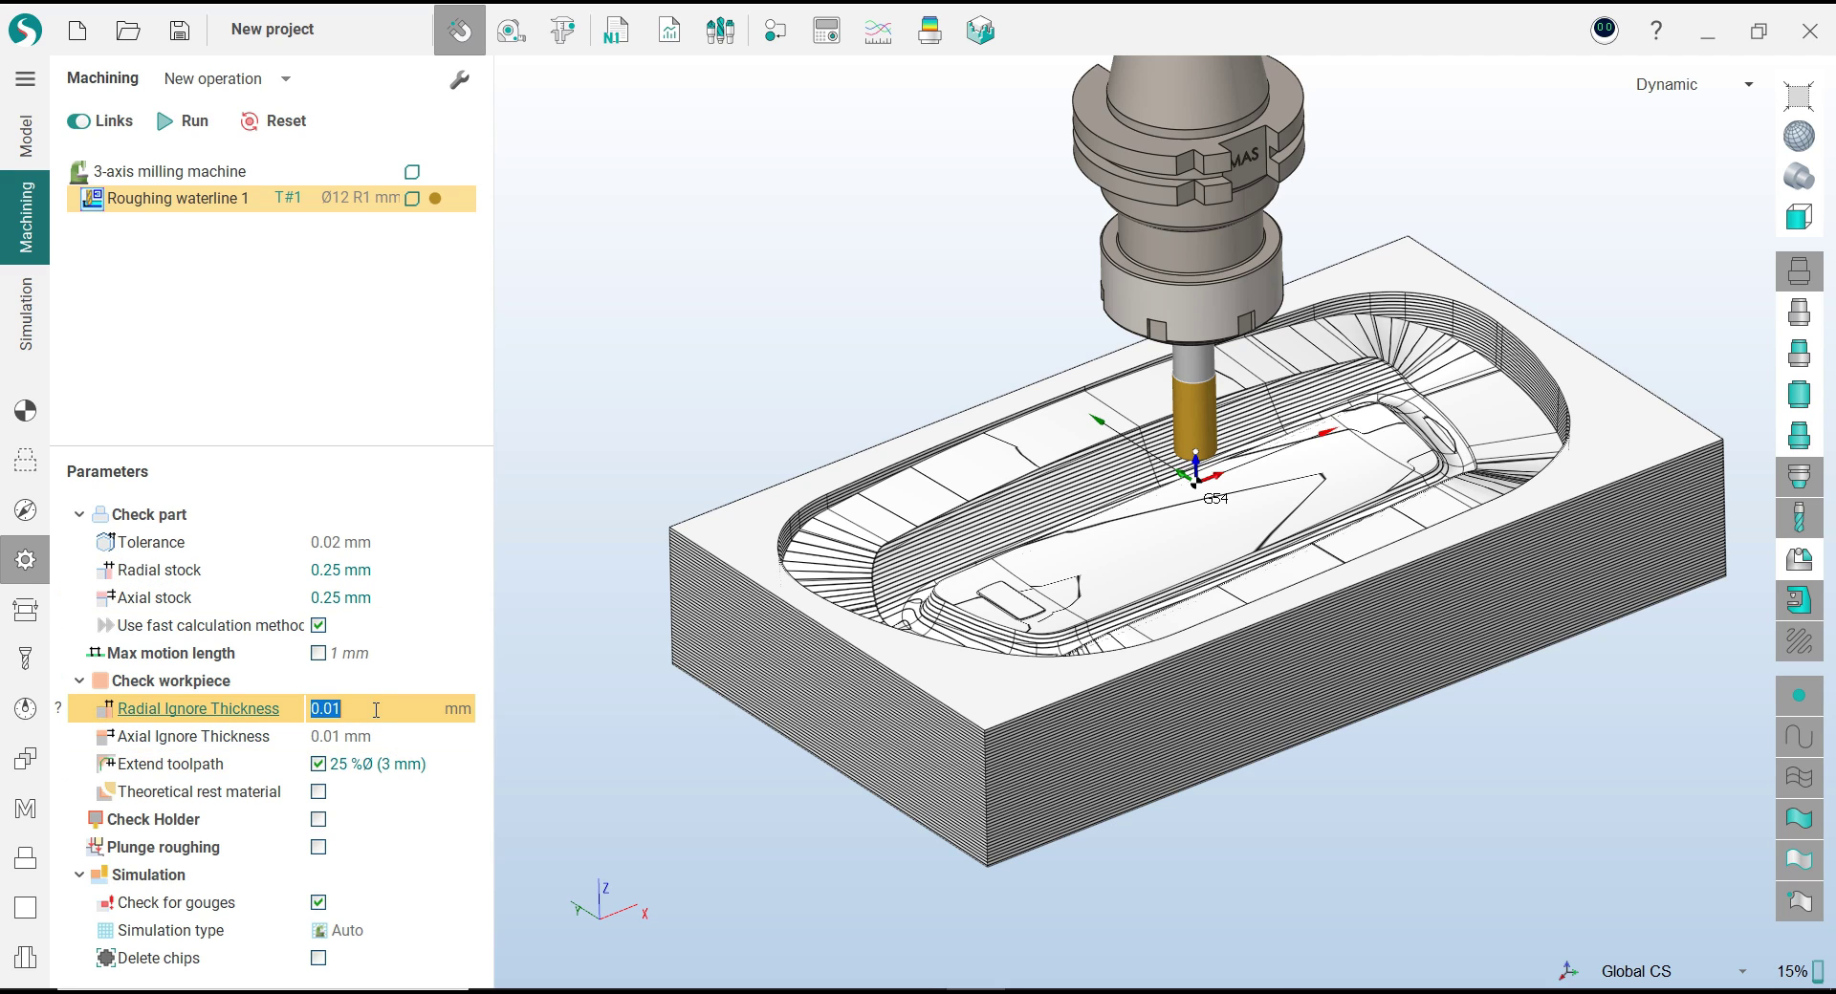
pyautogui.write('01')
pyautogui.click(374, 736)
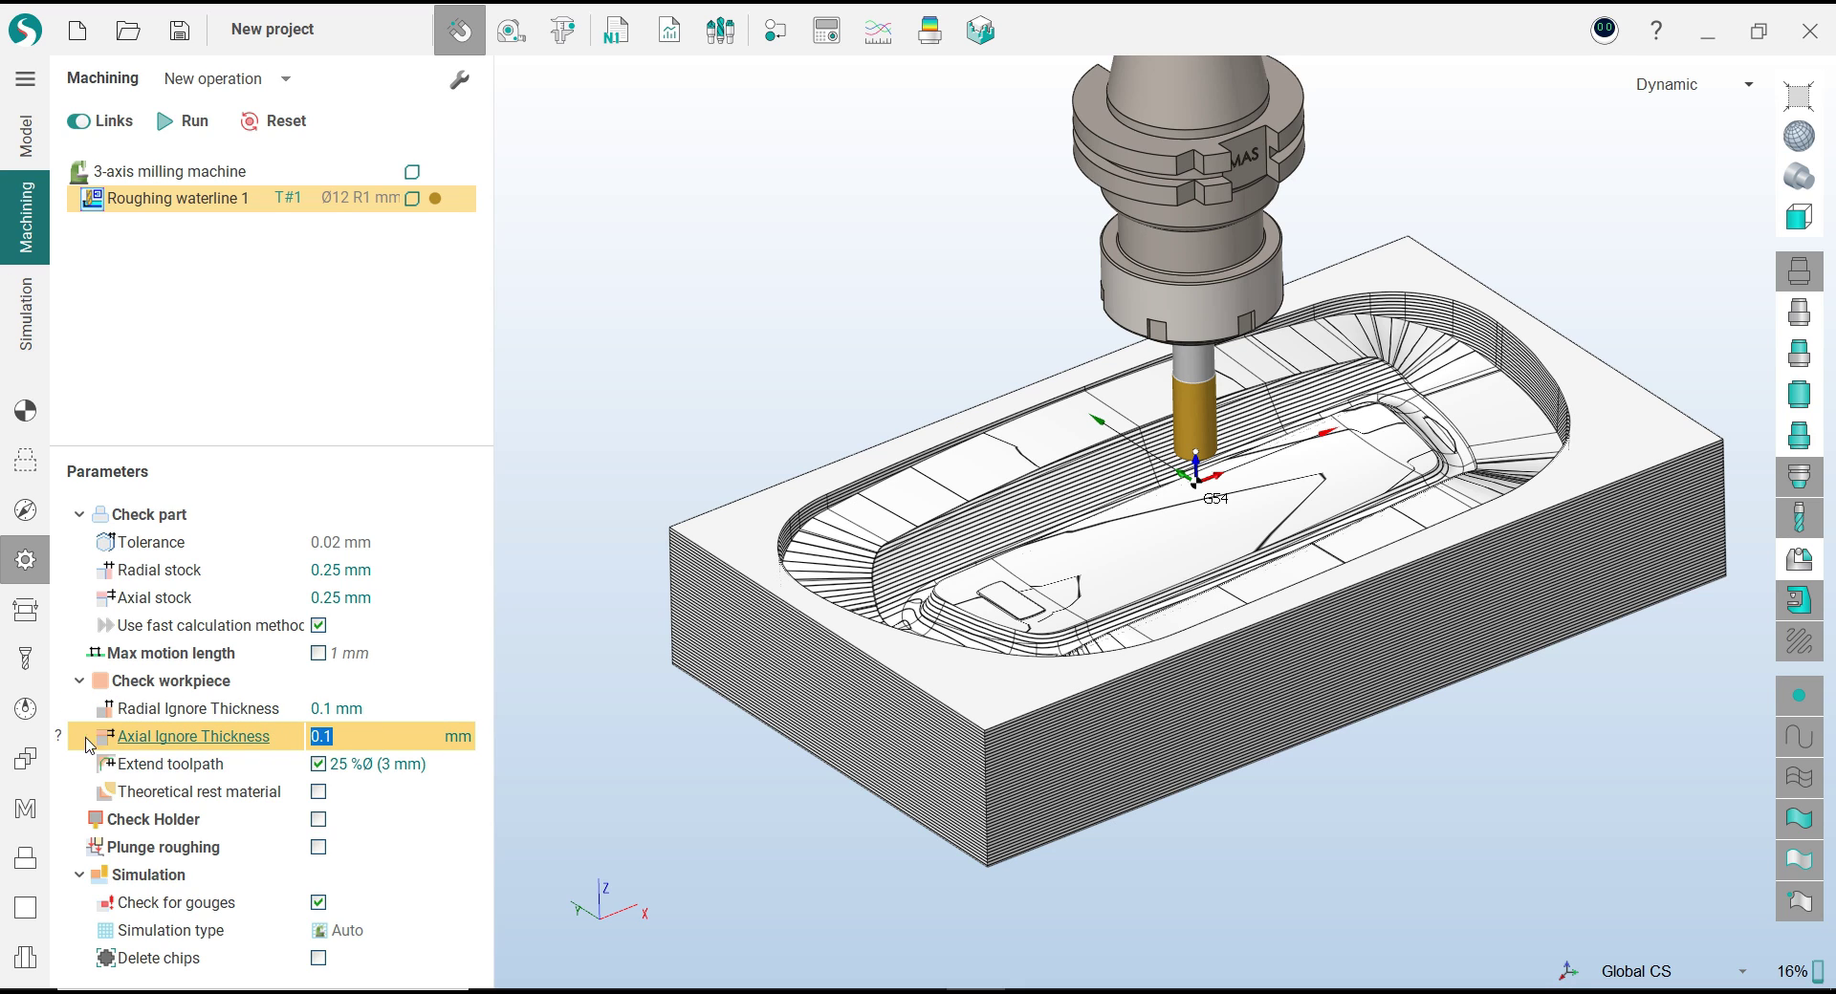
# Set safe level 15 mm, feed switch level 3 mm, plunge angle 1.2° and 2 mm smooth radius
pyautogui.click(26, 609)
pyautogui.click(343, 657)
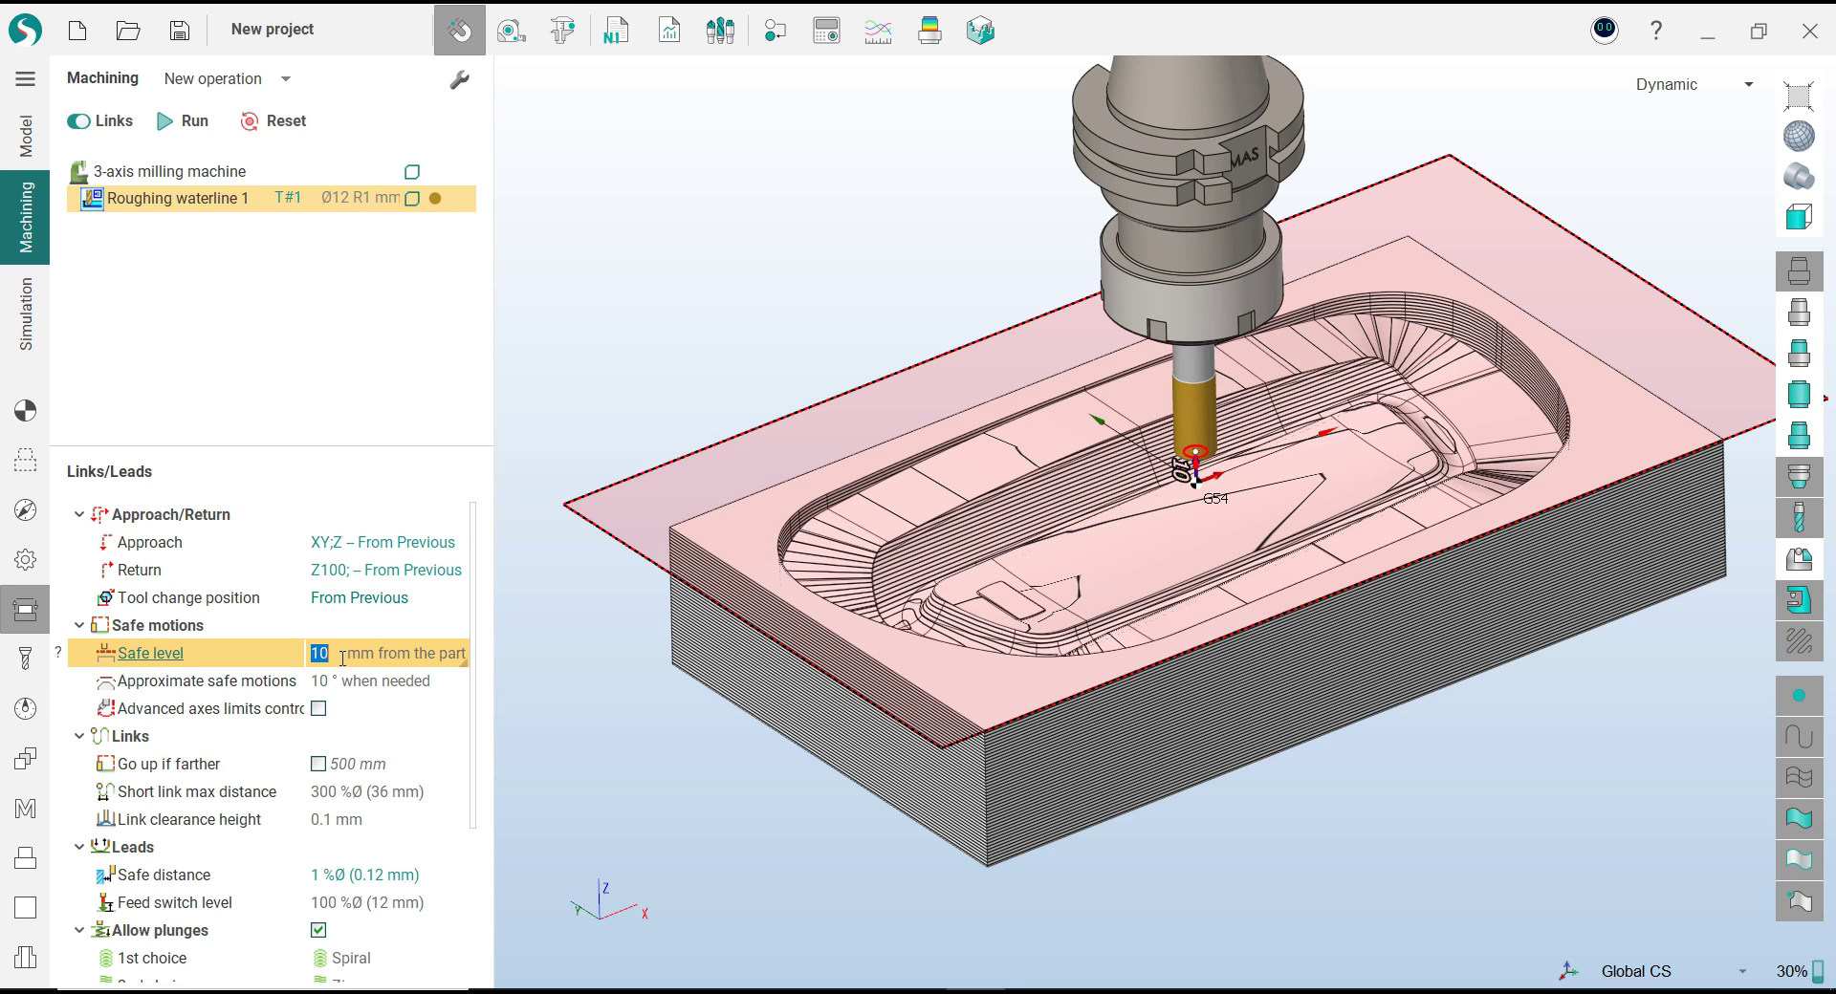
pyautogui.write('15')
pyautogui.press('Return')
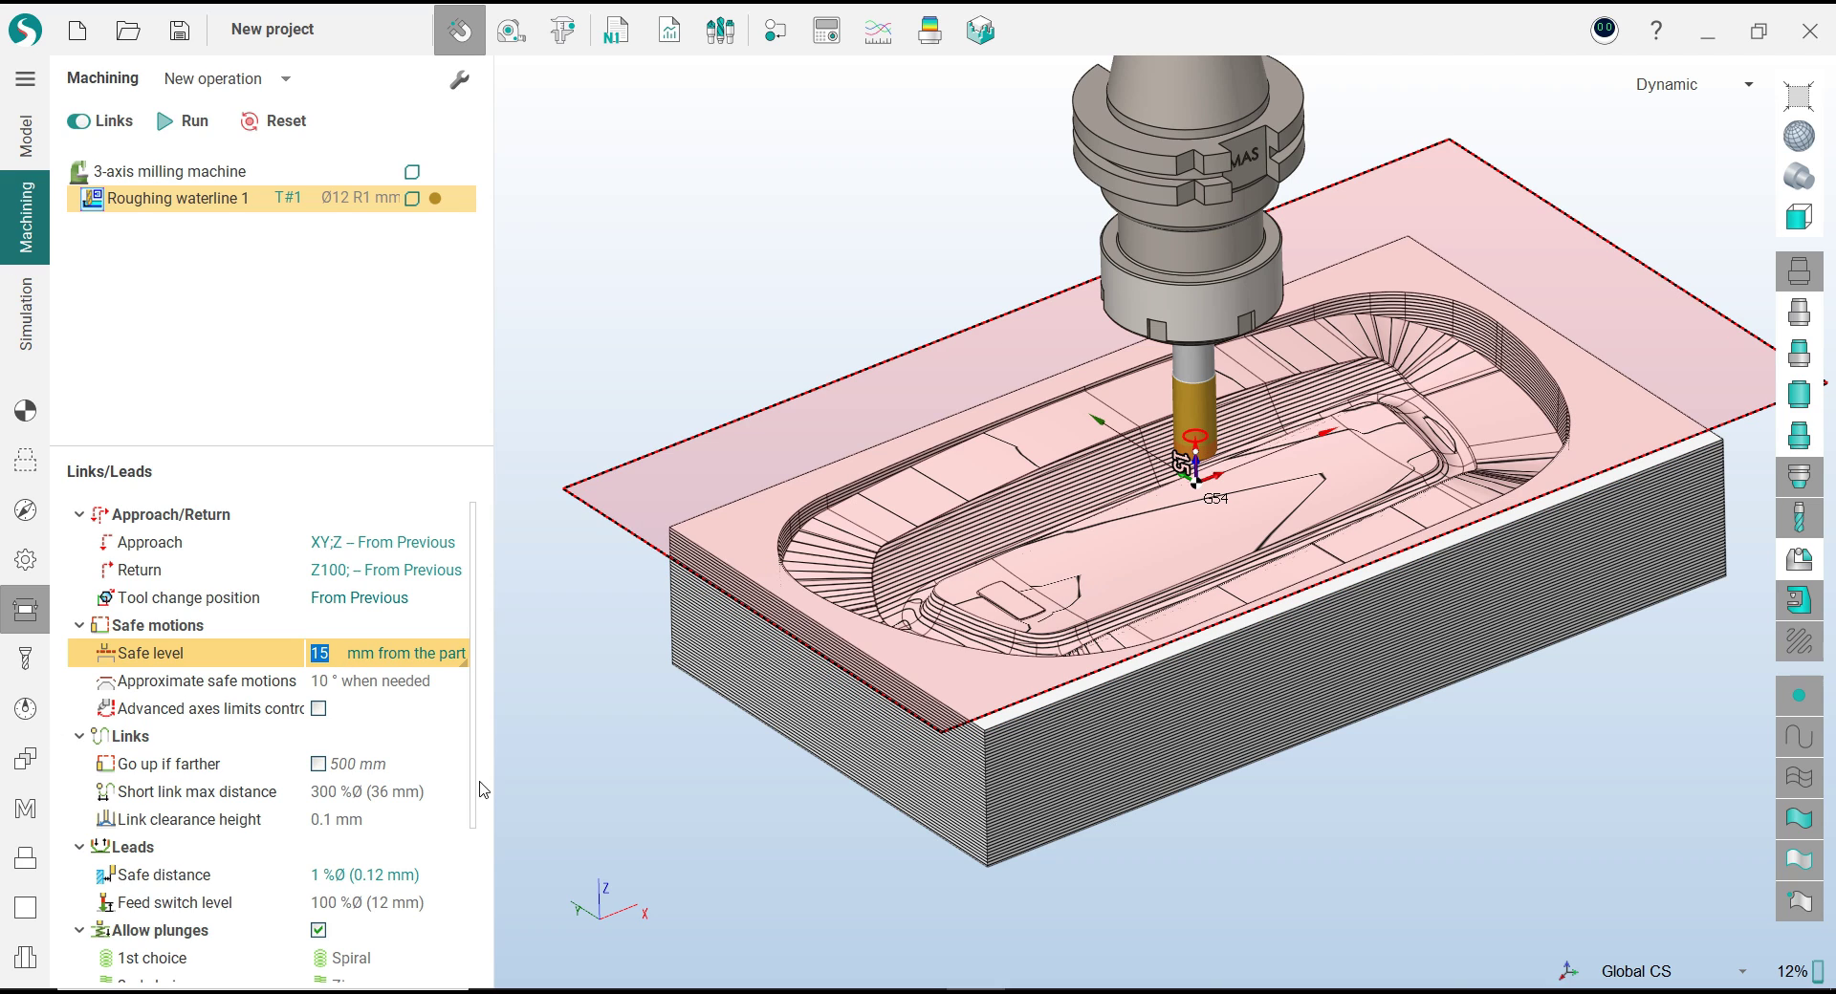
pyautogui.click(449, 903)
pyautogui.write('3')
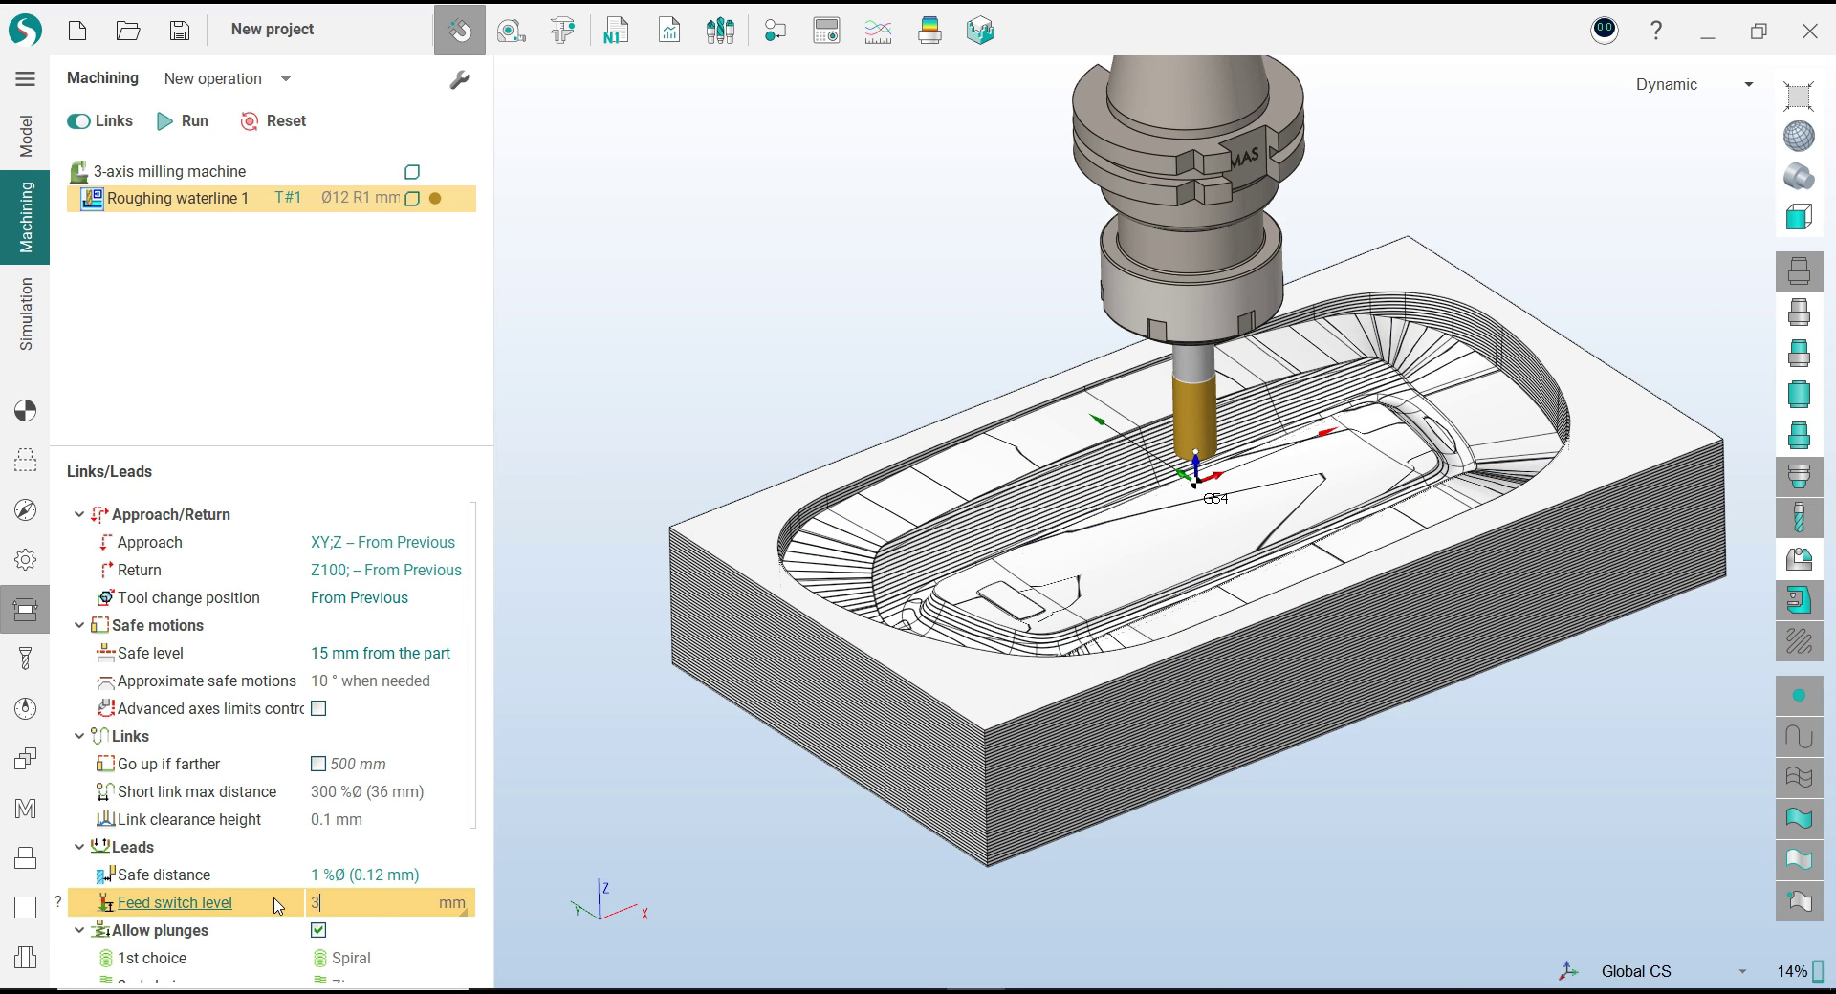
pyautogui.press('Return')
pyautogui.scroll(-3, 364, 863)
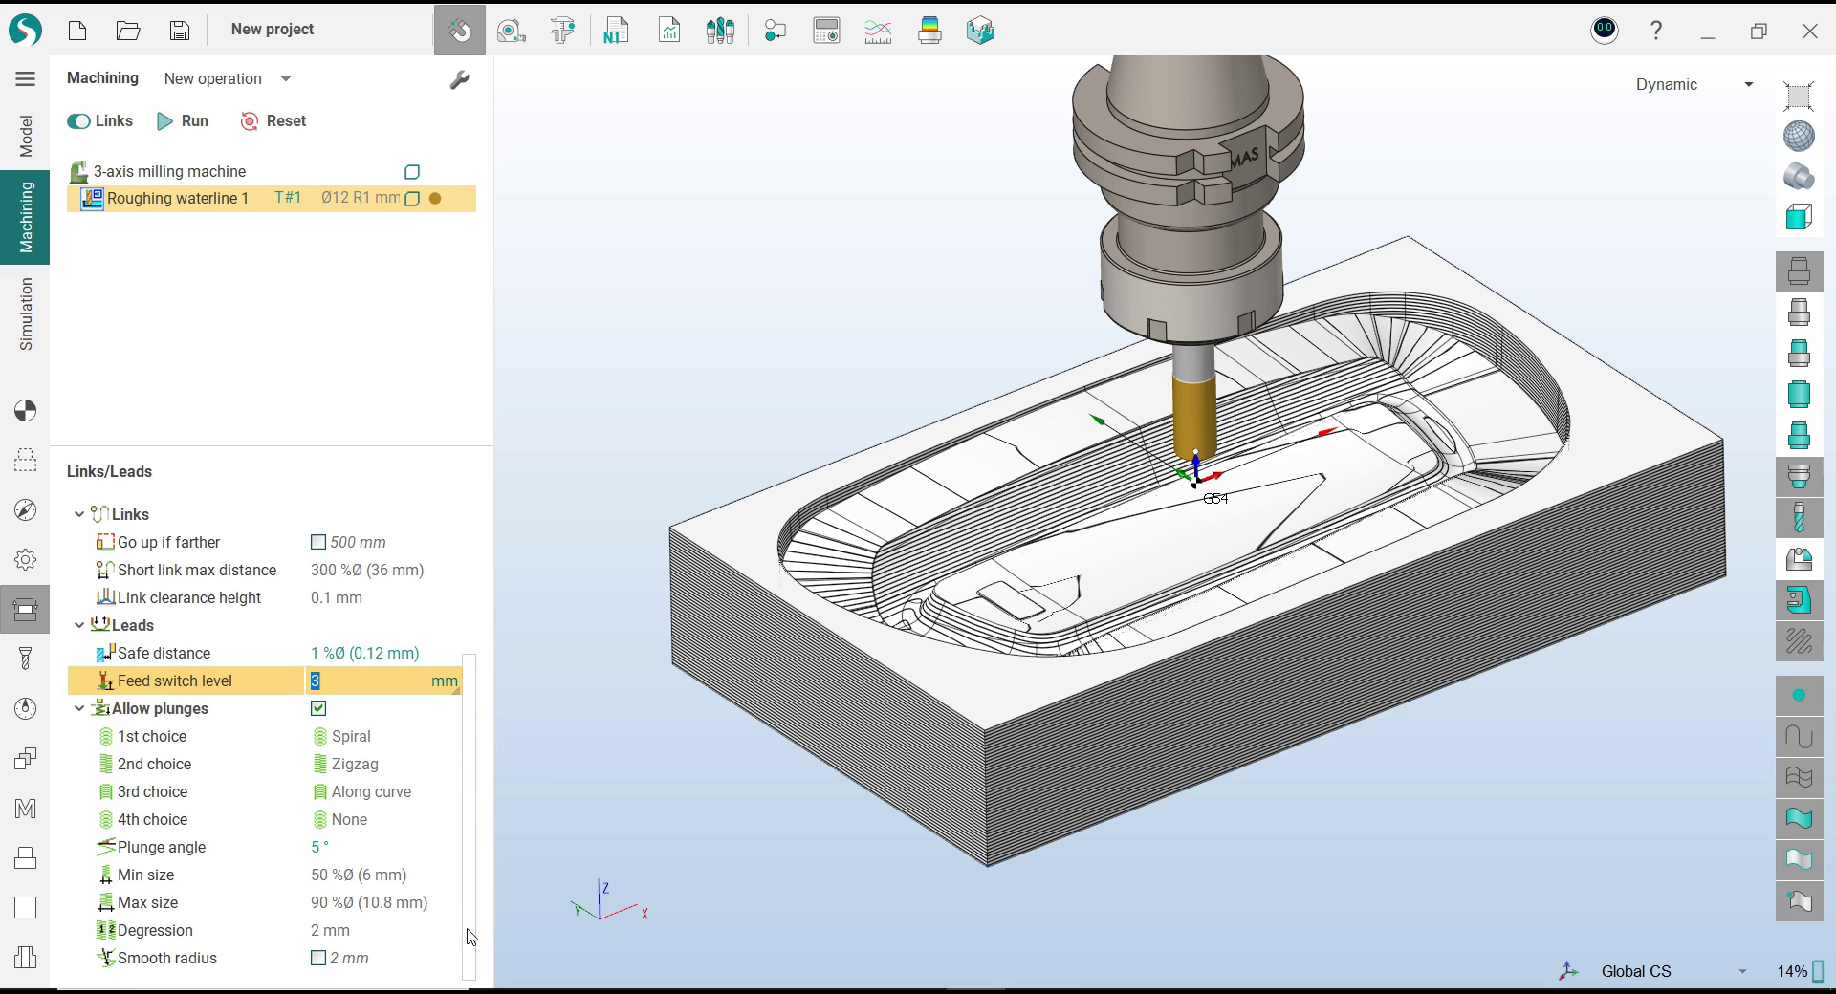
pyautogui.click(356, 846)
pyautogui.write('.2')
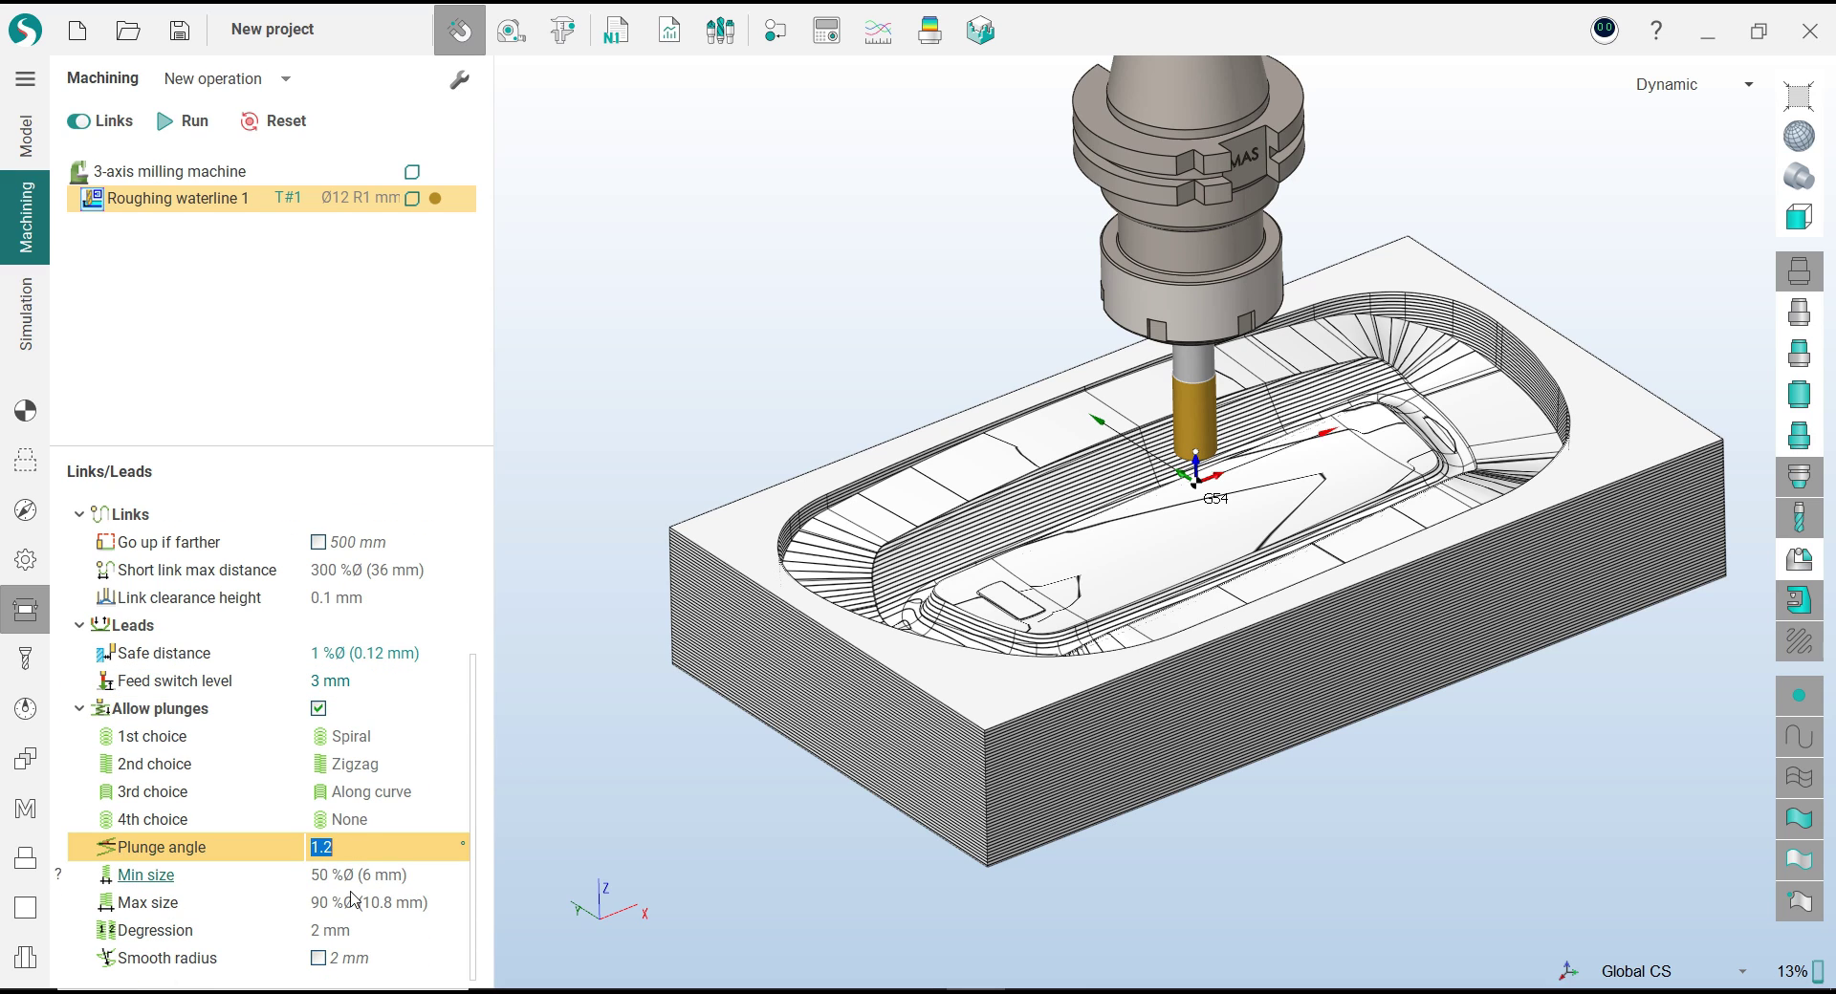
pyautogui.click(318, 958)
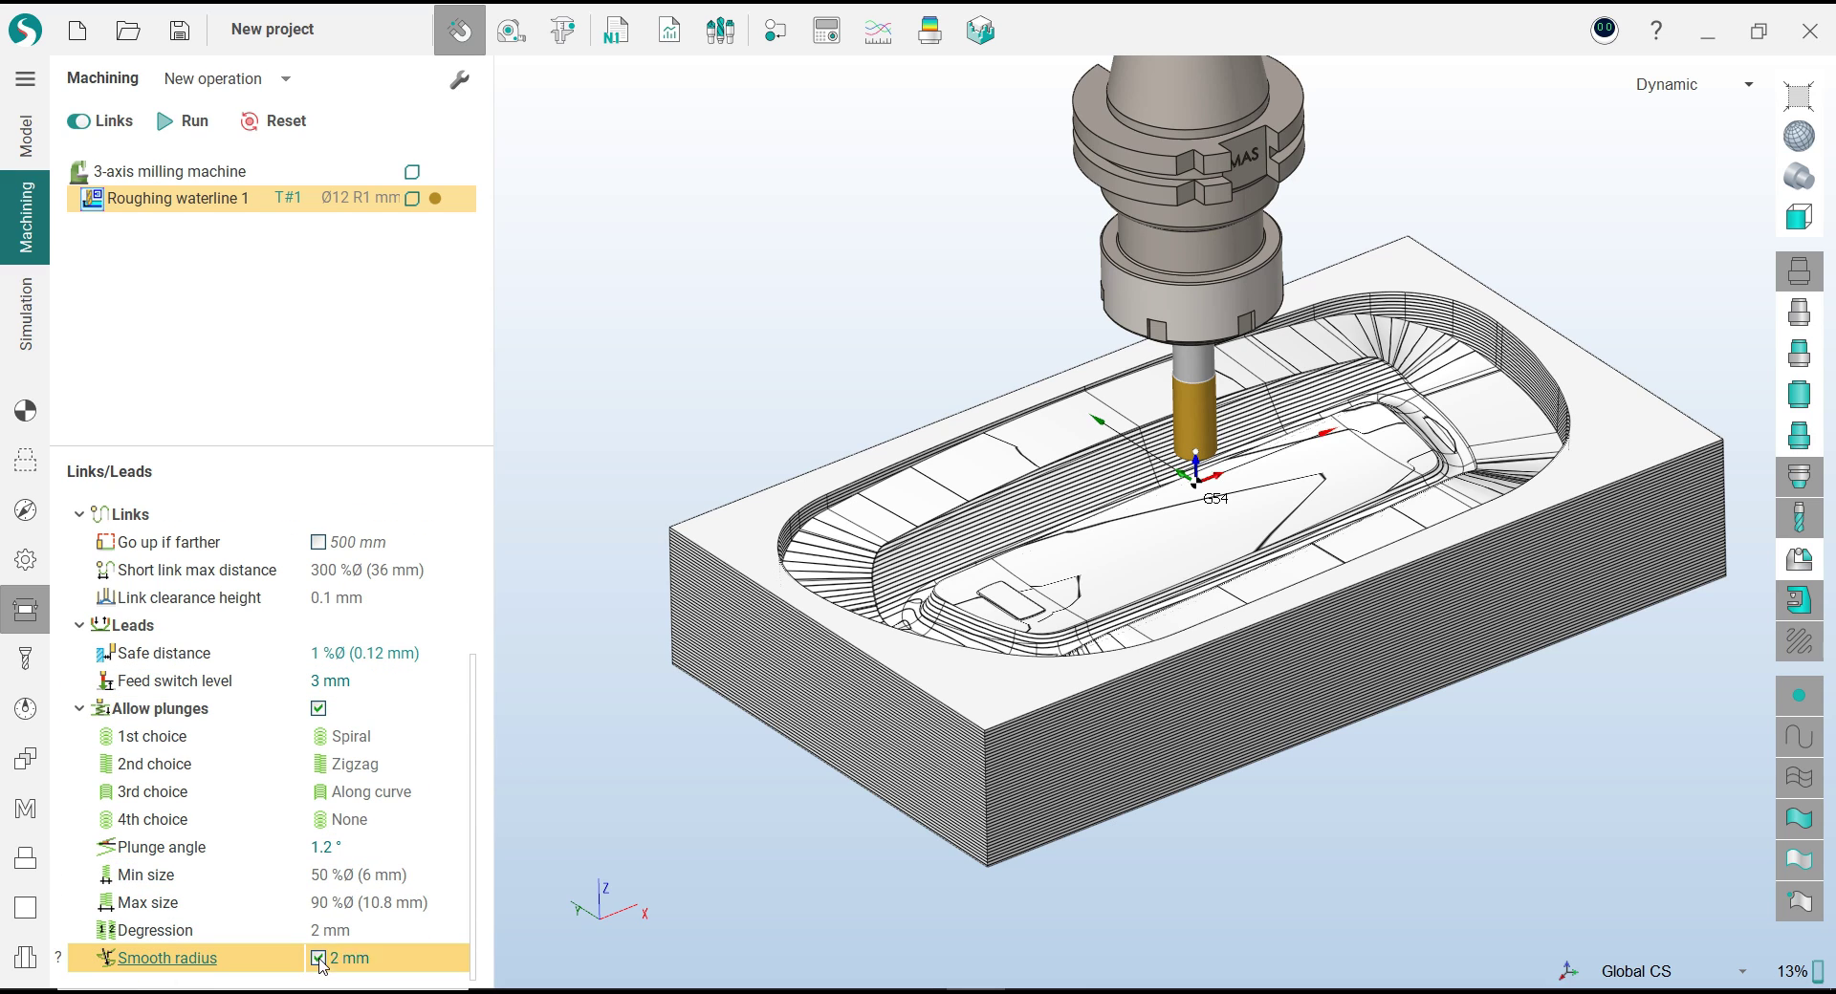
pyautogui.click(25, 657)
pyautogui.click(26, 708)
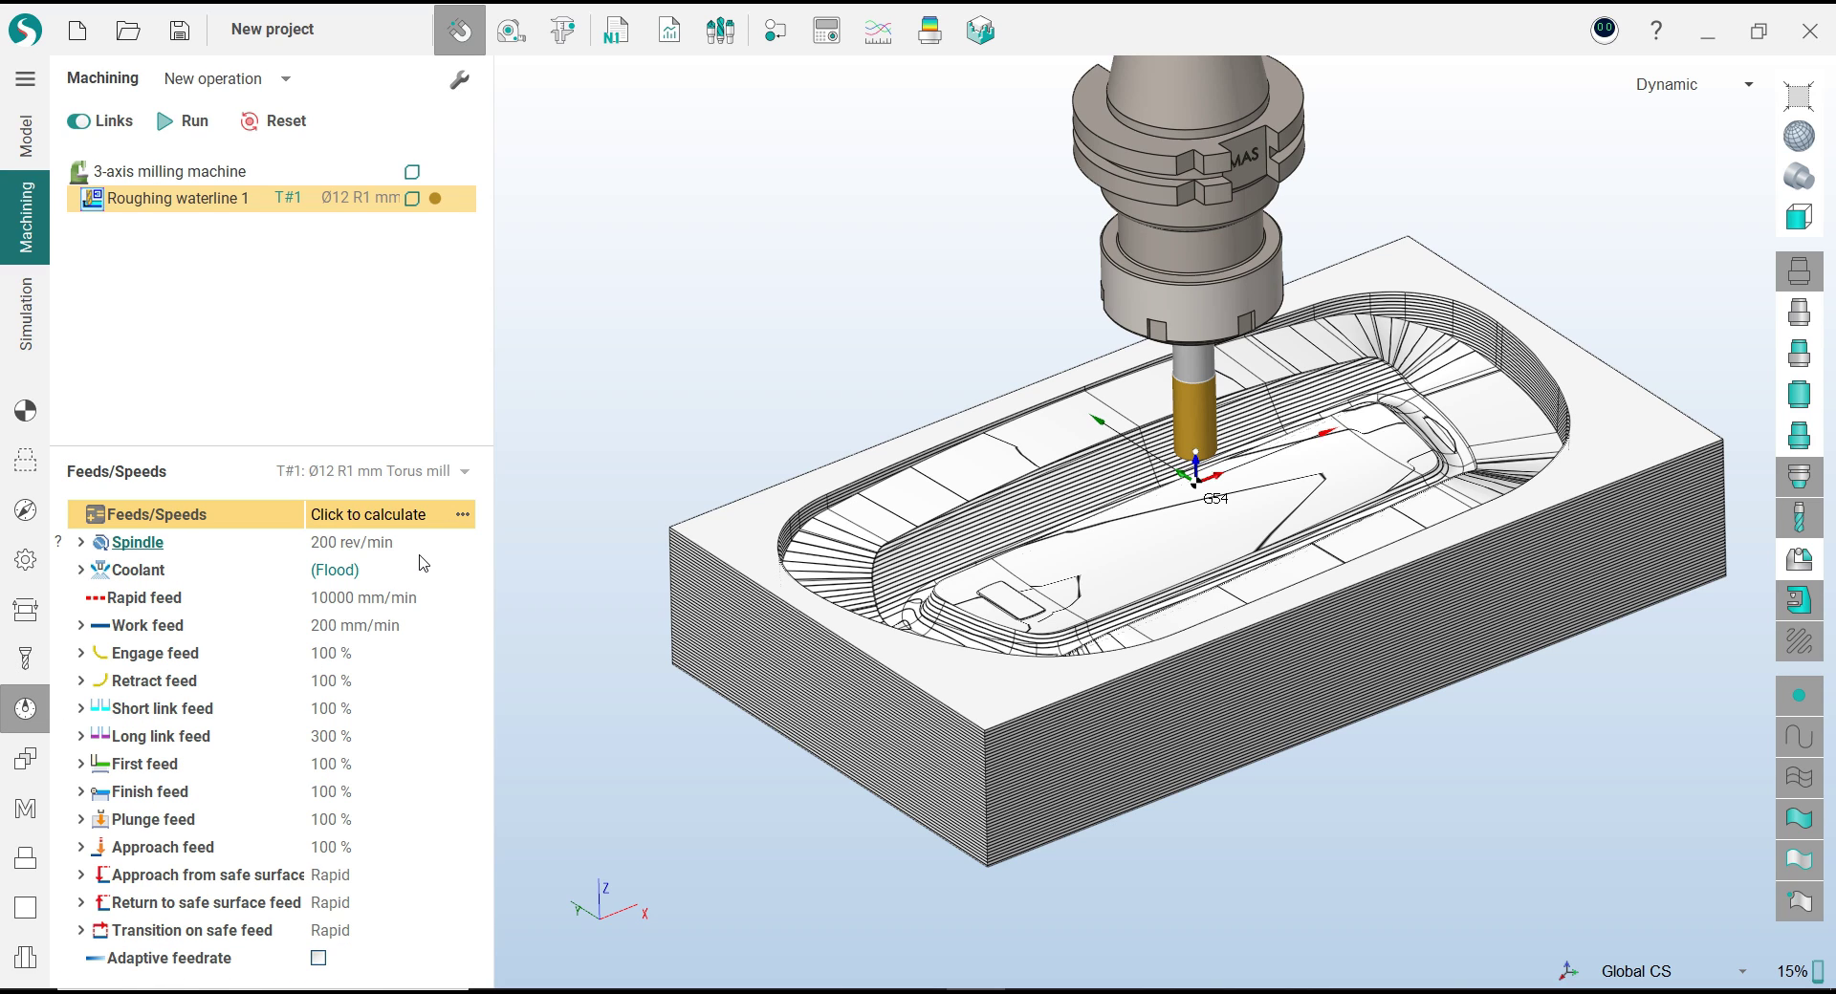
# Set spindle speed 3000 rev/min, work feed 750 mm/min and approach feed 20 %, then confirm
pyautogui.click(420, 554)
pyautogui.click(449, 552)
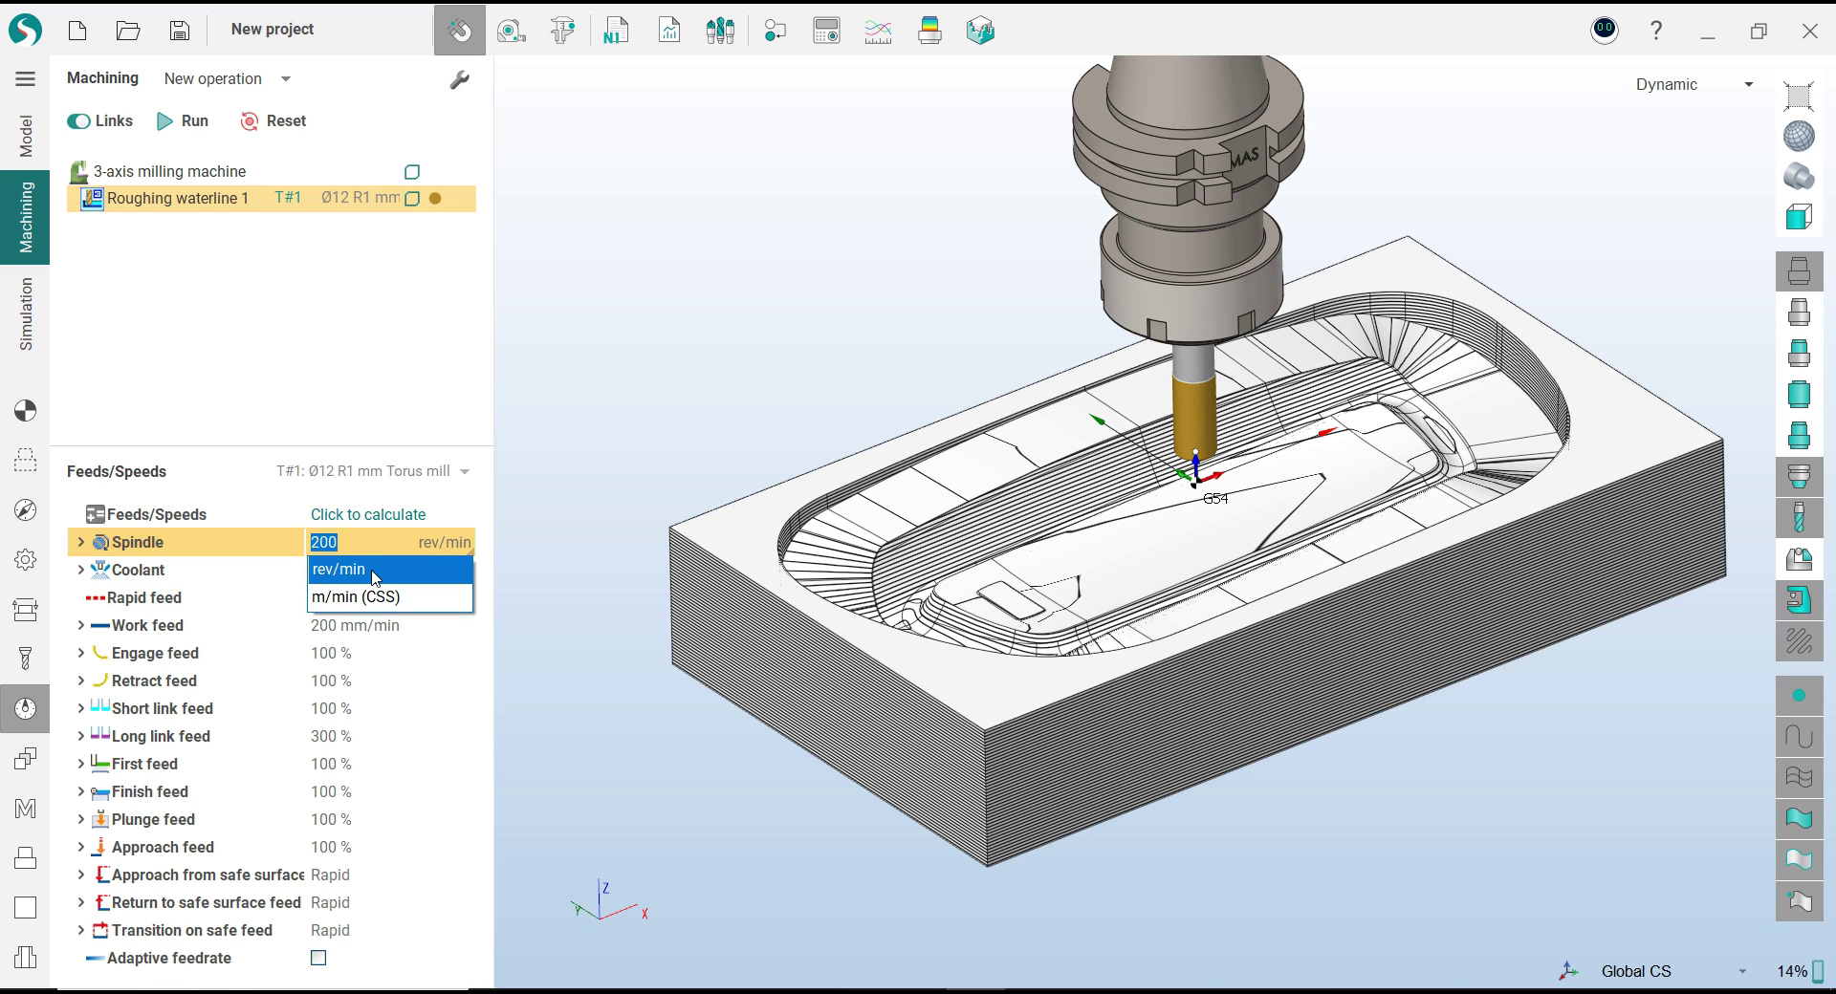
pyautogui.click(375, 578)
pyautogui.write('3000')
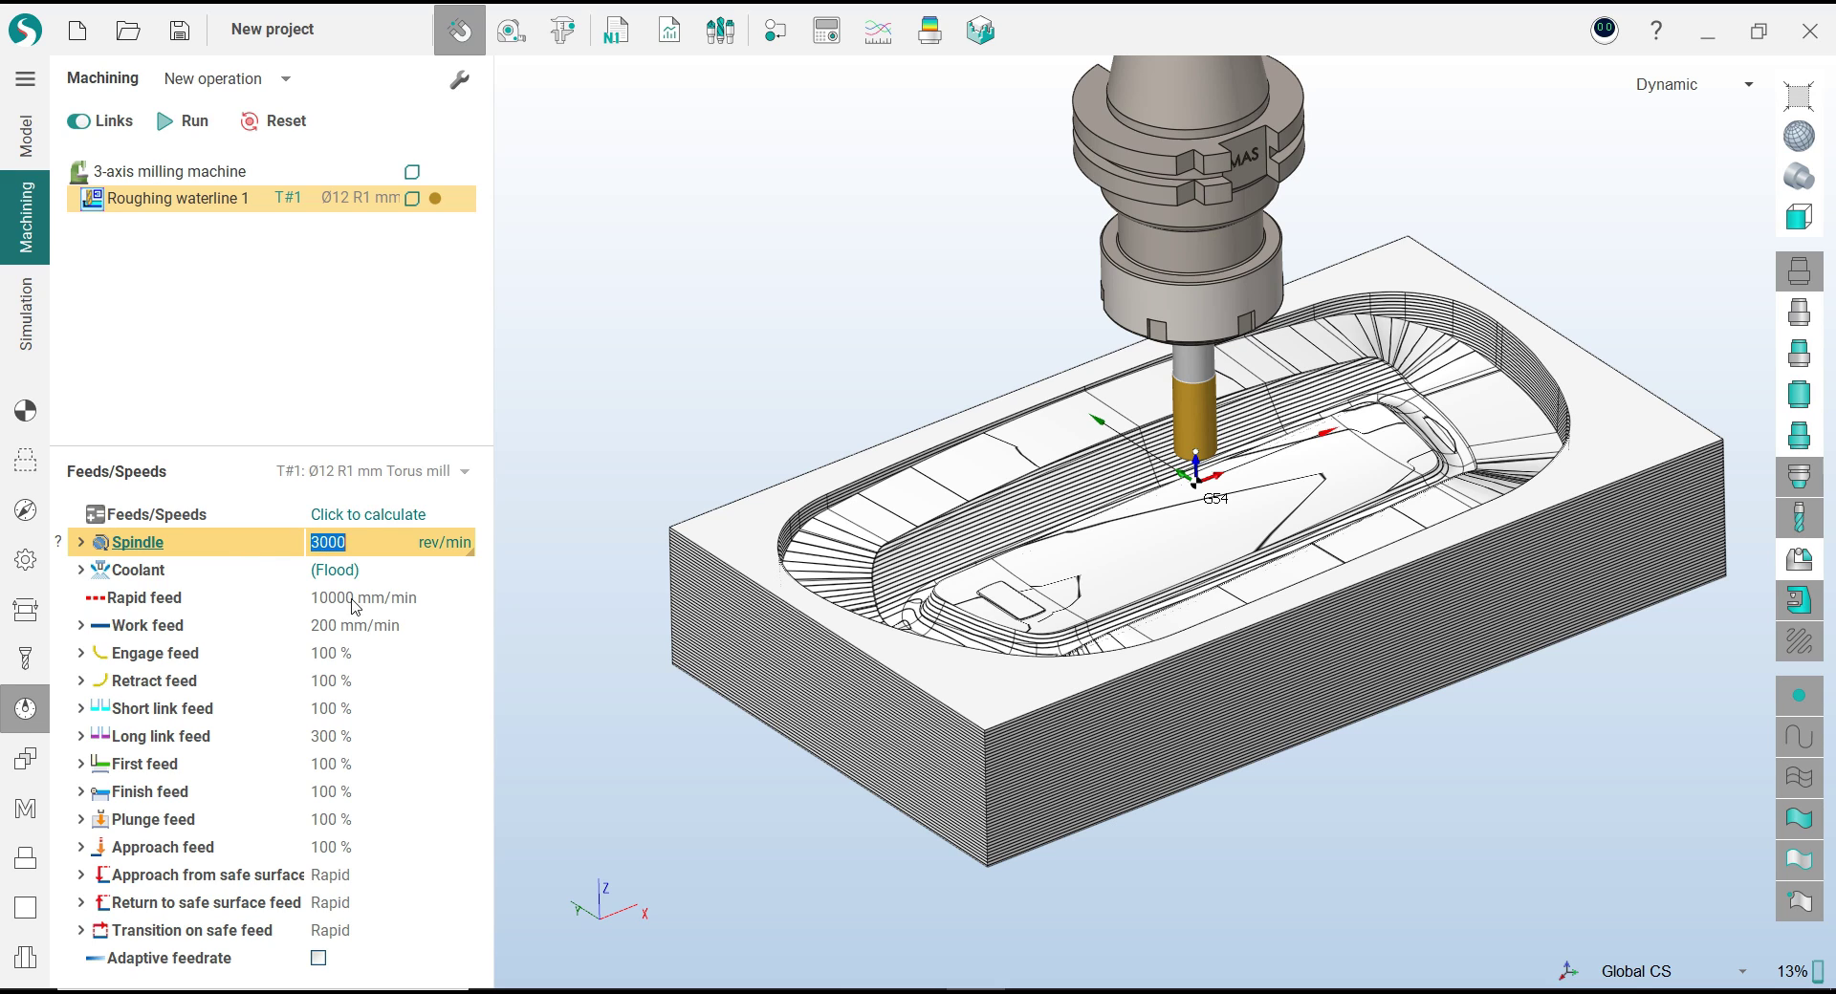
pyautogui.click(380, 624)
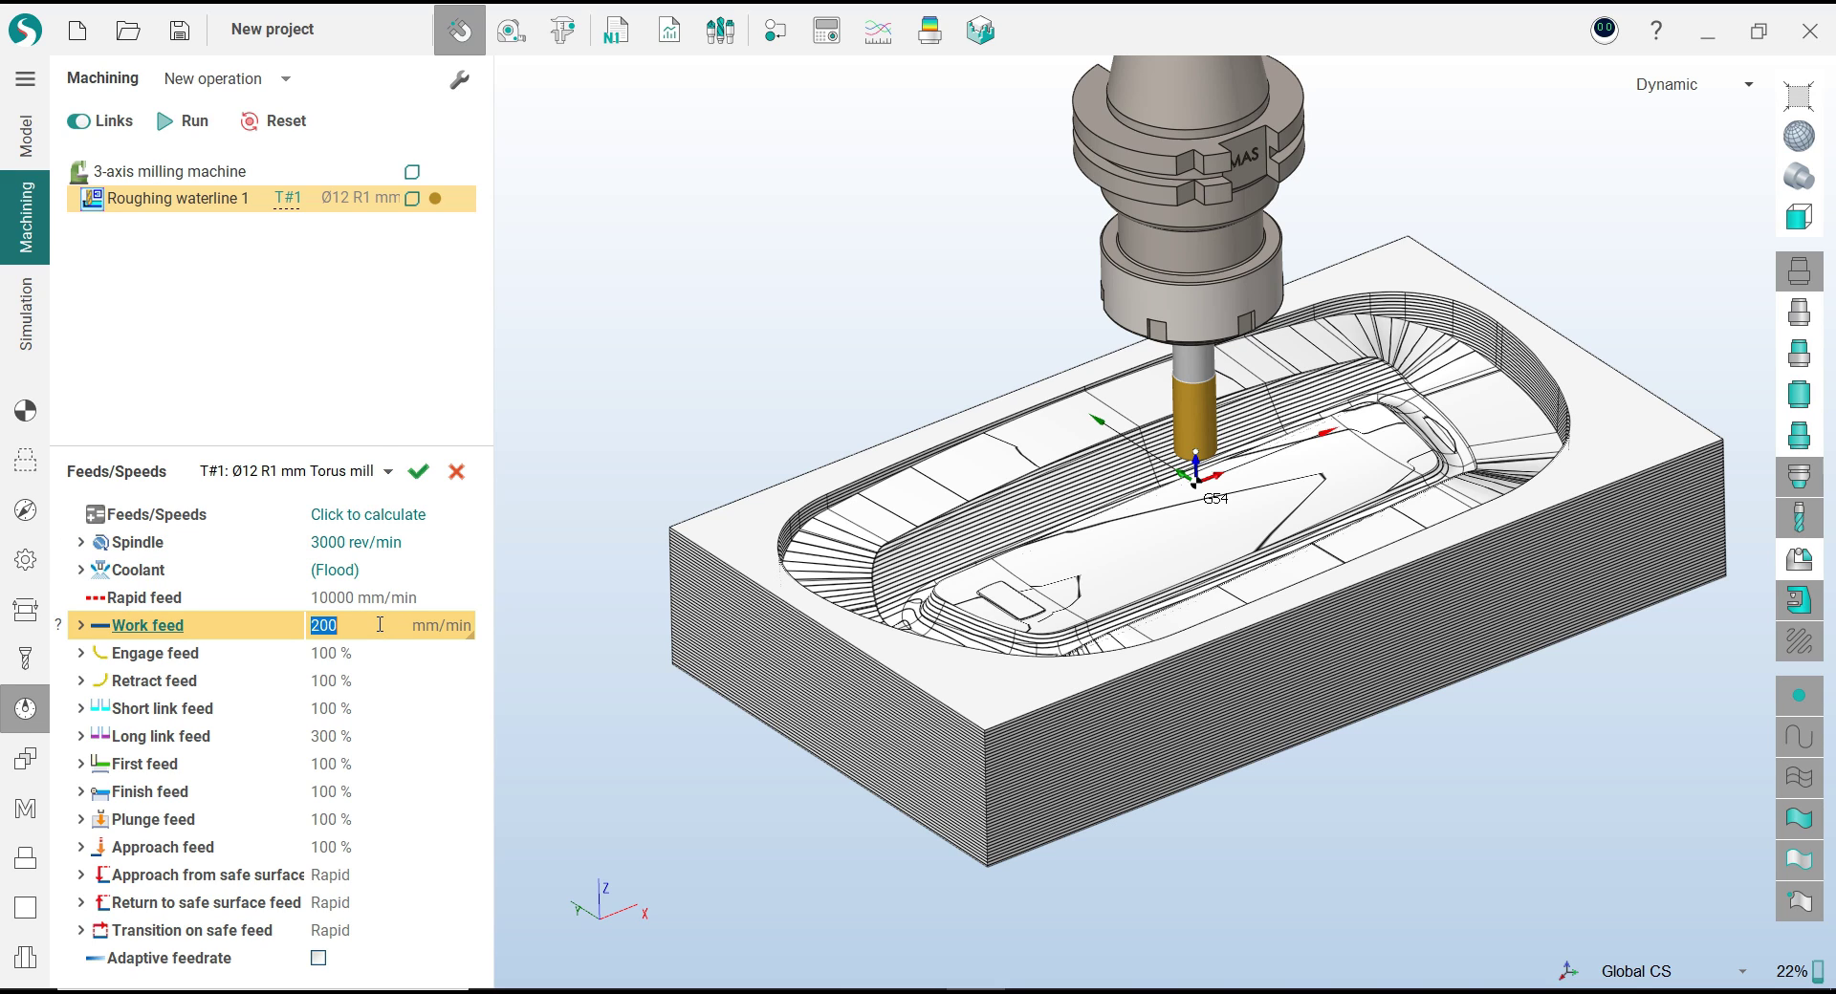
pyautogui.write('750')
pyautogui.click(340, 848)
pyautogui.write('20')
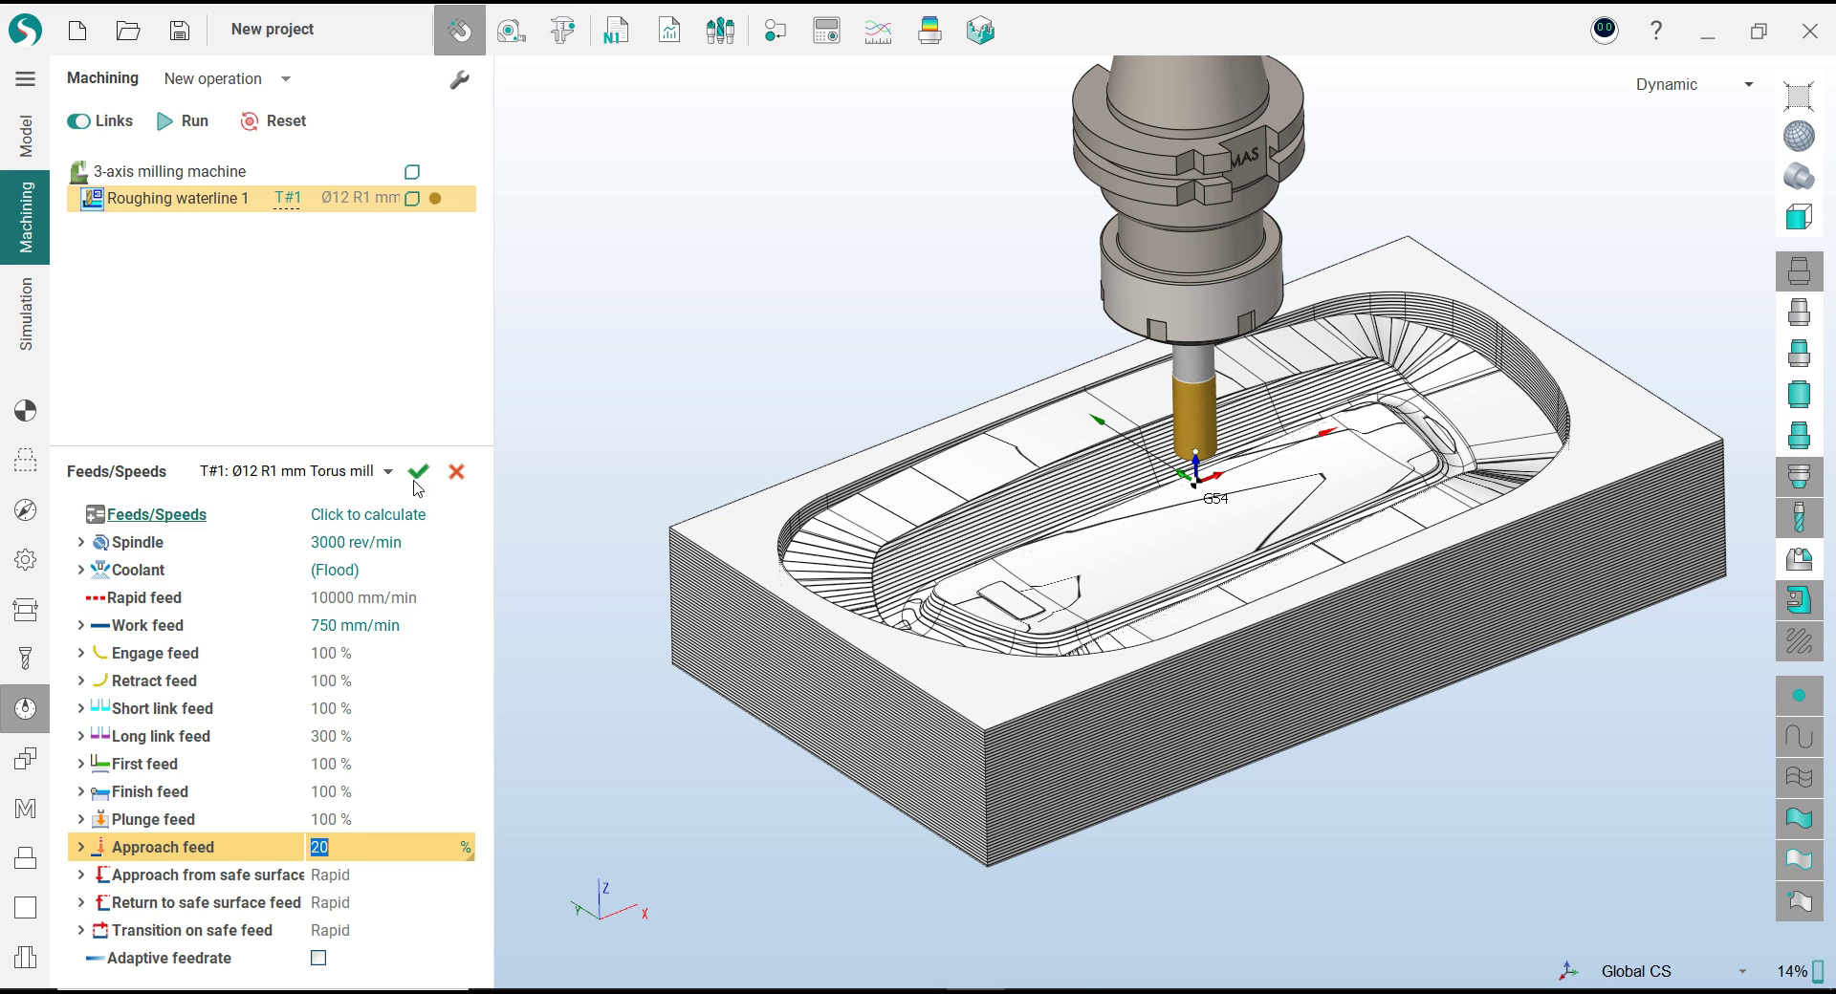
pyautogui.click(418, 471)
pyautogui.moveTo(770, 361); pyautogui.dragTo(782, 372, button='middle')
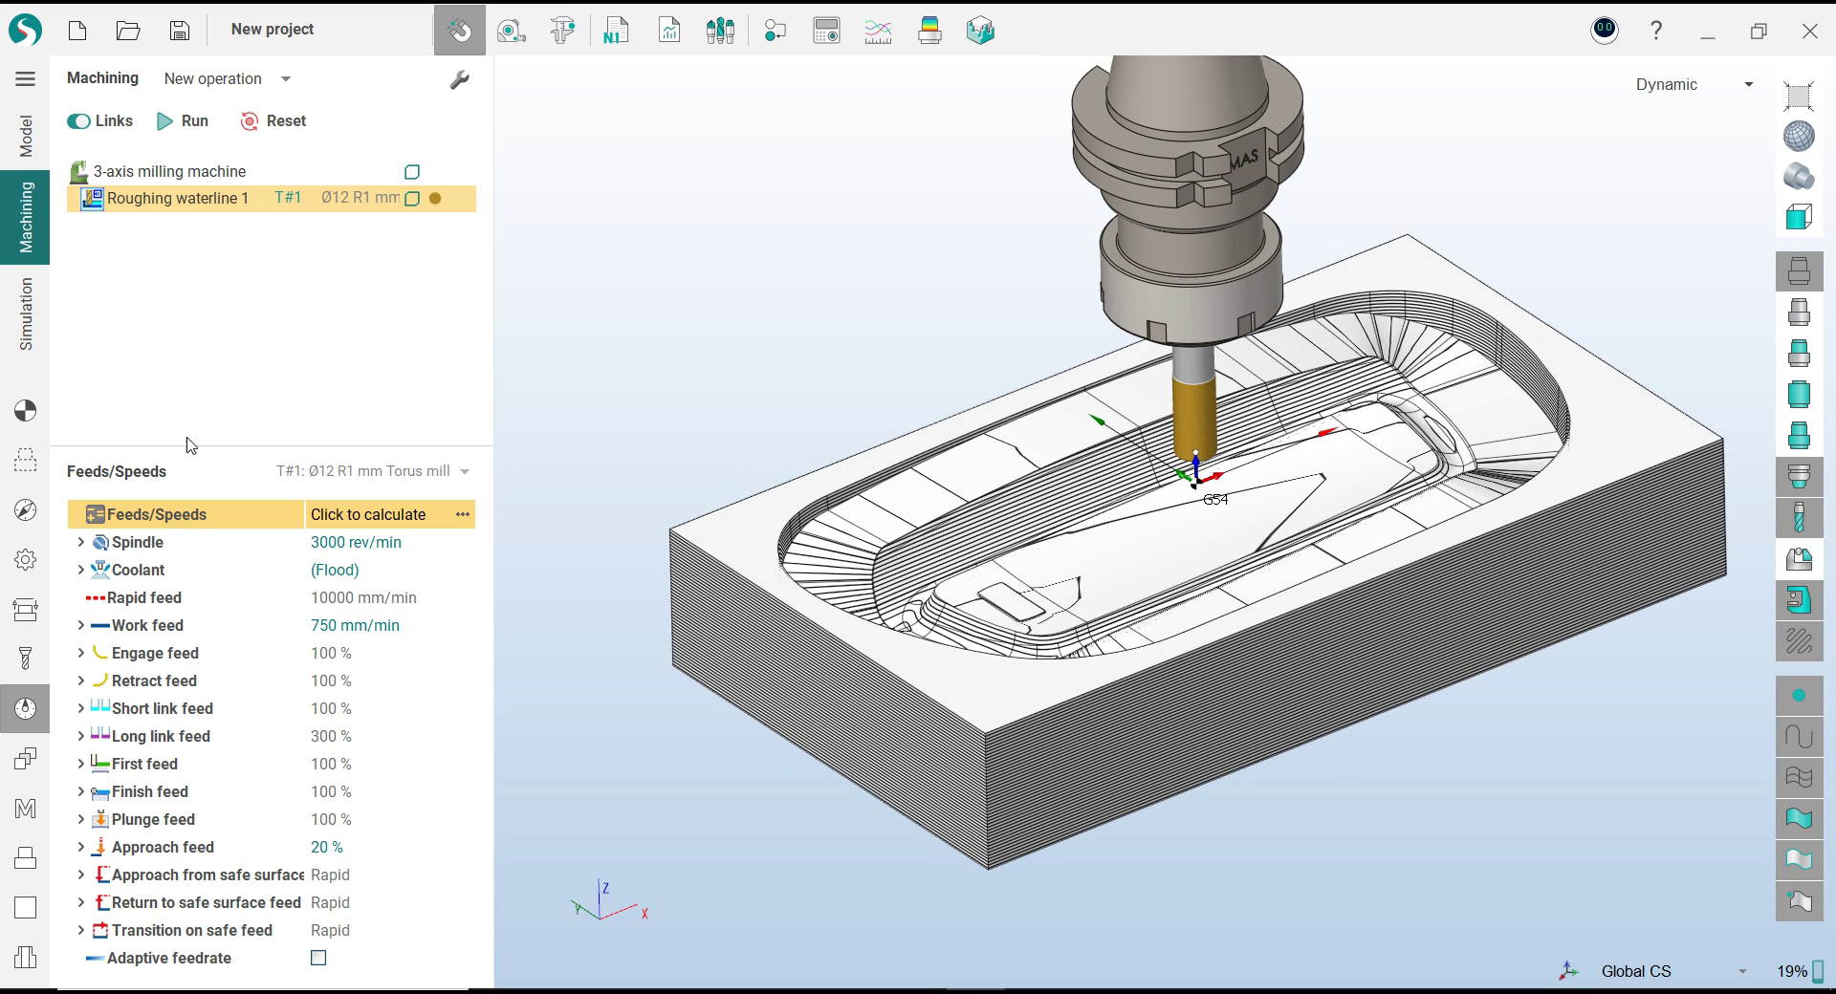
# Show the operation's setup parameters and orbit the part to inspect the calculated toolpath
pyautogui.click(29, 416)
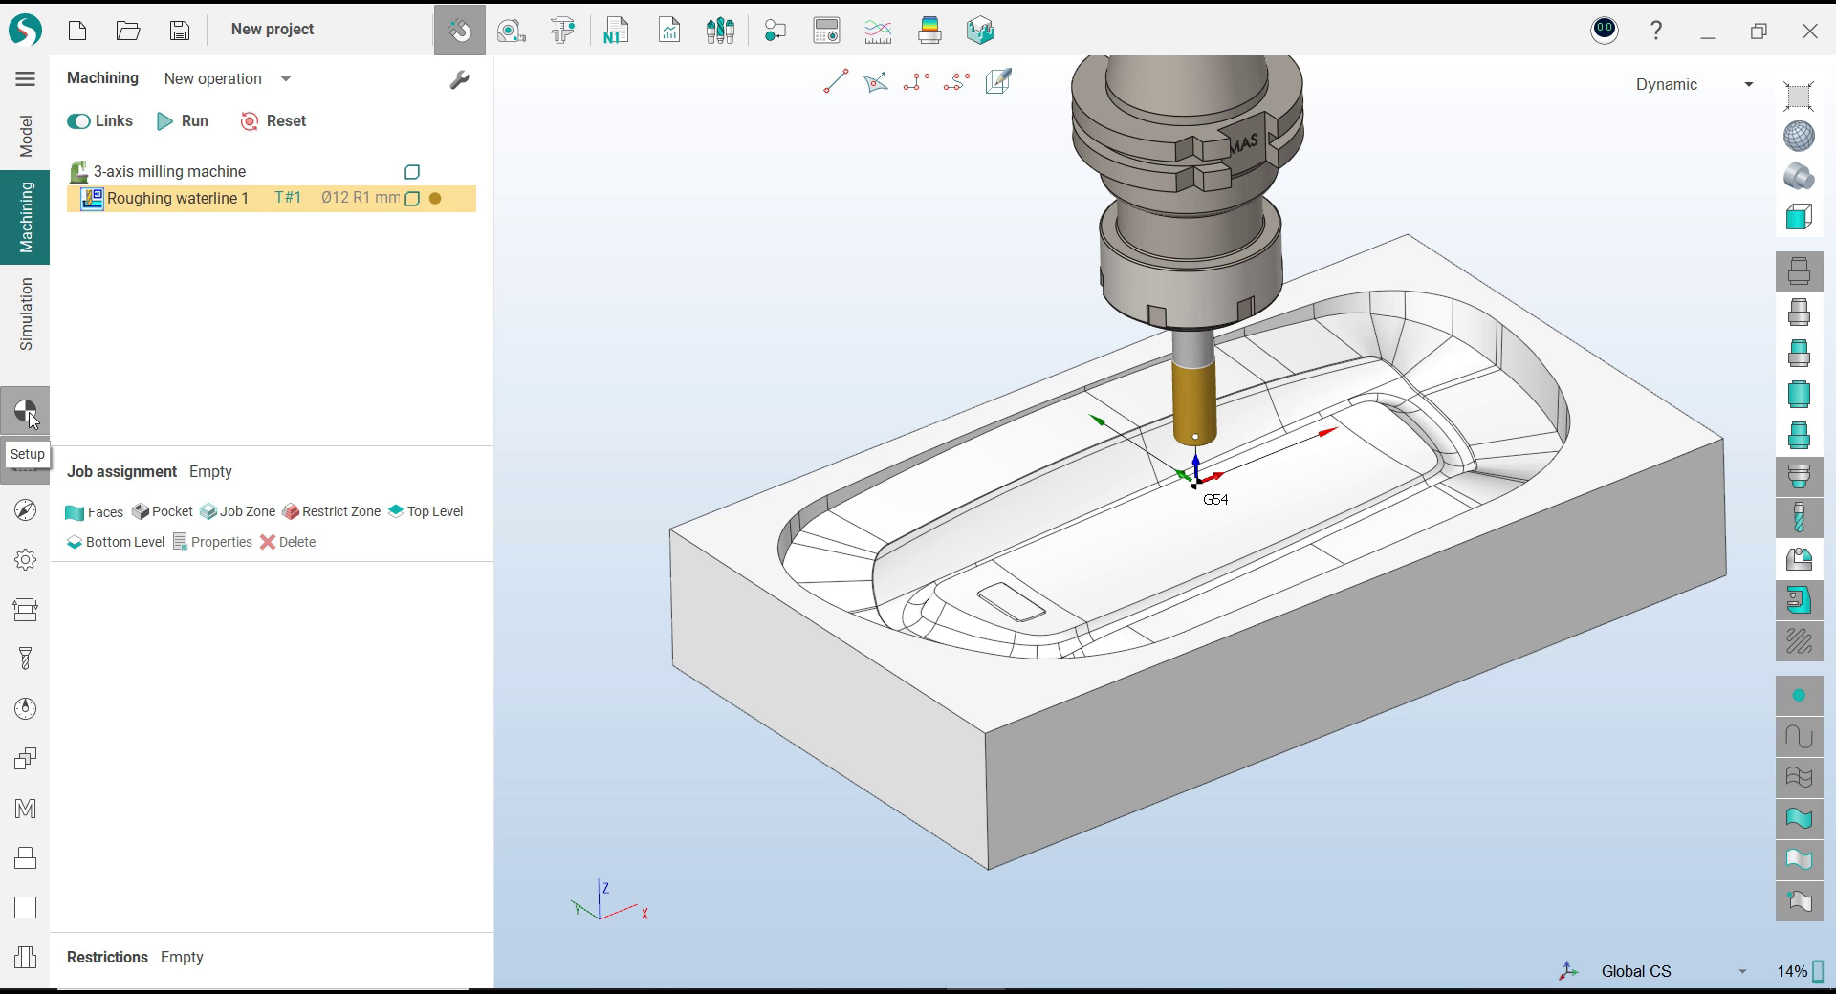
pyautogui.click(29, 417)
pyautogui.moveTo(772, 407); pyautogui.dragTo(763, 407, button='middle')
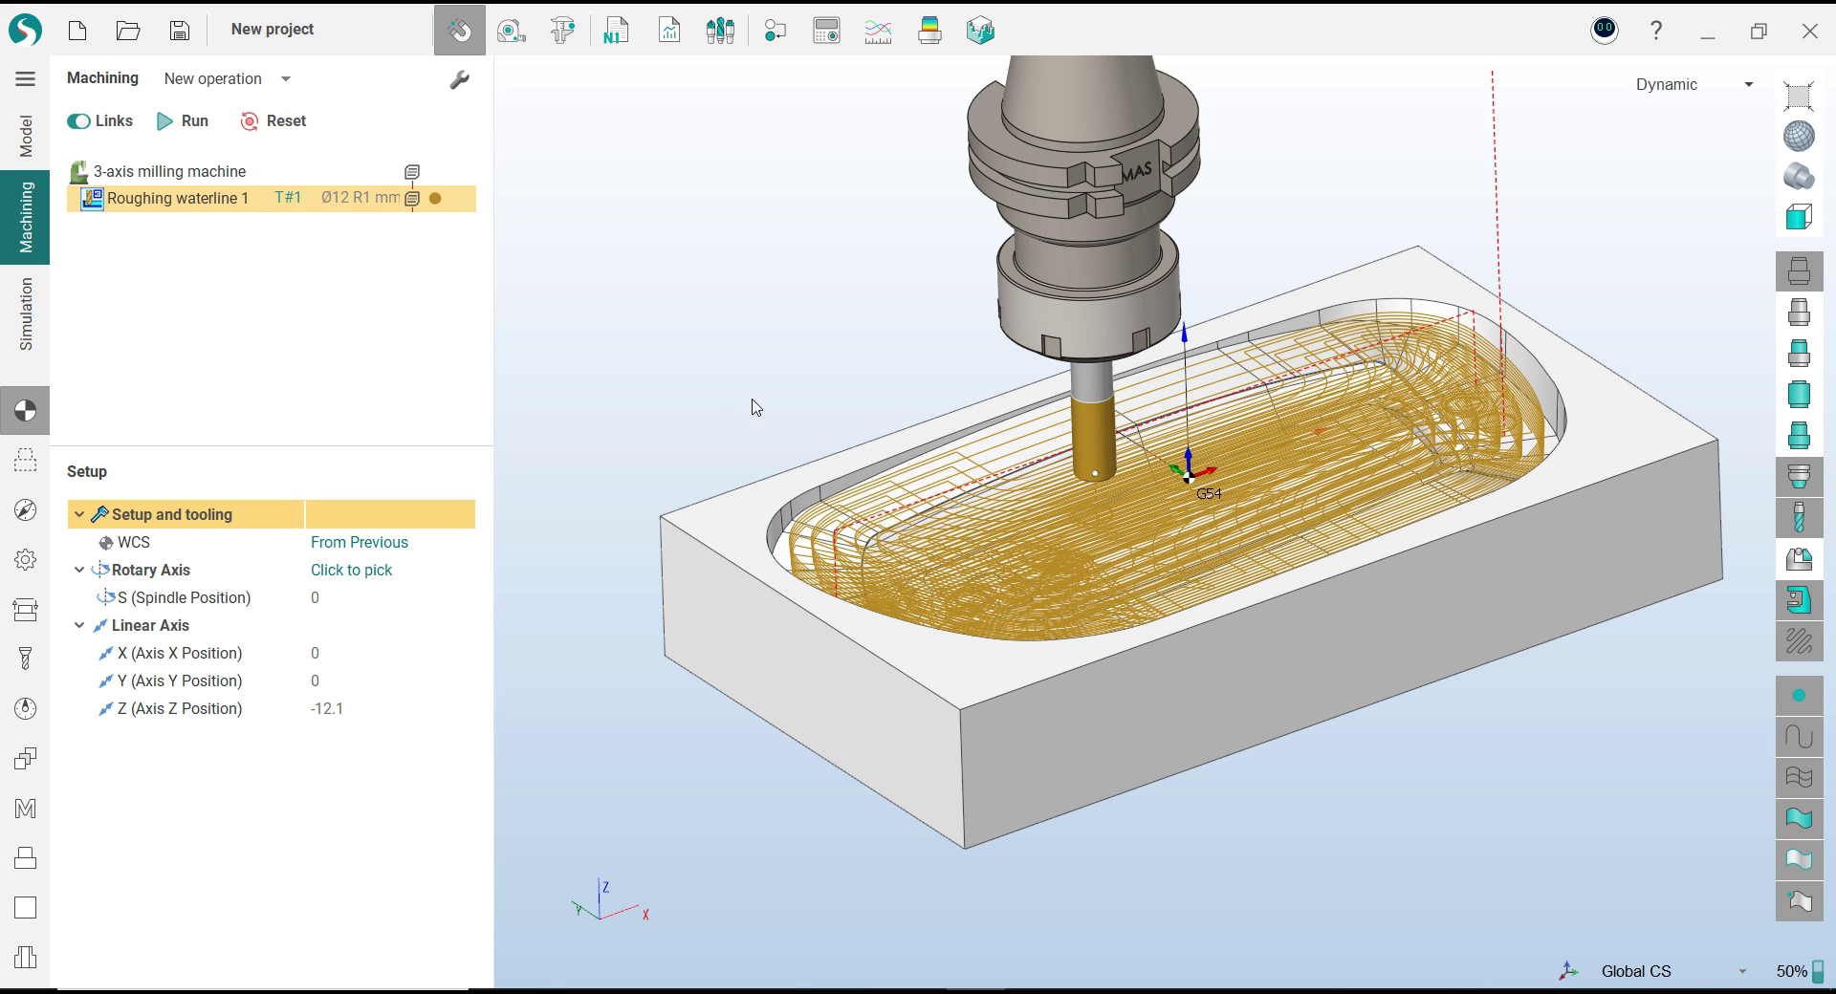
pyautogui.moveTo(755, 407); pyautogui.dragTo(1059, 483, button='middle')
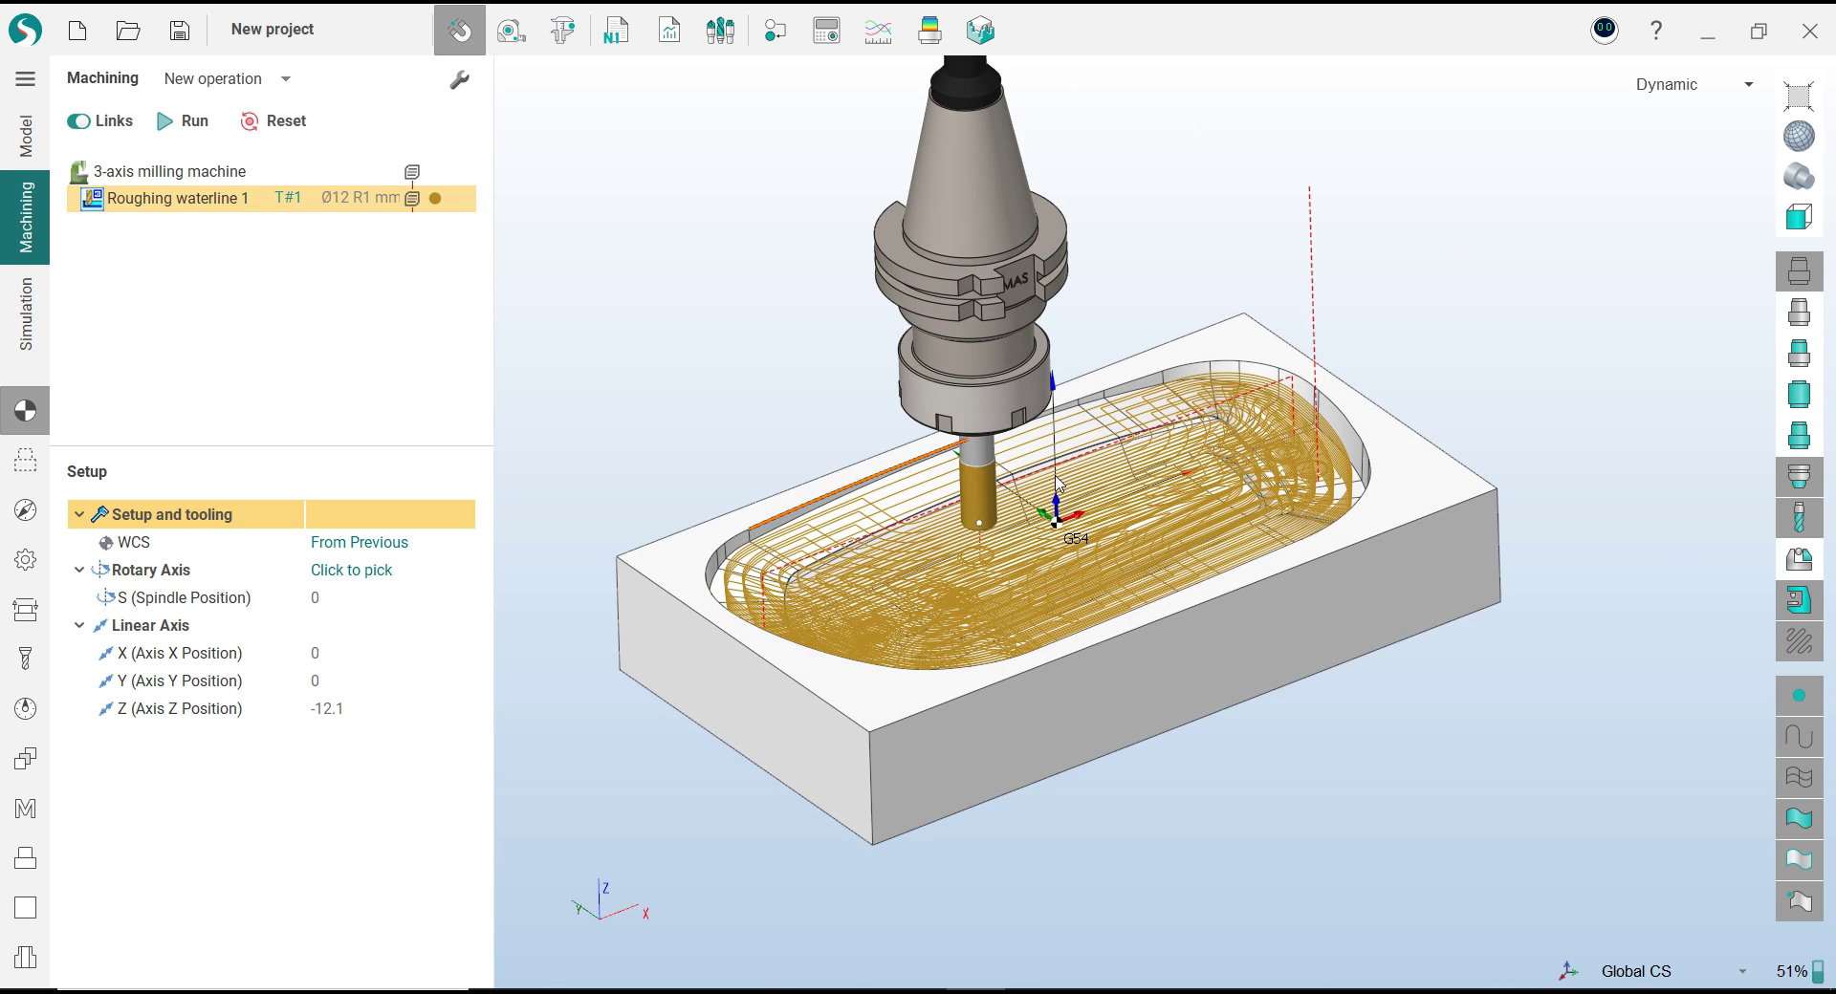
# Turn on toolpath line colouring and switch to the Simulation workspace
pyautogui.click(1798, 643)
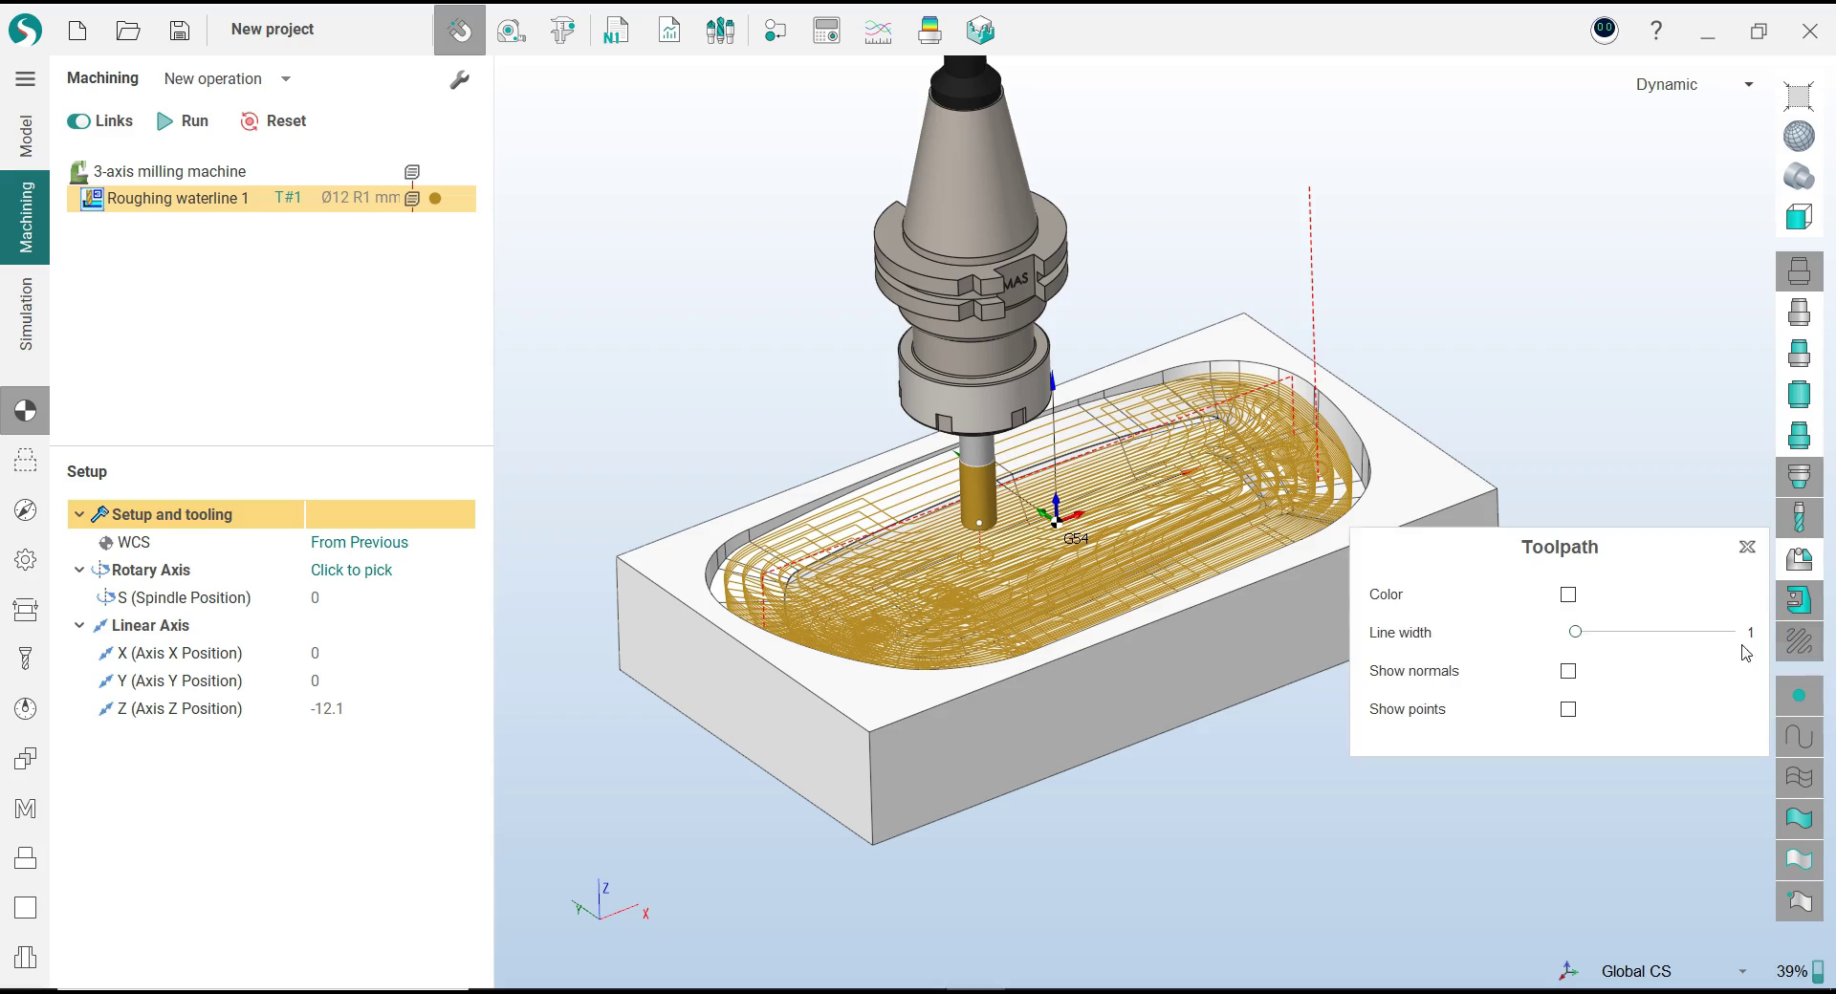
pyautogui.click(1568, 594)
pyautogui.moveTo(1610, 437)
pyautogui.mouseDown(button='middle')
pyautogui.moveTo(1031, 660)
pyautogui.moveTo(1041, 547)
pyautogui.mouseUp(button='middle')
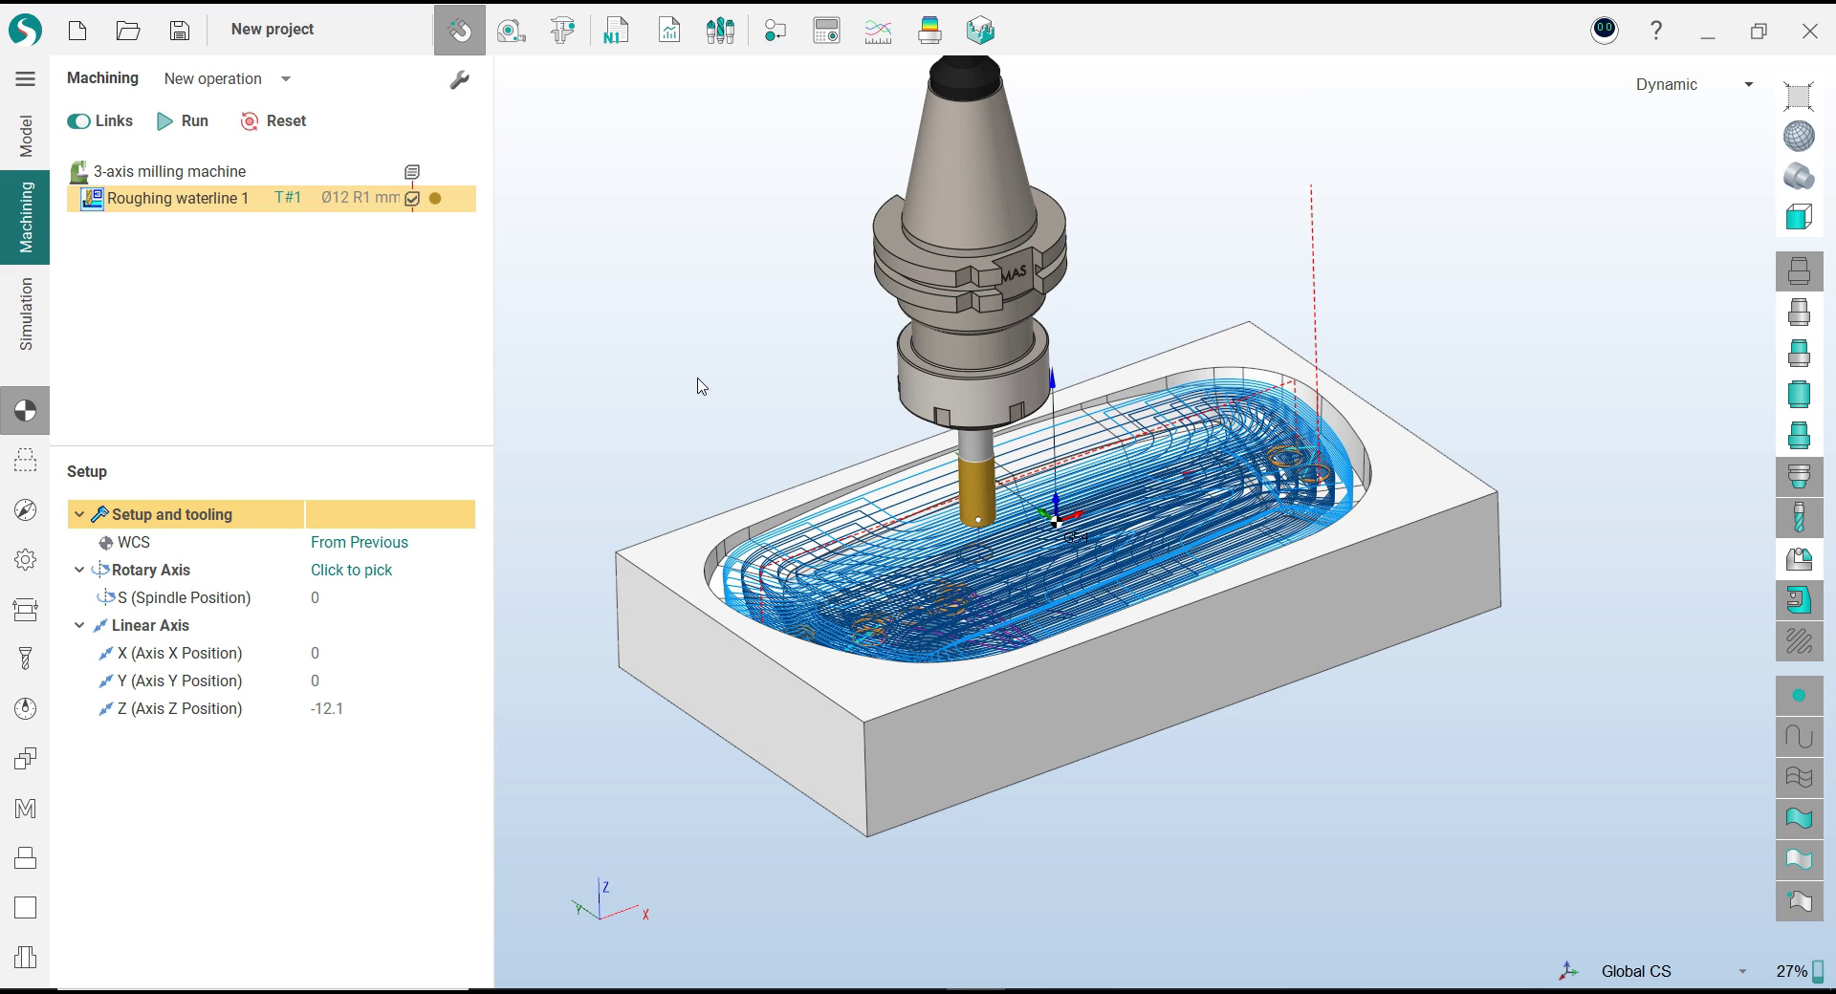
pyautogui.click(25, 304)
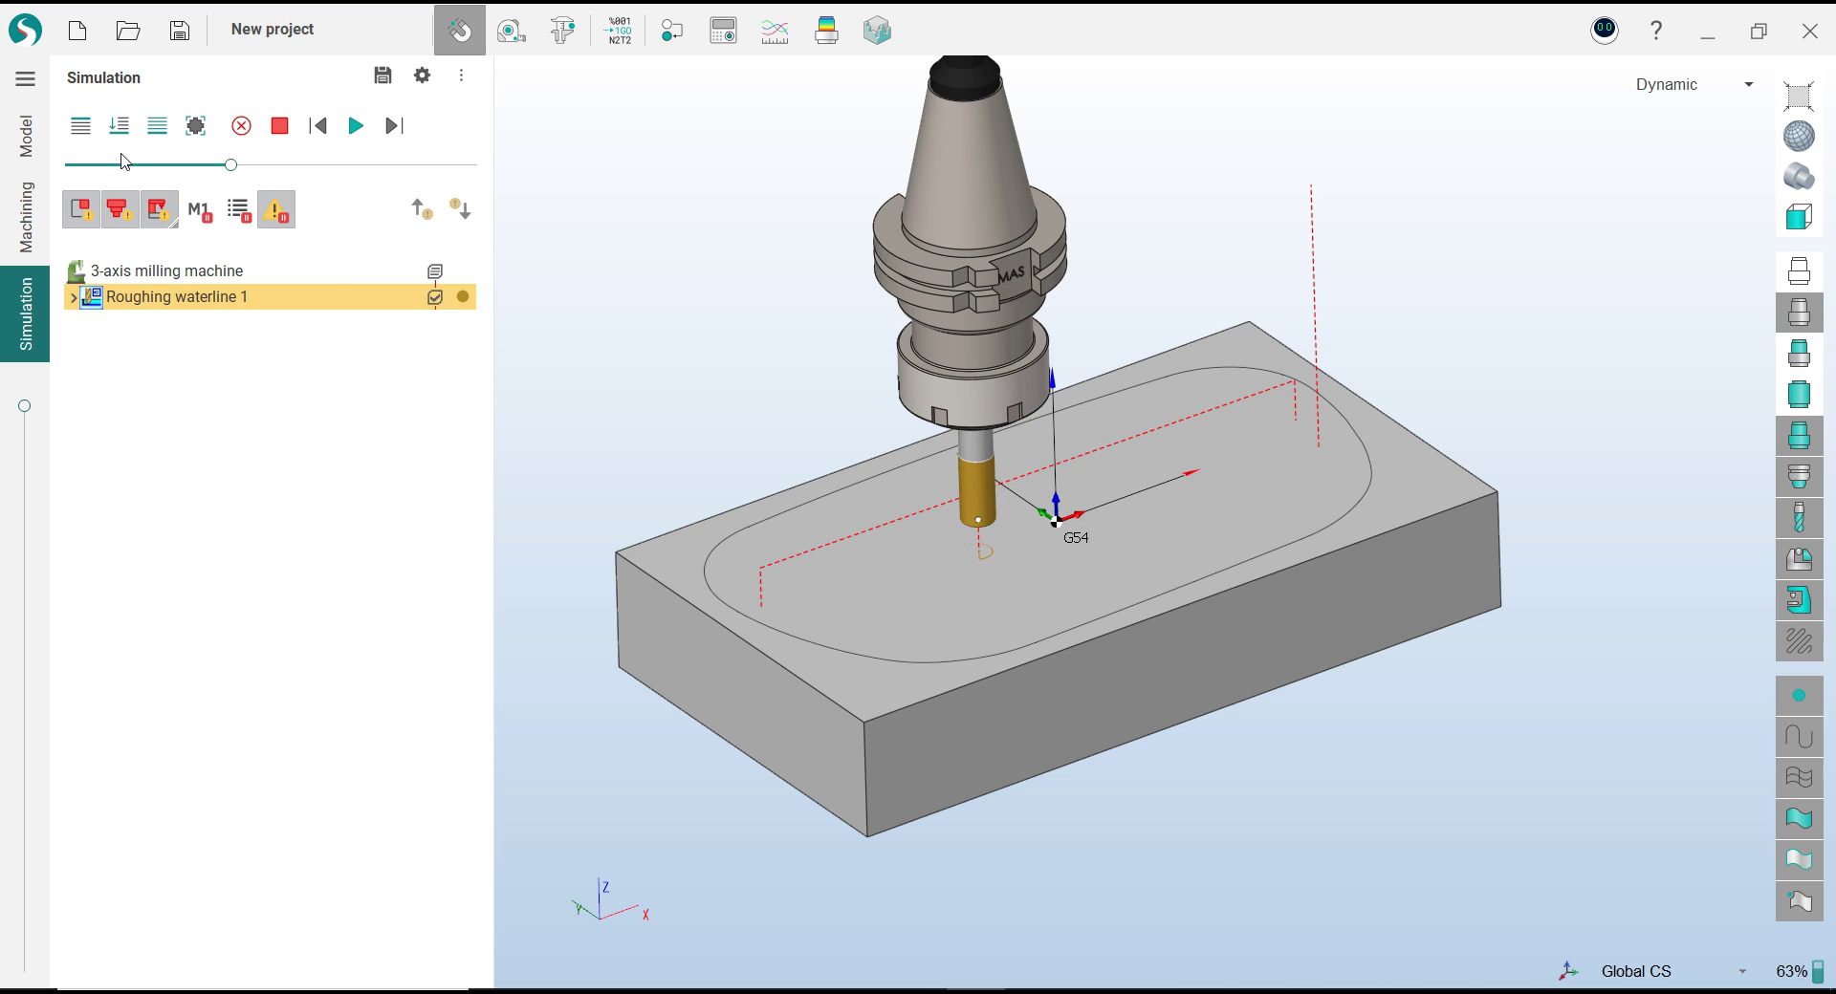
# Back in Machining, toggle the stock-versus-part deviation colouring on and off
pyautogui.click(25, 218)
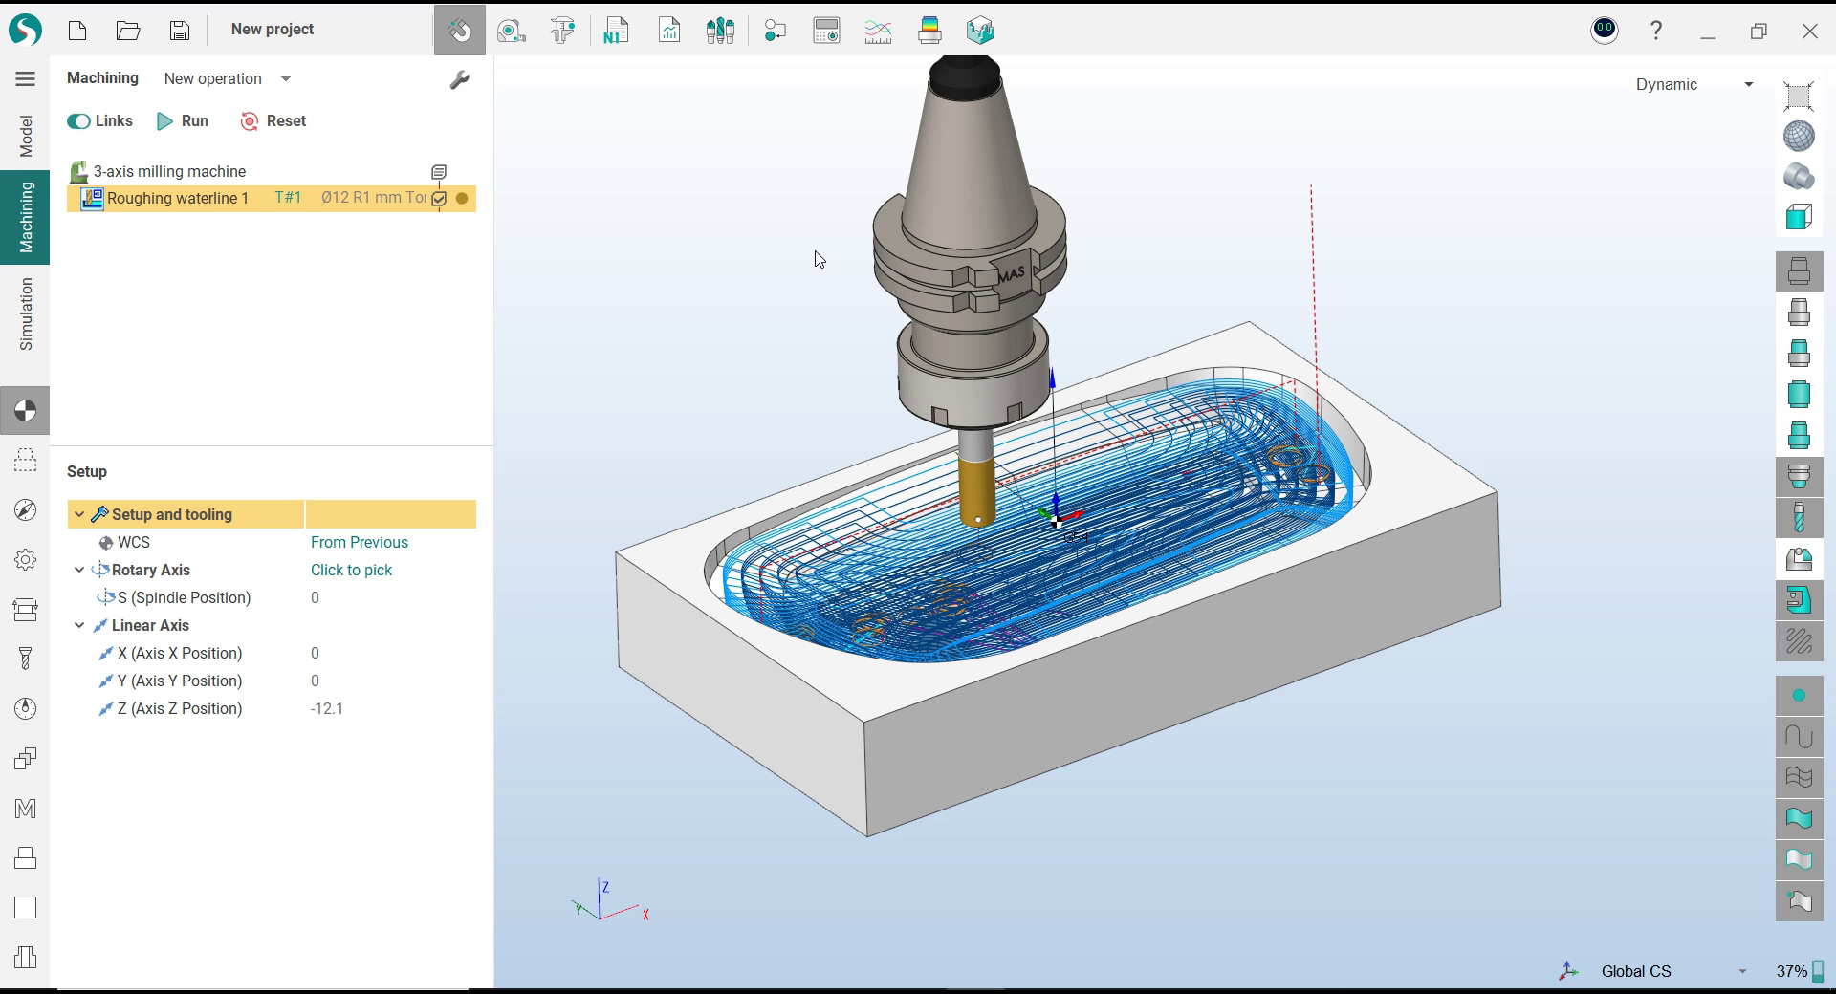
pyautogui.click(929, 30)
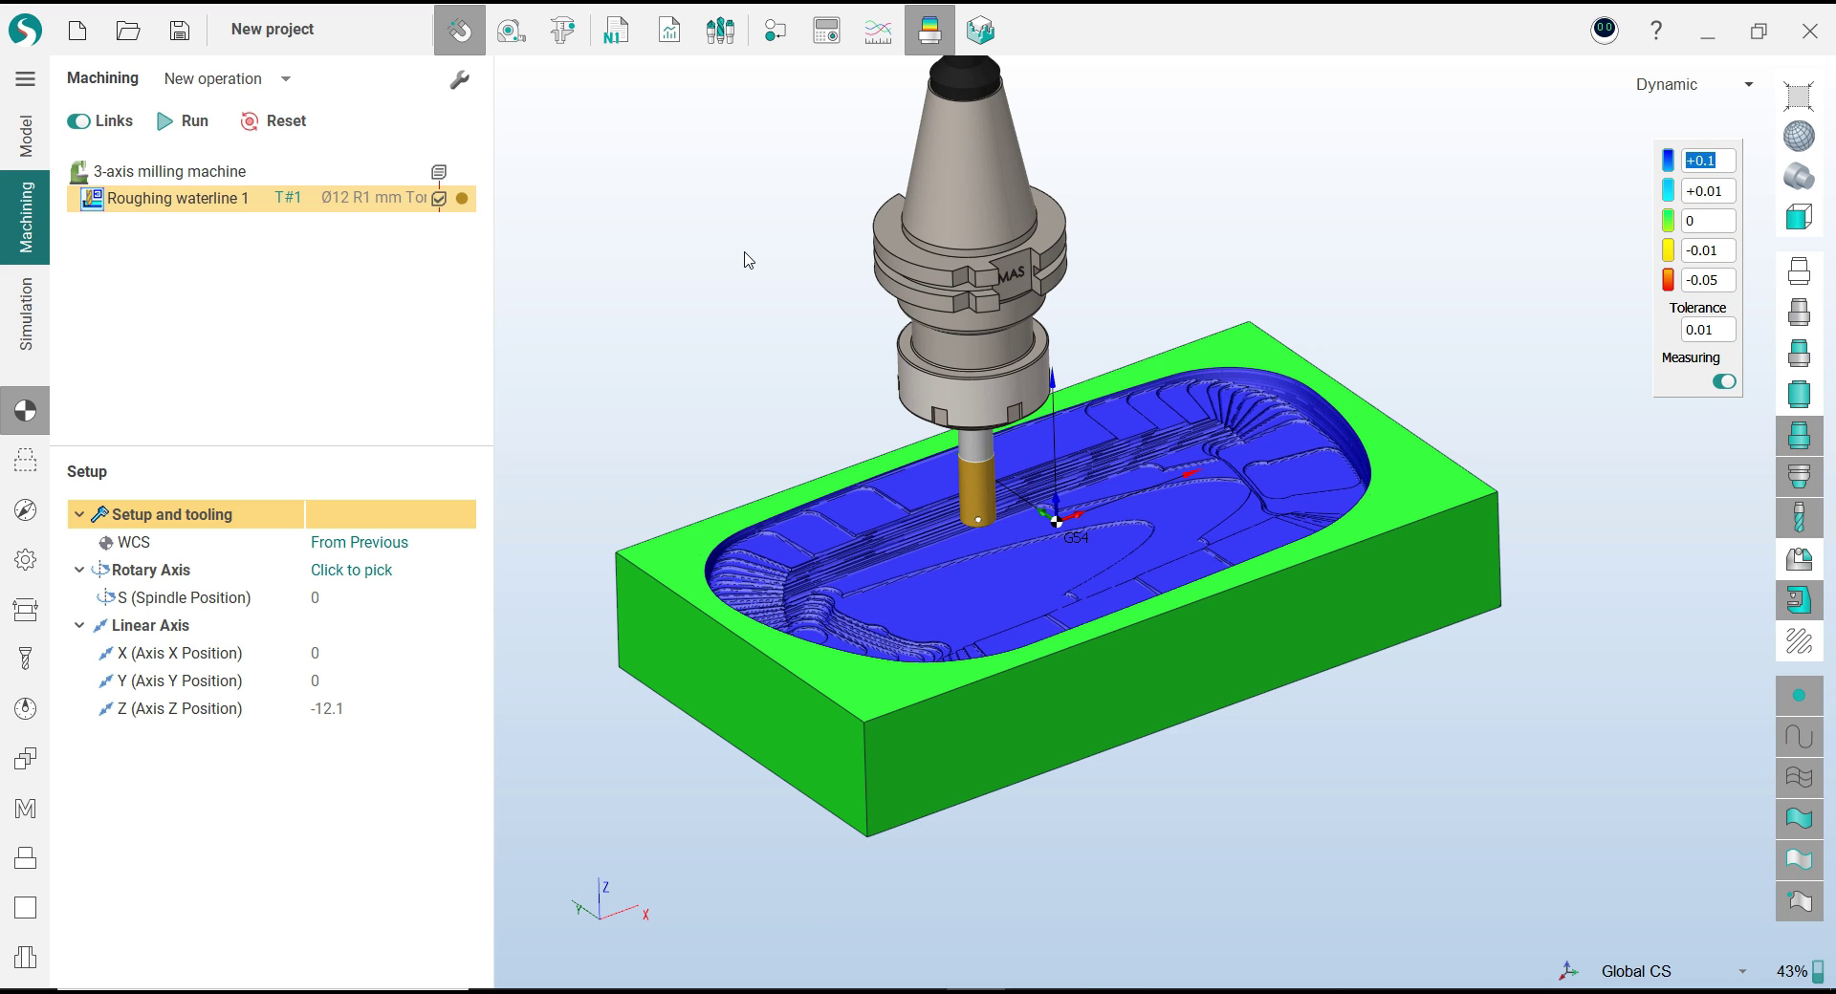
pyautogui.click(938, 36)
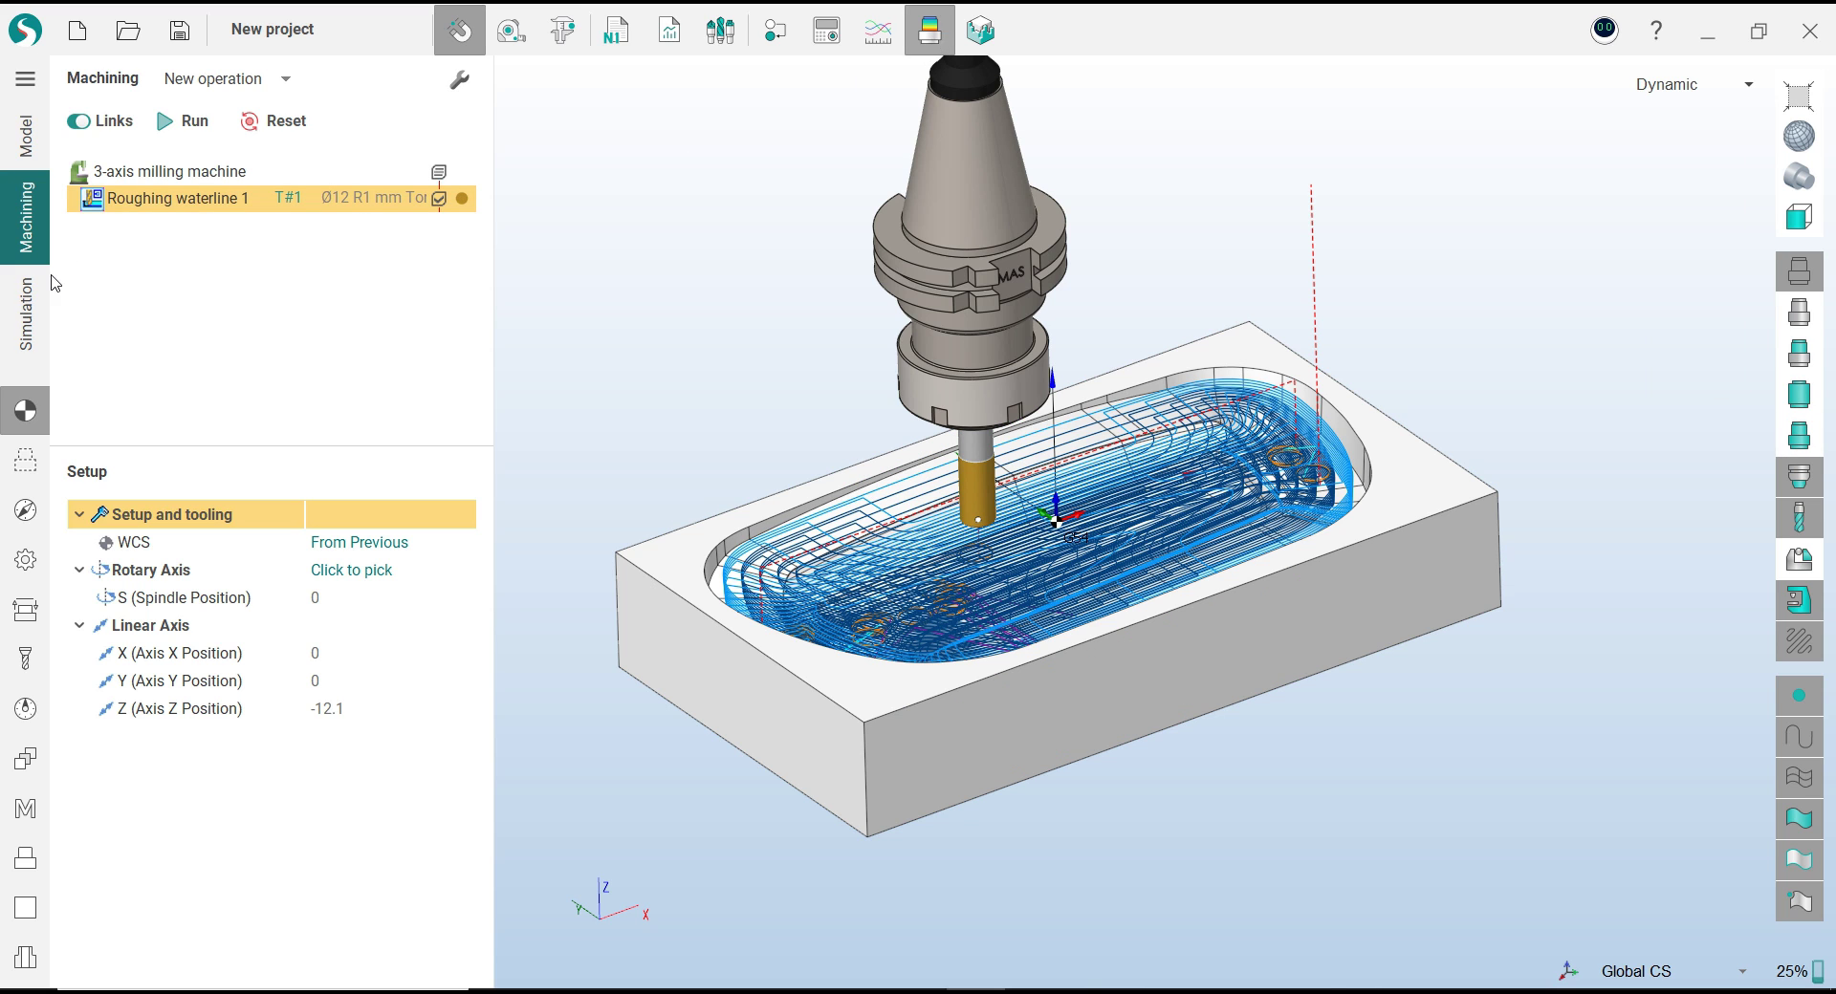
# Play the machining simulation, adjusting its speed, then return to Machining to view the toolpath
pyautogui.click(27, 306)
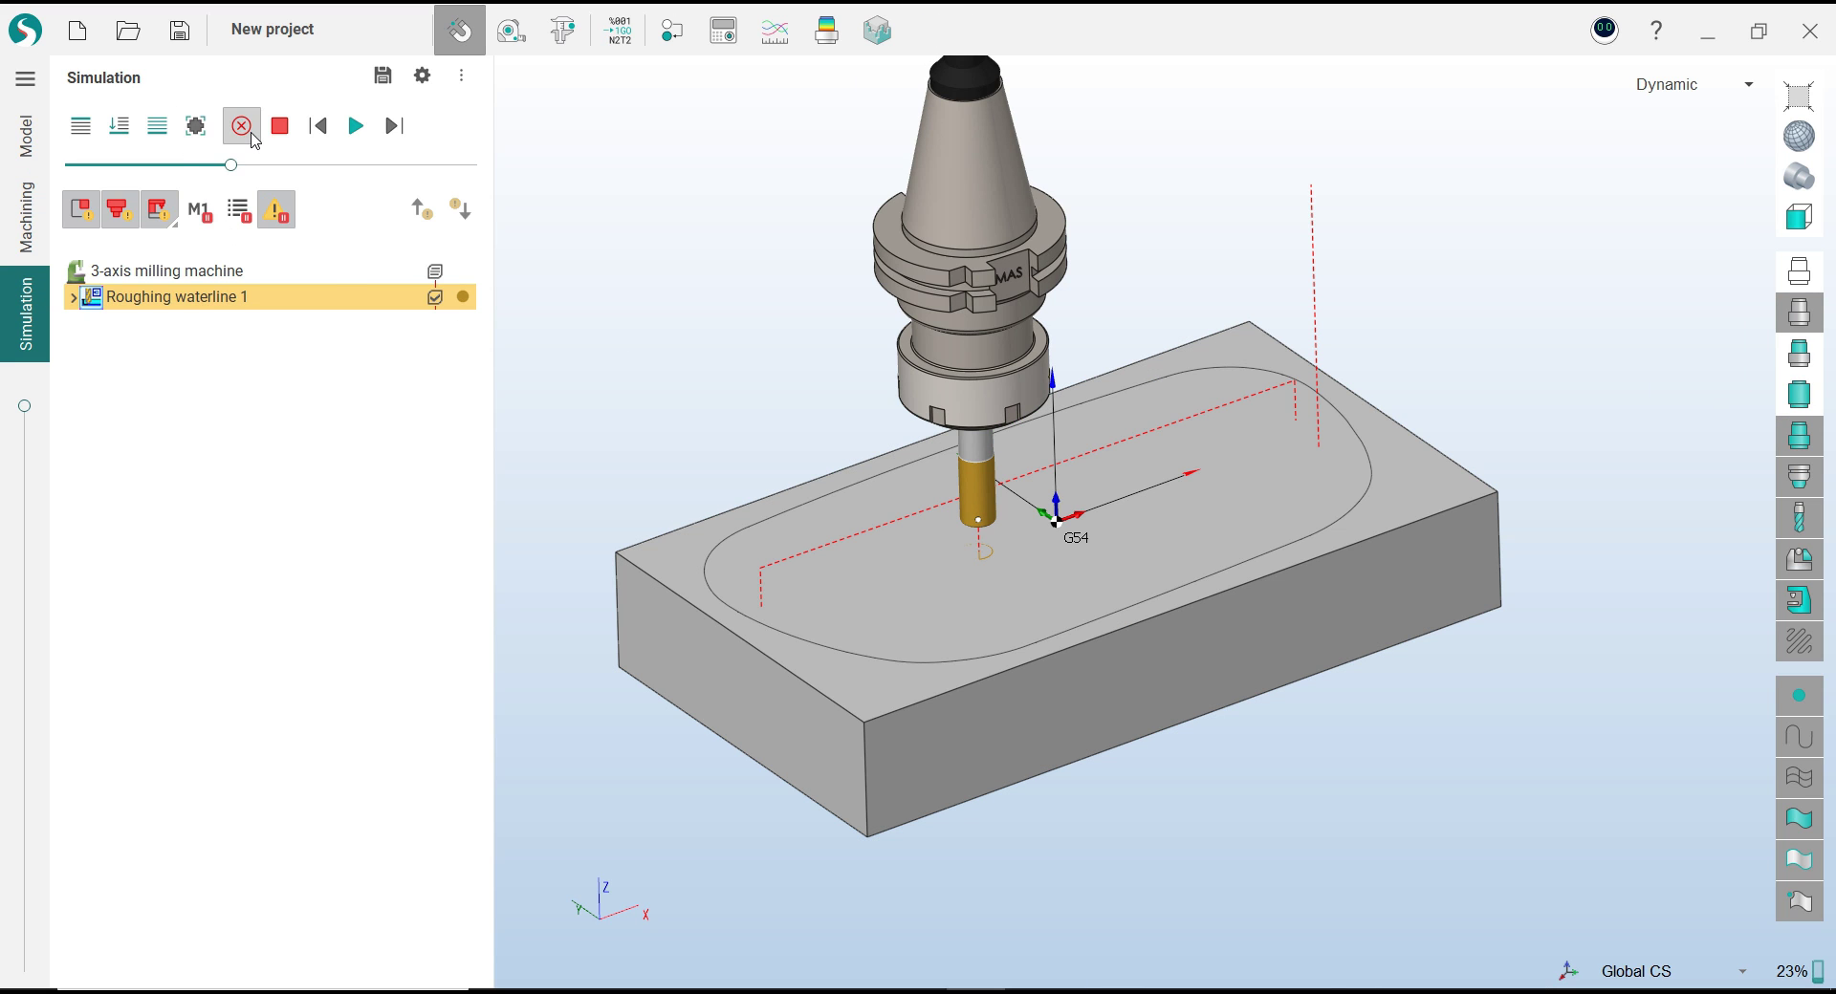
pyautogui.click(355, 125)
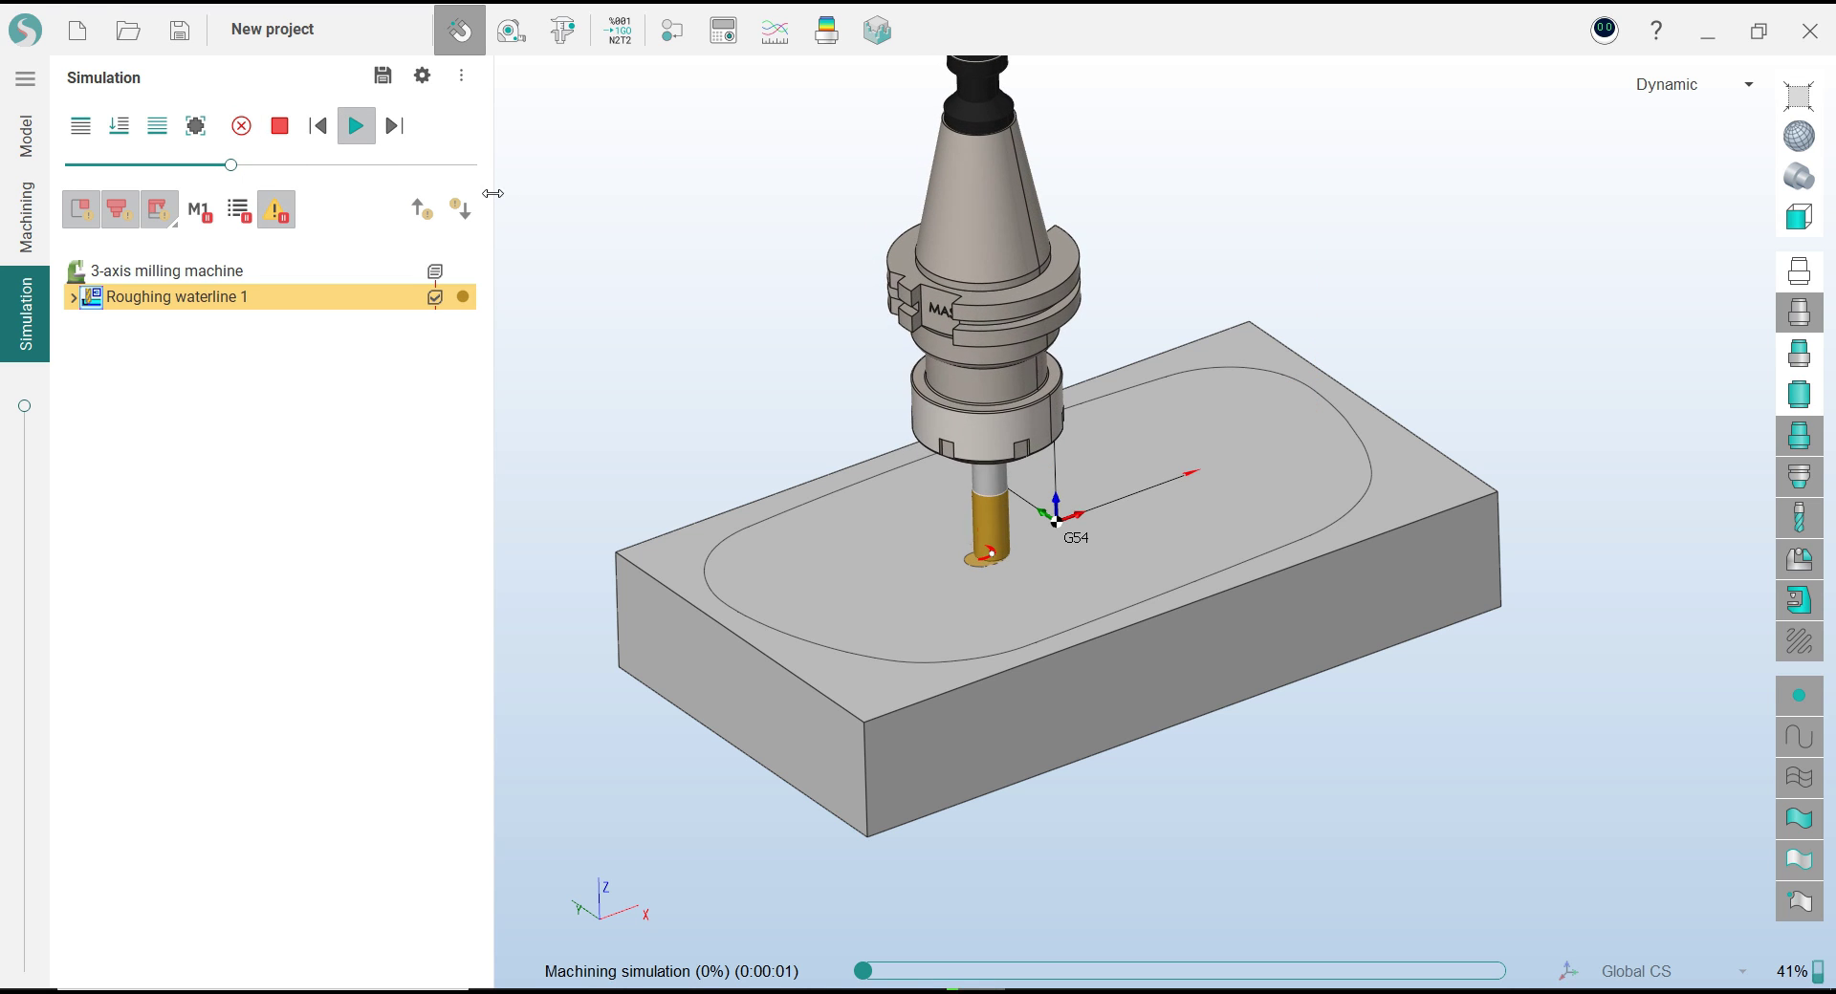
pyautogui.moveTo(231, 165); pyautogui.dragTo(256, 165)
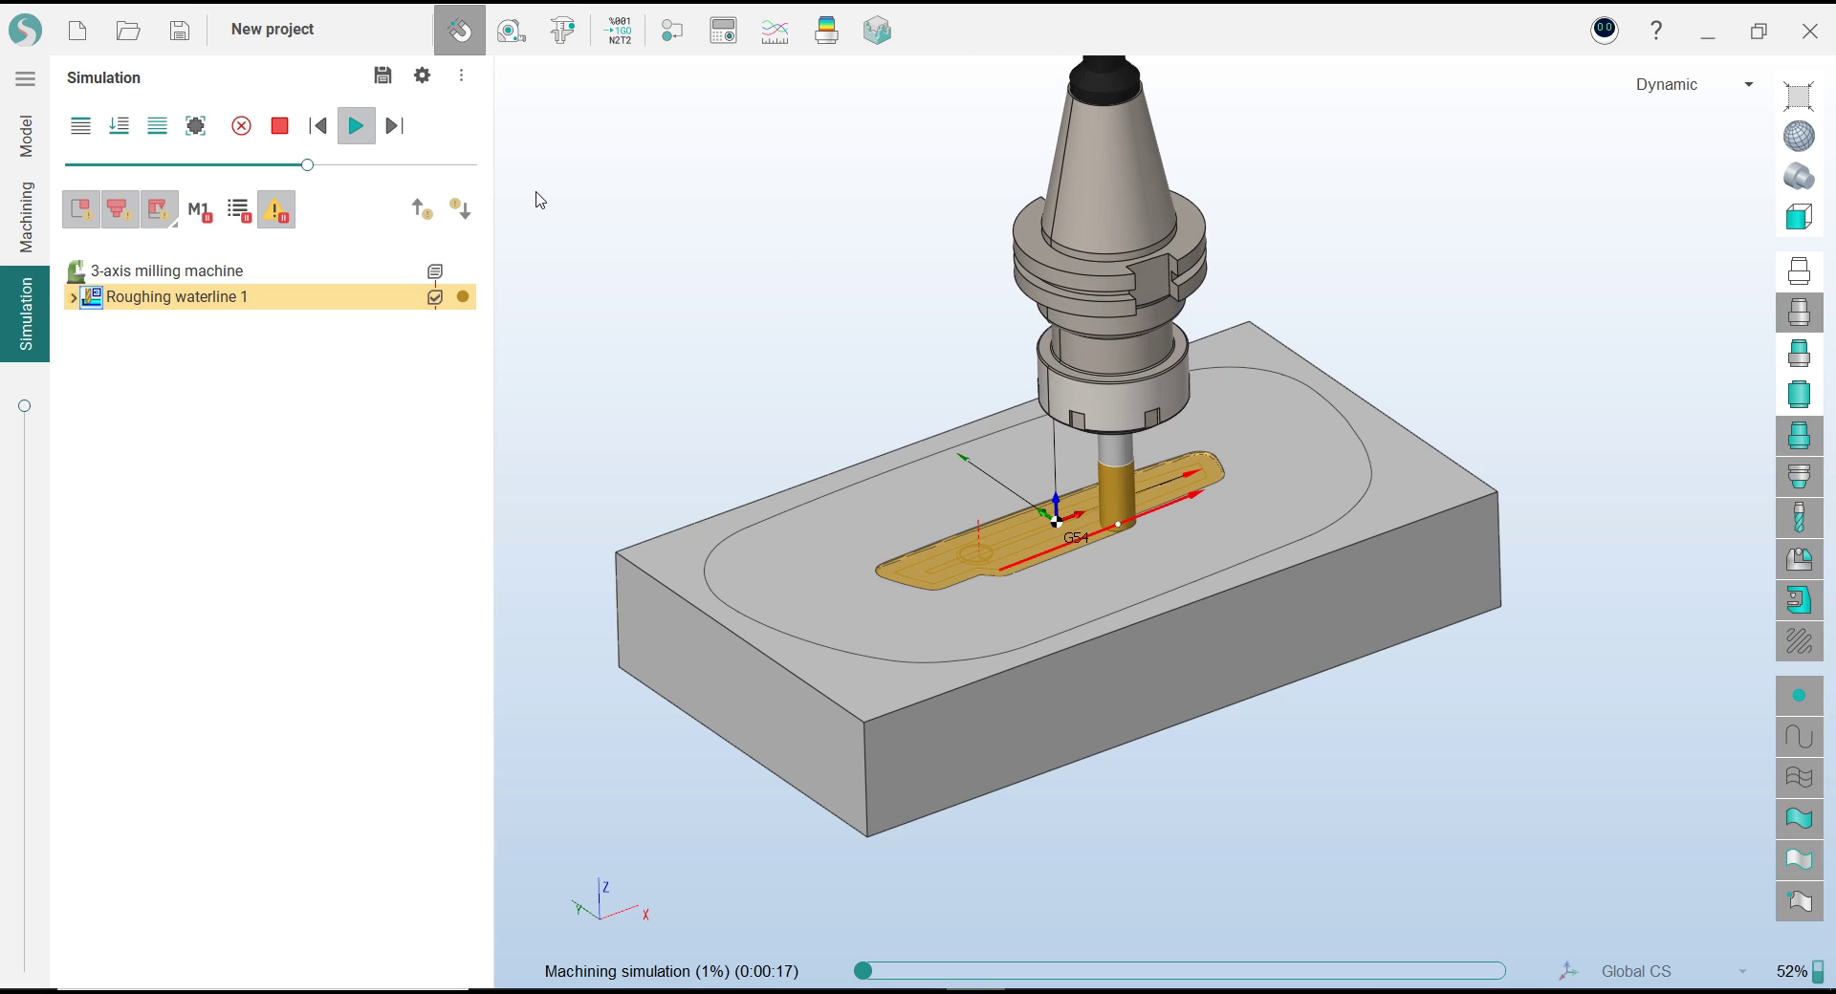
pyautogui.click(409, 165)
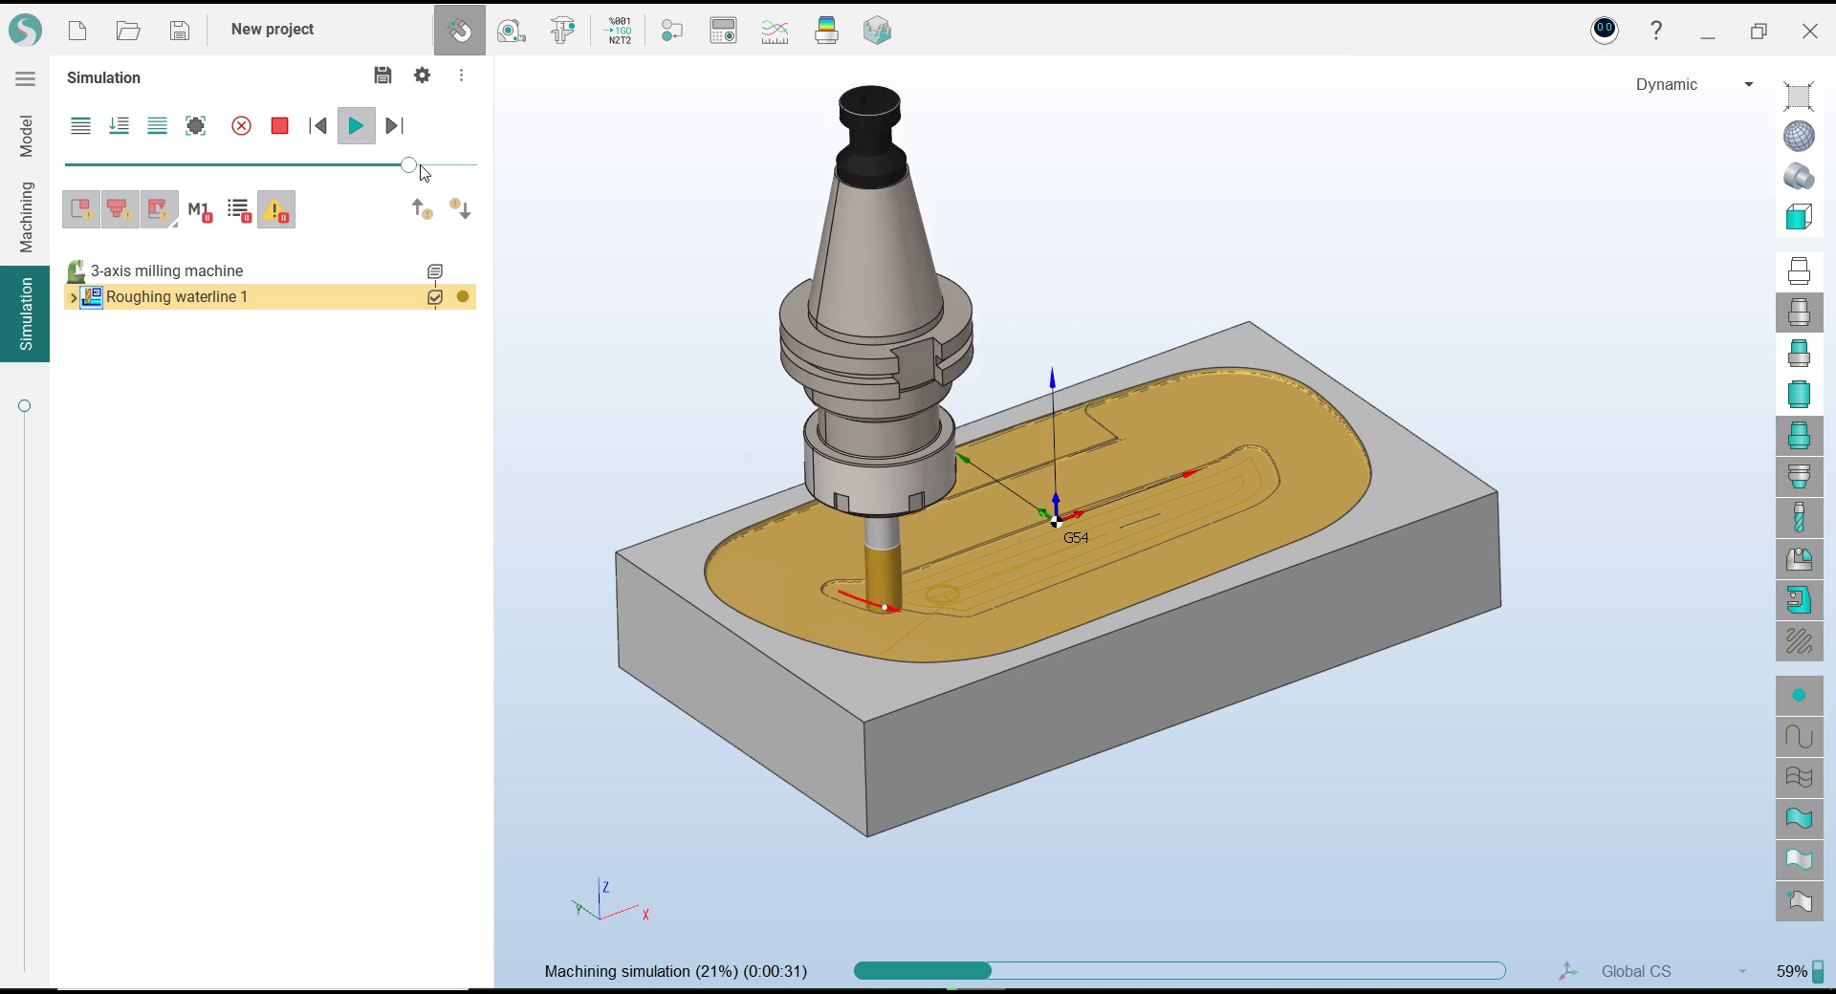
pyautogui.click(308, 166)
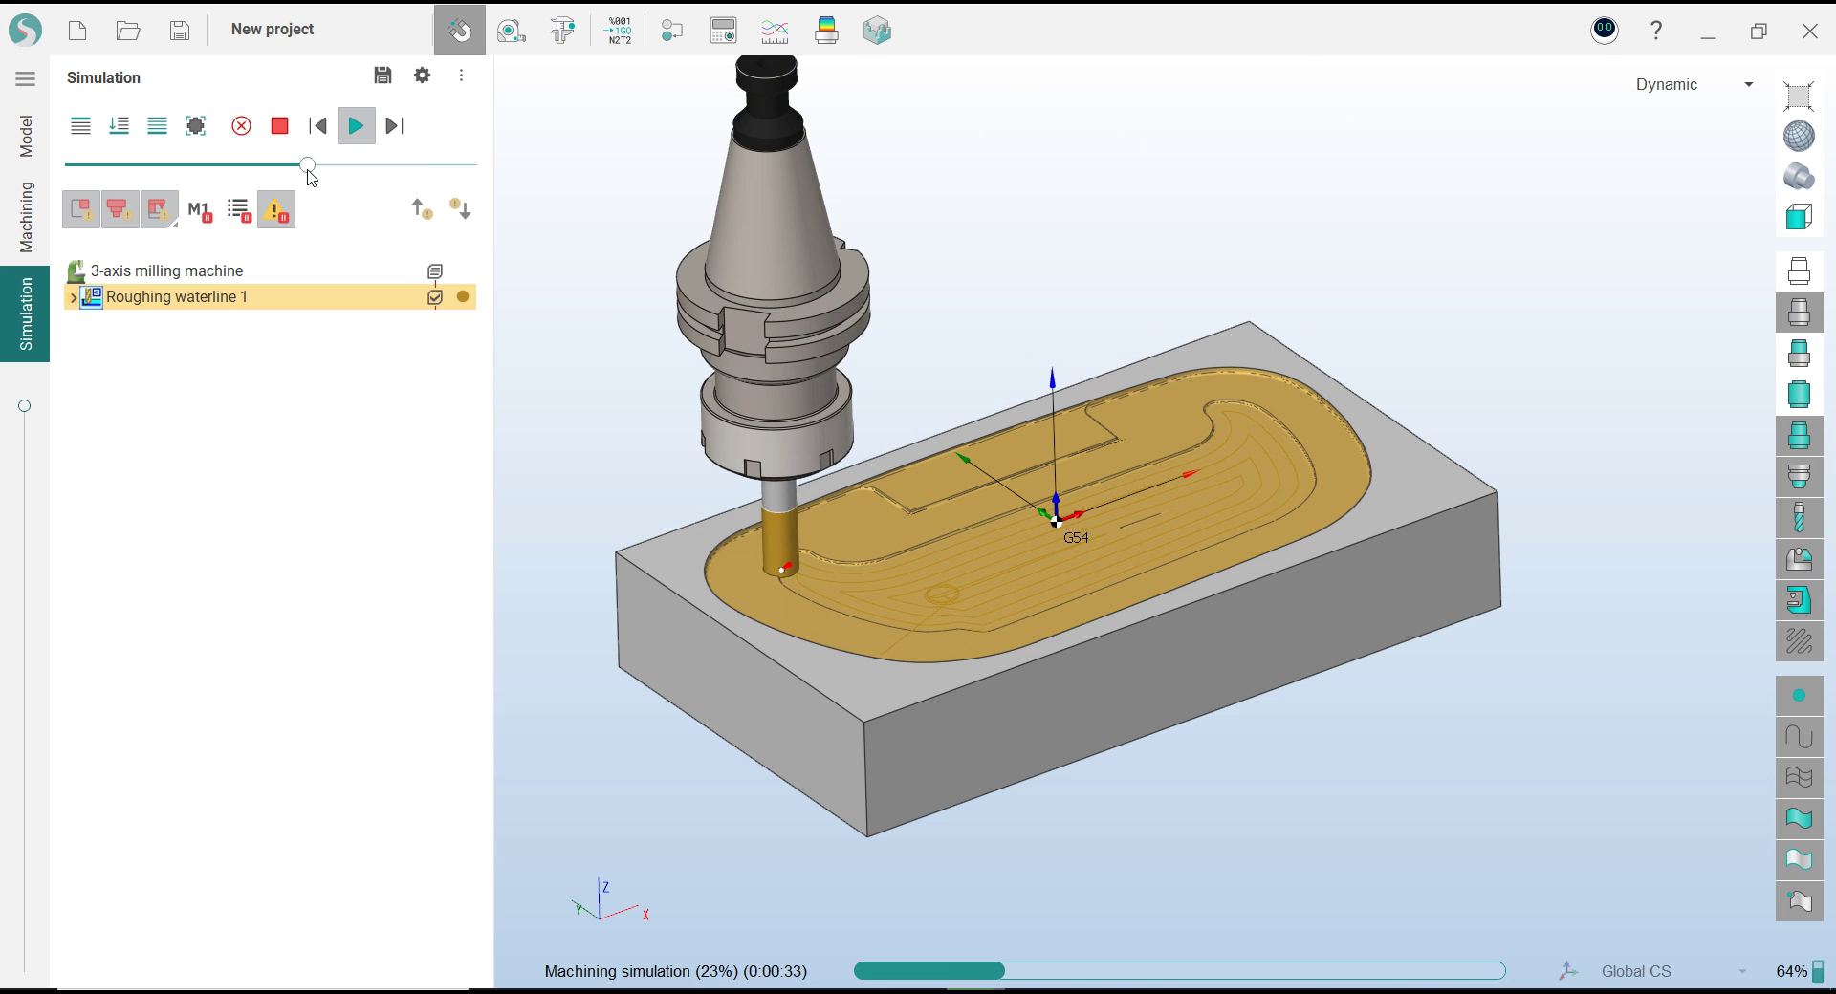
pyautogui.click(26, 217)
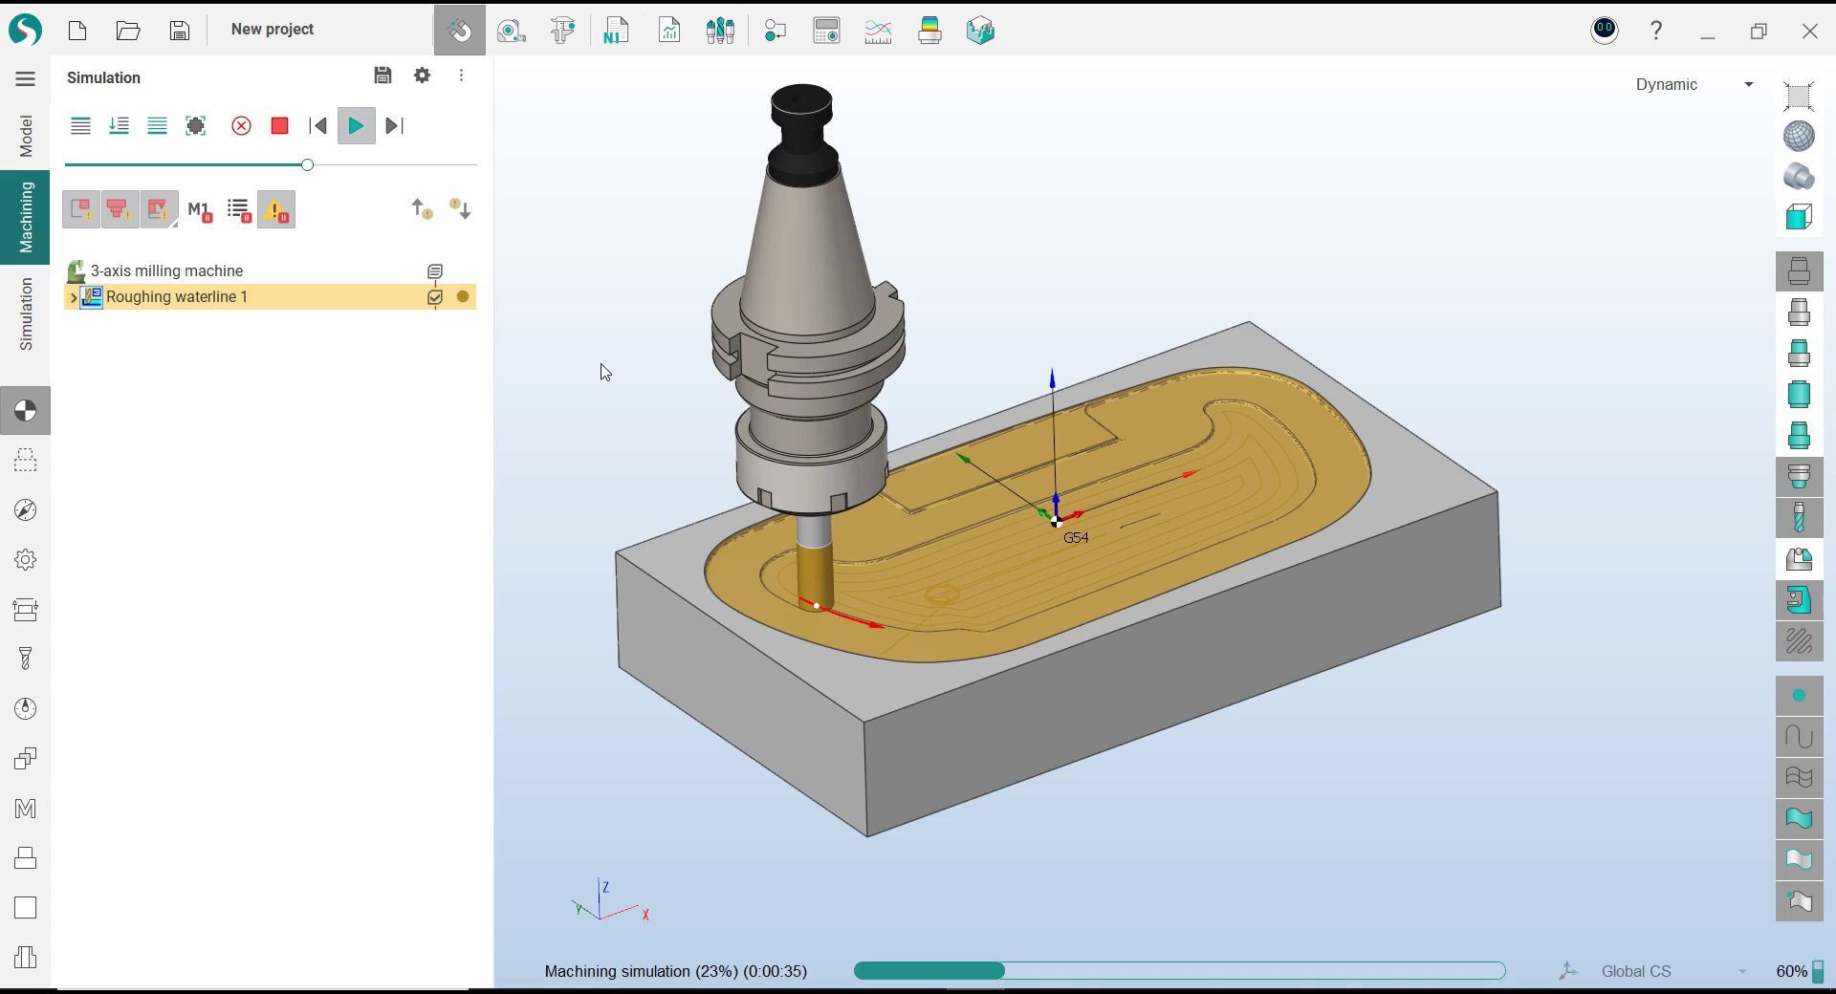
pyautogui.moveTo(638, 383)
pyautogui.mouseDown(button='middle')
pyautogui.moveTo(746, 398)
pyautogui.moveTo(934, 334)
pyautogui.mouseUp(button='middle')
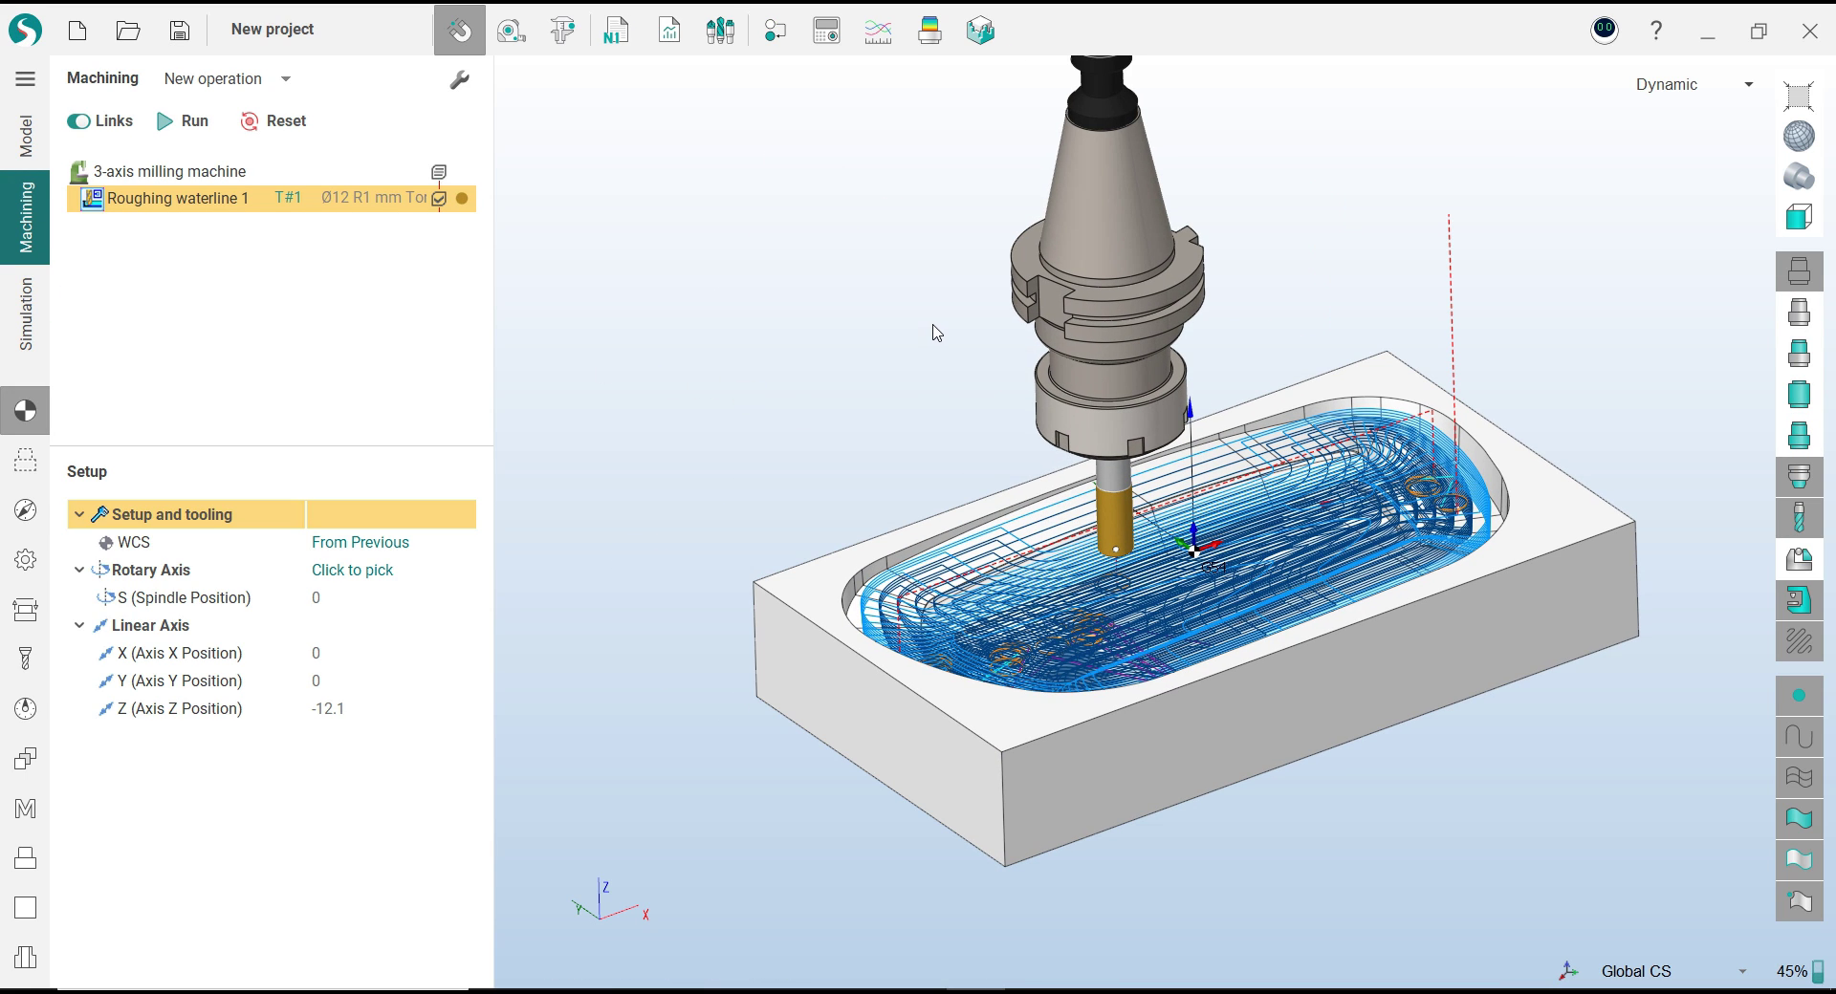